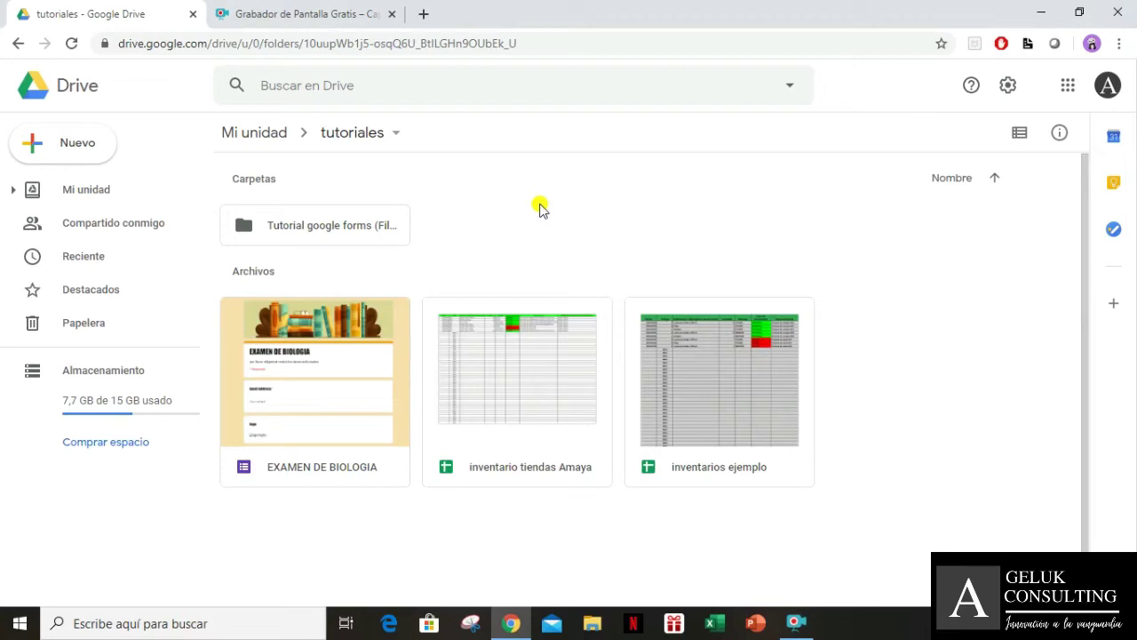
Create a new folder named GESTOR DE TAREAS inside tutoriales
{"action": "left_click", "coordinate": [97, 144]}
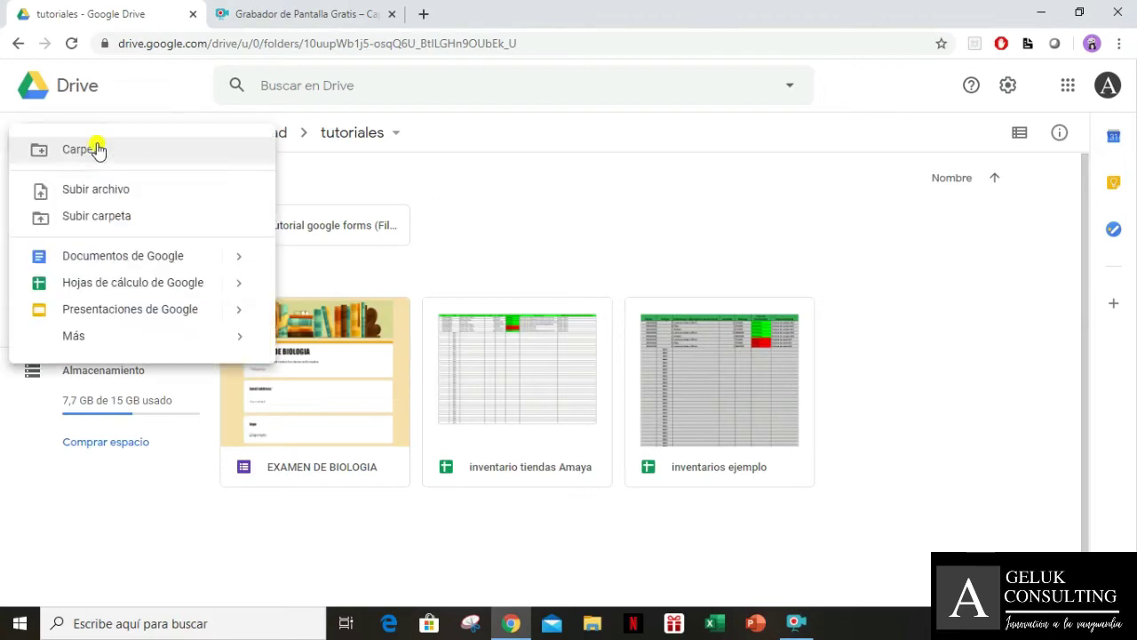
{"action": "left_click", "coordinate": [98, 149]}
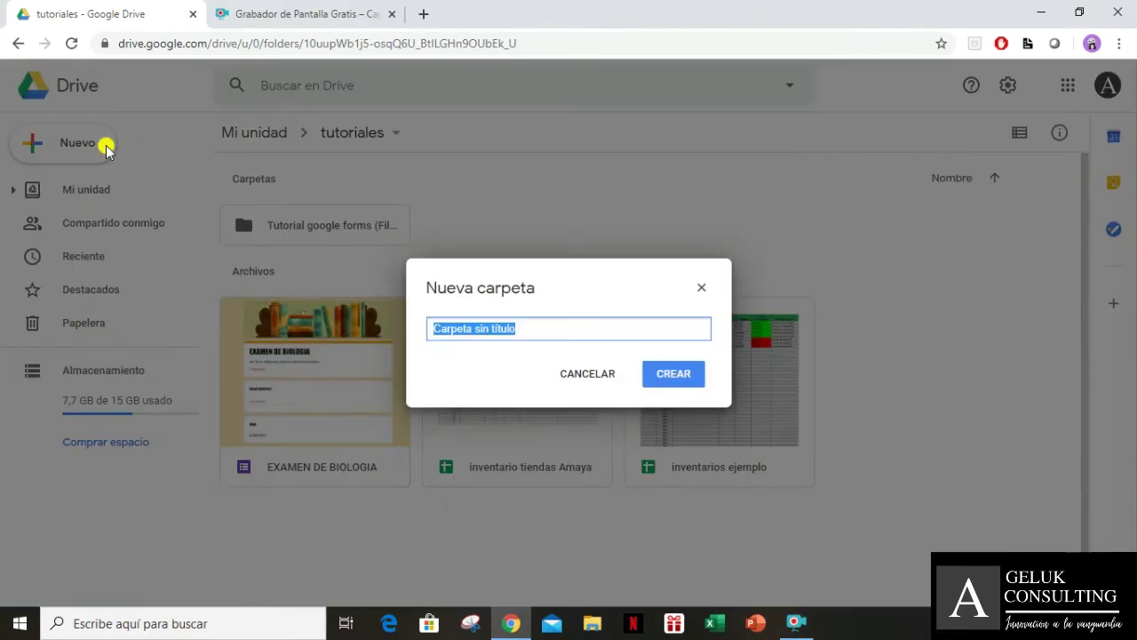
{"action": "type", "text": "GESTOR"}
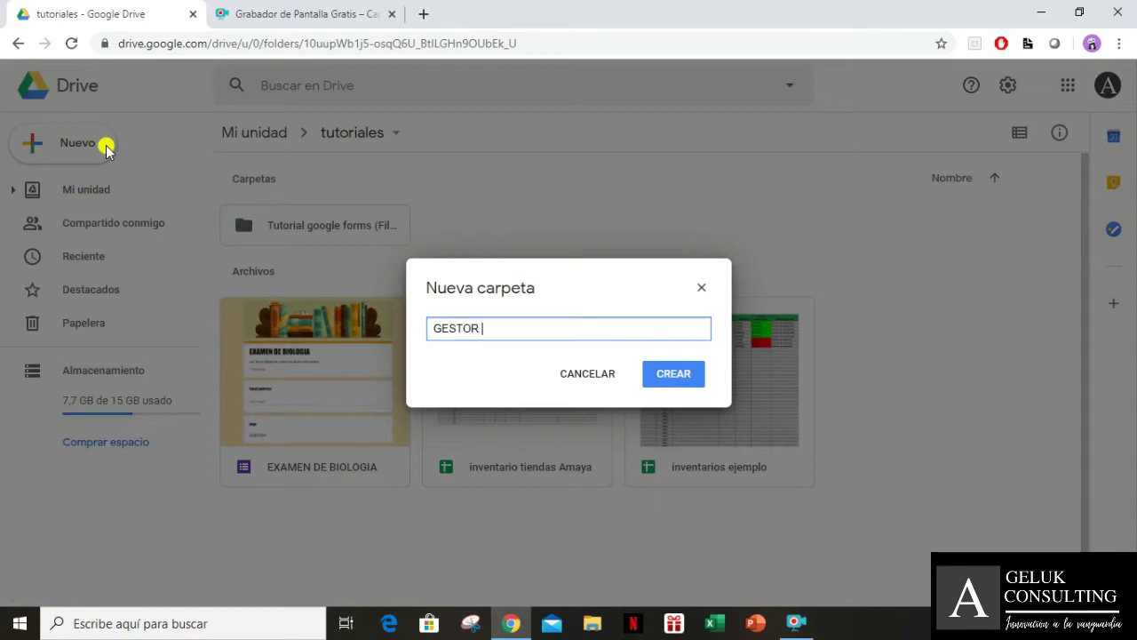
{"action": "type", "text": " DE TAREAS"}
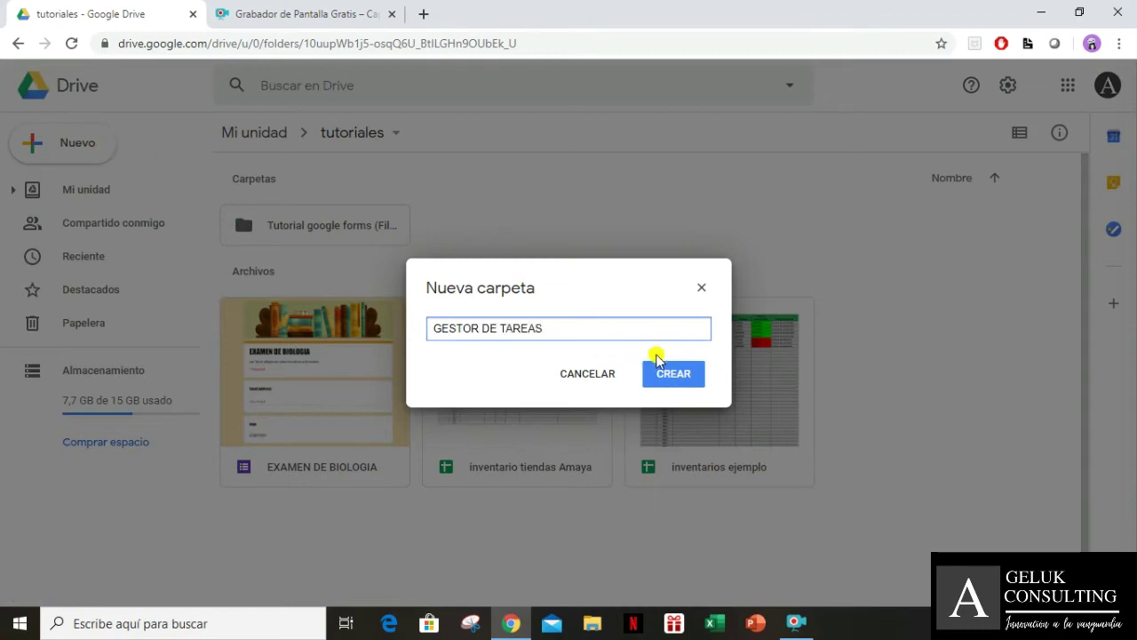
{"action": "left_click", "coordinate": [671, 380]}
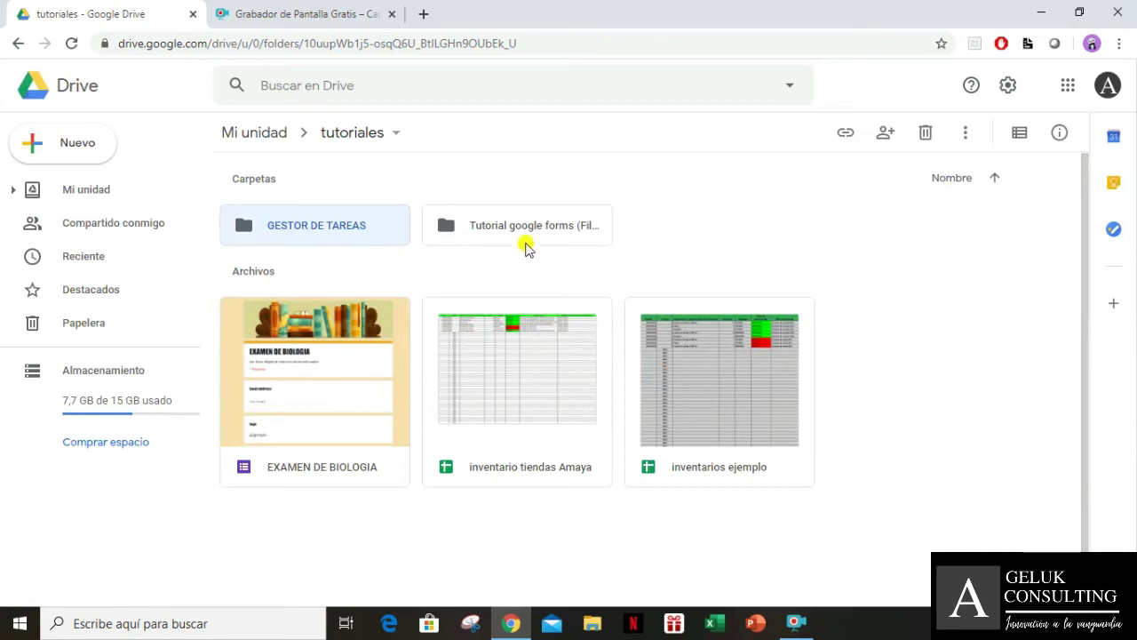
Open the empty GESTOR DE TAREAS folder
{"action": "left_click", "coordinate": [526, 232]}
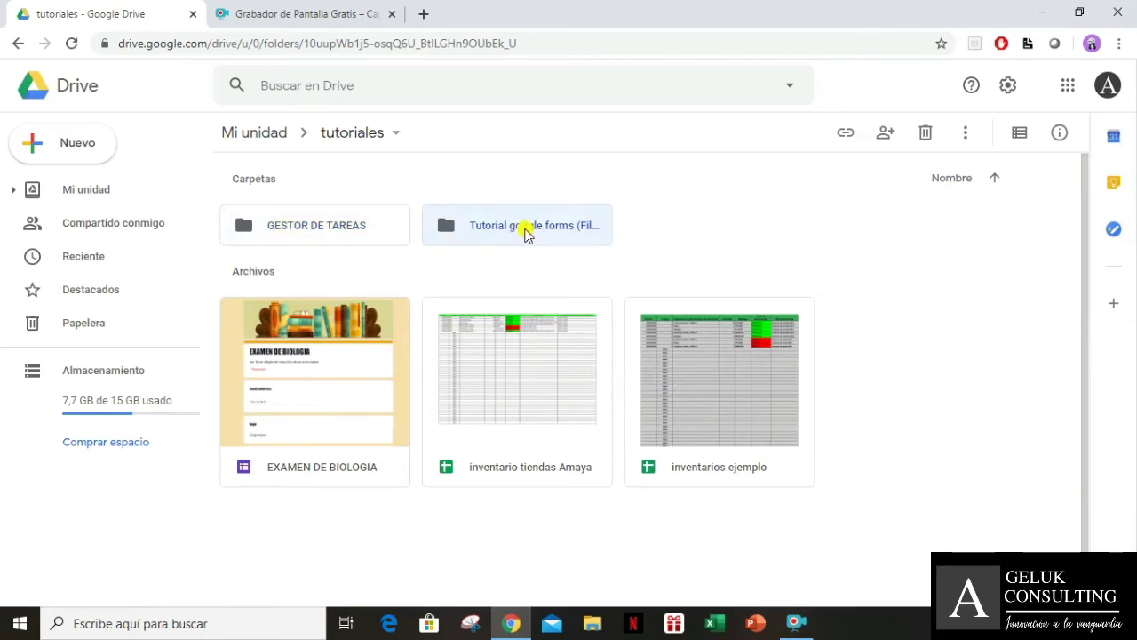
{"action": "double_click", "coordinate": [378, 226]}
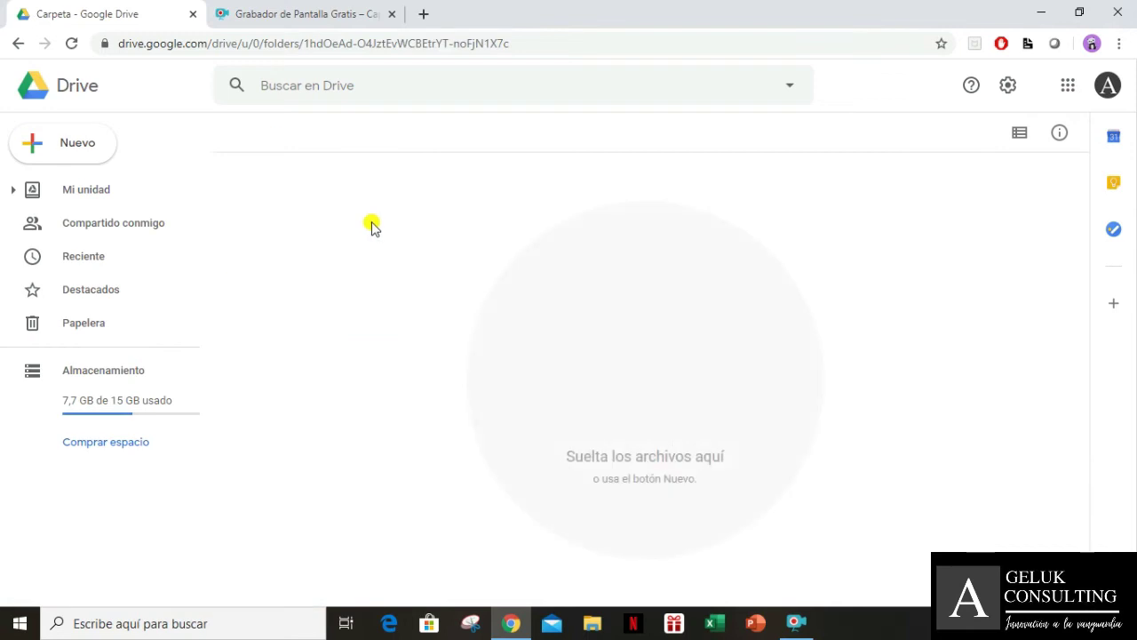
{"action": "left_click", "coordinate": [69, 145]}
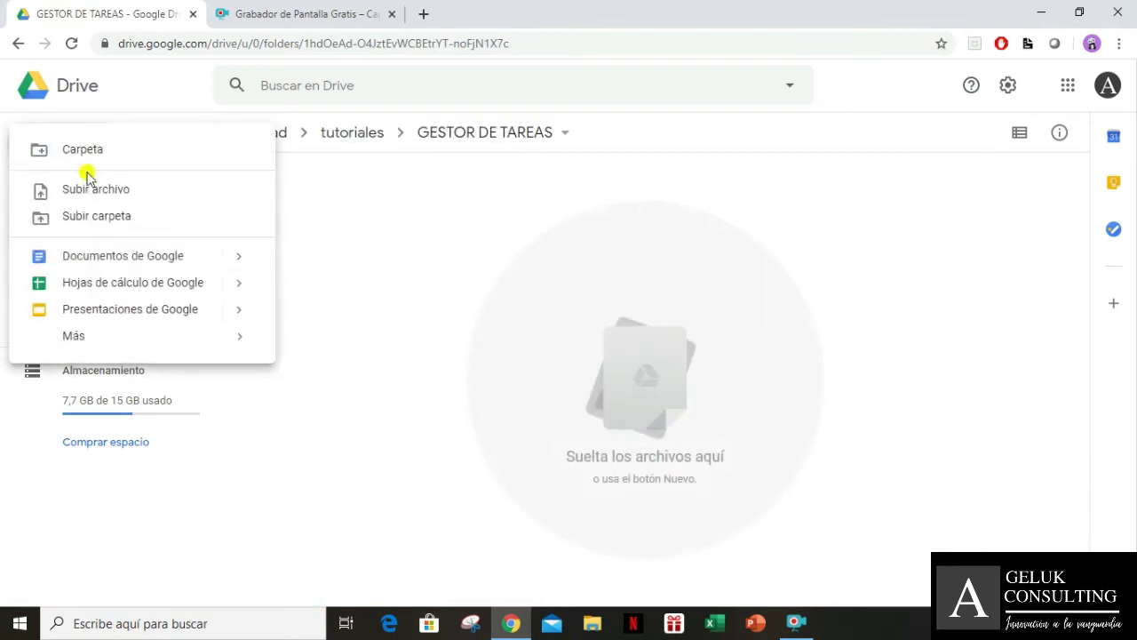
Create a new Google Sheets spreadsheet in the folder
{"action": "left_click", "coordinate": [100, 284]}
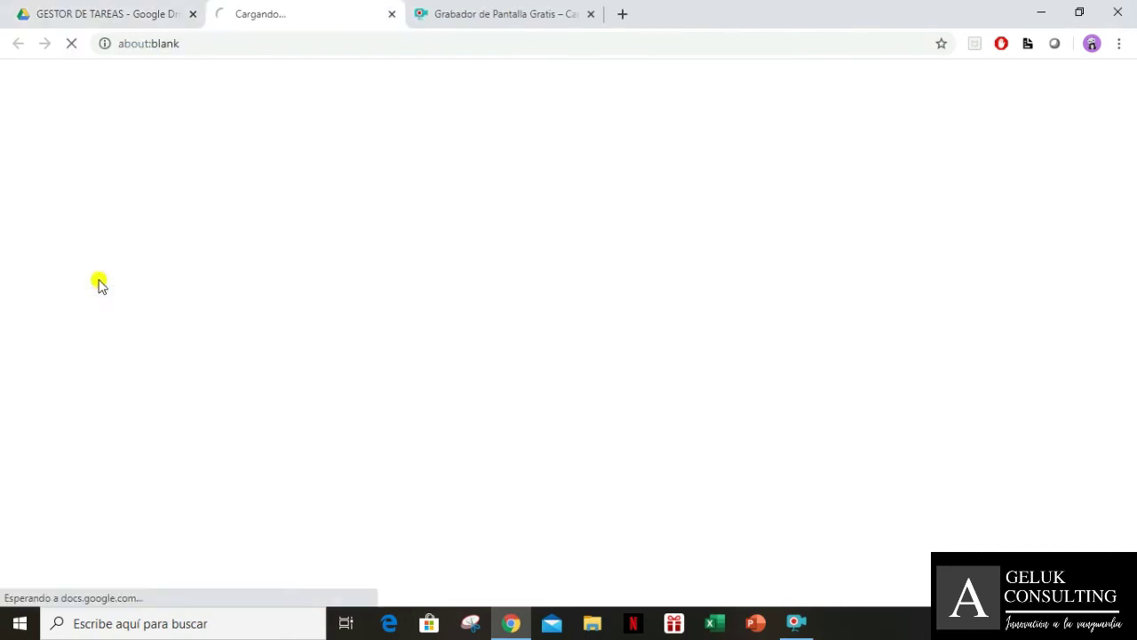
{"action": "left_click", "coordinate": [795, 625]}
{"action": "left_click_drag", "start_coordinate": [435, 451], "coordinate": [62, 546]}
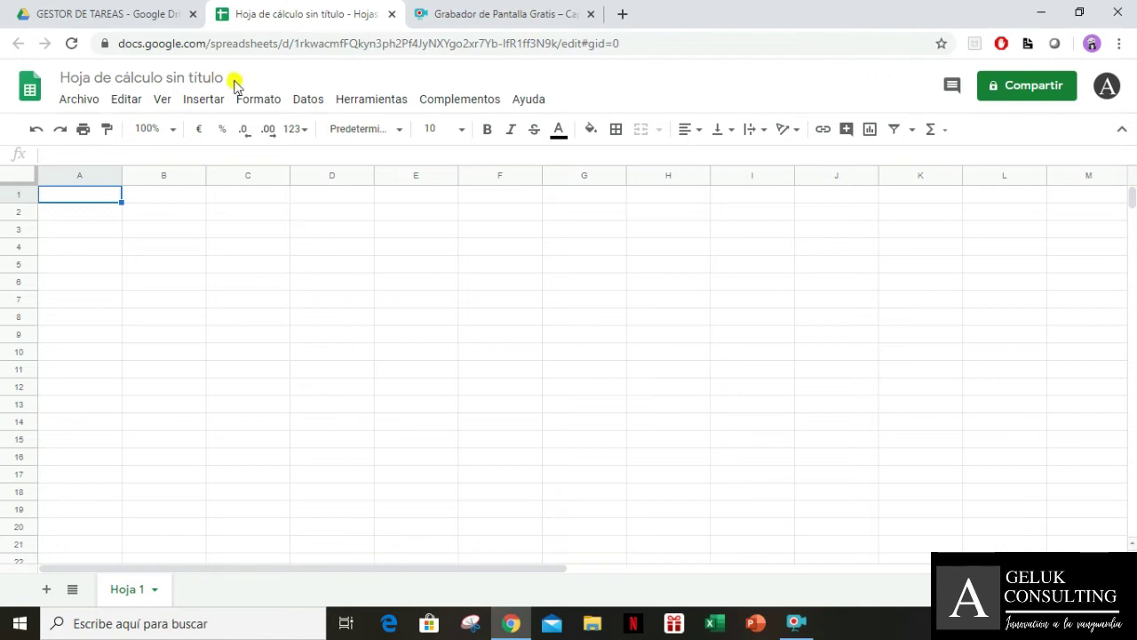
Title the spreadsheet GESTOR DE TAREAS, correcting the typo
{"action": "left_click", "coordinate": [190, 78]}
{"action": "type", "text": "GEST"}
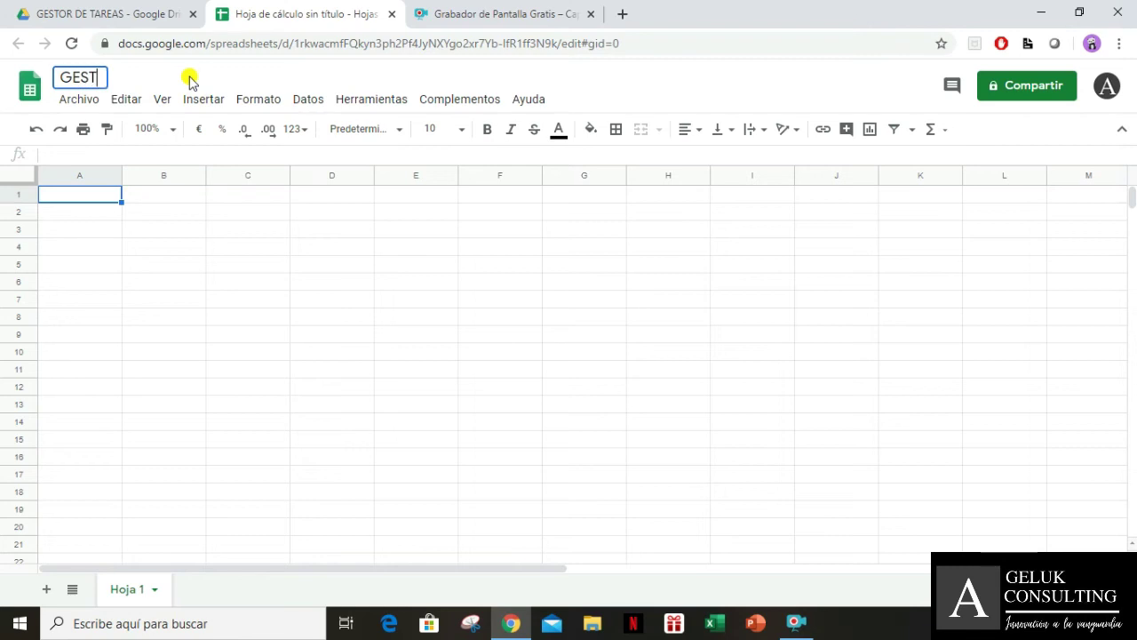
{"action": "type", "text": "OR DE TARAS"}
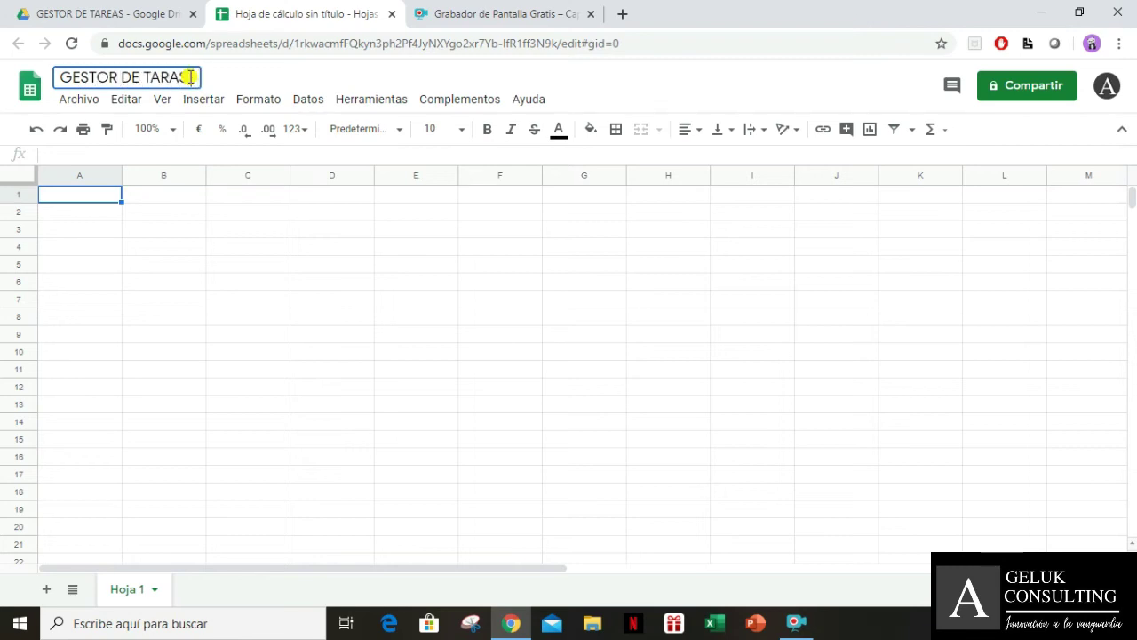
{"action": "key", "text": "BackSpace"}
{"action": "key", "text": "BackSpace"}
{"action": "type", "text": "EAS"}
{"action": "left_click", "coordinate": [228, 246]}
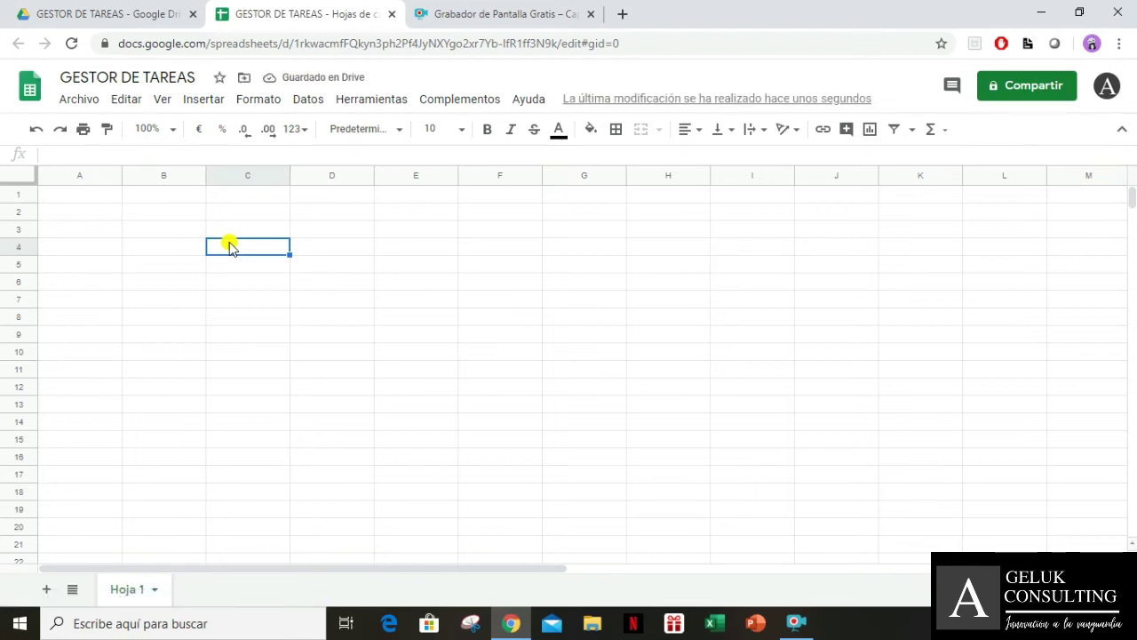
Enter the headers Fecha in A1 and Proyecto in B1
{"action": "key", "text": "Up"}
{"action": "key", "text": "Up"}
{"action": "key", "text": "Up"}
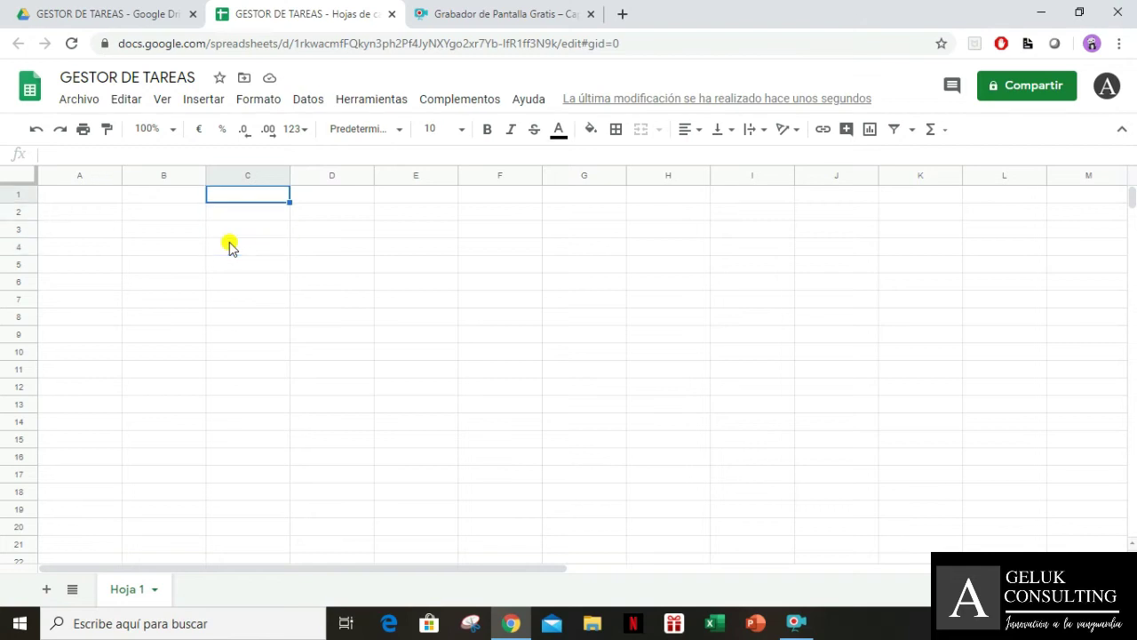
{"action": "key", "text": "Left"}
{"action": "key", "text": "Left"}
{"action": "type", "text": "fE"}
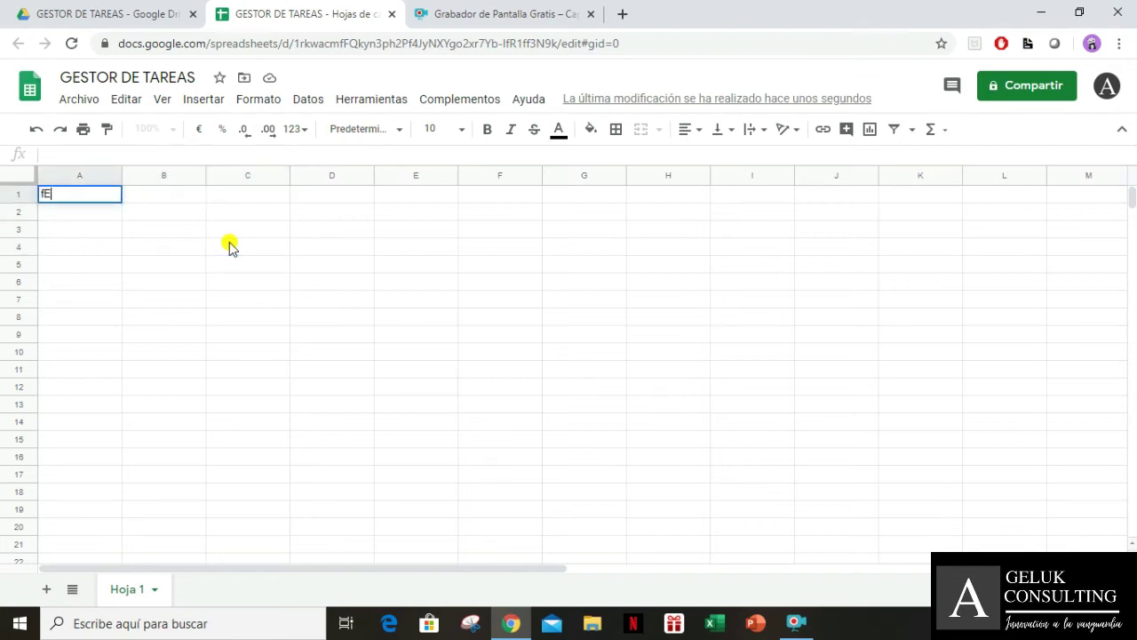
{"action": "type", "text": "CH"}
{"action": "key", "text": "BackSpace"}
{"action": "key", "text": "BackSpace"}
{"action": "key", "text": "BackSpace"}
{"action": "key", "text": "BackSpace"}
{"action": "type", "text": "Fecha"}
{"action": "key", "text": "Tab"}
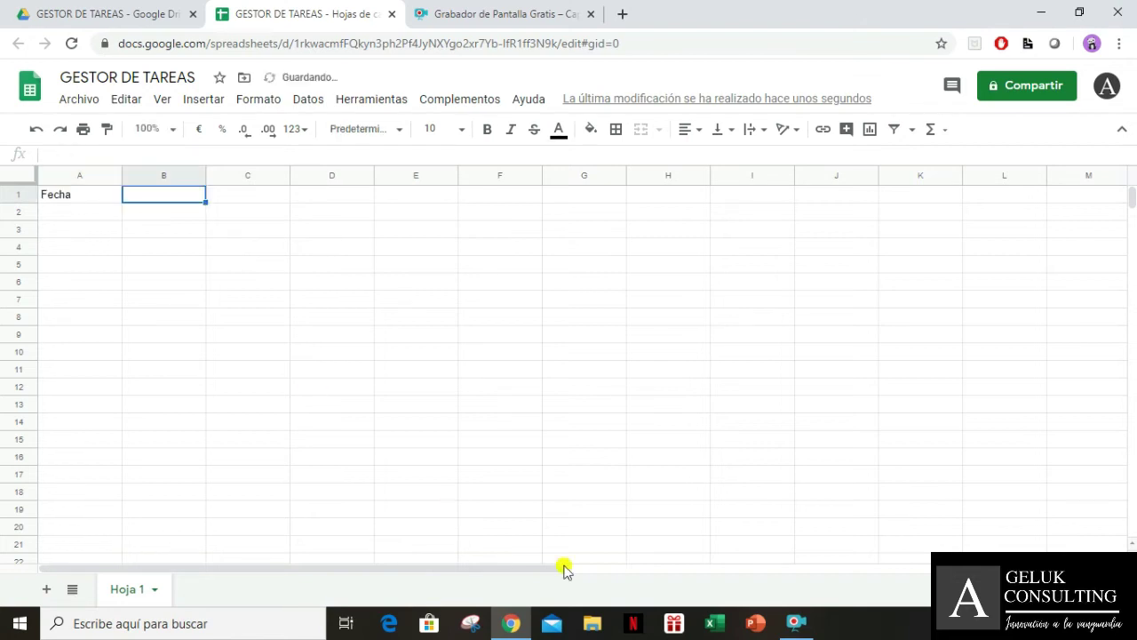
{"action": "left_click", "coordinate": [796, 621]}
{"action": "left_click", "coordinate": [483, 446]}
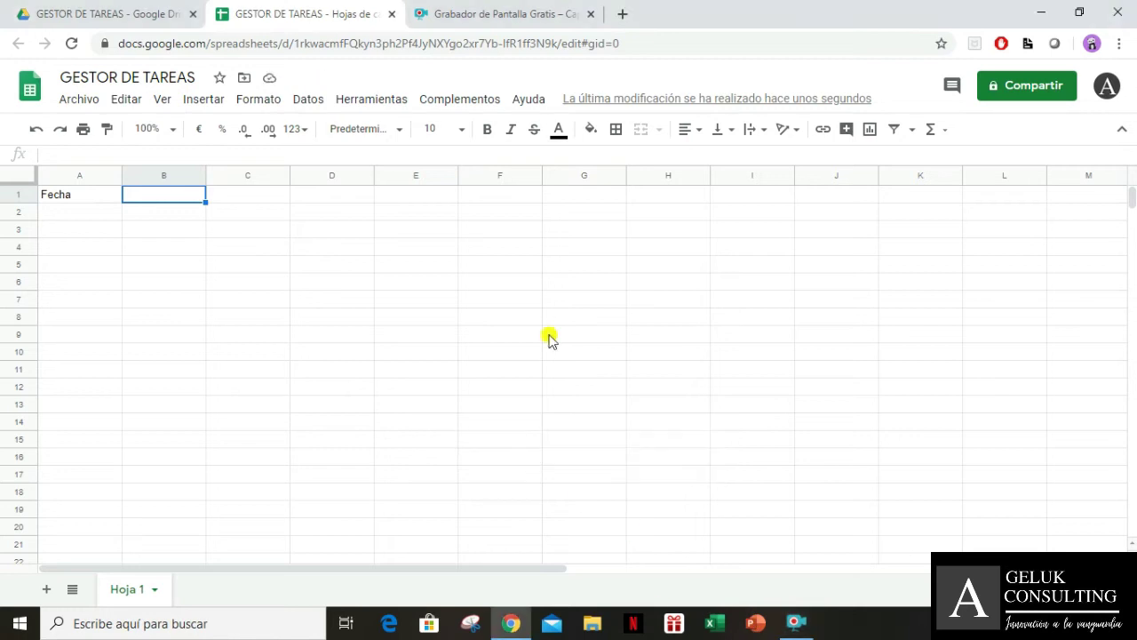
{"action": "type", "text": "Proyecto"}
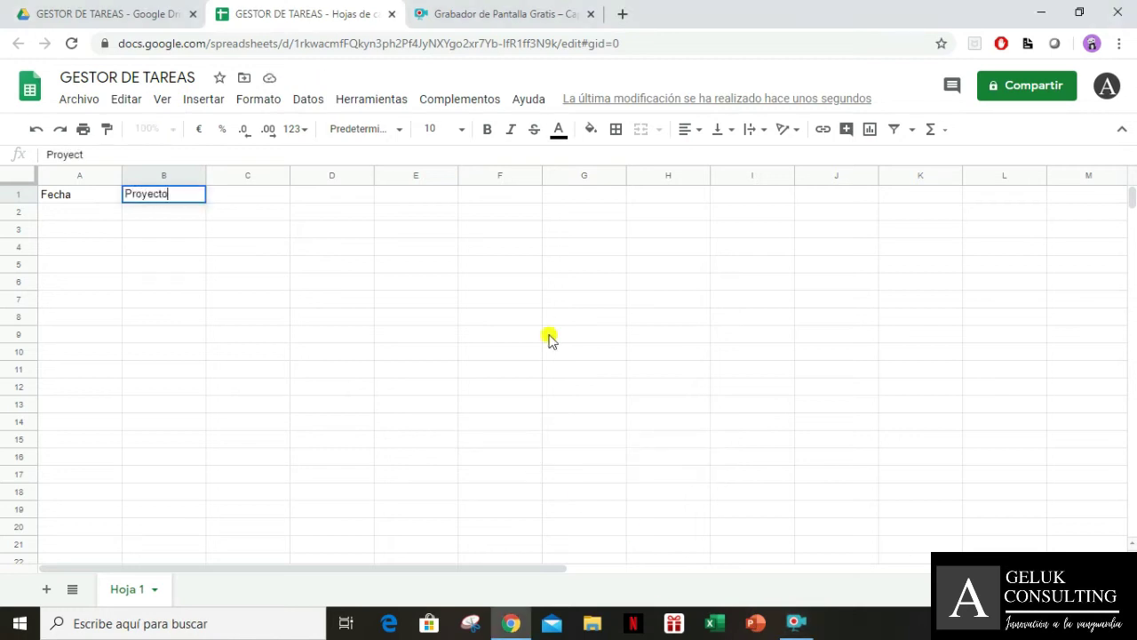
{"action": "key", "text": "Tab"}
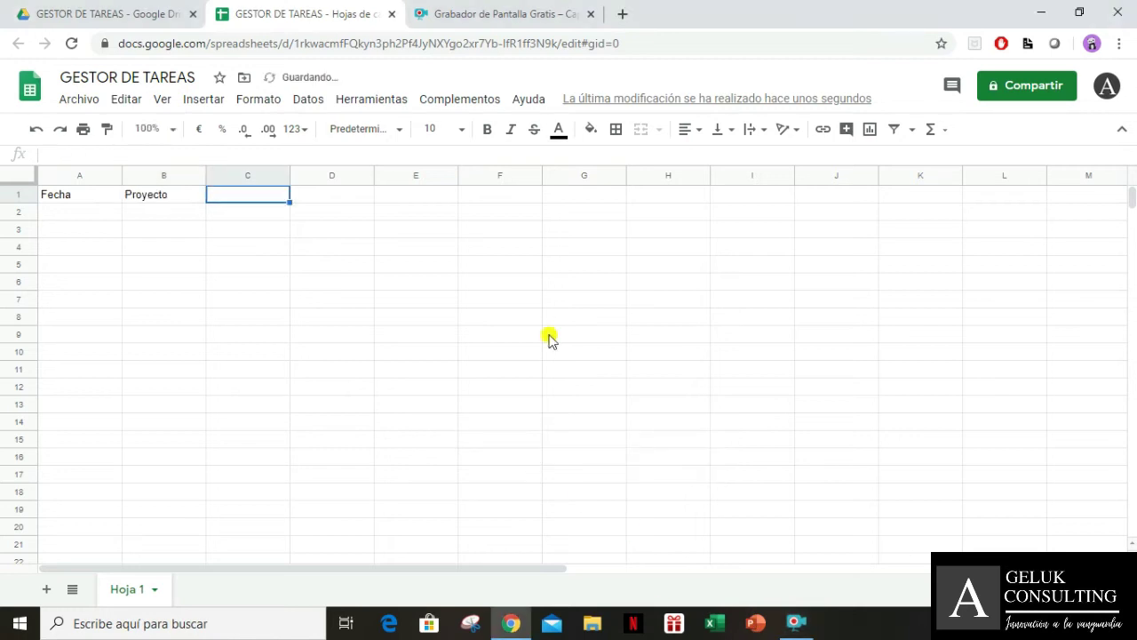
Add Fecha límite de entrega, prioridad and descripción in C1:E1
{"action": "type", "text": "Fe"}
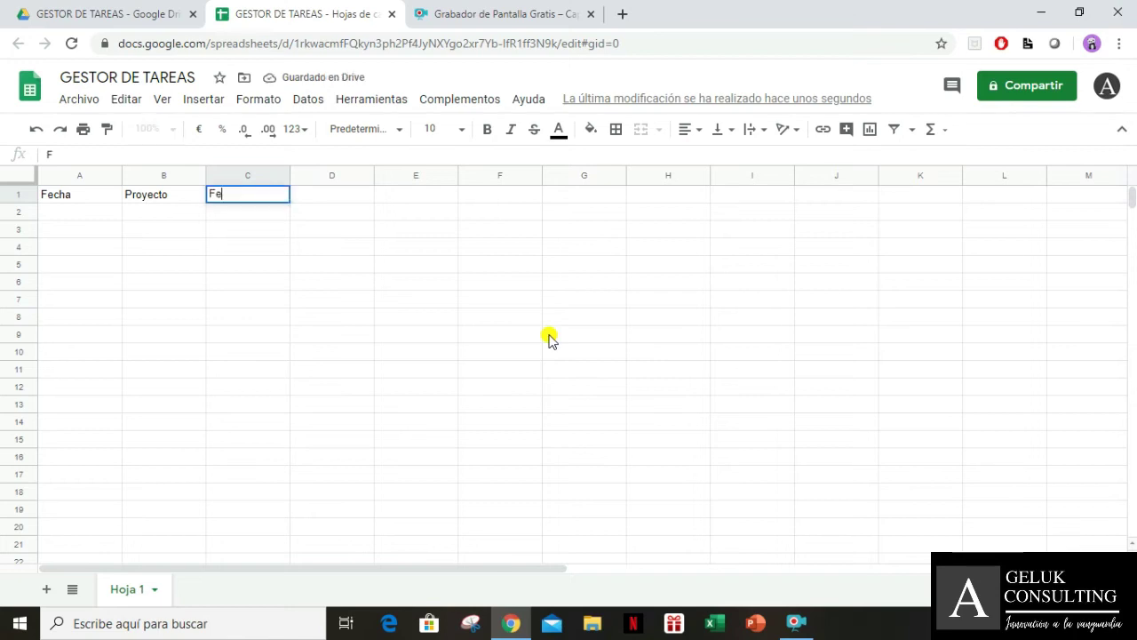
{"action": "type", "text": "cha límite de entrega"}
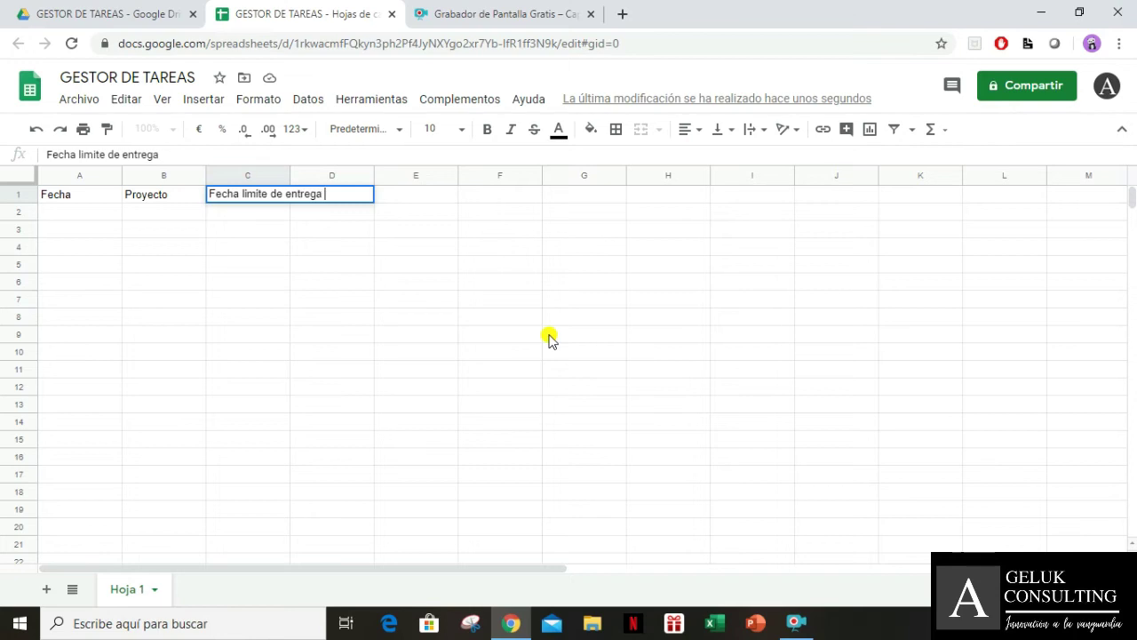
{"action": "key", "text": "Tab"}
{"action": "type", "text": "prioridad"}
{"action": "key", "text": "Tab"}
{"action": "type", "text": "descripc"}
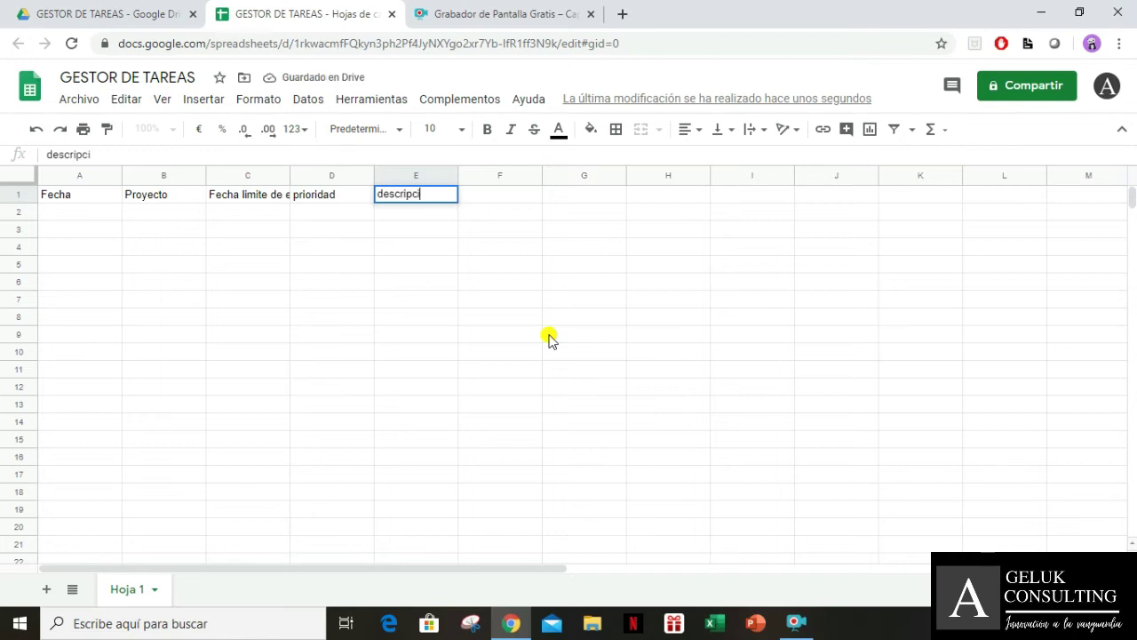
{"action": "type", "text": "ión"}
{"action": "key", "text": "Tab"}
{"action": "key", "text": "Left"}
{"action": "key", "text": "Left"}
{"action": "key", "text": "Left"}
{"action": "key", "text": "Left"}
{"action": "key", "text": "Left"}
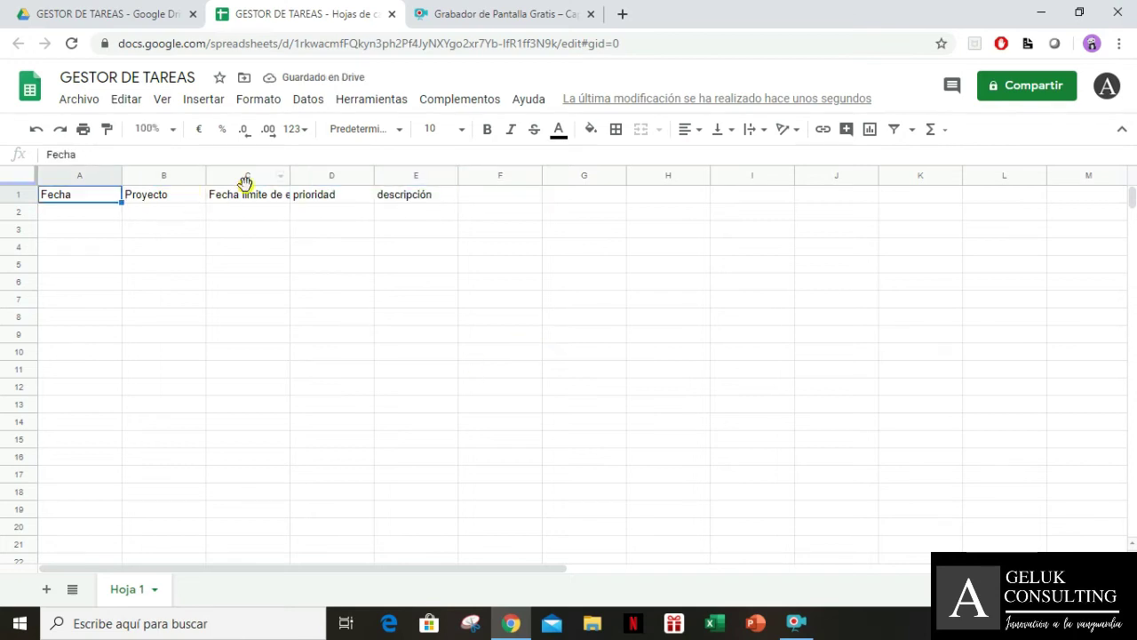
Wrap the text of the Fecha límite de entrega header in C1
{"action": "double_click", "coordinate": [109, 197]}
{"action": "left_click", "coordinate": [252, 195]}
{"action": "left_click", "coordinate": [751, 130]}
{"action": "left_click", "coordinate": [773, 157]}
Centre headers A1:E1 horizontally and vertically
{"action": "left_click", "coordinate": [324, 211]}
{"action": "left_click_drag", "start_coordinate": [80, 207], "coordinate": [404, 207]}
{"action": "left_click", "coordinate": [690, 130]}
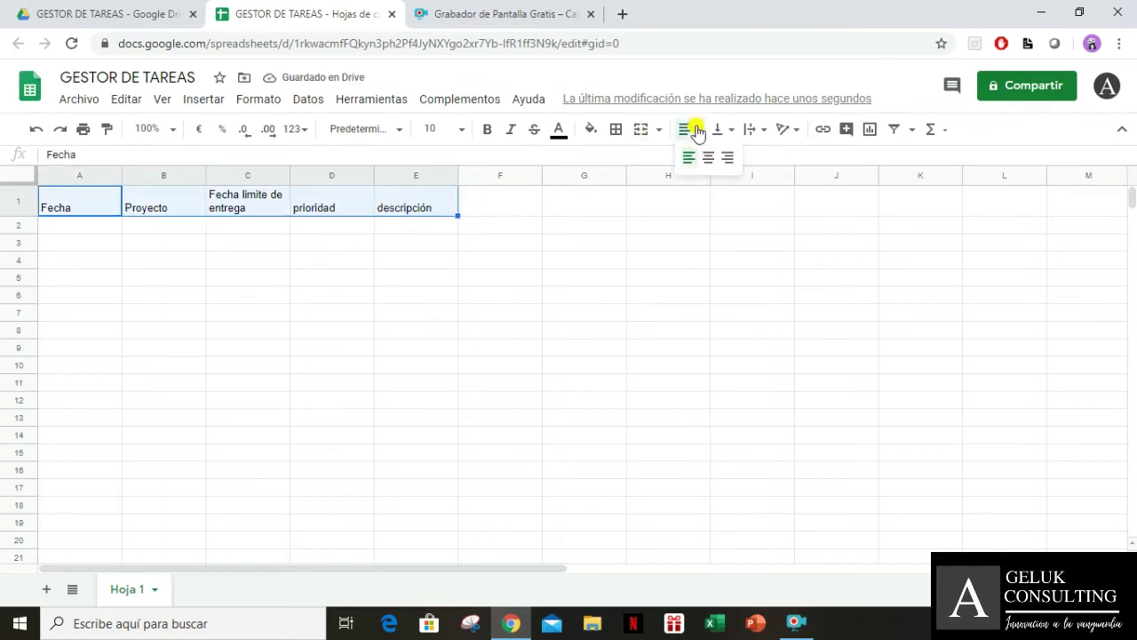
{"action": "left_click", "coordinate": [704, 155]}
{"action": "left_click", "coordinate": [724, 129]}
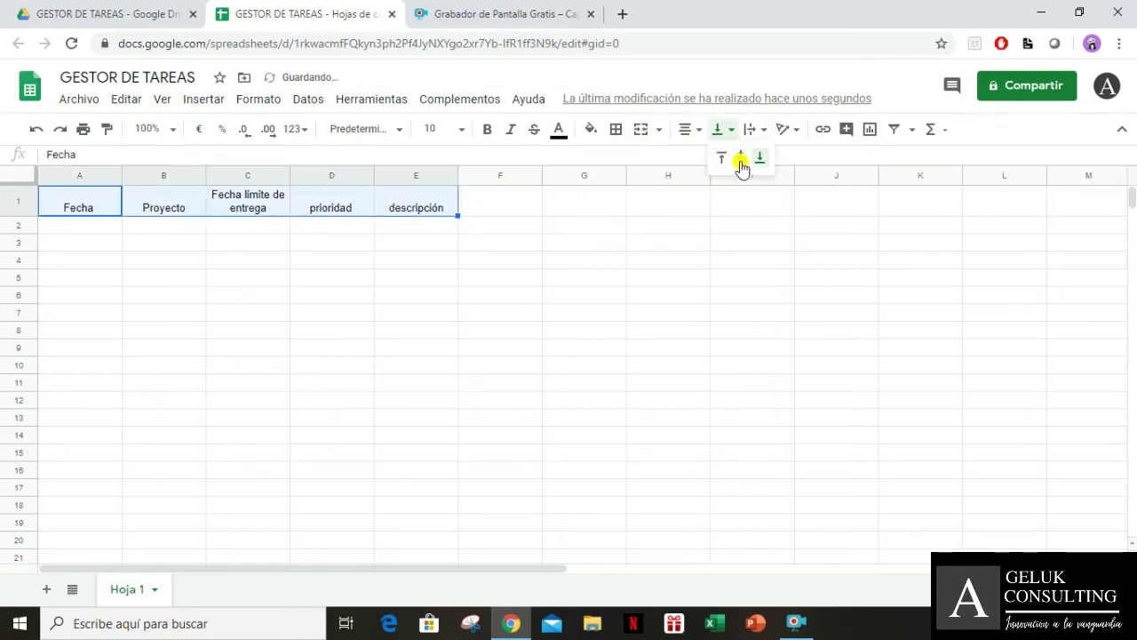
{"action": "left_click", "coordinate": [734, 155]}
Apply thick all-side borders to header cells A1:E1
{"action": "left_click", "coordinate": [595, 278]}
{"action": "left_click_drag", "start_coordinate": [80, 202], "coordinate": [449, 202]}
{"action": "left_click", "coordinate": [616, 129]}
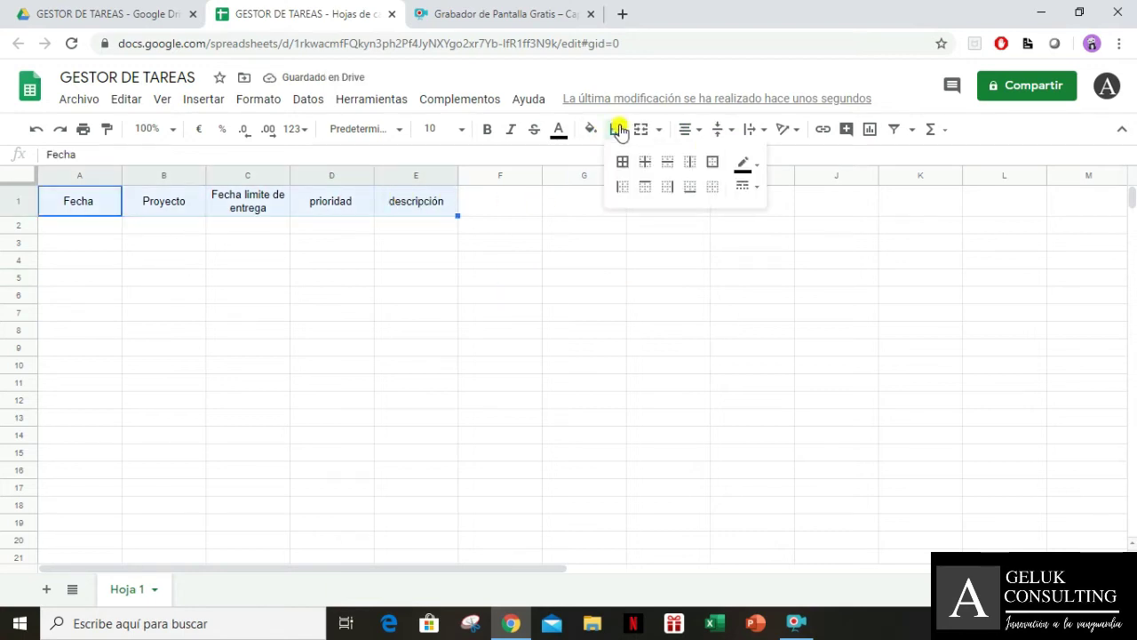
{"action": "left_click", "coordinate": [746, 186]}
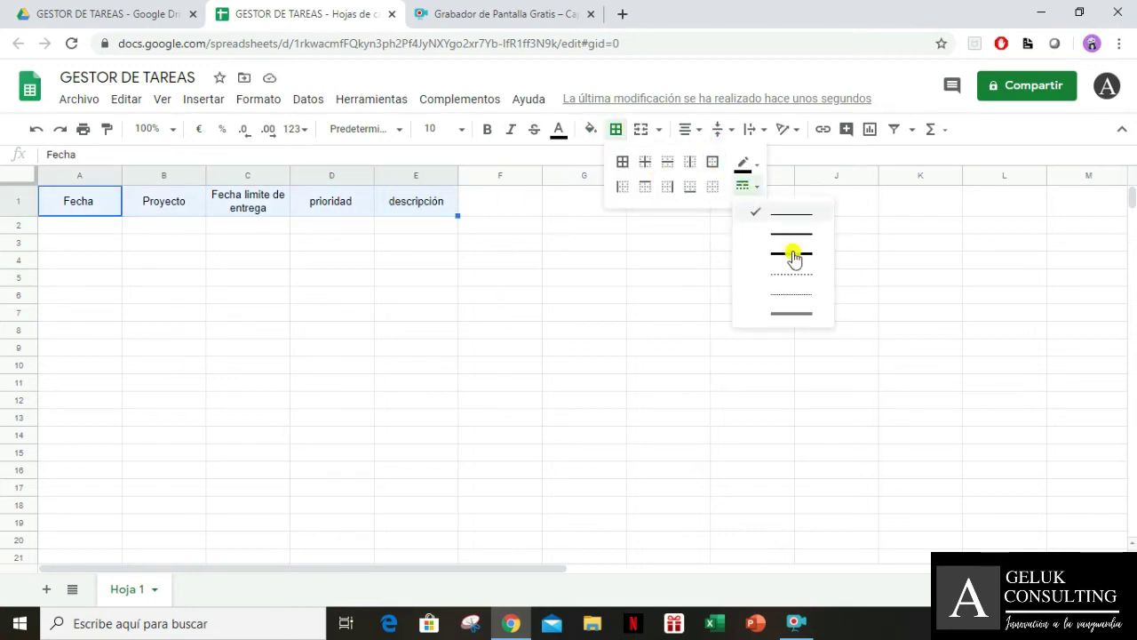
{"action": "left_click", "coordinate": [802, 312]}
{"action": "left_click", "coordinate": [622, 162]}
{"action": "left_click", "coordinate": [531, 264]}
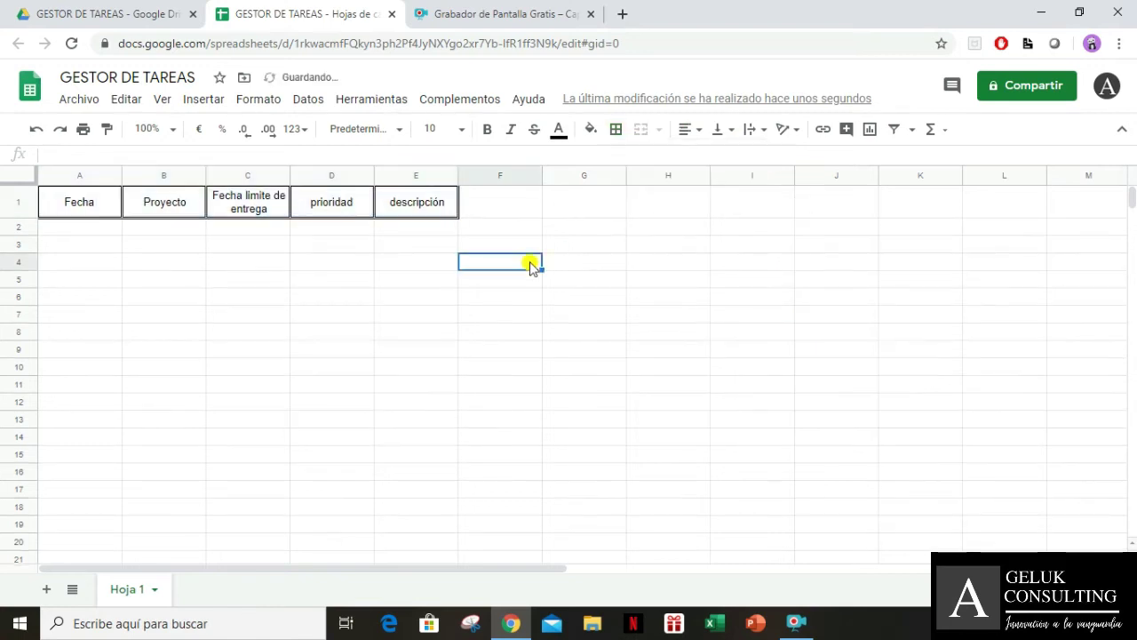
Widen column E to fit the descripción header
{"action": "left_click_drag", "start_coordinate": [457, 175], "coordinate": [708, 181]}
{"action": "left_click", "coordinate": [627, 226]}
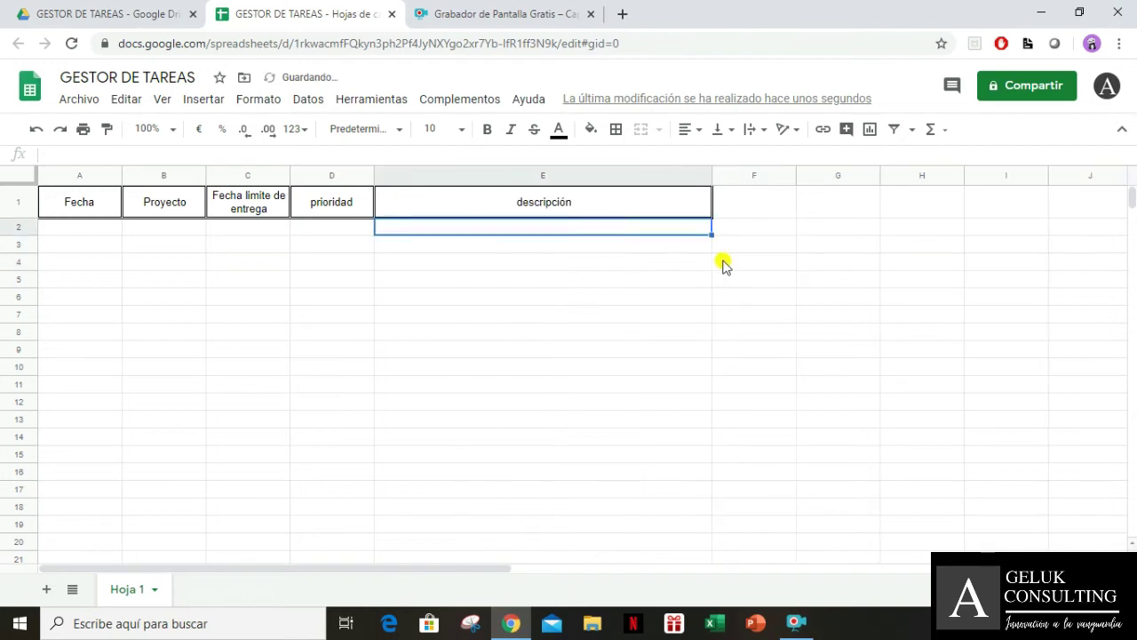
{"action": "left_click", "coordinate": [761, 203]}
Fill header cells A1:E1 with yellow
{"action": "left_click_drag", "start_coordinate": [62, 205], "coordinate": [483, 208]}
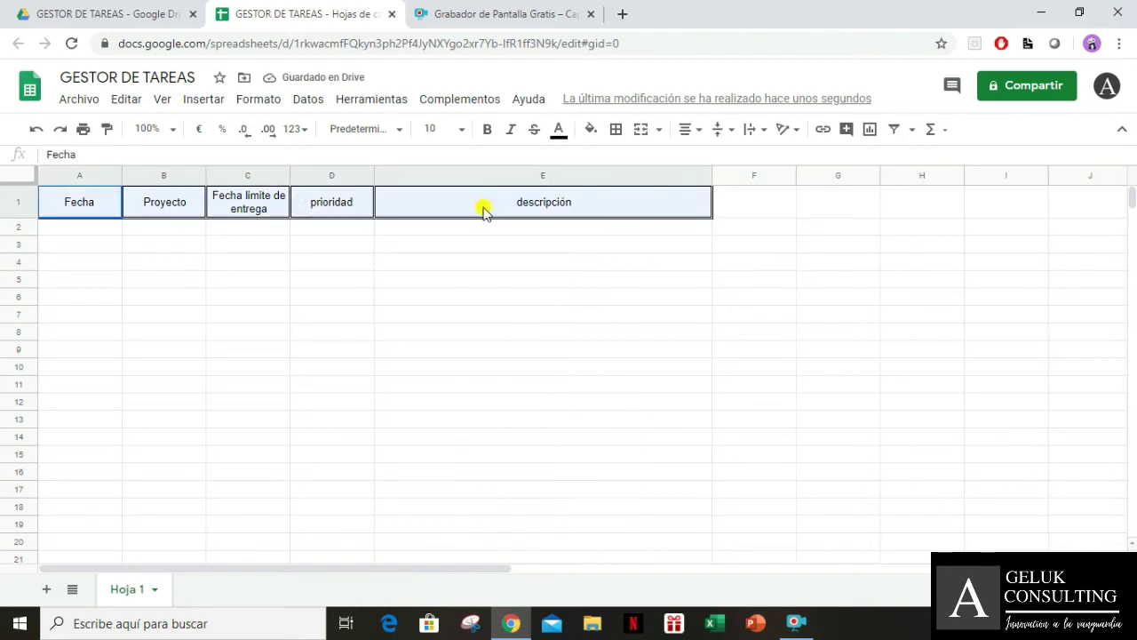
{"action": "left_click", "coordinate": [590, 129]}
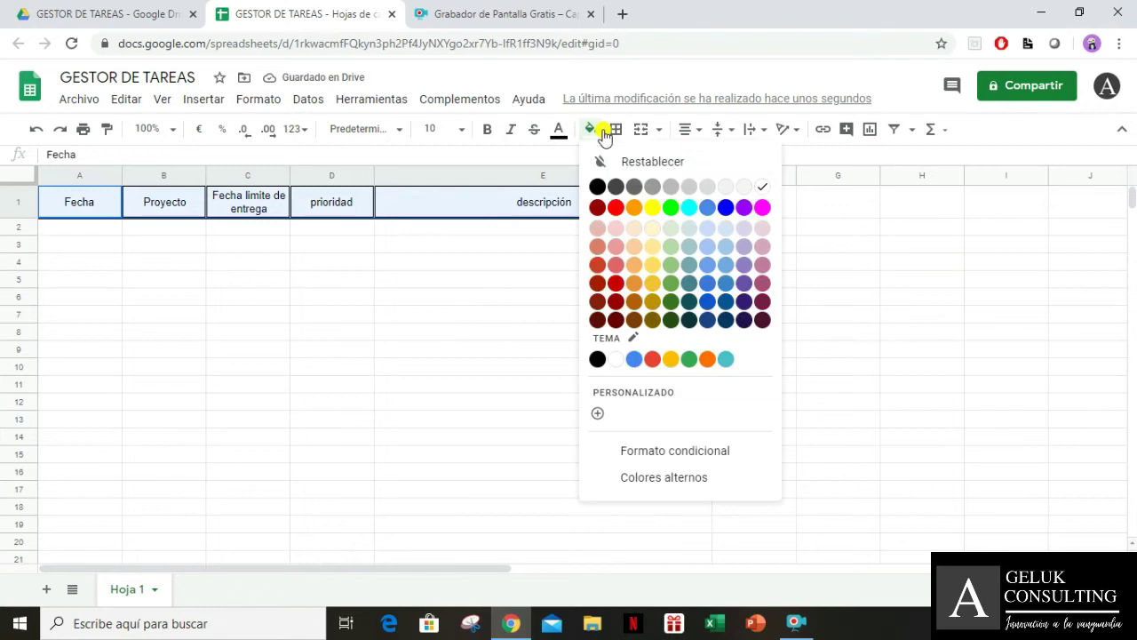
{"action": "left_click", "coordinate": [652, 207]}
{"action": "left_click", "coordinate": [487, 231]}
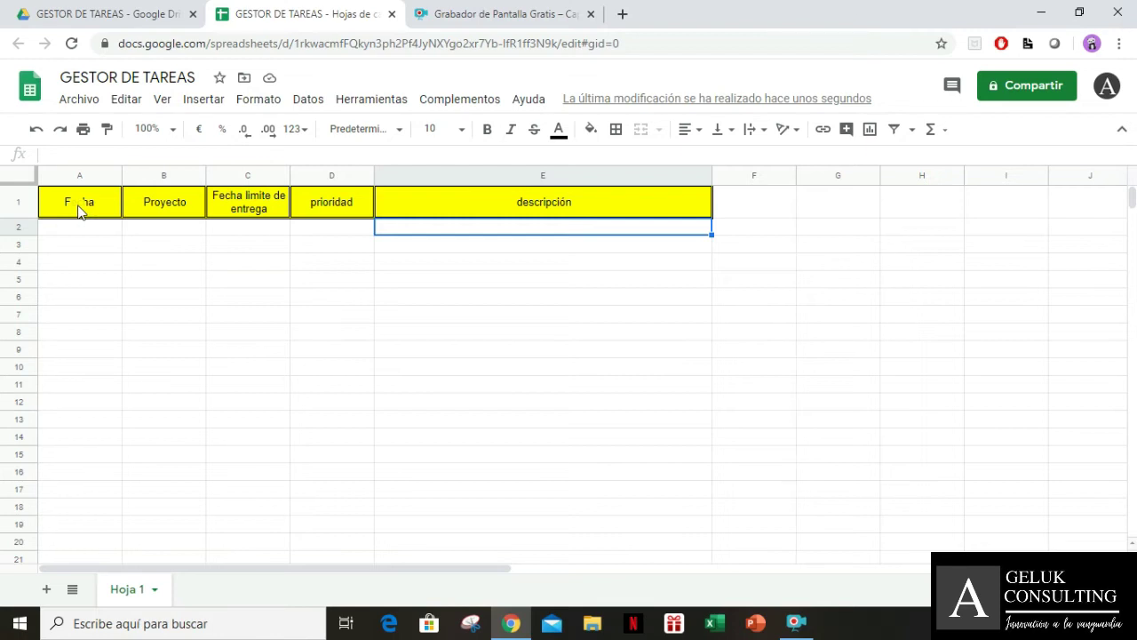
Enter the Comentarios header in F1
{"action": "key", "text": "Up"}
{"action": "key", "text": "Right"}
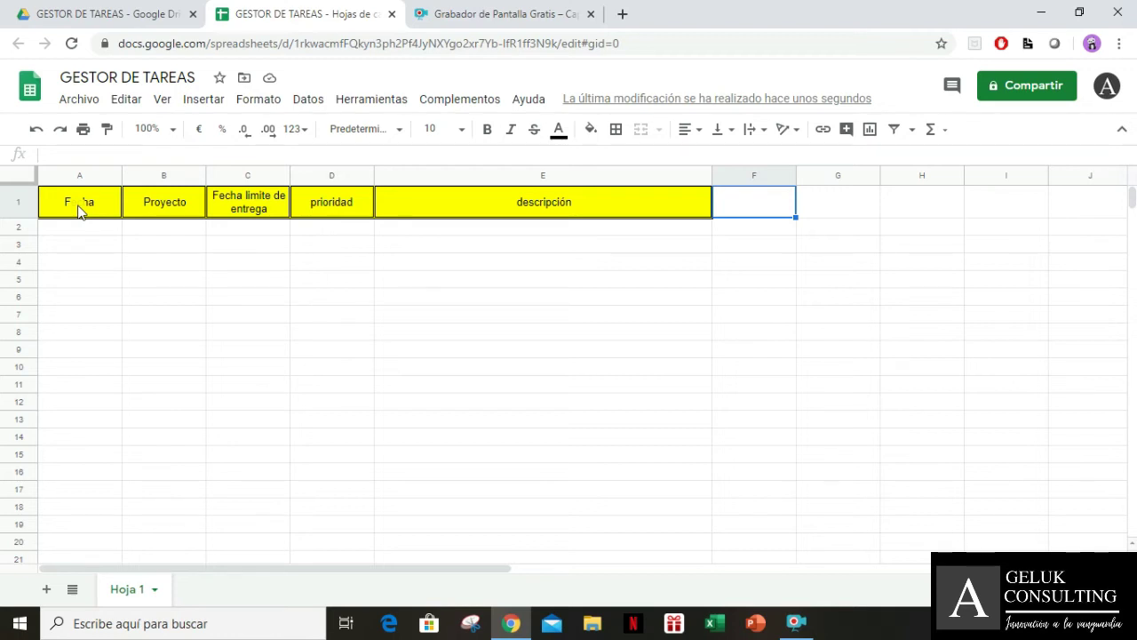
{"action": "type", "text": "come"}
{"action": "key", "text": "BackSpace"}
{"action": "key", "text": "BackSpace"}
{"action": "key", "text": "BackSpace"}
{"action": "type", "text": "Comentarios"}
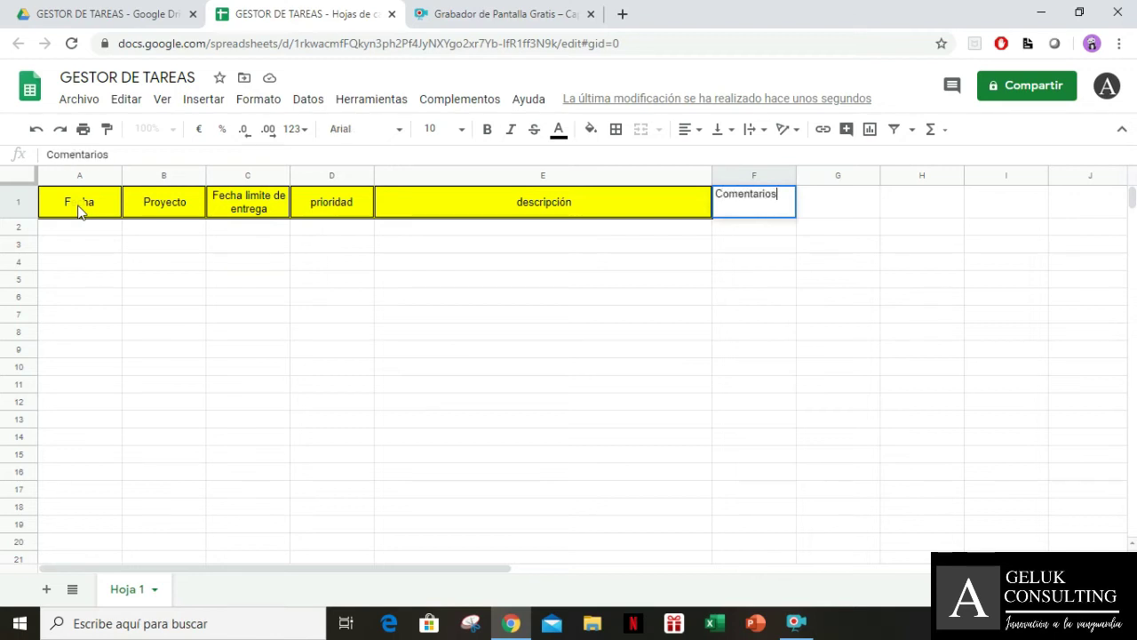
{"action": "key", "text": "Tab"}
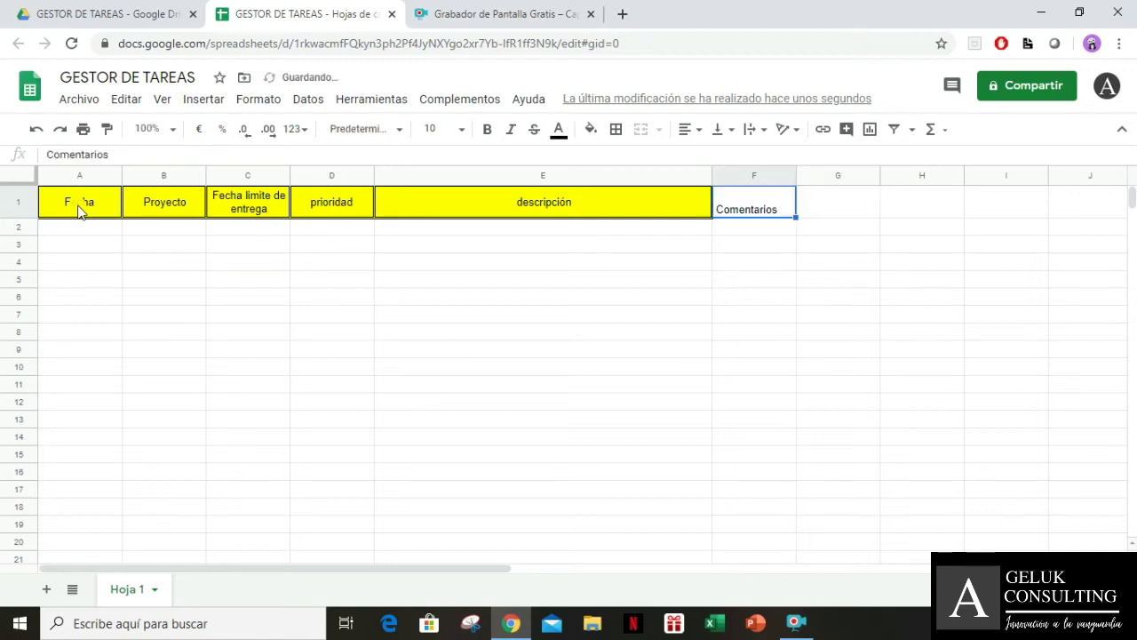
Add fecha de Finalización in G1 and Archivos Adjuntos in H1
{"action": "type", "text": "fec"}
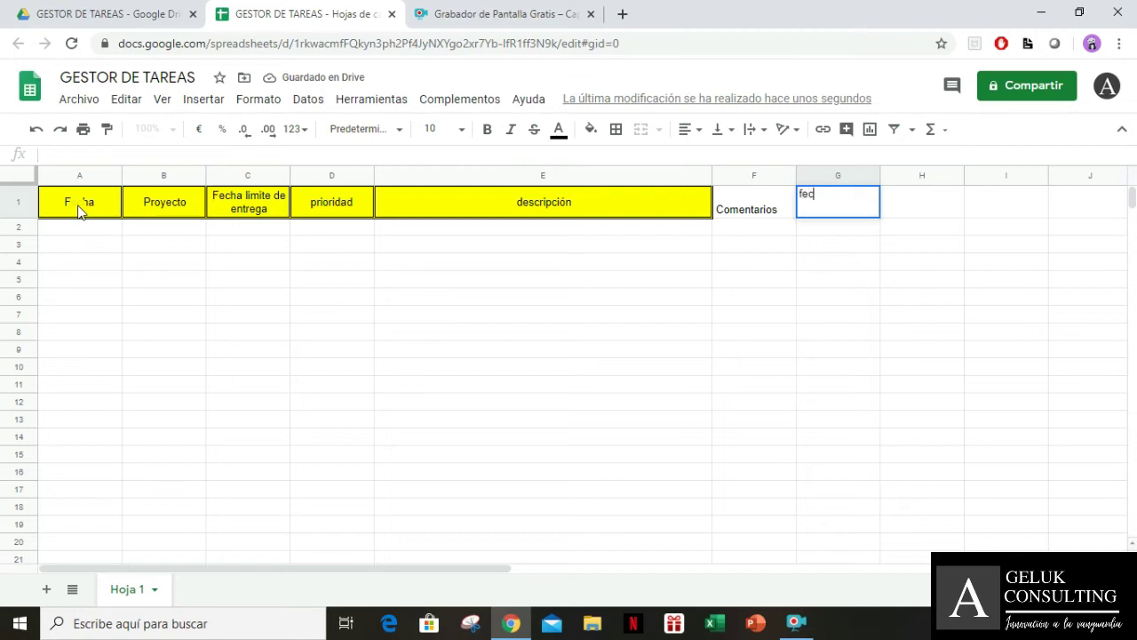
{"action": "type", "text": "ha de Finalizaci"}
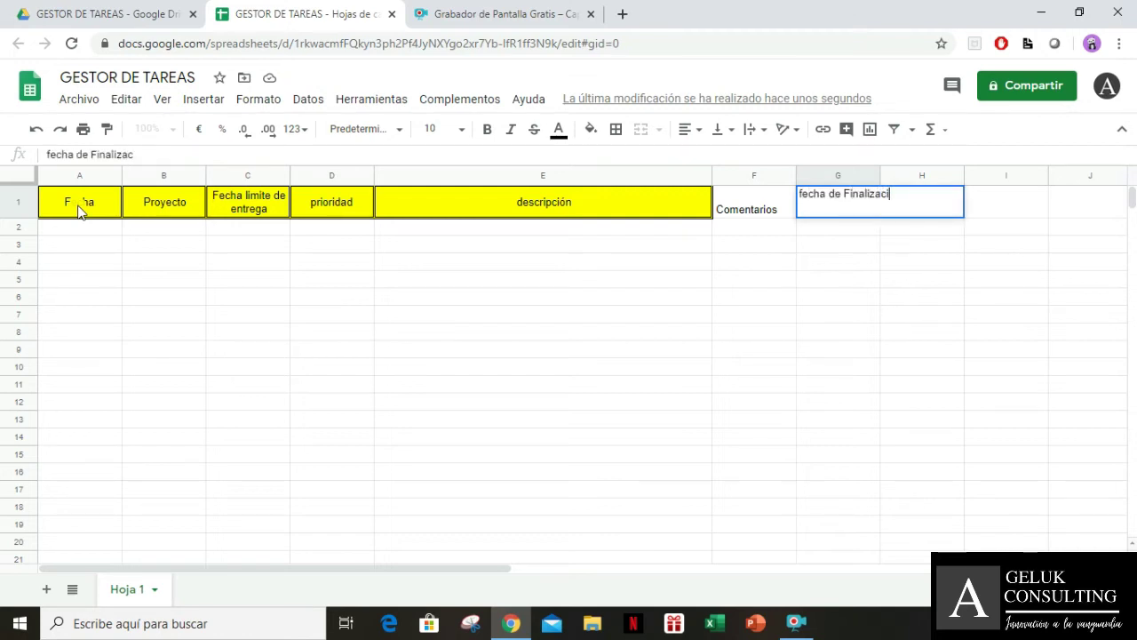
{"action": "type", "text": "ón"}
{"action": "key", "text": "Tab"}
{"action": "type", "text": "archivos adjuntos"}
{"action": "key", "text": "BackSpace"}
{"action": "key", "text": "BackSpace"}
{"action": "key", "text": "BackSpace"}
{"action": "key", "text": "BackSpace"}
{"action": "key", "text": "BackSpace"}
{"action": "key", "text": "BackSpace"}
{"action": "key", "text": "BackSpace"}
{"action": "key", "text": "BackSpace"}
{"action": "key", "text": "BackSpace"}
{"action": "key", "text": "BackSpace"}
{"action": "key", "text": "BackSpace"}
{"action": "key", "text": "BackSpace"}
{"action": "key", "text": "BackSpace"}
{"action": "key", "text": "BackSpace"}
{"action": "key", "text": "BackSpace"}
{"action": "type", "text": "Archi"}
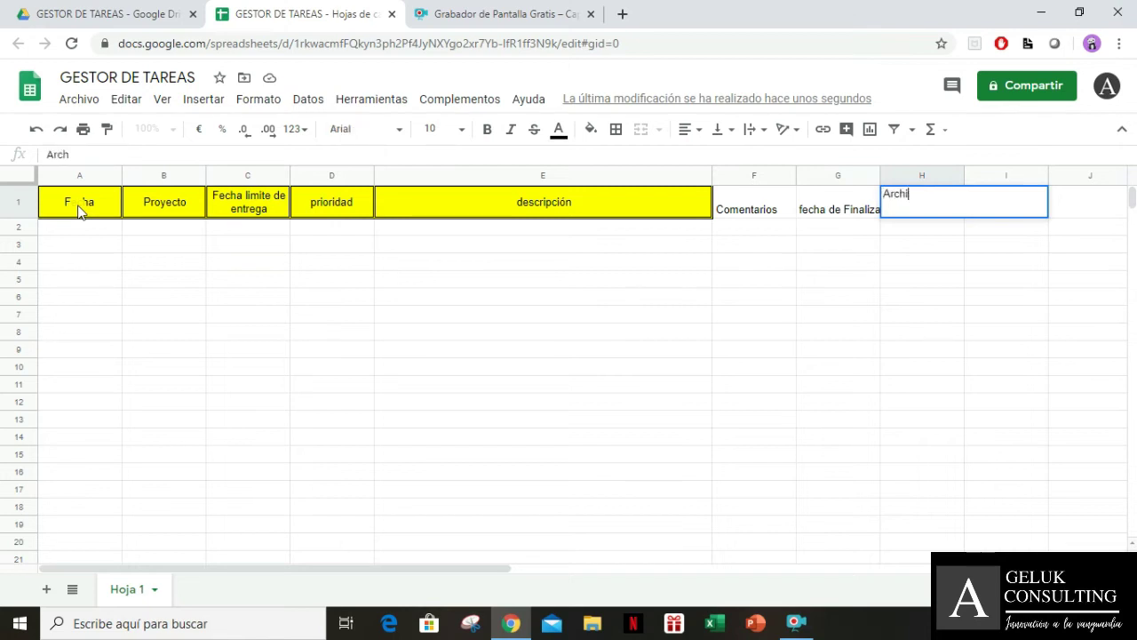
{"action": "type", "text": "vos Adjuntos"}
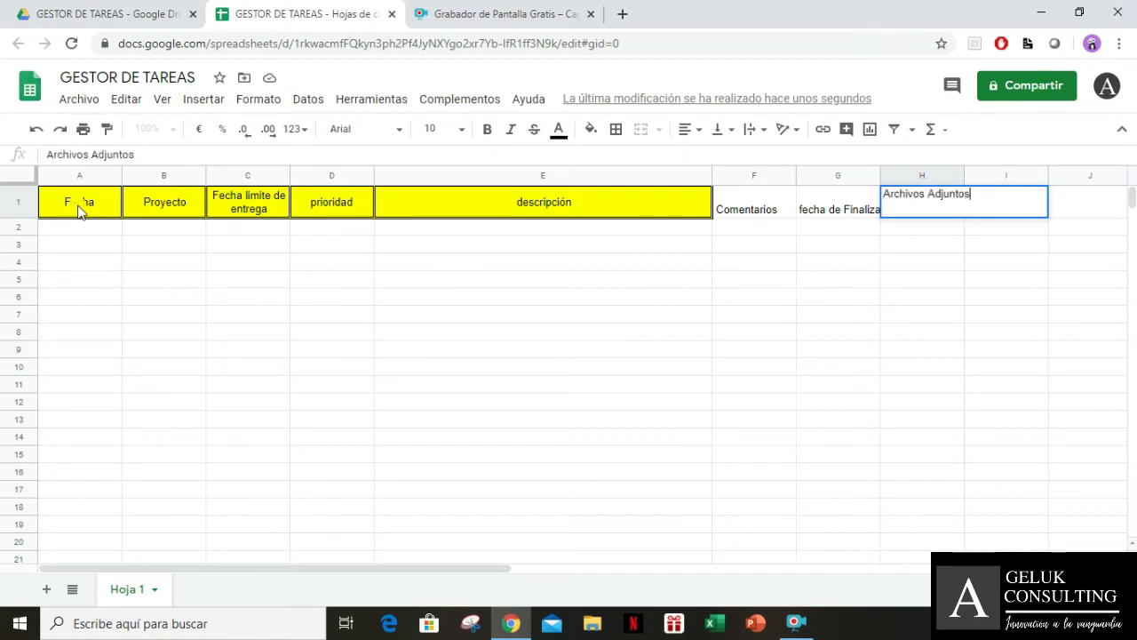
{"action": "key", "text": "Tab"}
{"action": "key", "text": "Left"}
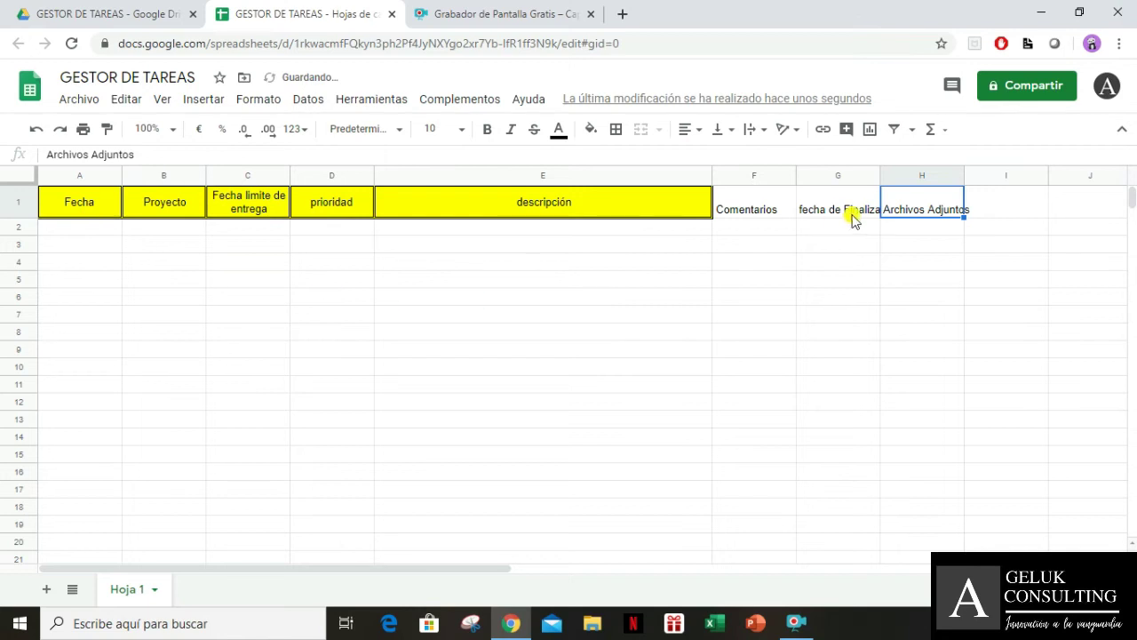
Wrap the fecha de Finalización header text in G1
{"action": "left_click", "coordinate": [835, 211]}
{"action": "left_click", "coordinate": [771, 137]}
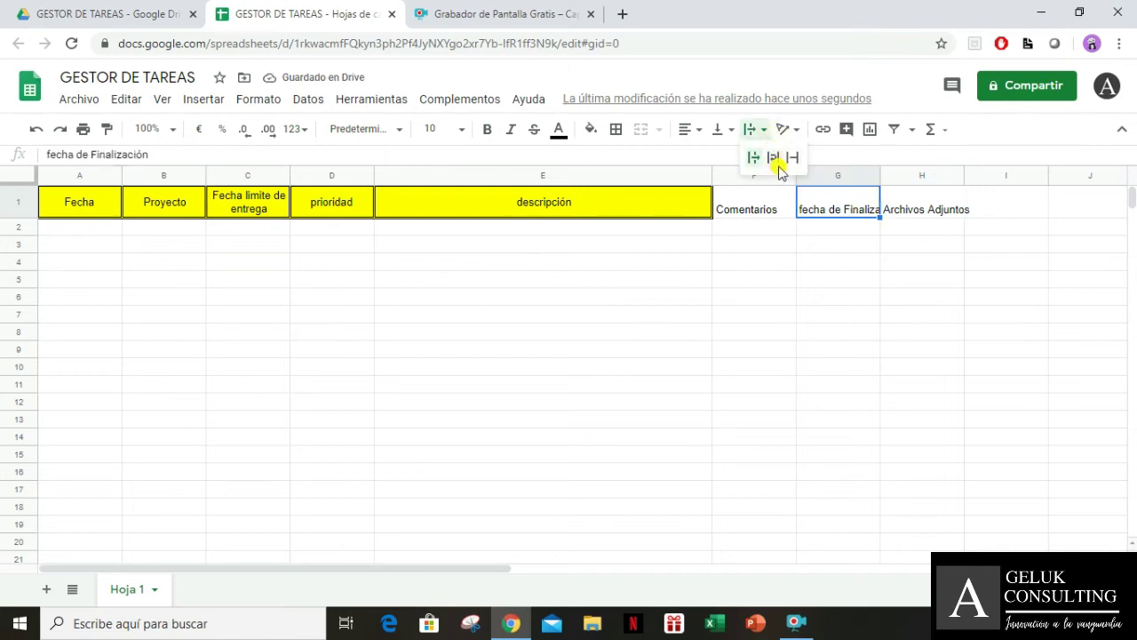
{"action": "left_click", "coordinate": [772, 160]}
Widen column F for Comentarios and column H slightly
{"action": "left_click_drag", "start_coordinate": [879, 175], "coordinate": [954, 170]}
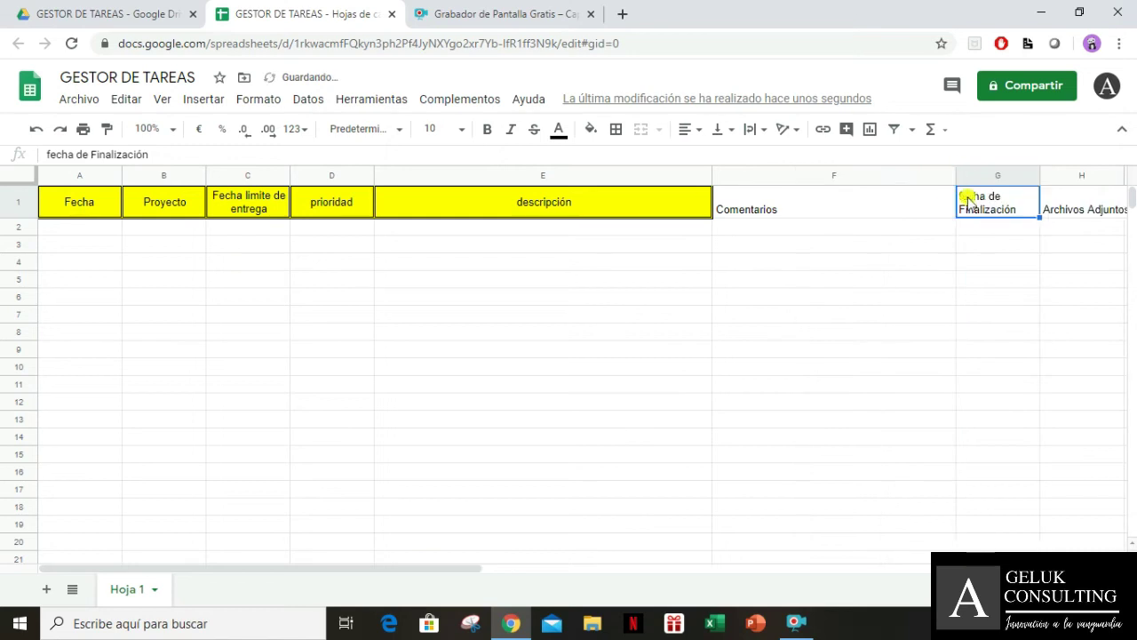
{"action": "left_click", "coordinate": [881, 220]}
{"action": "key", "text": "Right"}
{"action": "key", "text": "Right"}
{"action": "key", "text": "Right"}
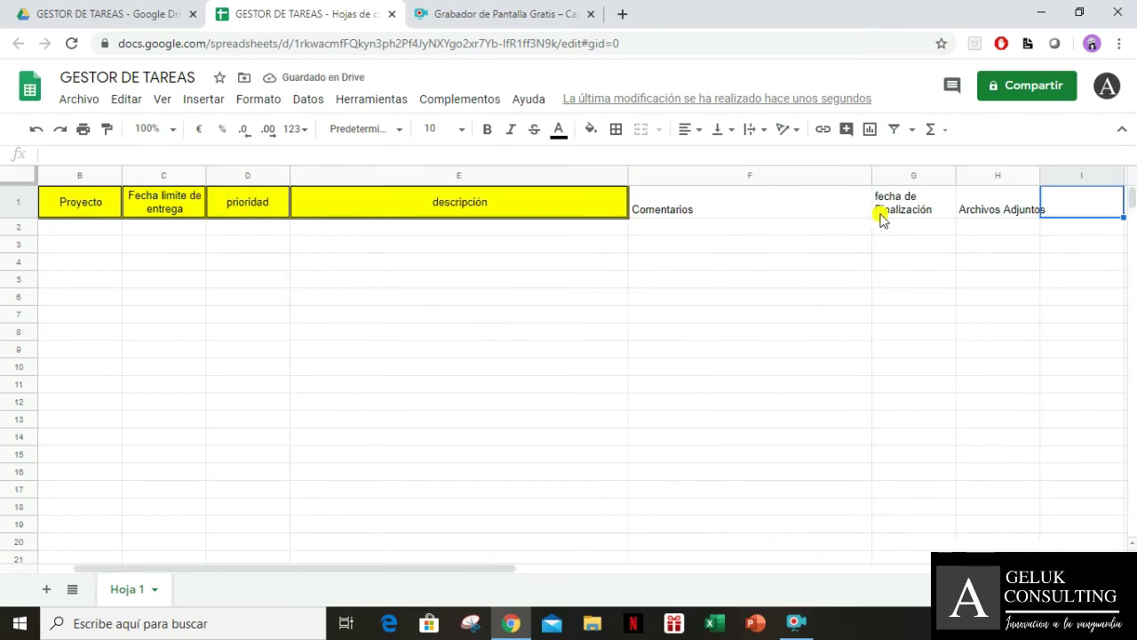
{"action": "left_click_drag", "start_coordinate": [1039, 172], "coordinate": [1049, 172]}
Put all borders around header cells F1:H1
{"action": "left_click_drag", "start_coordinate": [752, 219], "coordinate": [965, 211]}
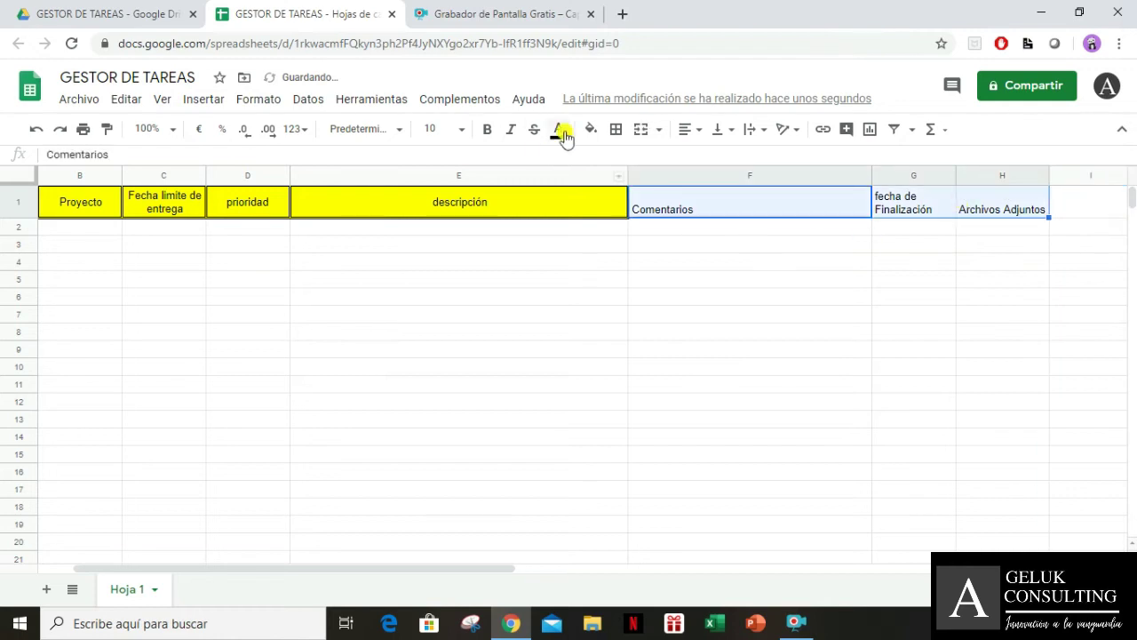
{"action": "left_click", "coordinate": [615, 129]}
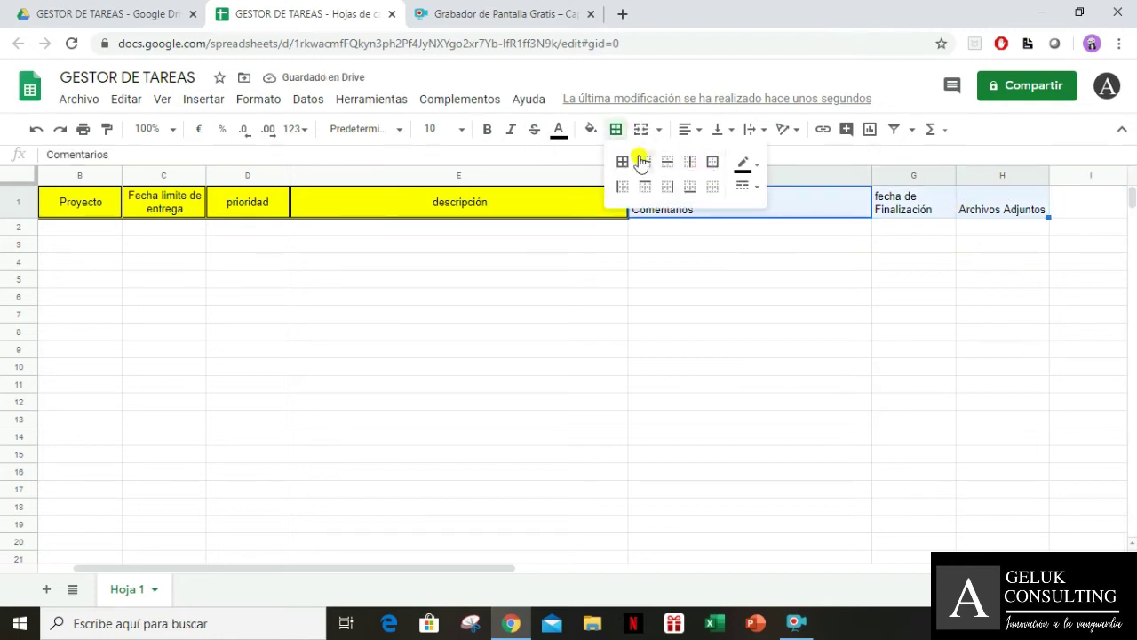
{"action": "left_click", "coordinate": [622, 161]}
{"action": "left_click", "coordinate": [662, 262]}
Fill headers F1:H1 green and review the header row
{"action": "left_click_drag", "start_coordinate": [716, 214], "coordinate": [966, 213]}
{"action": "left_click", "coordinate": [592, 130]}
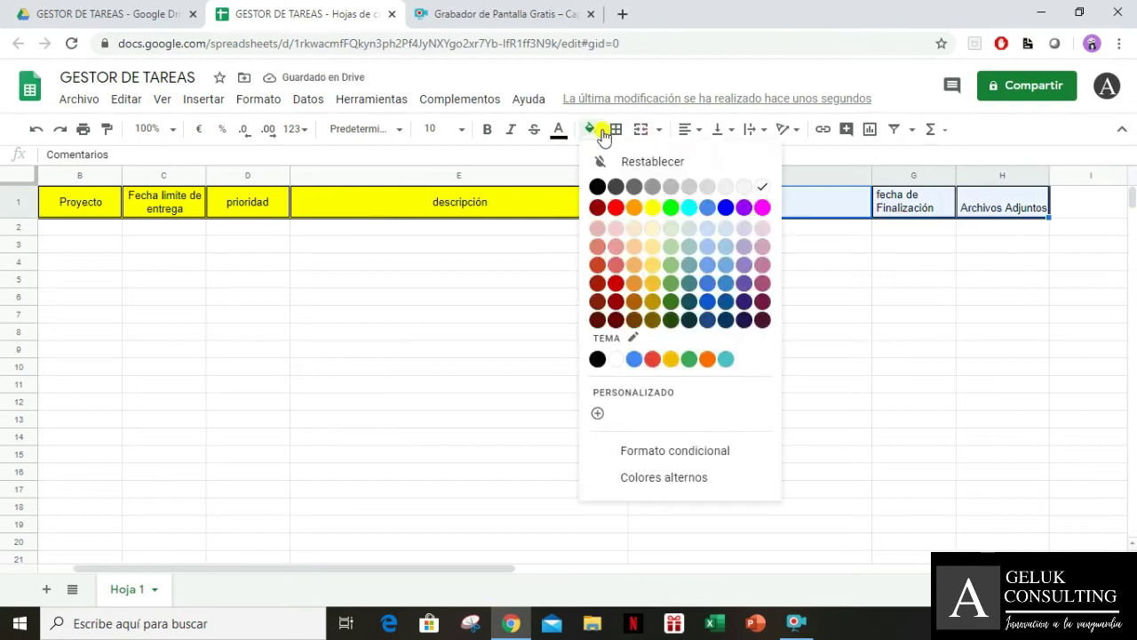
{"action": "left_click", "coordinate": [670, 207]}
{"action": "left_click_drag", "start_coordinate": [812, 313], "coordinate": [816, 300]}
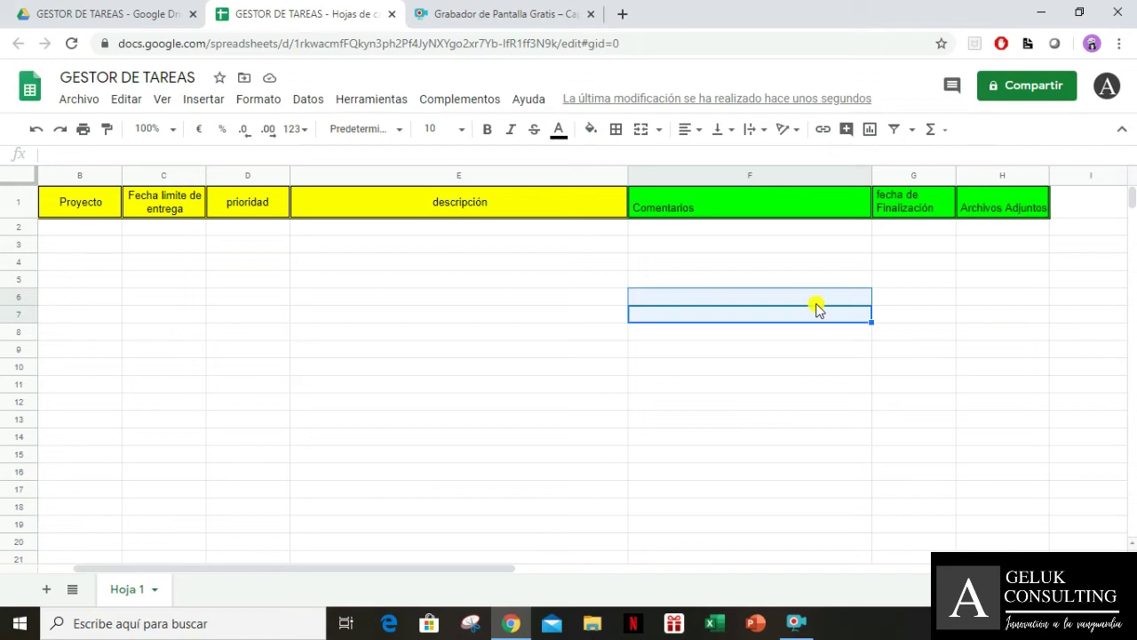
{"action": "key", "text": "Up"}
{"action": "key", "text": "Up"}
{"action": "key", "text": "Up"}
{"action": "key", "text": "Up"}
{"action": "key", "text": "Up"}
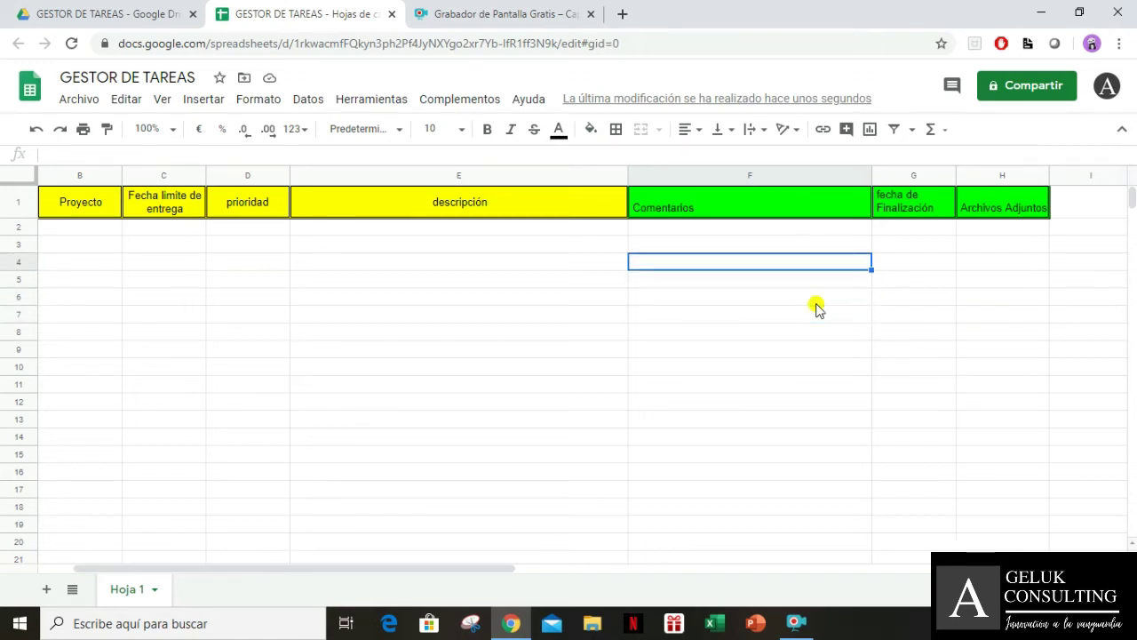
{"action": "key", "text": "Left"}
{"action": "key", "text": "Left"}
{"action": "key", "text": "Left"}
{"action": "key", "text": "Left"}
{"action": "key", "text": "Left"}
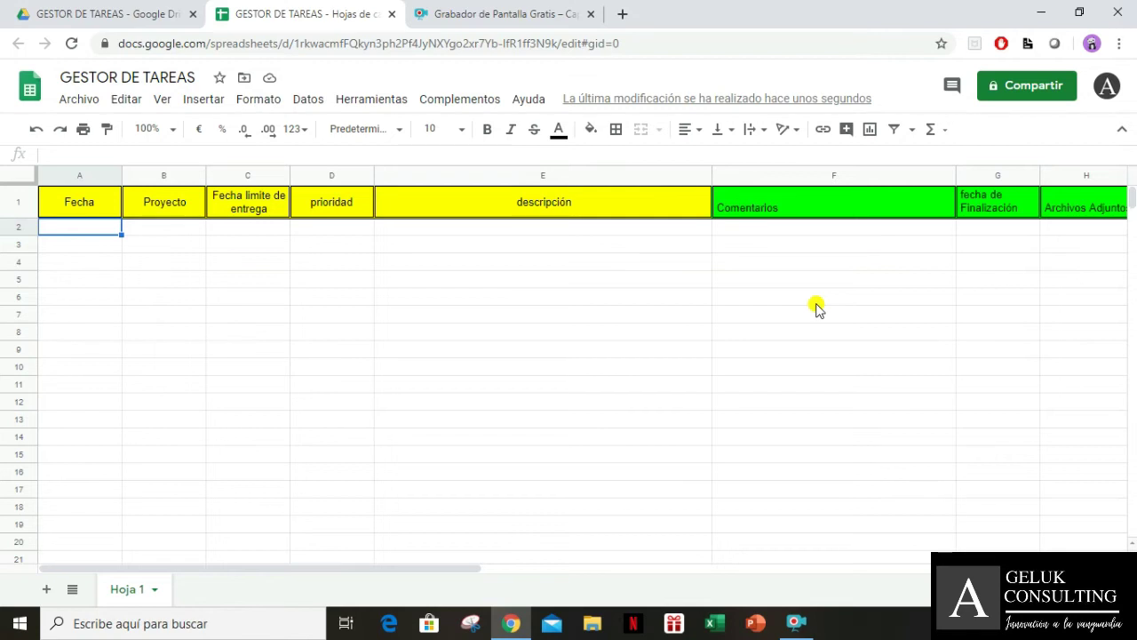
{"action": "key", "text": "Right"}
{"action": "key", "text": "Right"}
{"action": "key", "text": "Right"}
{"action": "key", "text": "Right"}
{"action": "key", "text": "Right"}
{"action": "key", "text": "Right"}
{"action": "key", "text": "Right"}
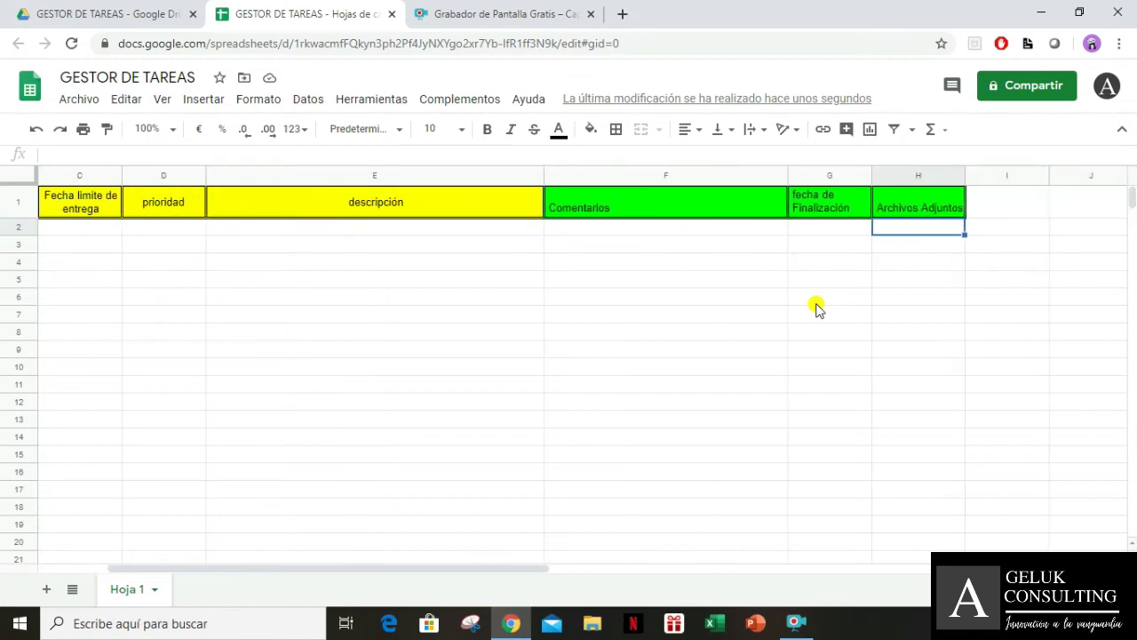
{"action": "key", "text": "Left"}
{"action": "key", "text": "Left"}
{"action": "key", "text": "Left"}
{"action": "key", "text": "Left"}
{"action": "key", "text": "Left"}
{"action": "key", "text": "Left"}
{"action": "key", "text": "Left"}
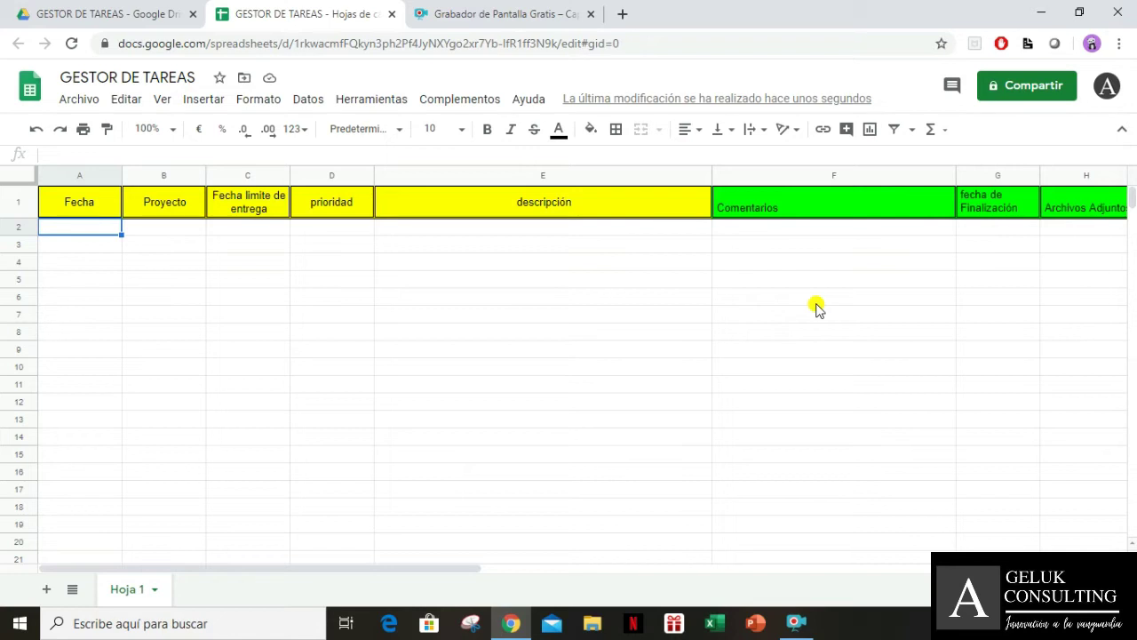
Rename the Hoja 1 sheet tab to the employee's name
{"action": "double_click", "coordinate": [129, 590]}
{"action": "type", "text": "pend"}
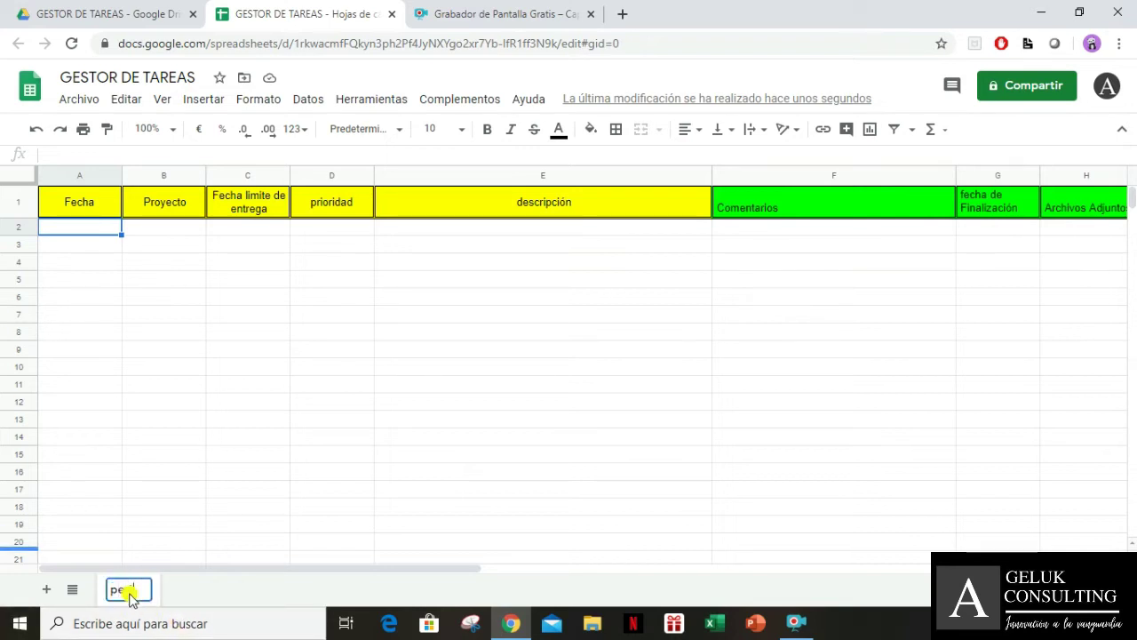
{"action": "key", "text": "BackSpace"}
{"action": "key", "text": "BackSpace"}
{"action": "key", "text": "BackSpace"}
{"action": "key", "text": "BackSpace"}
{"action": "type", "text": "PEDRO"}
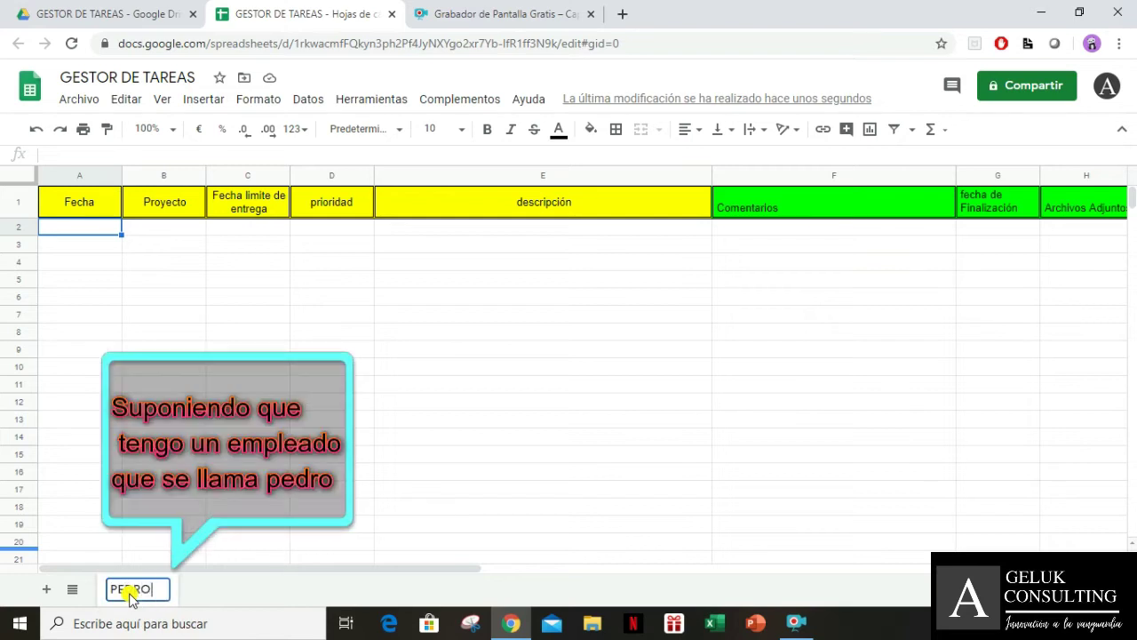
{"action": "key", "text": "Return"}
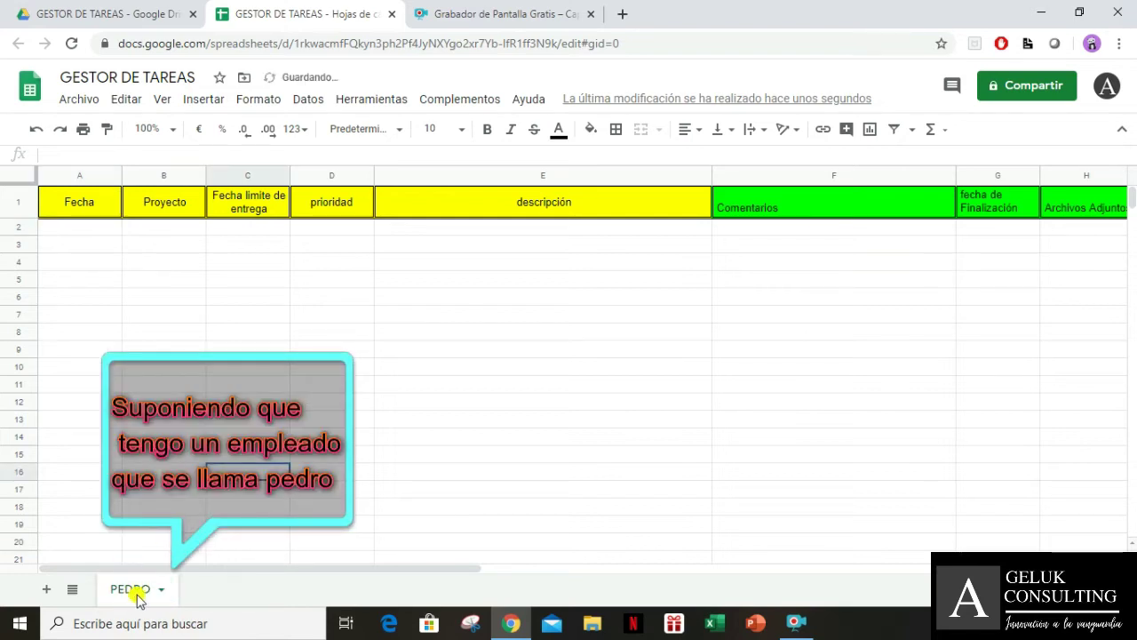
{"action": "left_click", "coordinate": [328, 280]}
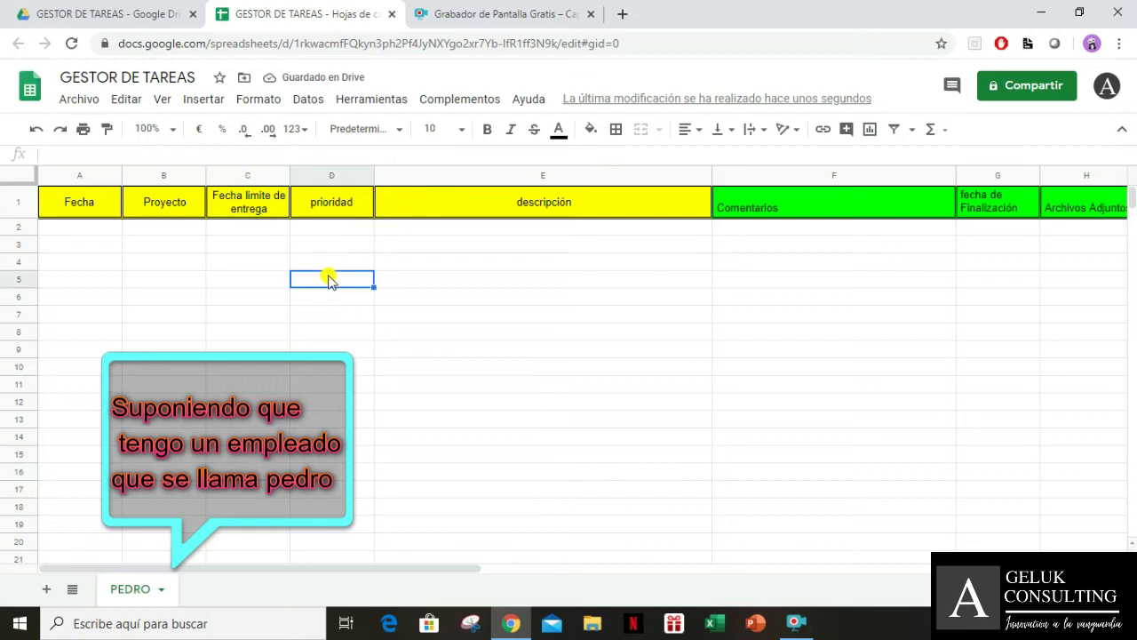
{"action": "key", "text": "Up"}
{"action": "key", "text": "Up"}
{"action": "key", "text": "Up"}
{"action": "key", "text": "Up"}
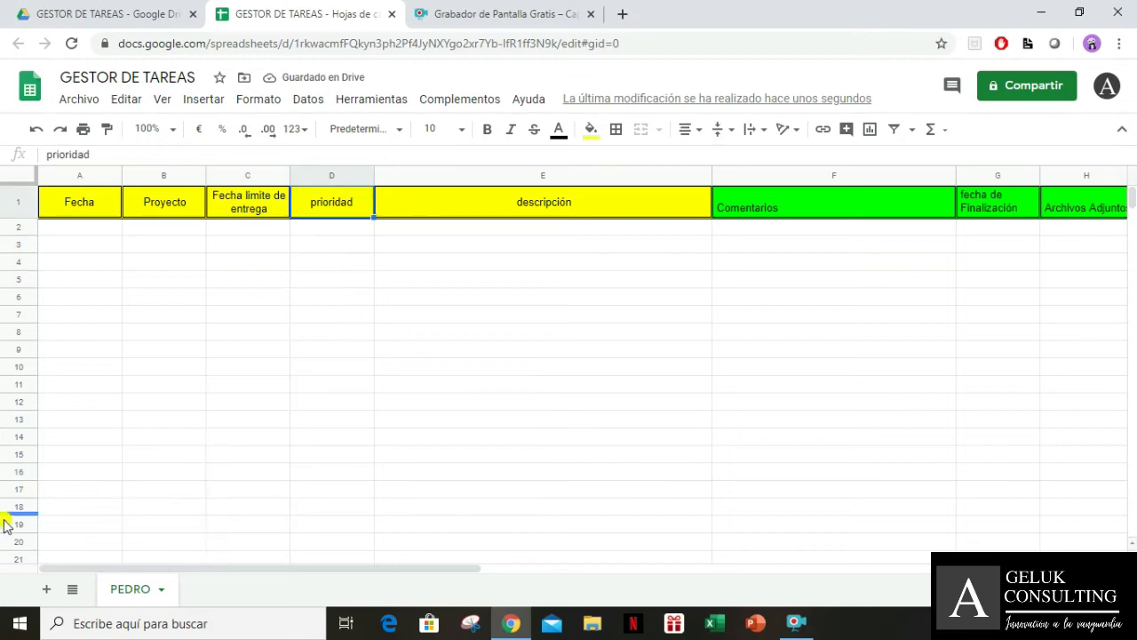
Add a new sheet and name it DATOS
{"action": "left_click", "coordinate": [48, 591]}
{"action": "double_click", "coordinate": [213, 592]}
{"action": "type", "text": "DATOS"}
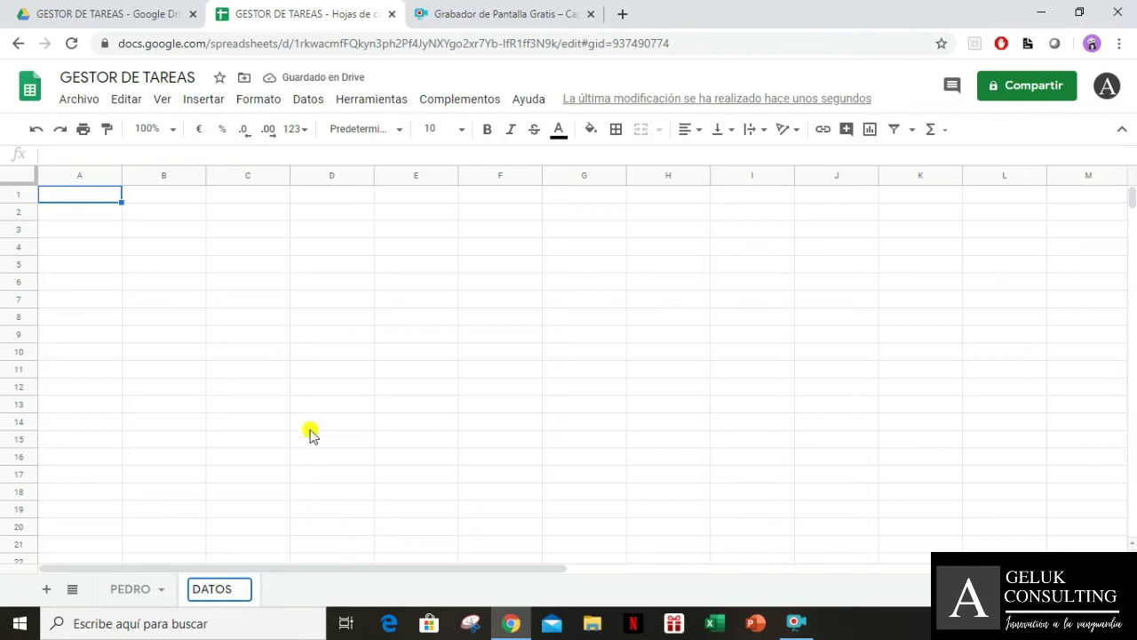
{"action": "left_click", "coordinate": [307, 422]}
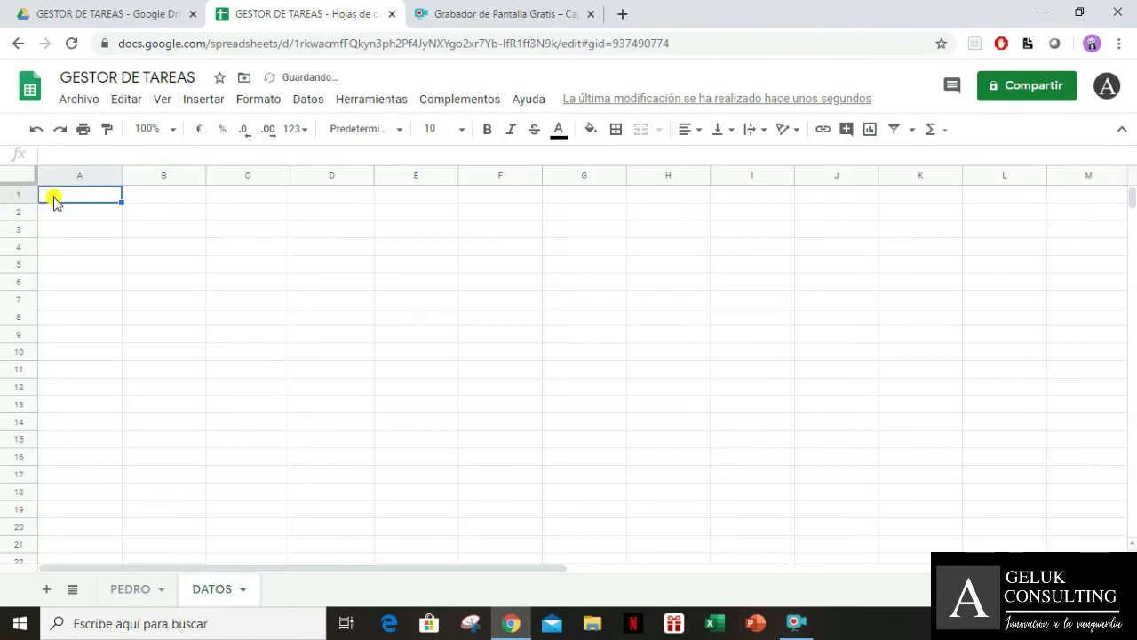
Enter headings PROYECTOS in A1 and PRIORIDADES in B1 on DATOS
{"action": "type", "text": "PROYECTOS"}
{"action": "key", "text": "Tab"}
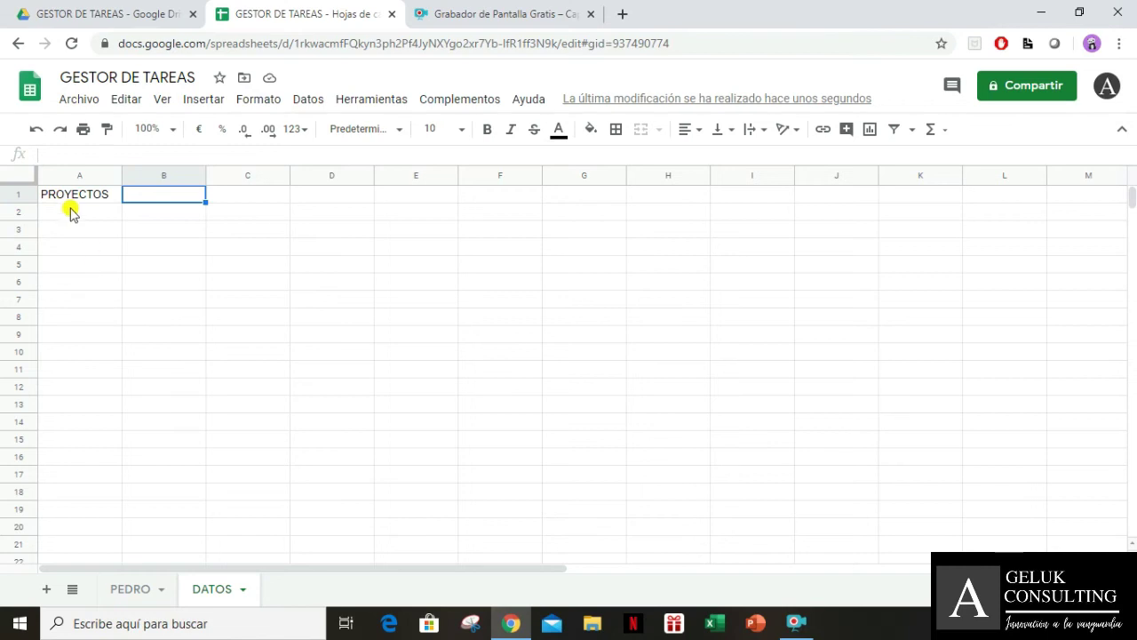
{"action": "left_click", "coordinate": [70, 212]}
{"action": "left_click", "coordinate": [796, 622]}
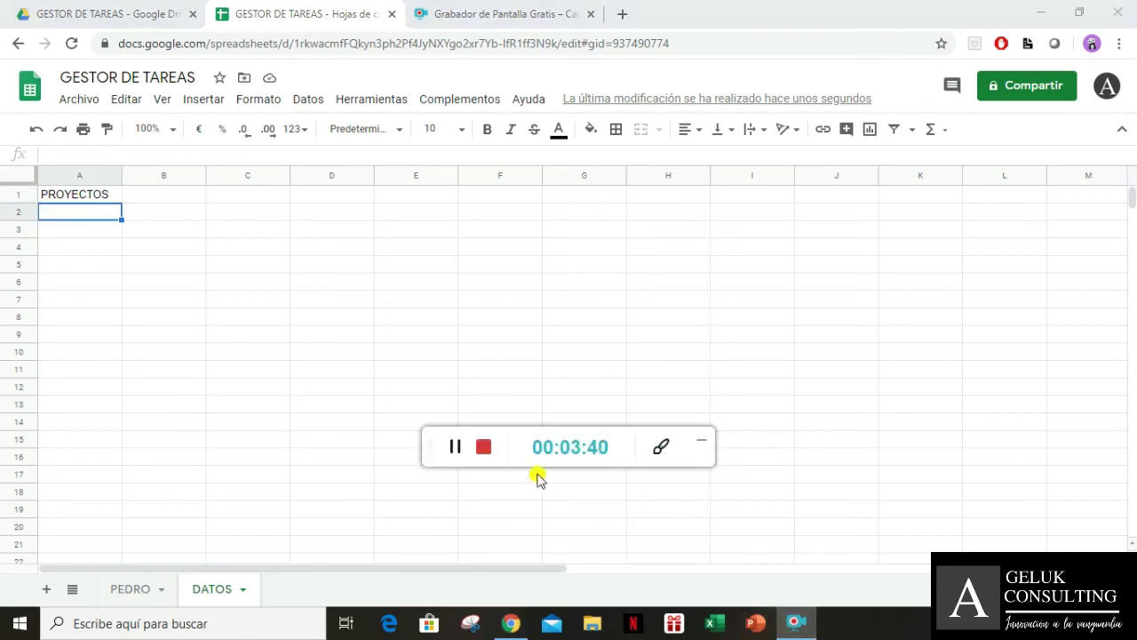
{"action": "left_click", "coordinate": [697, 449]}
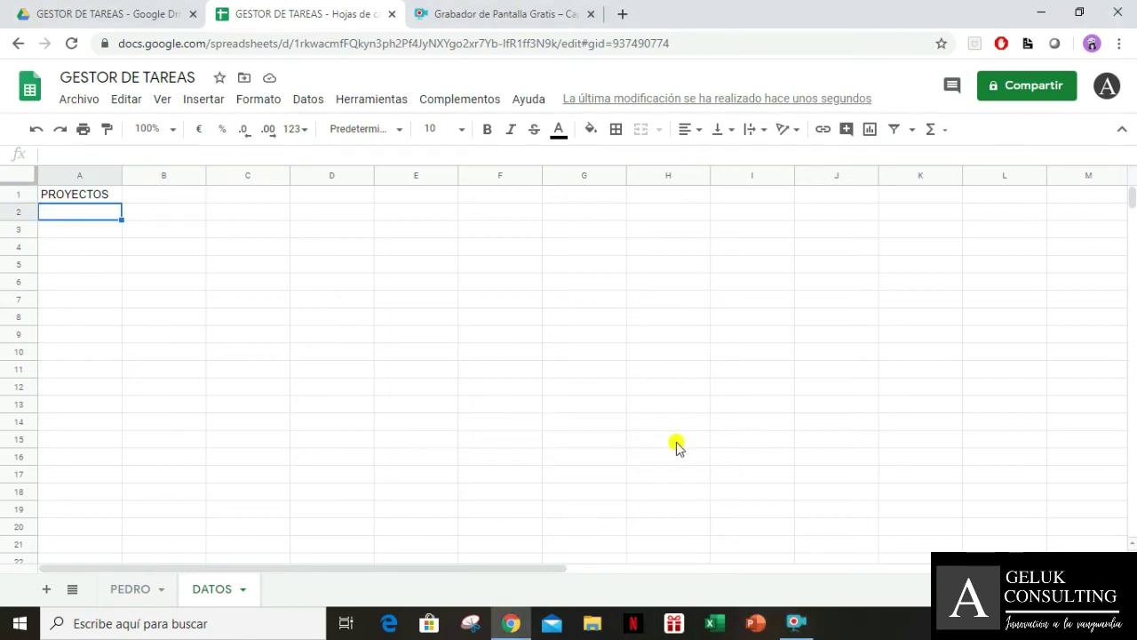
{"action": "key", "text": "Up"}
{"action": "key", "text": "Right"}
{"action": "type", "text": "PRIO"}
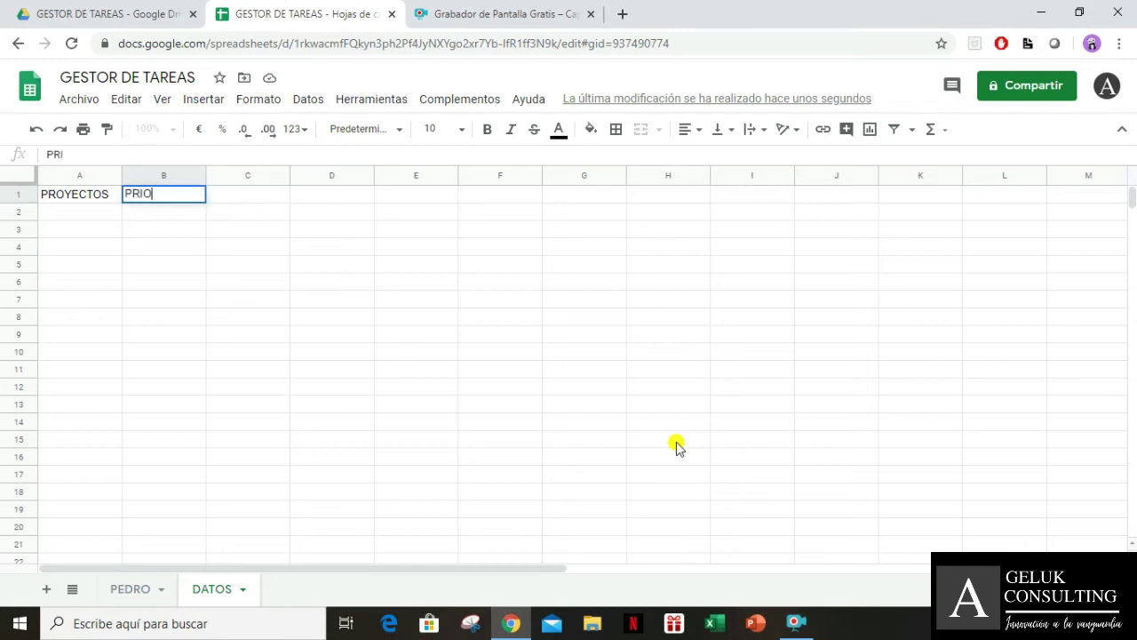
{"action": "type", "text": "RIDADES"}
{"action": "key", "text": "Return"}
{"action": "key", "text": "Up"}
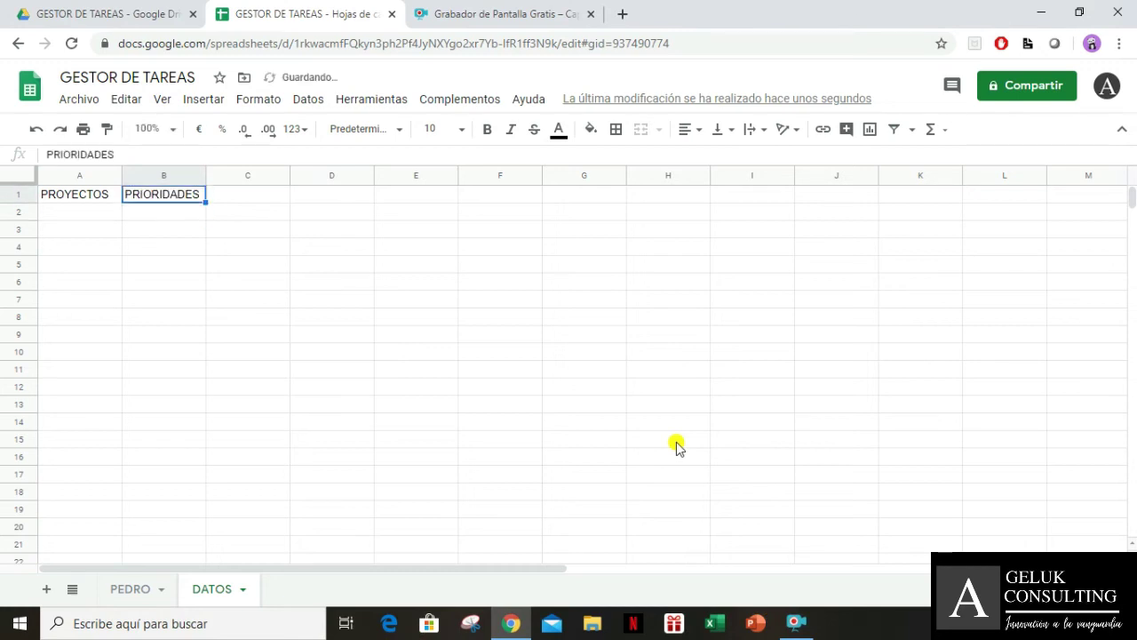
{"action": "key", "text": "Left"}
{"action": "key", "text": "Down"}
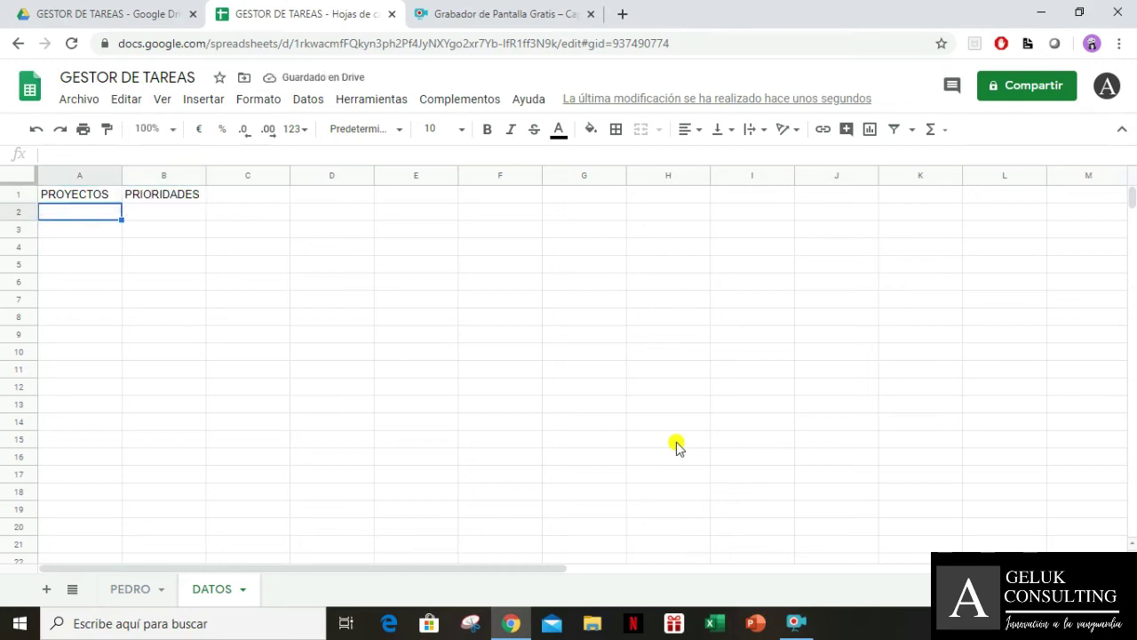
{"action": "key", "text": "Down"}
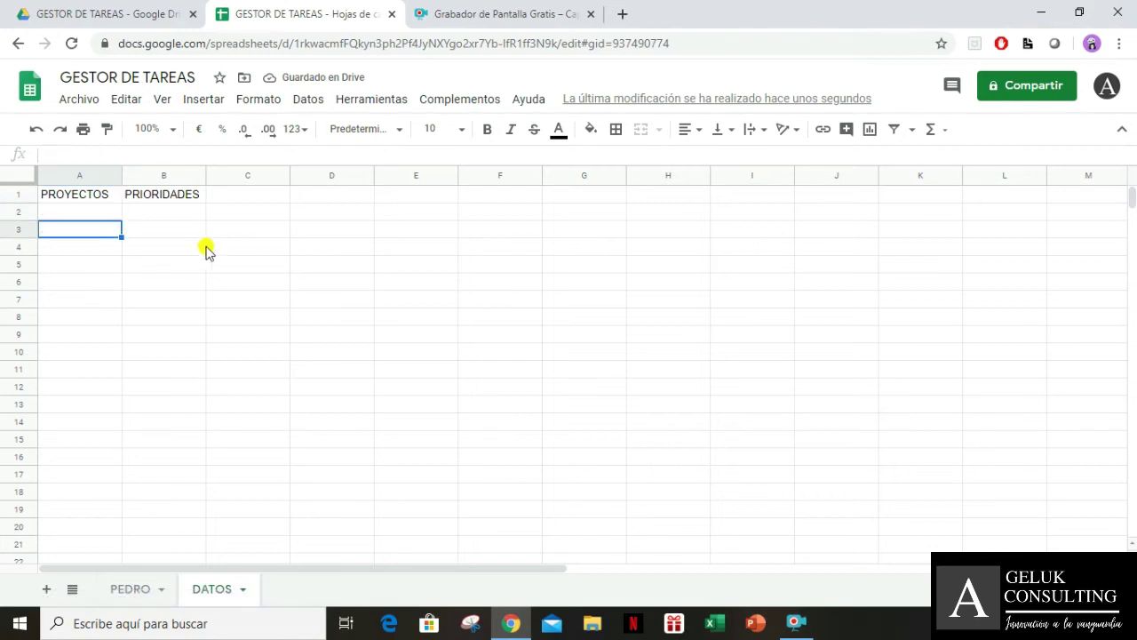
Widen column A and list MARTE, JUPITER, VENUS in A2:A4
{"action": "left_click_drag", "start_coordinate": [120, 175], "coordinate": [112, 175]}
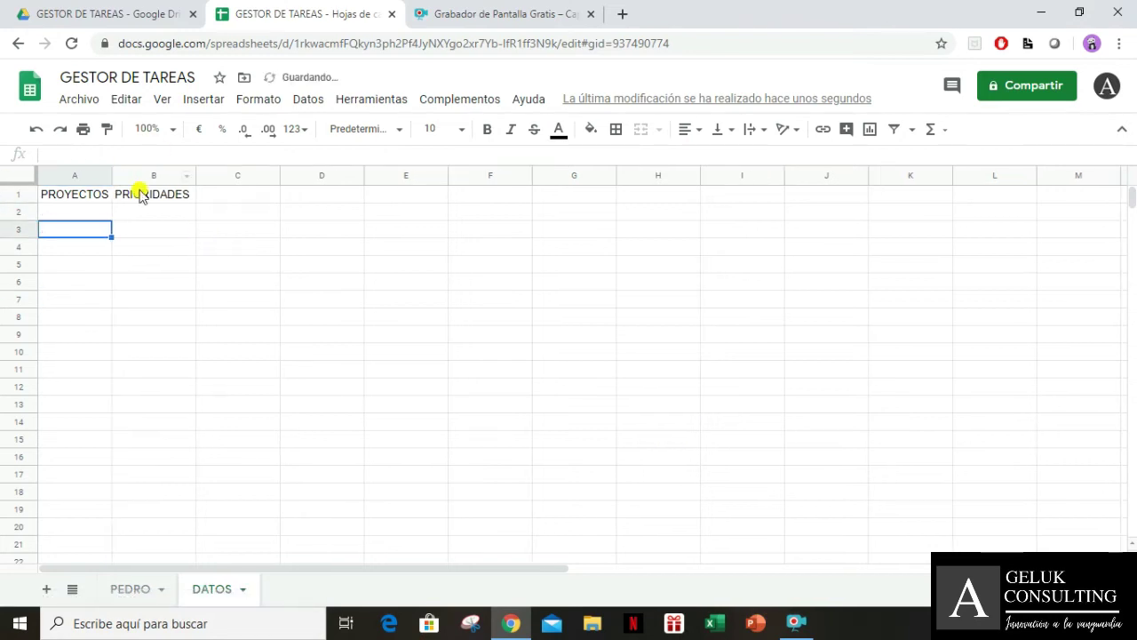
{"action": "left_click_drag", "start_coordinate": [196, 174], "coordinate": [227, 191]}
{"action": "key", "text": "Up"}
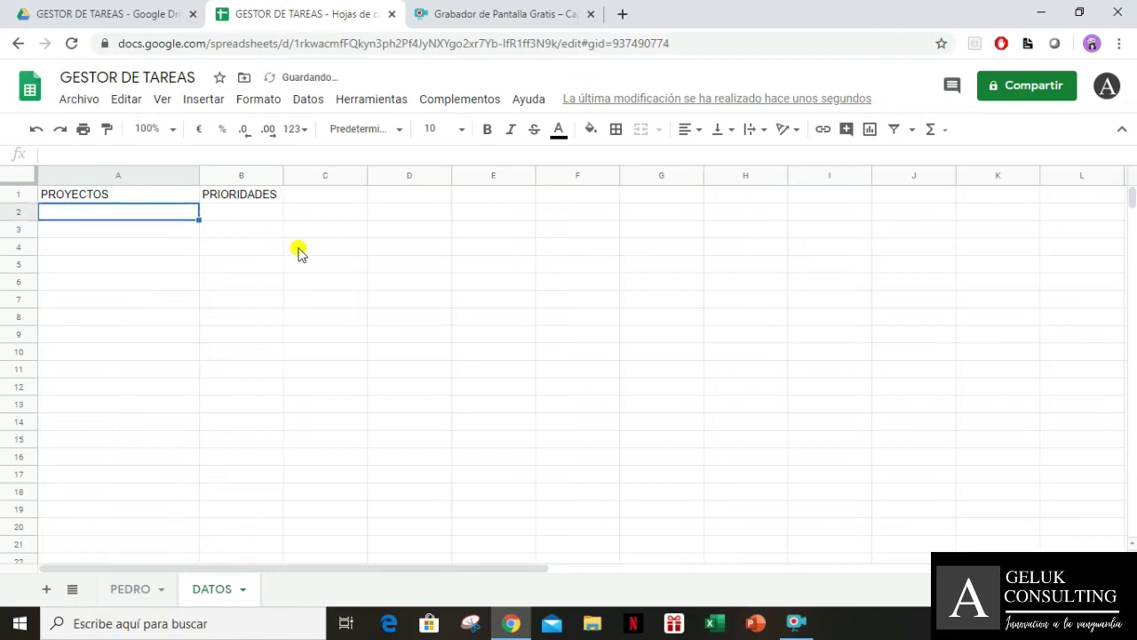
{"action": "type", "text": "MA"}
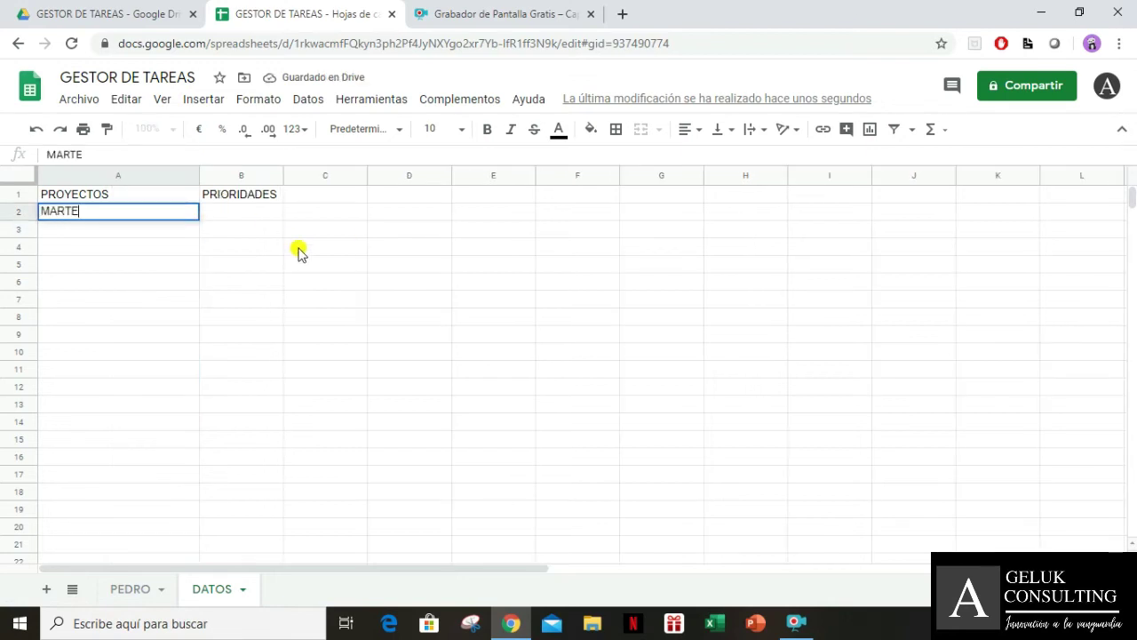
{"action": "type", "text": "RTE"}
{"action": "key", "text": "Return"}
{"action": "type", "text": "J"}
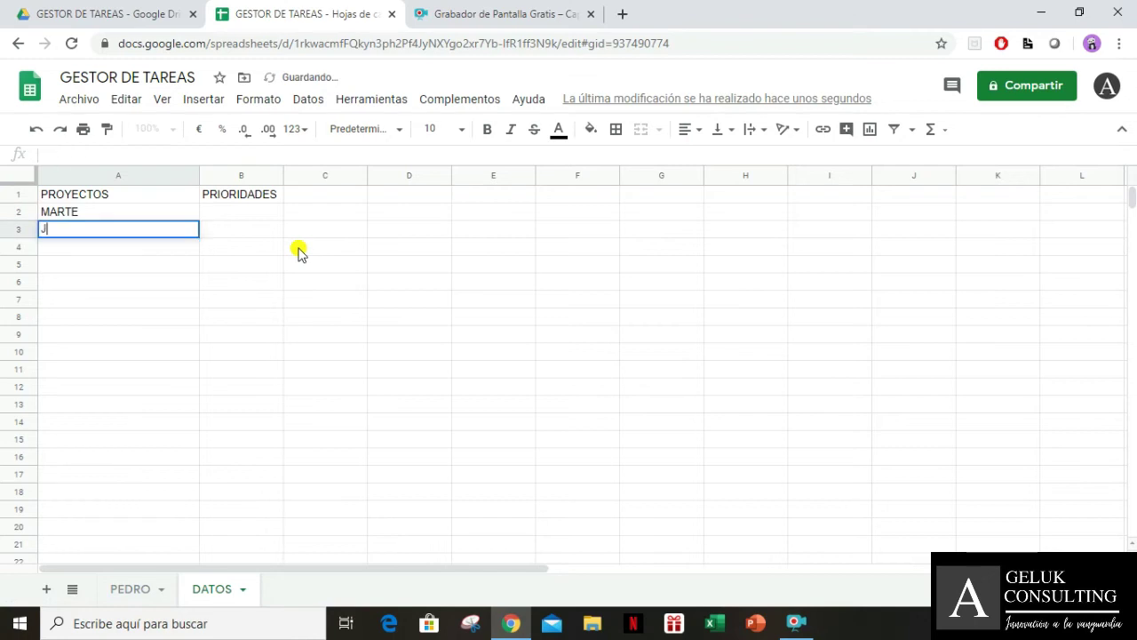
{"action": "type", "text": "UPITER"}
{"action": "key", "text": "Return"}
{"action": "type", "text": "VE"}
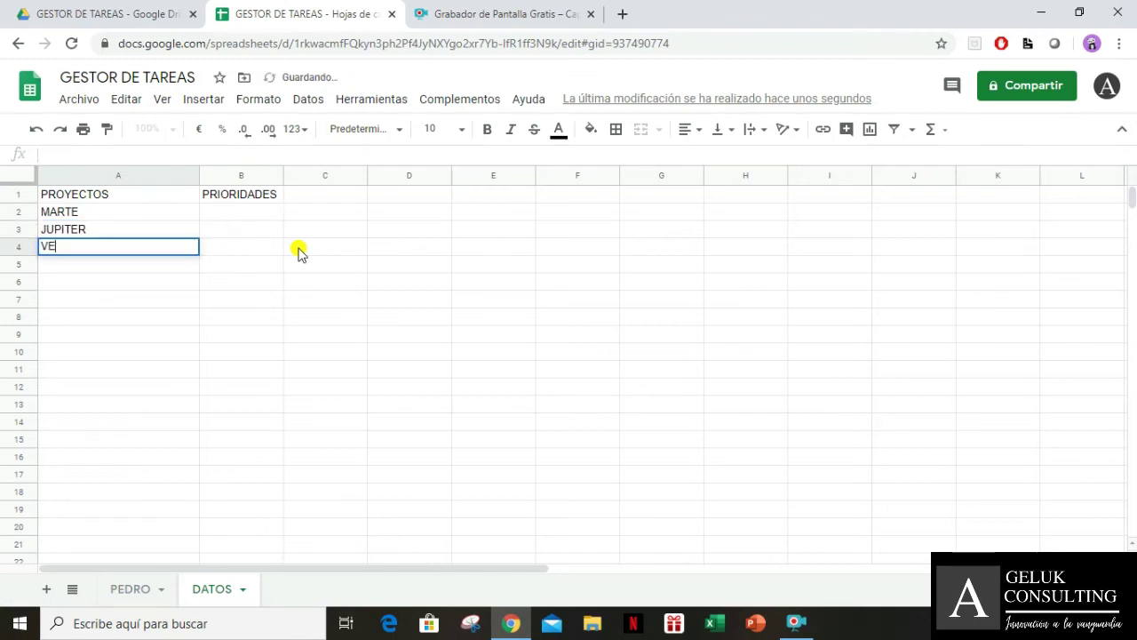
{"action": "type", "text": "NUS"}
{"action": "key", "text": "Tab"}
{"action": "key", "text": "Up"}
{"action": "key", "text": "Up"}
{"action": "key", "text": "Up"}
{"action": "key", "text": "Left"}
{"action": "key", "text": "Right"}
{"action": "key", "text": "Down"}
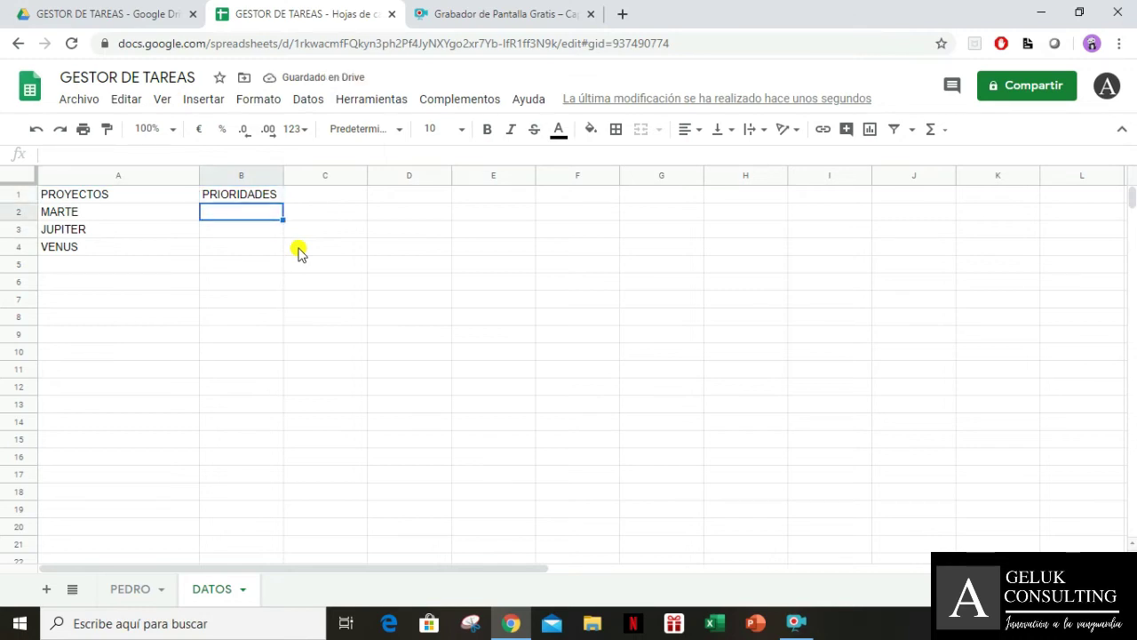
Enter BAJA, MEDIA and ALTA in cells B2 to B4 of the DATOS sheet
{"action": "type", "text": "BAJA"}
{"action": "key", "text": "Return"}
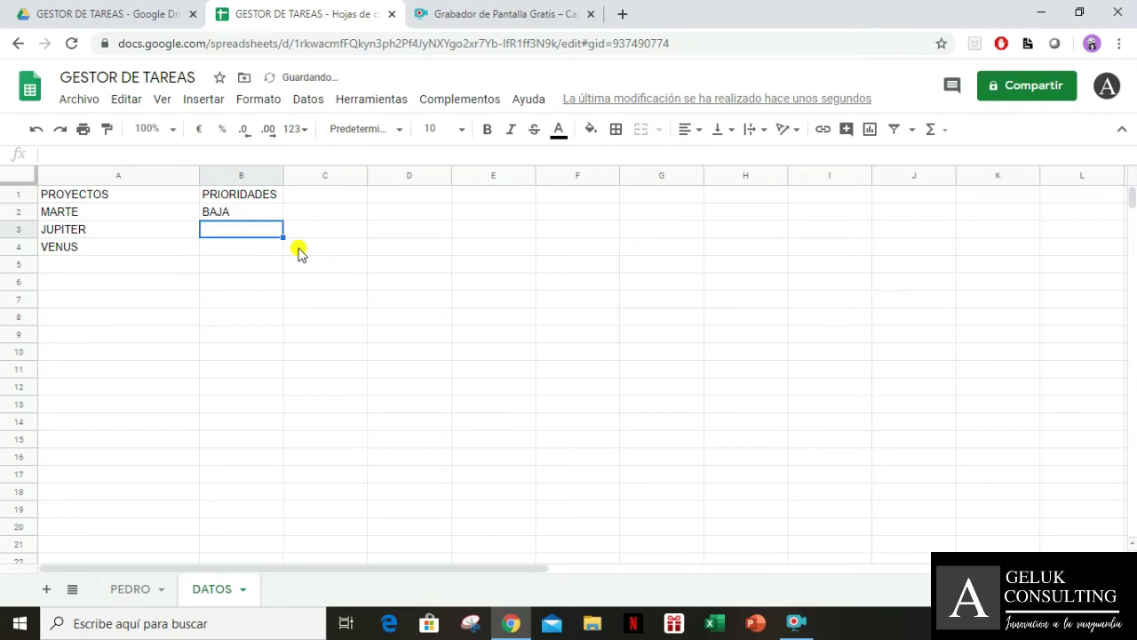
{"action": "type", "text": "MEDIA"}
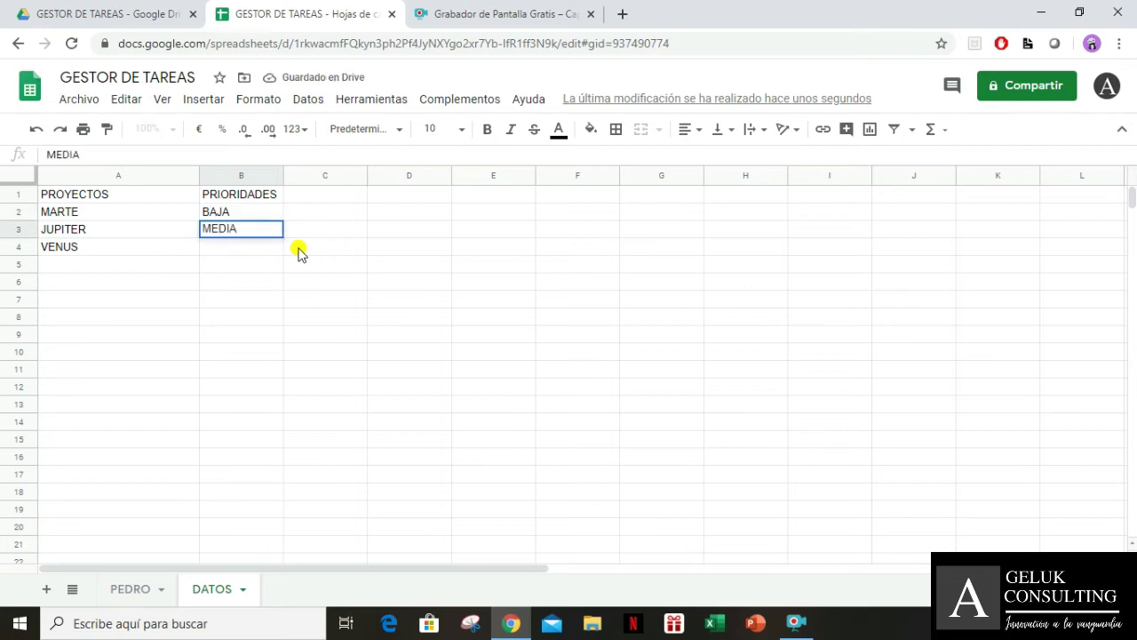
{"action": "key", "text": "Return"}
{"action": "type", "text": "A"}
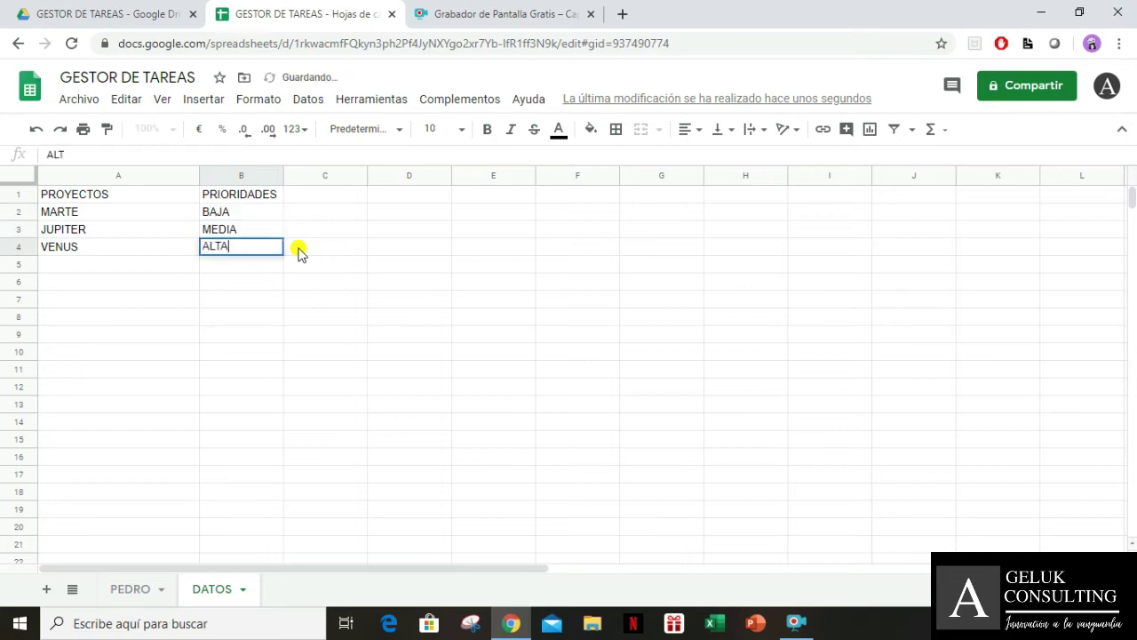
{"action": "type", "text": "LTA"}
{"action": "key", "text": "Tab"}
Type test values URGENTE, PRIORITARIO and NORMAL into C2:C4
{"action": "key", "text": "Up"}
{"action": "key", "text": "Up"}
{"action": "key", "text": "Up"}
{"action": "key", "text": "Left"}
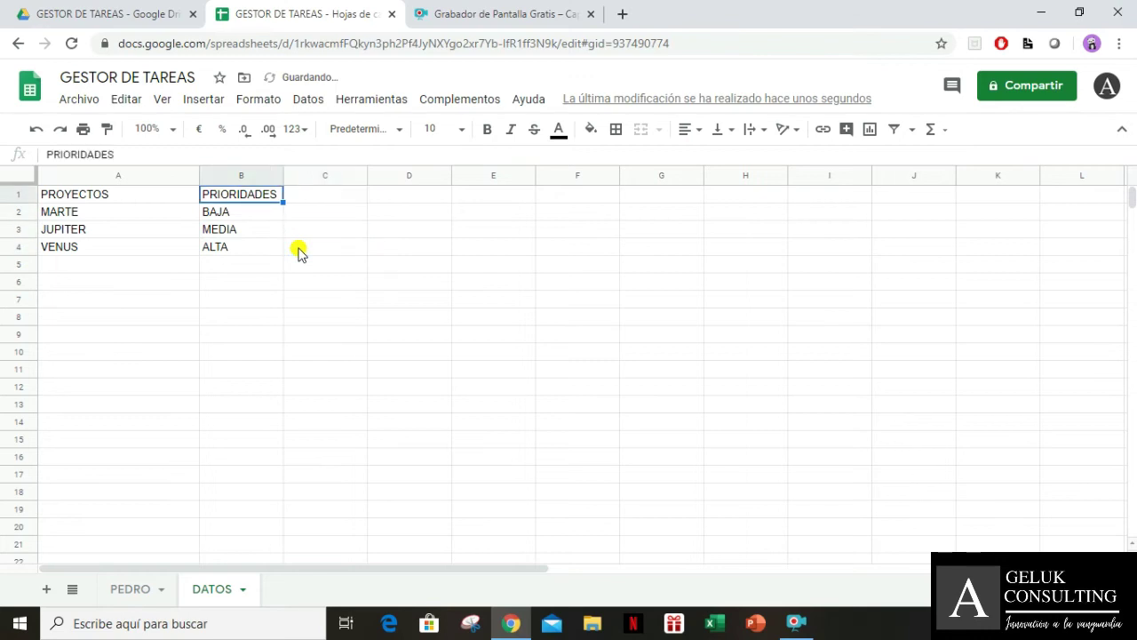
{"action": "key", "text": "Down"}
{"action": "key", "text": "Right"}
{"action": "key", "text": "Left"}
{"action": "key", "text": "Right"}
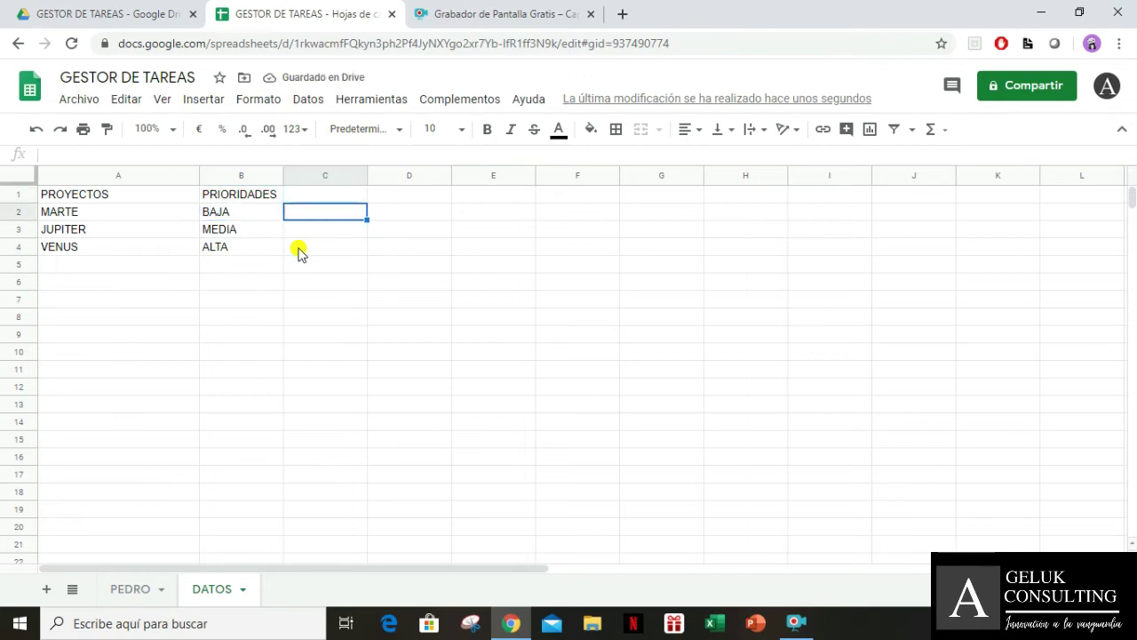
{"action": "type", "text": "URGENTE"}
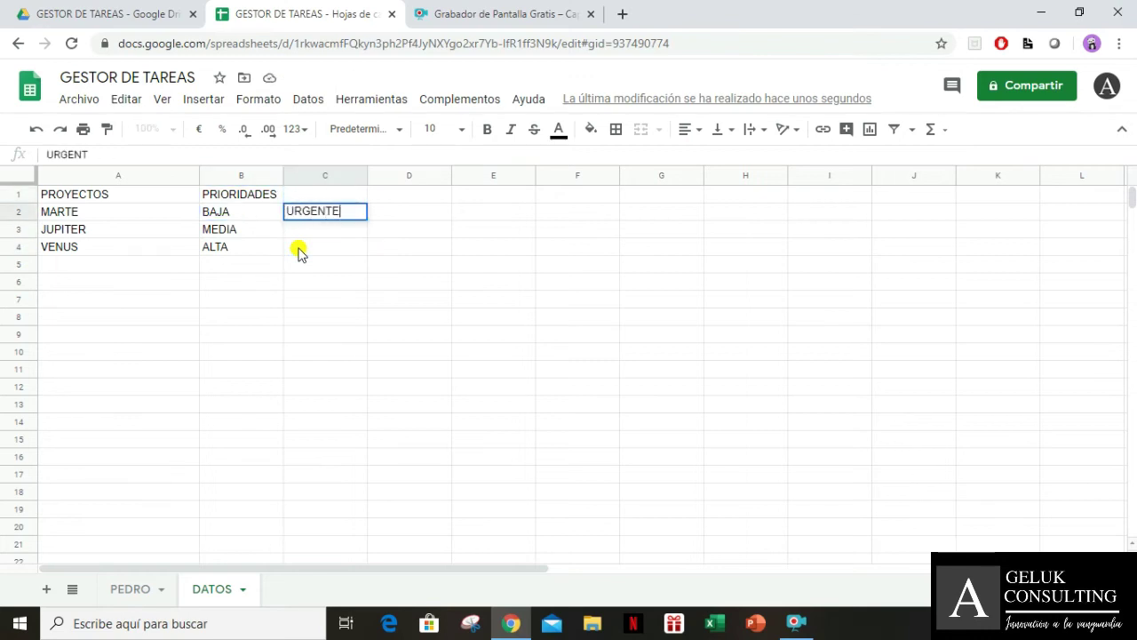
{"action": "key", "text": "Return"}
{"action": "type", "text": "PRIORITARIO"}
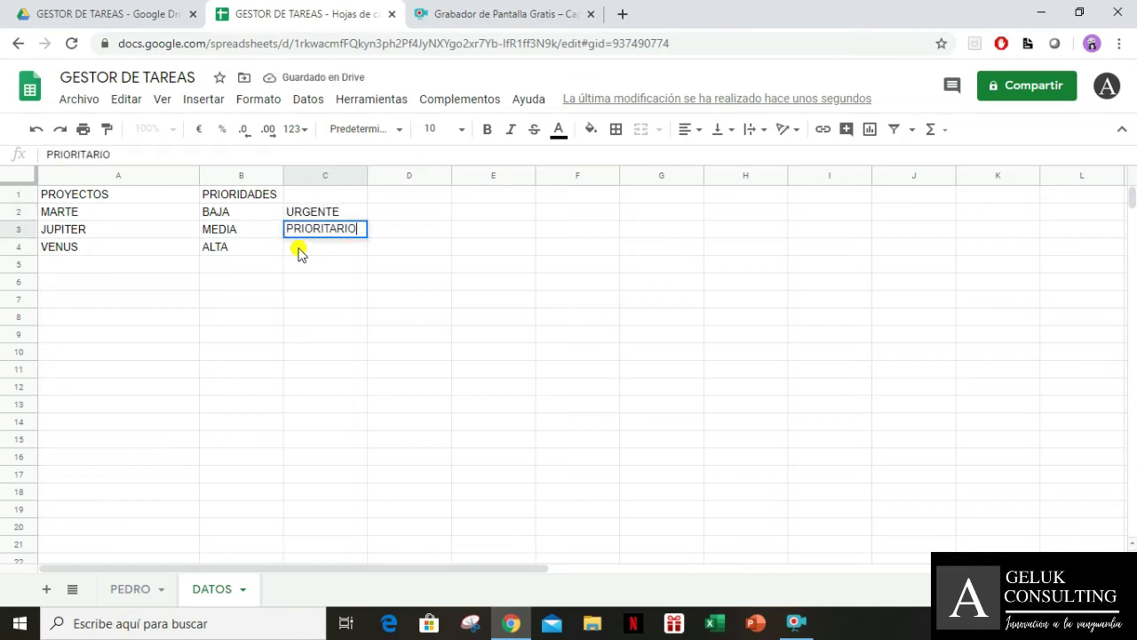
{"action": "key", "text": "Return"}
{"action": "type", "text": "NORM"}
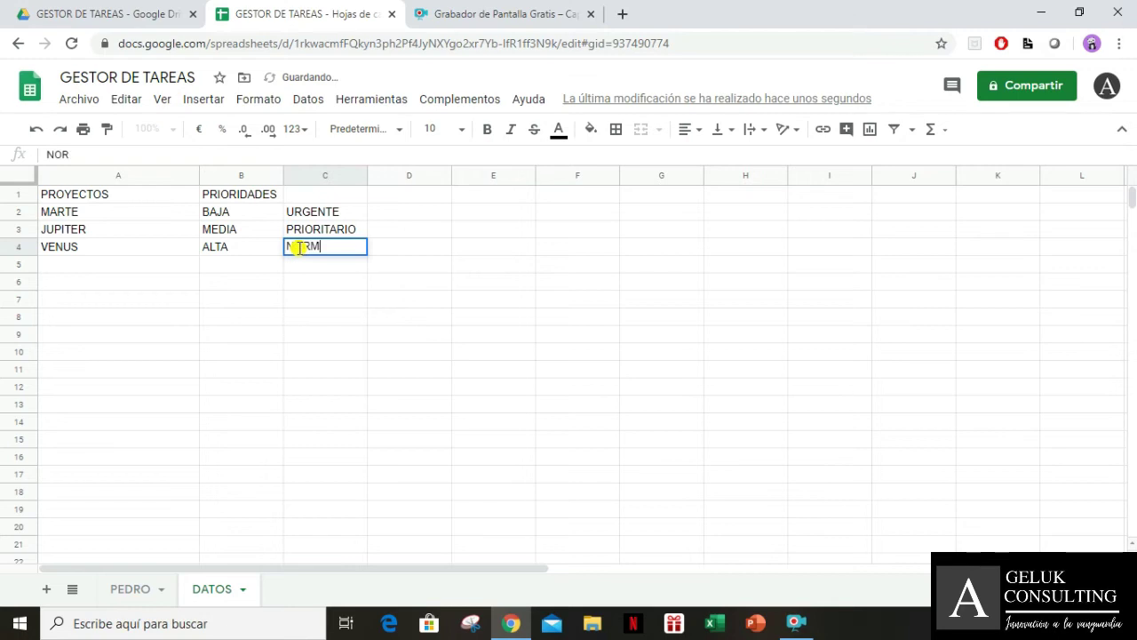
{"action": "type", "text": "AL"}
Clear C2:C4 again so column C is empty, then select header row A1:C1
{"action": "key", "text": "Up"}
{"action": "key", "text": "Up"}
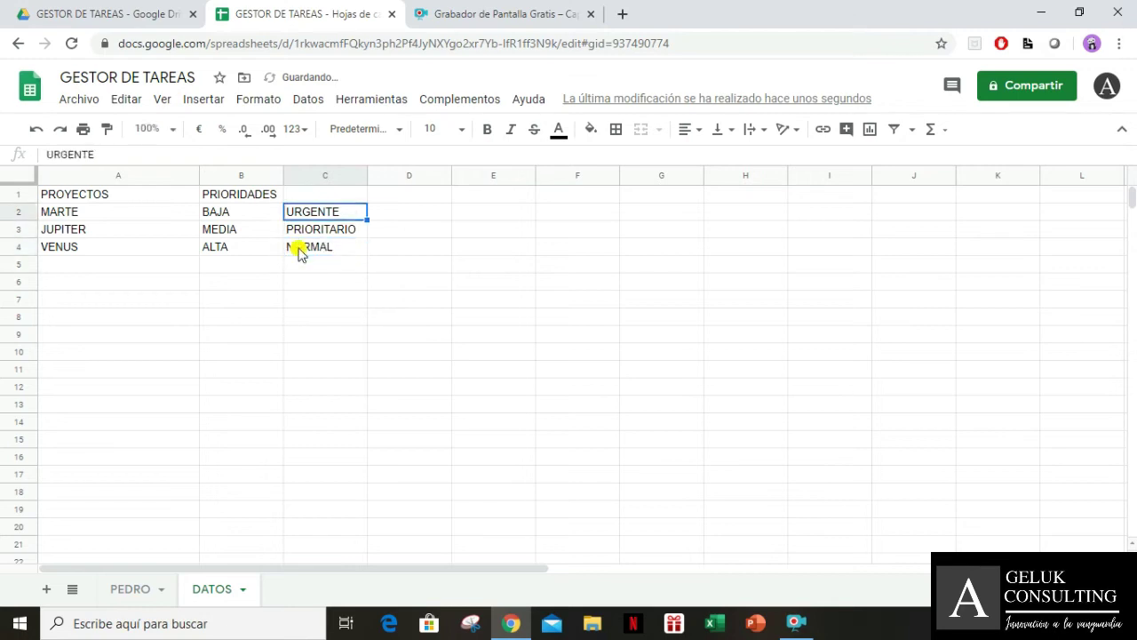
{"action": "key", "text": "shift+Down"}
{"action": "key", "text": "shift+Down"}
{"action": "key", "text": "Delete"}
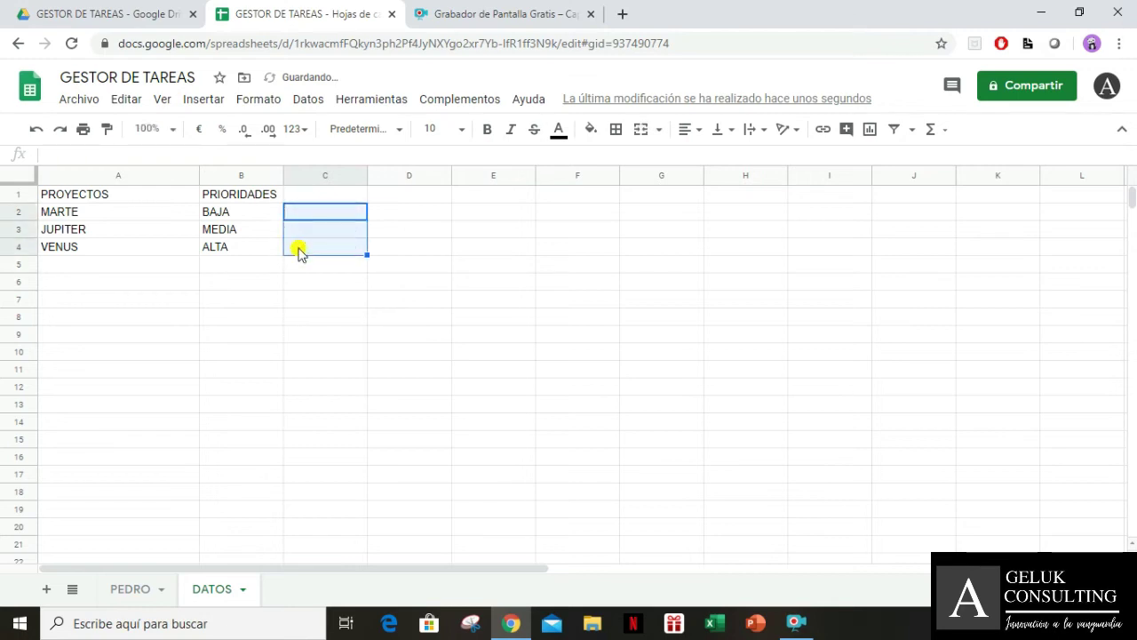
{"action": "left_click", "coordinate": [228, 214]}
{"action": "left_click", "coordinate": [238, 299]}
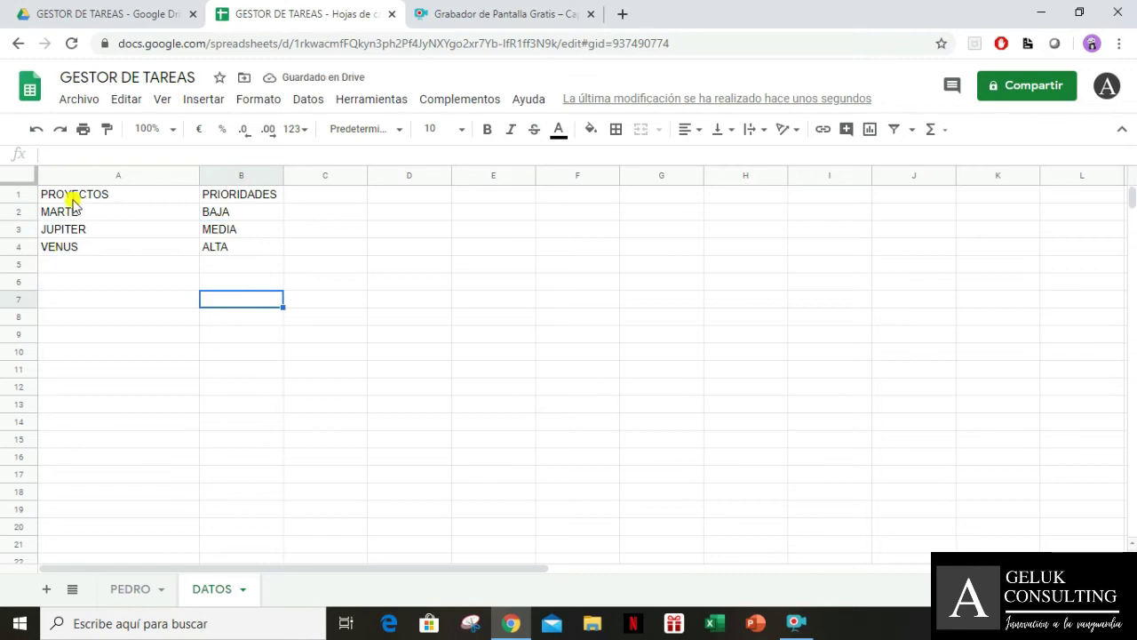
{"action": "left_click_drag", "start_coordinate": [74, 198], "coordinate": [317, 185]}
{"action": "left_click", "coordinate": [355, 336]}
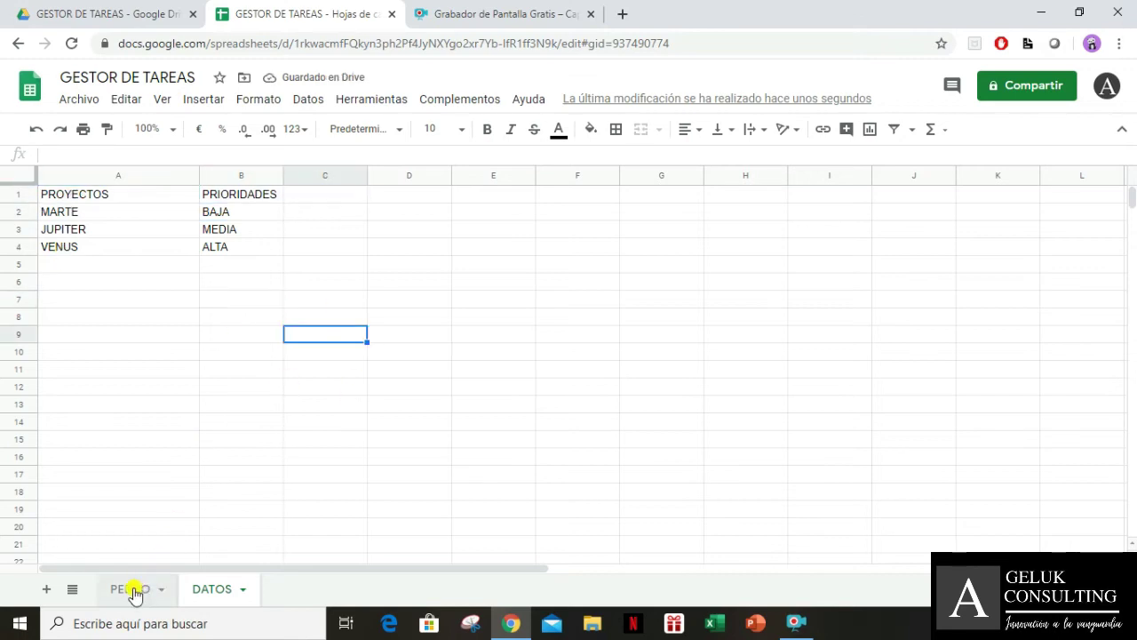
On the PEDRO sheet, select the Proyecto column from B2 to the bottom
{"action": "left_click", "coordinate": [135, 591]}
{"action": "left_click", "coordinate": [320, 245]}
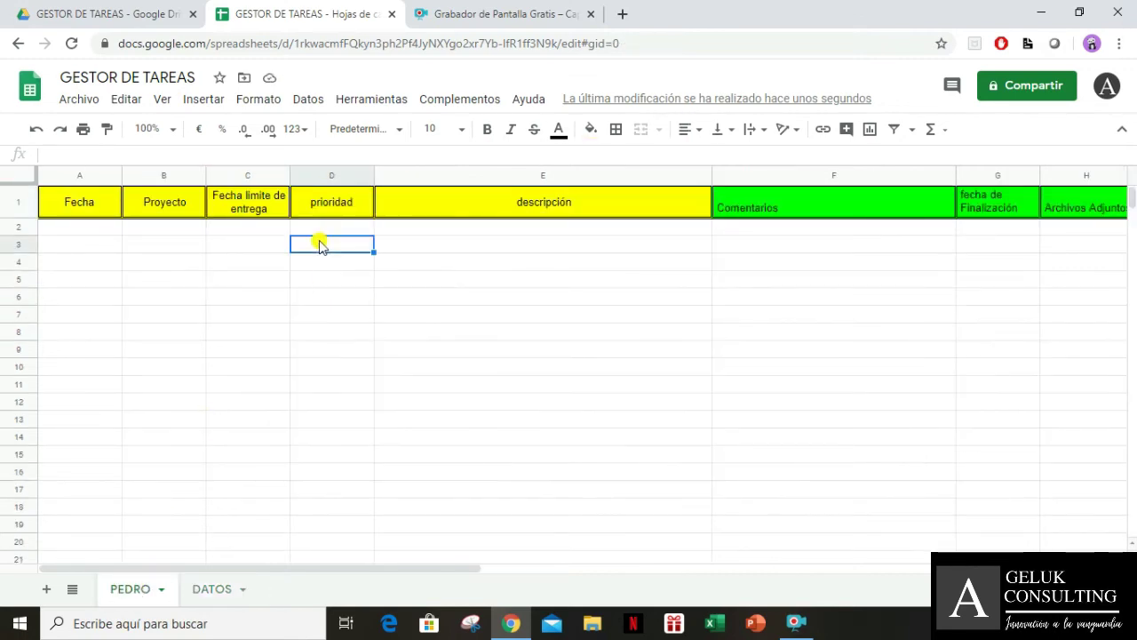
{"action": "key", "text": "Up"}
{"action": "key", "text": "Left"}
{"action": "key", "text": "Left"}
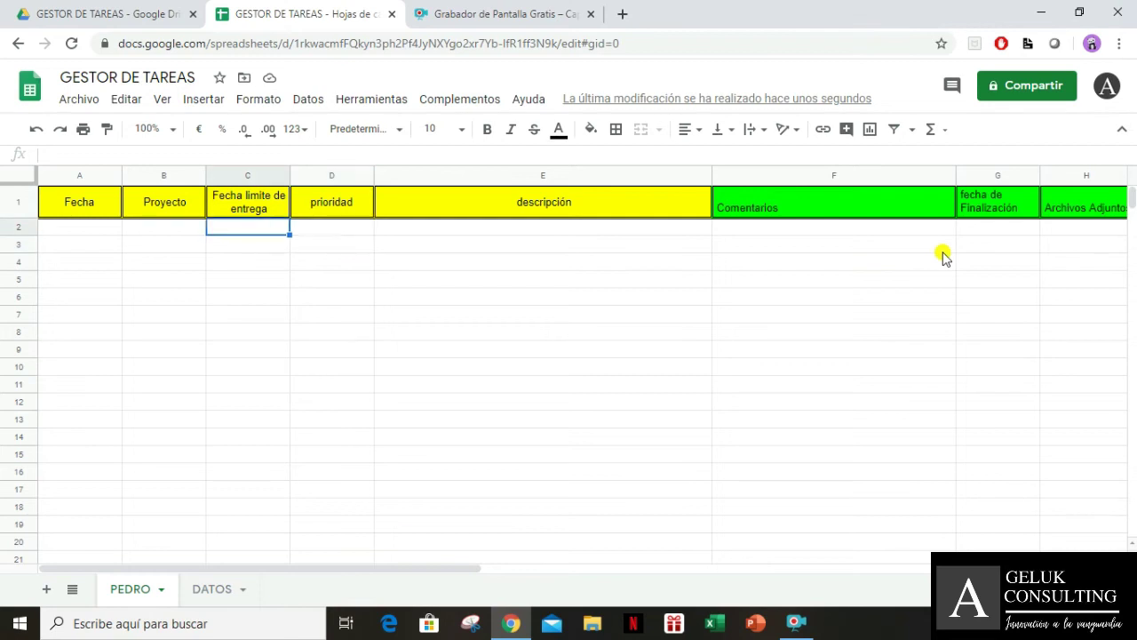
{"action": "key", "text": "ctrl+shift+Down"}
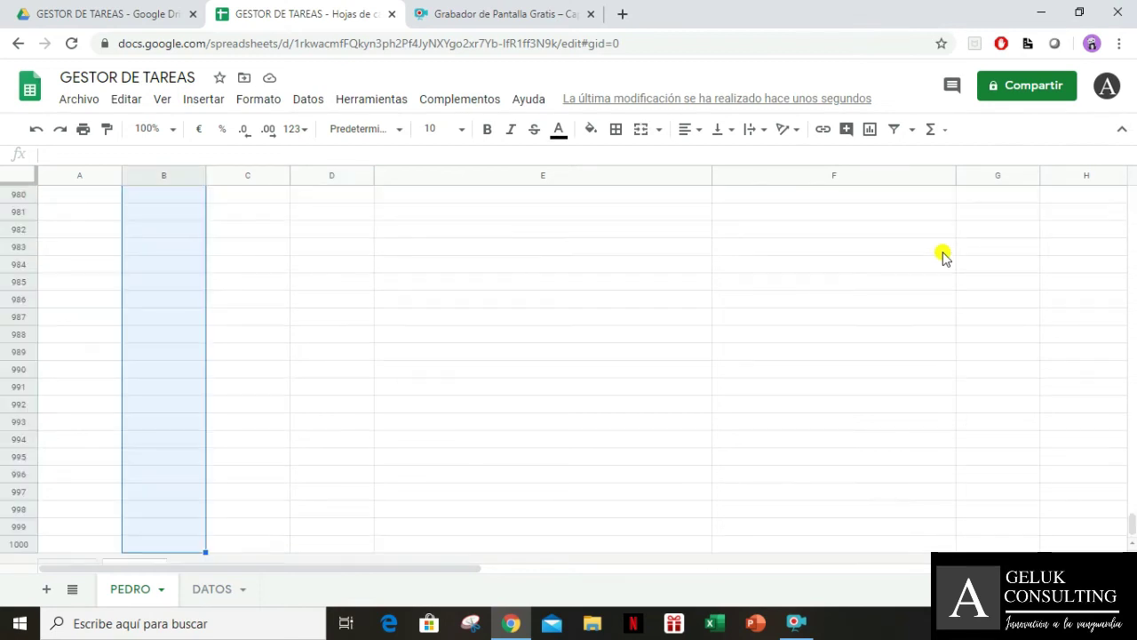
Add a dropdown validation rule to the selection using DATOS!A2:A as the list source
{"action": "left_click", "coordinate": [307, 105]}
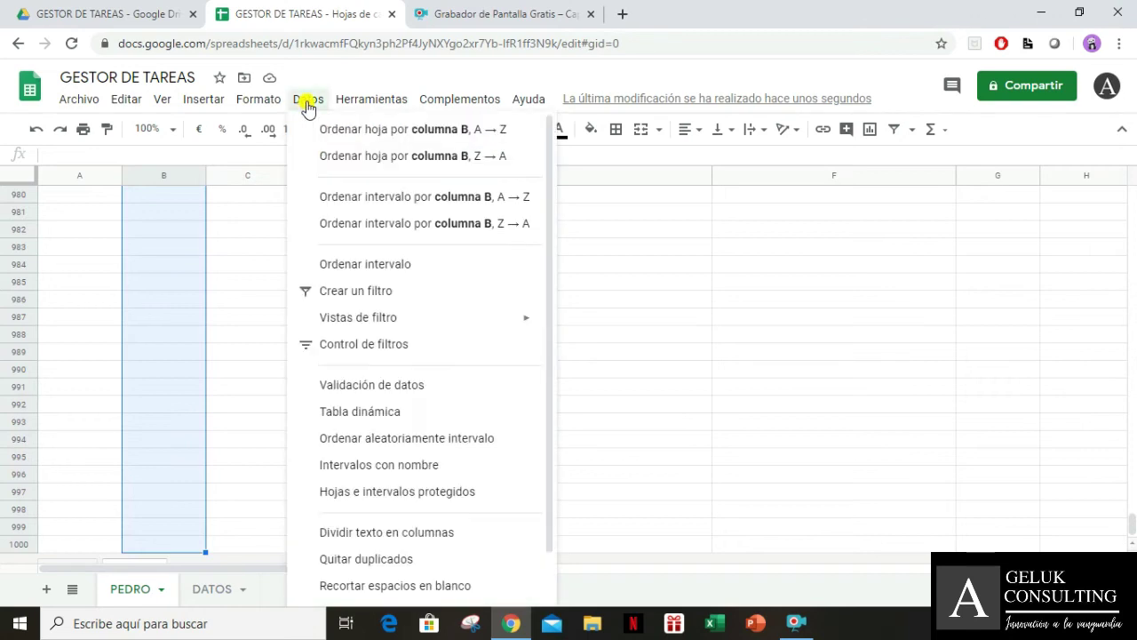
{"action": "mouse_move", "coordinate": [368, 317]}
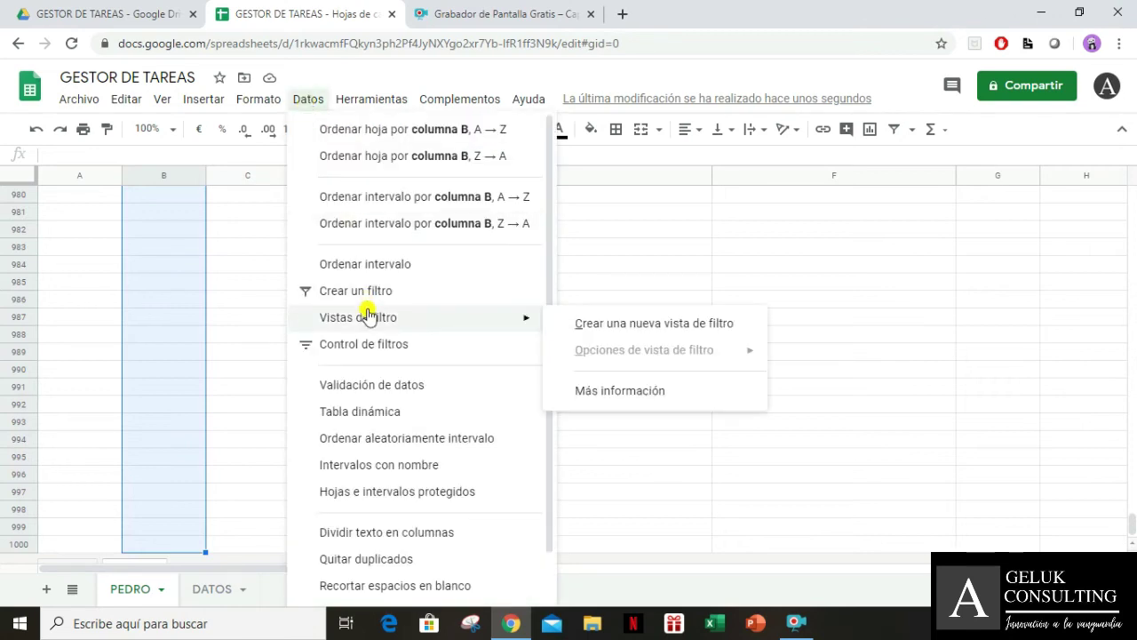
{"action": "left_click", "coordinate": [387, 388]}
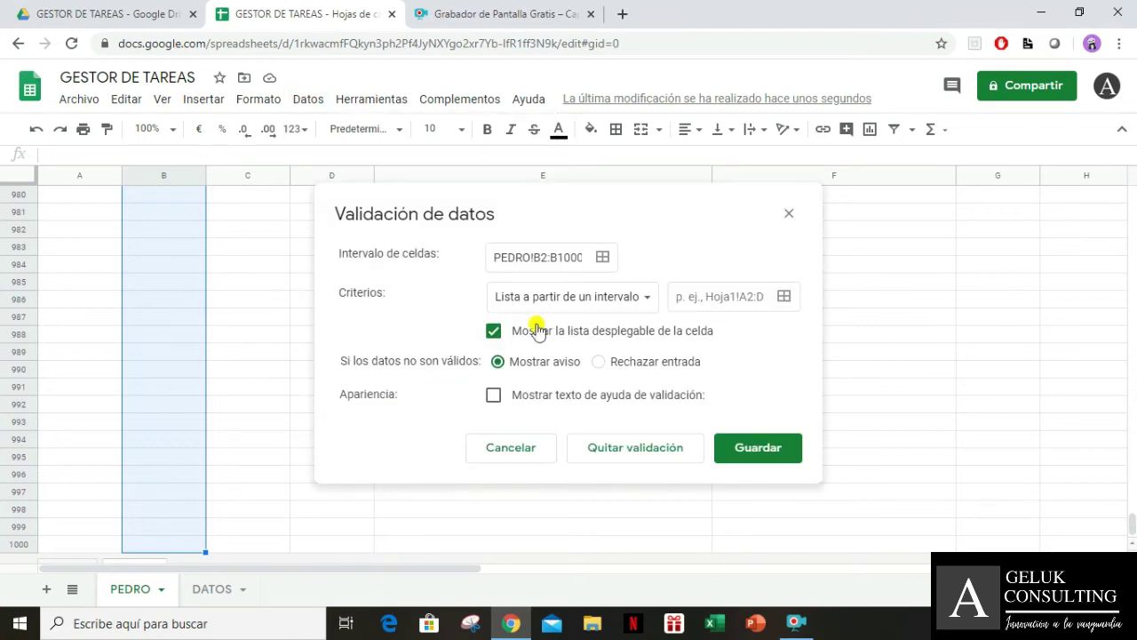
{"action": "left_click", "coordinate": [783, 298]}
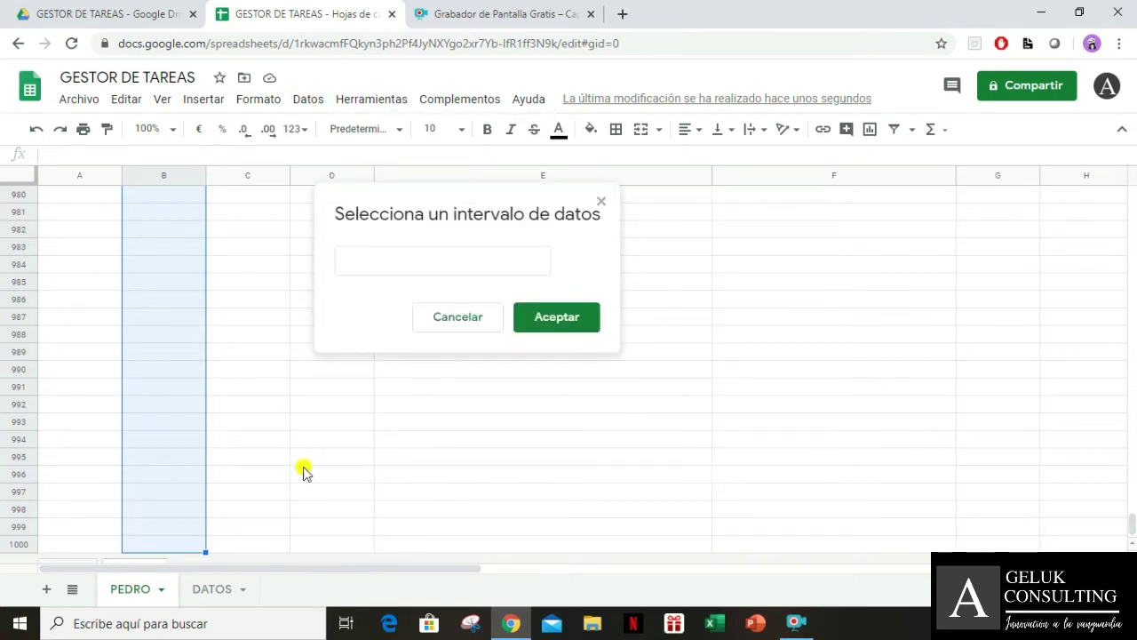
{"action": "left_click", "coordinate": [222, 589]}
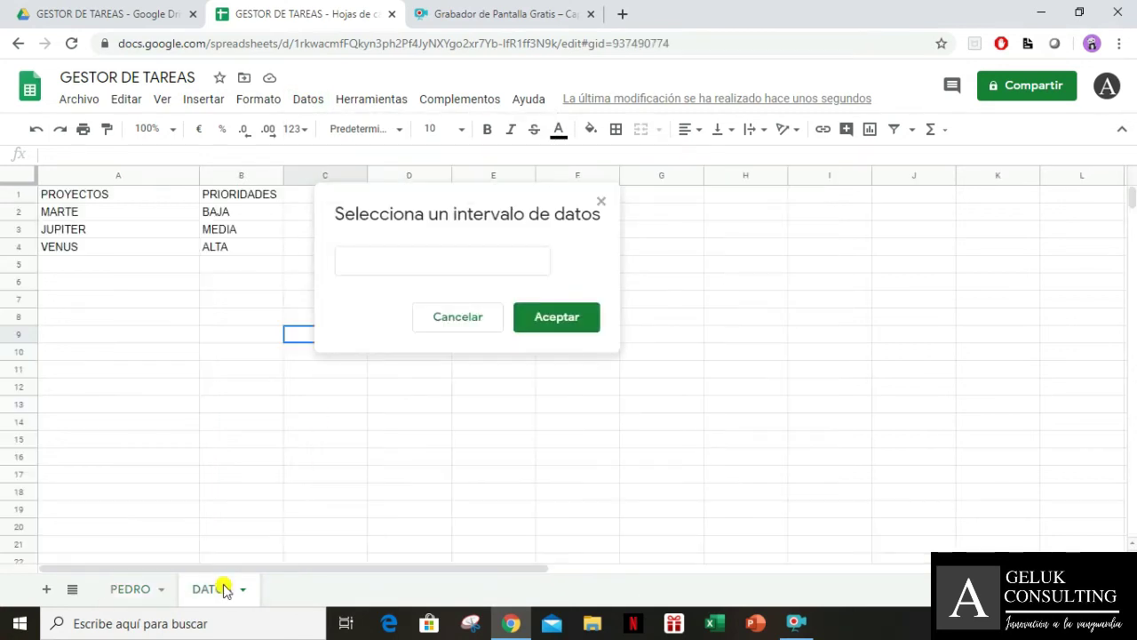
{"action": "left_click", "coordinate": [86, 218]}
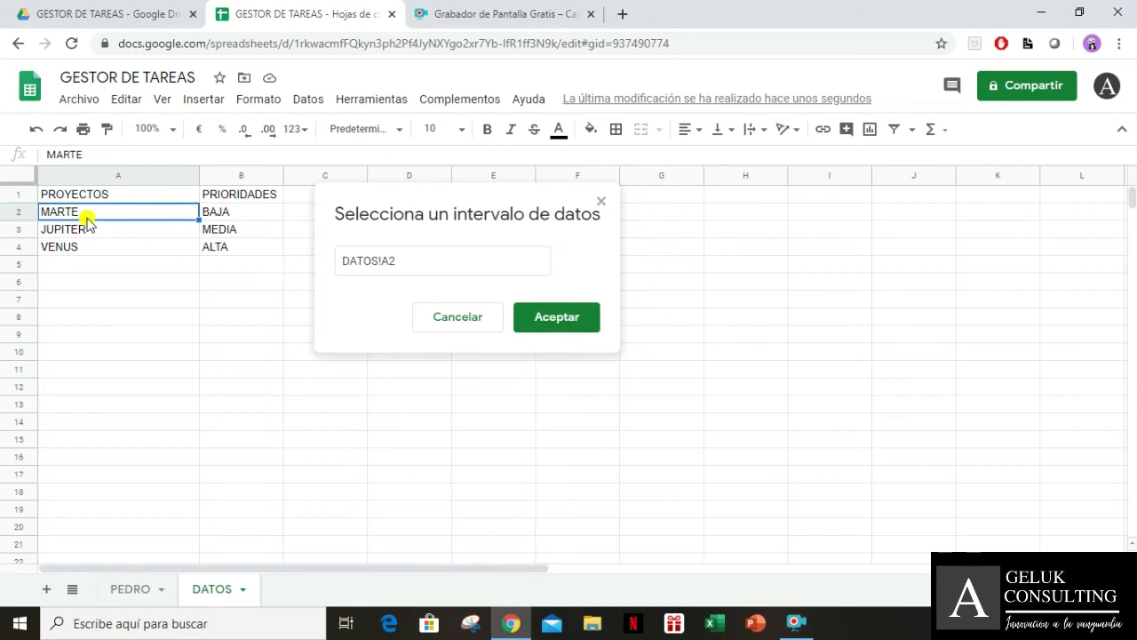
{"action": "key", "text": "shift+Down"}
{"action": "key", "text": "shift+Down"}
{"action": "left_click", "coordinate": [429, 264]}
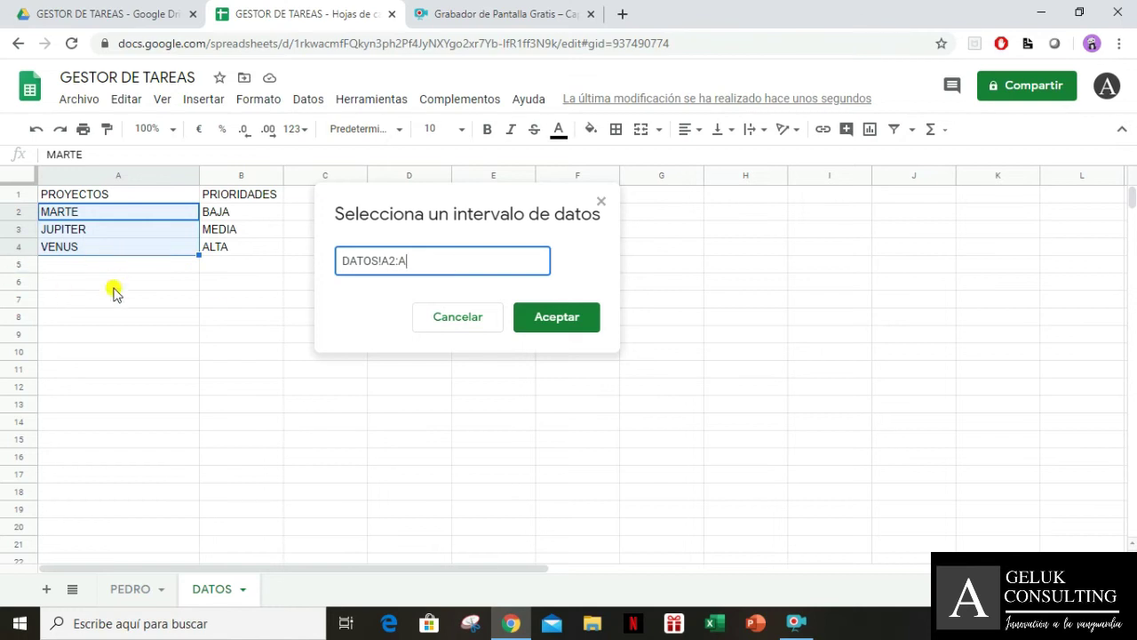
{"action": "left_click", "coordinate": [561, 325]}
{"action": "left_click", "coordinate": [756, 447]}
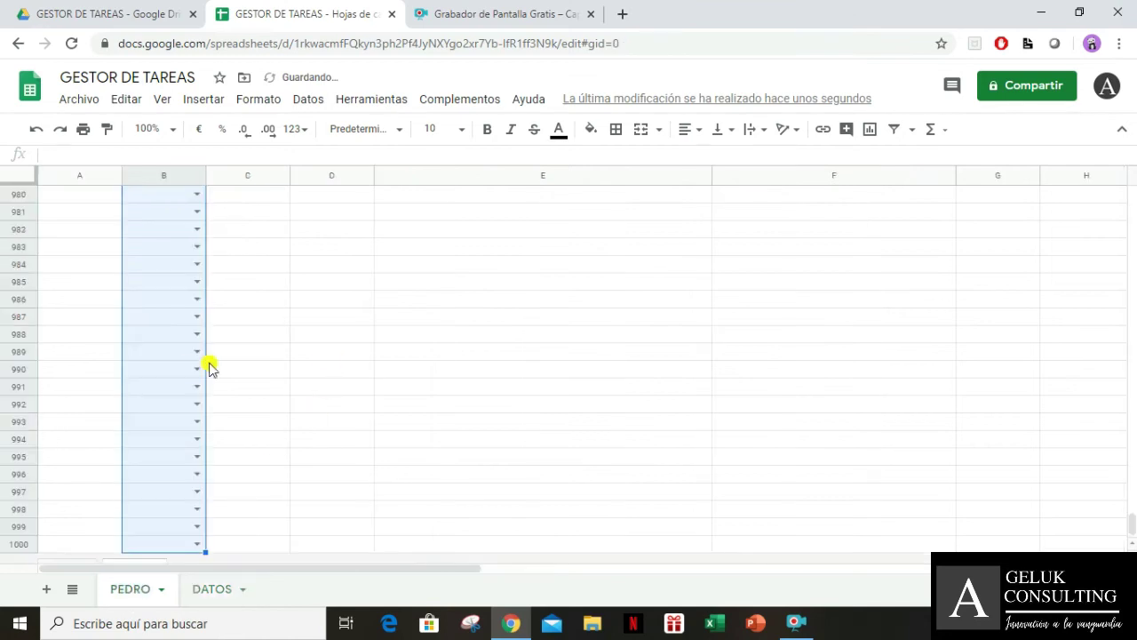
Check that B2's dropdown offers MARTE, JUPITER and VENUS
{"action": "left_click", "coordinate": [177, 358]}
{"action": "key", "text": "ctrl+Up"}
{"action": "left_click", "coordinate": [293, 298]}
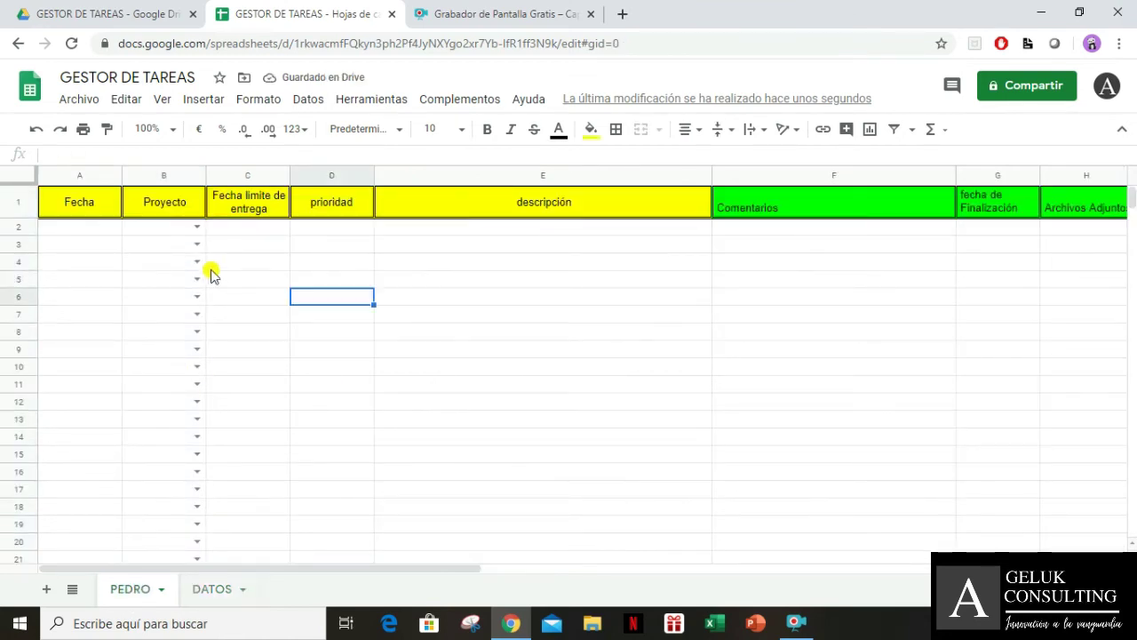
{"action": "left_click", "coordinate": [196, 227]}
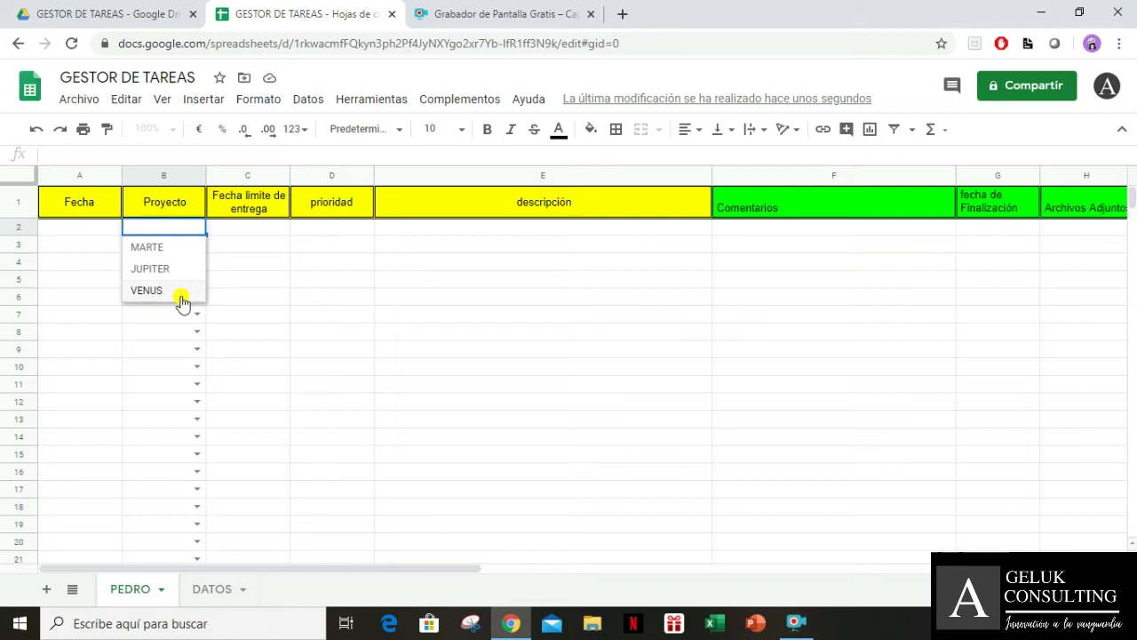
{"action": "left_click", "coordinate": [236, 302]}
{"action": "left_click", "coordinate": [228, 234]}
Review the PRIORIDADES values on the DATOS sheet, then return to PEDRO
{"action": "left_click", "coordinate": [160, 232]}
{"action": "left_click", "coordinate": [220, 231]}
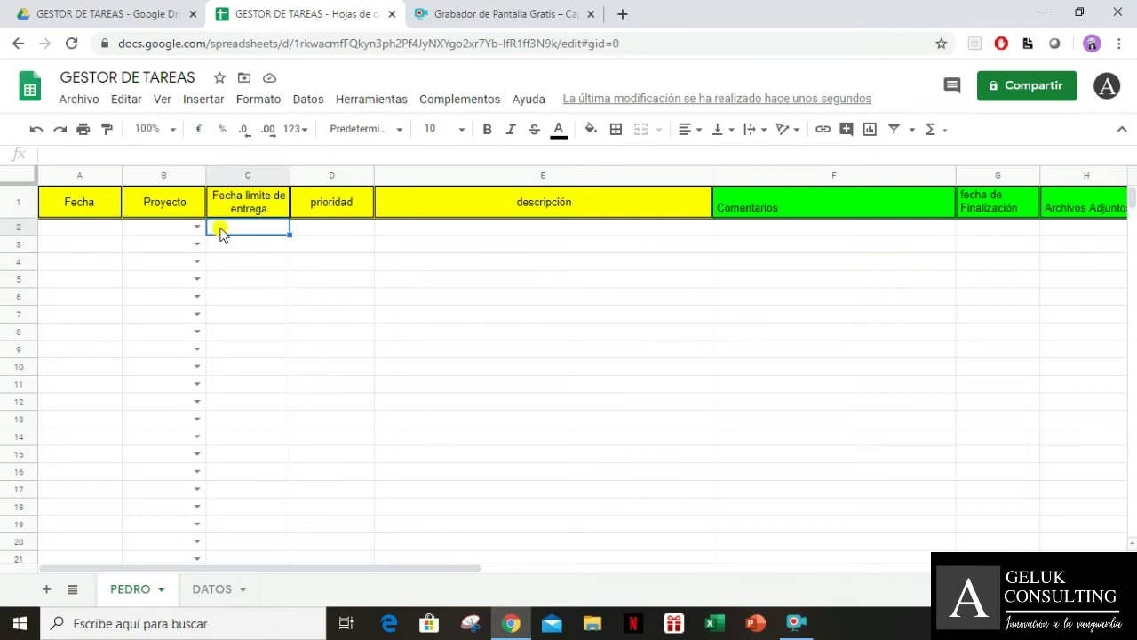
{"action": "left_click", "coordinate": [211, 590]}
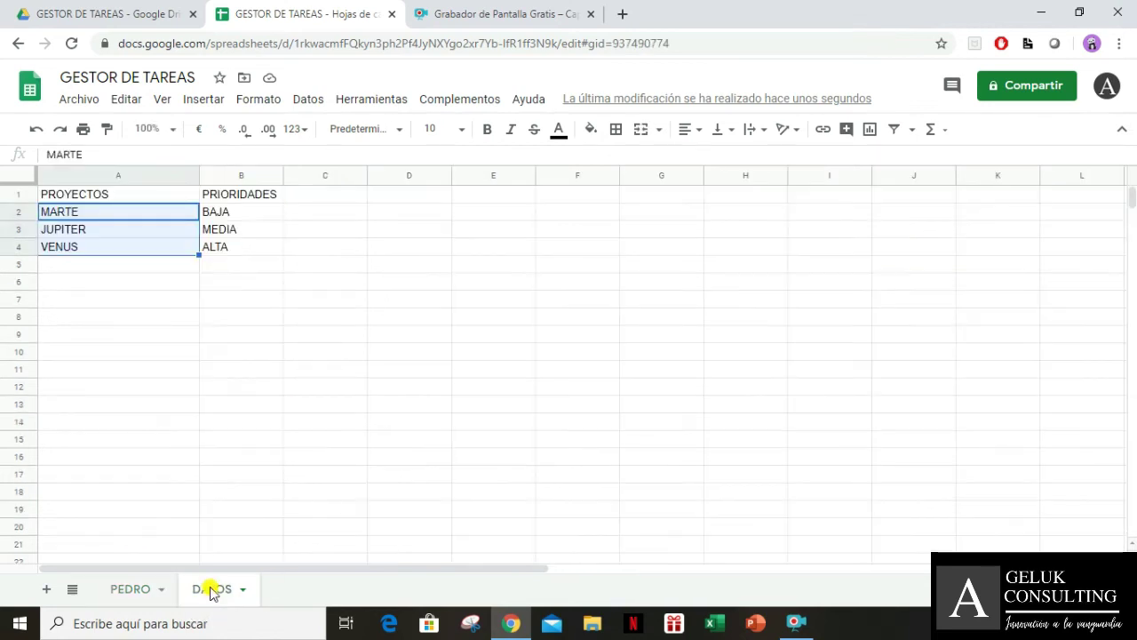
{"action": "left_click", "coordinate": [258, 212]}
{"action": "left_click", "coordinate": [266, 193]}
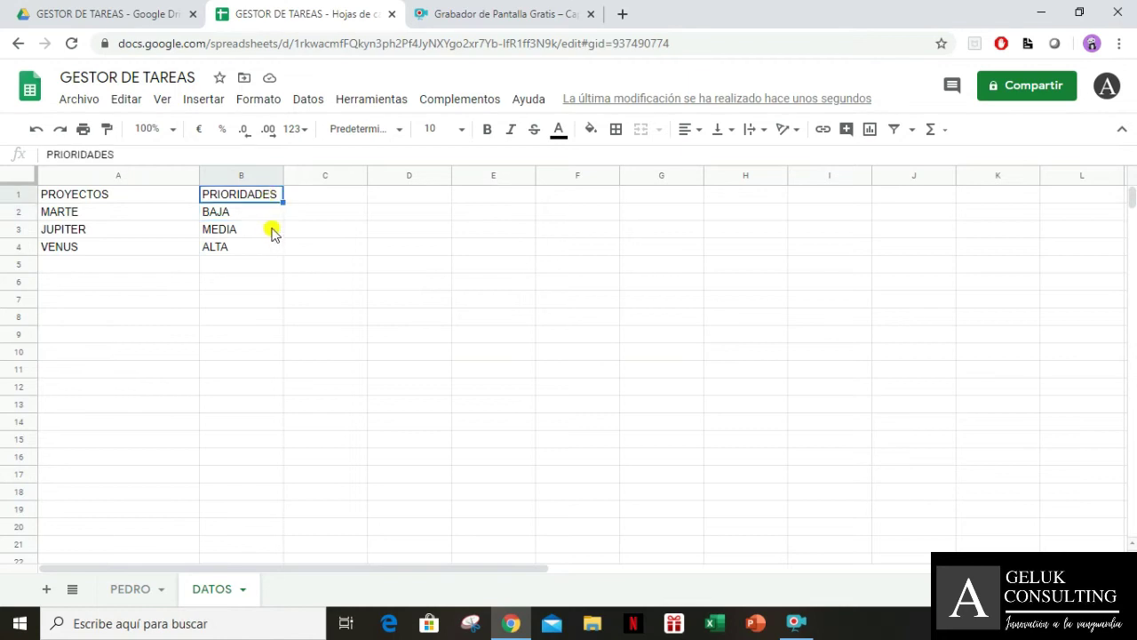
{"action": "left_click", "coordinate": [138, 591]}
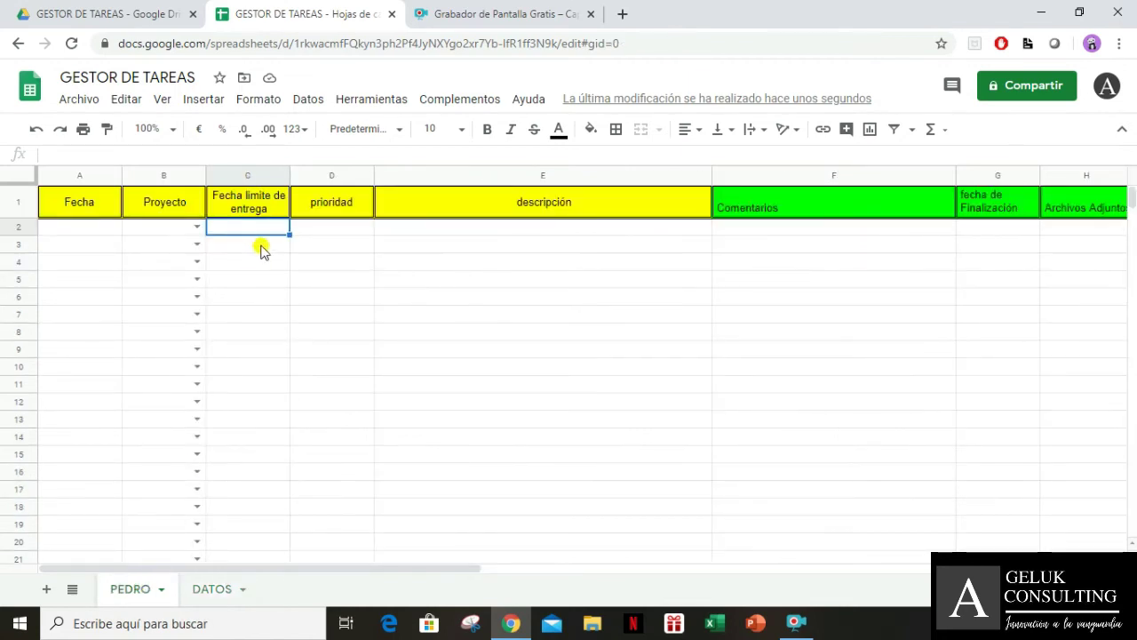
Add dropdown validation to D2:D1000 with DATOS!B2:B as the list source
{"action": "left_click", "coordinate": [344, 228]}
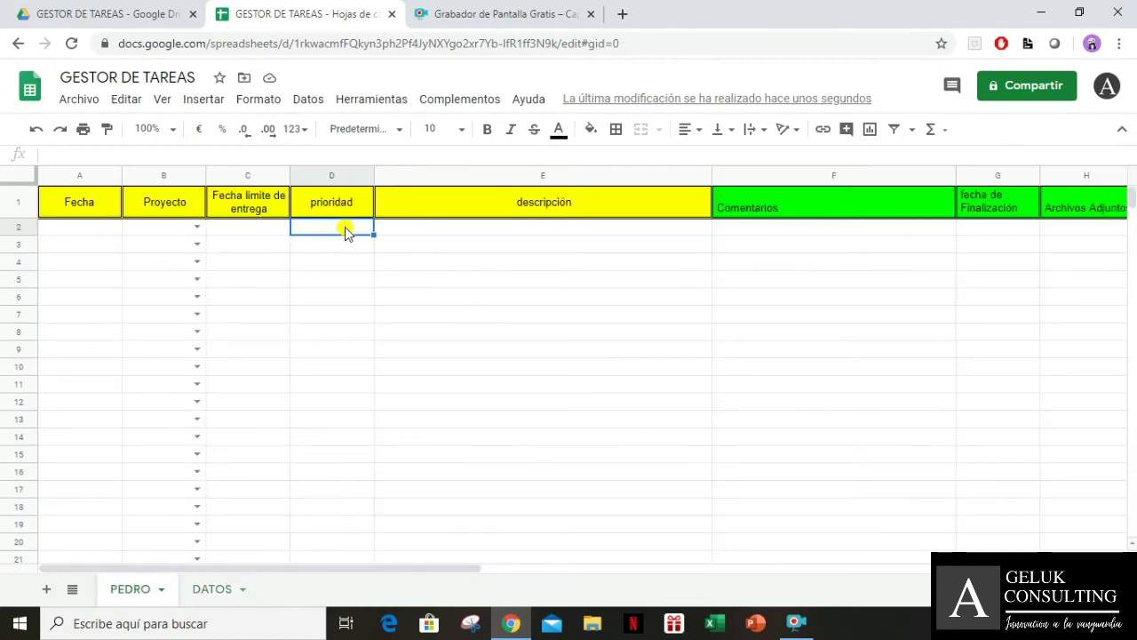
{"action": "key", "text": "ctrl+shift+Down"}
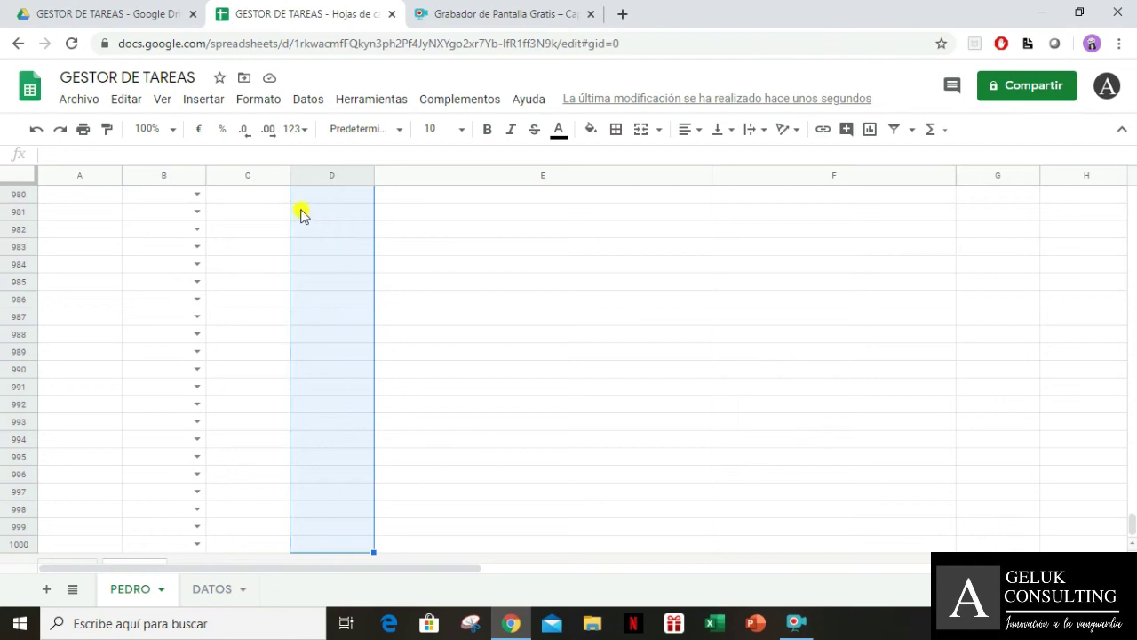
{"action": "left_click", "coordinate": [310, 100]}
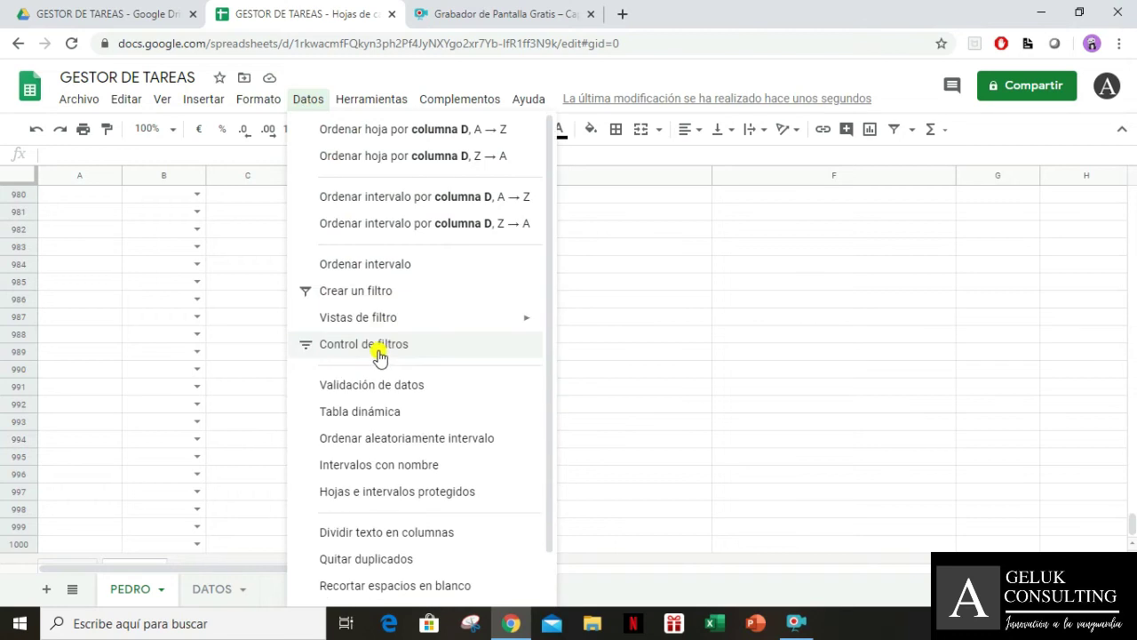
{"action": "left_click", "coordinate": [384, 387]}
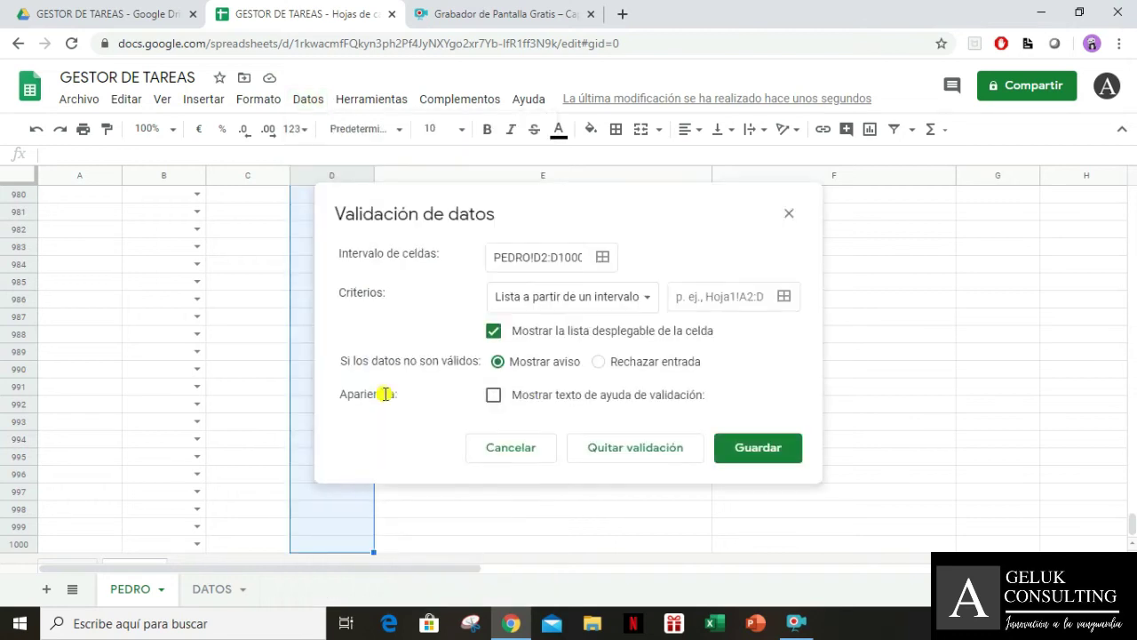
{"action": "left_click", "coordinate": [781, 297]}
{"action": "left_click", "coordinate": [219, 590]}
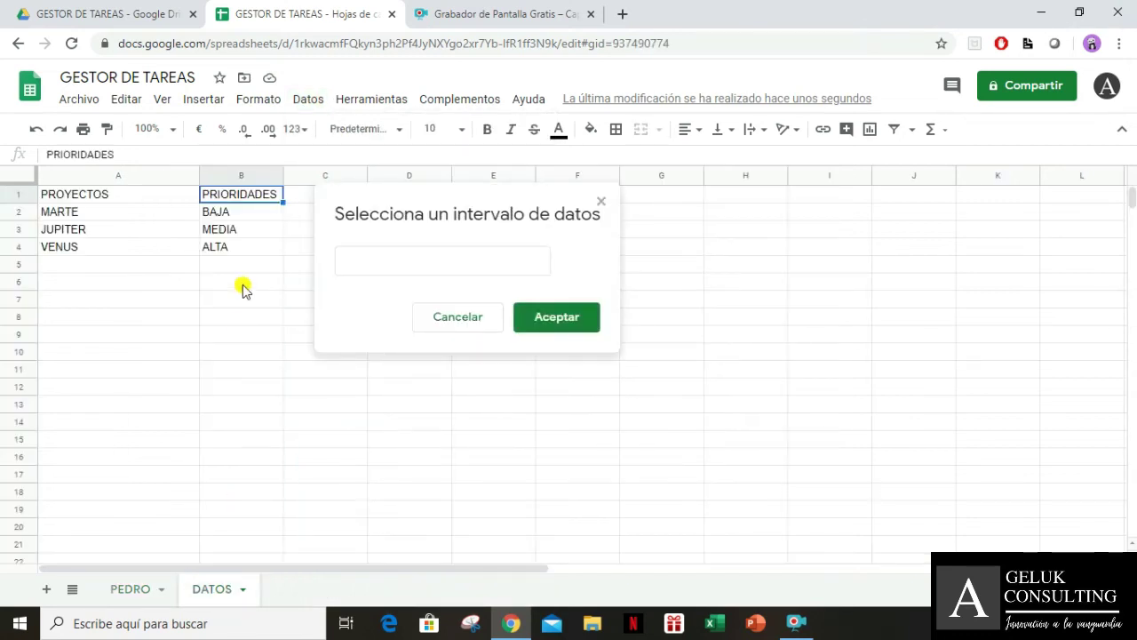
{"action": "left_click", "coordinate": [264, 221]}
{"action": "key", "text": "shift+Down"}
{"action": "key", "text": "shift+Down"}
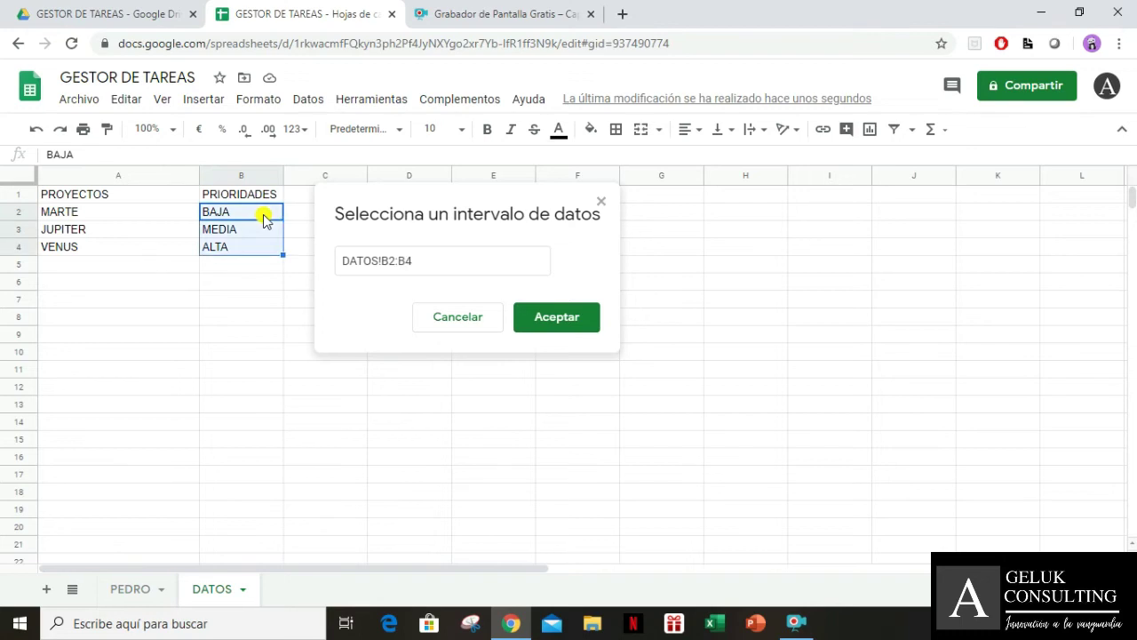
{"action": "key", "text": "ctrl+shift+Down"}
{"action": "left_click", "coordinate": [462, 260]}
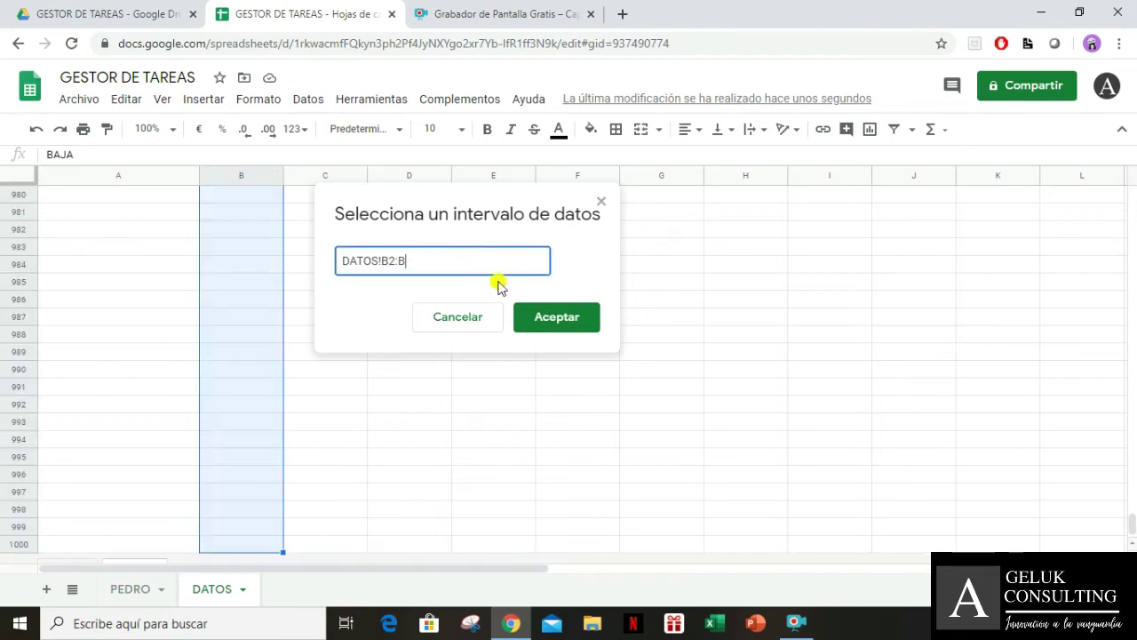
{"action": "left_click", "coordinate": [575, 325]}
{"action": "left_click", "coordinate": [751, 446]}
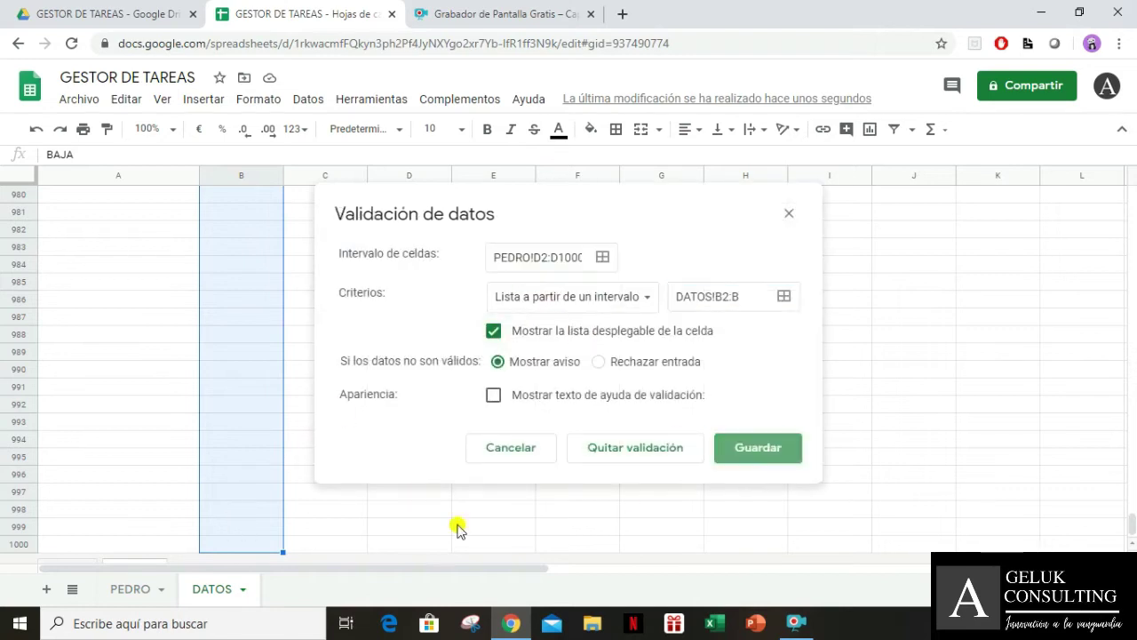
Test D2's dropdown for BAJA, MEDIA and ALTA, then reselect D2 downward
{"action": "left_click", "coordinate": [140, 591]}
{"action": "left_click", "coordinate": [305, 406]}
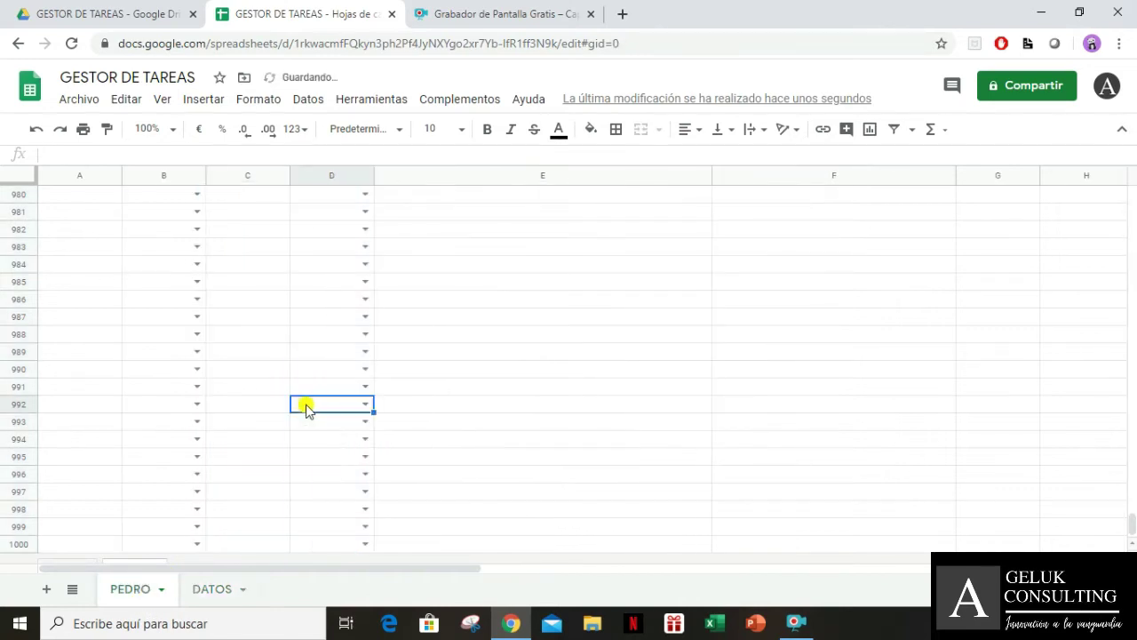
{"action": "key", "text": "ctrl+Up"}
{"action": "key", "text": "Down"}
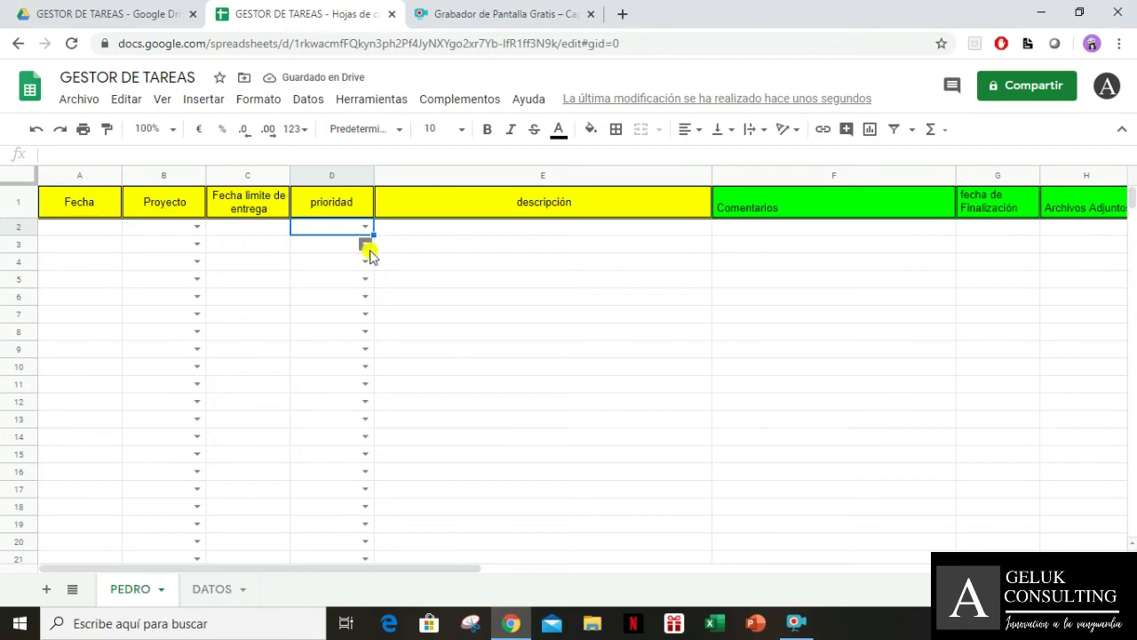
{"action": "left_click", "coordinate": [366, 228]}
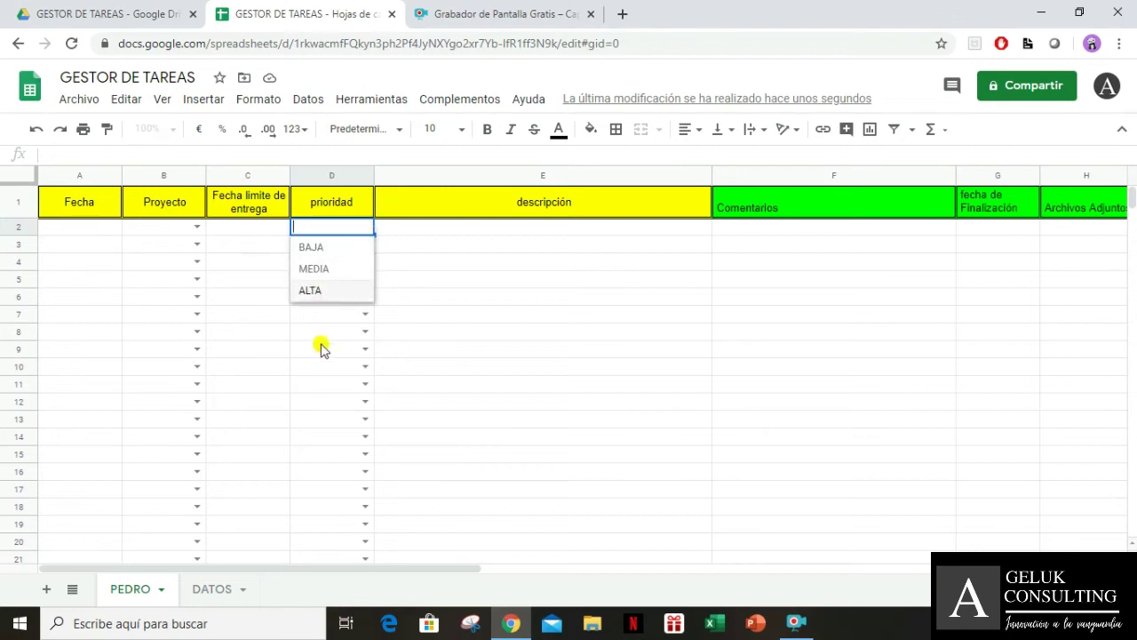
{"action": "left_click", "coordinate": [553, 246]}
{"action": "left_click", "coordinate": [329, 249]}
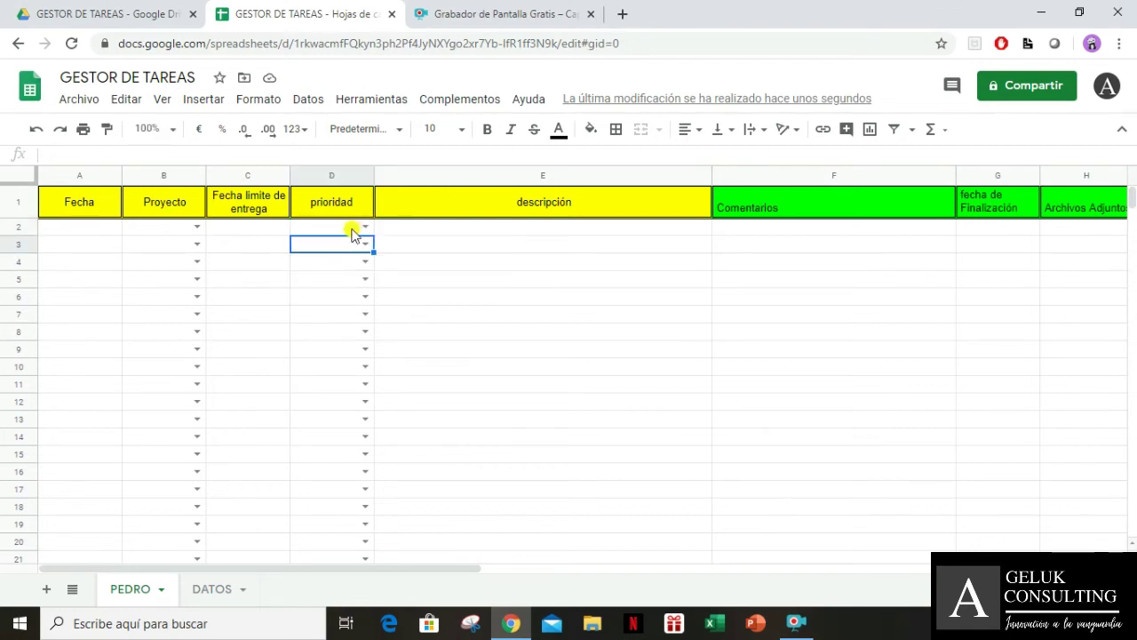
{"action": "left_click", "coordinate": [353, 225]}
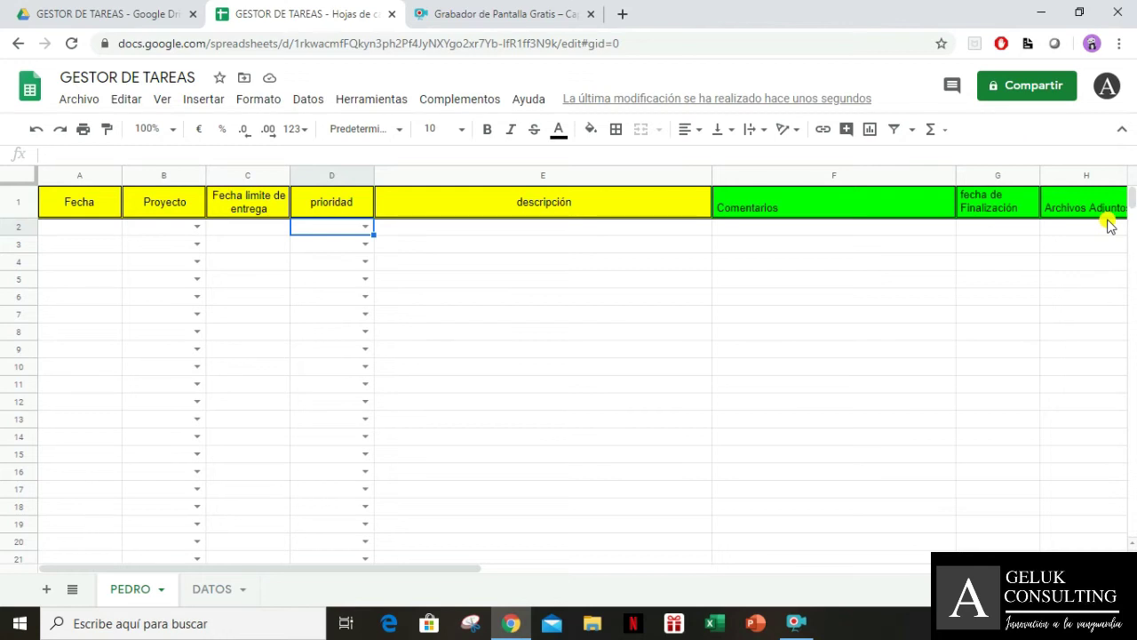
{"action": "key", "text": "ctrl+shift+Down"}
Start a conditional formatting rule on column D with condition 'El texto es exactamente' ALTA
{"action": "left_click", "coordinate": [318, 106]}
{"action": "left_click", "coordinate": [299, 101]}
{"action": "left_click", "coordinate": [266, 100]}
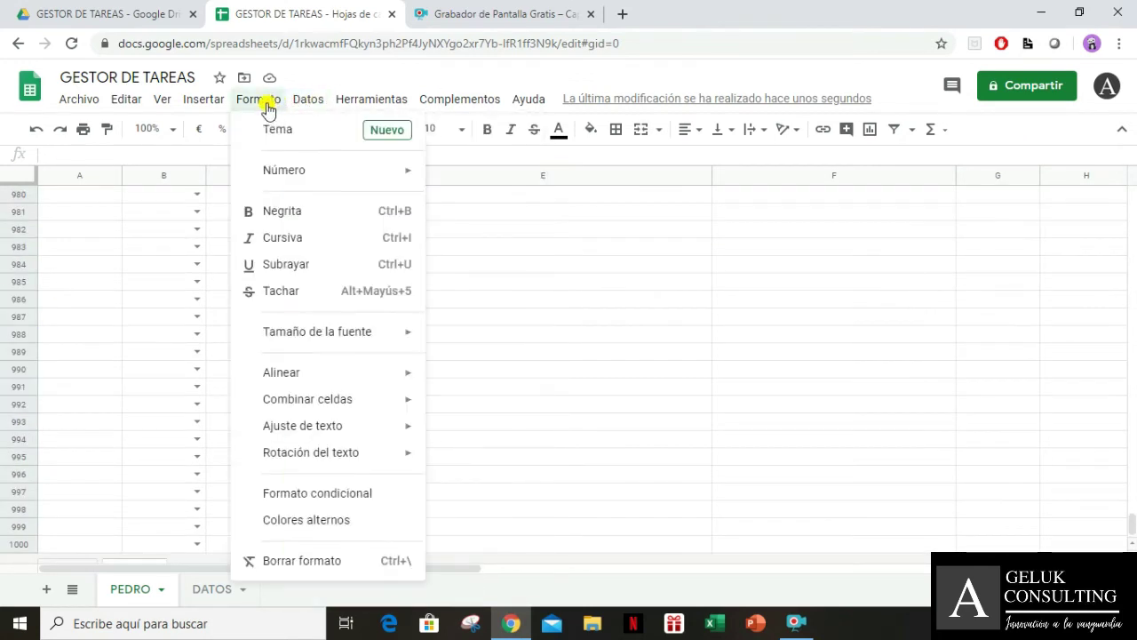
{"action": "left_click", "coordinate": [318, 494]}
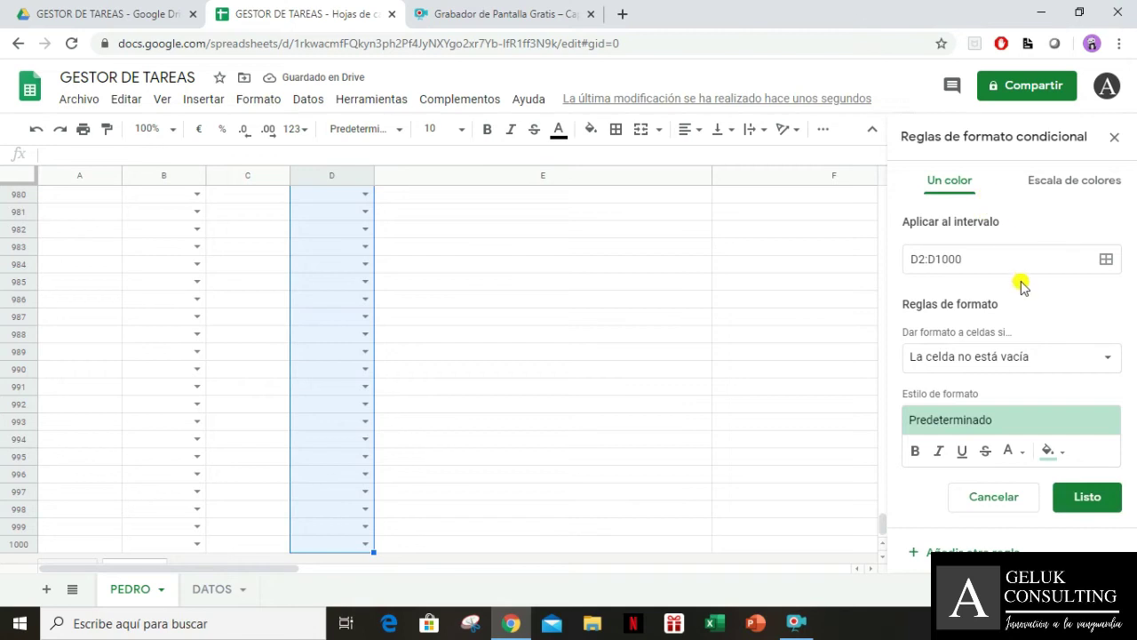
{"action": "left_click", "coordinate": [1007, 359]}
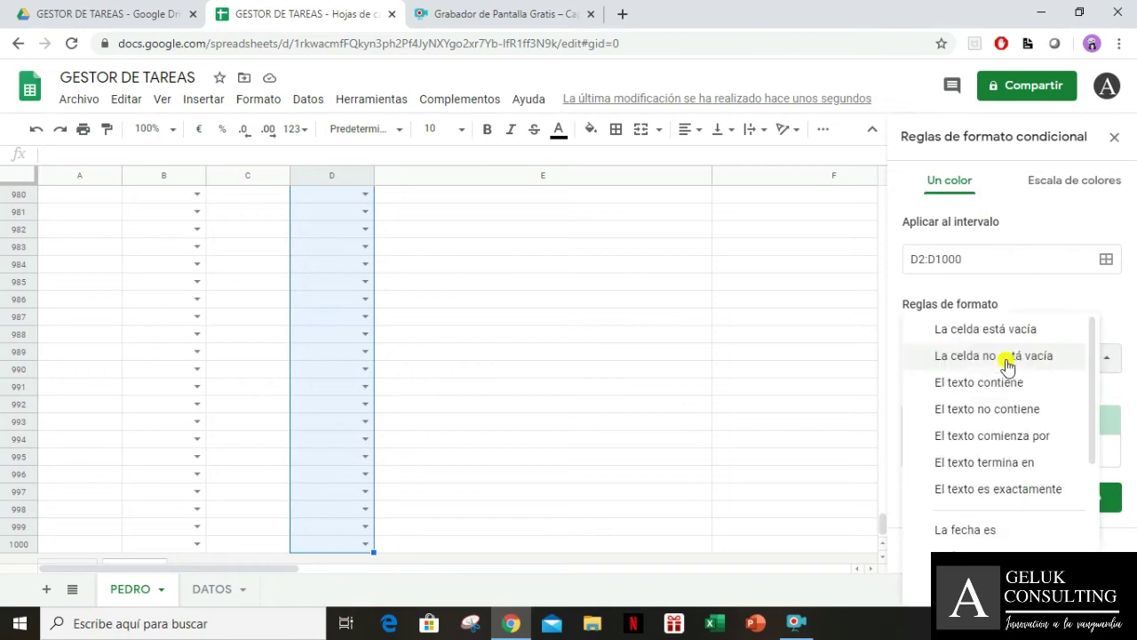
{"action": "left_click", "coordinate": [1003, 489]}
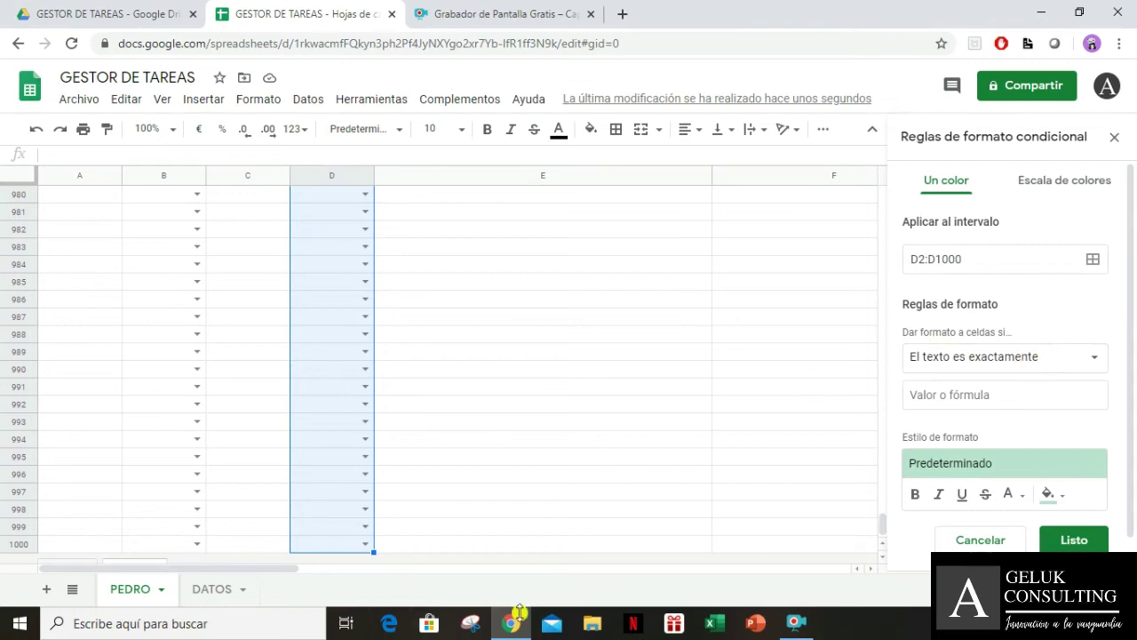
{"action": "left_click", "coordinate": [477, 624]}
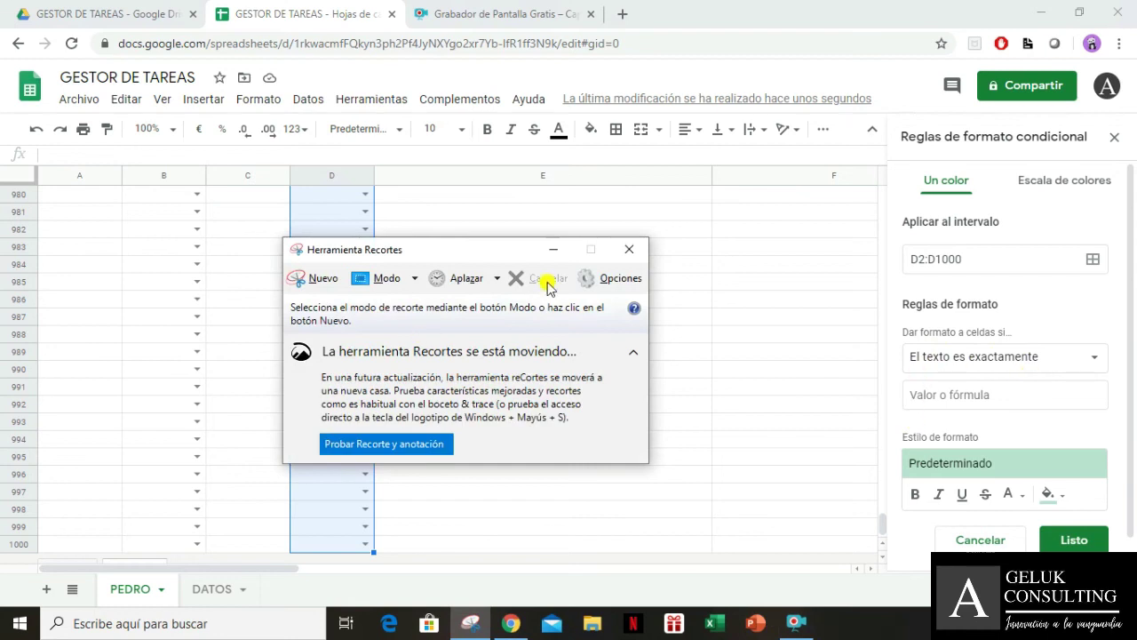
{"action": "left_click", "coordinate": [626, 254]}
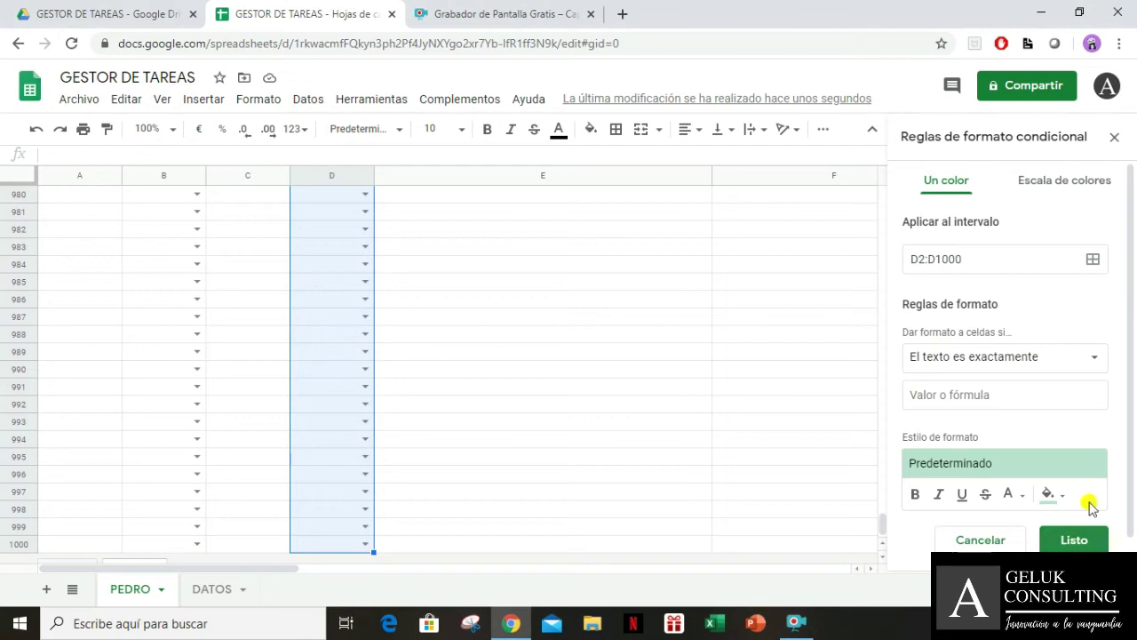
{"action": "left_click", "coordinate": [1047, 399]}
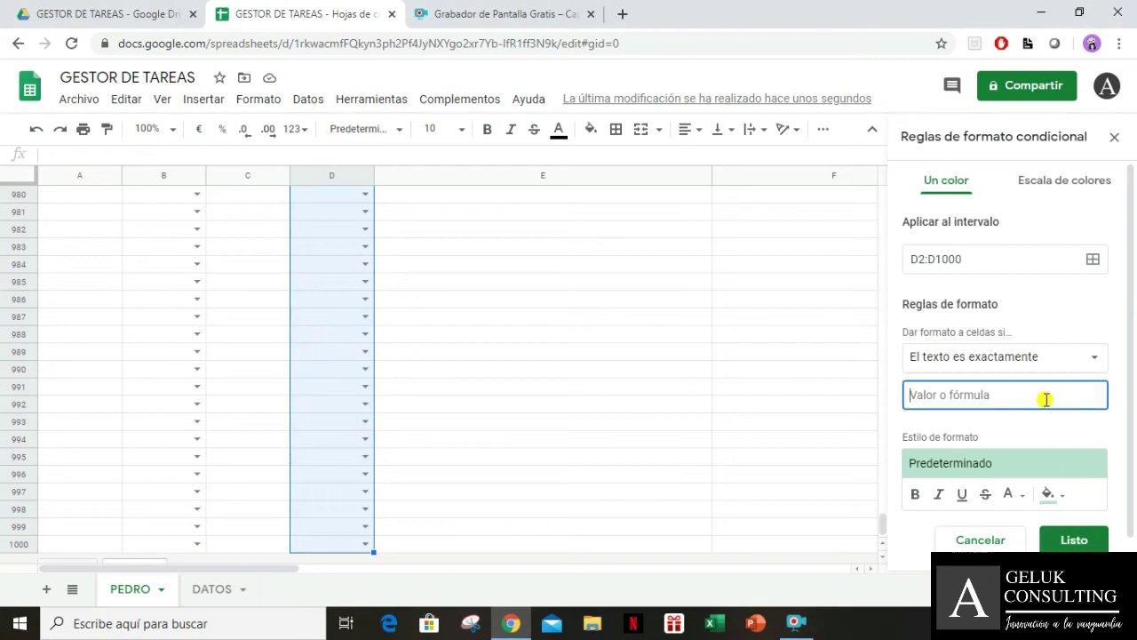
{"action": "type", "text": "ALTA"}
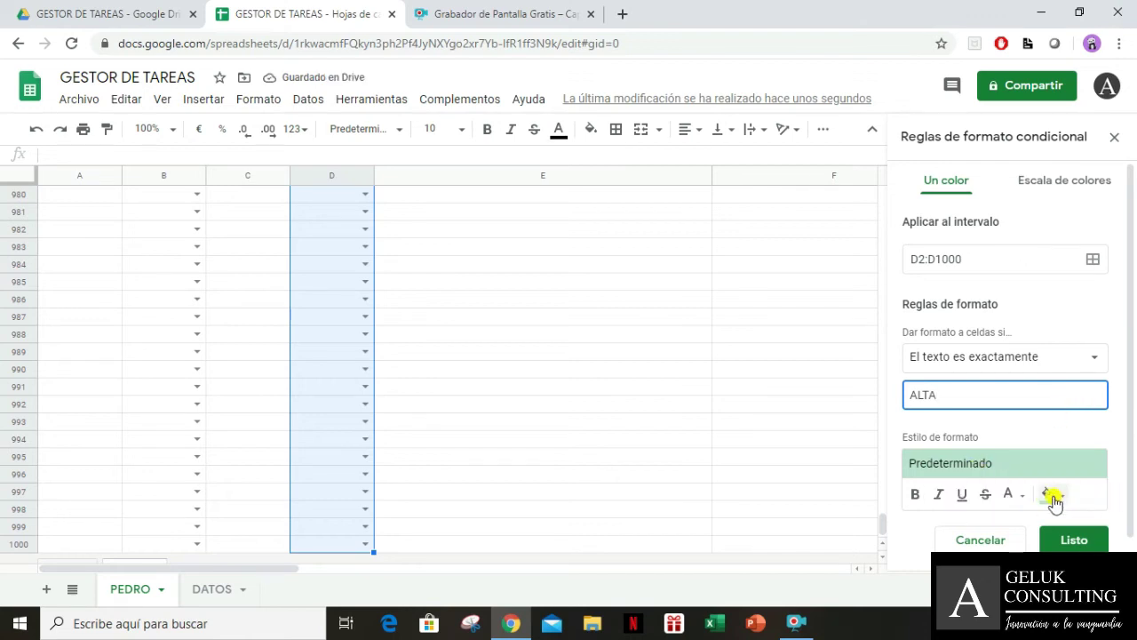
Style the ALTA rule with red fill, bold white text, and save it
{"action": "left_click", "coordinate": [1052, 500]}
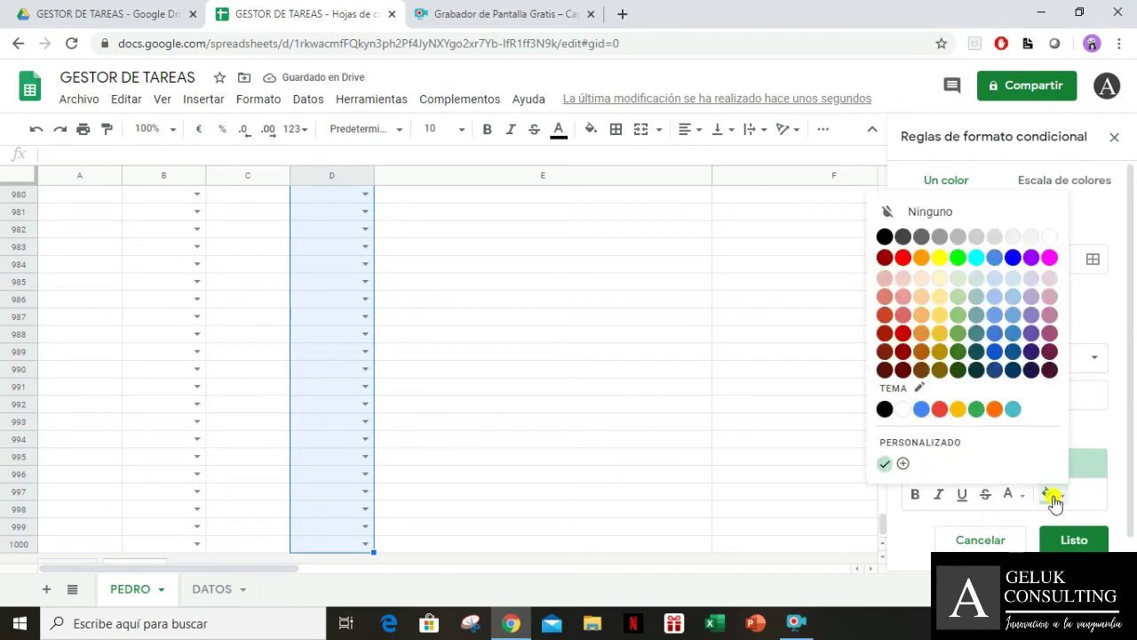
{"action": "left_click", "coordinate": [902, 260]}
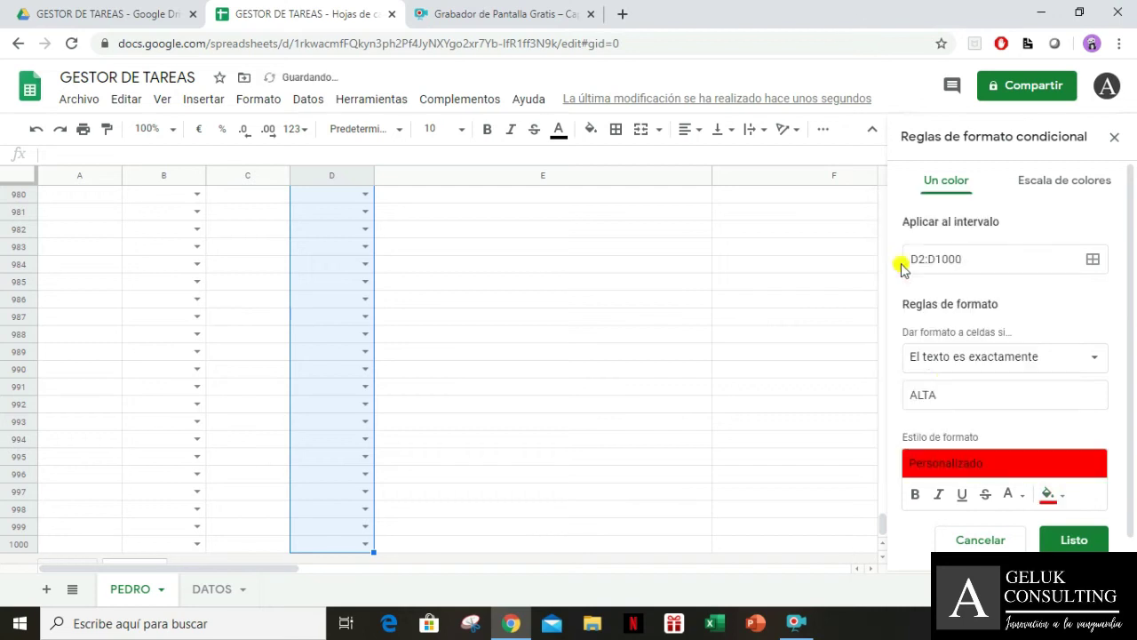
{"action": "left_click", "coordinate": [914, 495]}
{"action": "left_click", "coordinate": [1014, 496]}
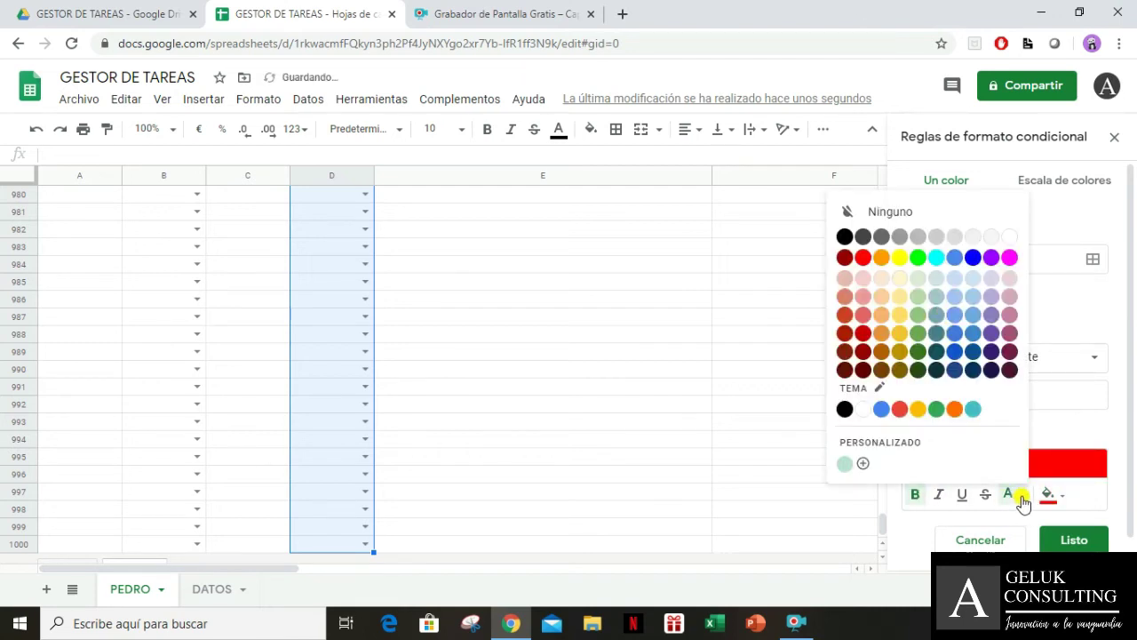
{"action": "left_click", "coordinate": [1014, 236]}
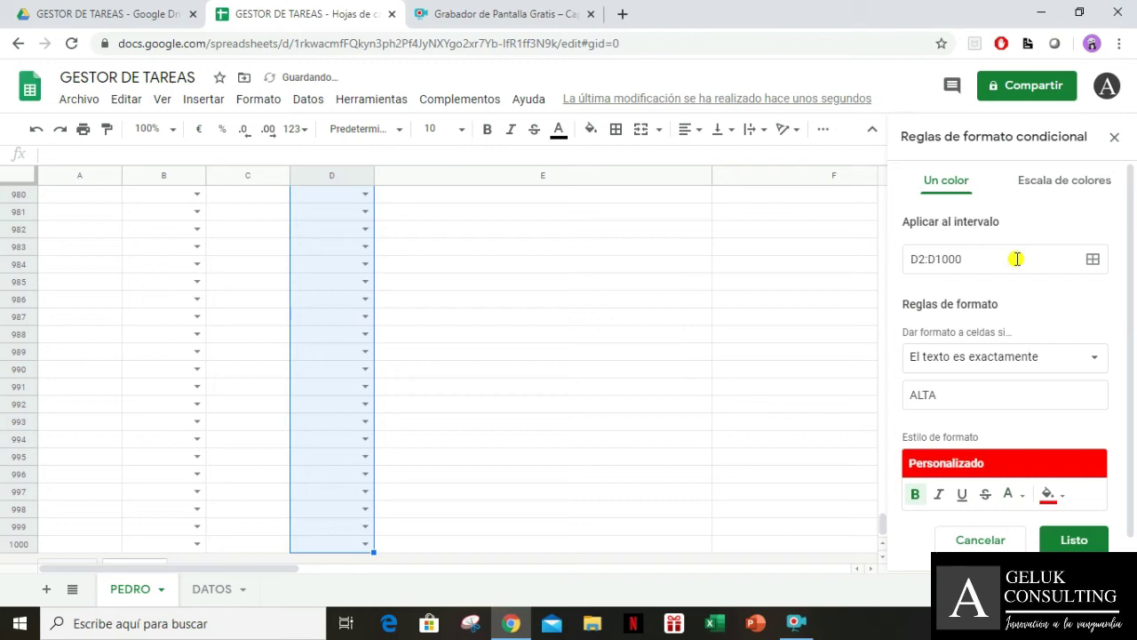
{"action": "left_click", "coordinate": [1070, 539]}
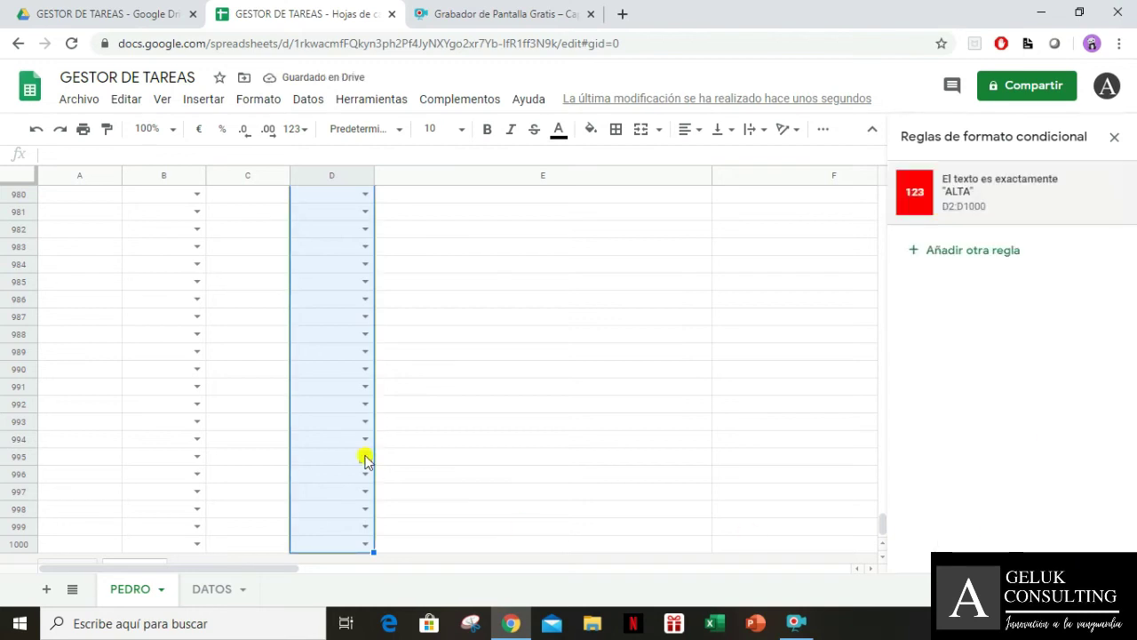
{"action": "left_click", "coordinate": [325, 407]}
Choose ALTA for D2, MEDIA for D3 and BAJA for D4 from their dropdowns
{"action": "key", "text": "ctrl+Up"}
{"action": "key", "text": "Down"}
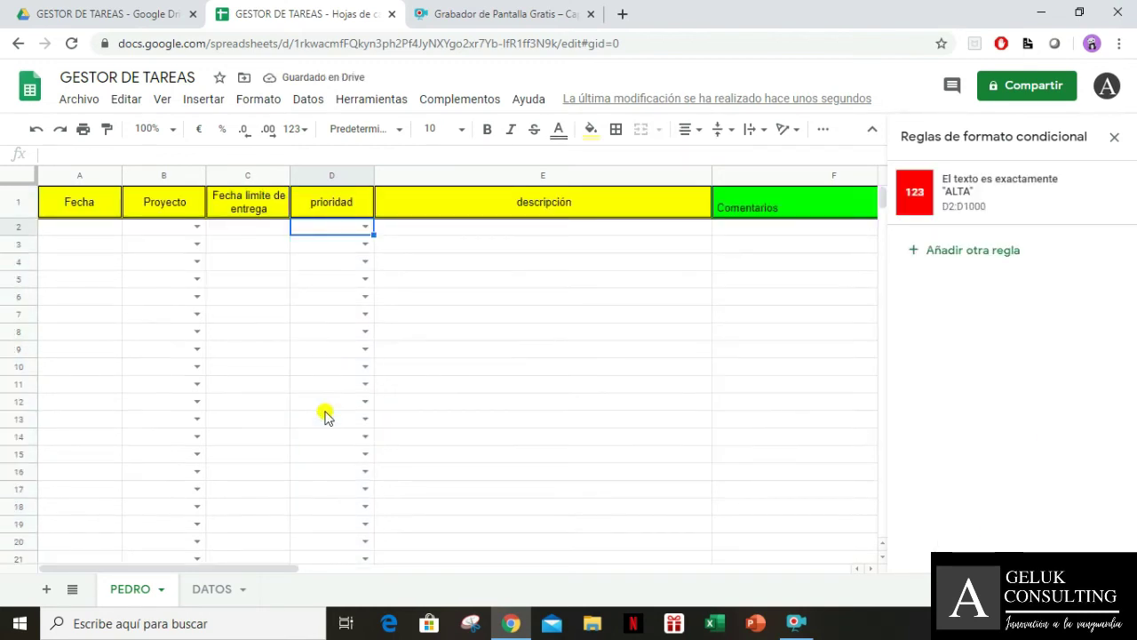
{"action": "left_click", "coordinate": [366, 229]}
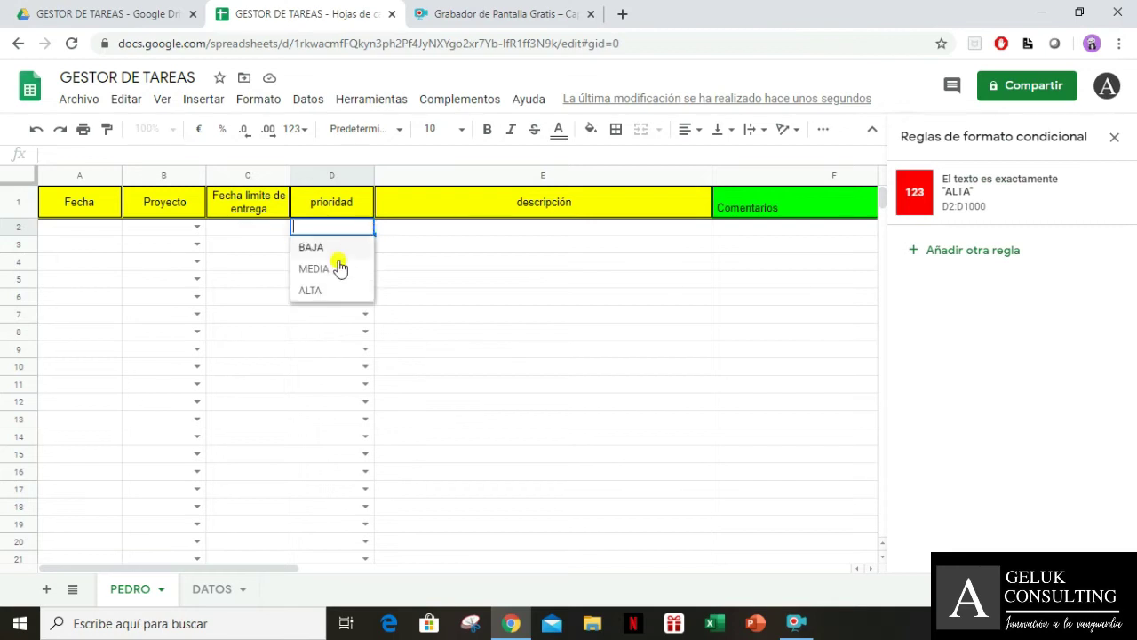
{"action": "left_click", "coordinate": [353, 292]}
{"action": "left_click", "coordinate": [339, 246]}
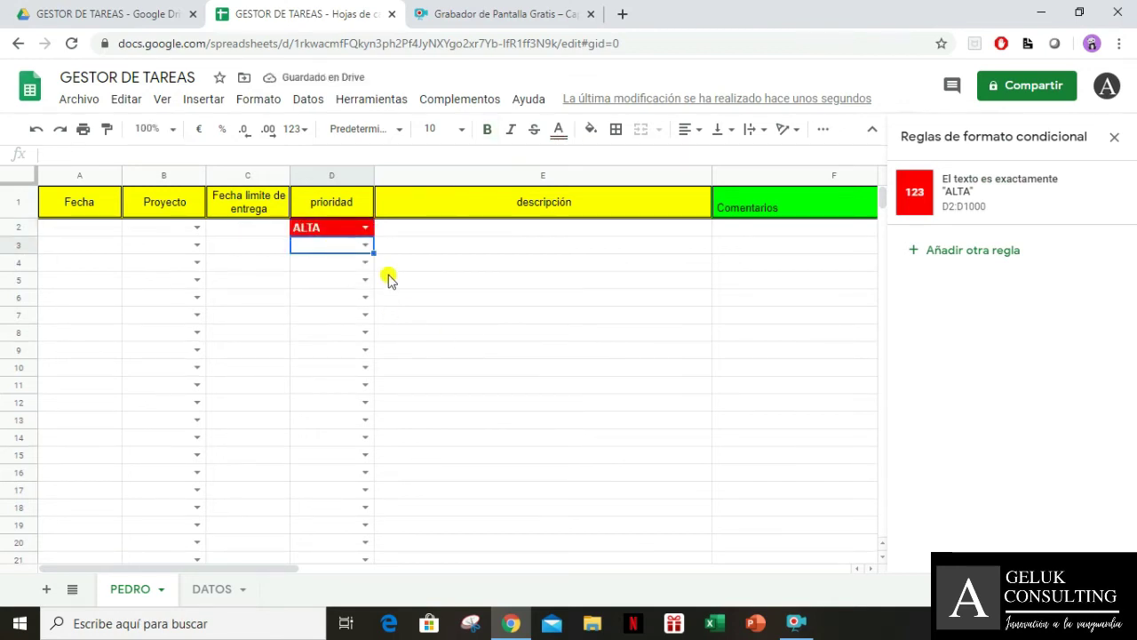
{"action": "left_click", "coordinate": [364, 245]}
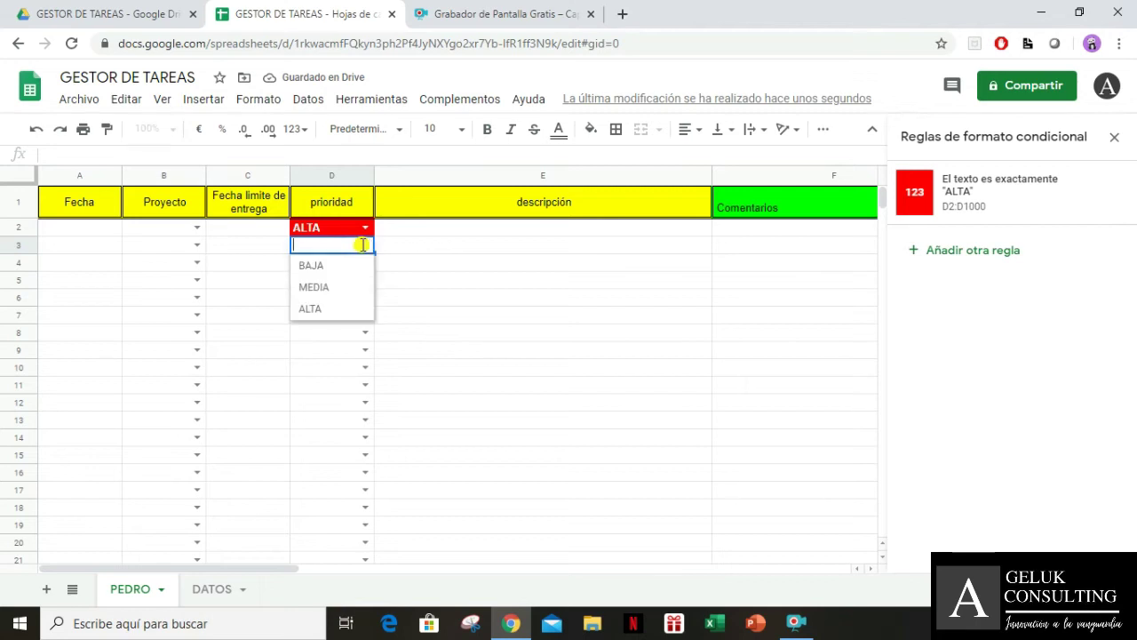
{"action": "left_click", "coordinate": [347, 289]}
{"action": "left_click", "coordinate": [366, 258]}
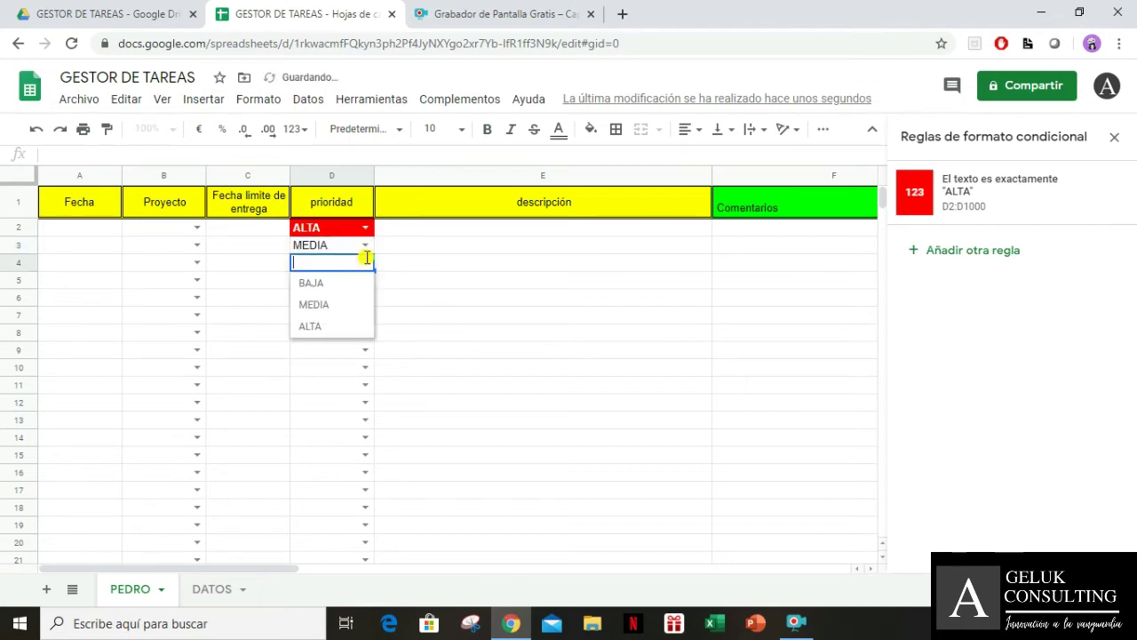
{"action": "left_click", "coordinate": [349, 329]}
{"action": "left_click", "coordinate": [365, 265]}
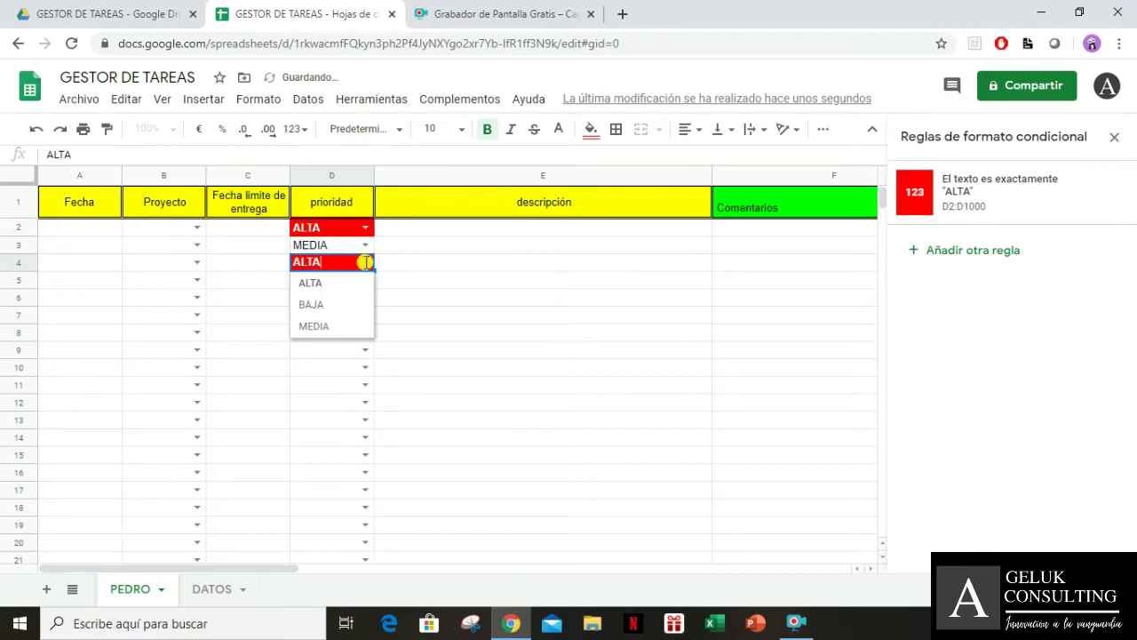
{"action": "left_click", "coordinate": [347, 302]}
Select D2:D1000 and add another conditional formatting rule
{"action": "left_click", "coordinate": [342, 235]}
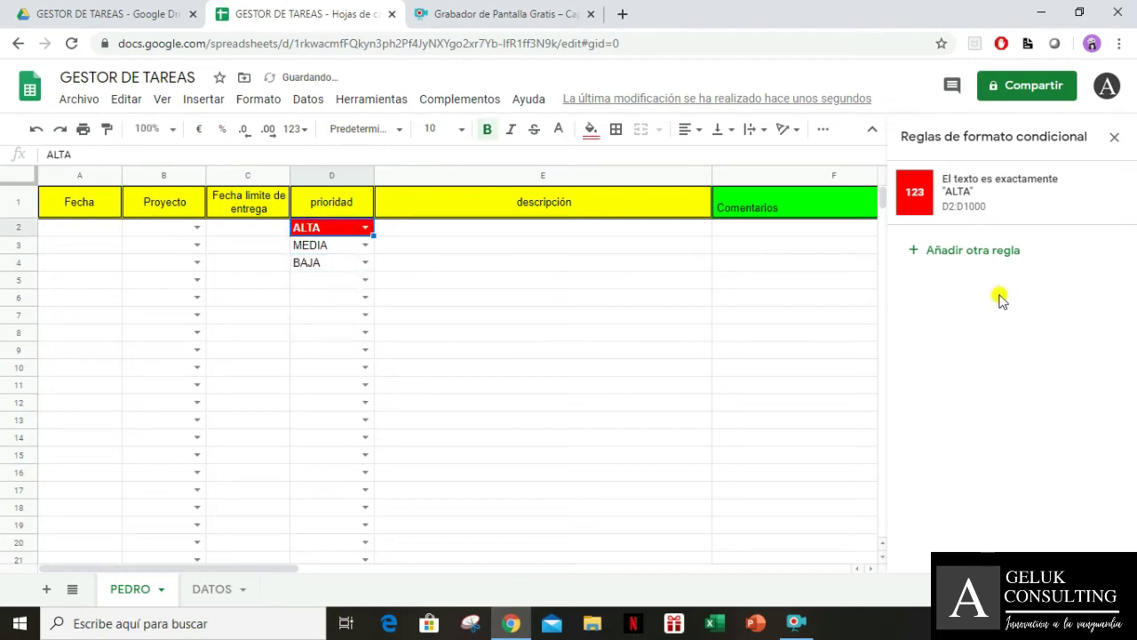
{"action": "key", "text": "ctrl+shift+Down"}
{"action": "key", "text": "ctrl+shift+Down"}
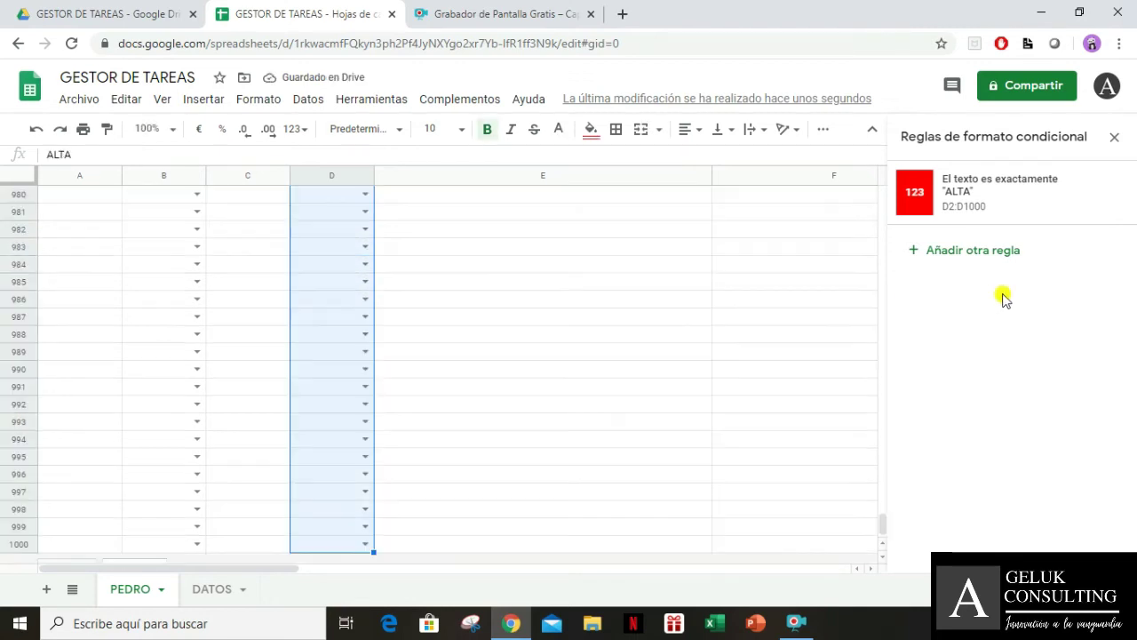
{"action": "left_click", "coordinate": [990, 257]}
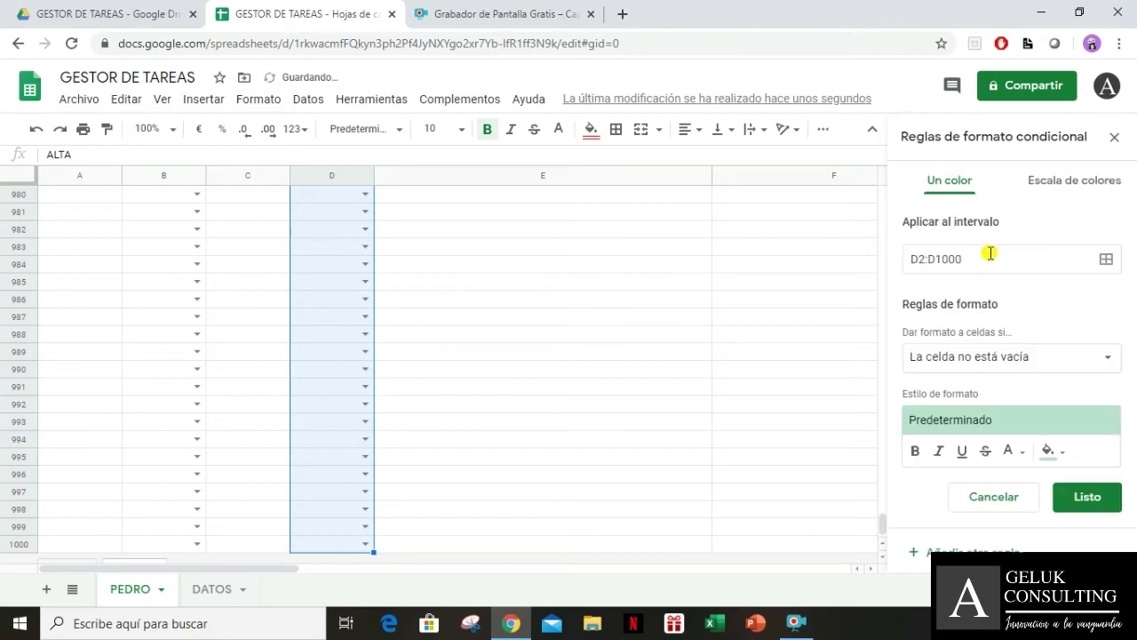
Set the second rule to 'El texto es exactamente' BAJA with bright green fill and bold text
{"action": "left_click", "coordinate": [1016, 356]}
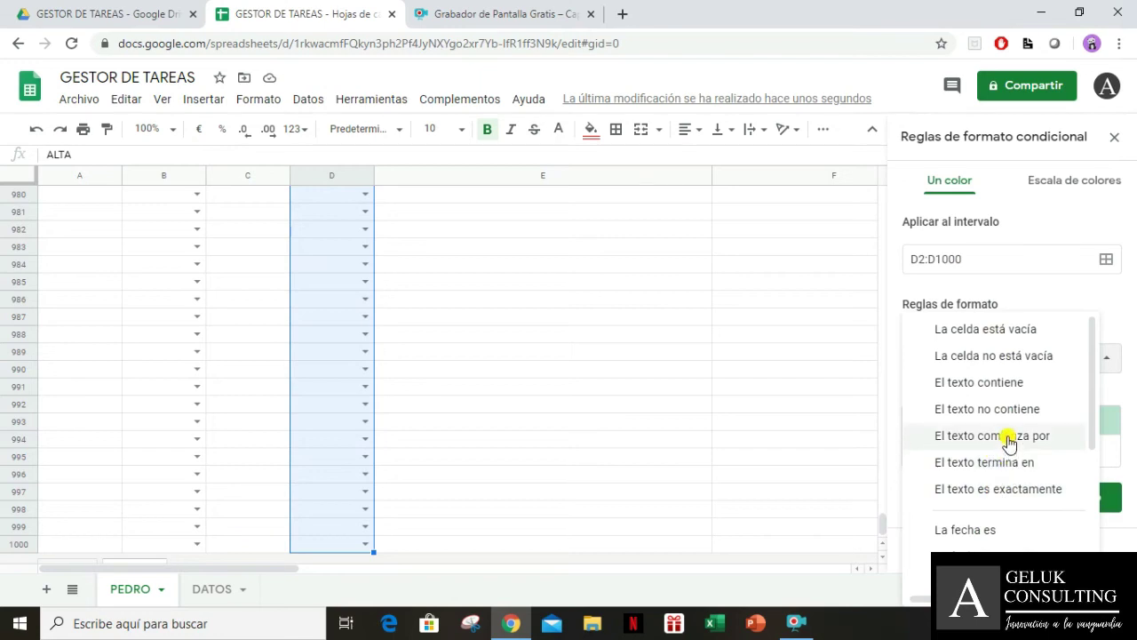
{"action": "left_click", "coordinate": [1024, 500]}
{"action": "left_click", "coordinate": [1011, 400]}
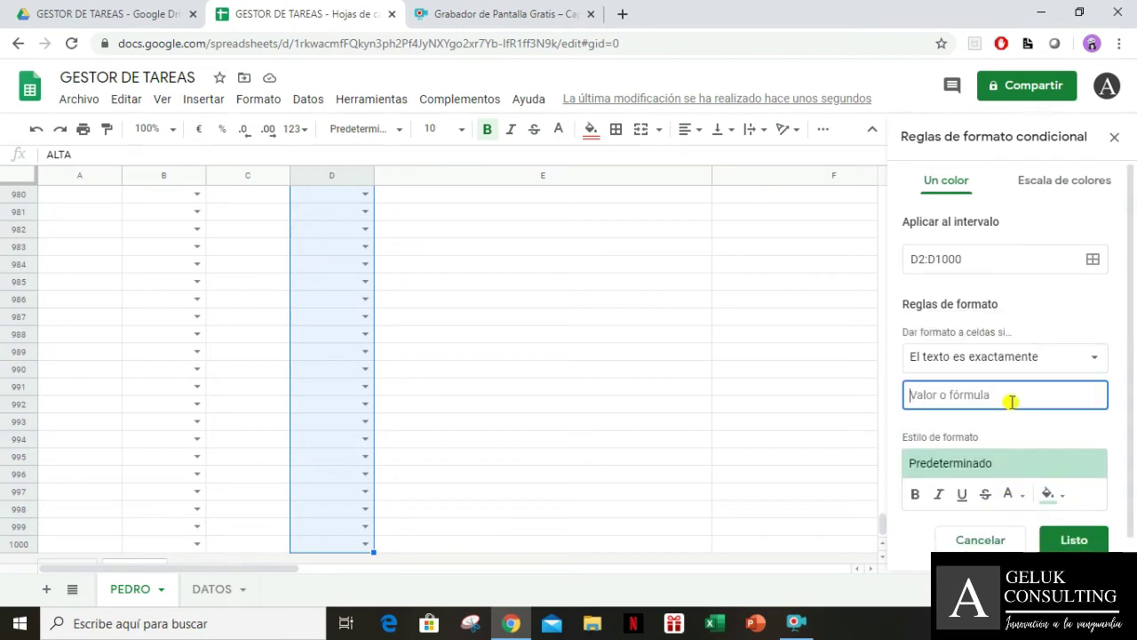
{"action": "type", "text": "BAJA"}
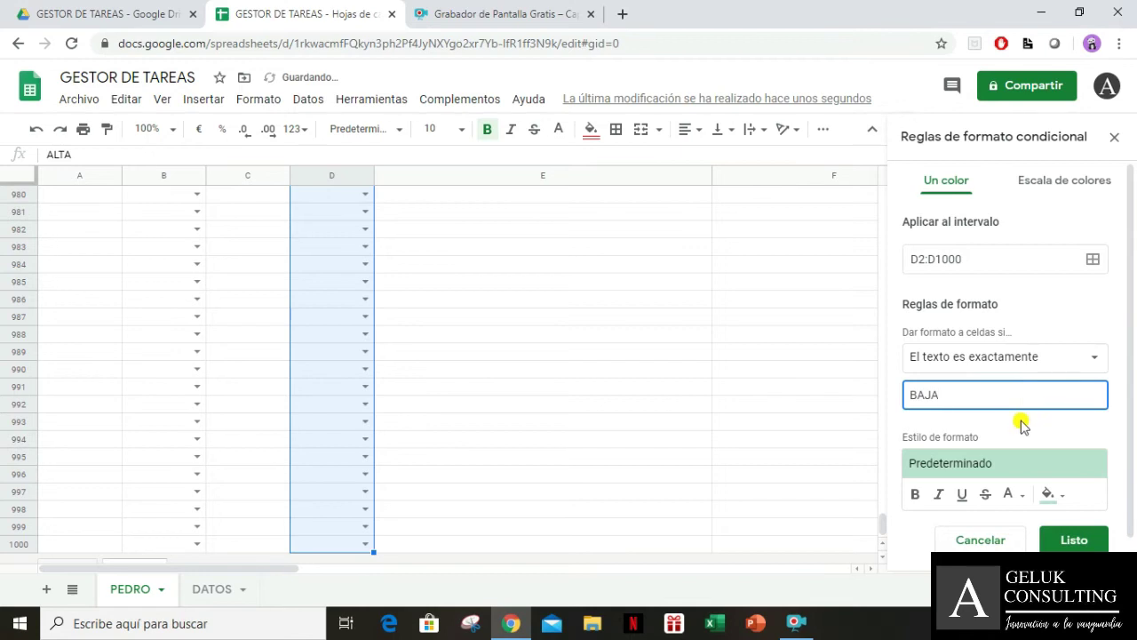
{"action": "scroll", "coordinate": [1032, 427], "scroll_direction": "down", "scroll_amount": 1}
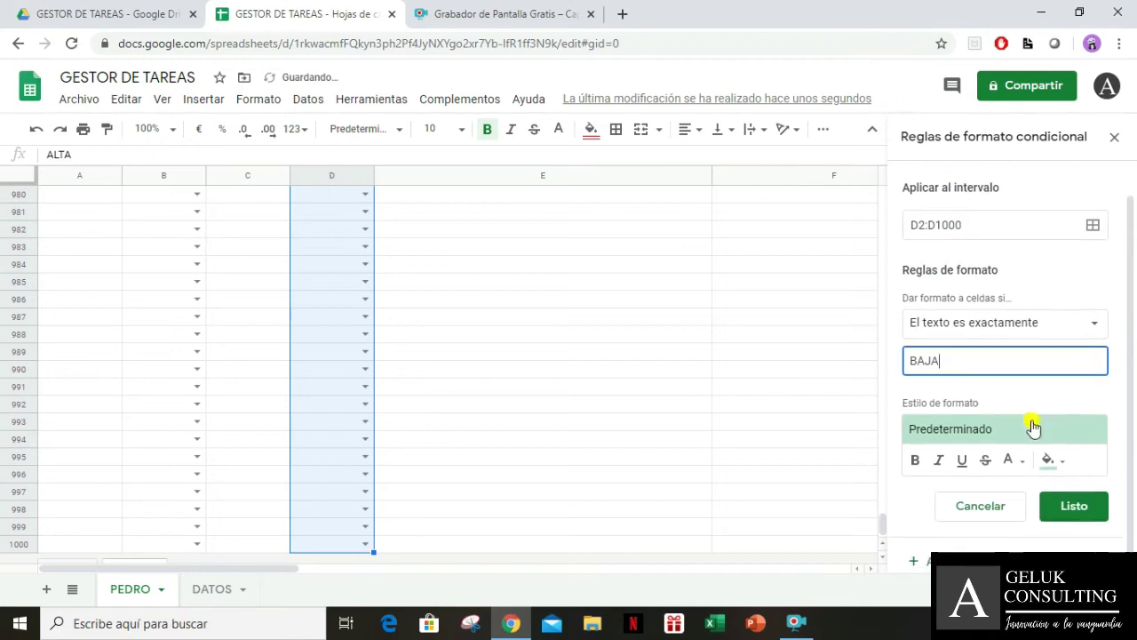
{"action": "left_click", "coordinate": [1050, 461]}
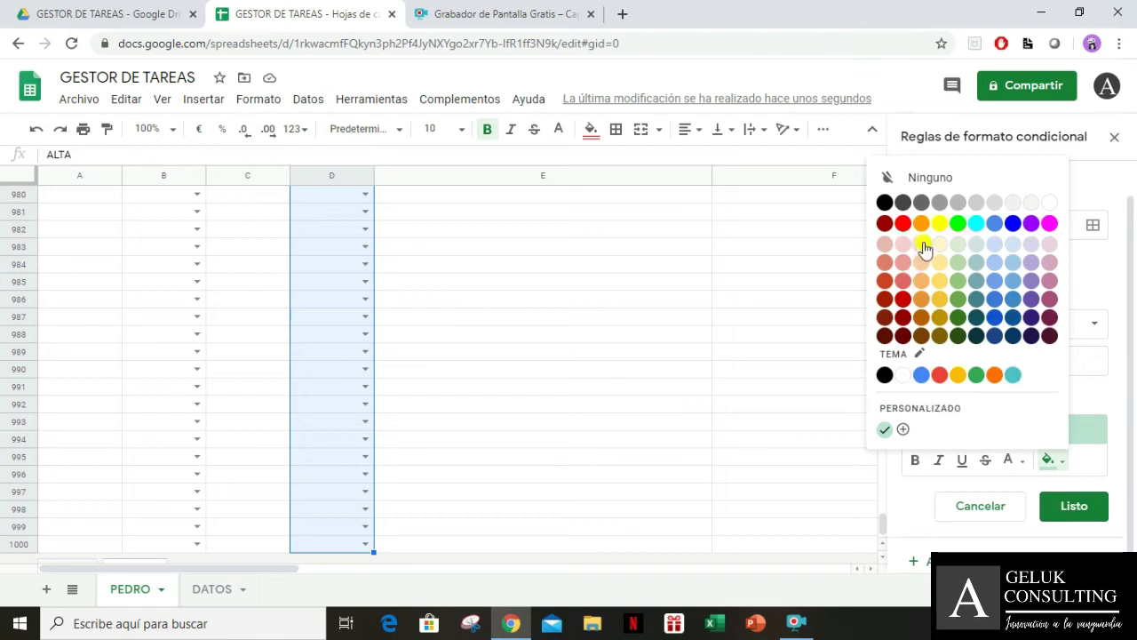
{"action": "left_click", "coordinate": [959, 223]}
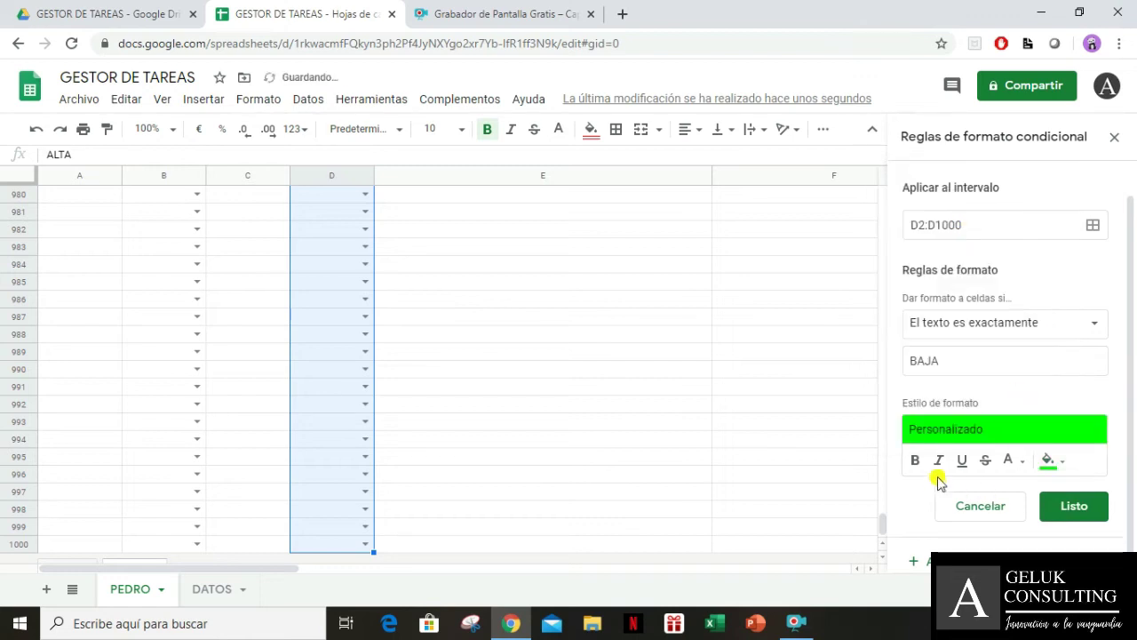
{"action": "left_click", "coordinate": [915, 460]}
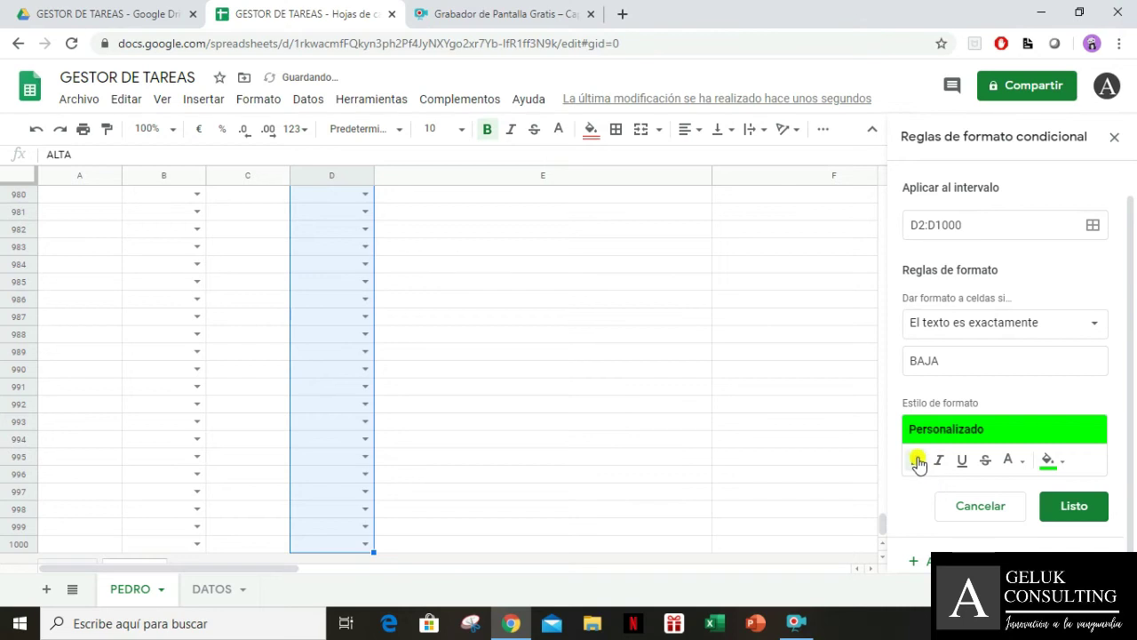
{"action": "left_click", "coordinate": [1075, 506]}
Add a third rule for exact text MEDIA with bold orange fill, then jump to the sheet top
{"action": "left_click", "coordinate": [960, 317]}
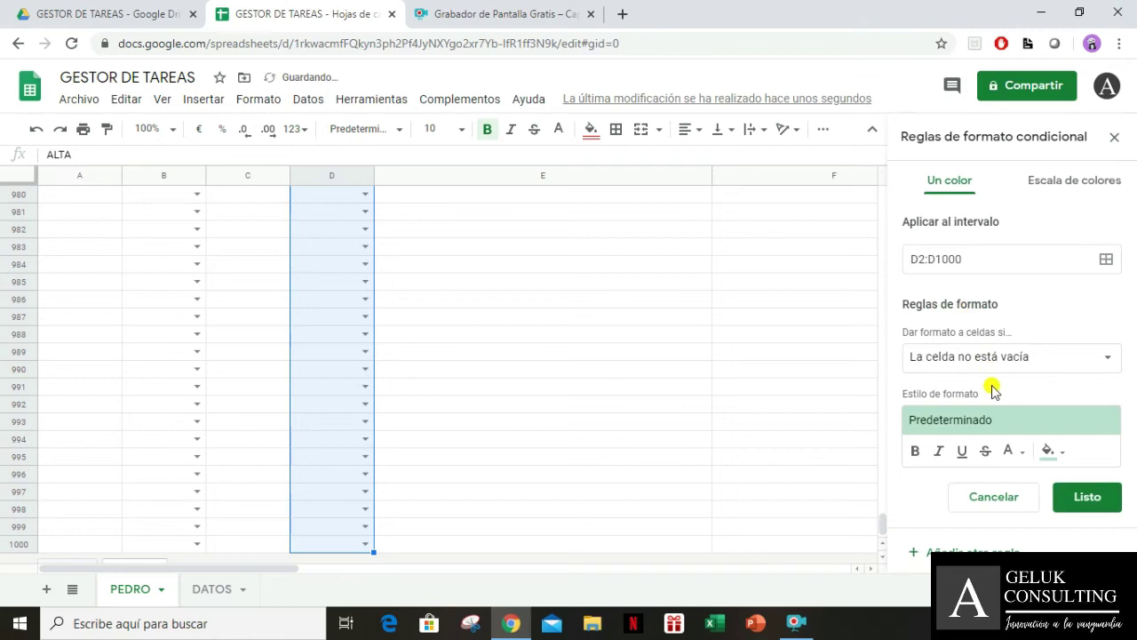
{"action": "left_click", "coordinate": [984, 363]}
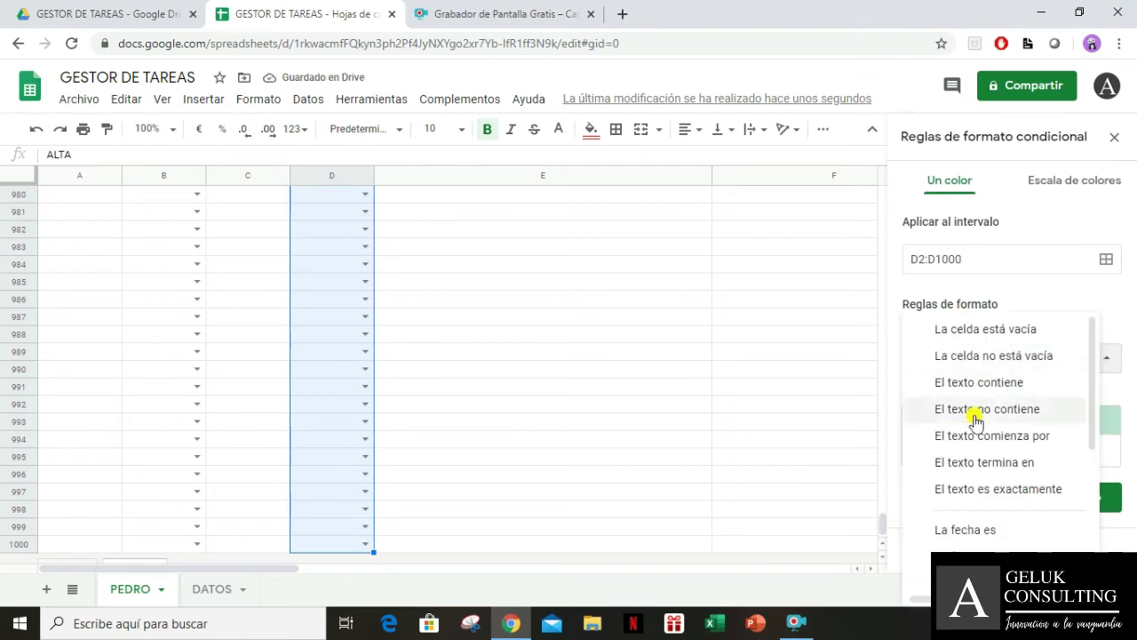
{"action": "left_click", "coordinate": [977, 490]}
{"action": "left_click", "coordinate": [1006, 398]}
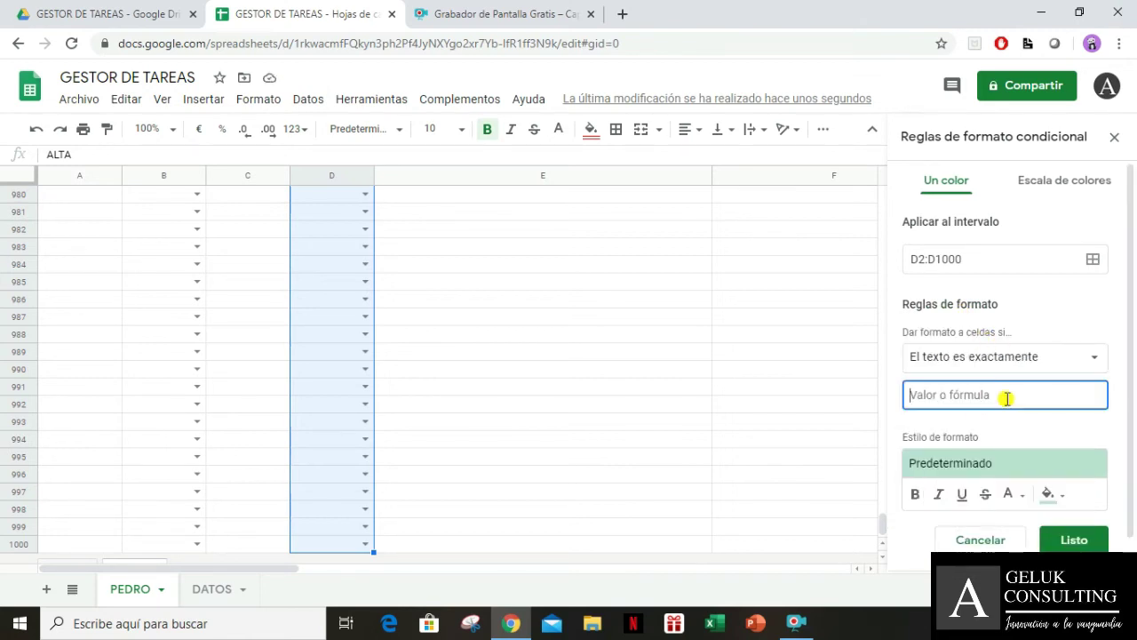
{"action": "type", "text": "MEDIA"}
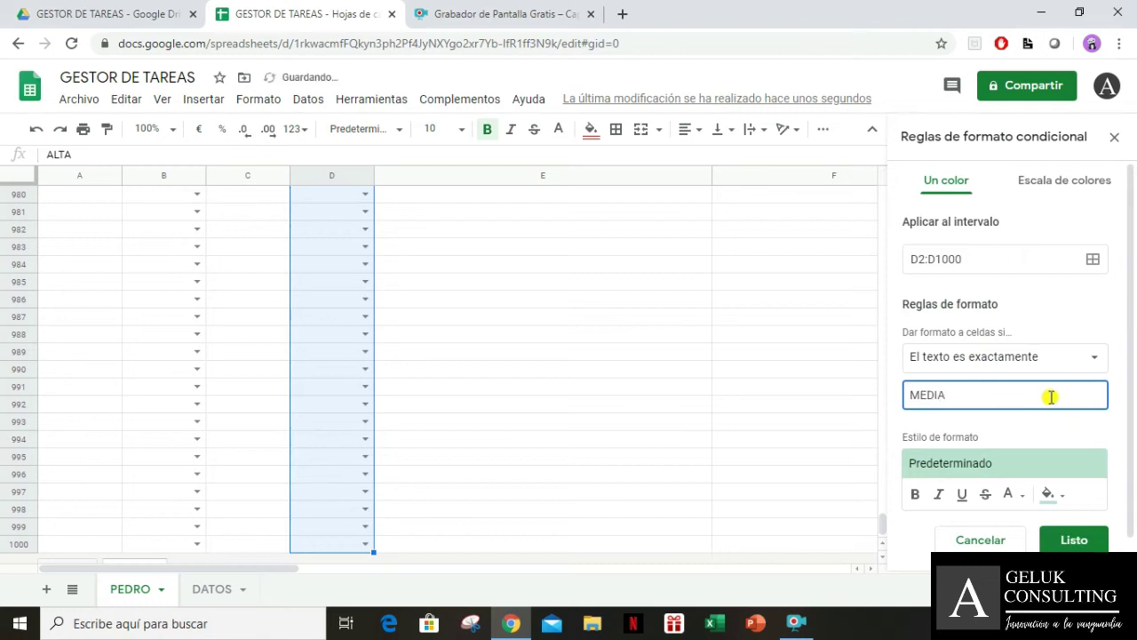
{"action": "left_click", "coordinate": [1051, 494]}
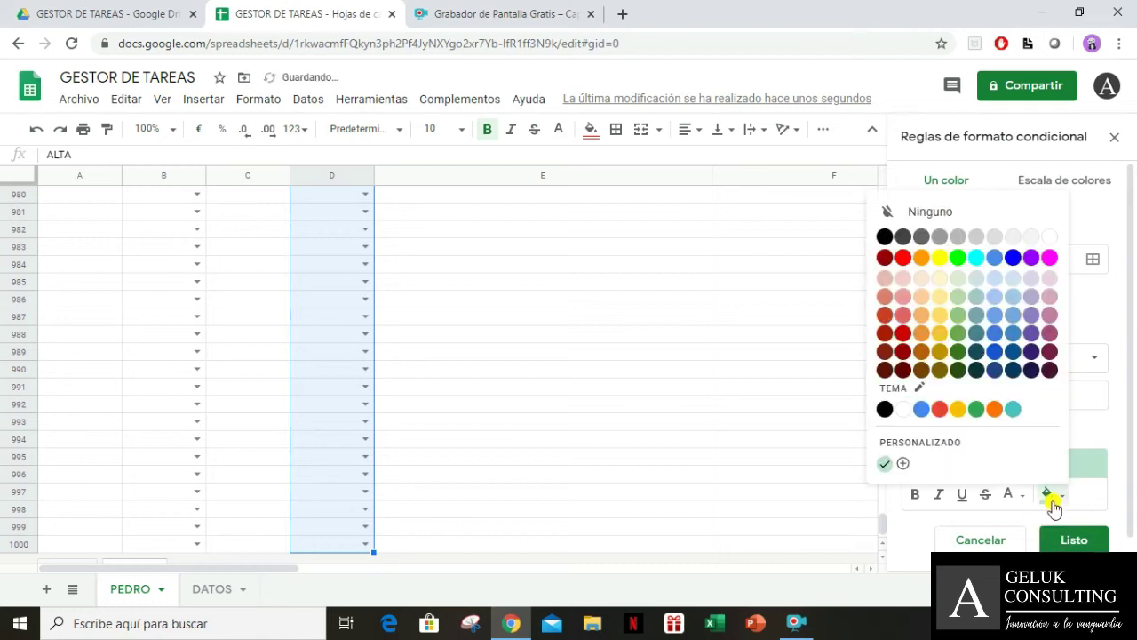
{"action": "left_click", "coordinate": [996, 410]}
{"action": "left_click", "coordinate": [917, 494]}
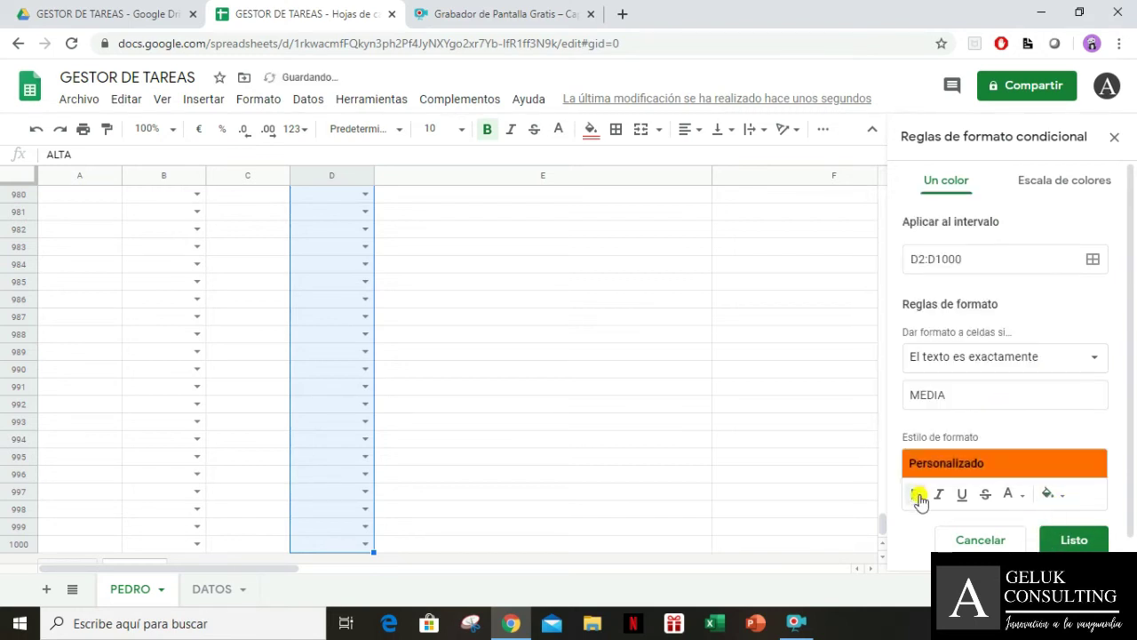
{"action": "left_click", "coordinate": [1075, 538]}
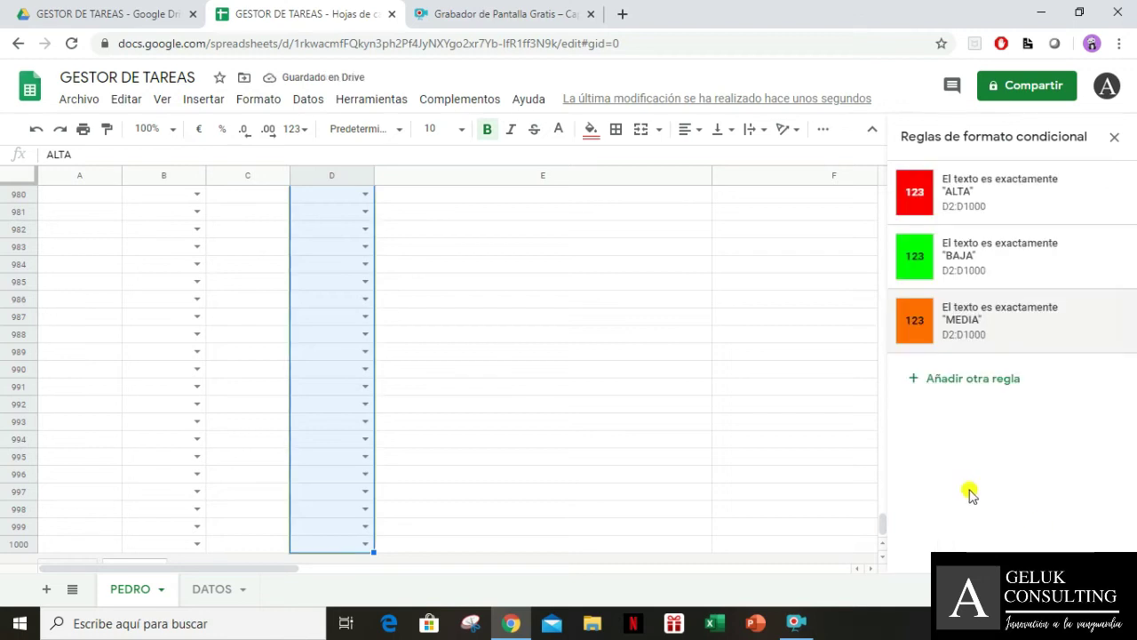
{"action": "left_click", "coordinate": [337, 423]}
{"action": "key", "text": "ctrl+Up"}
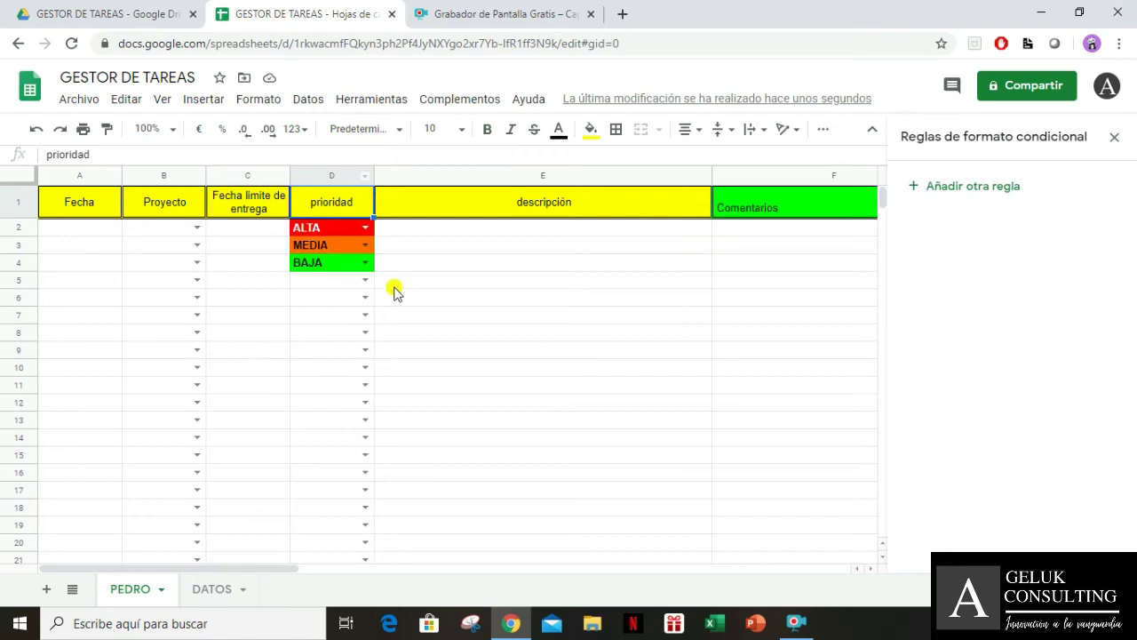
Change D2's priority from ALTA to MEDIA to check its orange fill
{"action": "left_click", "coordinate": [364, 227]}
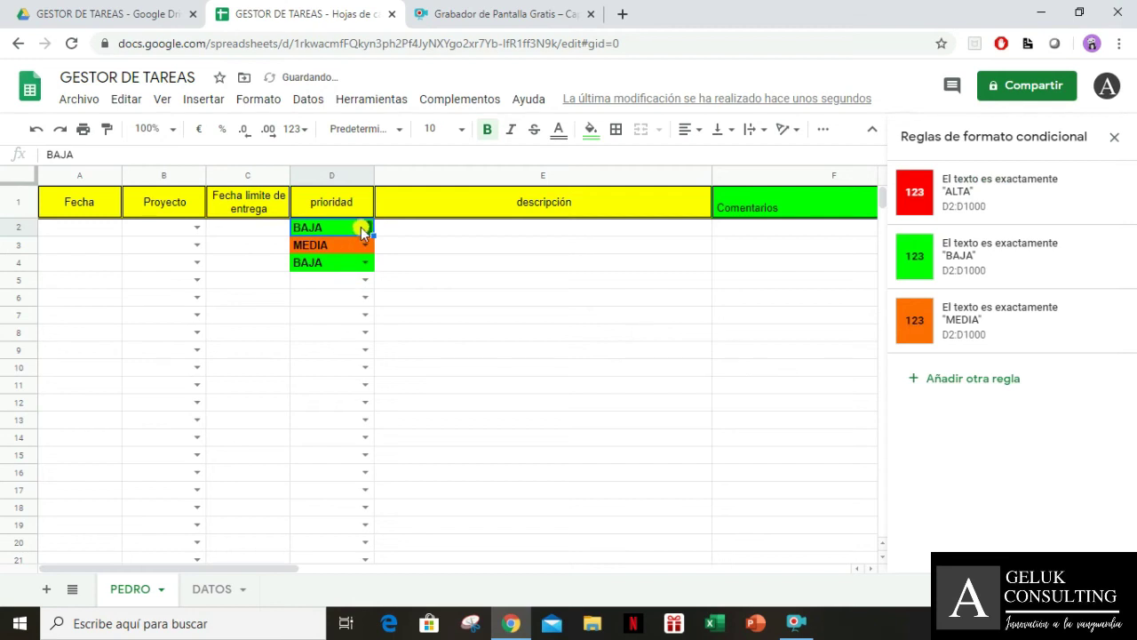
{"action": "left_click", "coordinate": [360, 229]}
{"action": "left_click", "coordinate": [360, 290]}
{"action": "double_click", "coordinate": [368, 230]}
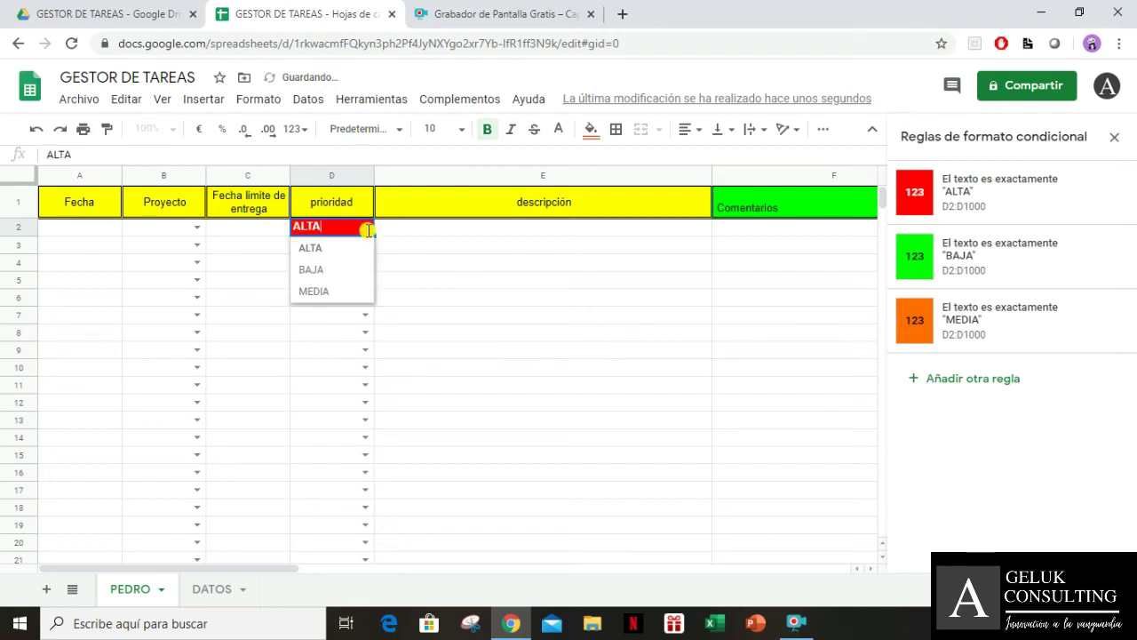
{"action": "left_click", "coordinate": [338, 292]}
{"action": "left_click", "coordinate": [451, 282]}
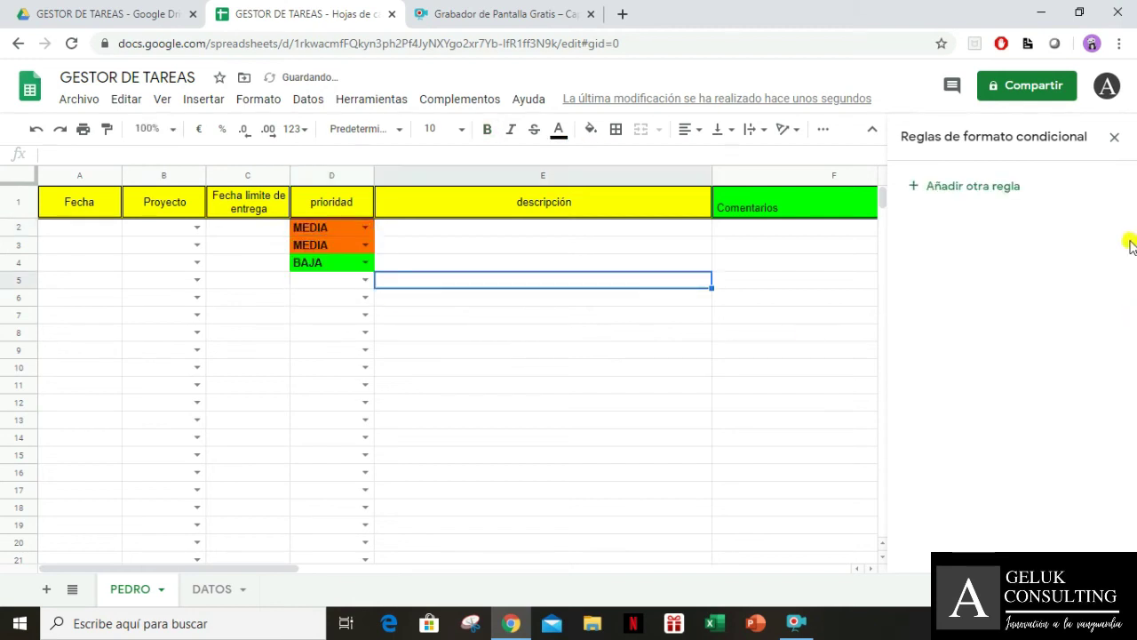
Clear the test priority values from D2, D3 and D4
{"action": "left_click", "coordinate": [319, 232]}
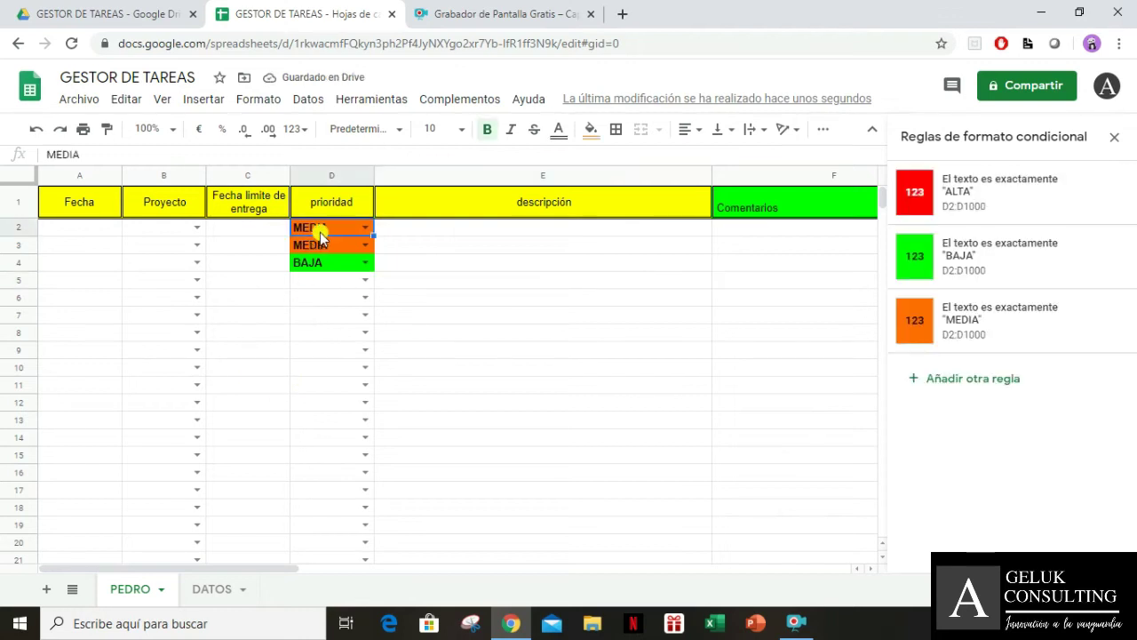
{"action": "key", "text": "Delete"}
{"action": "key", "text": "Down"}
{"action": "key", "text": "Delete"}
{"action": "key", "text": "Down"}
{"action": "key", "text": "Delete"}
{"action": "key", "text": "Down"}
{"action": "key", "text": "Up"}
{"action": "key", "text": "Up"}
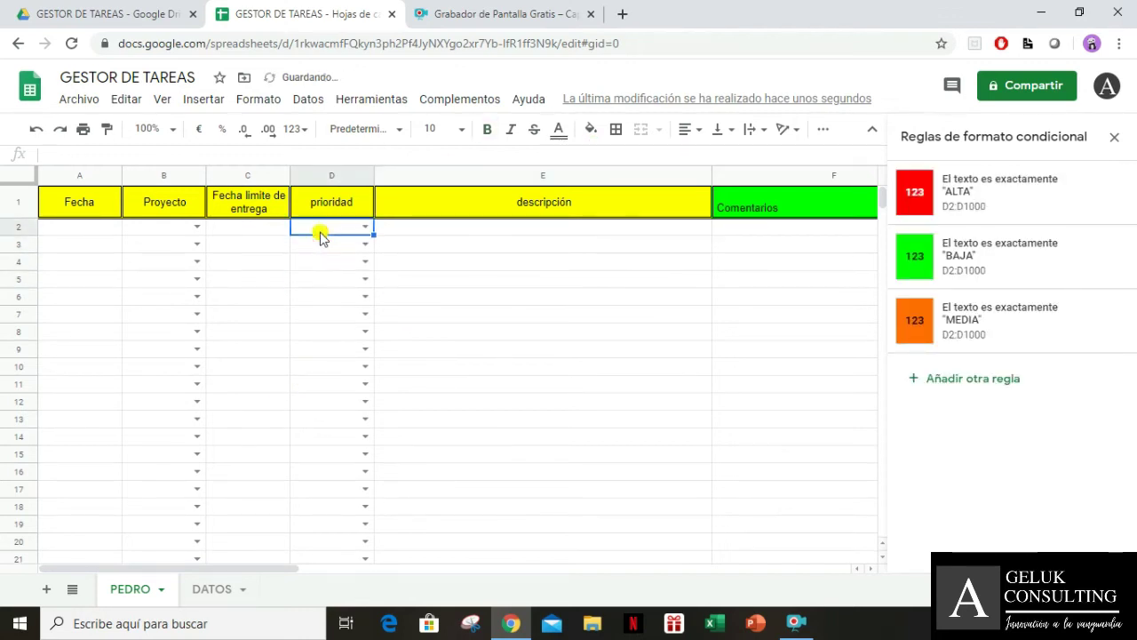
Select the header row from Fecha across to Archivos Adjuntos
{"action": "key", "text": "Up"}
{"action": "key", "text": "Up"}
{"action": "key", "text": "Right"}
{"action": "key", "text": "Right"}
{"action": "key", "text": "Right"}
{"action": "key", "text": "Right"}
{"action": "key", "text": "Right"}
{"action": "key", "text": "Left"}
{"action": "key", "text": "Left"}
{"action": "key", "text": "Left"}
{"action": "key", "text": "Left"}
{"action": "key", "text": "Left"}
{"action": "key", "text": "Left"}
{"action": "key", "text": "Left"}
{"action": "key", "text": "Left"}
{"action": "key", "text": "shift+Right"}
{"action": "key", "text": "shift+Right"}
{"action": "key", "text": "shift+Right"}
{"action": "key", "text": "shift+Right"}
{"action": "key", "text": "shift+Right"}
{"action": "key", "text": "shift+Right"}
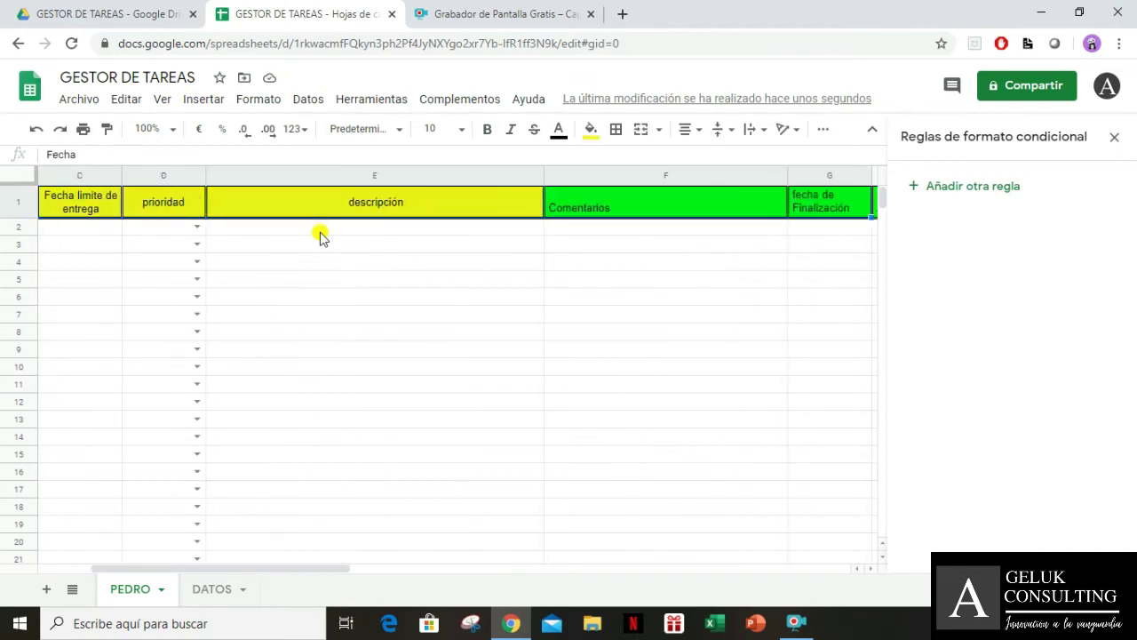
{"action": "key", "text": "shift+Right"}
Centre the header text horizontally, then vertically centre the Comentarios heading to Middle
{"action": "left_click", "coordinate": [691, 129]}
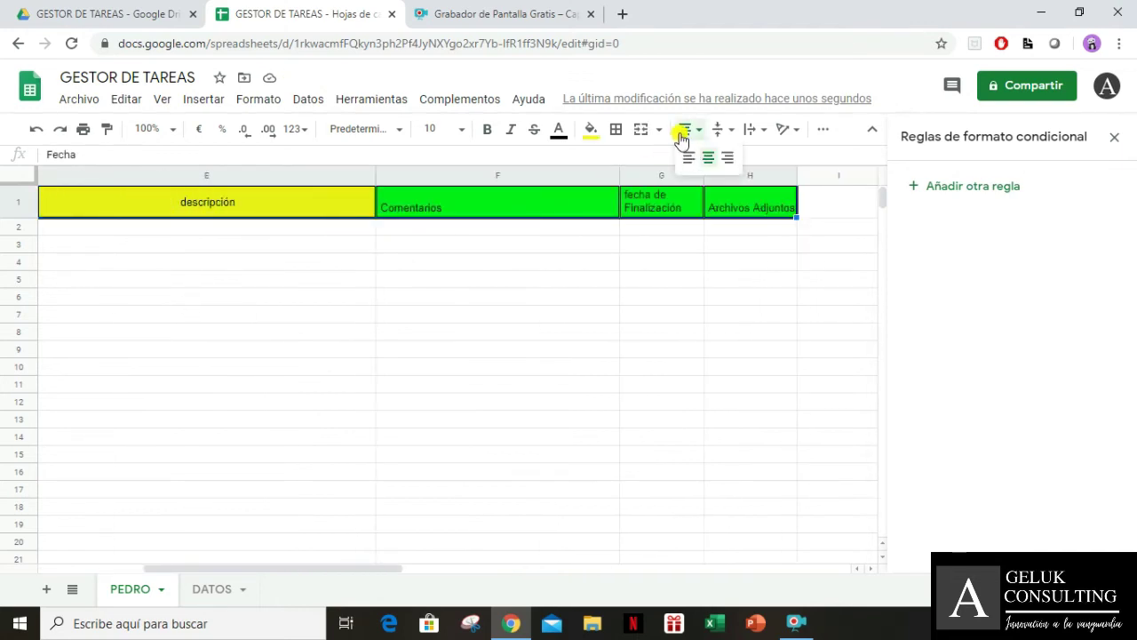
{"action": "left_click", "coordinate": [706, 158]}
{"action": "left_click", "coordinate": [680, 286]}
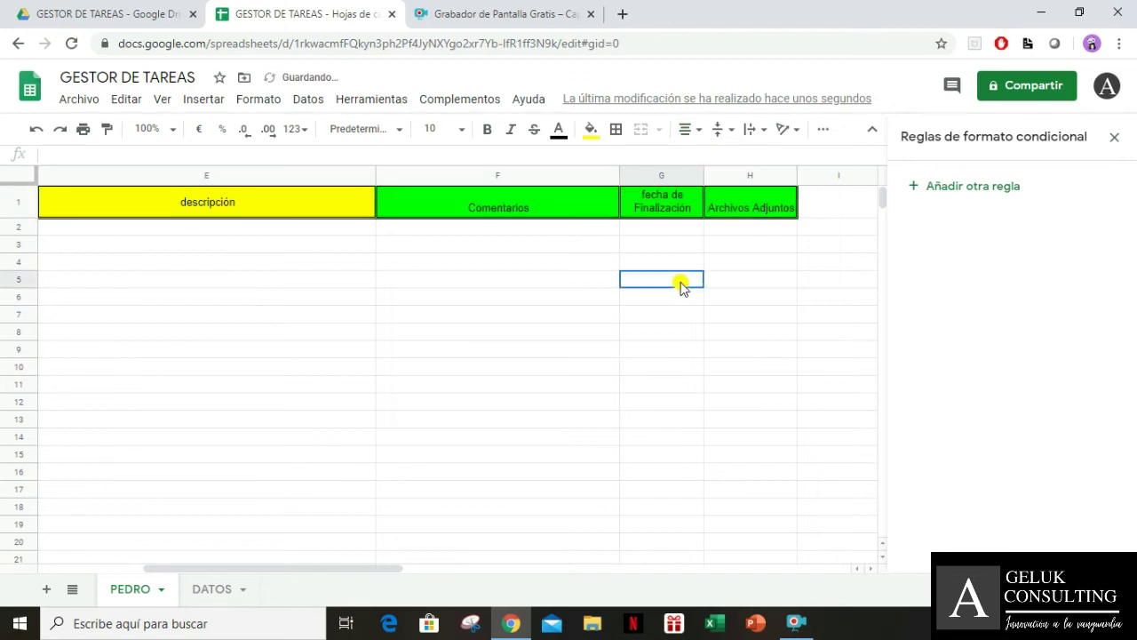
{"action": "left_click", "coordinate": [746, 208]}
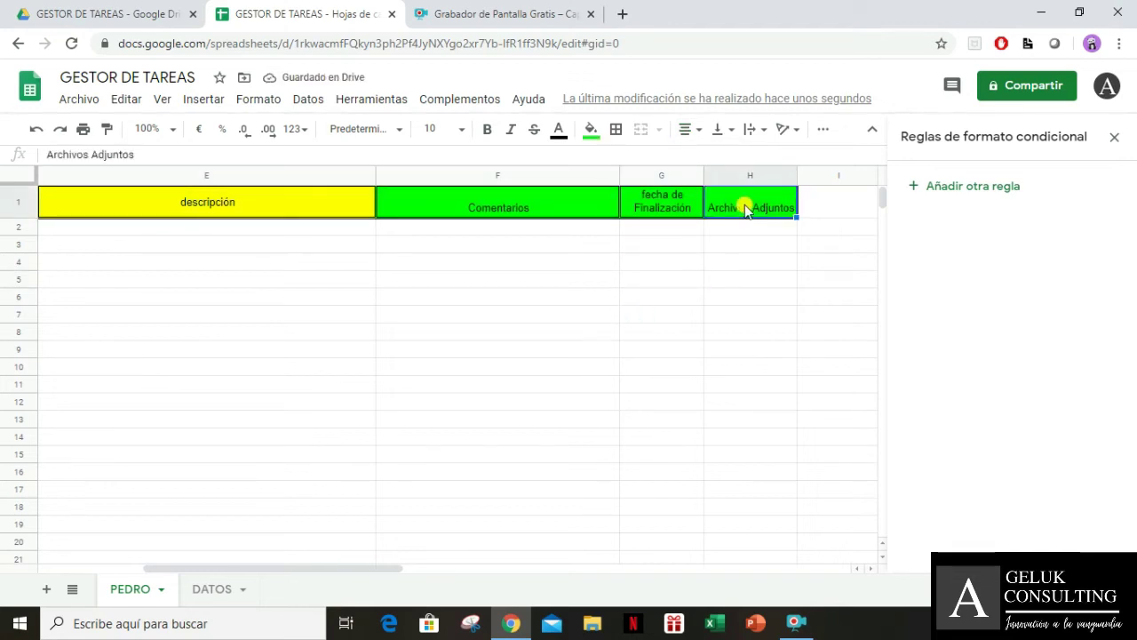
{"action": "scroll", "coordinate": [742, 204], "scroll_direction": "left", "scroll_amount": 4}
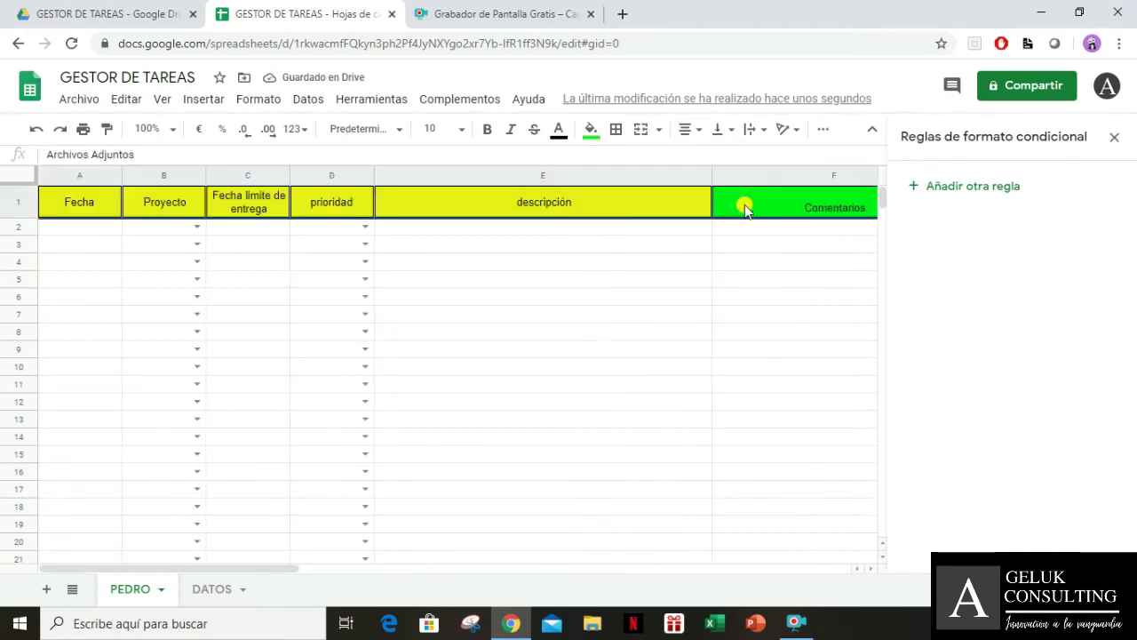
{"action": "left_click", "coordinate": [691, 130]}
{"action": "left_click", "coordinate": [717, 131]}
{"action": "left_click", "coordinate": [741, 159]}
{"action": "left_click", "coordinate": [723, 260]}
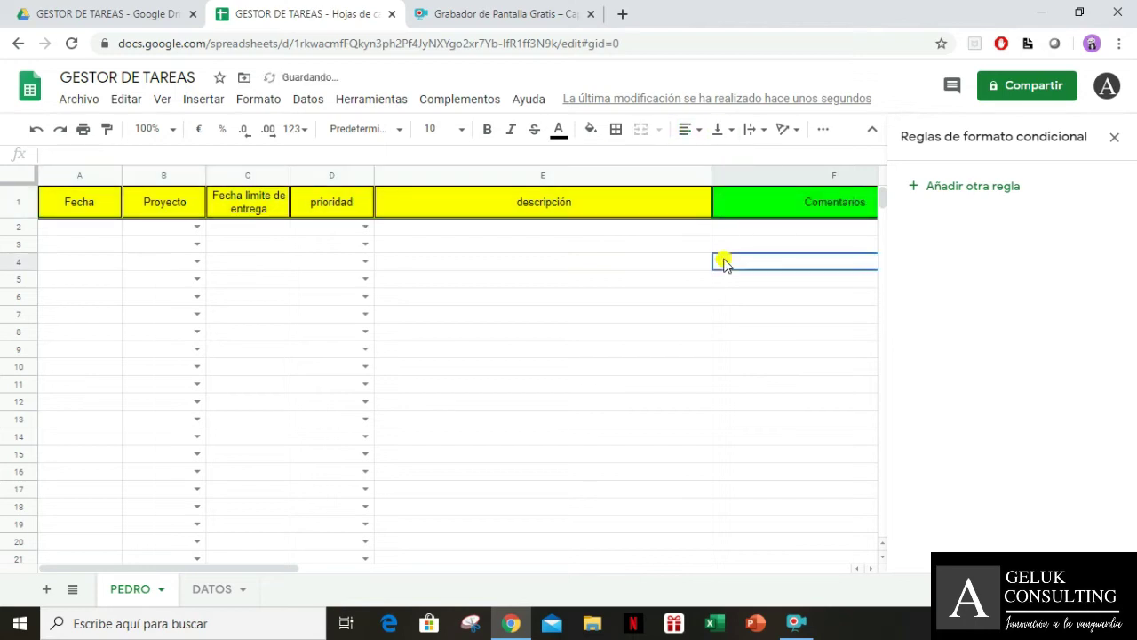
Close the Conditional format rules sidebar and review the headers back to Fecha
{"action": "left_click", "coordinate": [1112, 136]}
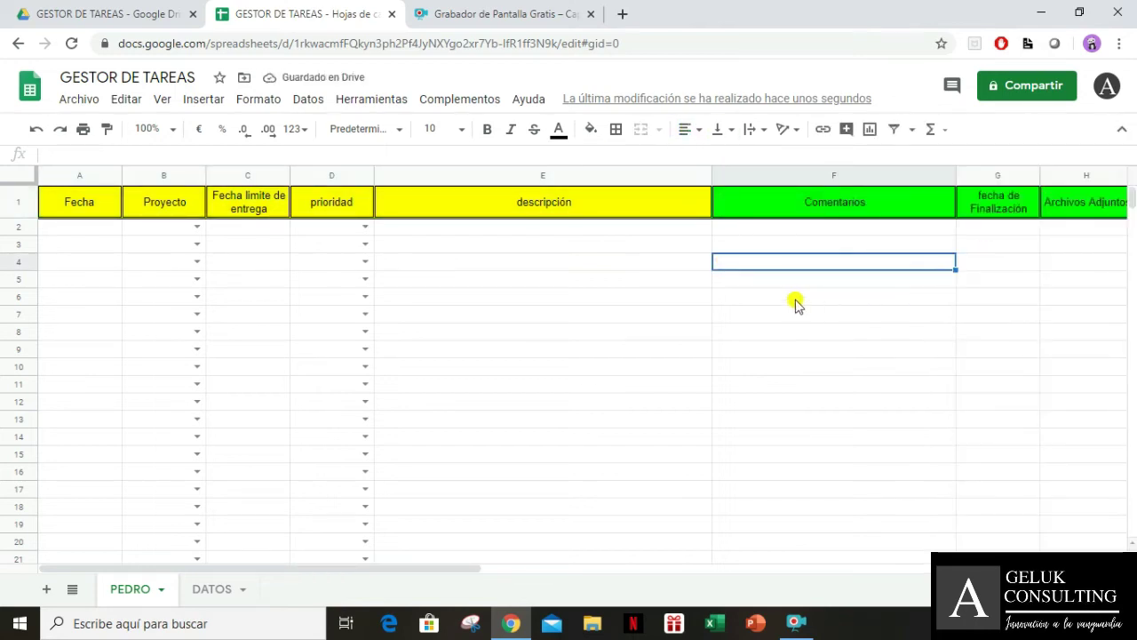
{"action": "key", "text": "Up"}
{"action": "key", "text": "Up"}
{"action": "key", "text": "Up"}
{"action": "key", "text": "Left"}
{"action": "key", "text": "Left"}
{"action": "key", "text": "Left"}
{"action": "key", "text": "Left"}
{"action": "key", "text": "Left"}
{"action": "key", "text": "Right"}
{"action": "key", "text": "Right"}
{"action": "key", "text": "Right"}
{"action": "key", "text": "Right"}
{"action": "key", "text": "Right"}
{"action": "key", "text": "Right"}
{"action": "key", "text": "Right"}
{"action": "key", "text": "Right"}
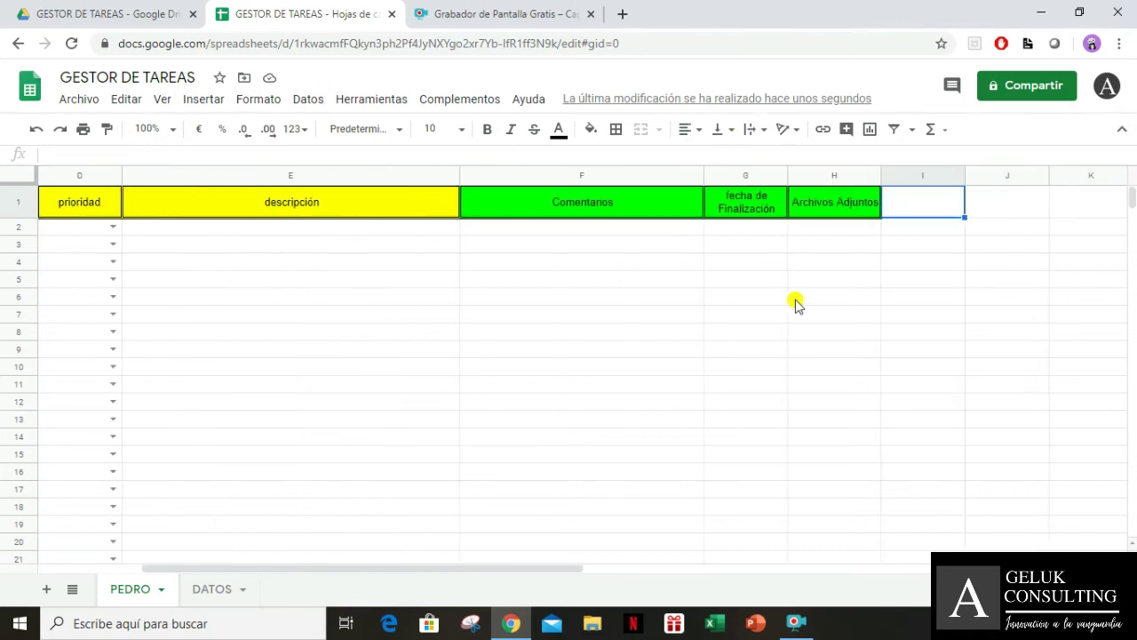
{"action": "key", "text": "Home"}
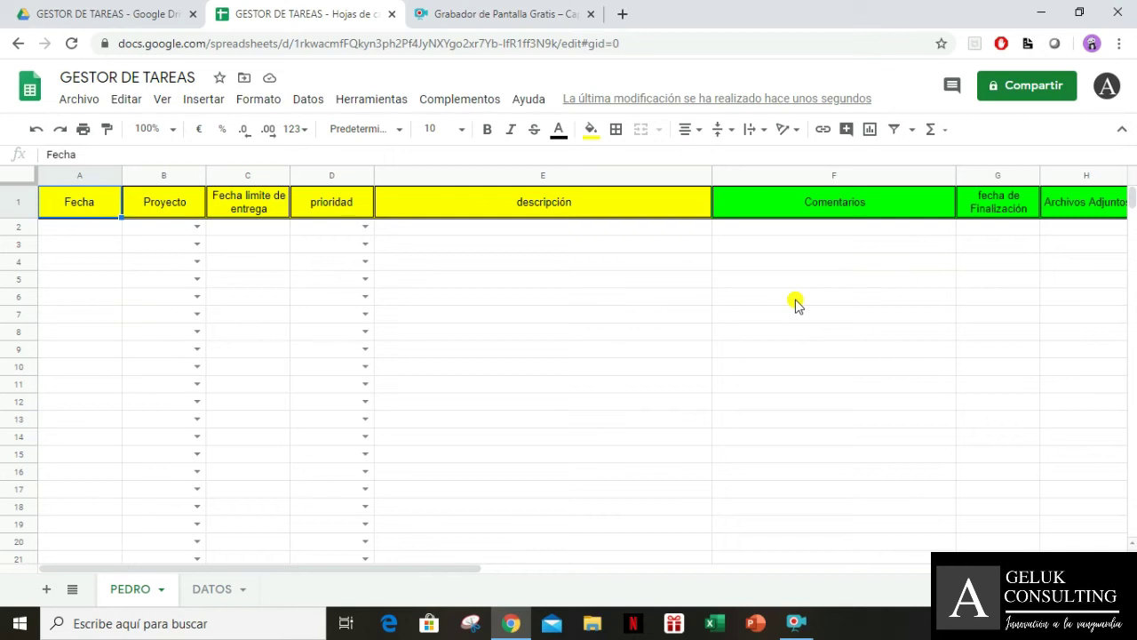
Duplicate the PEDRO tab and rename 'Copia de PEDRO' to MARIA
{"action": "right_click", "coordinate": [123, 594]}
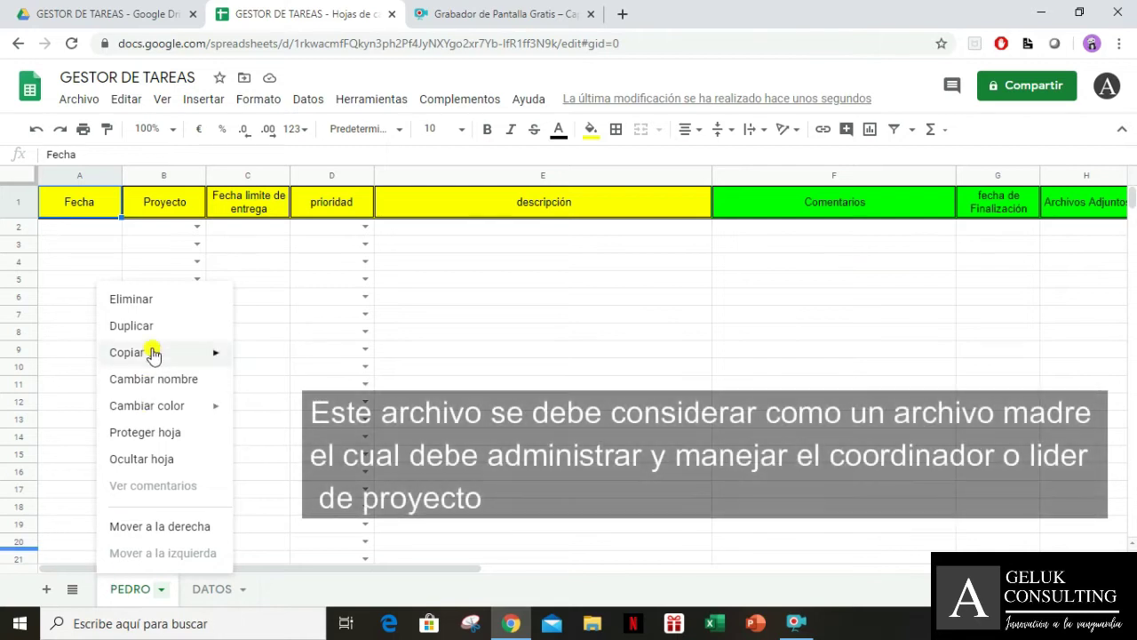
{"action": "left_click", "coordinate": [161, 327]}
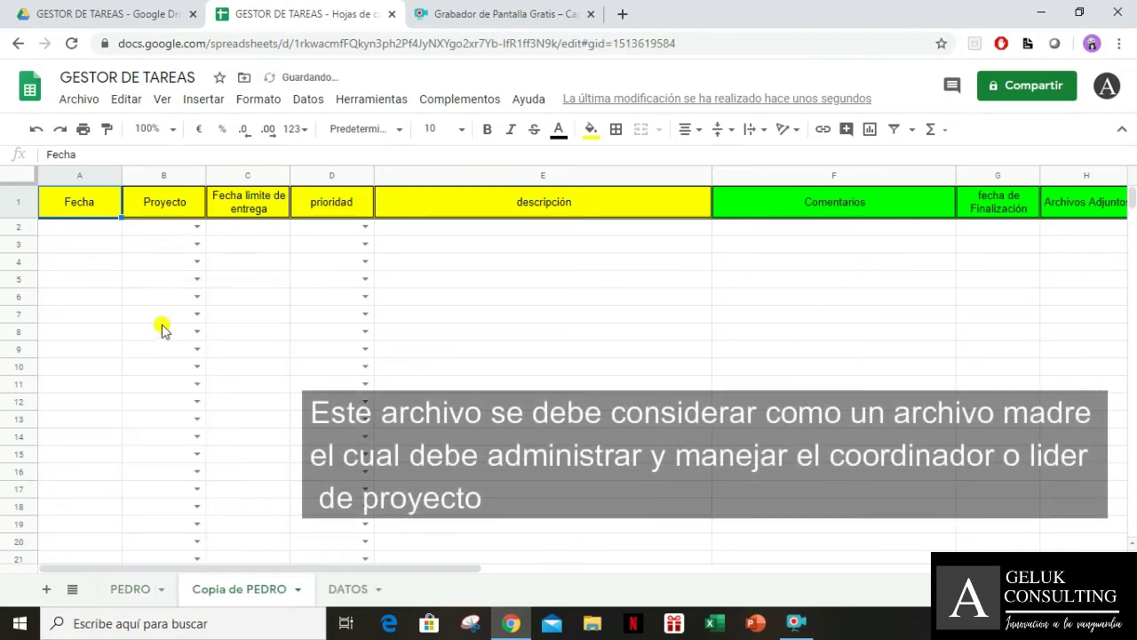
{"action": "double_click", "coordinate": [236, 591]}
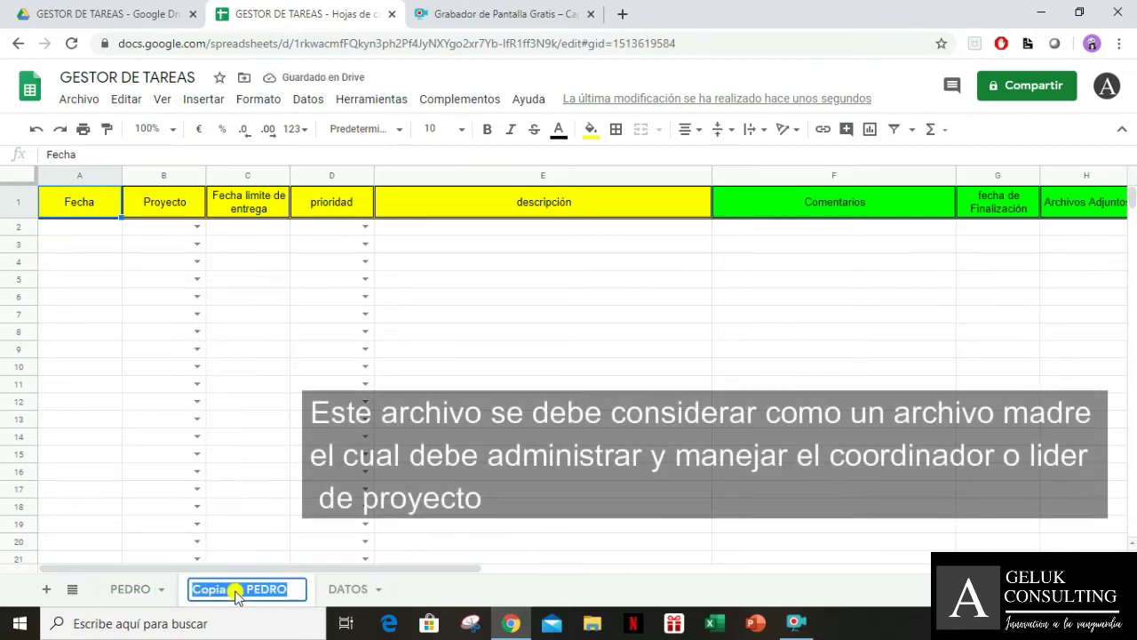
{"action": "type", "text": "MARIA"}
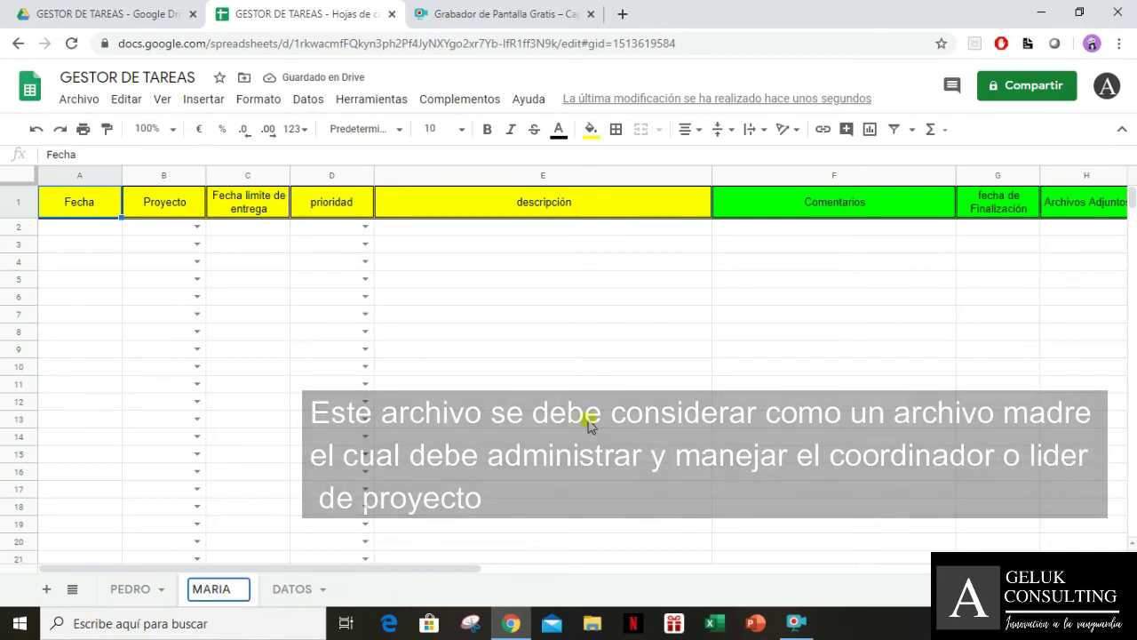
{"action": "left_click", "coordinate": [591, 425]}
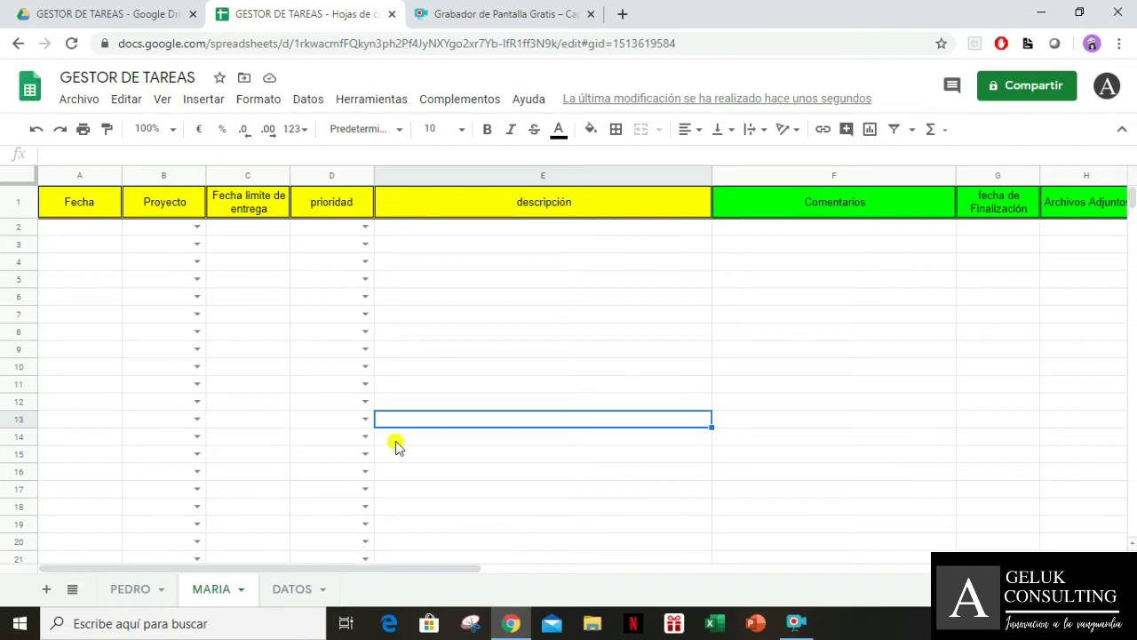
Hide the DATOS sheet with Ocultar hoja
{"action": "left_click", "coordinate": [452, 363]}
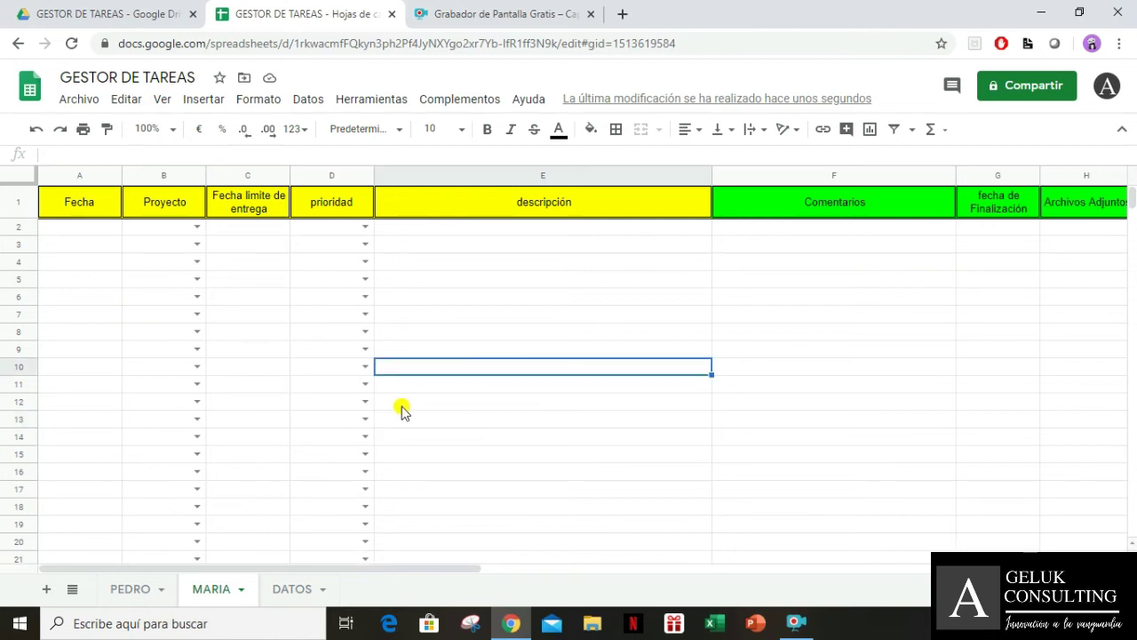
{"action": "left_click", "coordinate": [294, 589]}
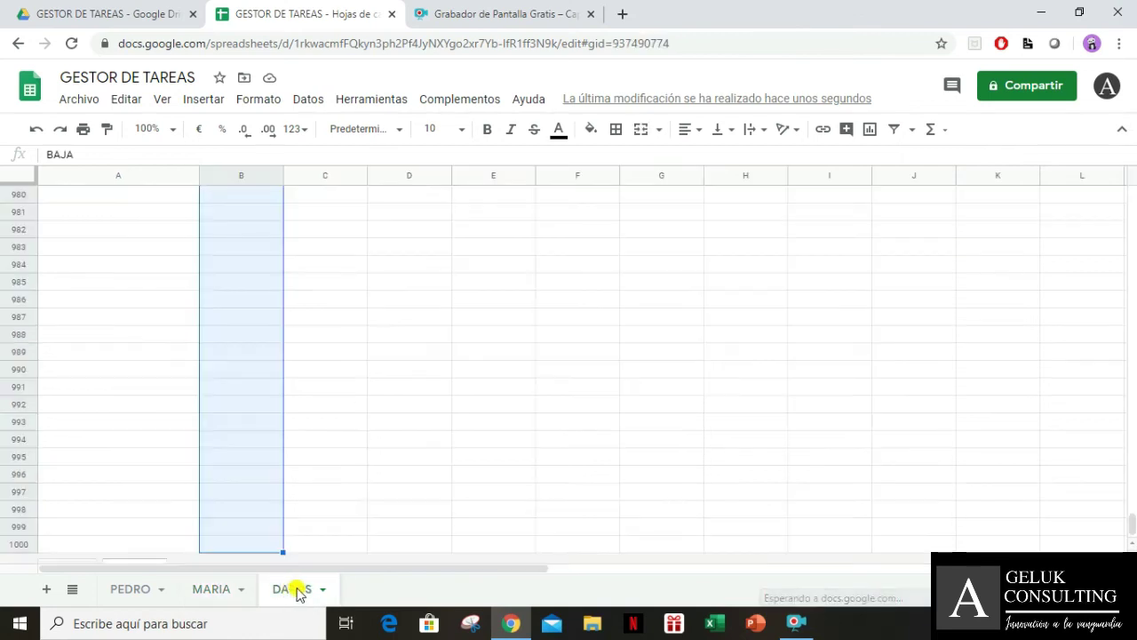
{"action": "right_click", "coordinate": [296, 592]}
{"action": "left_click", "coordinate": [318, 459]}
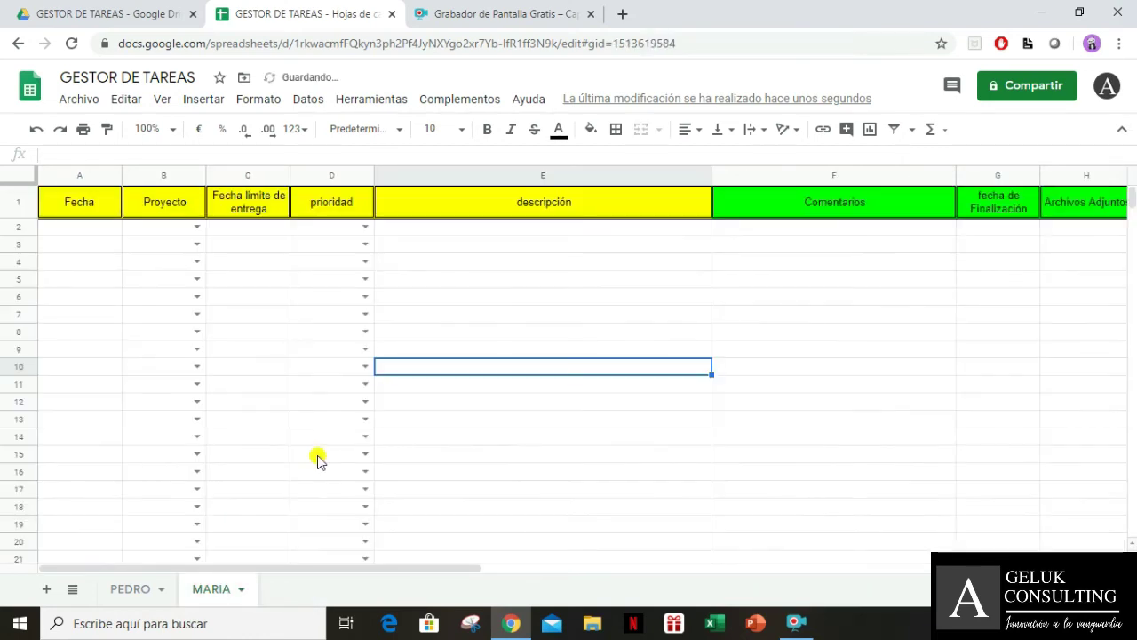
Check the remaining PEDRO and MARIA sheet tabs
{"action": "left_click", "coordinate": [82, 213]}
{"action": "left_click", "coordinate": [138, 311]}
{"action": "left_click", "coordinate": [67, 239]}
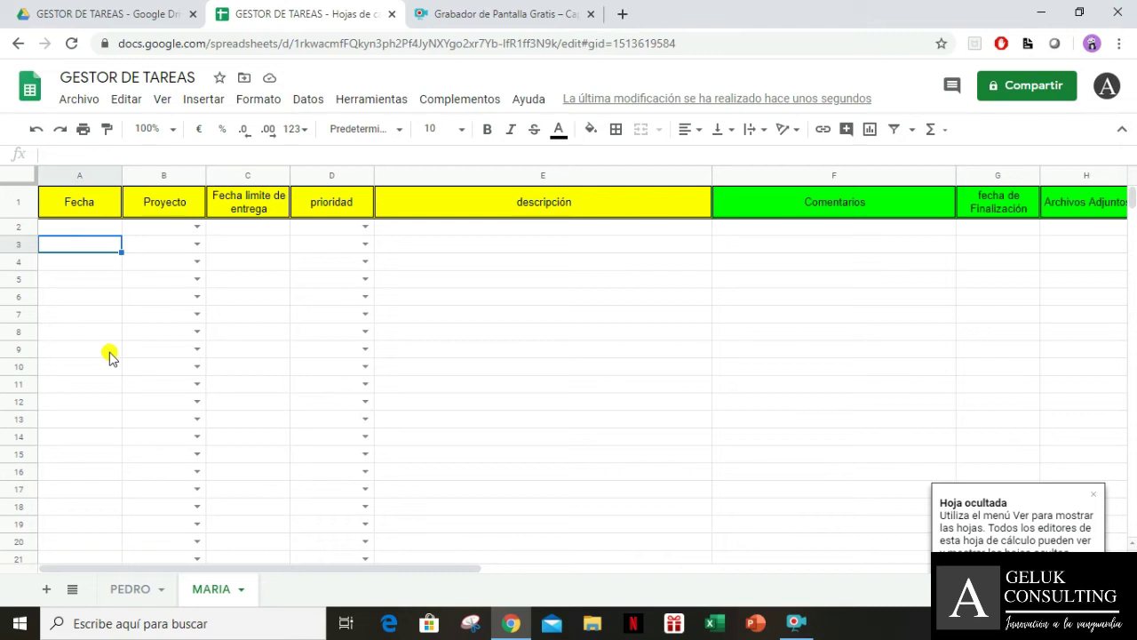
{"action": "left_click", "coordinate": [395, 302]}
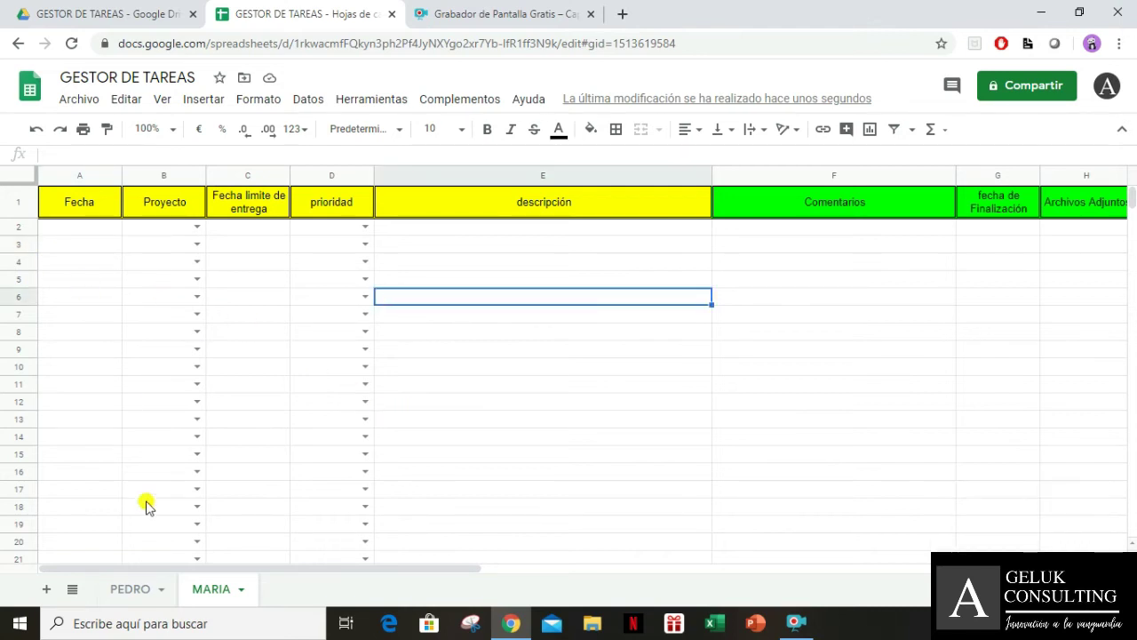
{"action": "left_click", "coordinate": [131, 597]}
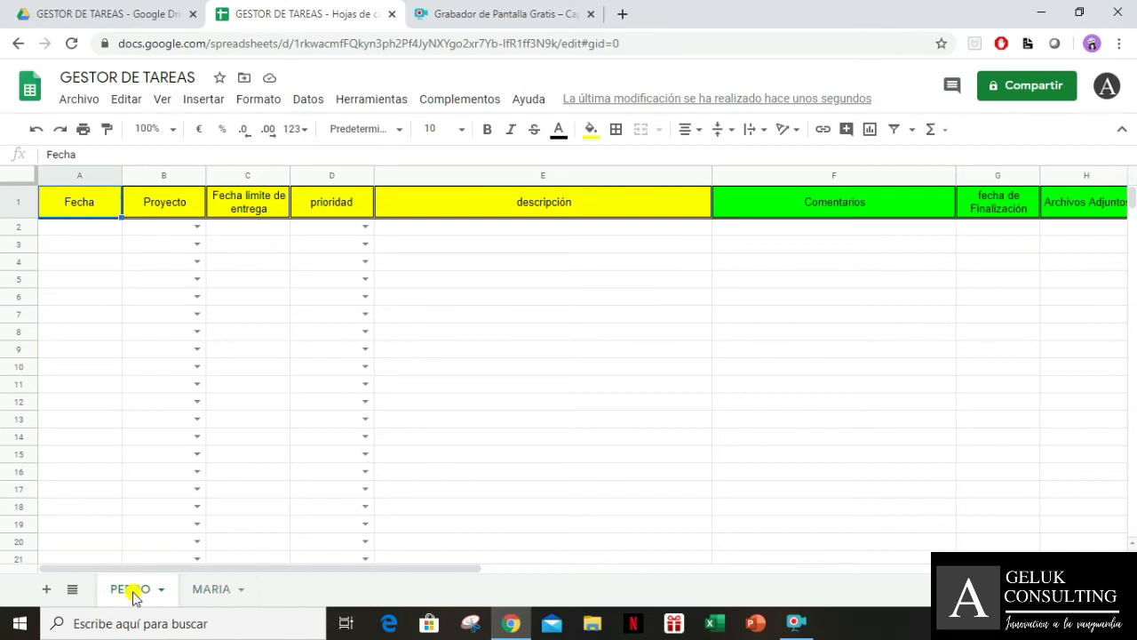
{"action": "left_click", "coordinate": [206, 597]}
{"action": "left_click", "coordinate": [323, 436]}
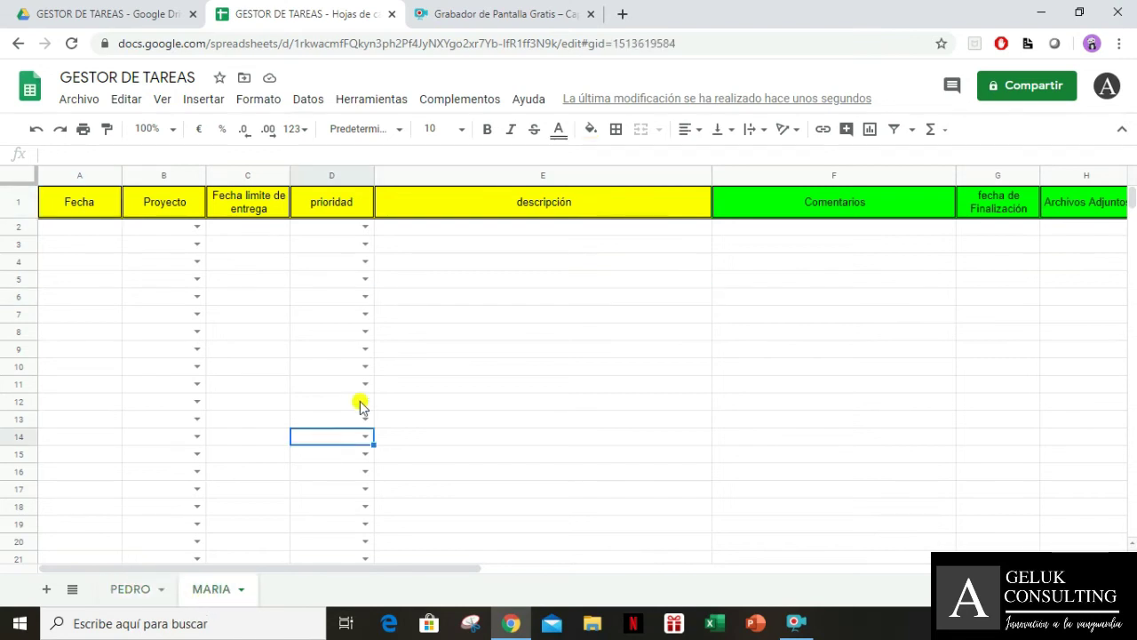
{"action": "left_click", "coordinate": [548, 316]}
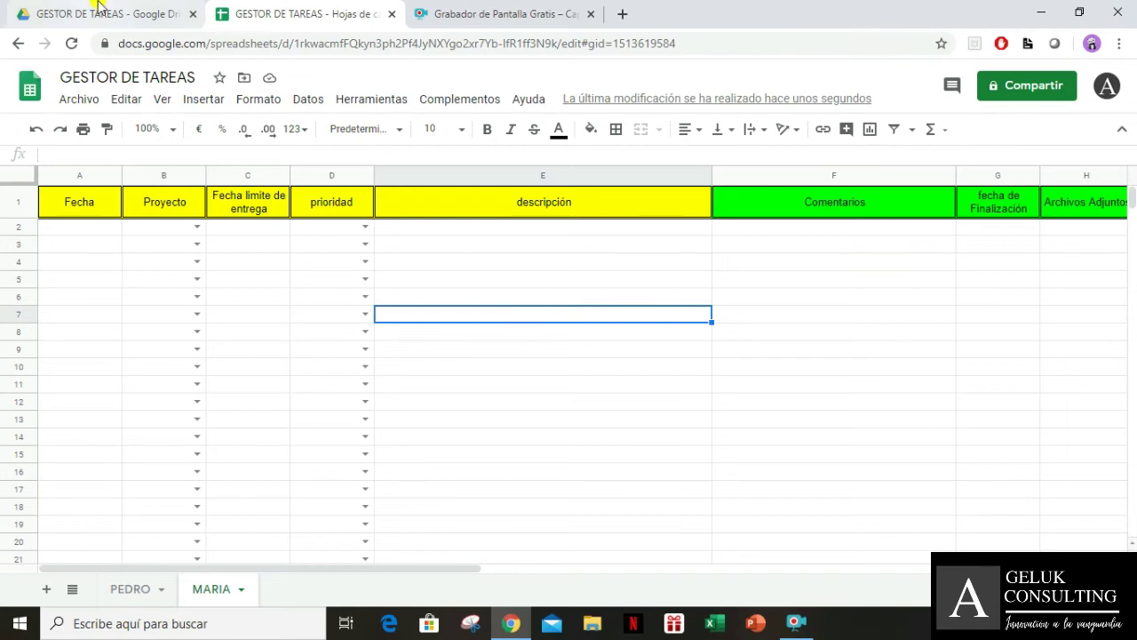
Append ' - MATRIZ' to make the title 'GESTOR DE TAREAS - MATRIZ', then return to Drive
{"action": "left_click", "coordinate": [99, 11]}
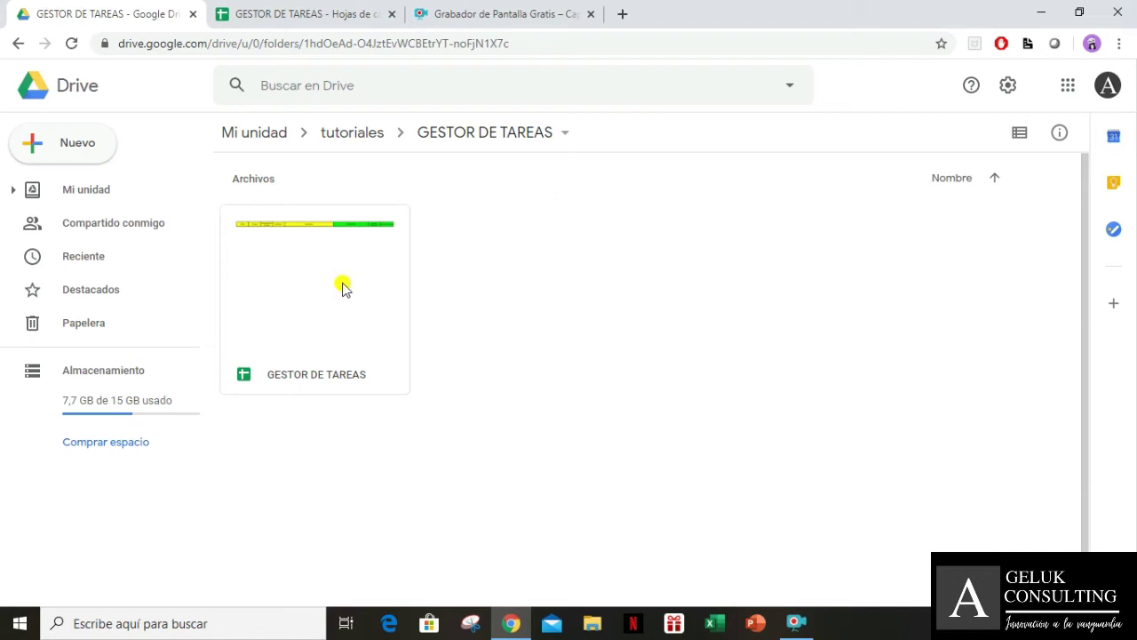
{"action": "left_click", "coordinate": [330, 17]}
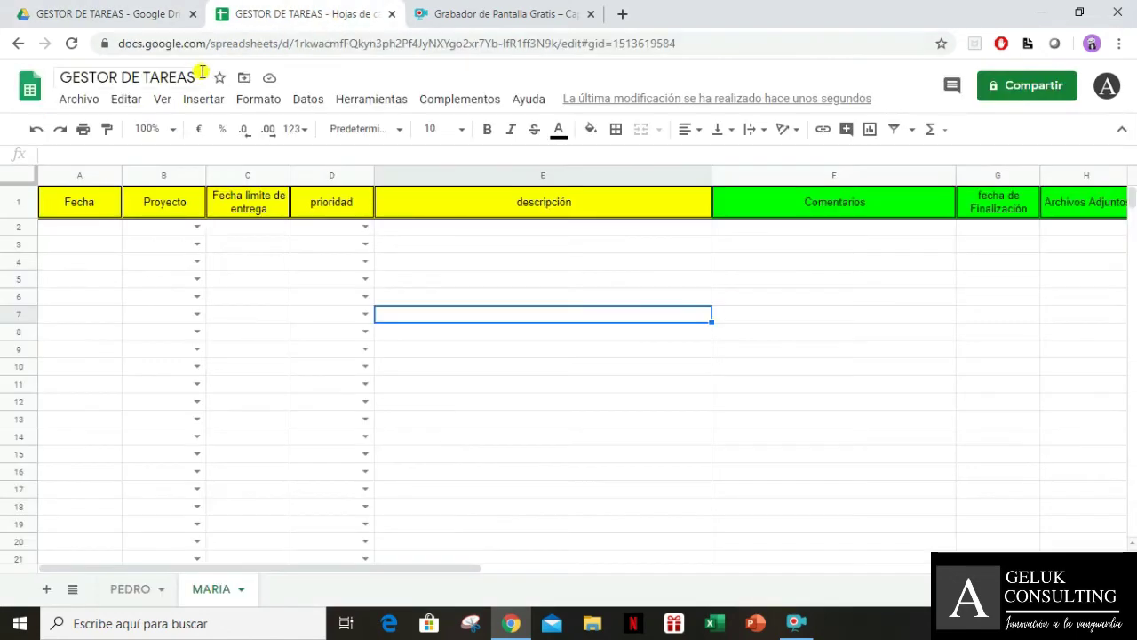
{"action": "type", "text": "- MATRIZ"}
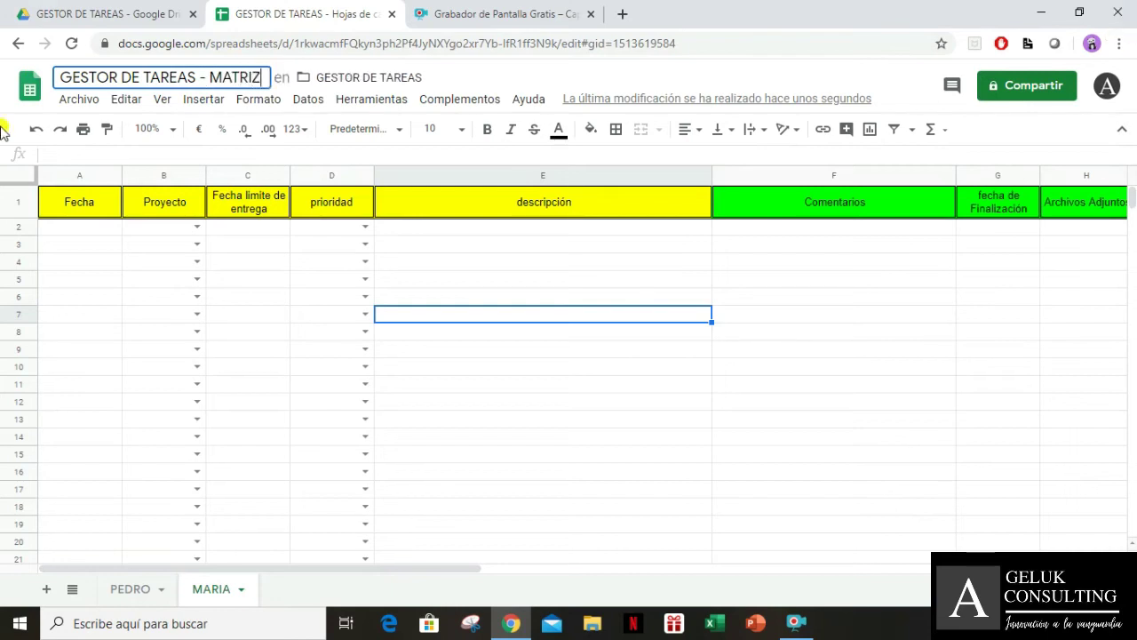
{"action": "left_click", "coordinate": [505, 300]}
{"action": "left_click", "coordinate": [300, 263]}
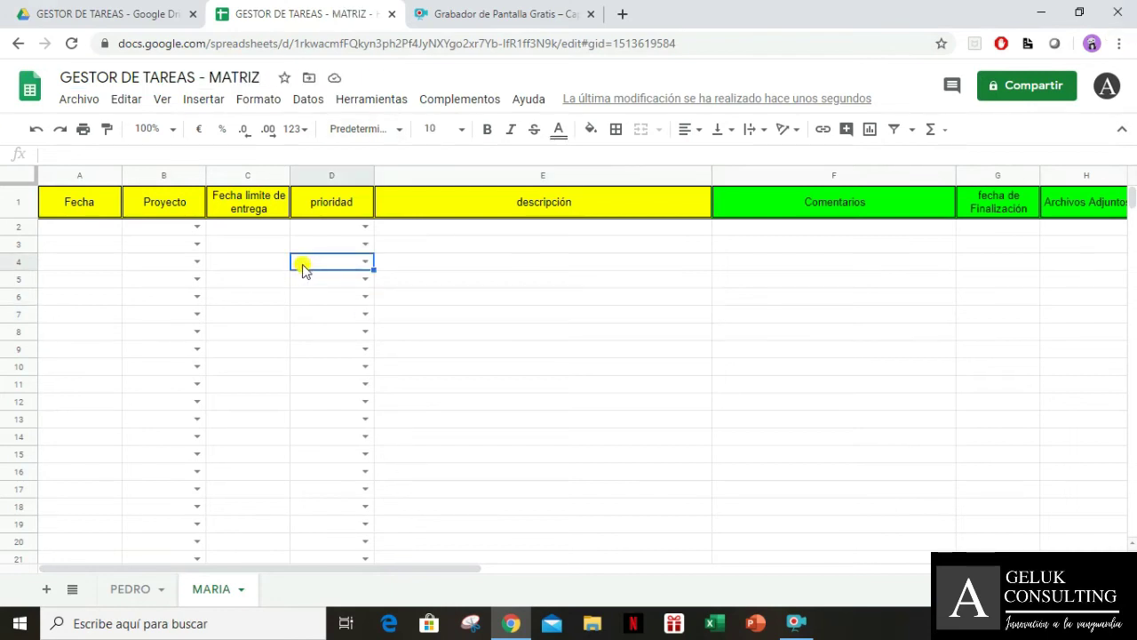
{"action": "left_click", "coordinate": [89, 5]}
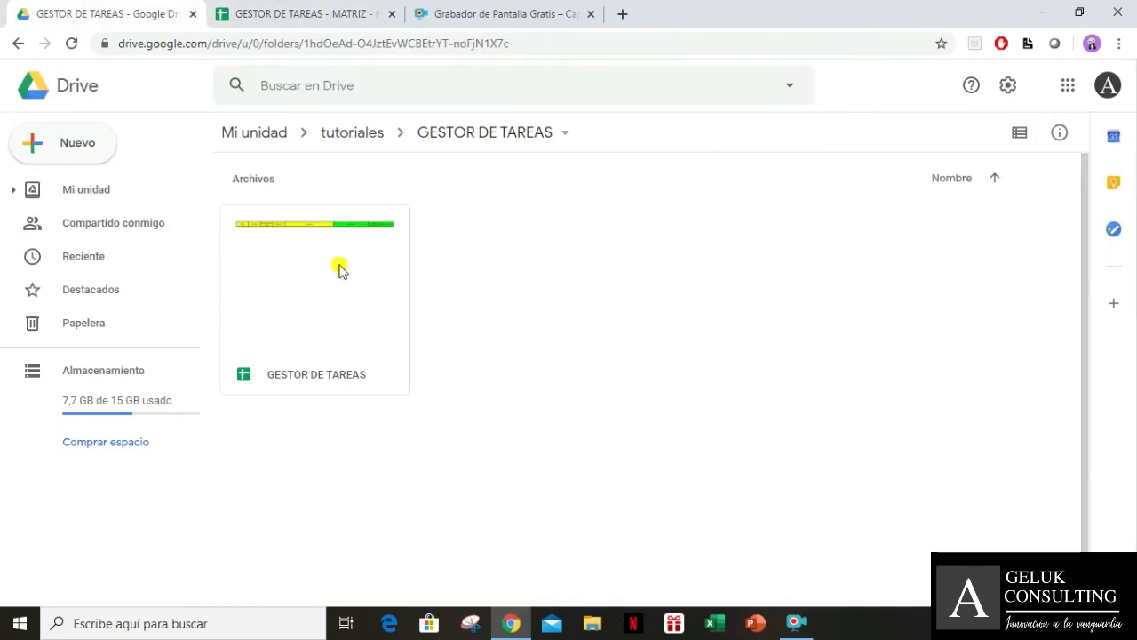
Make a copy of the GESTOR DE TAREAS - MATRIZ file with Hacer una copia
{"action": "left_click", "coordinate": [380, 295]}
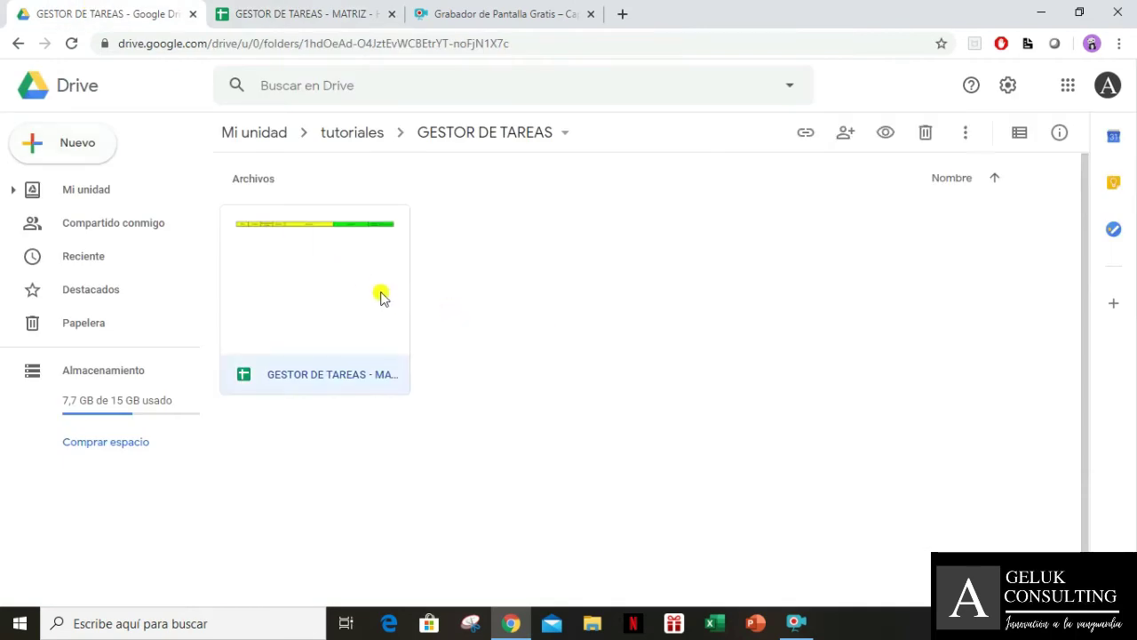
{"action": "right_click", "coordinate": [380, 296]}
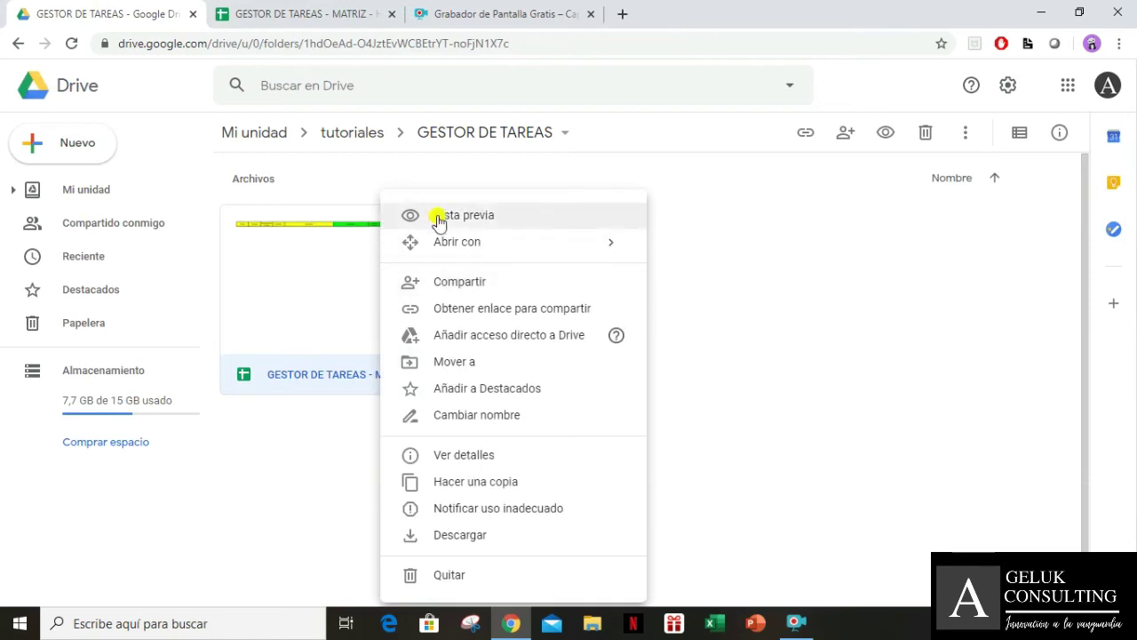
{"action": "left_click", "coordinate": [491, 486]}
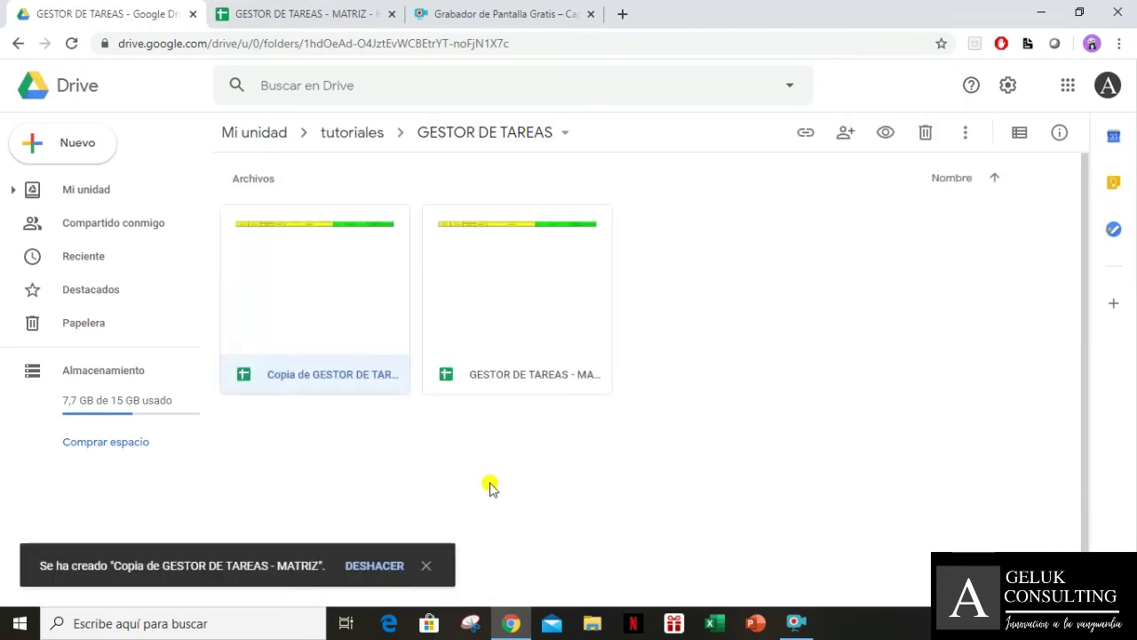
Rename the copy to PEDRO and open it
{"action": "right_click", "coordinate": [343, 326]}
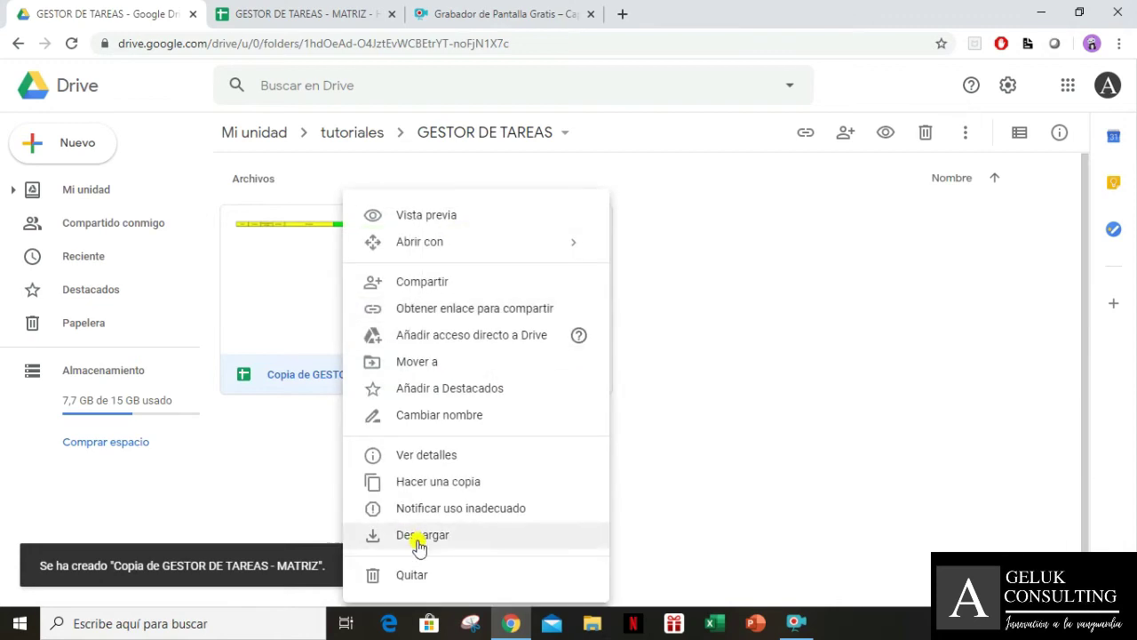
{"action": "left_click", "coordinate": [447, 419]}
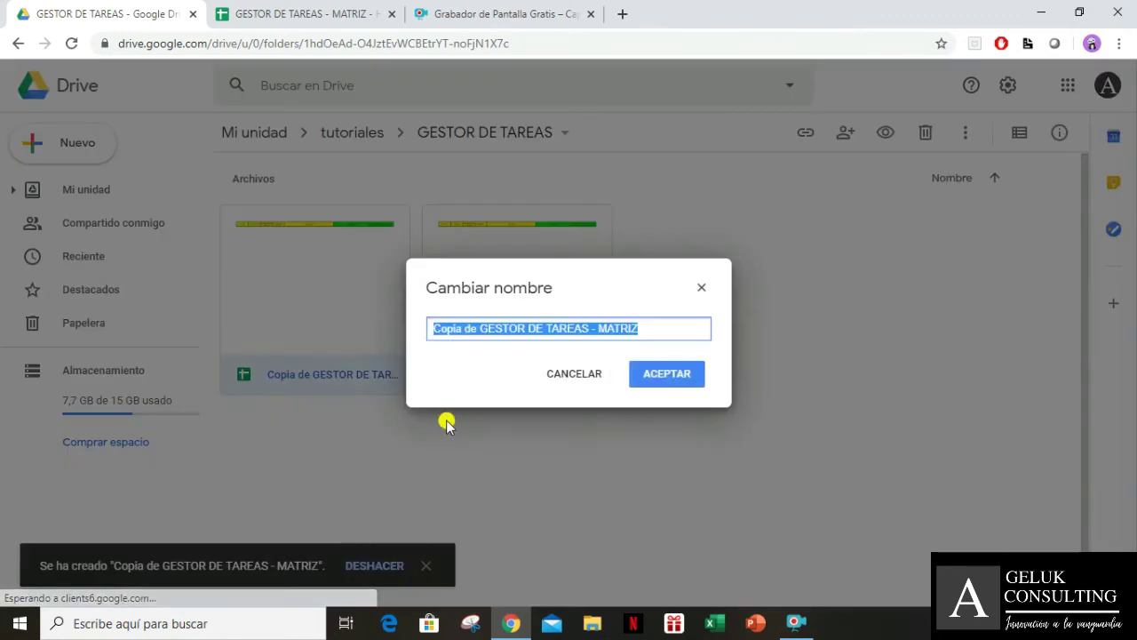
{"action": "type", "text": "PEDRO"}
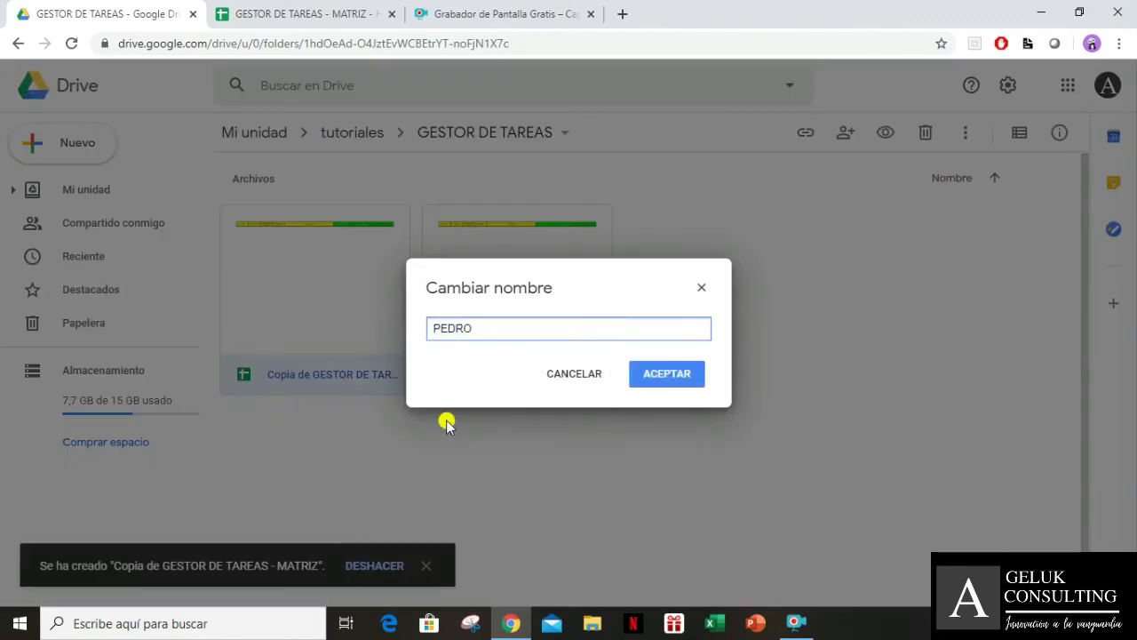
{"action": "left_click", "coordinate": [648, 376]}
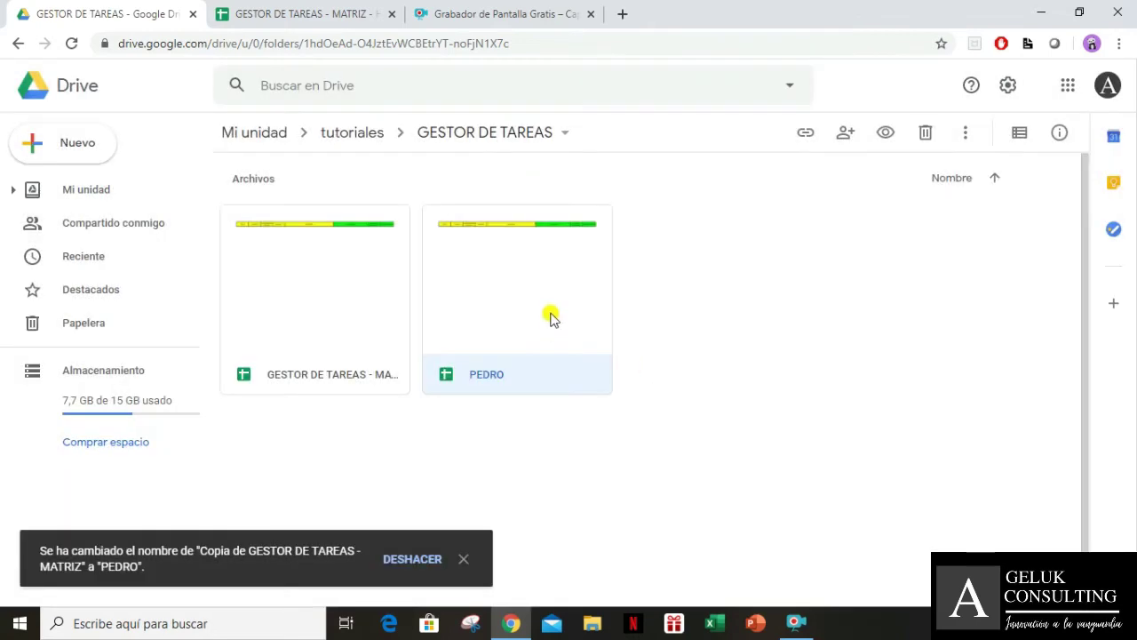
{"action": "double_click", "coordinate": [551, 316]}
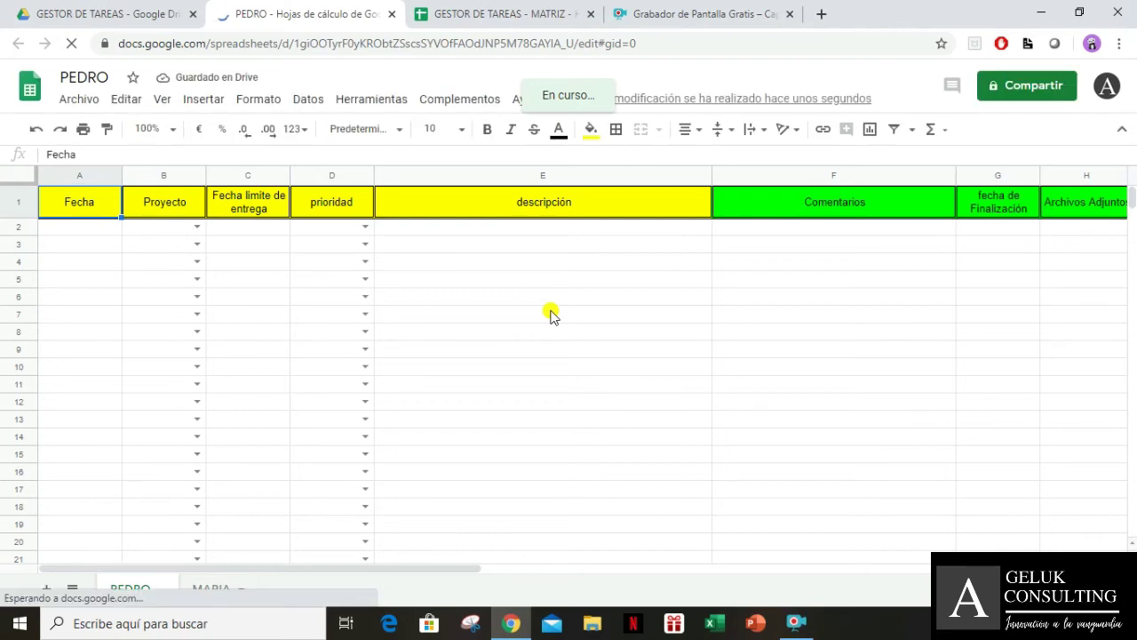
Delete the MARIA sheet from the PEDRO file, confirm with Aceptar, and select B2
{"action": "left_click", "coordinate": [260, 302]}
{"action": "left_click", "coordinate": [208, 595]}
{"action": "left_click", "coordinate": [207, 595]}
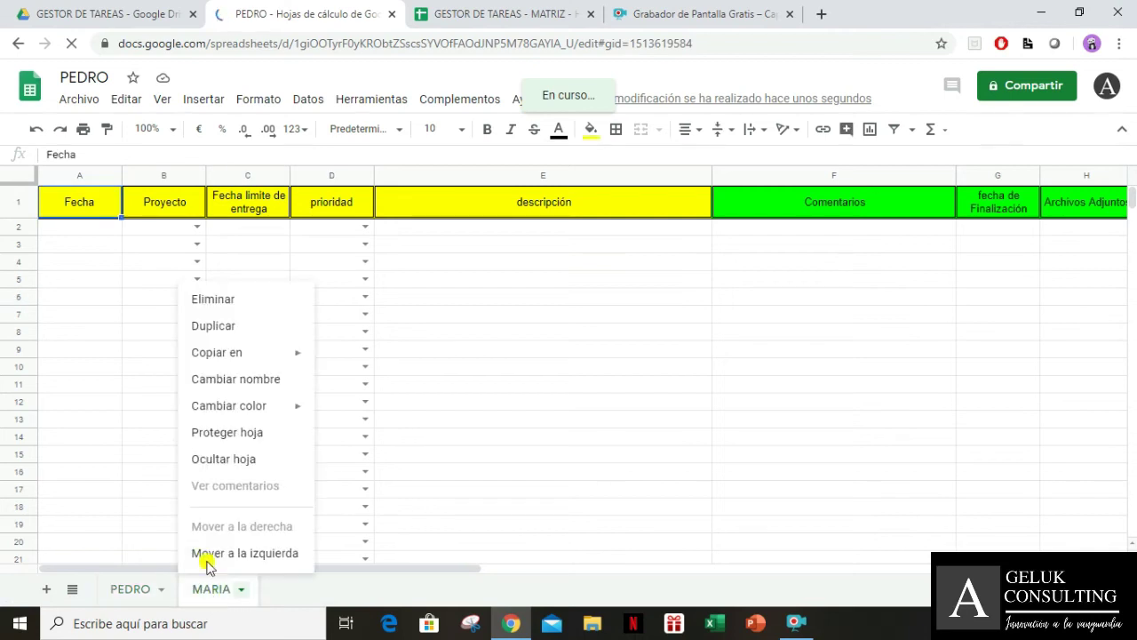
{"action": "left_click", "coordinate": [248, 304]}
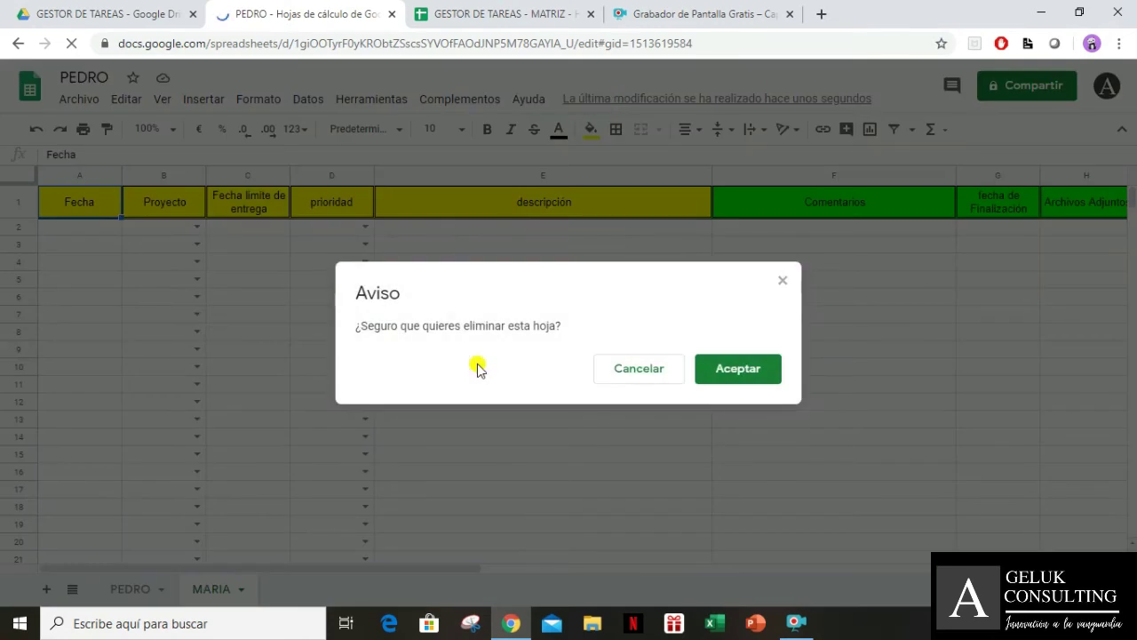
{"action": "left_click", "coordinate": [738, 373]}
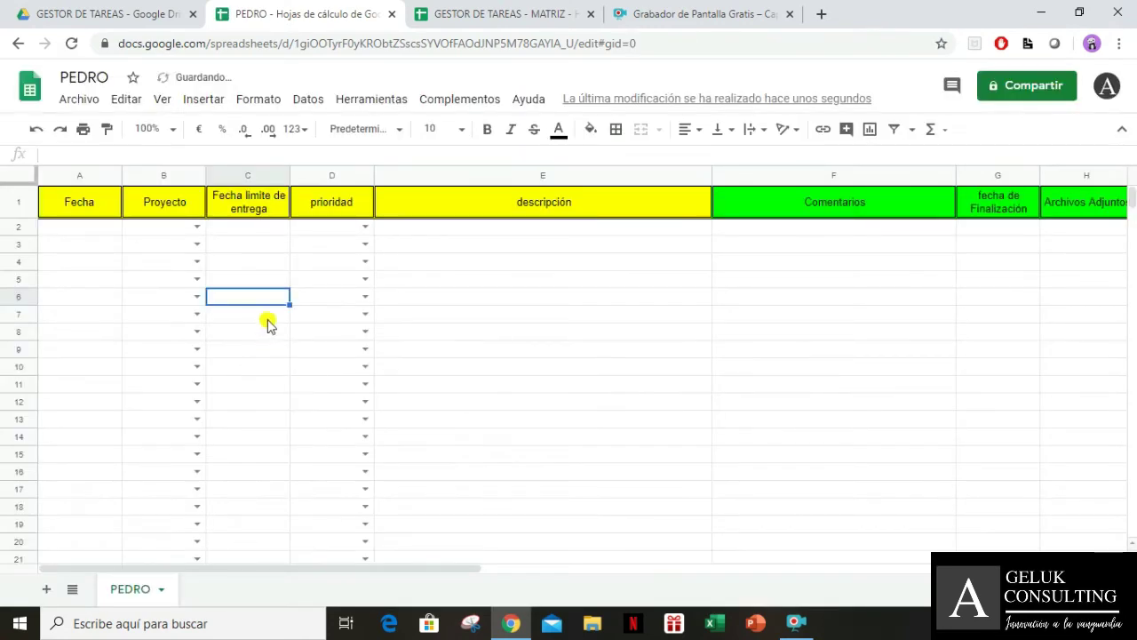
{"action": "left_click", "coordinate": [266, 332]}
{"action": "left_click", "coordinate": [170, 228]}
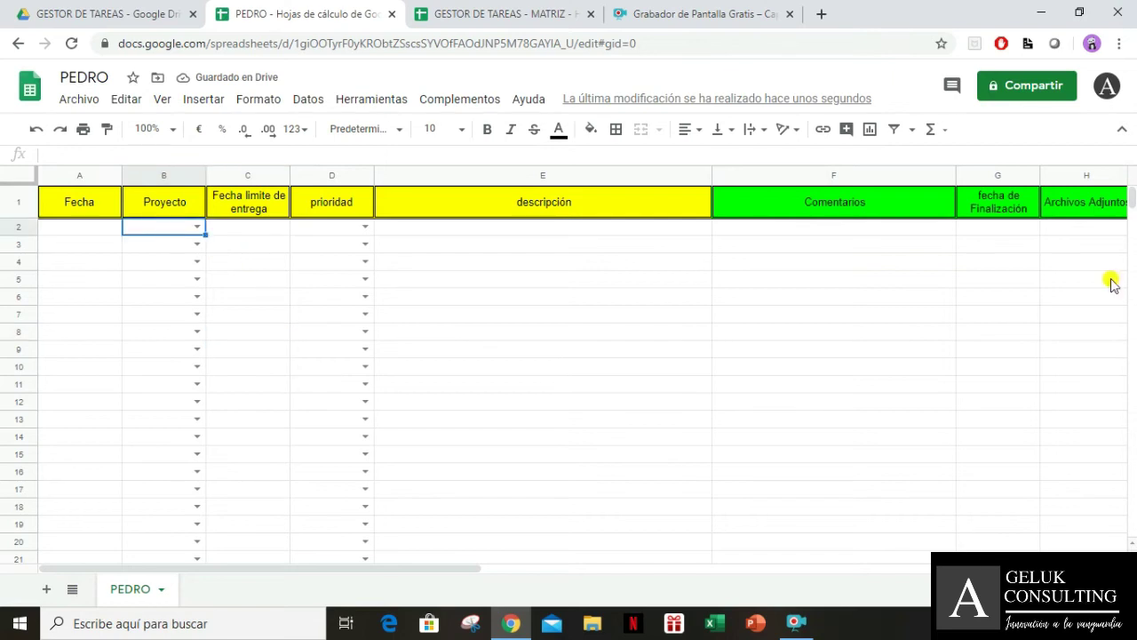
Remove the dropdown validation from the Proyecto cells B2:B1000
{"action": "key", "text": "ctrl+shift+Down"}
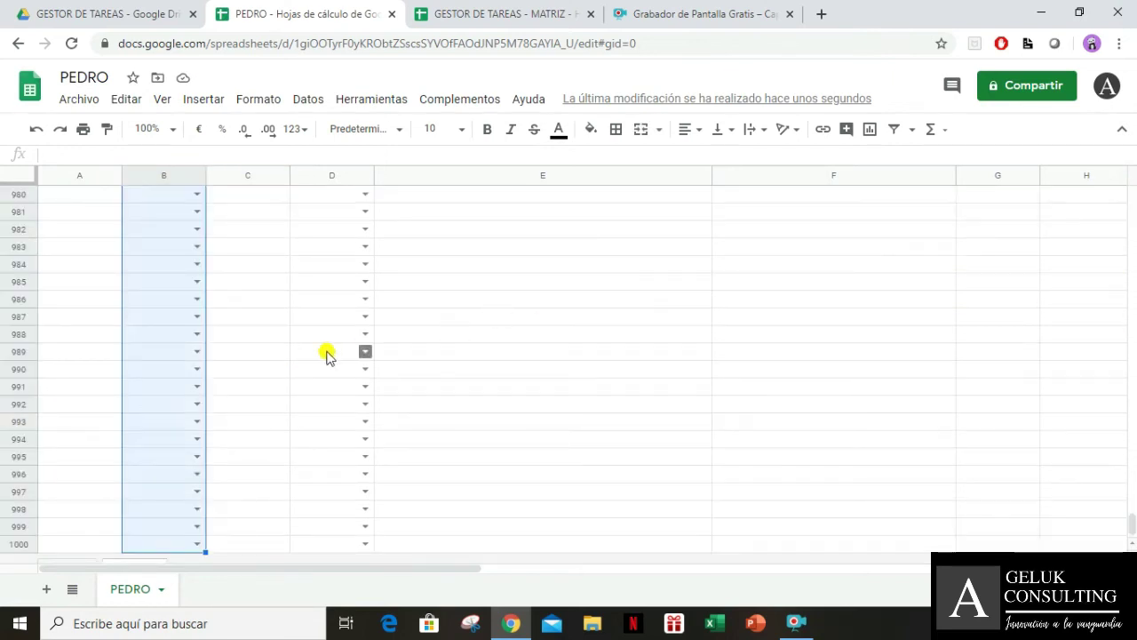
{"action": "left_click", "coordinate": [301, 103]}
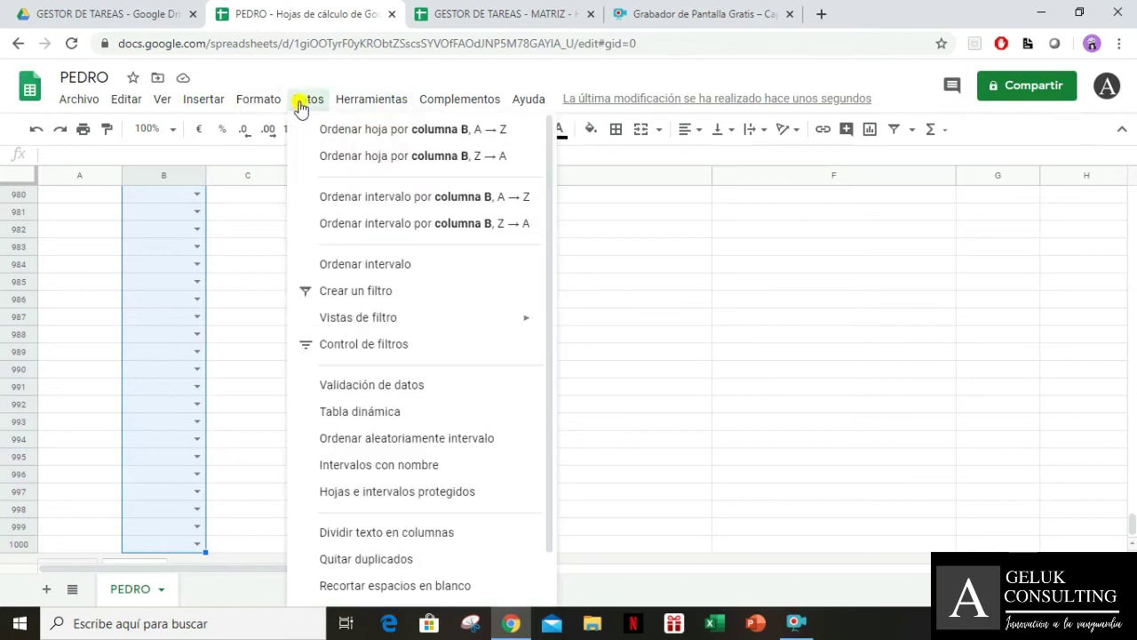
{"action": "left_click", "coordinate": [404, 384]}
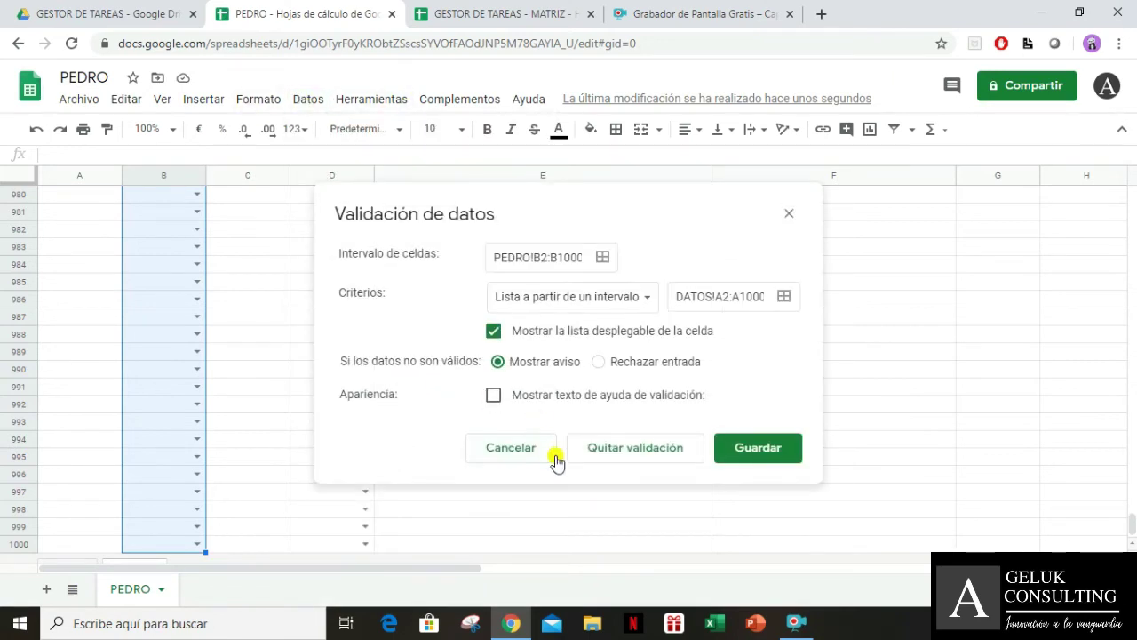
{"action": "left_click", "coordinate": [644, 454]}
Remove the dropdown validation from the prioridad cells D2:D1000 and return to D2
{"action": "left_click", "coordinate": [326, 402]}
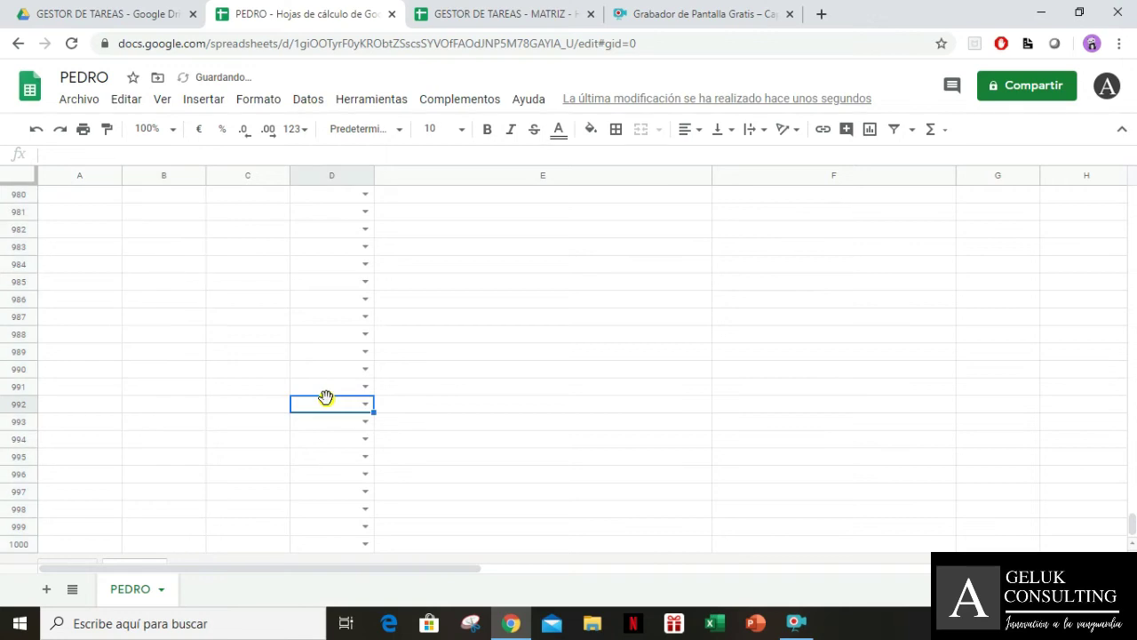
{"action": "key", "text": "ctrl+Up"}
{"action": "key", "text": "Down"}
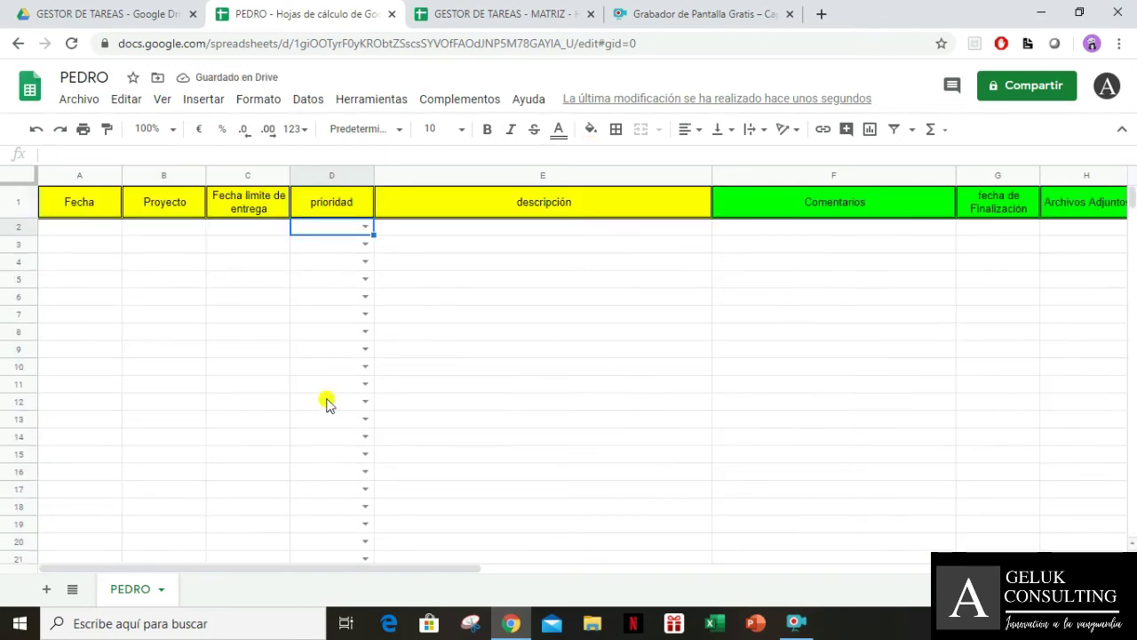
{"action": "key", "text": "ctrl+shift+Down"}
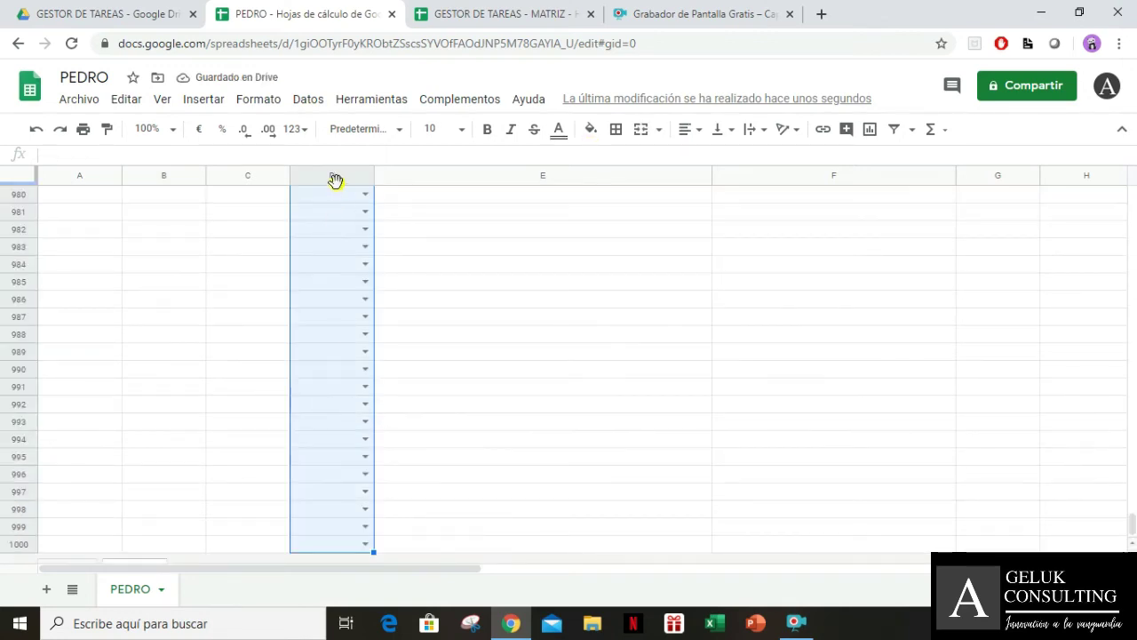
{"action": "left_click", "coordinate": [301, 100]}
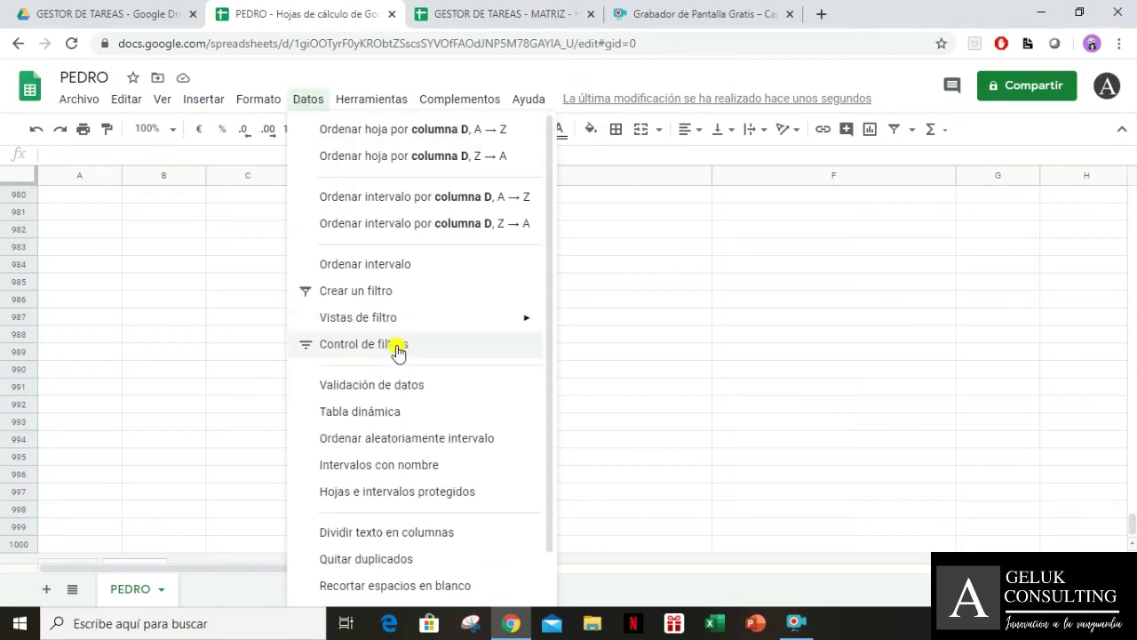
{"action": "left_click", "coordinate": [401, 388]}
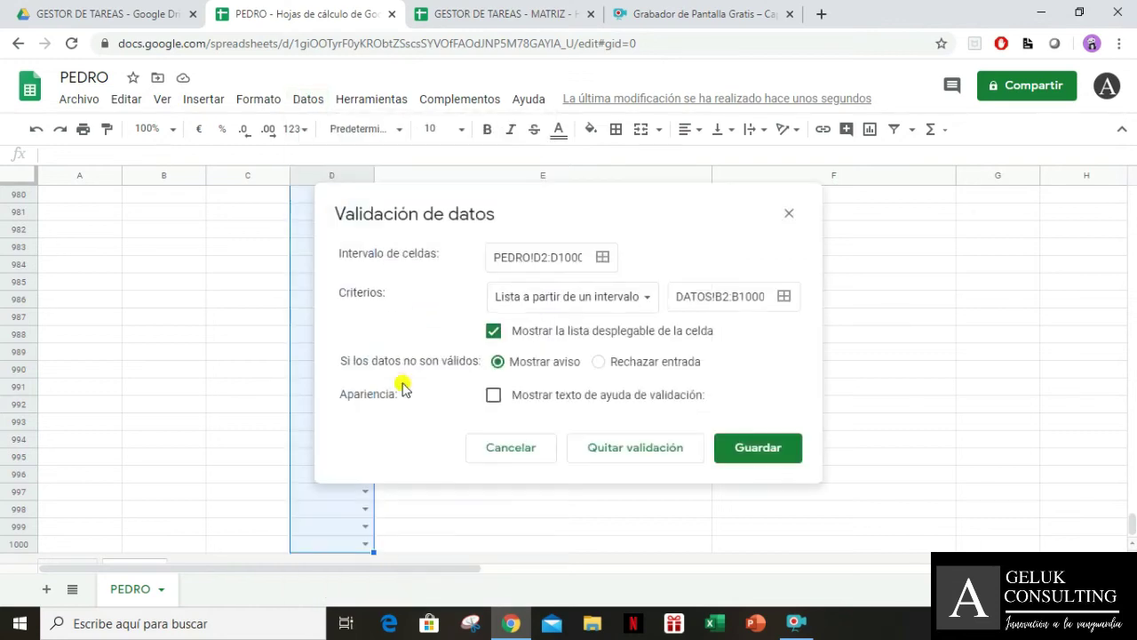
{"action": "left_click", "coordinate": [619, 455]}
{"action": "left_click", "coordinate": [347, 425]}
{"action": "key", "text": "ctrl+Up"}
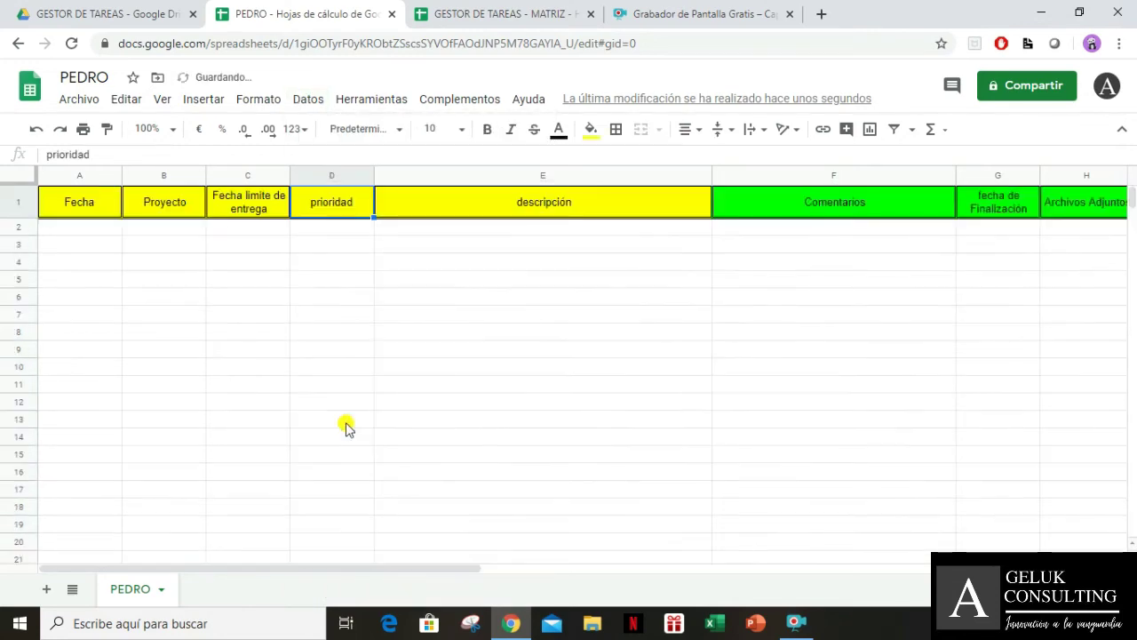
{"action": "key", "text": "Down"}
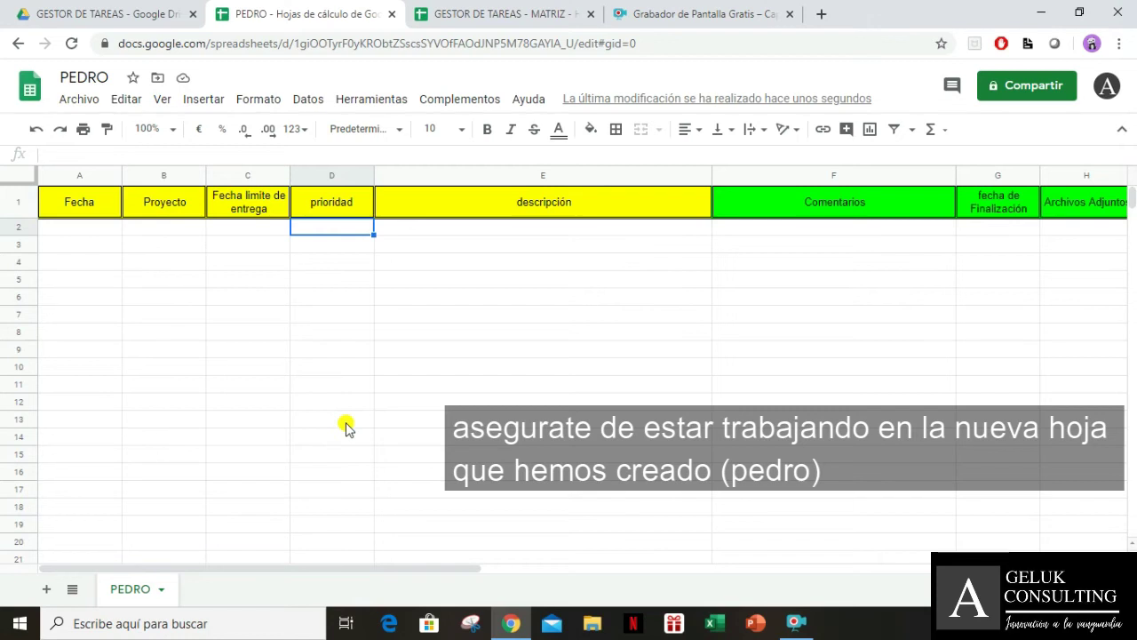
Enter ALTA in D2 to confirm the red fill, delete it, then switch to the MATRIZ file
{"action": "type", "text": "ALTA"}
{"action": "key", "text": "Return"}
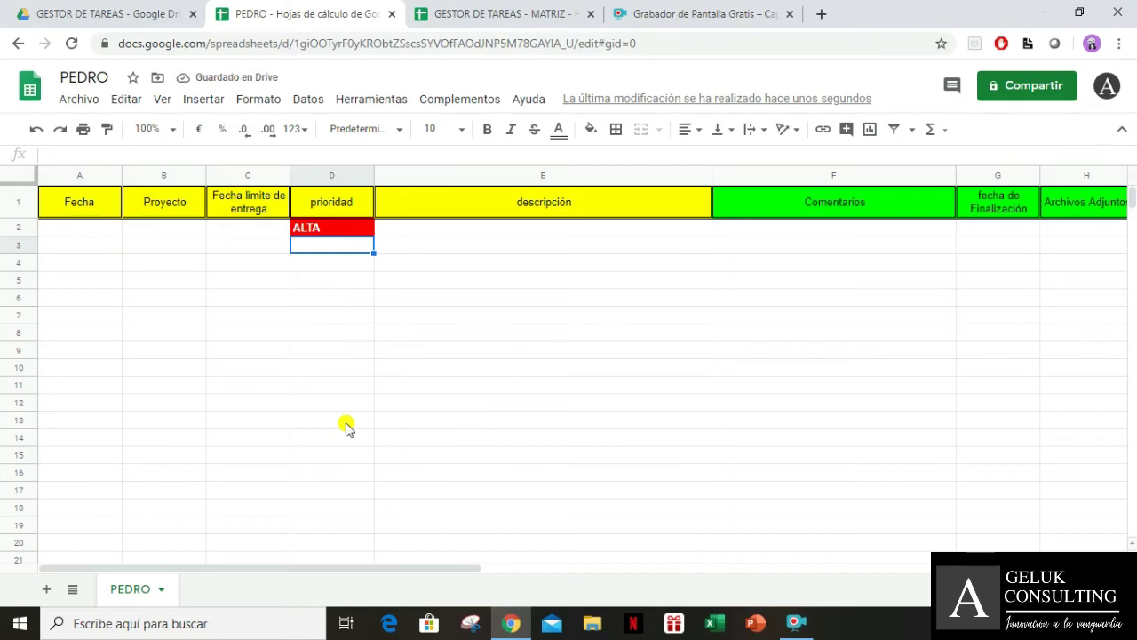
{"action": "key", "text": "Up"}
{"action": "key", "text": "Delete"}
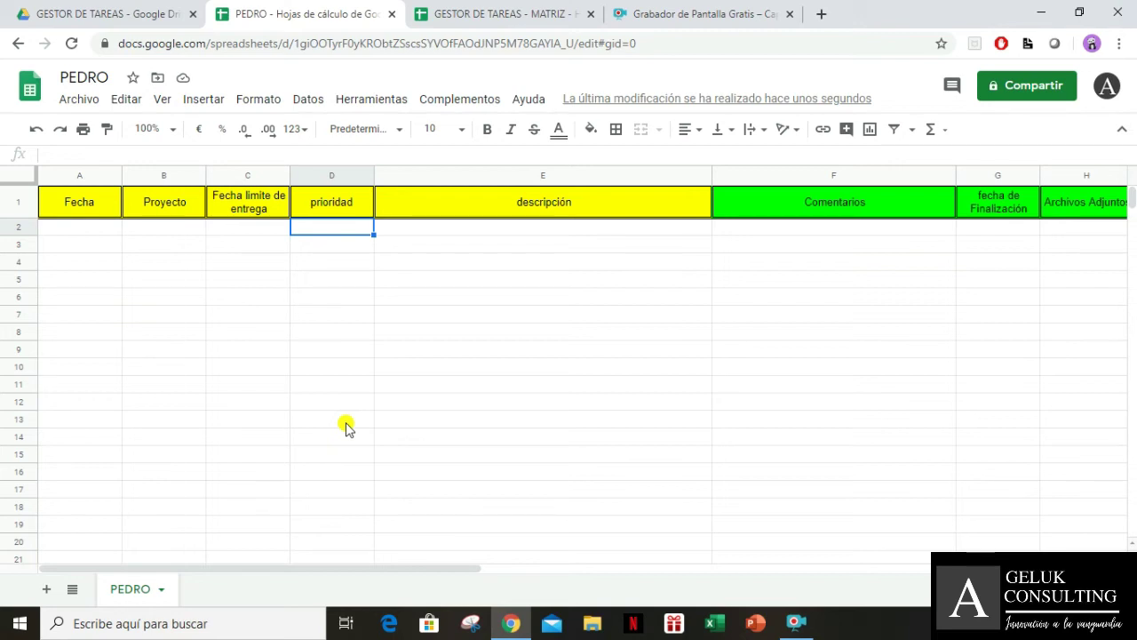
{"action": "left_click", "coordinate": [451, 16]}
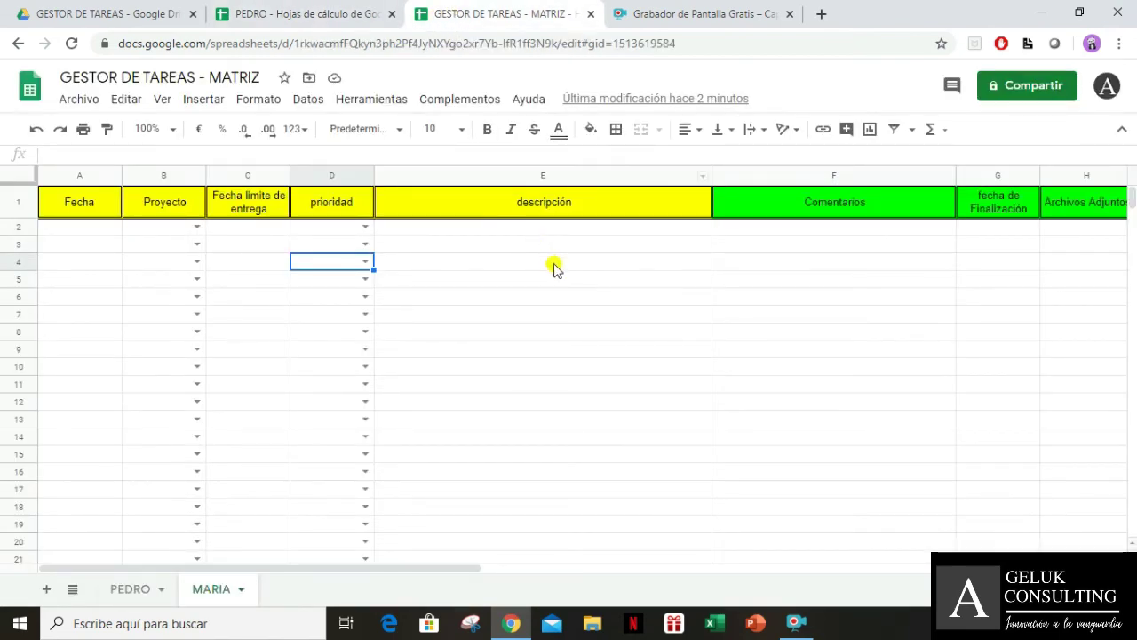
On the PEDRO sheet, enter 11/06/2020 in A2 and choose VENUS as B2's project
{"action": "left_click", "coordinate": [567, 312]}
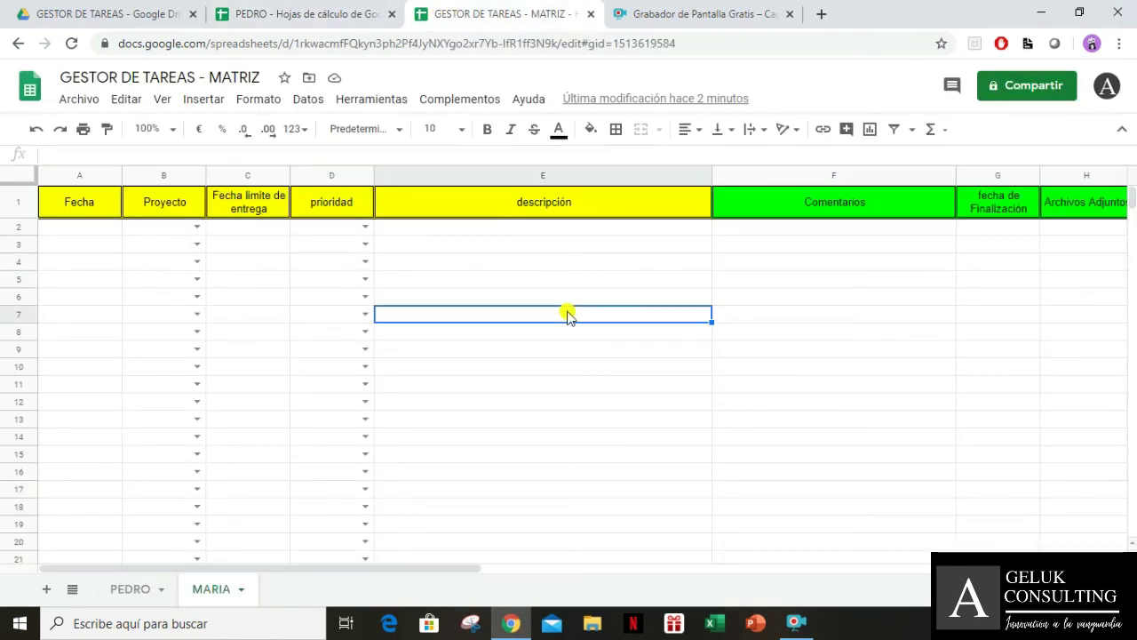
{"action": "left_click", "coordinate": [124, 591]}
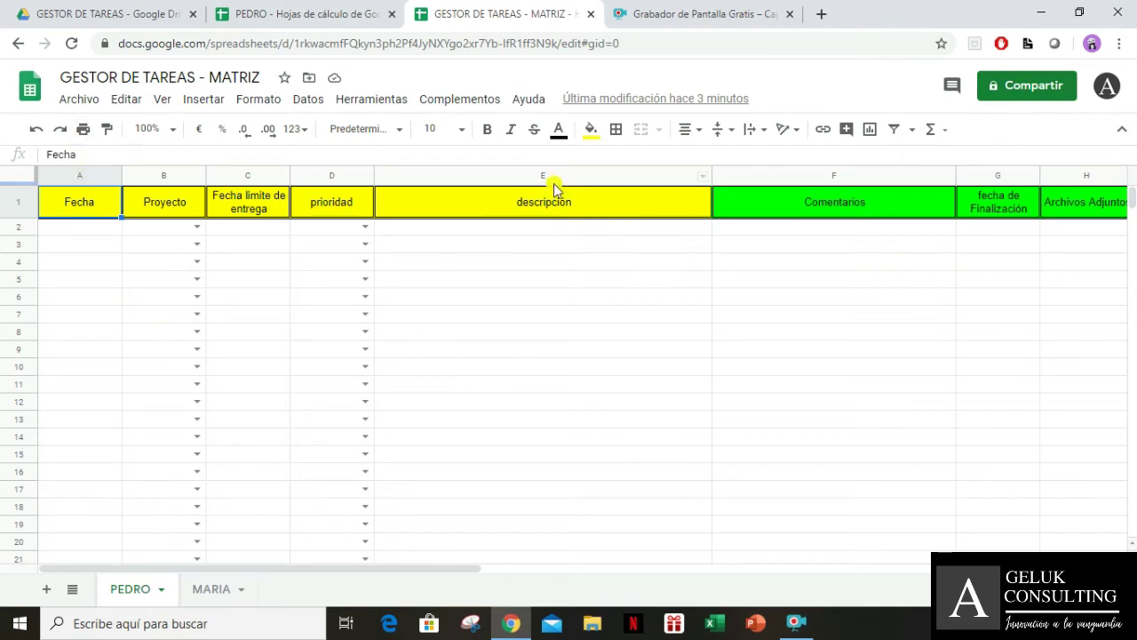
{"action": "left_click", "coordinate": [104, 229]}
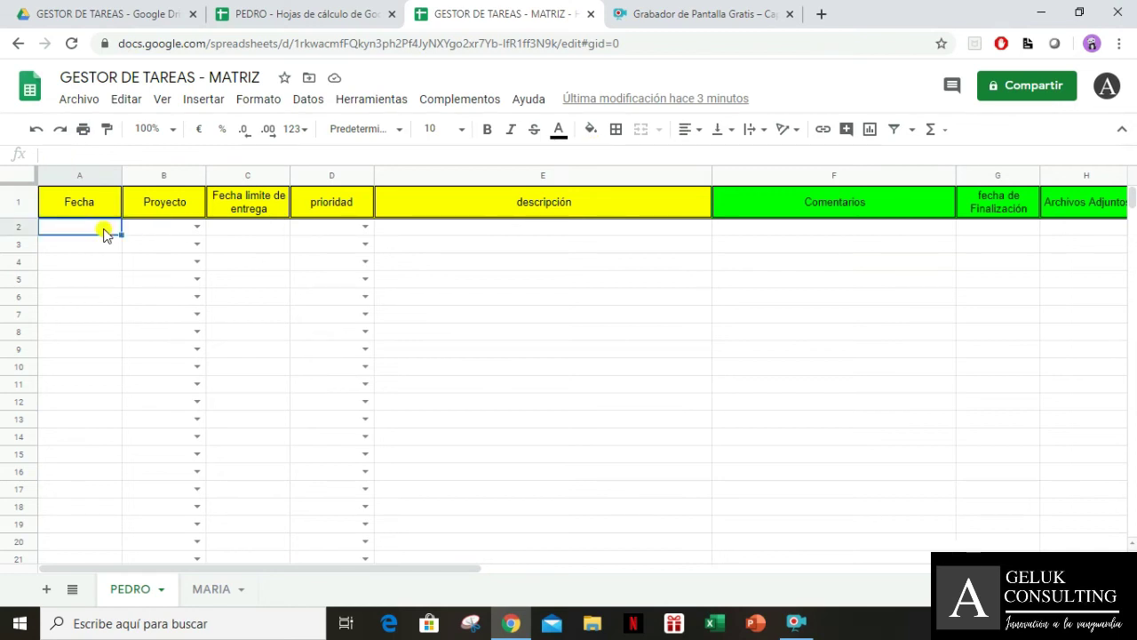
{"action": "type", "text": "11/06/2020"}
{"action": "key", "text": "Tab"}
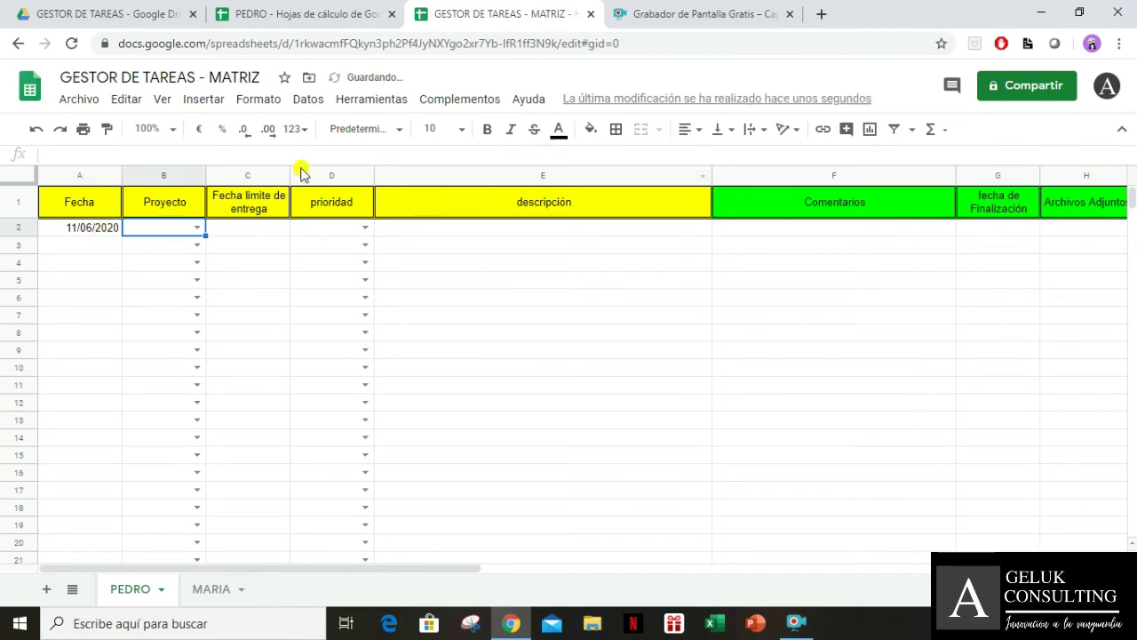
{"action": "left_click", "coordinate": [197, 228]}
{"action": "left_click", "coordinate": [149, 292]}
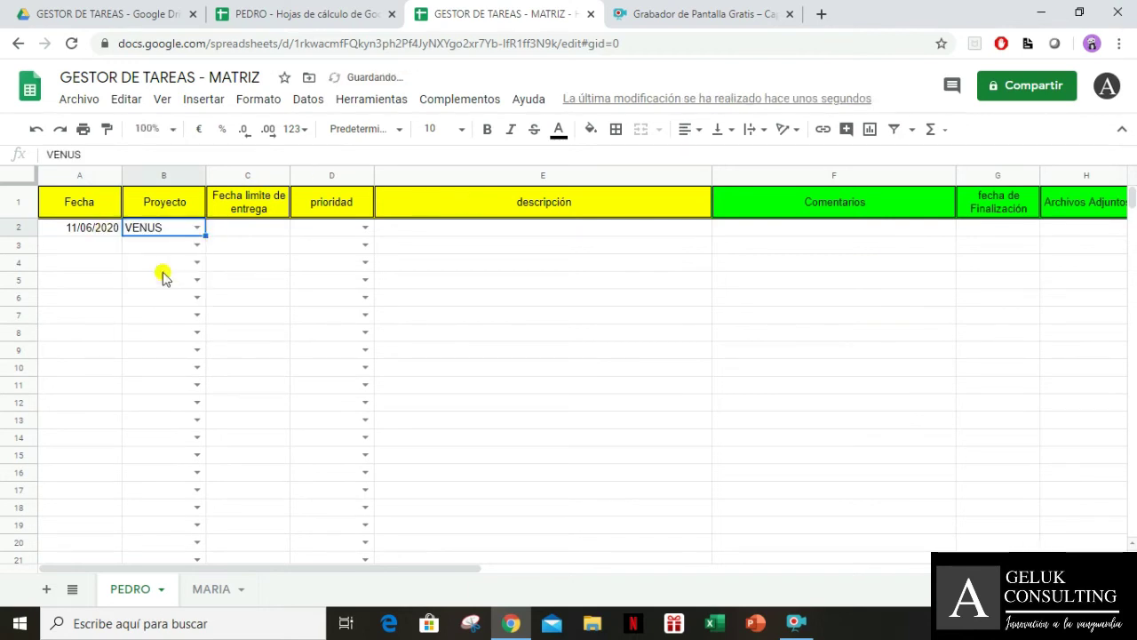
Enter the deadline 12/06/2020 in C2 and set D2's priority to ALTA
{"action": "left_click", "coordinate": [214, 232]}
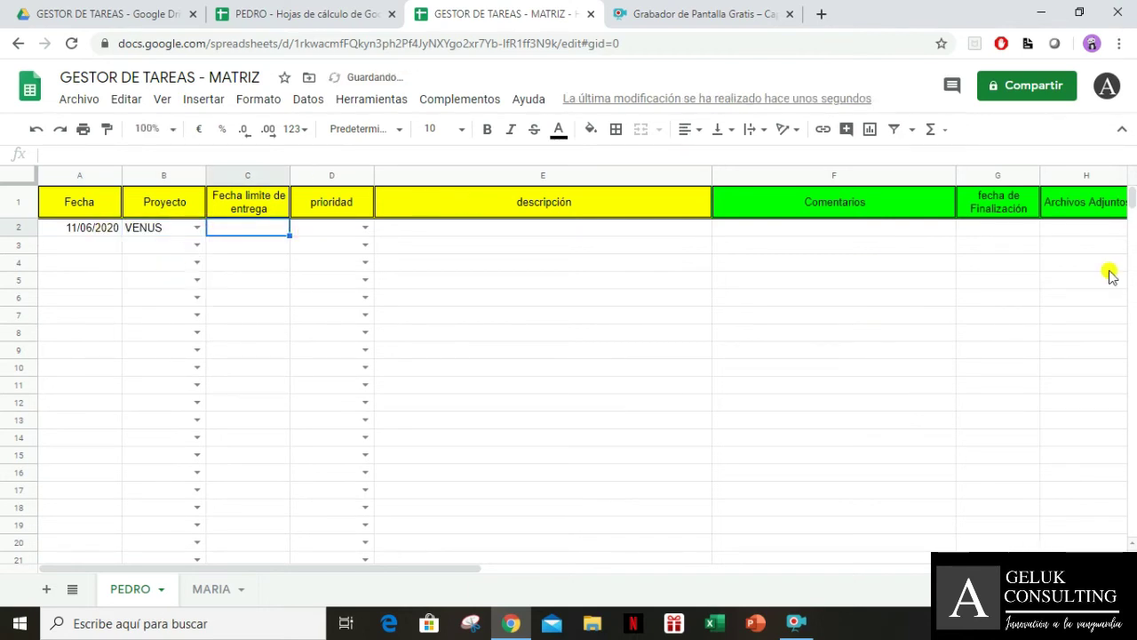
{"action": "type", "text": "12/06/2020"}
{"action": "key", "text": "Tab"}
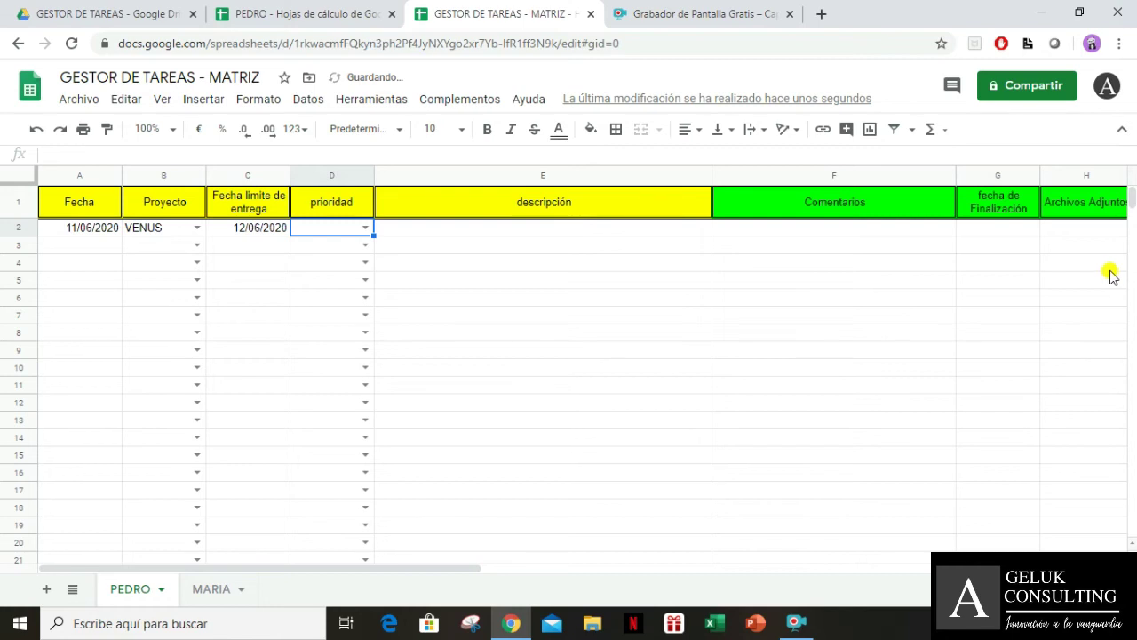
{"action": "left_click", "coordinate": [364, 227]}
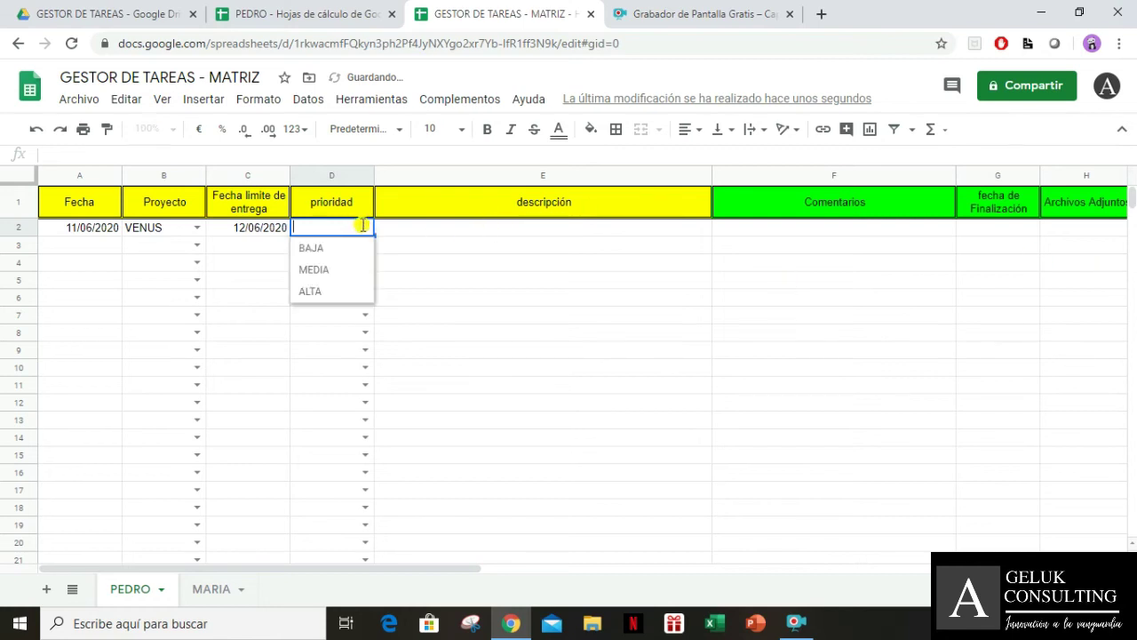
{"action": "left_click", "coordinate": [337, 289]}
Type 'TOMAR UNA NAVE ESPACIAL PARA VIAJAR A VENUS Y TOMAR MUESTRAS DEL SUELO' in E2 and wrap it
{"action": "left_click", "coordinate": [503, 245]}
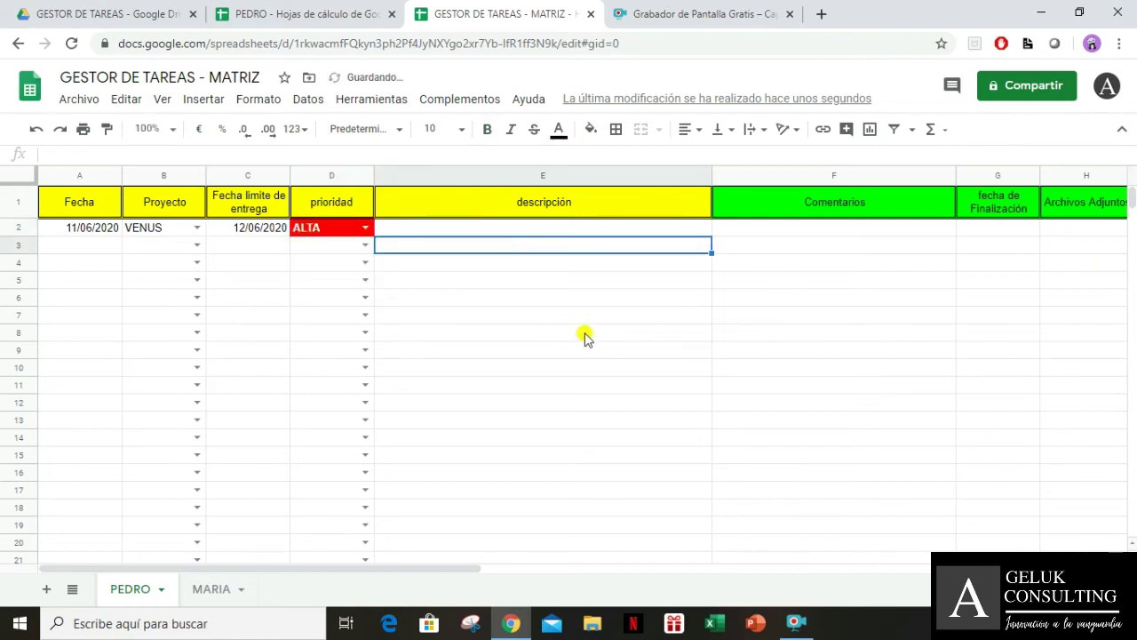
{"action": "left_click", "coordinate": [614, 226]}
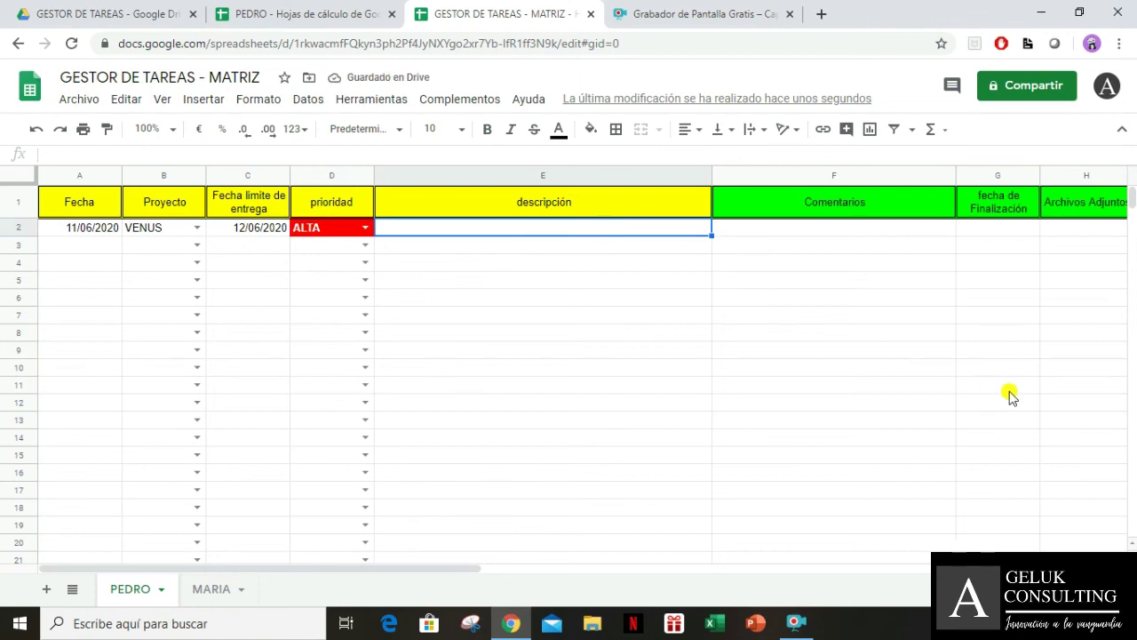
{"action": "type", "text": "TOMAR U"}
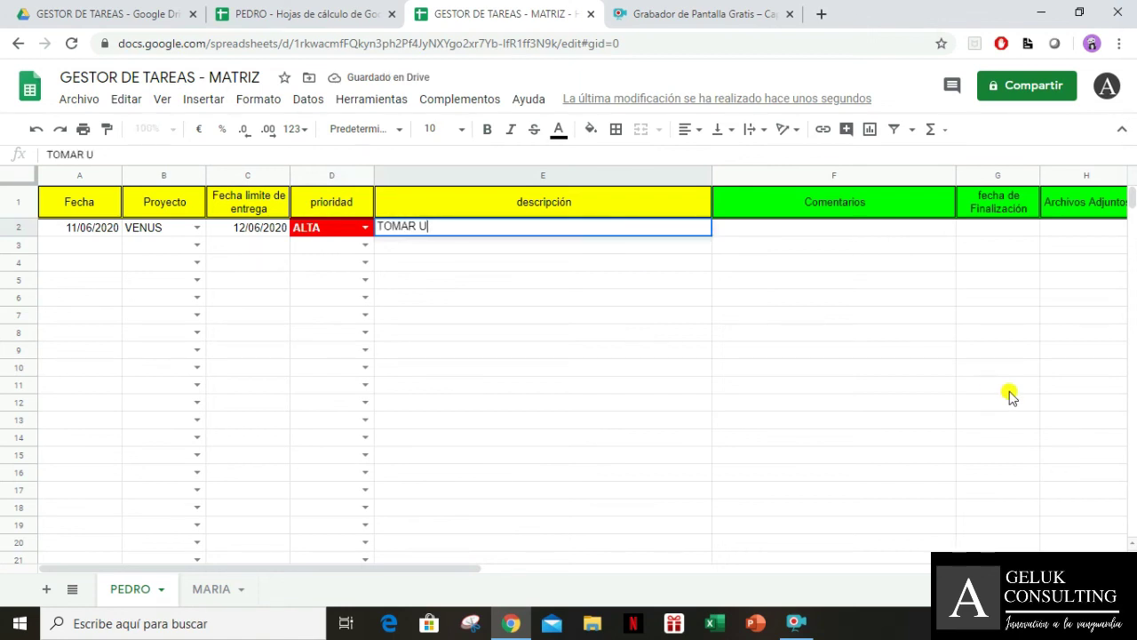
{"action": "type", "text": "NA N"}
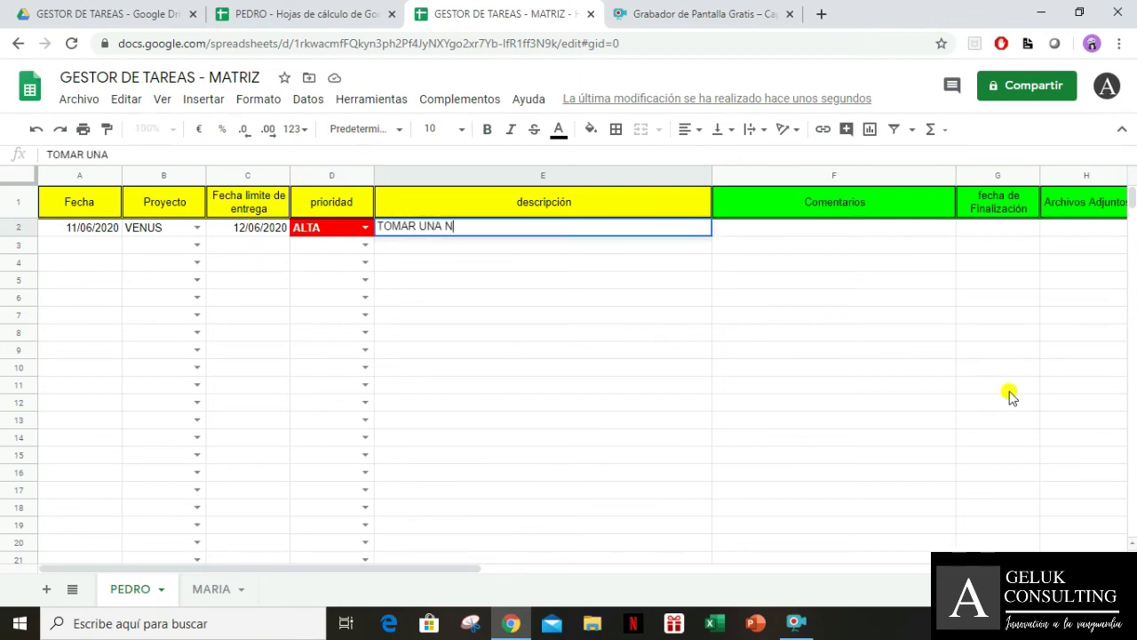
{"action": "type", "text": "AVE ESPACIAL P"}
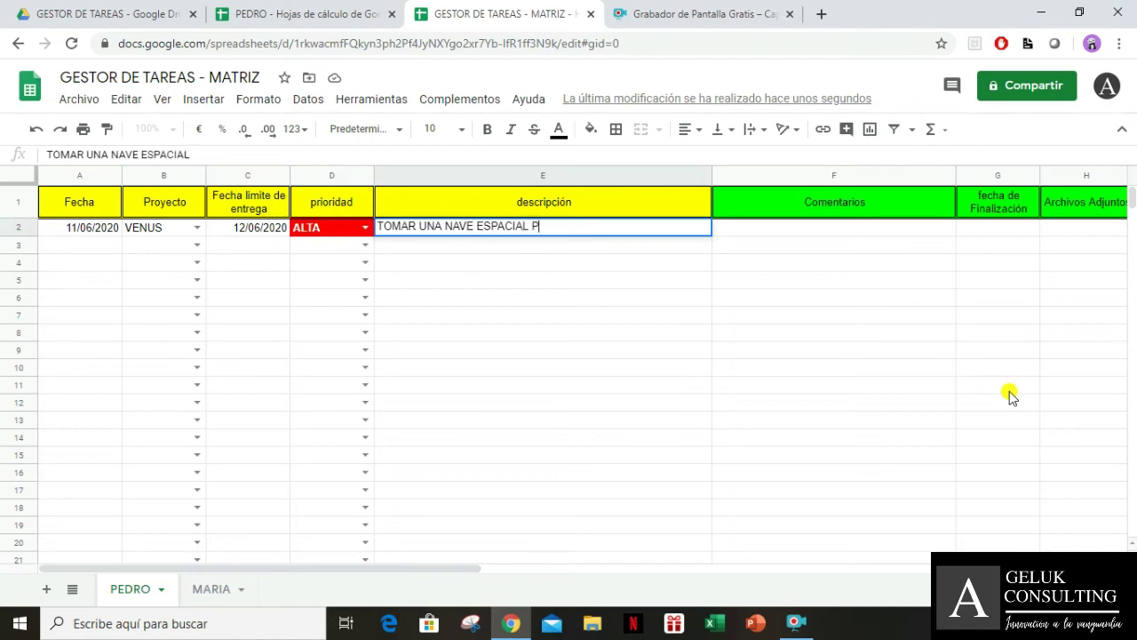
{"action": "type", "text": "ARA VIAJAR A VENUS Y TOMAR MUESTRAS DEL SUELO"}
{"action": "key", "text": "Tab"}
{"action": "left_click", "coordinate": [501, 227]}
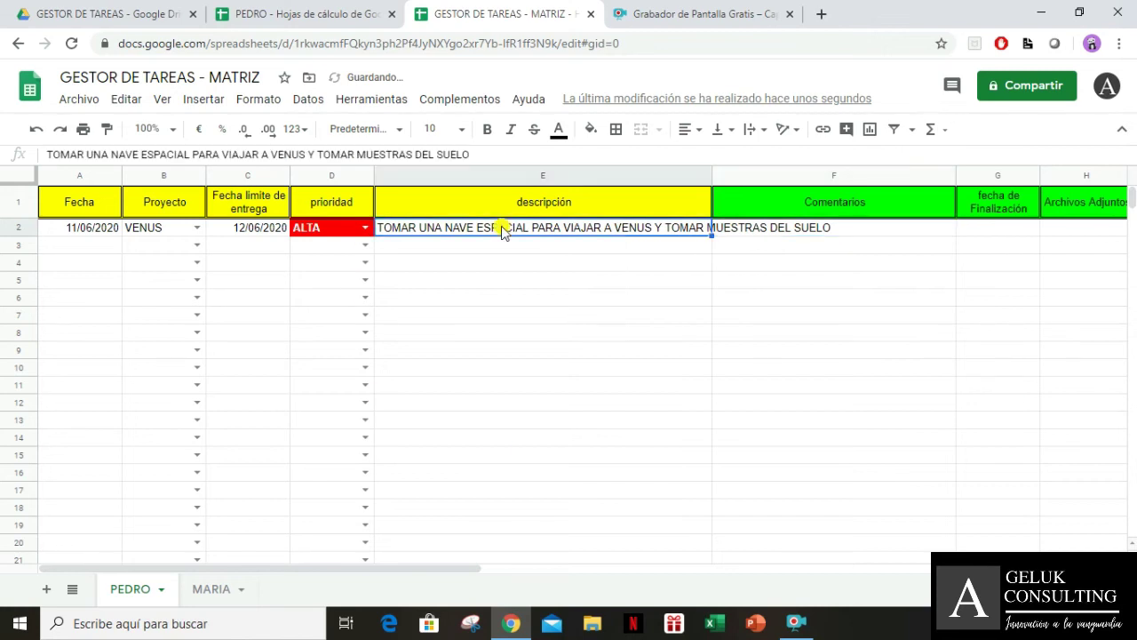
{"action": "left_click", "coordinate": [751, 129]}
{"action": "left_click", "coordinate": [769, 157]}
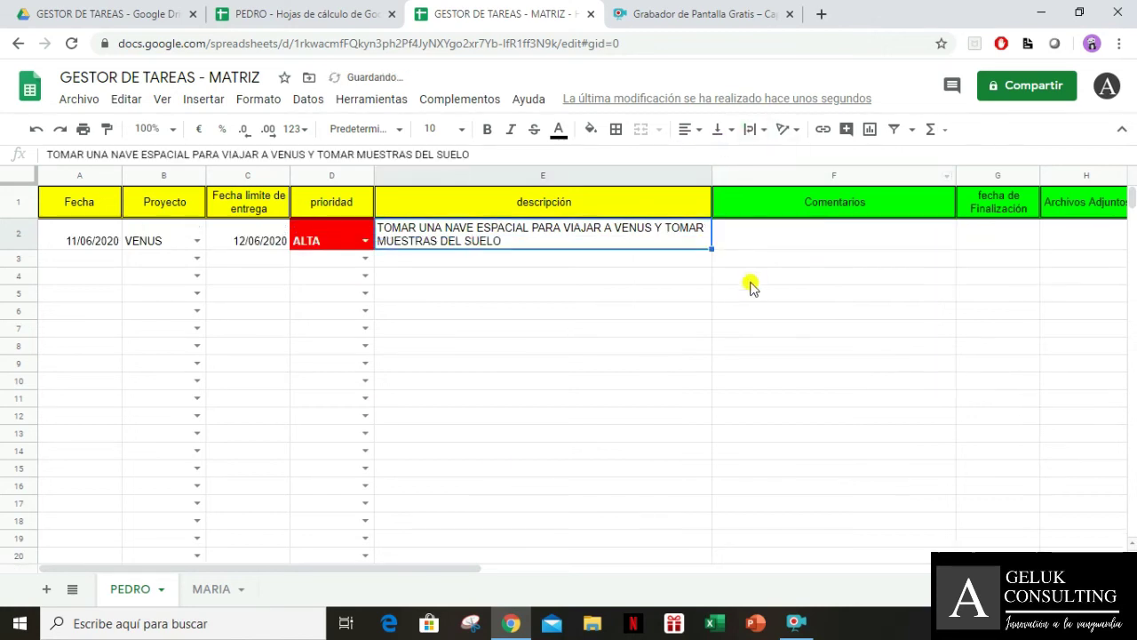
{"action": "left_click", "coordinate": [672, 318]}
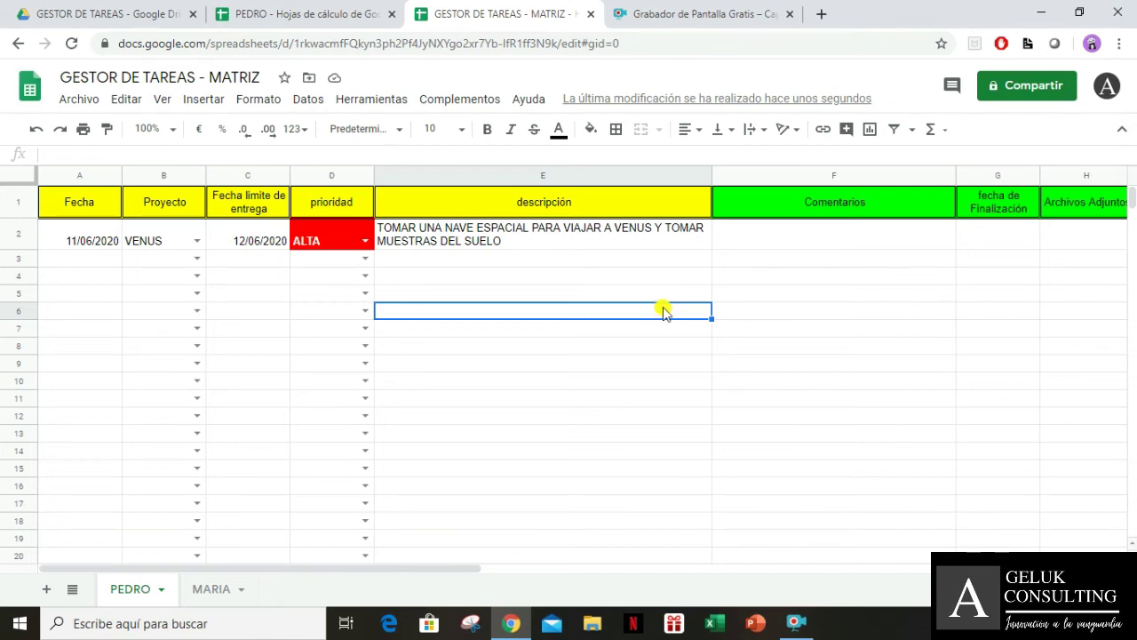
In the PEDRO spreadsheet, start an =IMPORTRANGE( formula in cell A2
{"action": "left_click", "coordinate": [84, 238]}
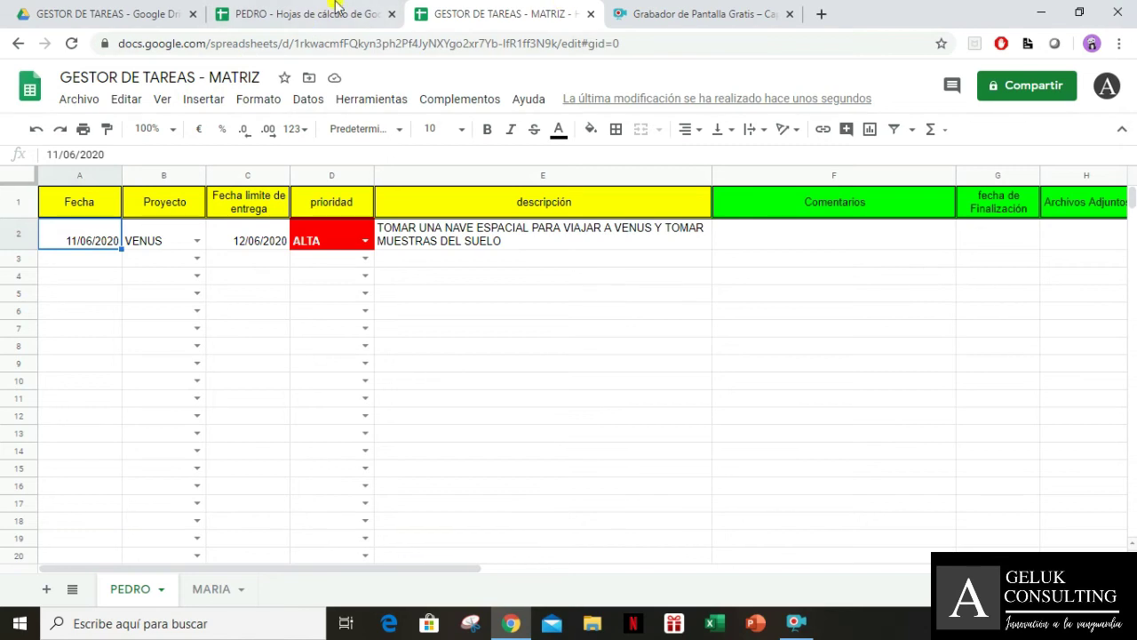
{"action": "left_click", "coordinate": [283, 12]}
{"action": "left_click", "coordinate": [53, 233]}
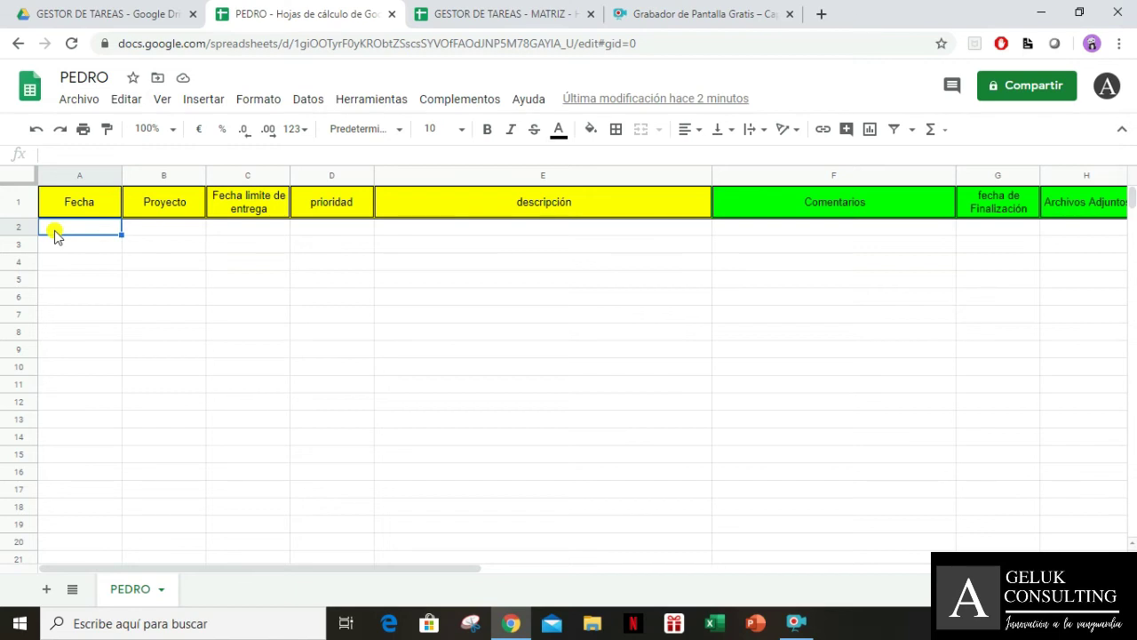
{"action": "type", "text": "="}
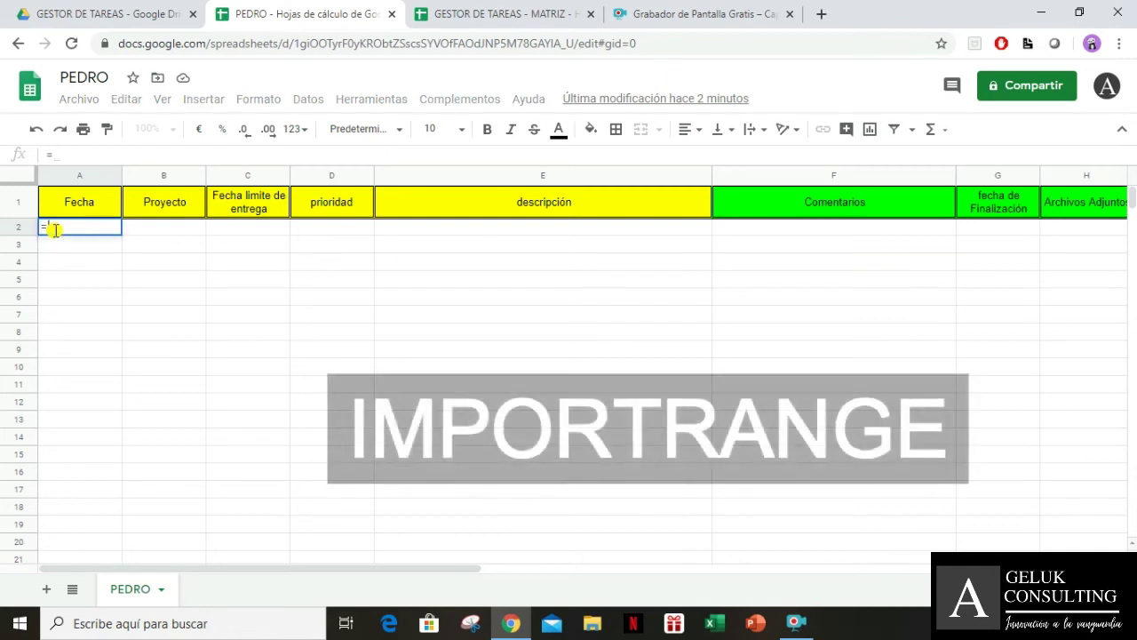
{"action": "type", "text": "IMPO"}
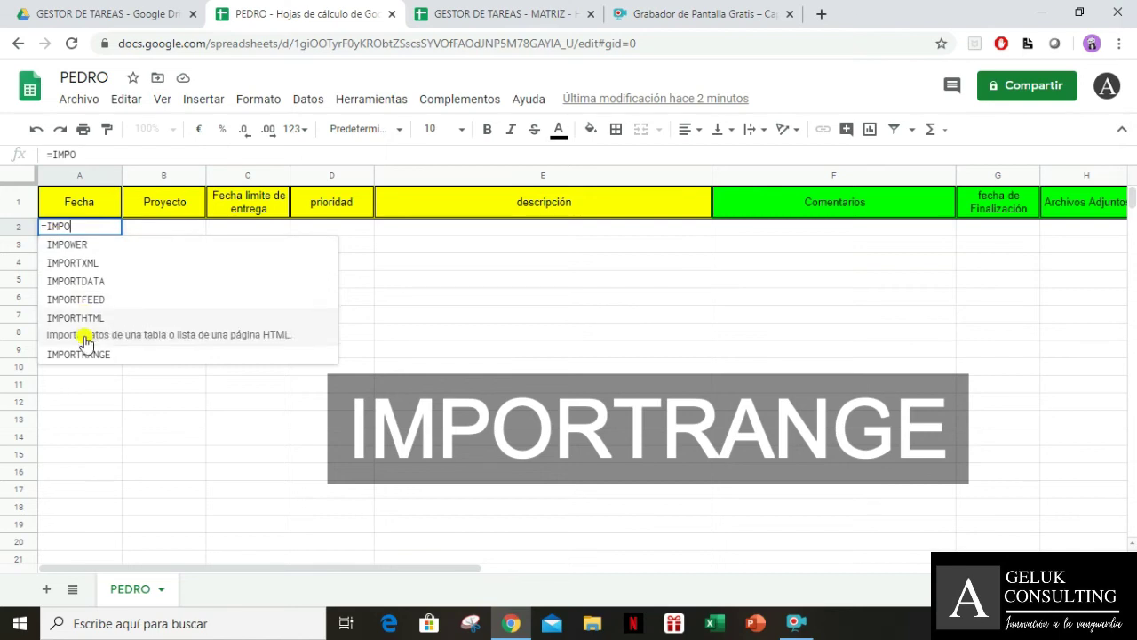
{"action": "left_click", "coordinate": [84, 354]}
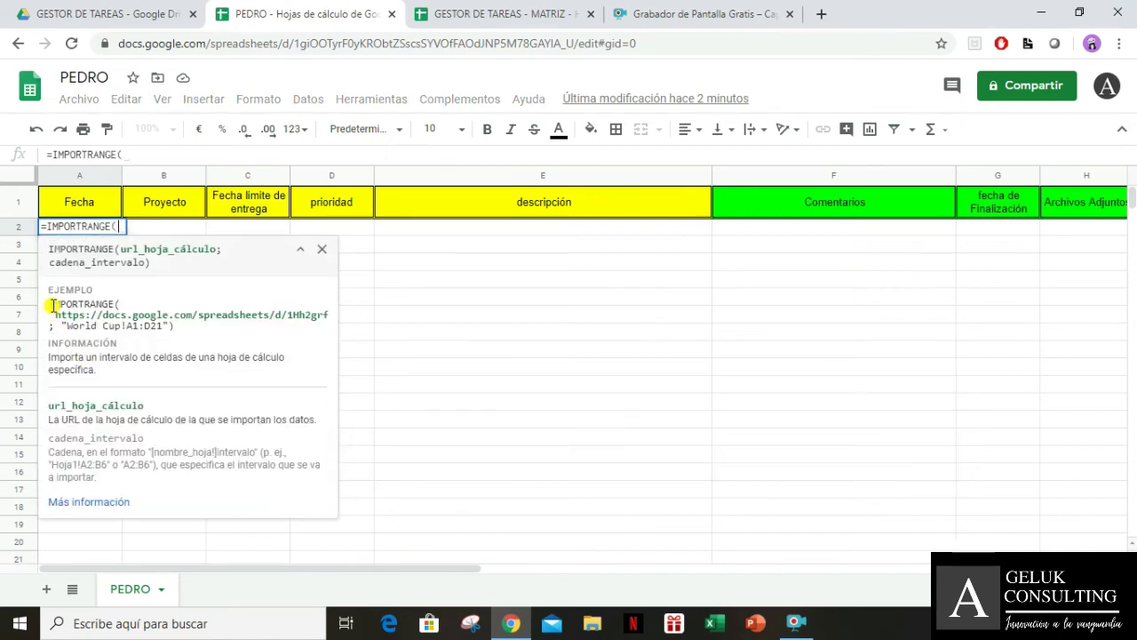
Copy the example URL and "World Cup!A1:D21" range from the function help into the A2 formula
{"action": "left_click_drag", "start_coordinate": [53, 305], "coordinate": [189, 329]}
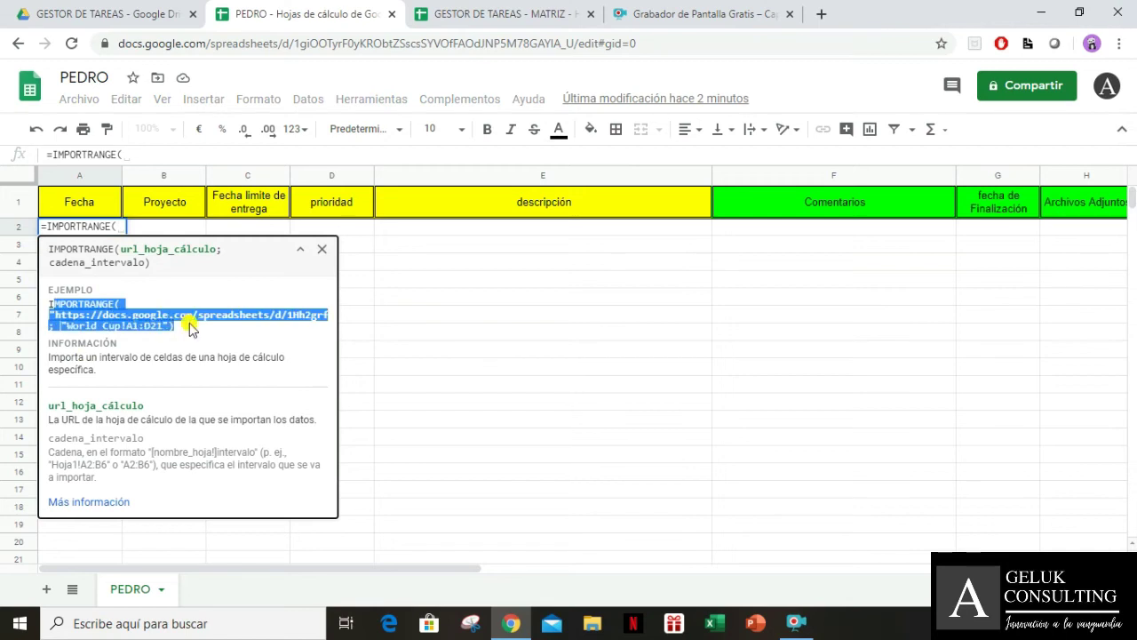
{"action": "left_click", "coordinate": [113, 309]}
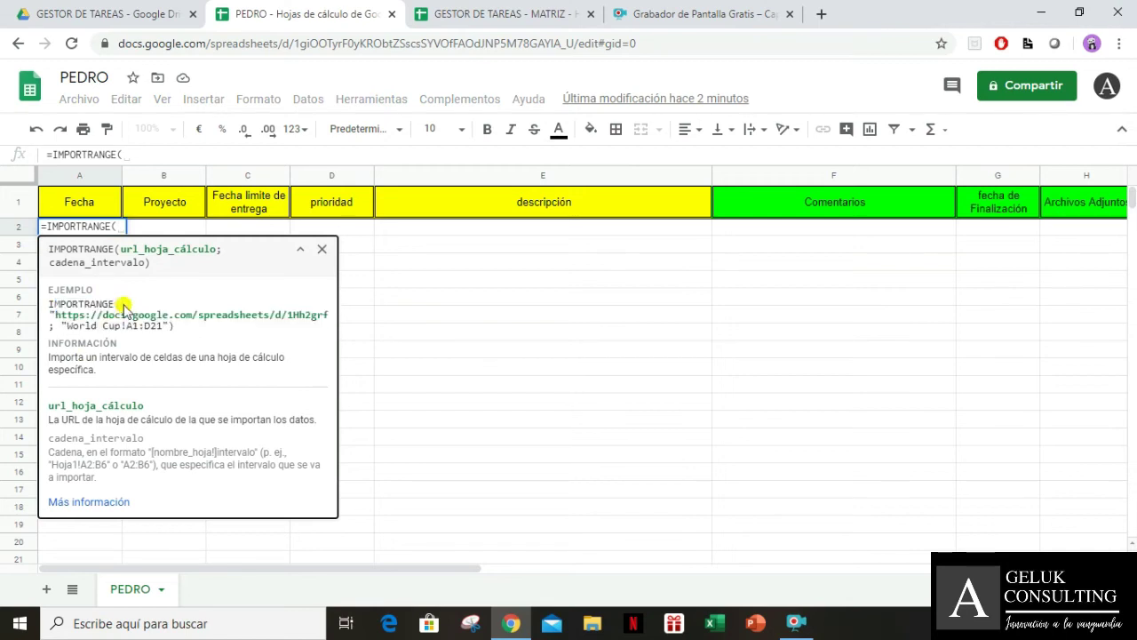
{"action": "left_click_drag", "start_coordinate": [115, 308], "coordinate": [176, 328]}
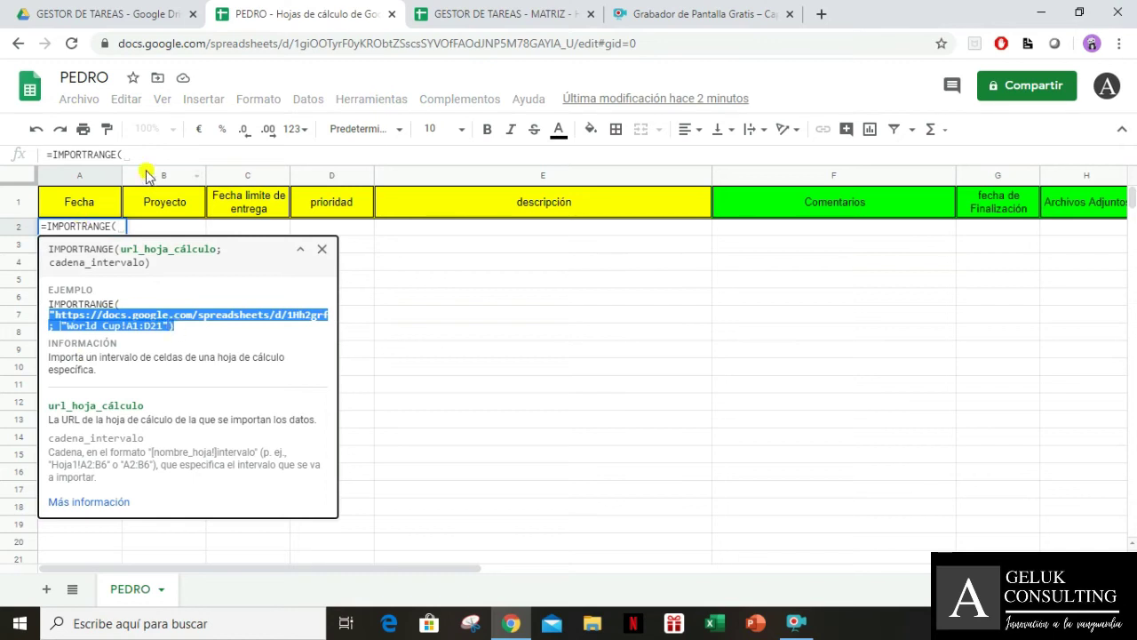
{"action": "left_click", "coordinate": [285, 156]}
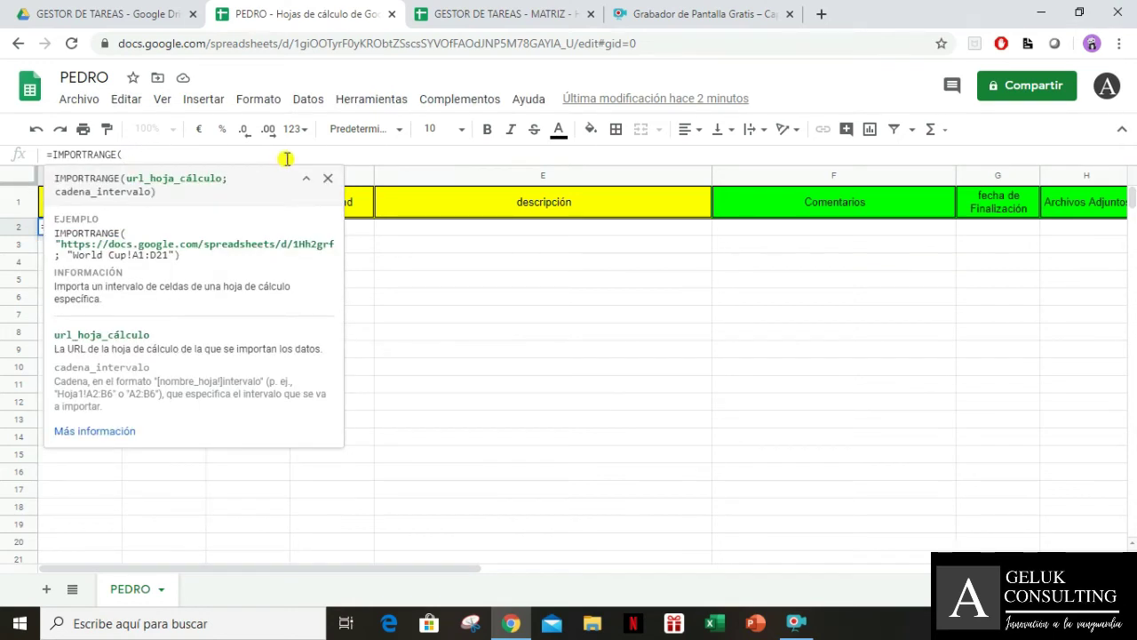
{"action": "type", "text": "\"https://docs.google.com/spreadsheets/d/1Hh2grfB6rp9OQ2yAIu3S5YF_CCFJGwyqPGveABlOZKg/edit\"; \"World Cup!A1:D21\")"}
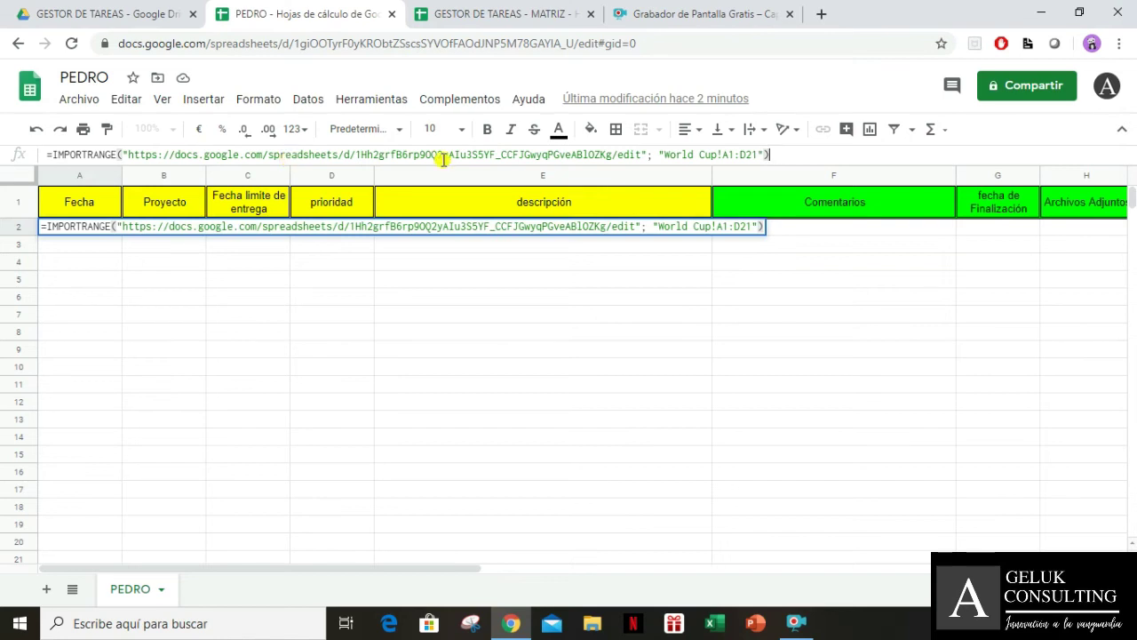
{"action": "left_click_drag", "start_coordinate": [780, 155], "coordinate": [1, 158]}
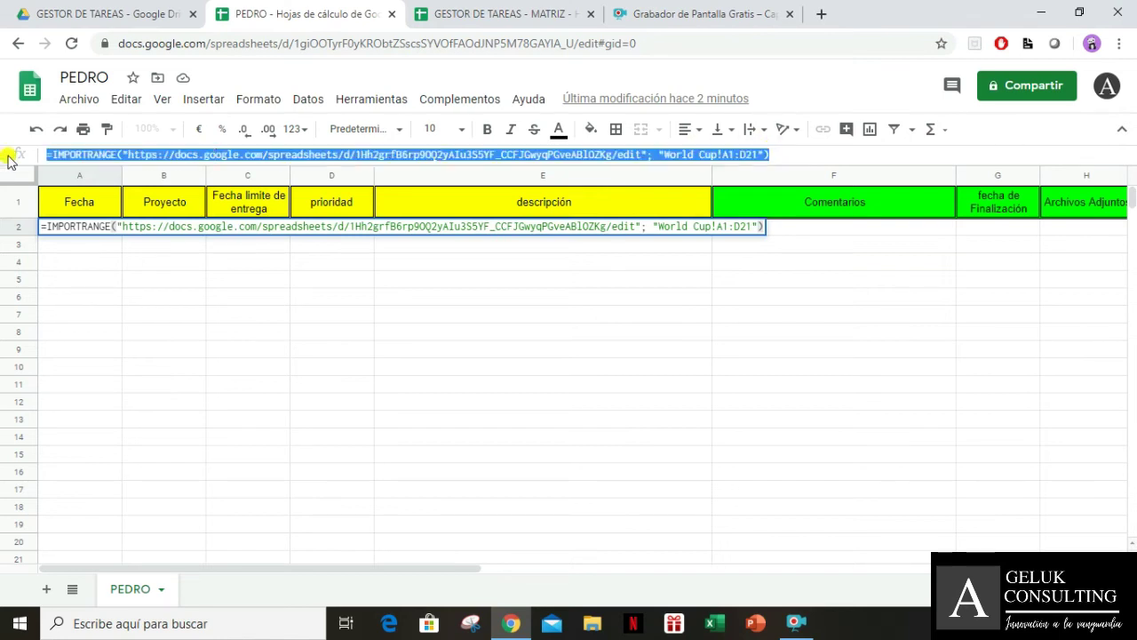
{"action": "left_click", "coordinate": [125, 629]}
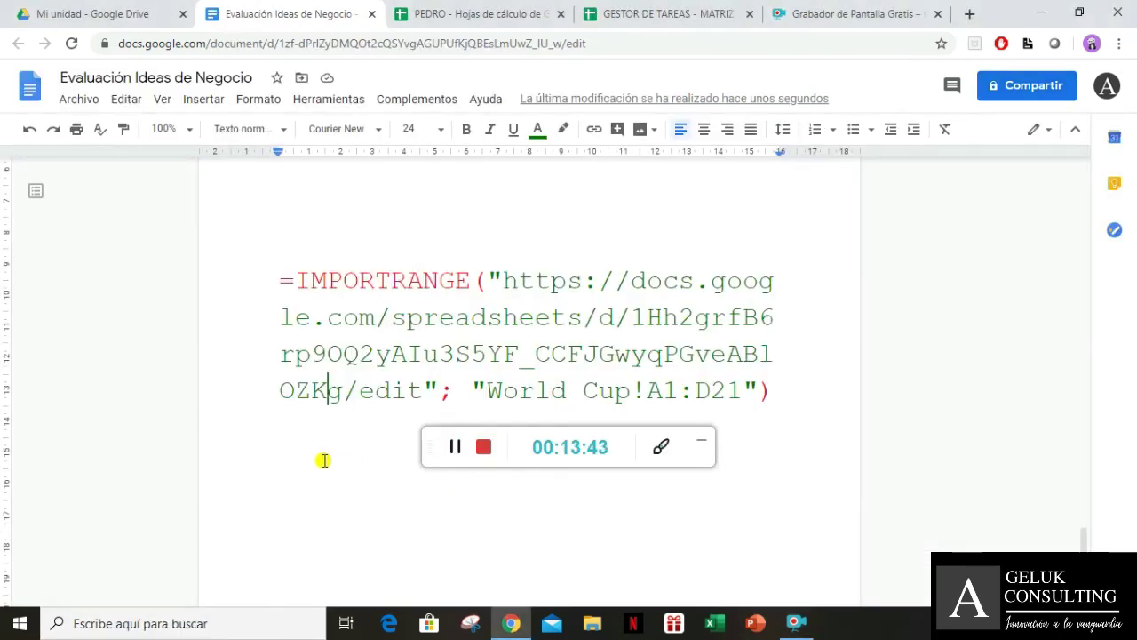
Show the Evaluación Ideas de Negocio document containing the pasted IMPORTRANGE formula in large text
{"action": "left_click", "coordinate": [701, 440]}
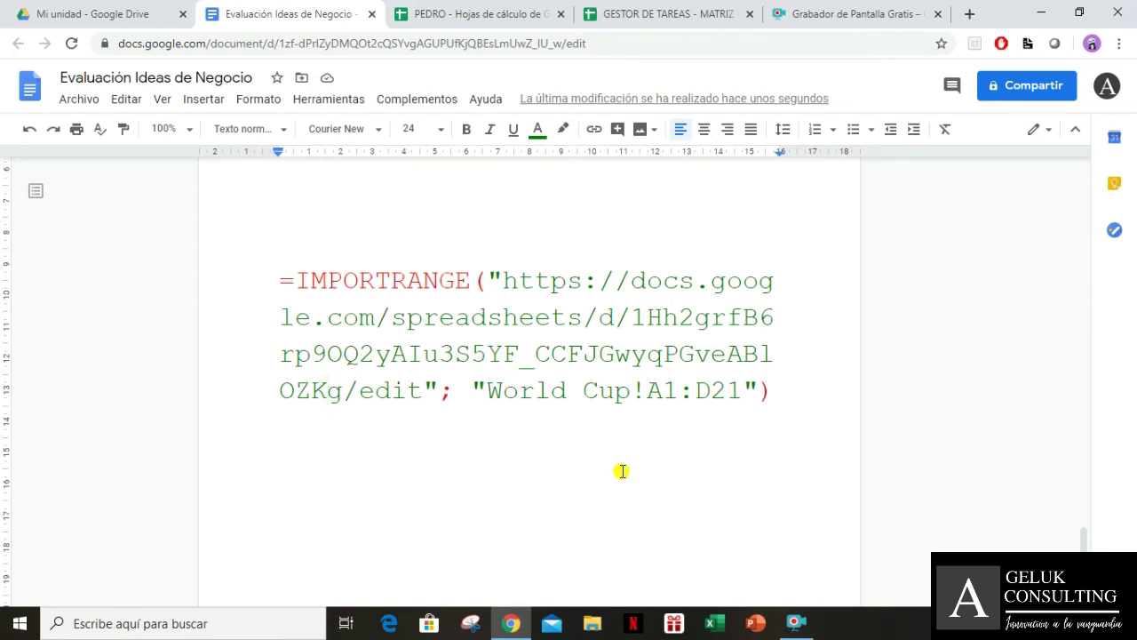
{"action": "left_click", "coordinate": [796, 622]}
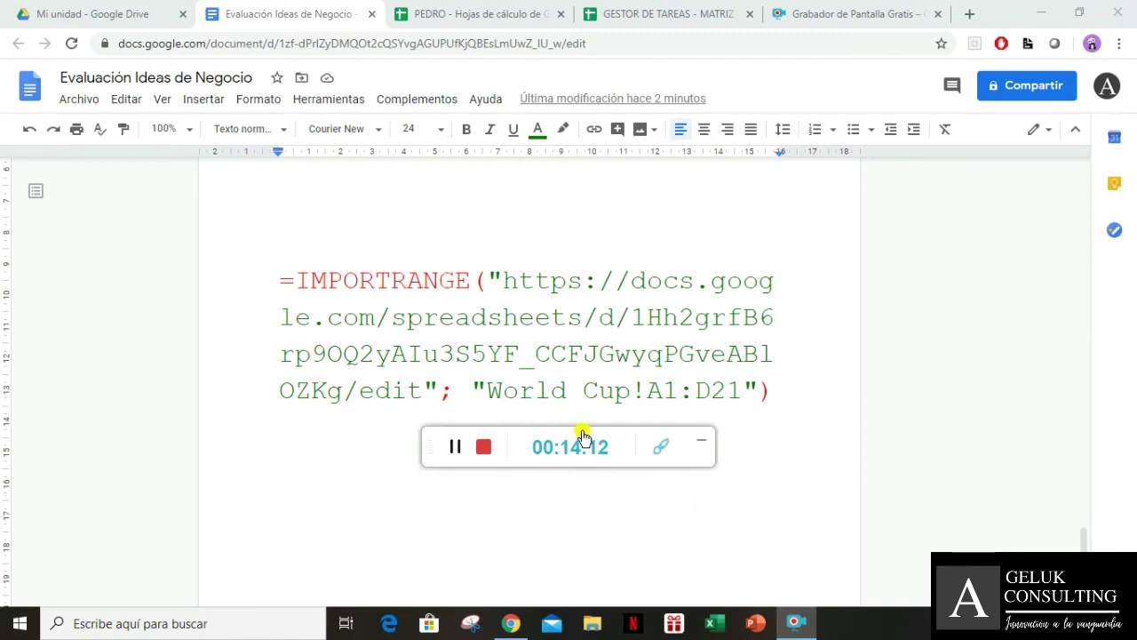
Draw a red rectangle around =IMPORTRANGE( in the document with the recorder's annotation tools
{"action": "left_click", "coordinate": [657, 444]}
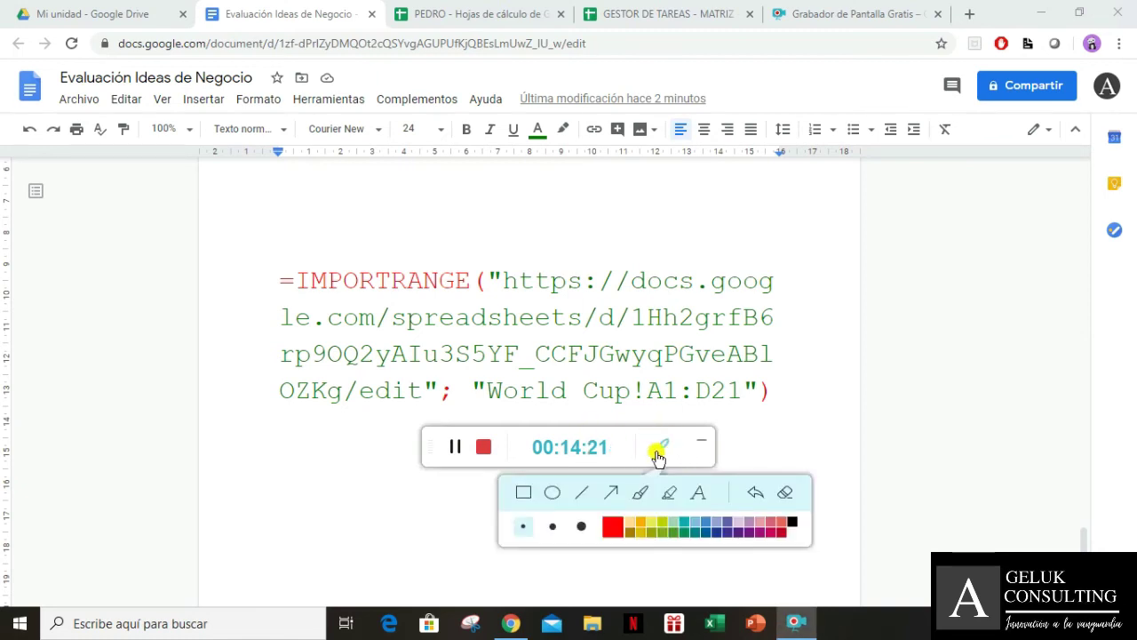
{"action": "left_click", "coordinate": [657, 446]}
{"action": "left_click_drag", "start_coordinate": [636, 439], "coordinate": [449, 529]}
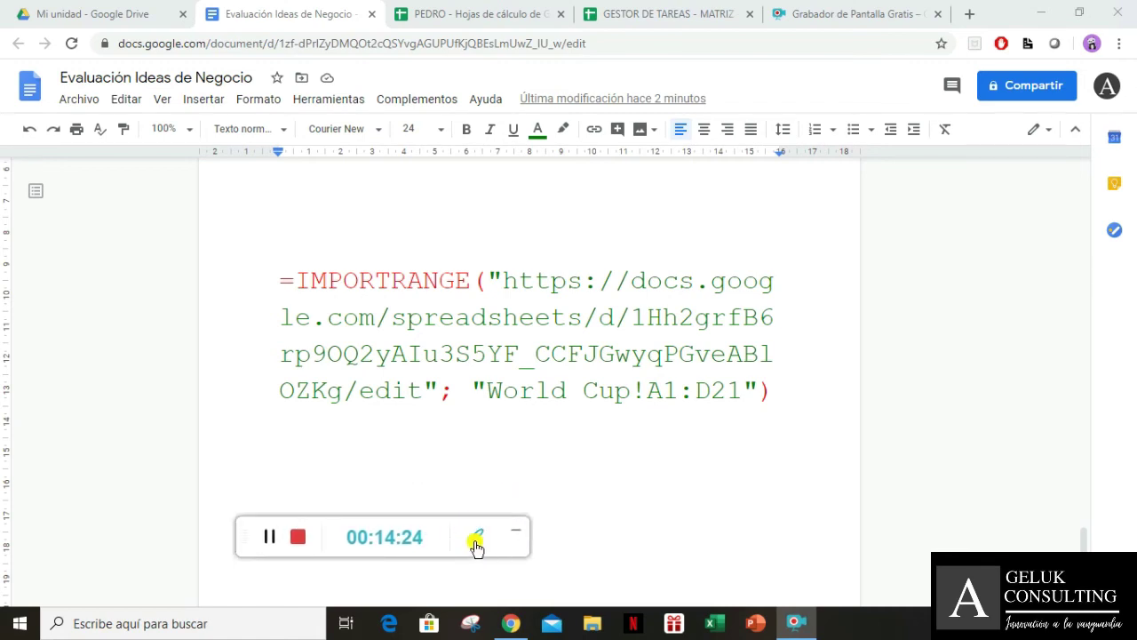
{"action": "left_click", "coordinate": [476, 544]}
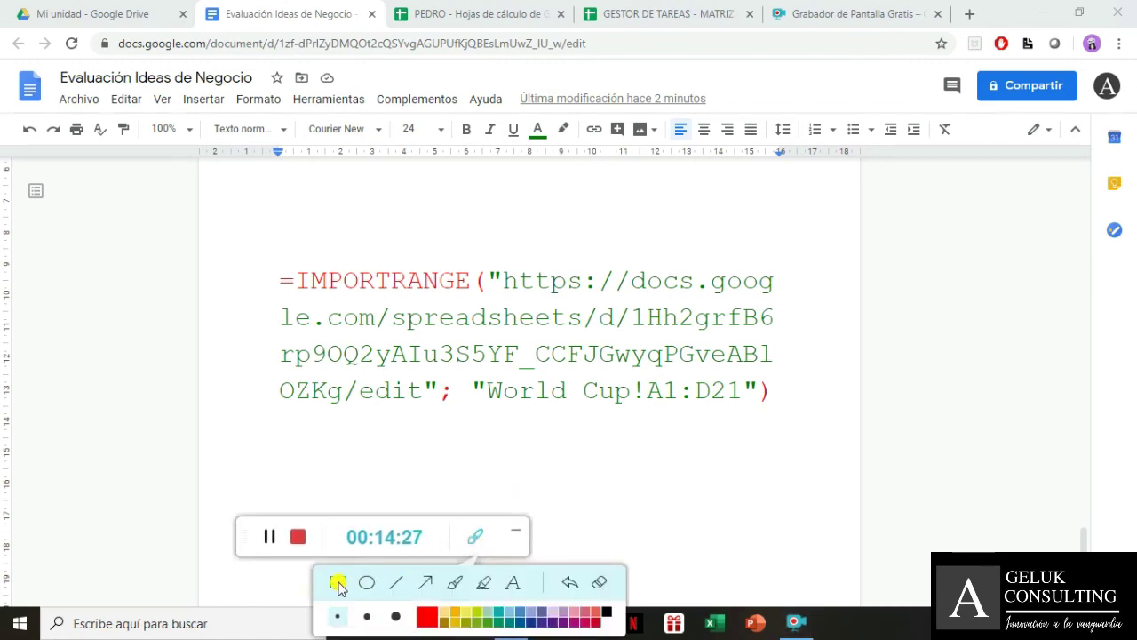
{"action": "mouse_move", "coordinate": [260, 250]}
{"action": "left_mouse_down"}
{"action": "mouse_move", "coordinate": [276, 307]}
{"action": "mouse_move", "coordinate": [487, 303]}
{"action": "left_mouse_up"}
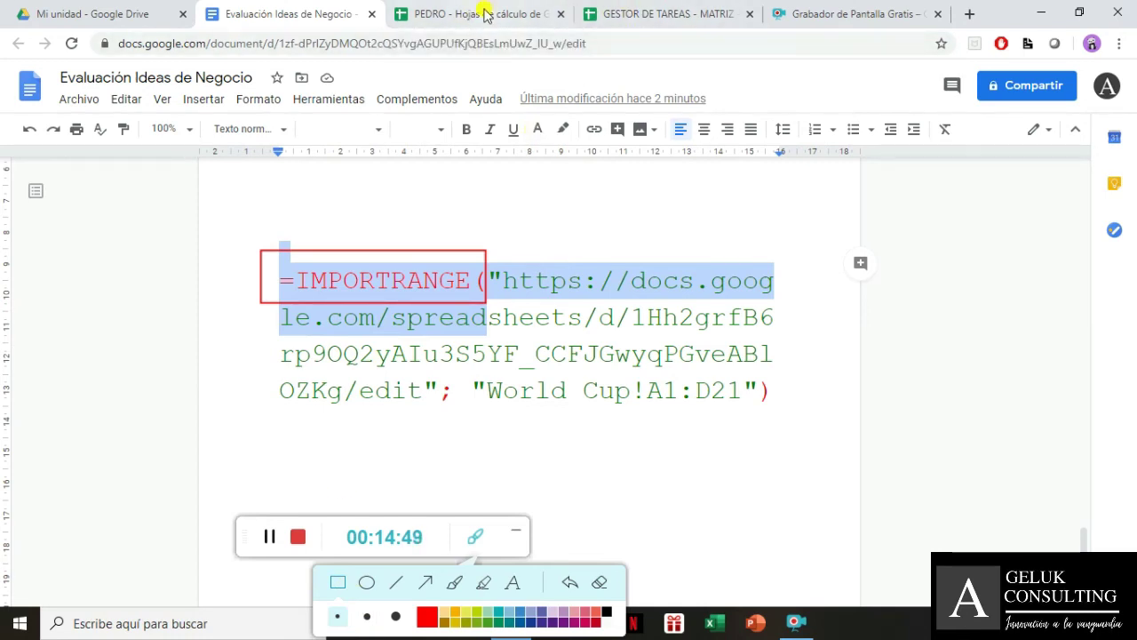
{"action": "left_click", "coordinate": [515, 530]}
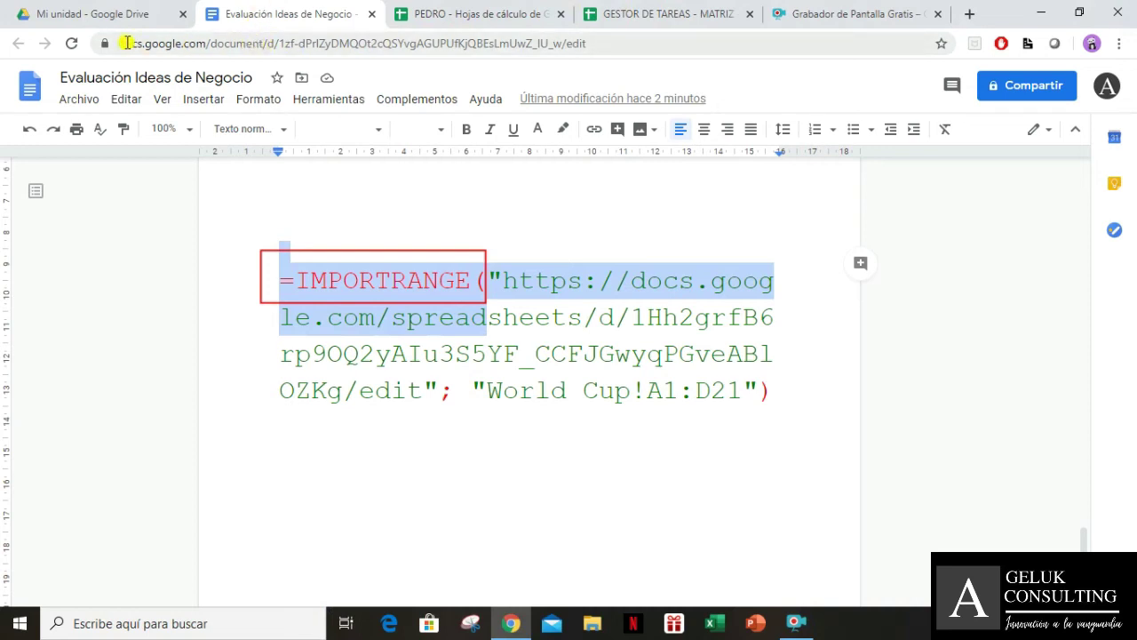
Highlight the document's web address, pointing out its ending "edit"
{"action": "left_click_drag", "start_coordinate": [121, 45], "coordinate": [589, 61]}
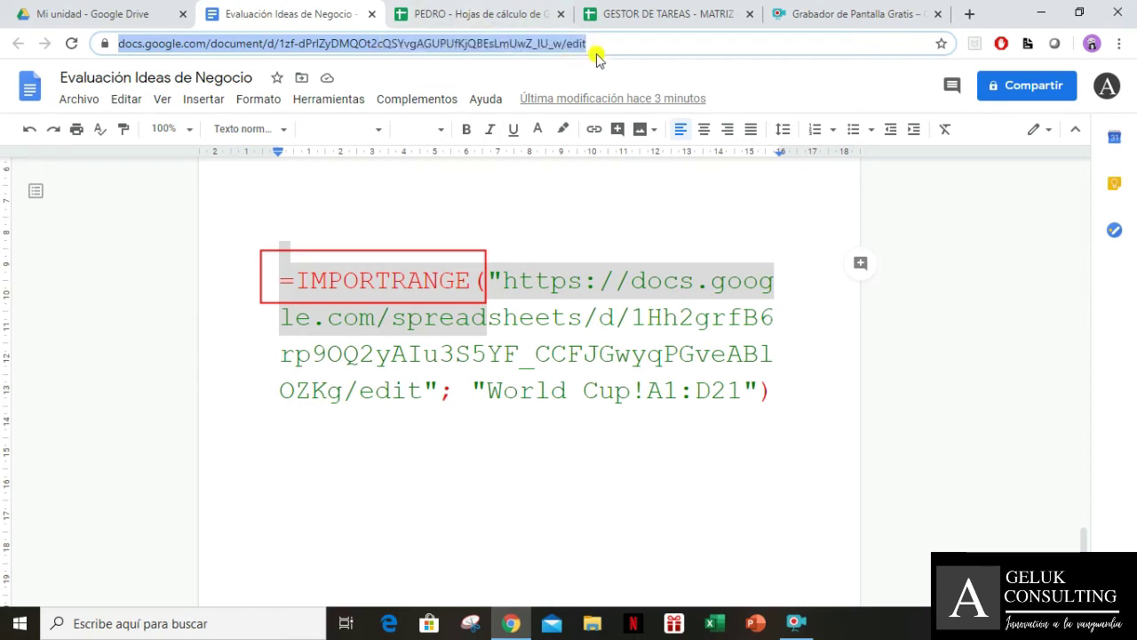
{"action": "left_click", "coordinate": [601, 48]}
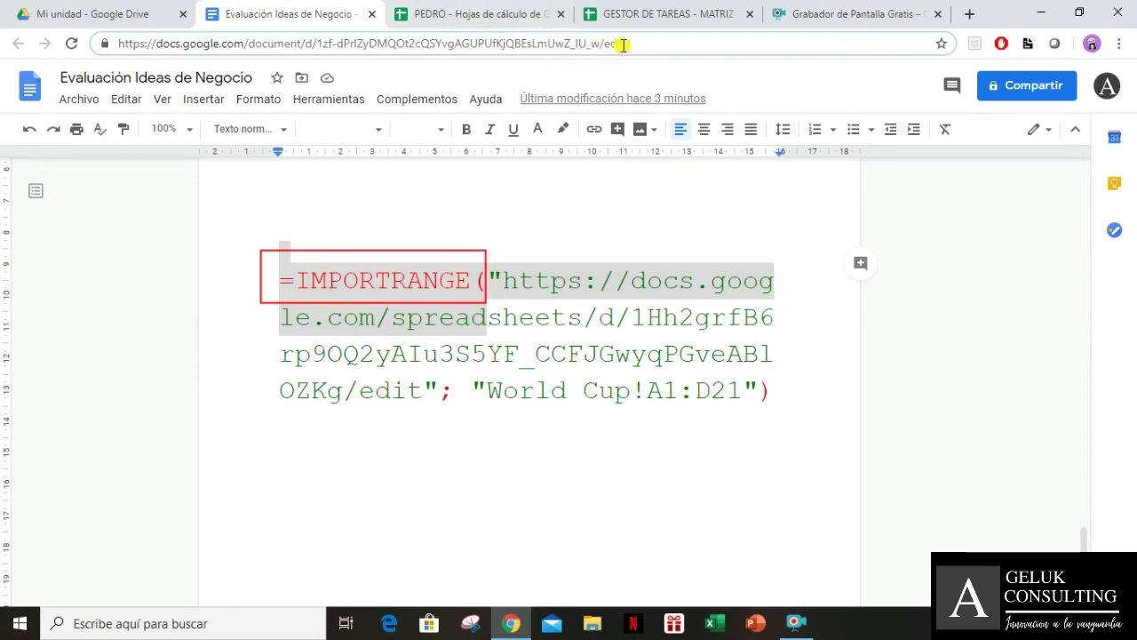
{"action": "left_click_drag", "start_coordinate": [632, 43], "coordinate": [605, 46]}
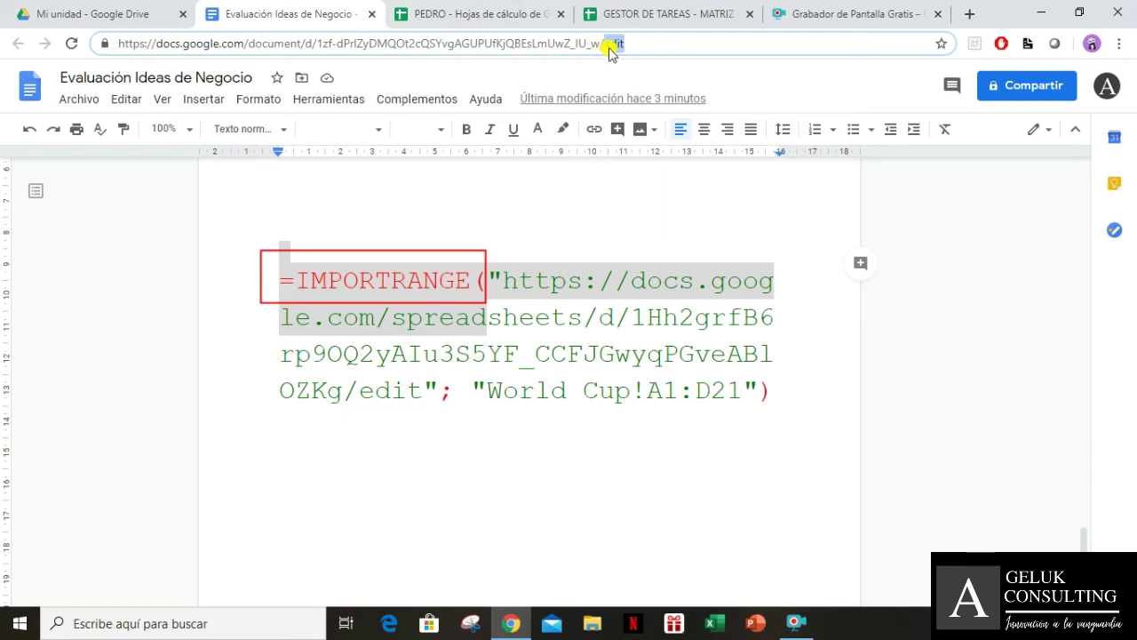
{"action": "left_click", "coordinate": [637, 51]}
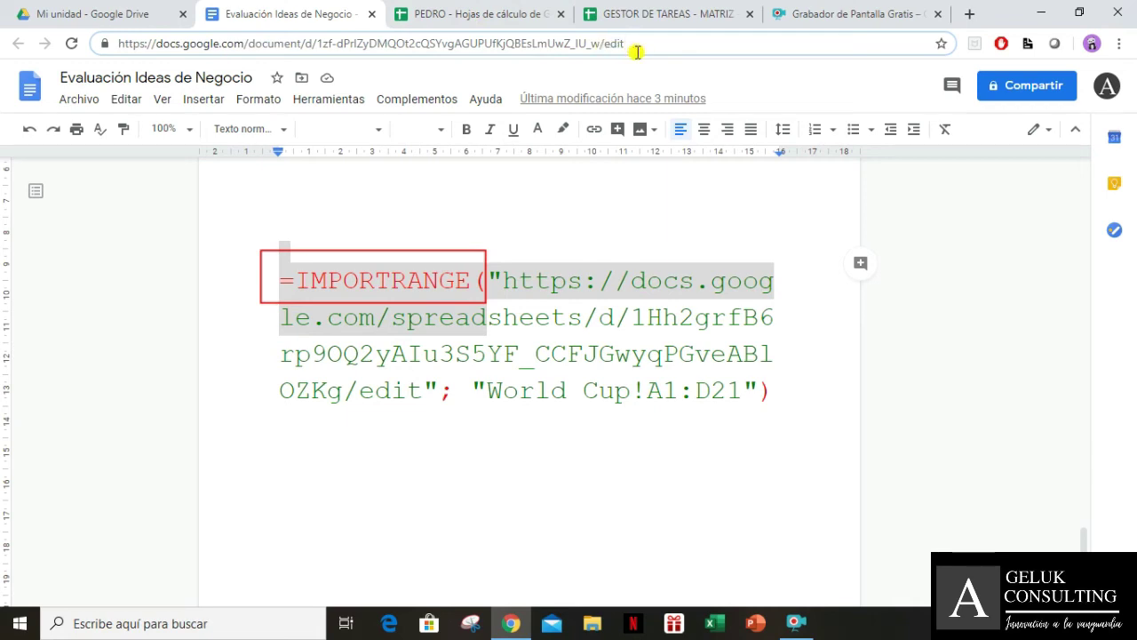
Compare the PEDRO and GESTOR DE TAREAS - MATRIZ addresses, highlighting their #gid=0 endings and URL start
{"action": "left_click", "coordinate": [502, 22]}
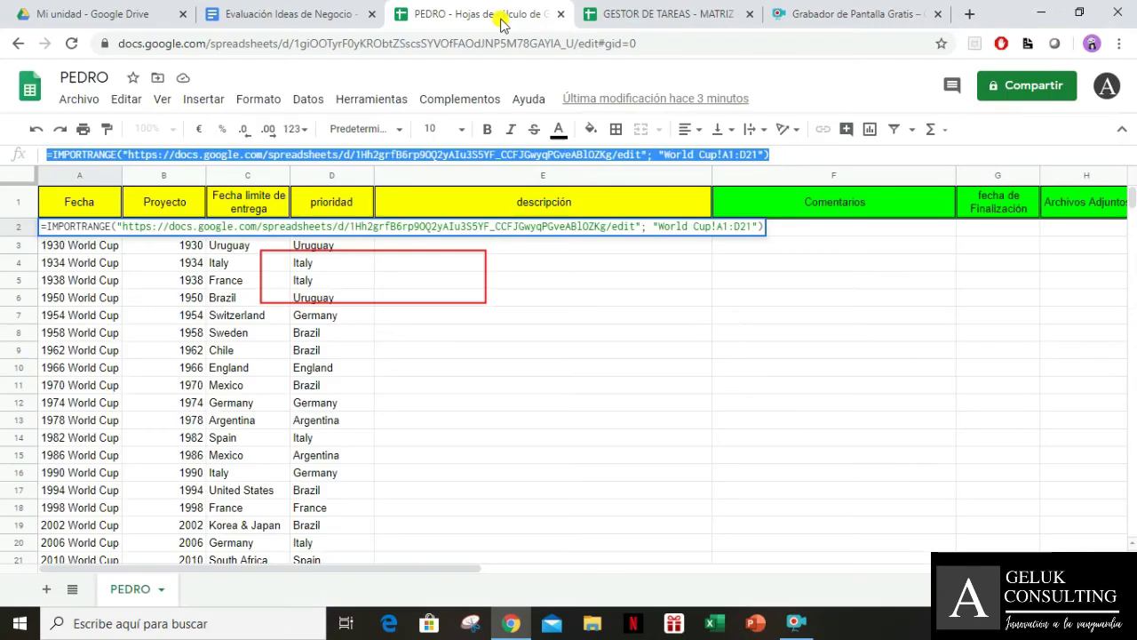
{"action": "left_click", "coordinate": [601, 48]}
{"action": "left_click_drag", "start_coordinate": [636, 43], "coordinate": [675, 44]}
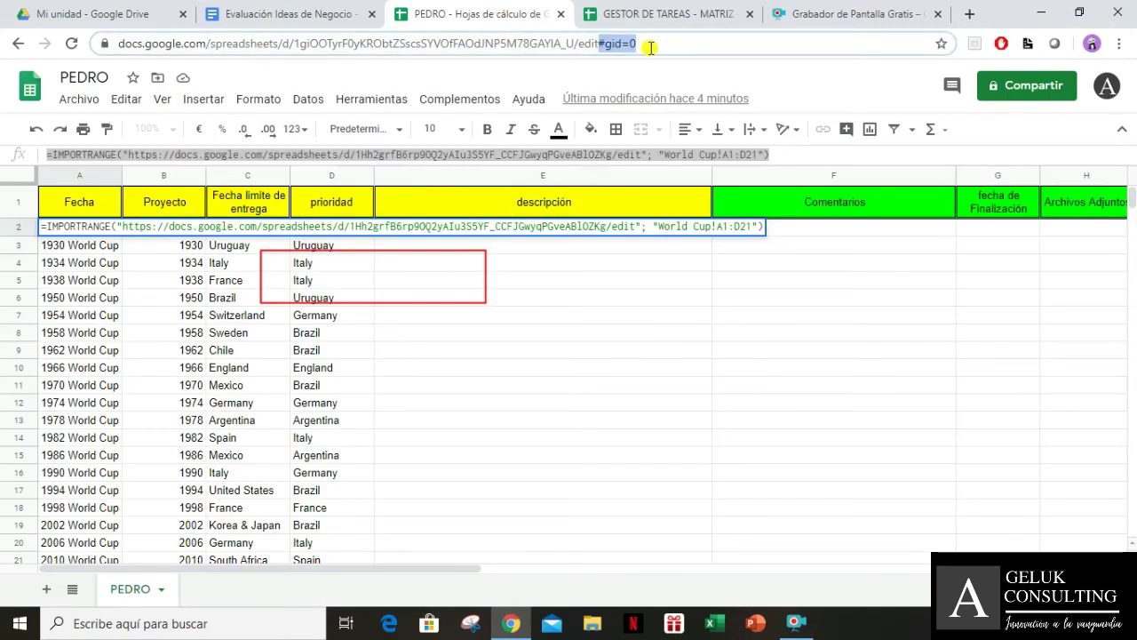
{"action": "left_click", "coordinate": [644, 22]}
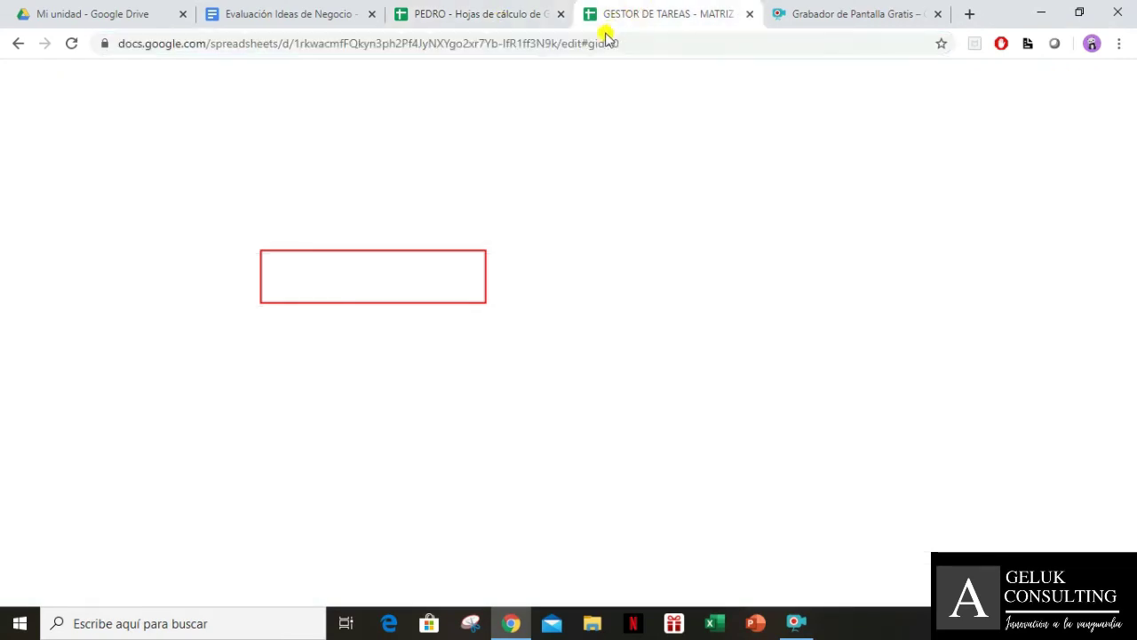
{"action": "left_click_drag", "start_coordinate": [582, 43], "coordinate": [688, 49]}
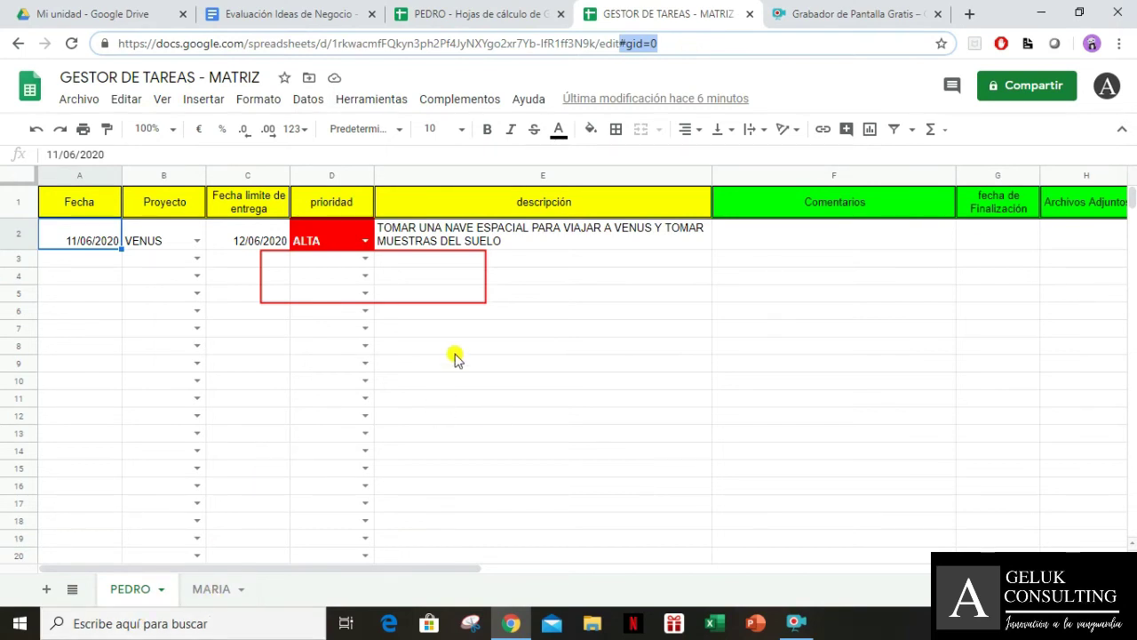
{"action": "left_click", "coordinate": [505, 19]}
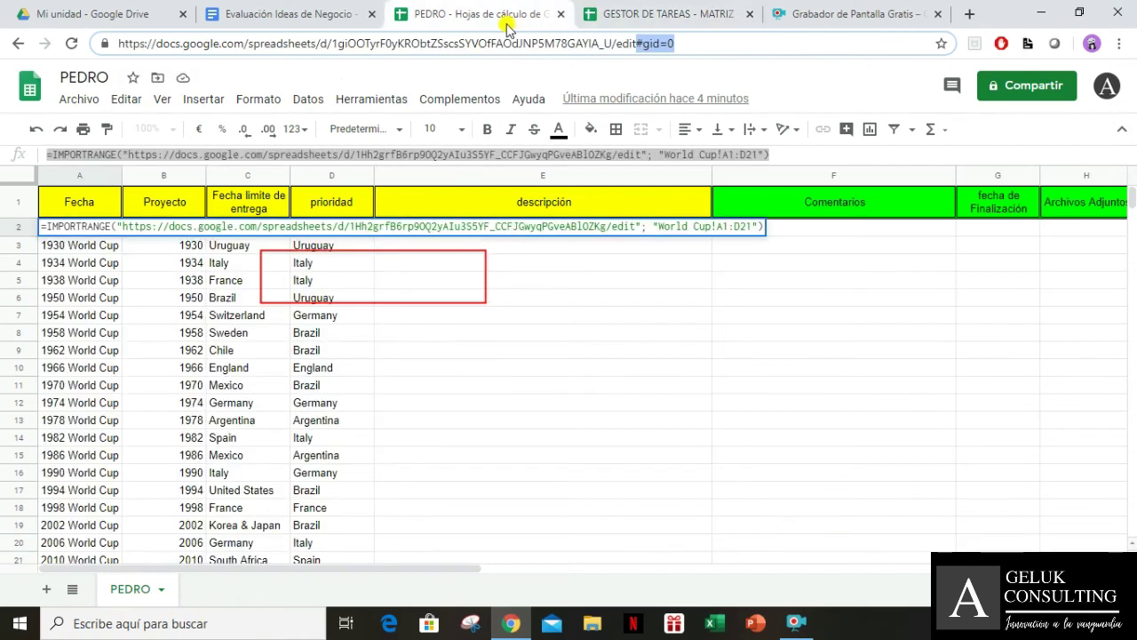
{"action": "left_click", "coordinate": [646, 21]}
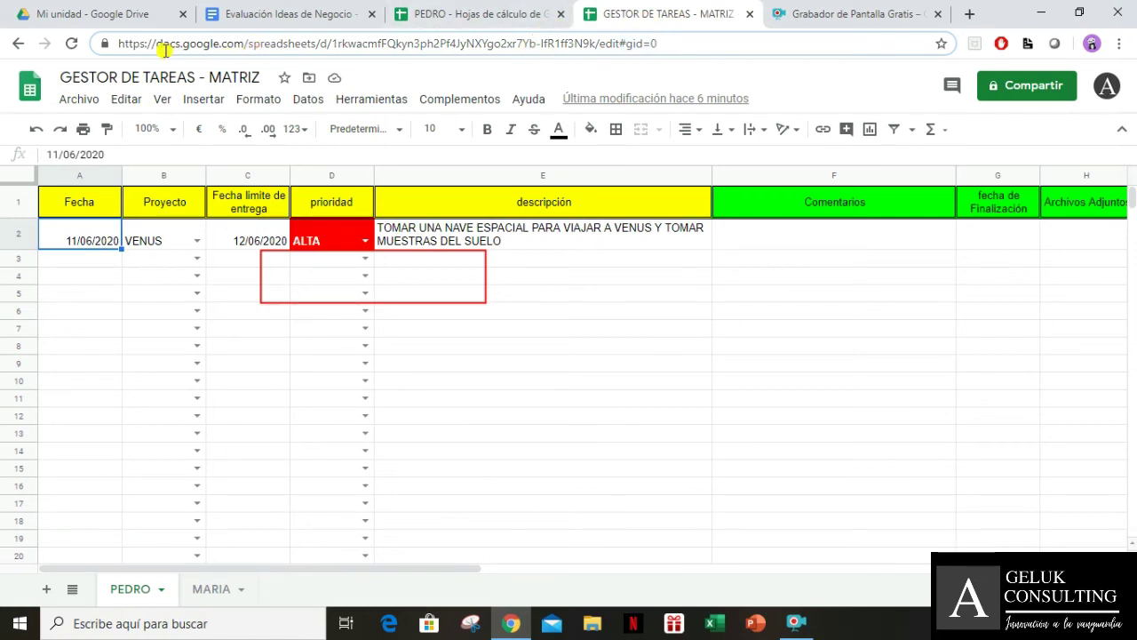
{"action": "left_click_drag", "start_coordinate": [119, 46], "coordinate": [293, 44]}
Highlight the spreadsheet ID in PEDRO's address and the document ID in the Doc's address
{"action": "left_click", "coordinate": [309, 25]}
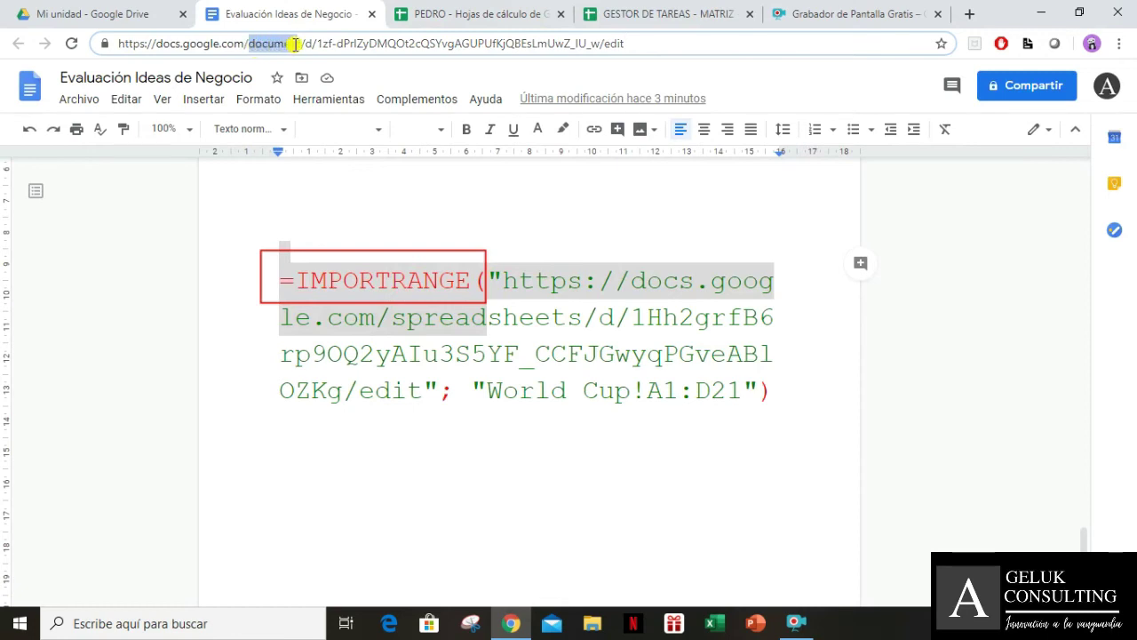
{"action": "left_click", "coordinate": [436, 15]}
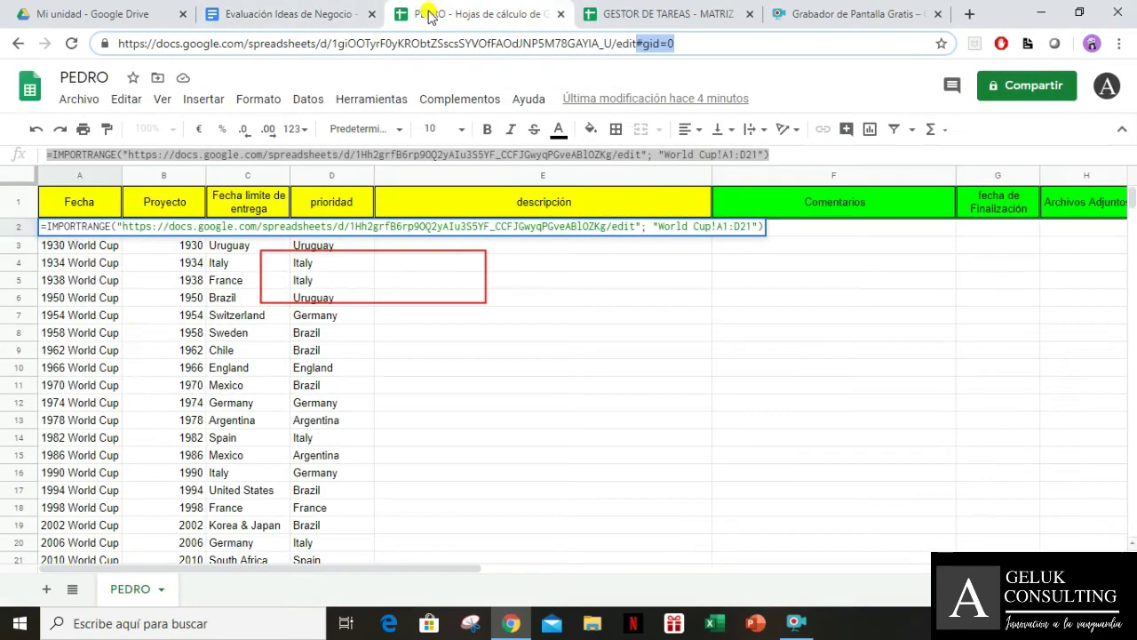
{"action": "left_click_drag", "start_coordinate": [332, 45], "coordinate": [597, 55]}
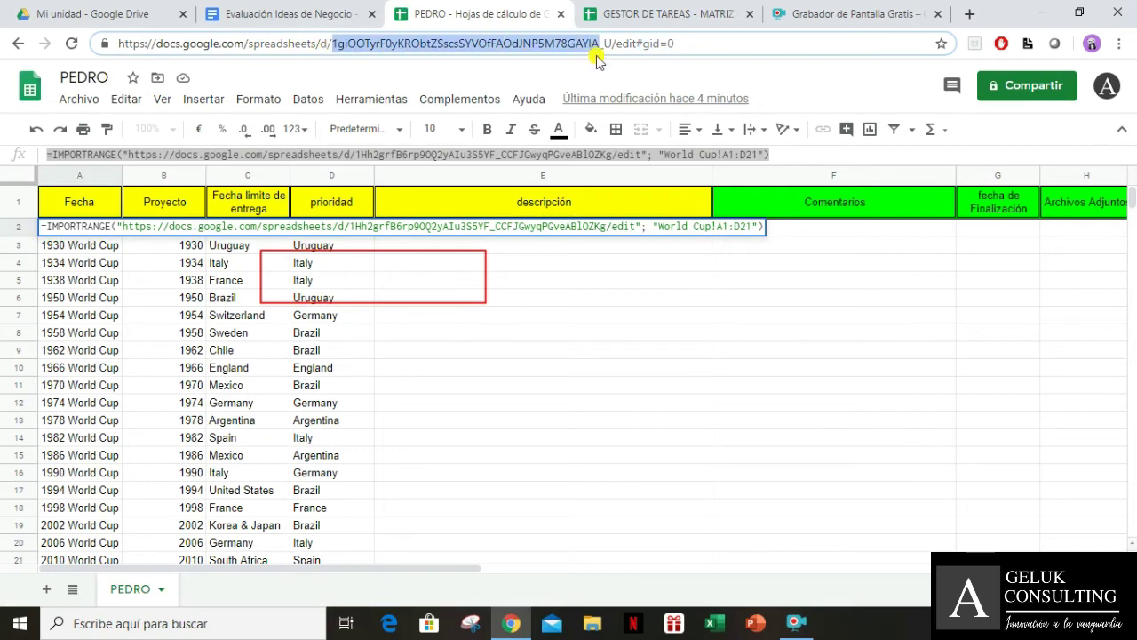
{"action": "left_click", "coordinate": [295, 14]}
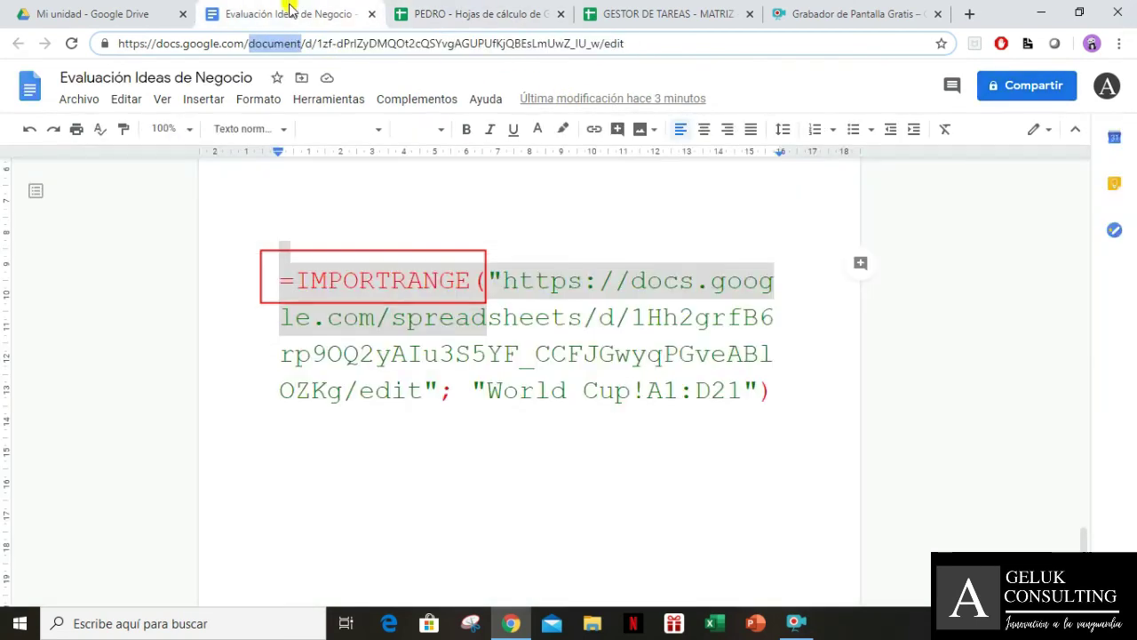
{"action": "left_click", "coordinate": [326, 44]}
{"action": "left_click_drag", "start_coordinate": [318, 47], "coordinate": [601, 55]}
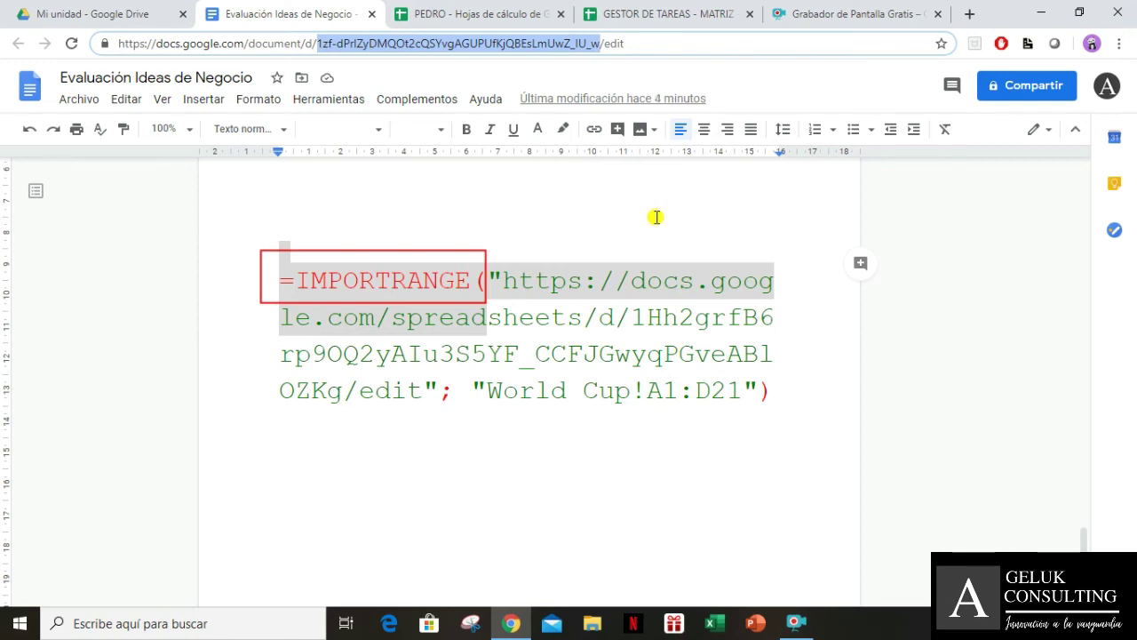
{"action": "left_click", "coordinate": [500, 281]}
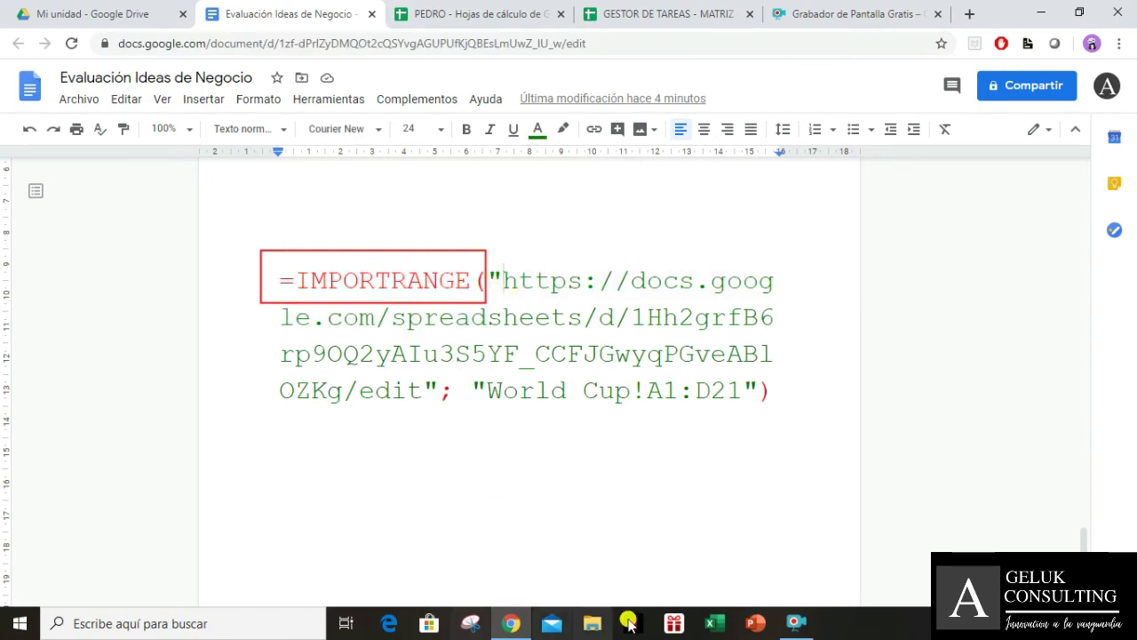
Draw a red rectangle around the start of the URL in the formula
{"action": "left_click", "coordinate": [795, 621]}
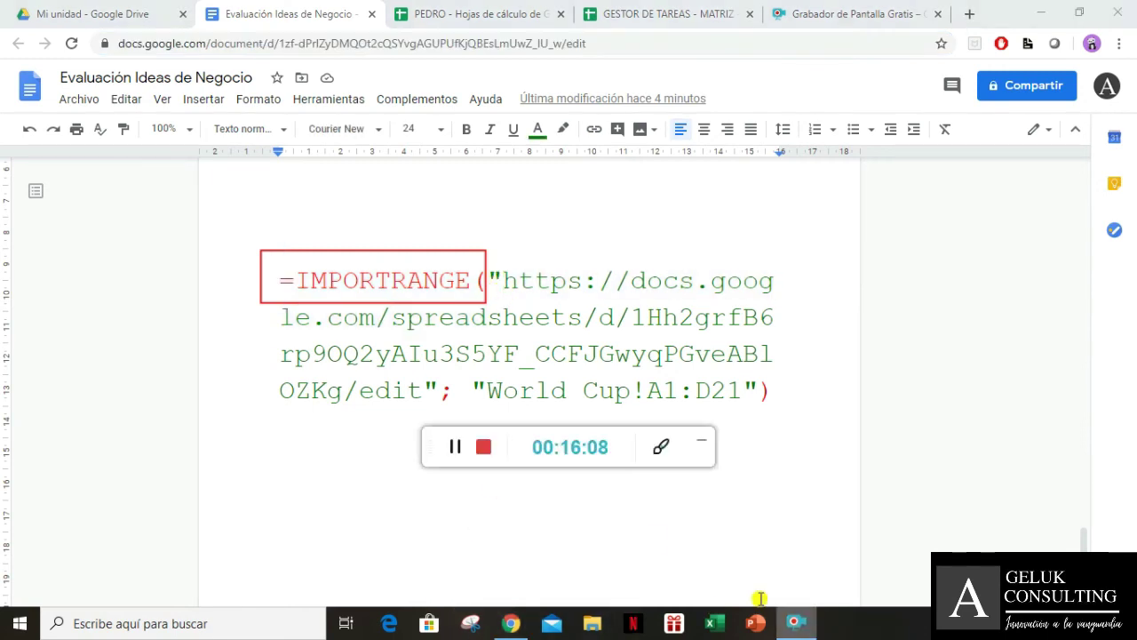
{"action": "left_click", "coordinate": [665, 450]}
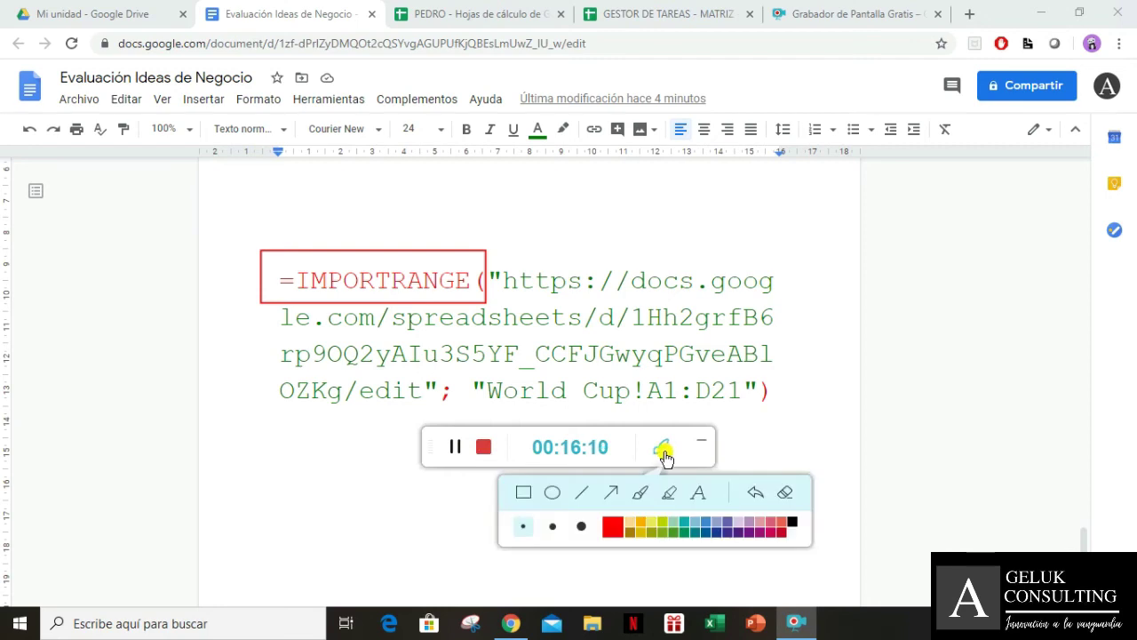
{"action": "left_click", "coordinate": [528, 495]}
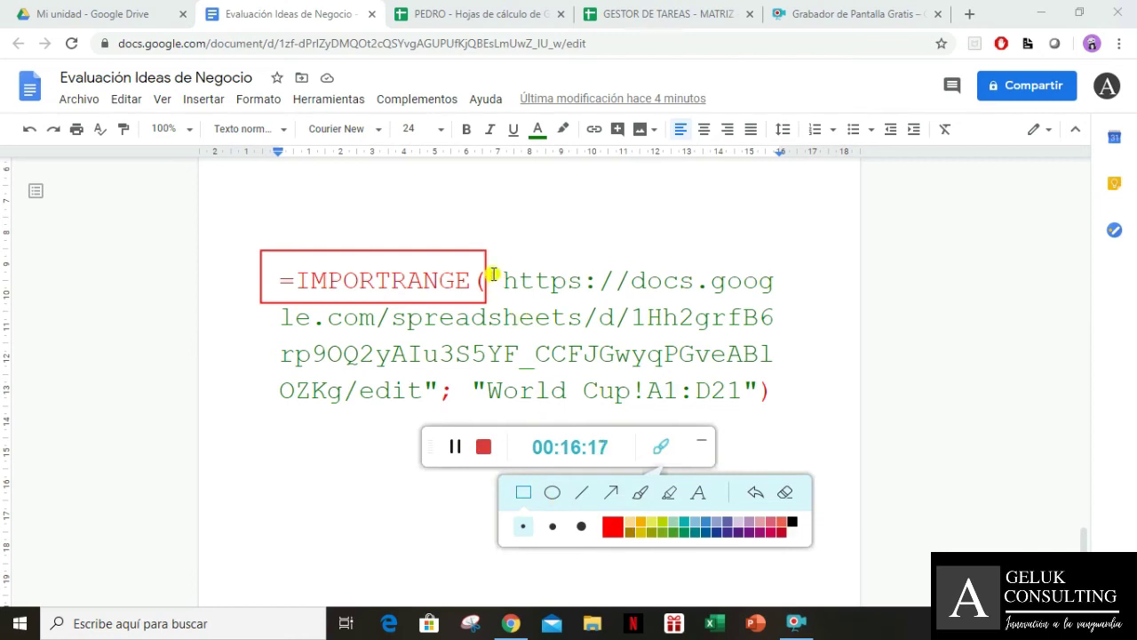
{"action": "left_click", "coordinate": [524, 492]}
{"action": "mouse_move", "coordinate": [502, 256]}
{"action": "left_mouse_down"}
{"action": "mouse_move", "coordinate": [513, 303]}
{"action": "mouse_move", "coordinate": [799, 304]}
{"action": "mouse_move", "coordinate": [790, 296]}
{"action": "left_mouse_up"}
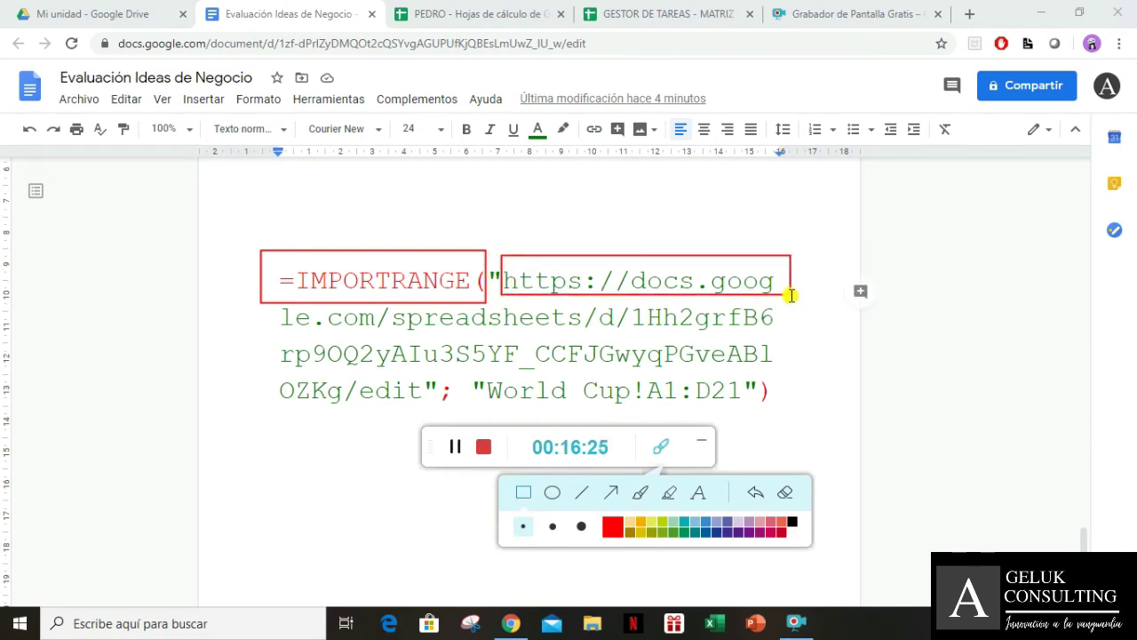
{"action": "left_click", "coordinate": [525, 502]}
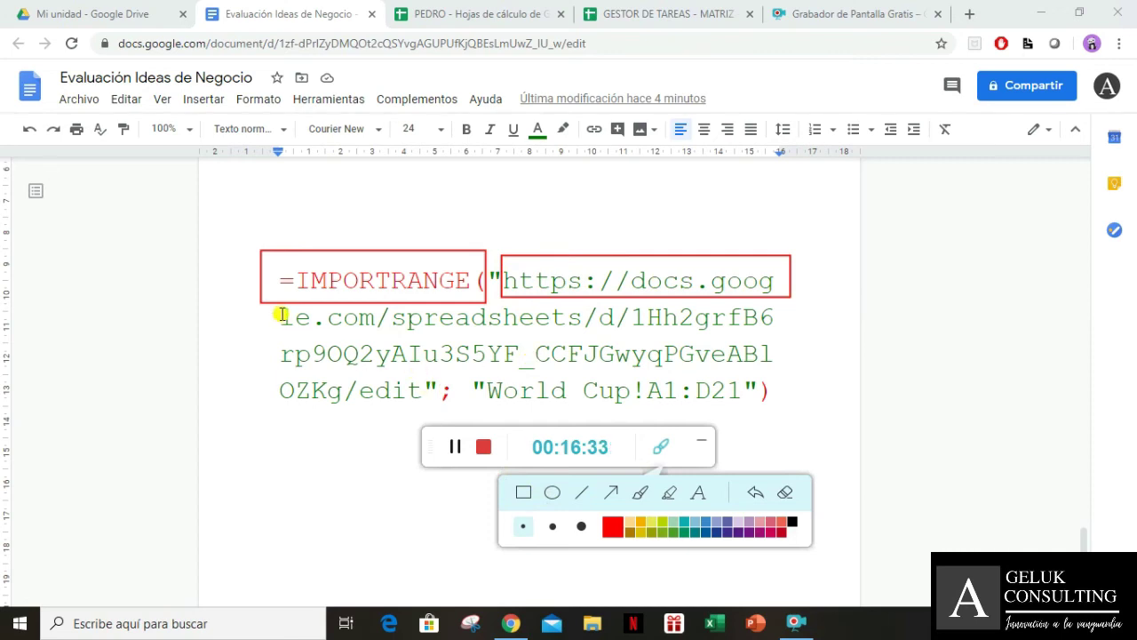
Frame the spreadsheet ID lines and the OZKg/edit ending with red rectangles
{"action": "left_click_drag", "start_coordinate": [279, 314], "coordinate": [328, 354]}
{"action": "left_click", "coordinate": [417, 472]}
{"action": "left_click", "coordinate": [523, 493]}
{"action": "mouse_move", "coordinate": [269, 305]}
{"action": "left_mouse_down"}
{"action": "mouse_move", "coordinate": [284, 358]}
{"action": "mouse_move", "coordinate": [283, 308]}
{"action": "left_mouse_up"}
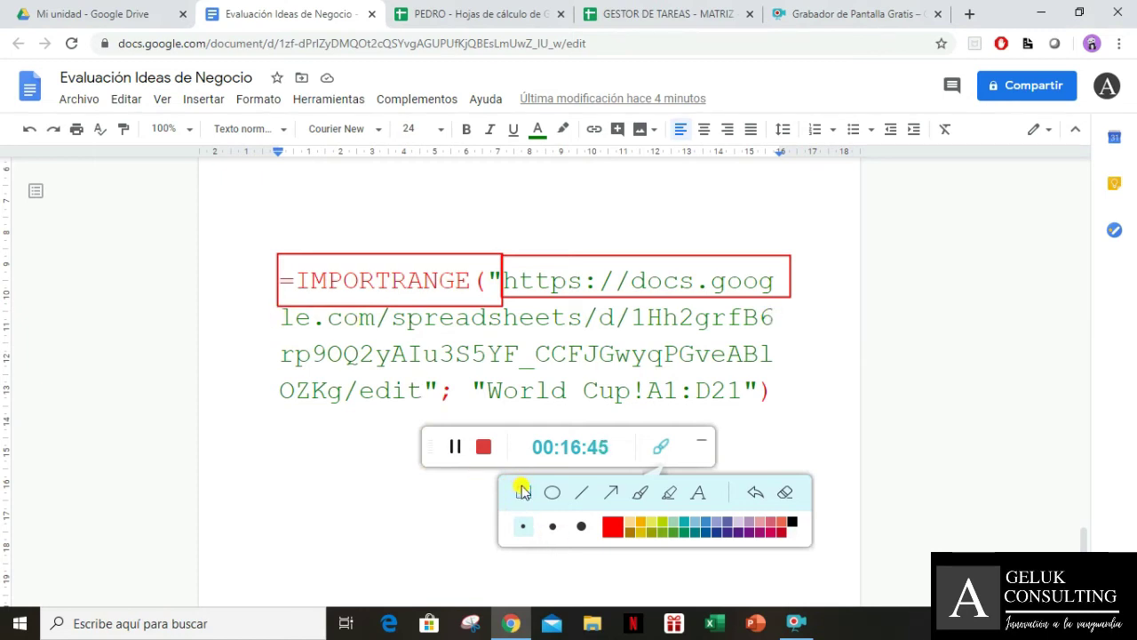
{"action": "mouse_move", "coordinate": [777, 312]}
{"action": "left_mouse_down"}
{"action": "mouse_move", "coordinate": [753, 355]}
{"action": "mouse_move", "coordinate": [273, 369]}
{"action": "left_mouse_up"}
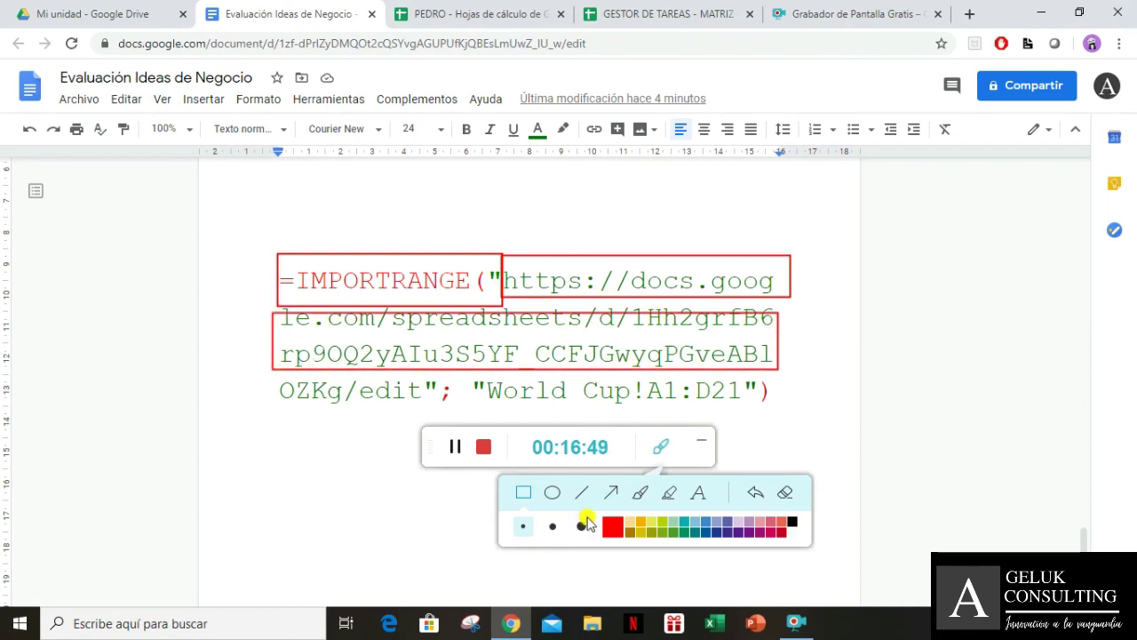
{"action": "left_click", "coordinate": [525, 493]}
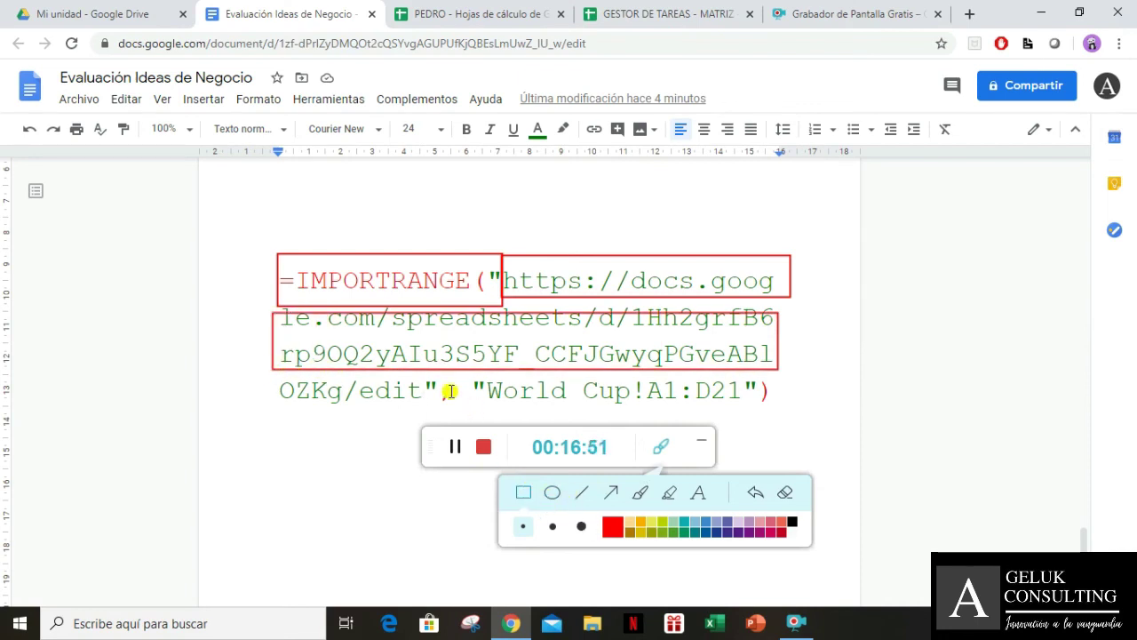
{"action": "mouse_move", "coordinate": [439, 377]}
{"action": "left_mouse_down"}
{"action": "mouse_move", "coordinate": [329, 410]}
{"action": "mouse_move", "coordinate": [264, 409]}
{"action": "left_mouse_up"}
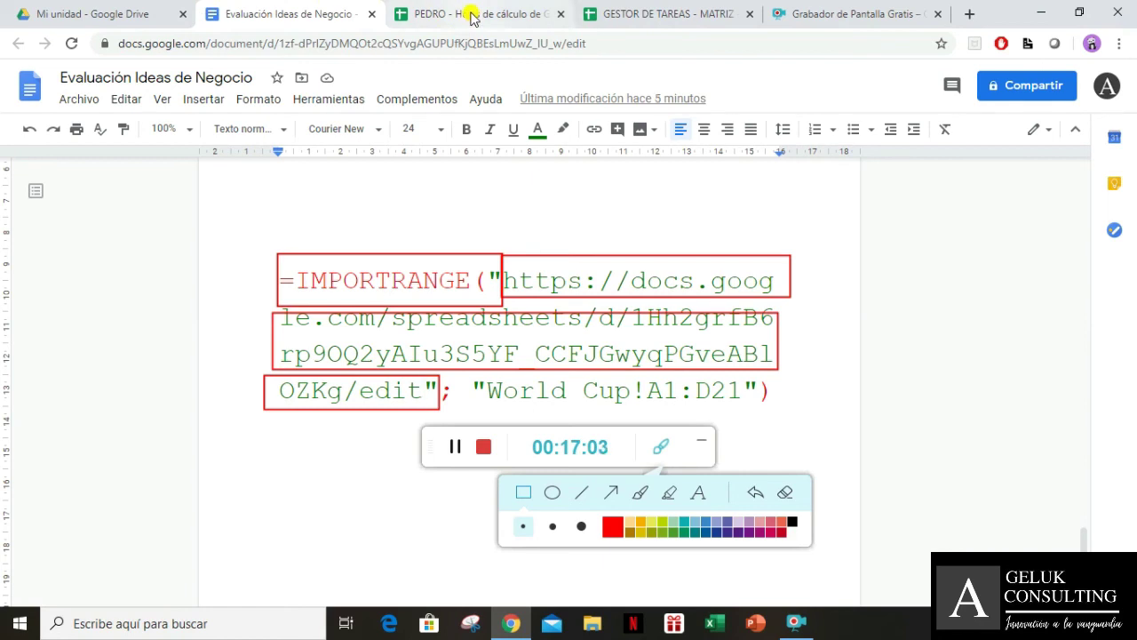
{"action": "left_click", "coordinate": [701, 439]}
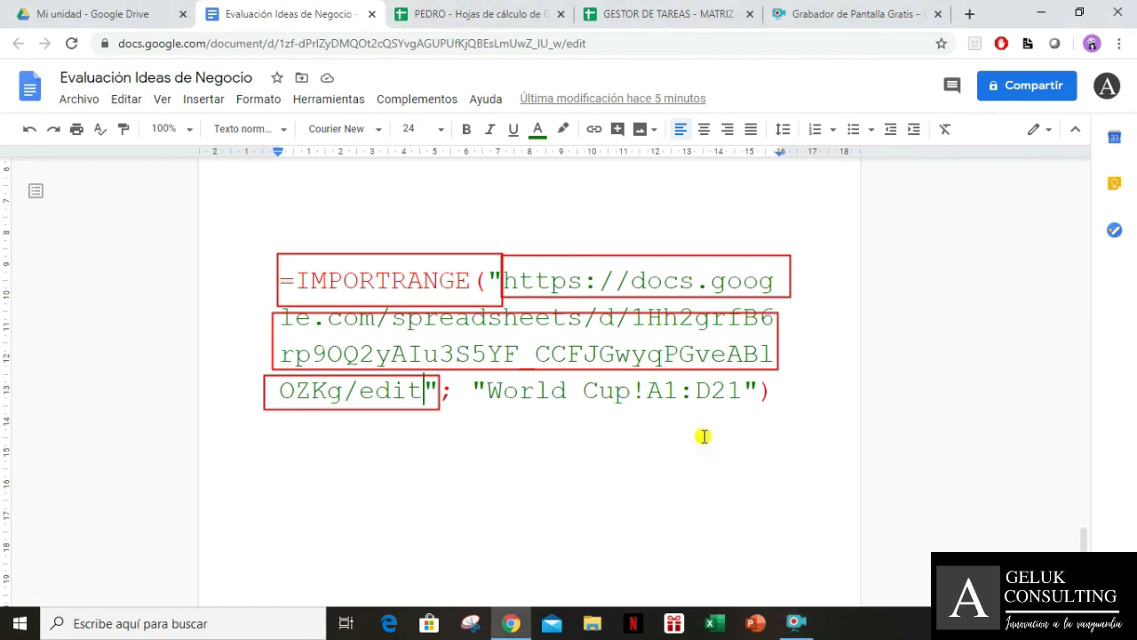
{"action": "left_click", "coordinate": [478, 13]}
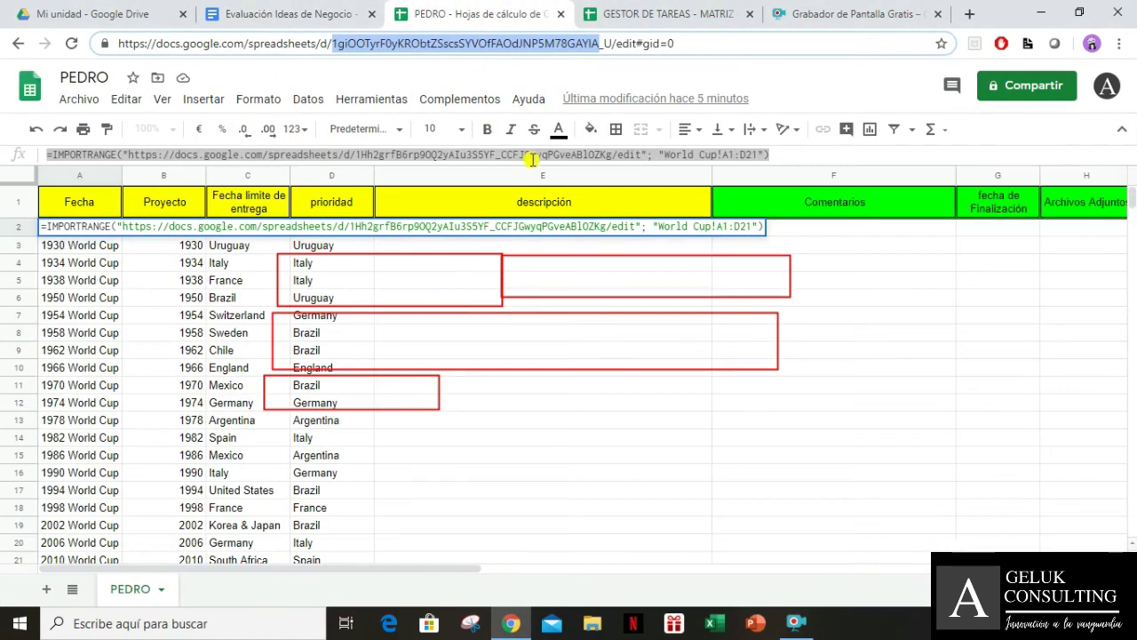
{"action": "left_click", "coordinate": [635, 44]}
{"action": "left_click_drag", "start_coordinate": [635, 44], "coordinate": [692, 50]}
{"action": "left_click", "coordinate": [654, 46]}
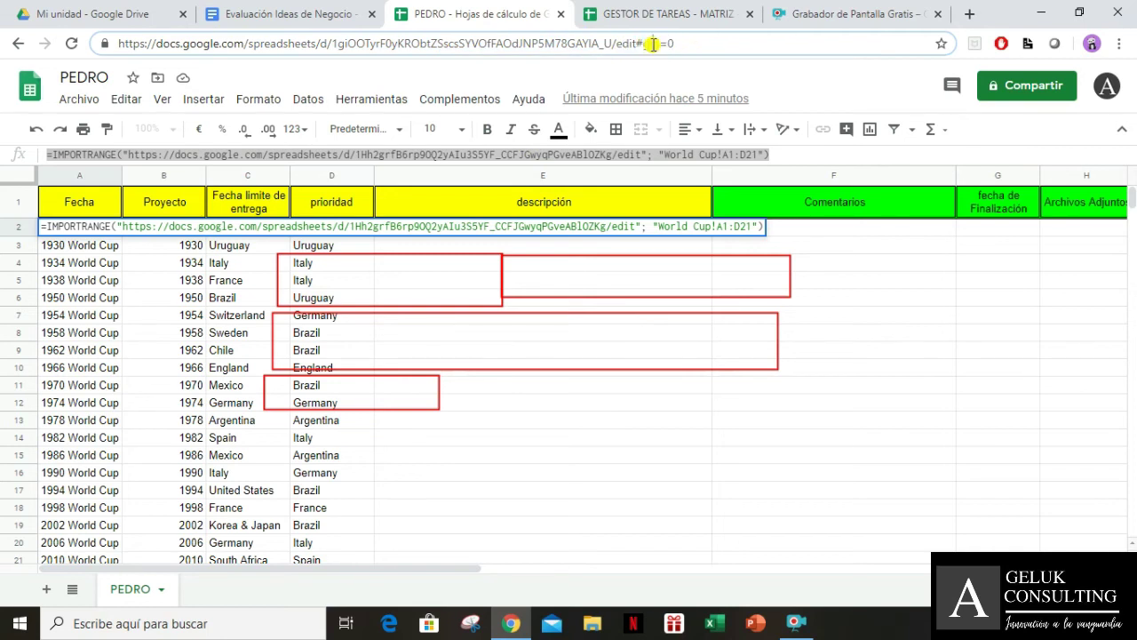
{"action": "left_click", "coordinate": [643, 14]}
{"action": "left_click_drag", "start_coordinate": [620, 44], "coordinate": [702, 40]}
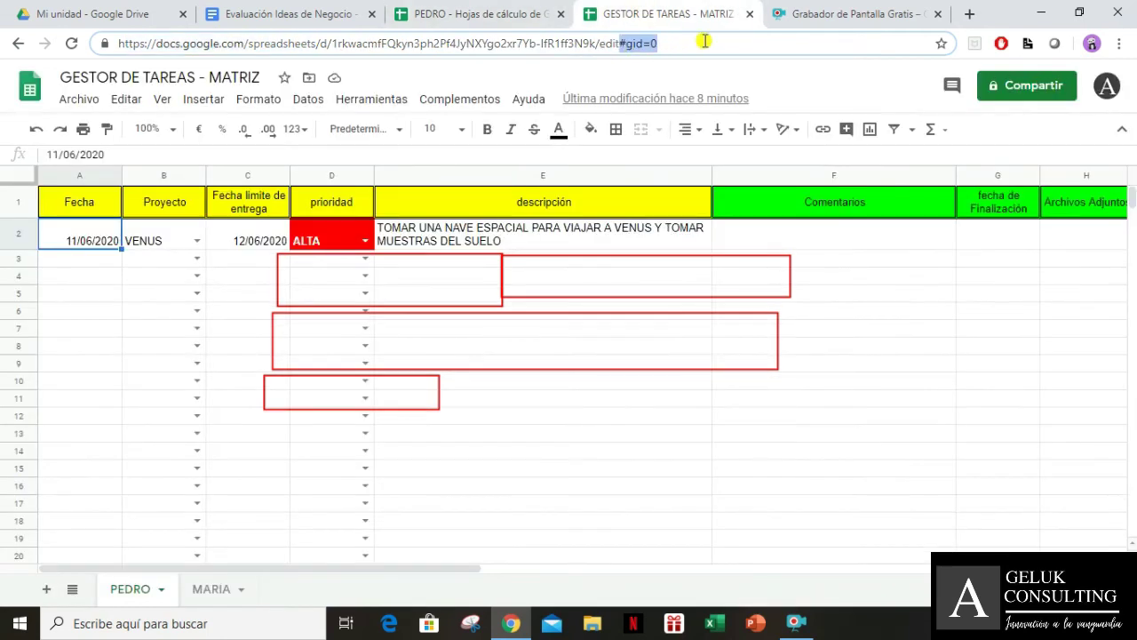
{"action": "left_click", "coordinate": [616, 43]}
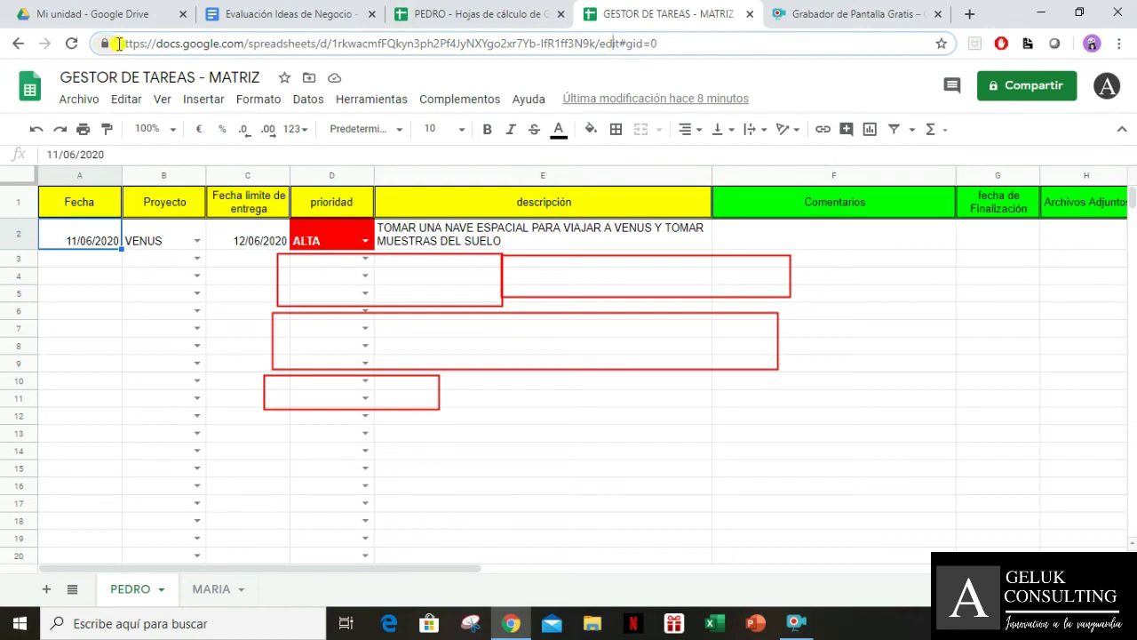
{"action": "left_click_drag", "start_coordinate": [115, 44], "coordinate": [599, 55]}
{"action": "left_click", "coordinate": [274, 13]}
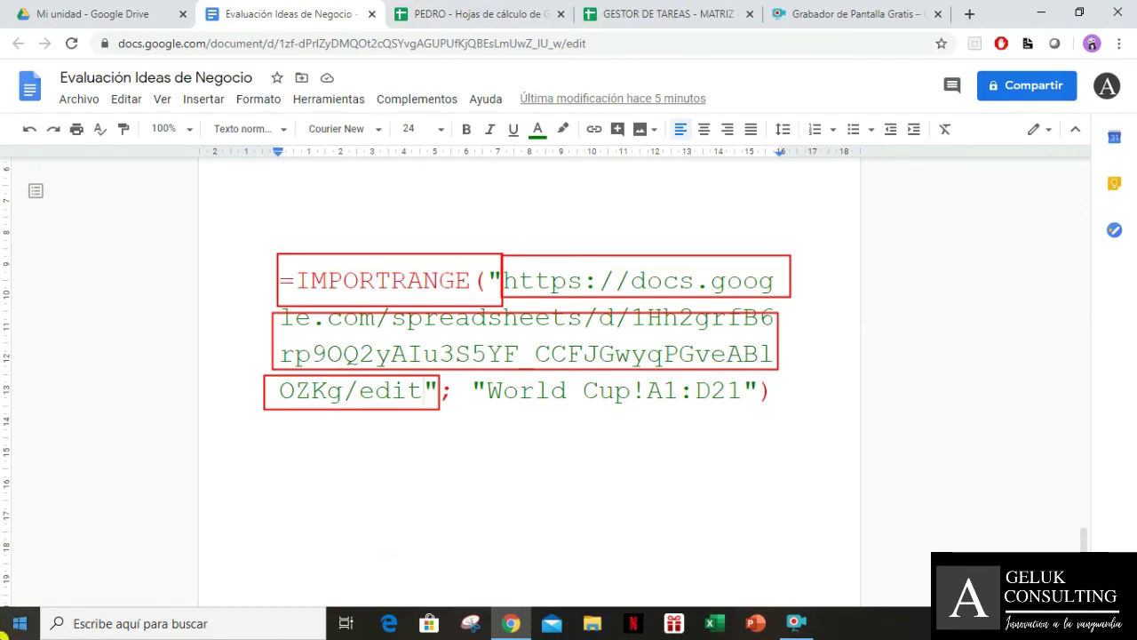
Redraw the red rectangle so it sits over the spreadsheet ID lines
{"action": "left_click", "coordinate": [813, 627]}
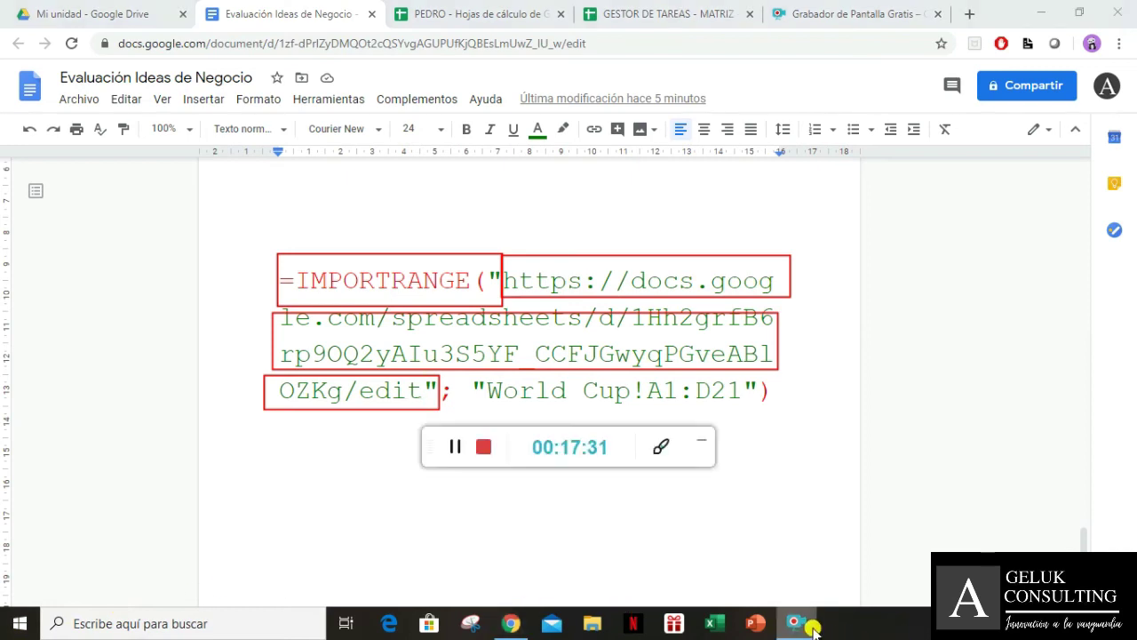
{"action": "left_click", "coordinate": [668, 449]}
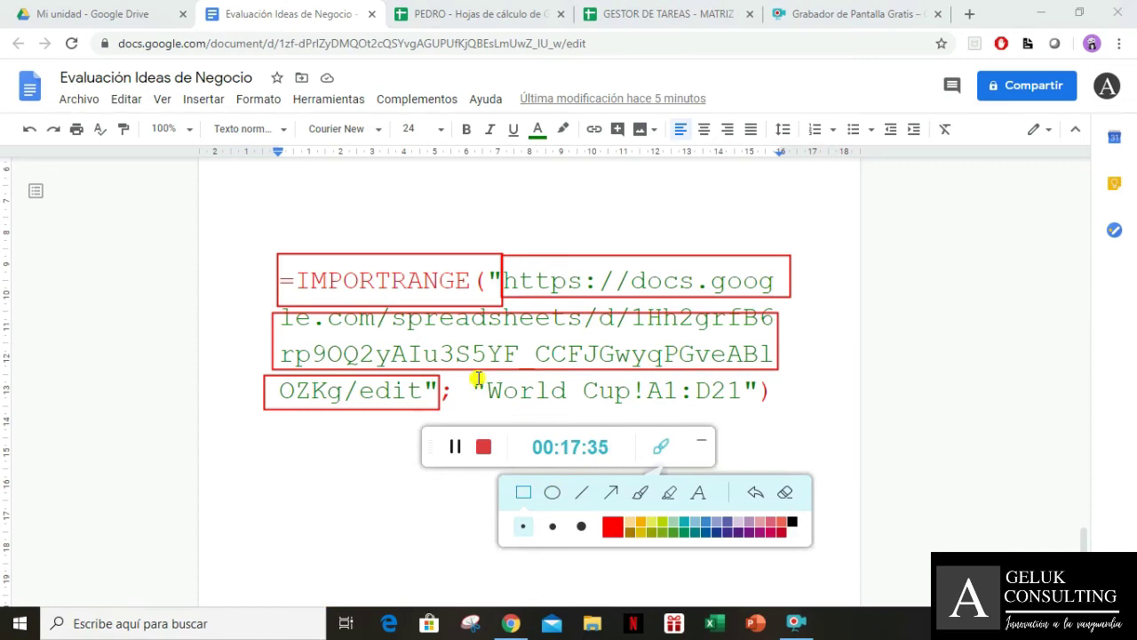
{"action": "left_click_drag", "start_coordinate": [472, 378], "coordinate": [478, 409]}
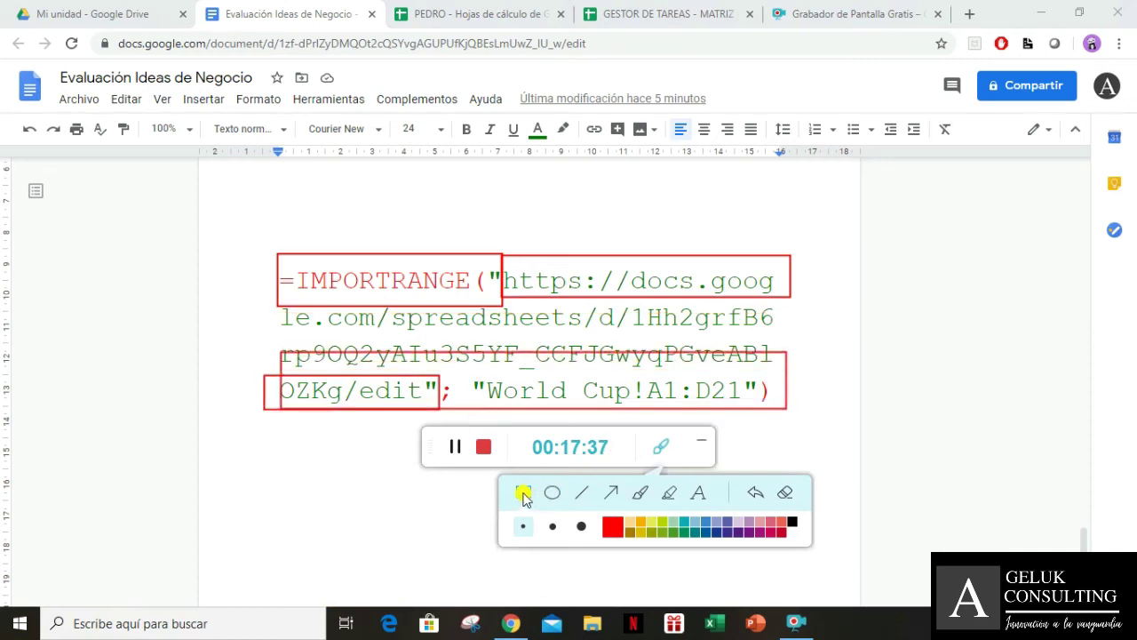
{"action": "left_click_drag", "start_coordinate": [539, 349], "coordinate": [538, 313]}
Circle the "World Cup" sheet name in red, then bring up the GESTOR DE TAREAS - MATRIZ spreadsheet
{"action": "left_click", "coordinate": [552, 492]}
{"action": "mouse_move", "coordinate": [468, 382]}
{"action": "left_mouse_down"}
{"action": "mouse_move", "coordinate": [533, 400]}
{"action": "mouse_move", "coordinate": [671, 382]}
{"action": "mouse_move", "coordinate": [701, 409]}
{"action": "mouse_move", "coordinate": [652, 410]}
{"action": "mouse_move", "coordinate": [684, 400]}
{"action": "mouse_move", "coordinate": [748, 413]}
{"action": "mouse_move", "coordinate": [636, 413]}
{"action": "left_mouse_up"}
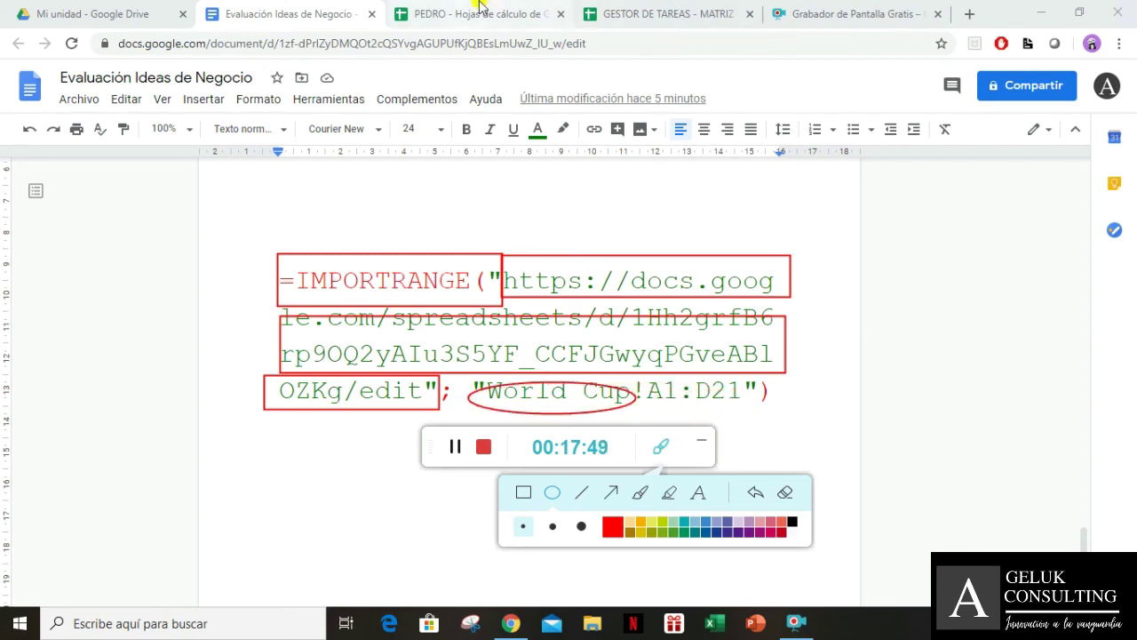
{"action": "left_click", "coordinate": [699, 446]}
{"action": "left_click", "coordinate": [692, 14]}
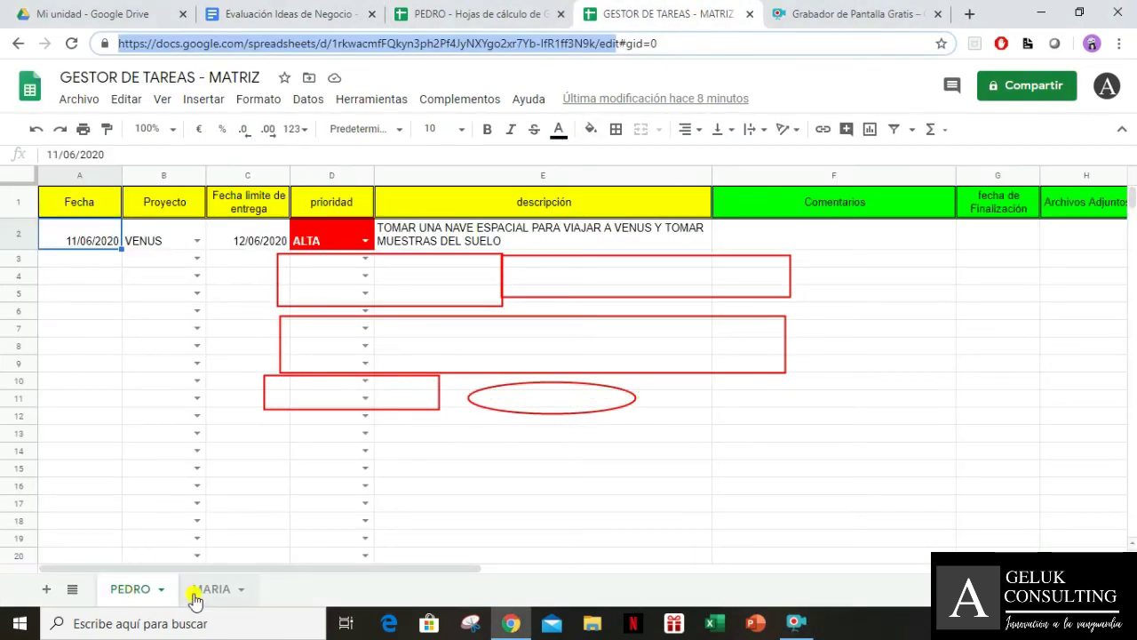
Flip between the PEDRO and MATRIZ spreadsheets, ending on the annotated Evaluación Ideas de Negocio document
{"action": "left_click", "coordinate": [508, 11]}
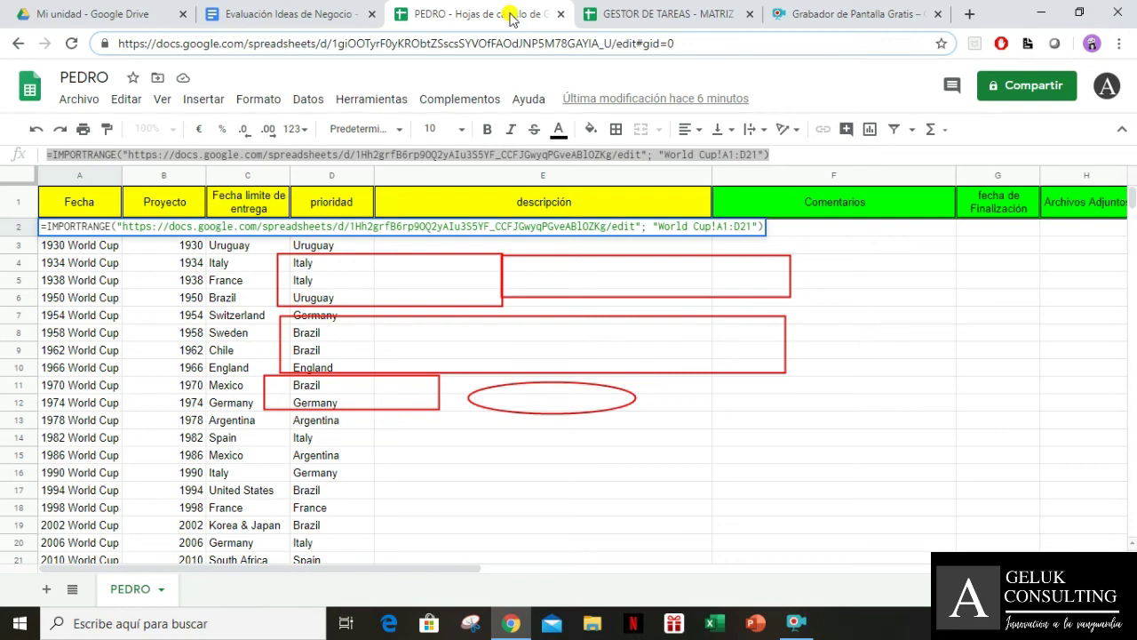
{"action": "left_click", "coordinate": [652, 18]}
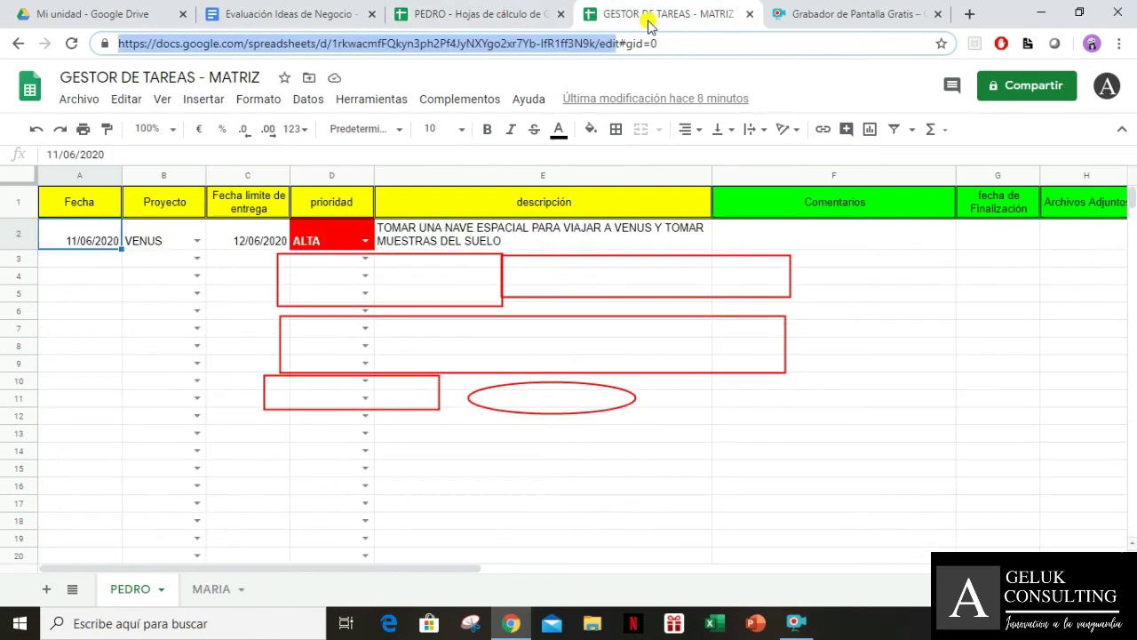
{"action": "left_click", "coordinate": [407, 11]}
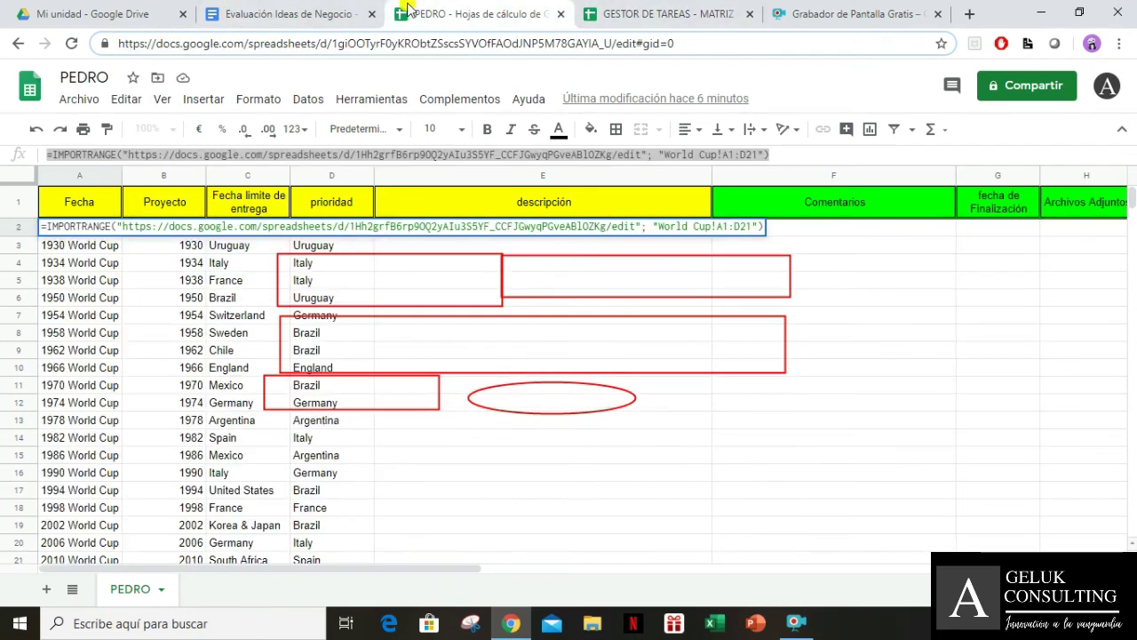
{"action": "left_click", "coordinate": [655, 13]}
{"action": "left_click", "coordinate": [293, 16]}
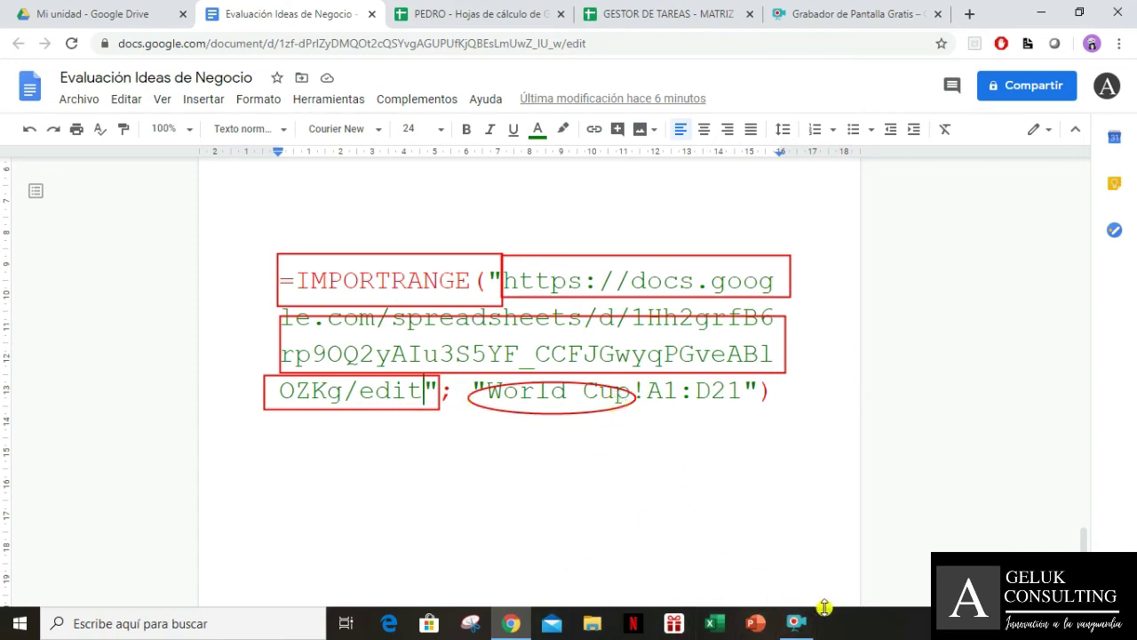
Select the whole sample IMPORTRANGE formula paragraph in the Evaluación Ideas de Negocio document and delete it
{"action": "left_click", "coordinate": [816, 615]}
{"action": "left_click", "coordinate": [660, 448]}
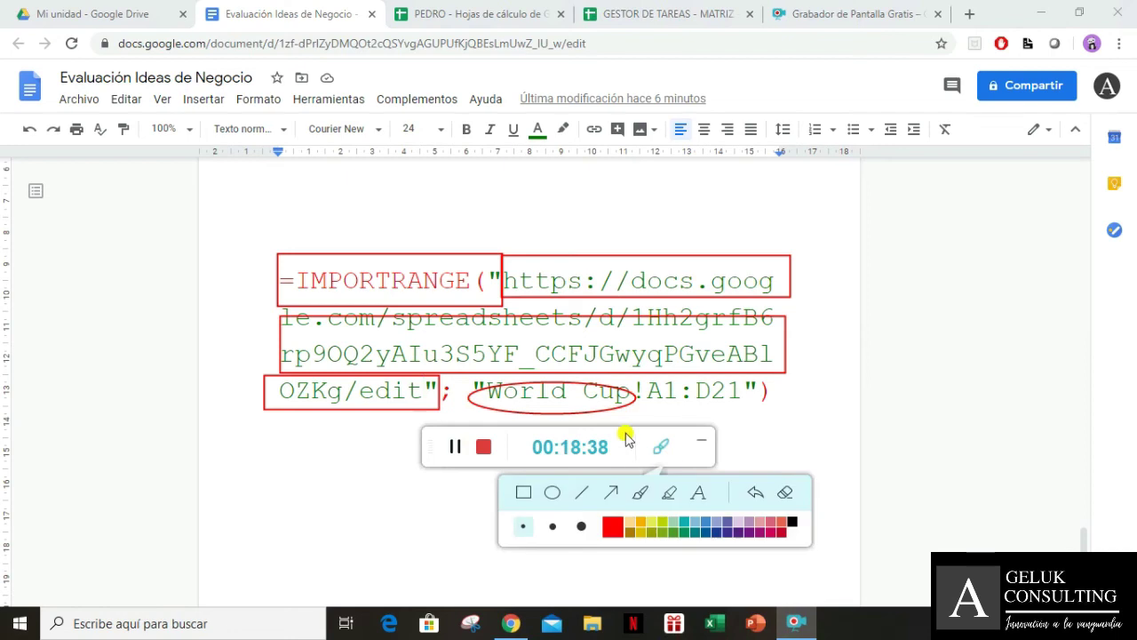
{"action": "mouse_move", "coordinate": [710, 381]}
{"action": "left_mouse_down"}
{"action": "mouse_move", "coordinate": [702, 388]}
{"action": "mouse_move", "coordinate": [720, 381]}
{"action": "left_mouse_up"}
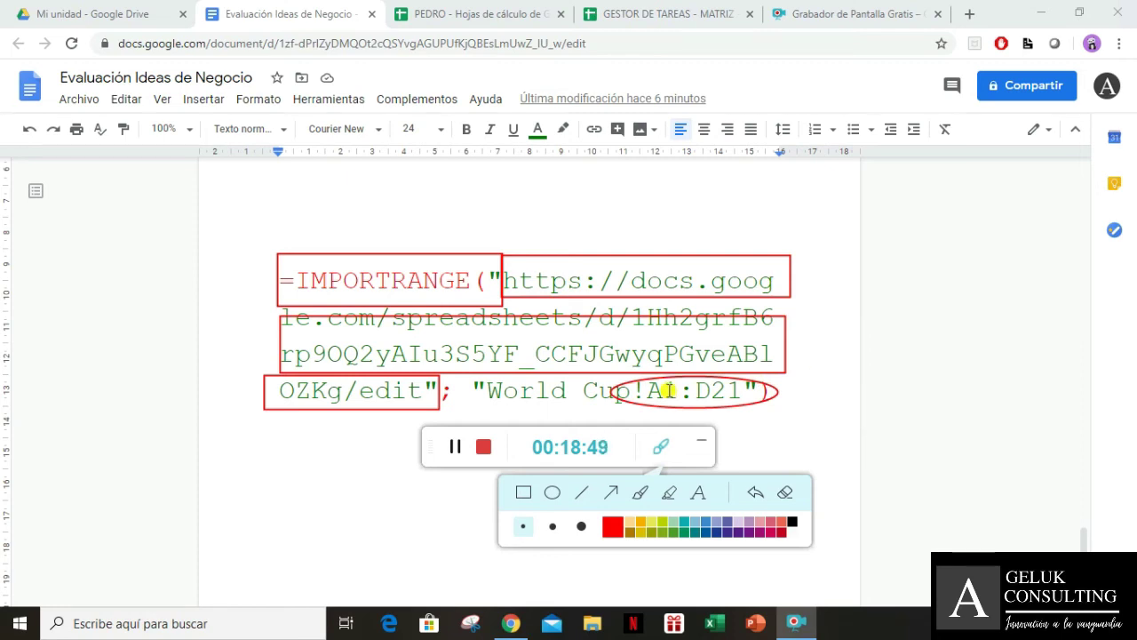
{"action": "left_click", "coordinate": [786, 497]}
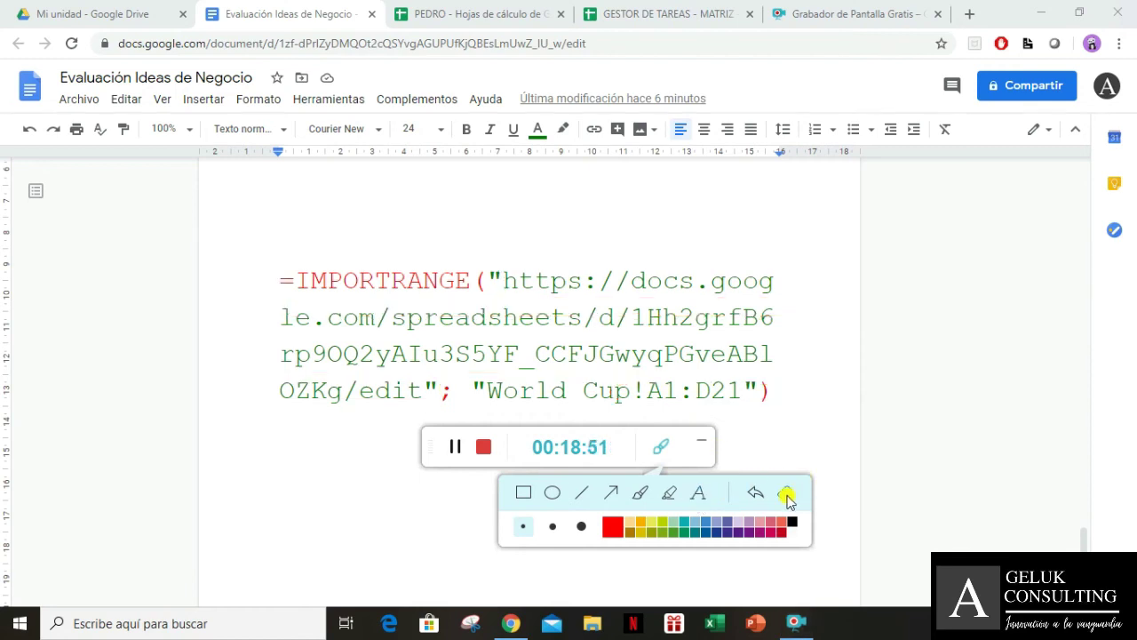
{"action": "left_click", "coordinate": [703, 447]}
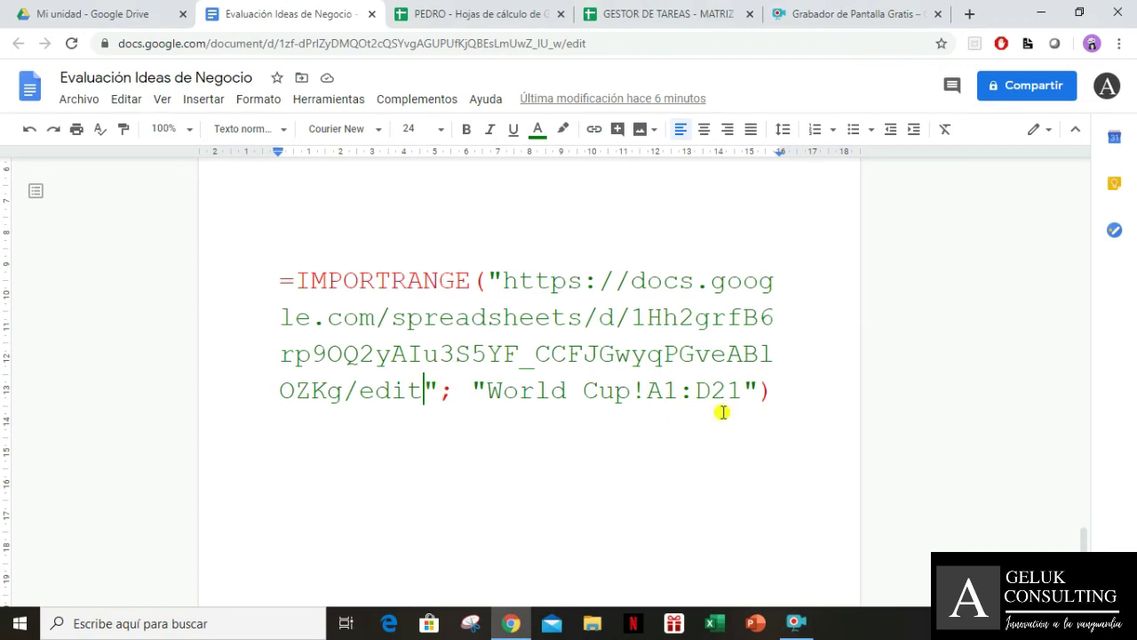
{"action": "left_click_drag", "start_coordinate": [779, 394], "coordinate": [254, 261]}
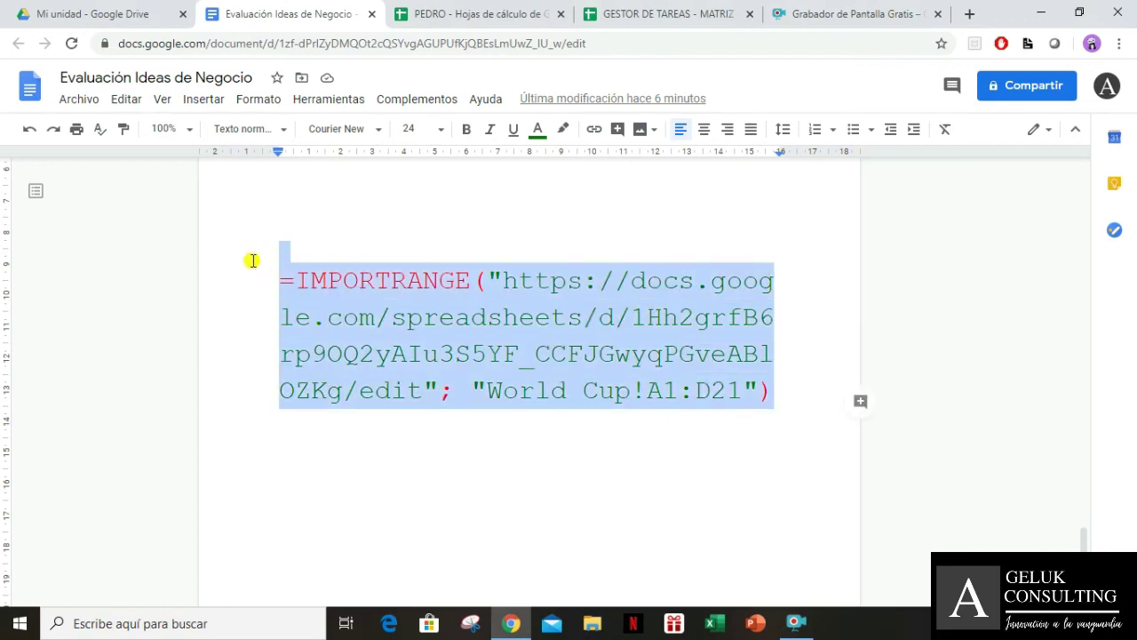
{"action": "left_click", "coordinate": [696, 438]}
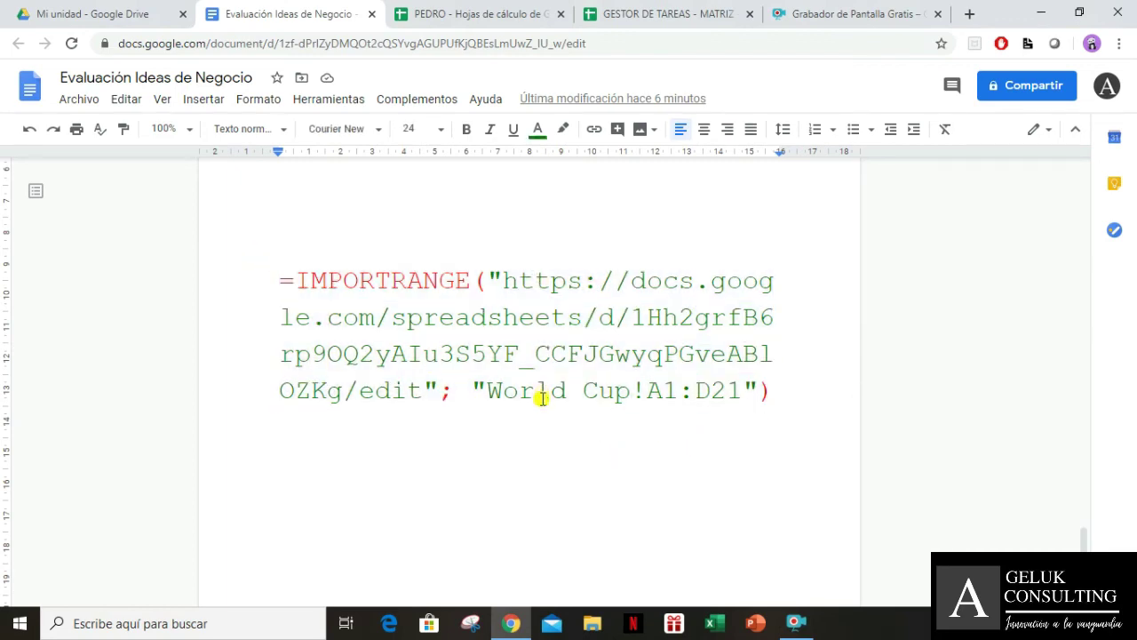
{"action": "left_click_drag", "start_coordinate": [791, 381], "coordinate": [228, 285]}
{"action": "key", "text": "BackSpace"}
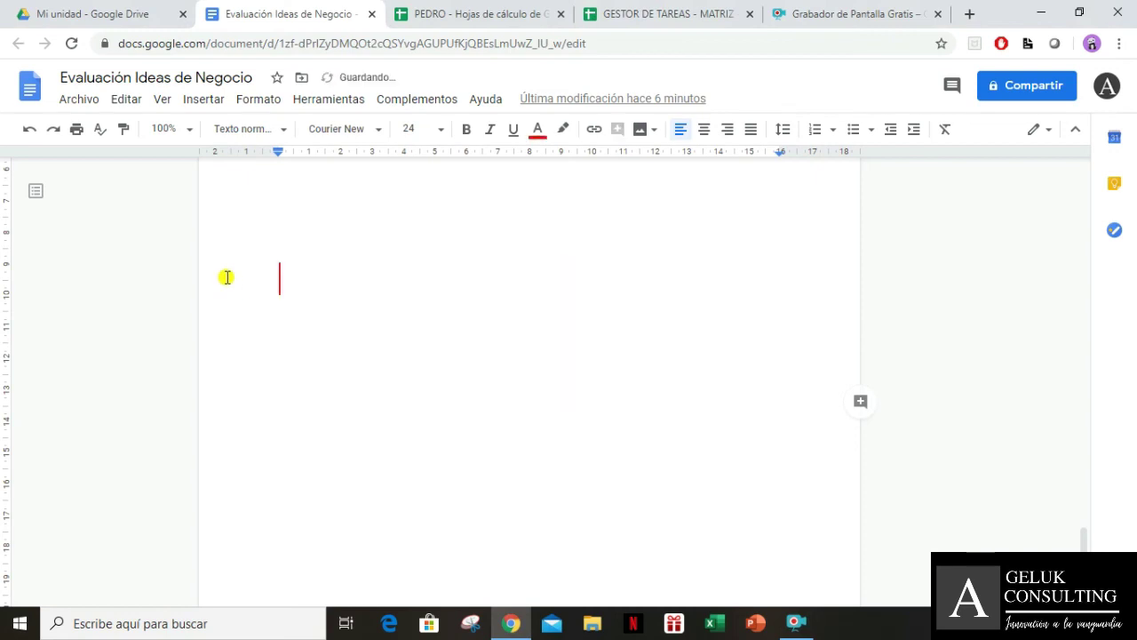
{"action": "key", "text": "BackSpace"}
{"action": "key", "text": "BackSpace"}
{"action": "scroll", "coordinate": [495, 411], "scroll_direction": "up", "scroll_amount": 4}
{"action": "scroll", "coordinate": [495, 411], "scroll_direction": "up", "scroll_amount": 1}
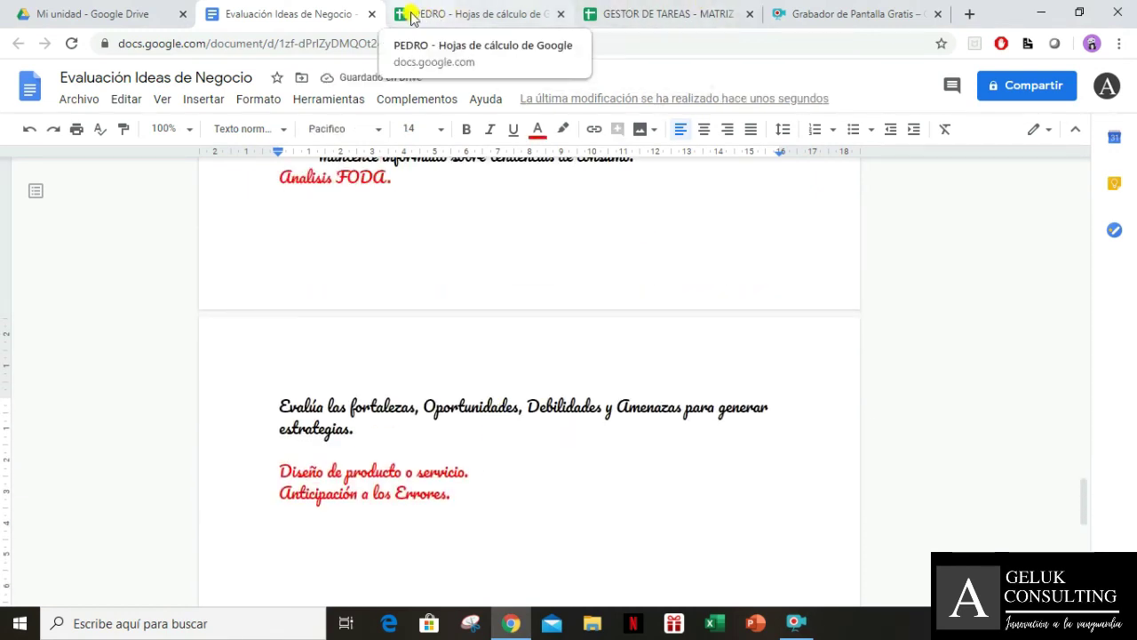
Close the document and start editing the IMPORTRANGE formula in PEDRO's cell A2
{"action": "left_click", "coordinate": [372, 14]}
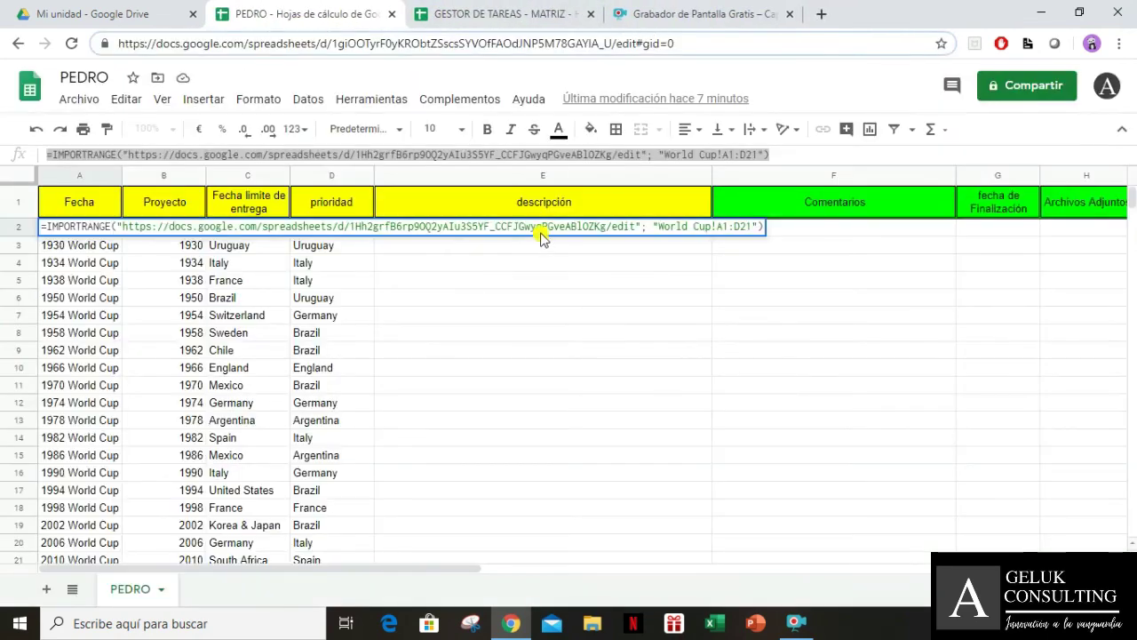
{"action": "left_click", "coordinate": [502, 16]}
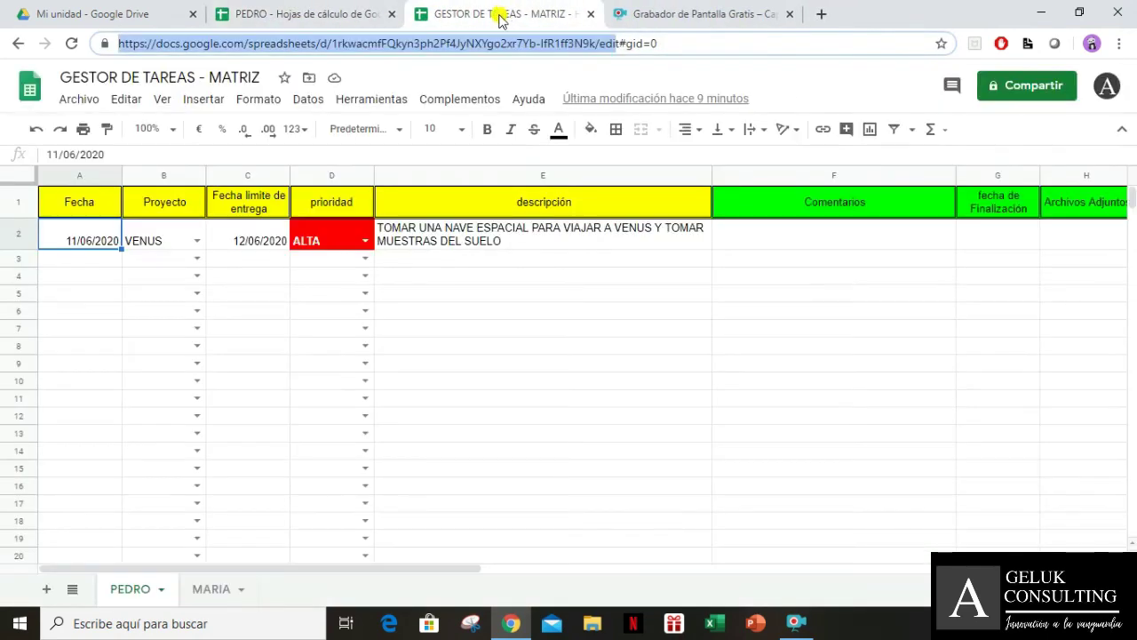
{"action": "left_click", "coordinate": [262, 13]}
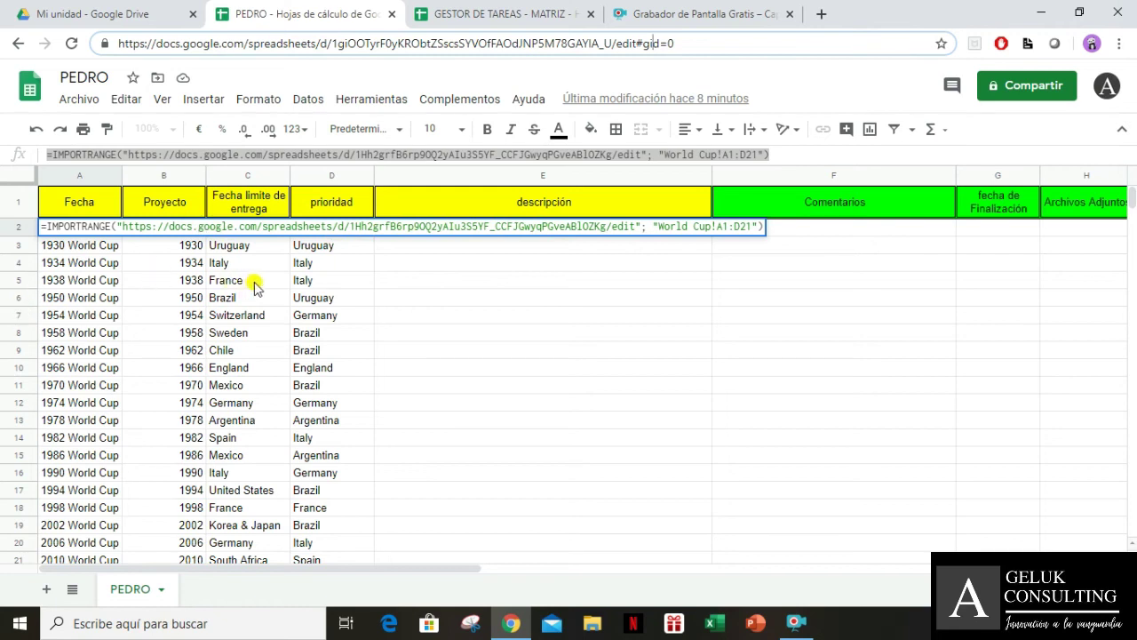
{"action": "double_click", "coordinate": [240, 225]}
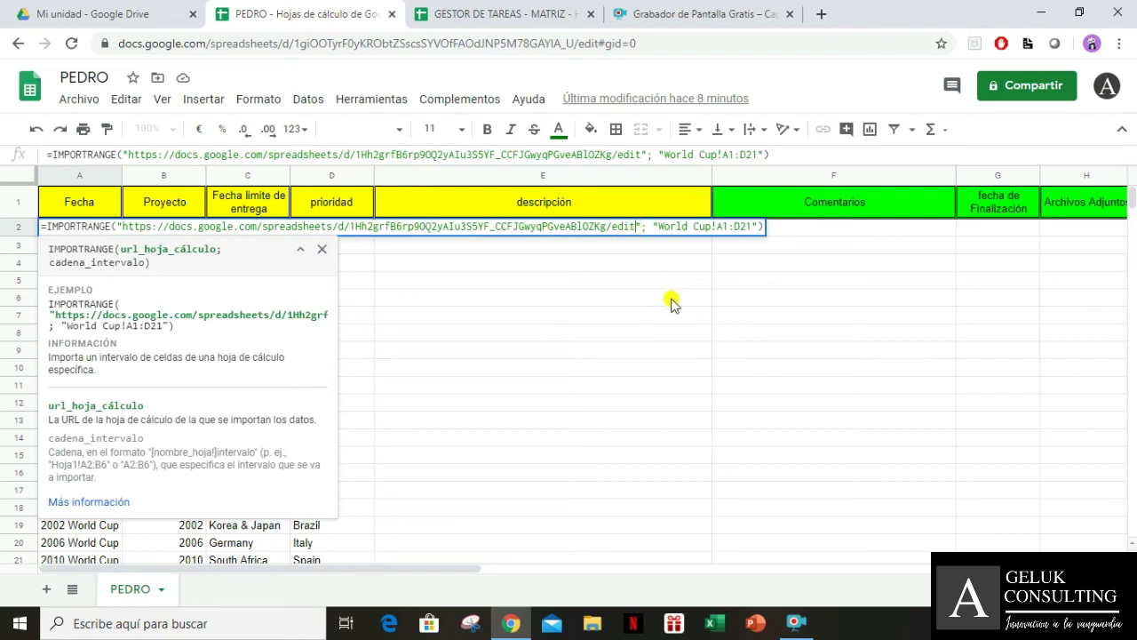
Copy the GESTOR DE TAREAS - MATRIZ spreadsheet's address up to its ID
{"action": "left_click", "coordinate": [492, 15]}
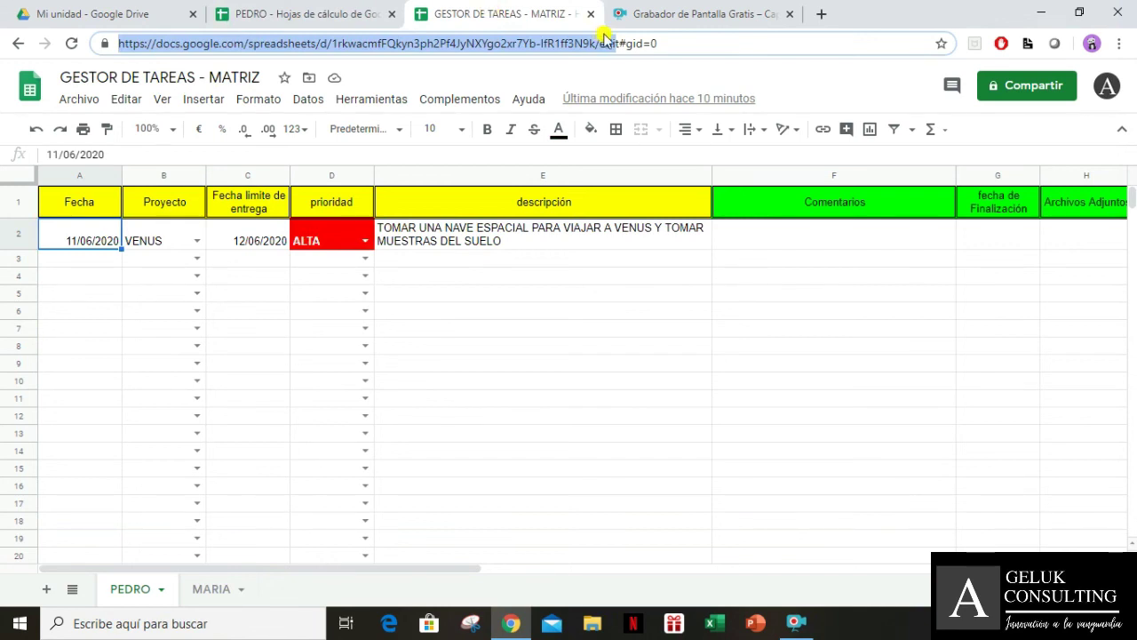
{"action": "left_click", "coordinate": [627, 43]}
{"action": "left_click_drag", "start_coordinate": [119, 44], "coordinate": [601, 49]}
{"action": "right_click", "coordinate": [604, 46]}
{"action": "left_click", "coordinate": [637, 134]}
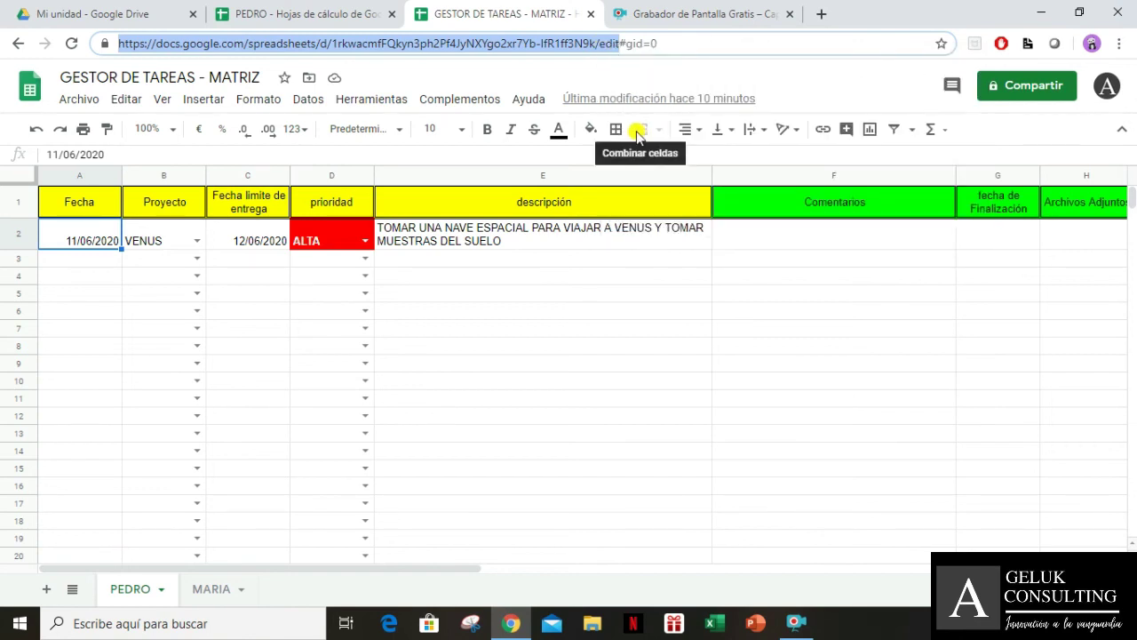
Replace the old spreadsheet address in the A2 formula with the MATRIZ address
{"action": "left_click", "coordinate": [340, 13]}
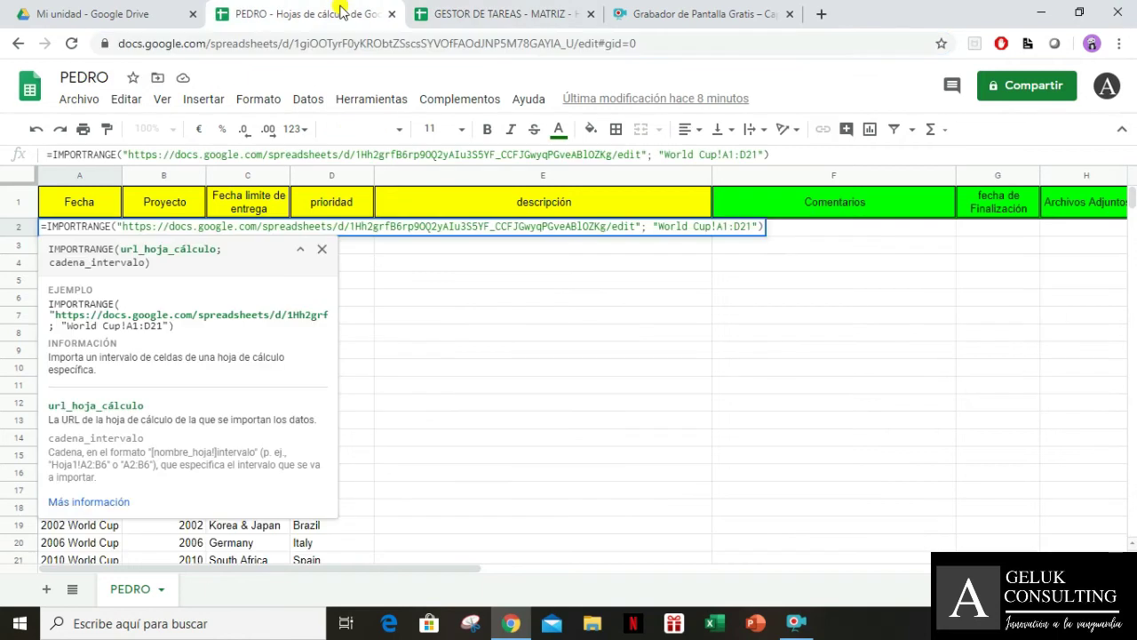
{"action": "left_click_drag", "start_coordinate": [641, 155], "coordinate": [126, 135]}
{"action": "key", "text": "ctrl+v"}
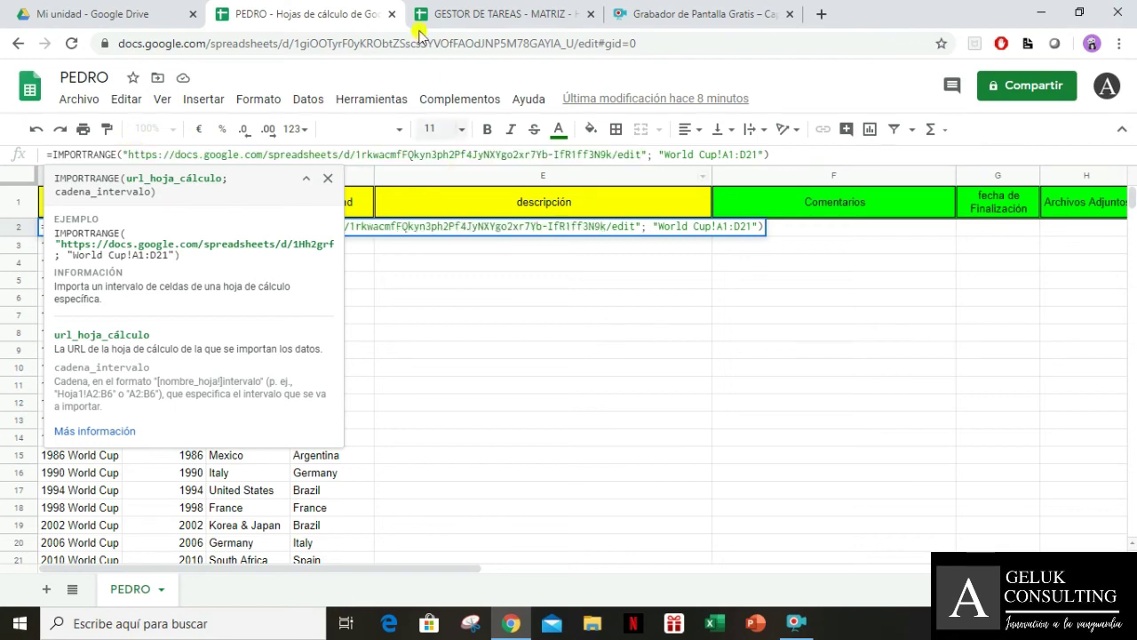
{"action": "left_click", "coordinate": [453, 12]}
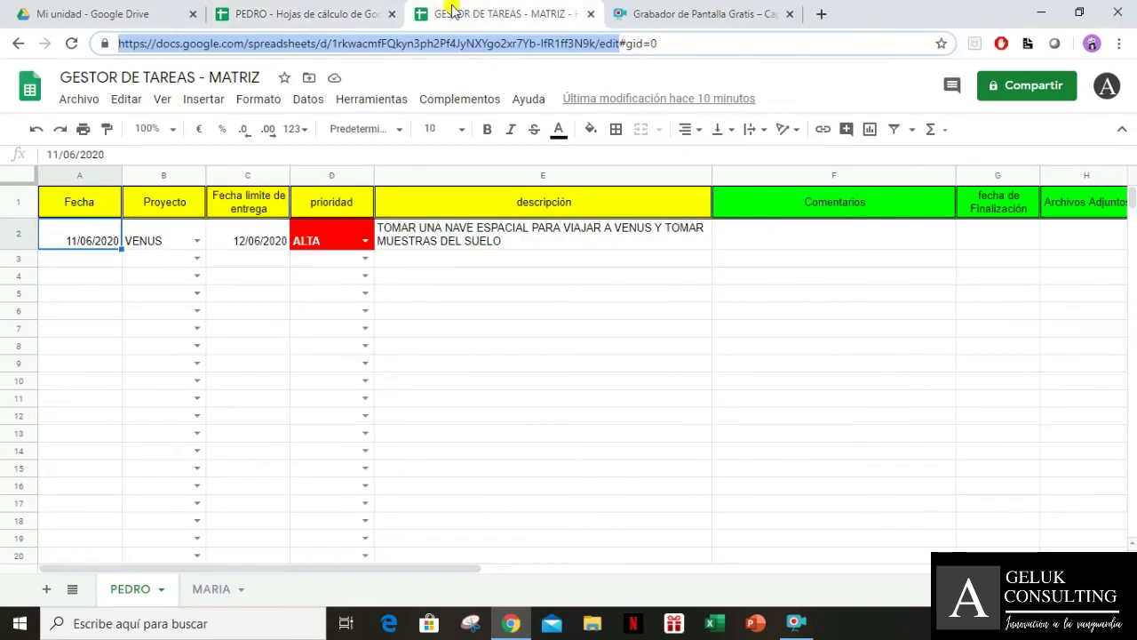
Replace the 'World Cup' sheet name in the formula's range with PEDRO
{"action": "double_click", "coordinate": [131, 593]}
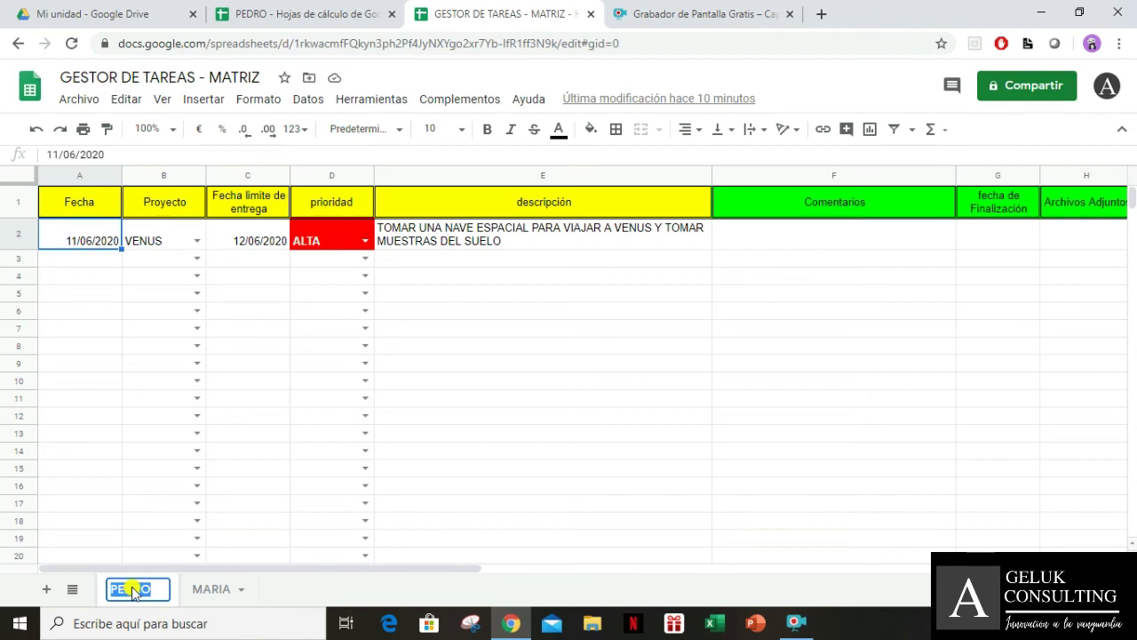
{"action": "left_click", "coordinate": [322, 7]}
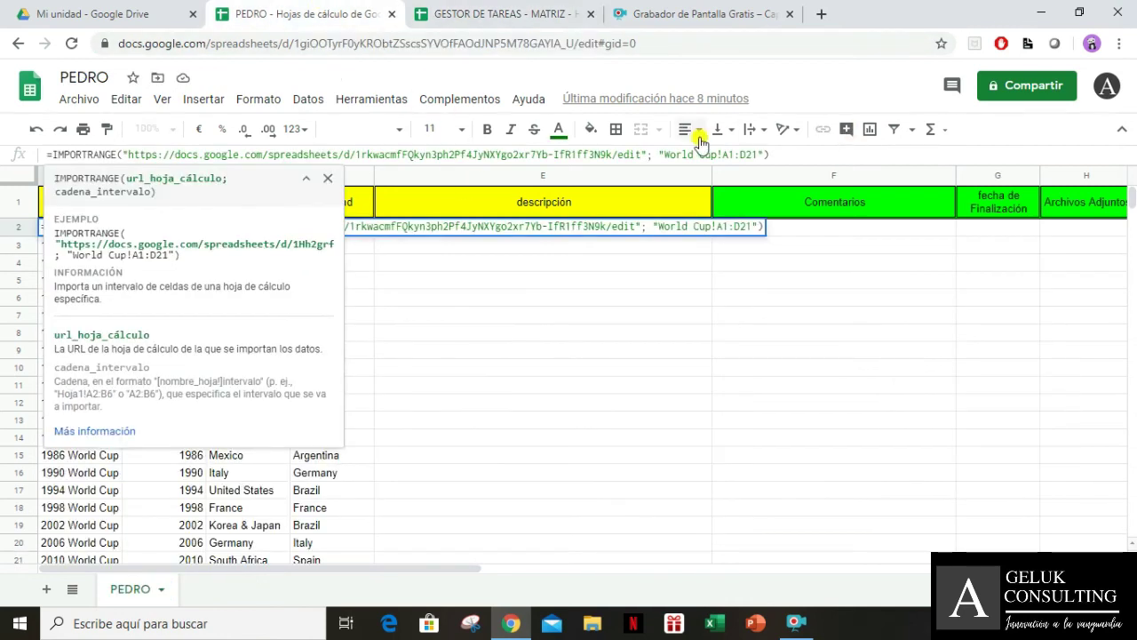
{"action": "double_click", "coordinate": [668, 155]}
{"action": "left_click_drag", "start_coordinate": [701, 154], "coordinate": [721, 154]}
{"action": "type", "text": "PEDRO"}
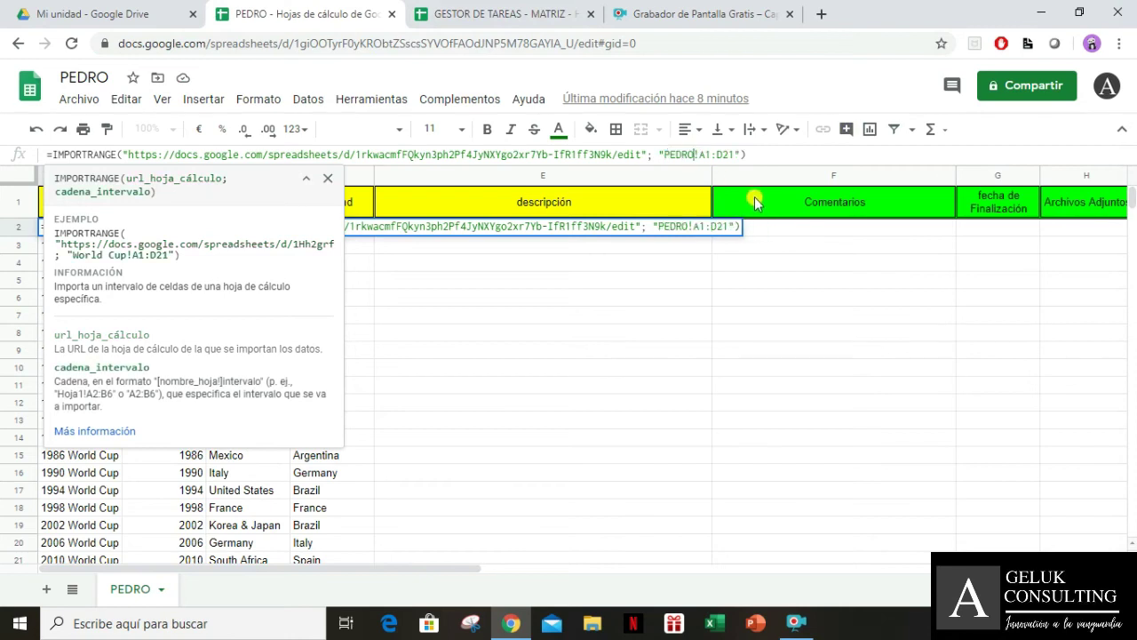
Change the range's A1 start to A2 and its D21 end to E
{"action": "left_click", "coordinate": [466, 7]}
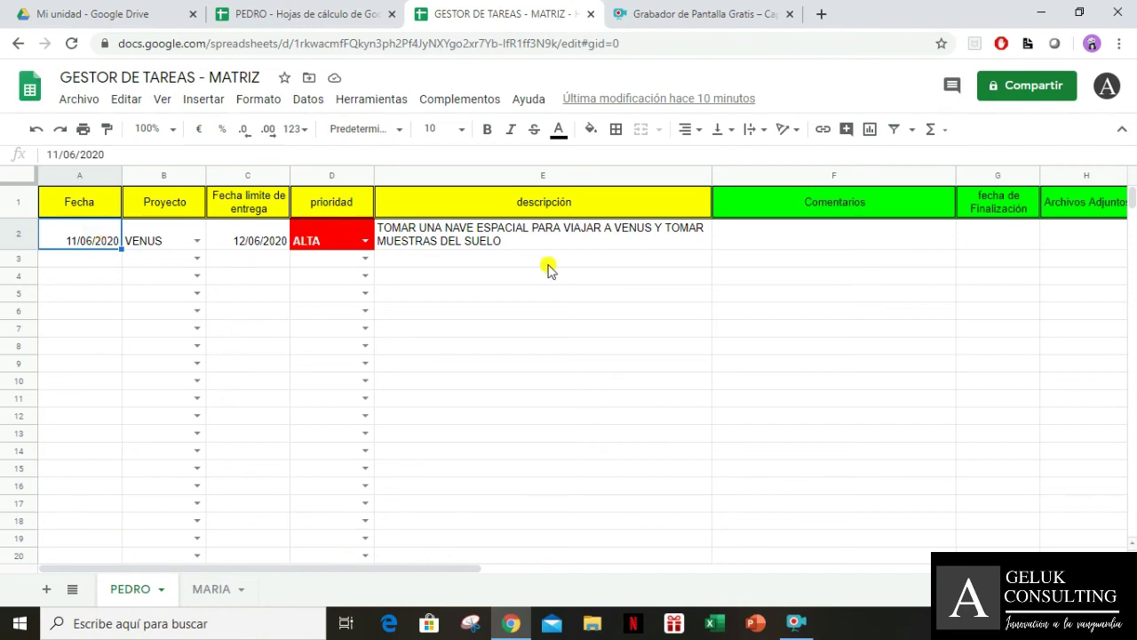
{"action": "left_click", "coordinate": [311, 13]}
{"action": "left_click", "coordinate": [704, 226]}
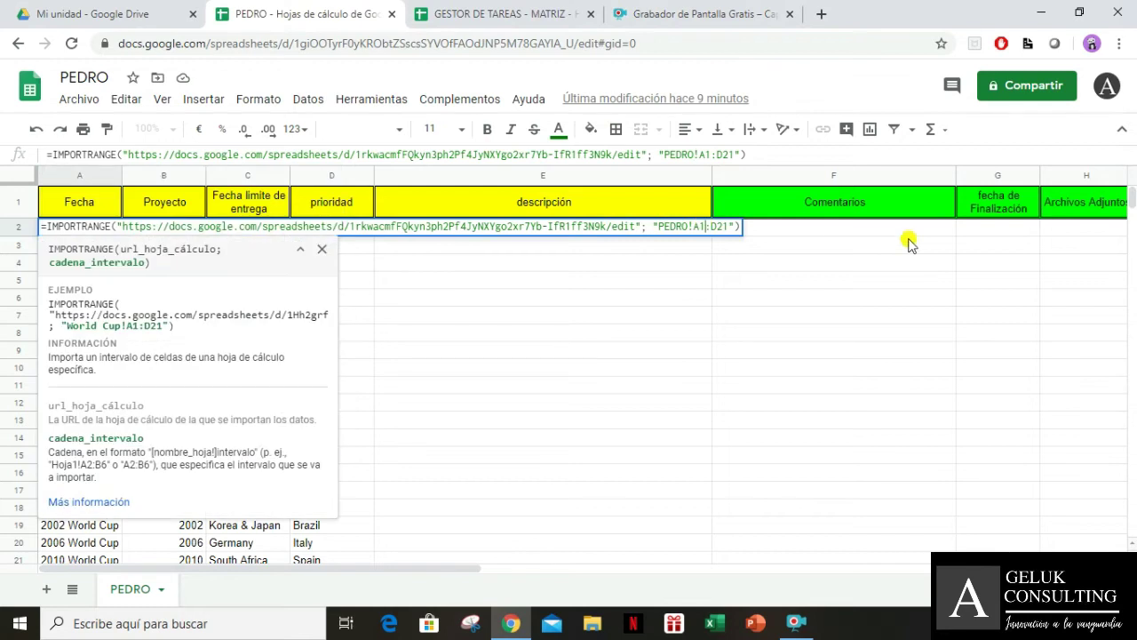
{"action": "key", "text": "BackSpace"}
{"action": "type", "text": "2"}
{"action": "key", "text": "BackSpace"}
{"action": "key", "text": "BackSpace"}
{"action": "key", "text": "BackSpace"}
{"action": "type", "text": "E"}
Commit the formula and allow PEDRO to connect to the MATRIZ spreadsheet
{"action": "key", "text": "Return"}
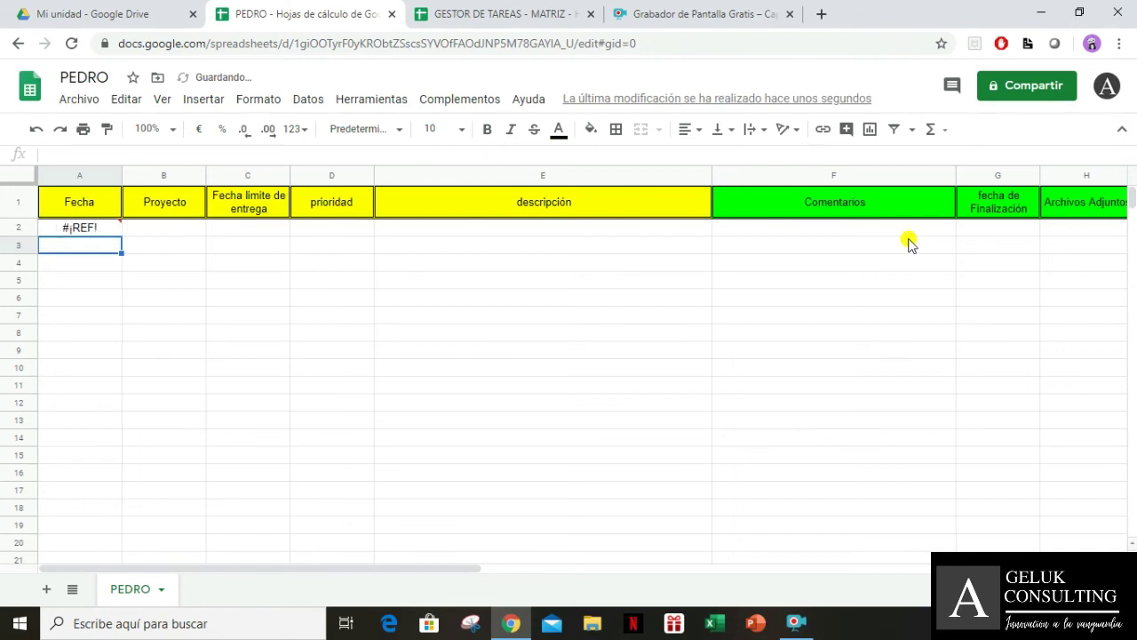
{"action": "key", "text": "Up"}
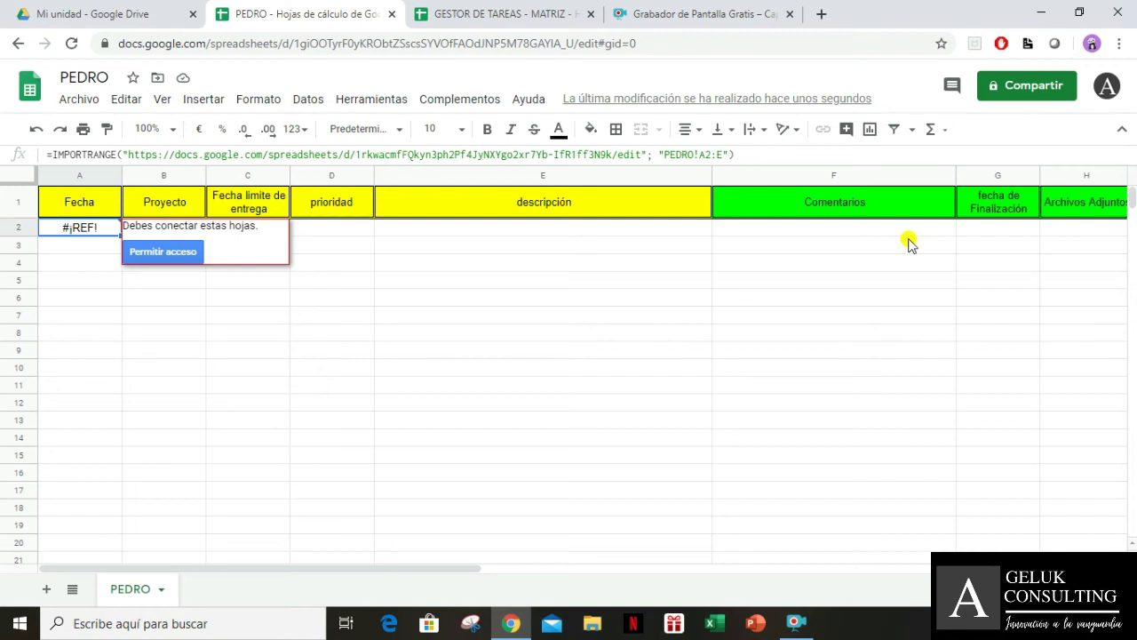
{"action": "left_click", "coordinate": [141, 252]}
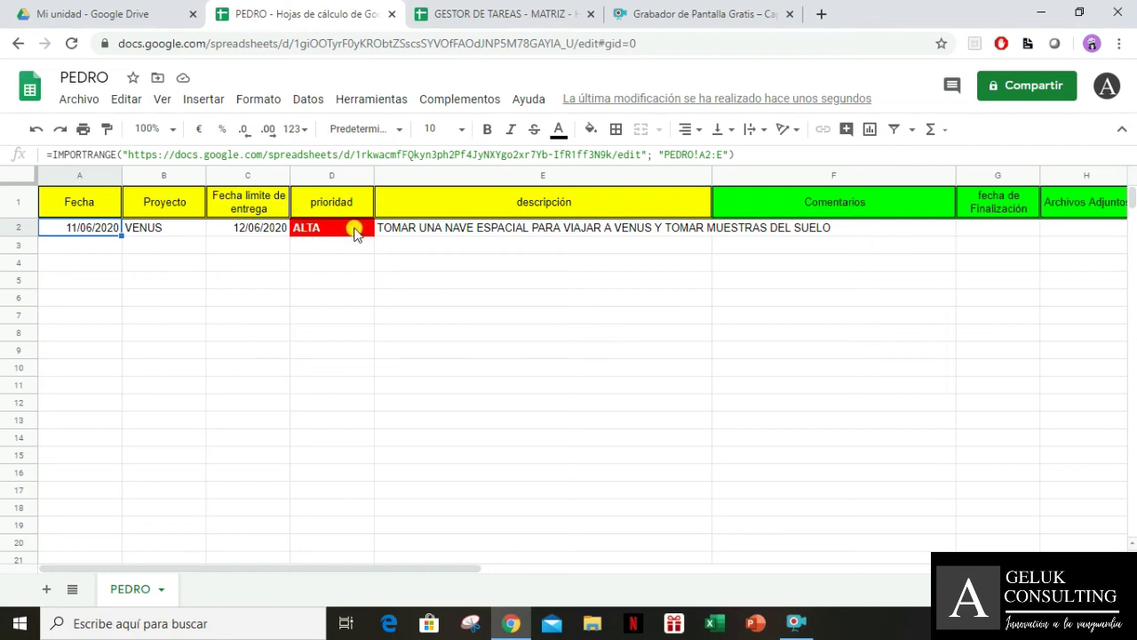
Inspect the imported VENUS row, including the ALTA priority and the E2 description
{"action": "left_click", "coordinate": [350, 227]}
{"action": "left_click", "coordinate": [351, 263]}
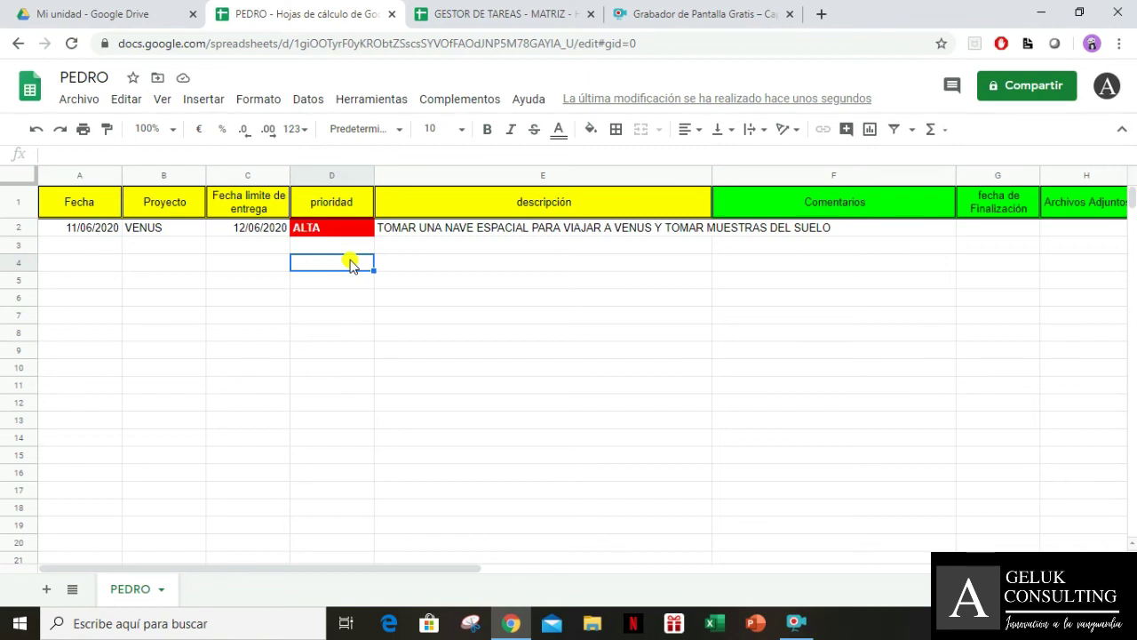
{"action": "key", "text": "Up"}
{"action": "key", "text": "Right"}
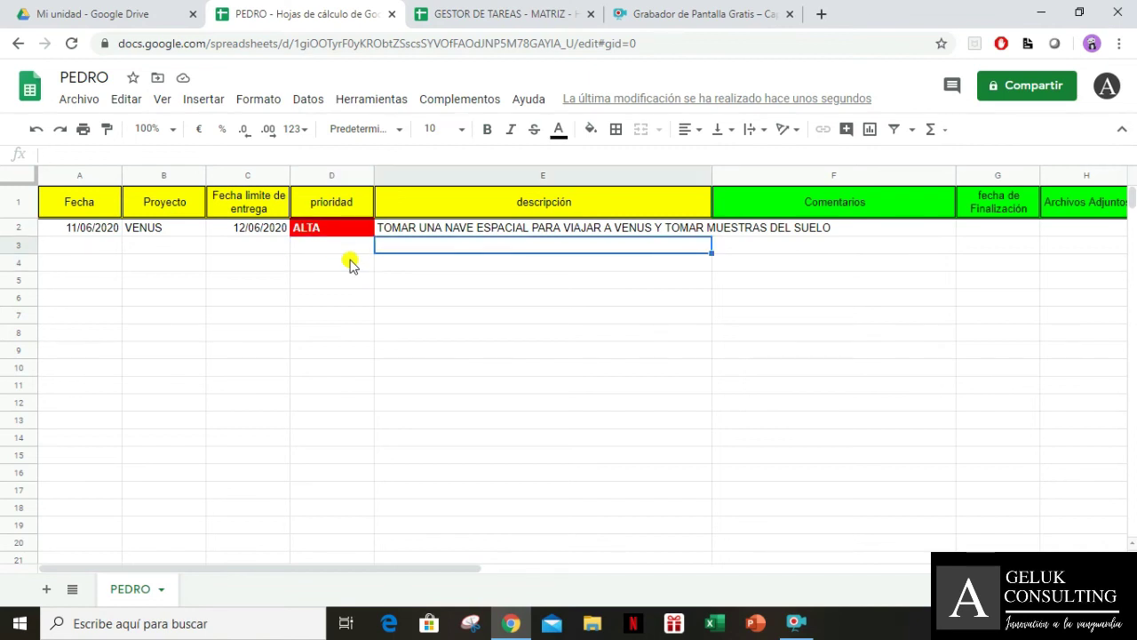
{"action": "key", "text": "Up"}
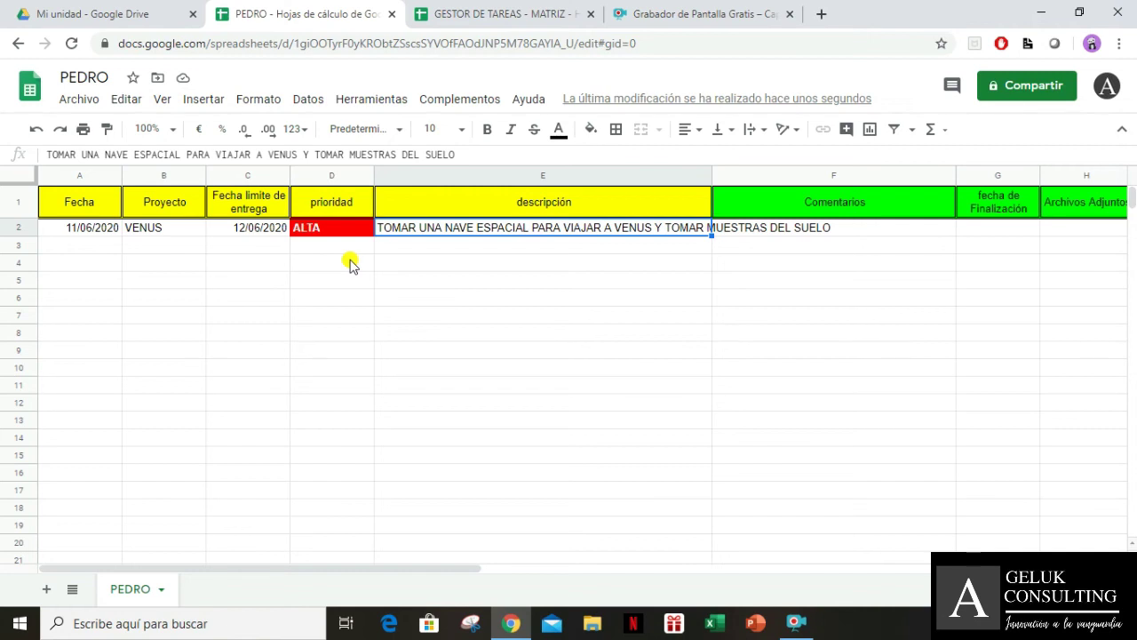
{"action": "left_click", "coordinate": [436, 12]}
{"action": "left_click", "coordinate": [435, 247]}
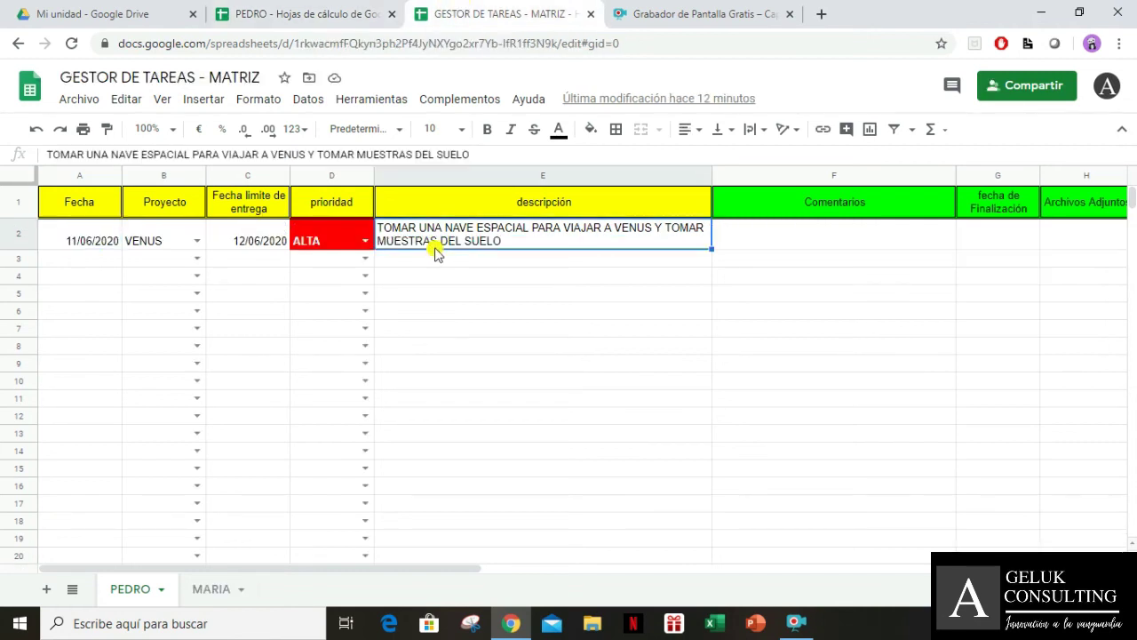
{"action": "left_click", "coordinate": [282, 12]}
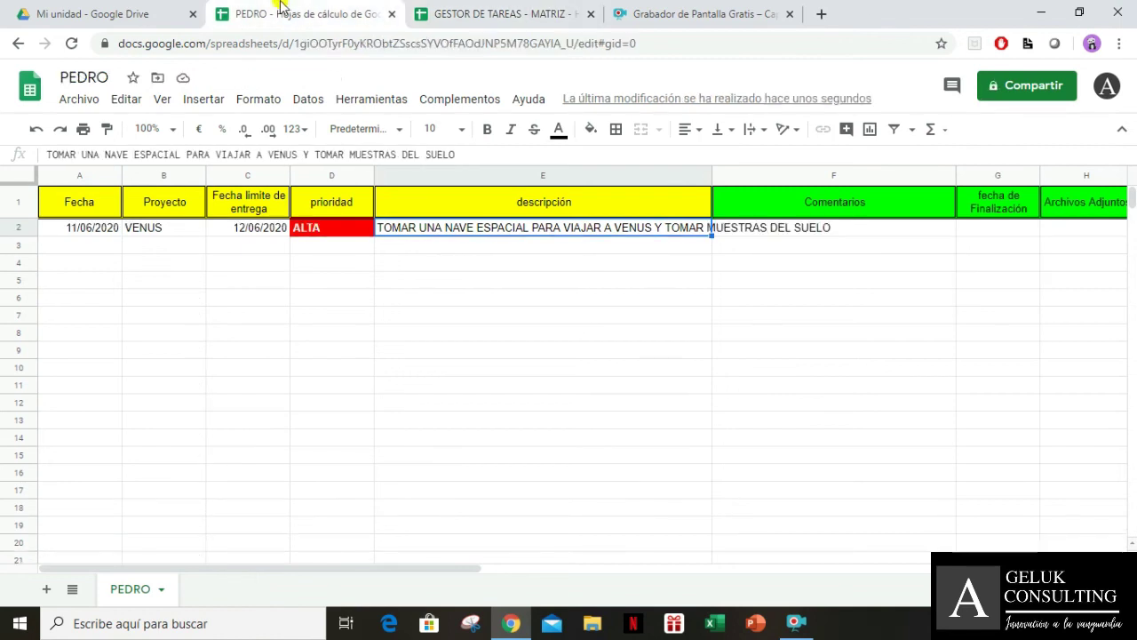
{"action": "left_click", "coordinate": [744, 135]}
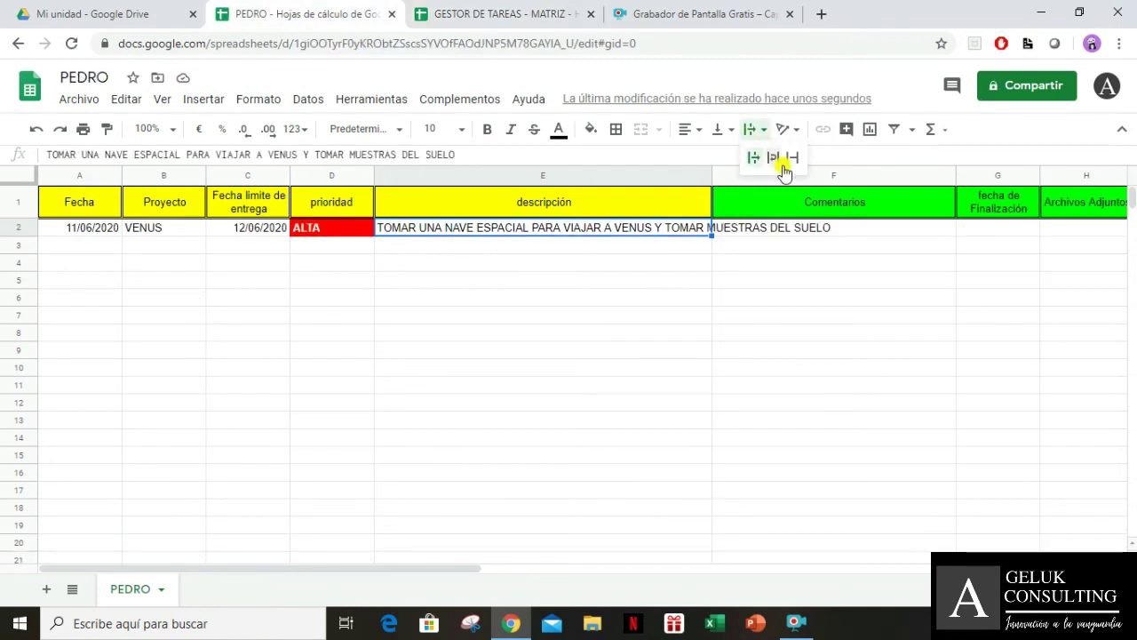
{"action": "left_click", "coordinate": [771, 159]}
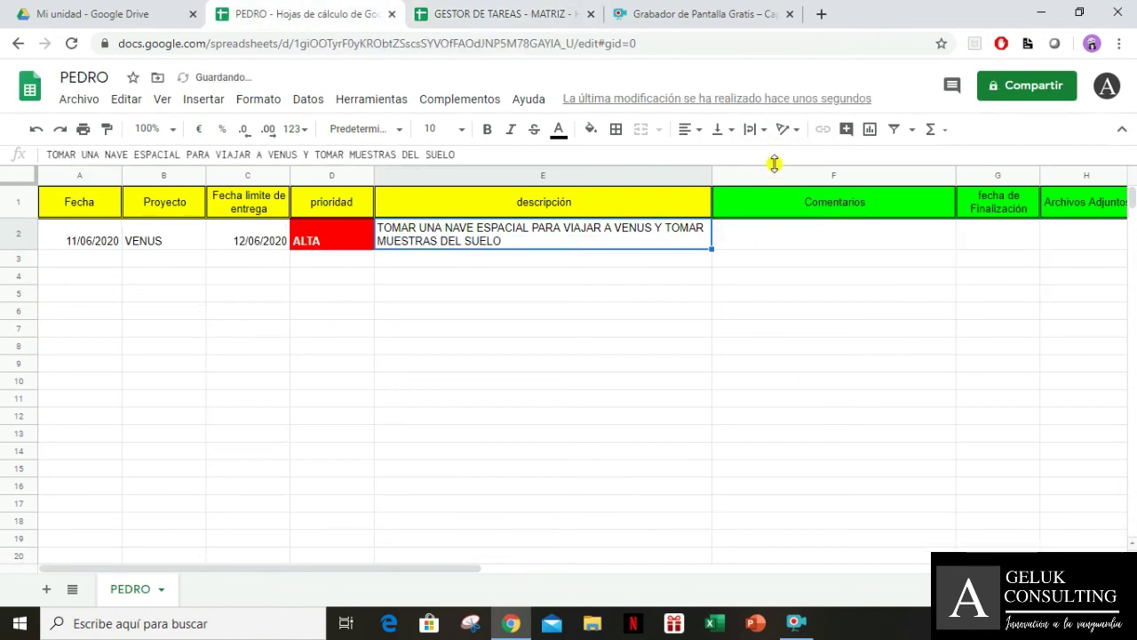
{"action": "left_click", "coordinate": [654, 347]}
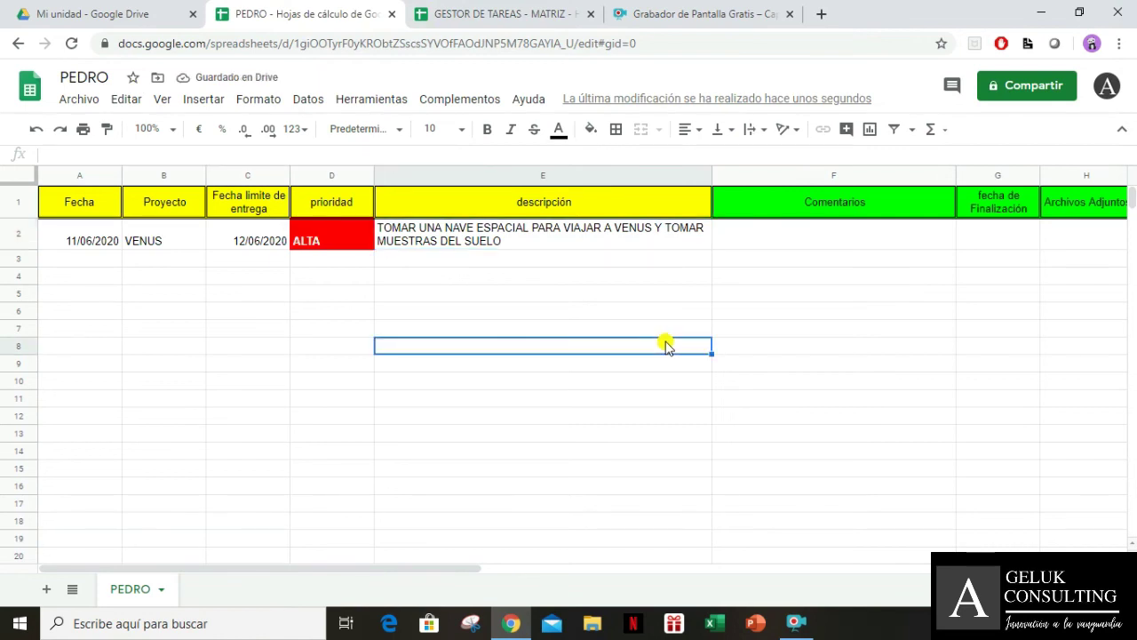
{"action": "left_click", "coordinate": [525, 248]}
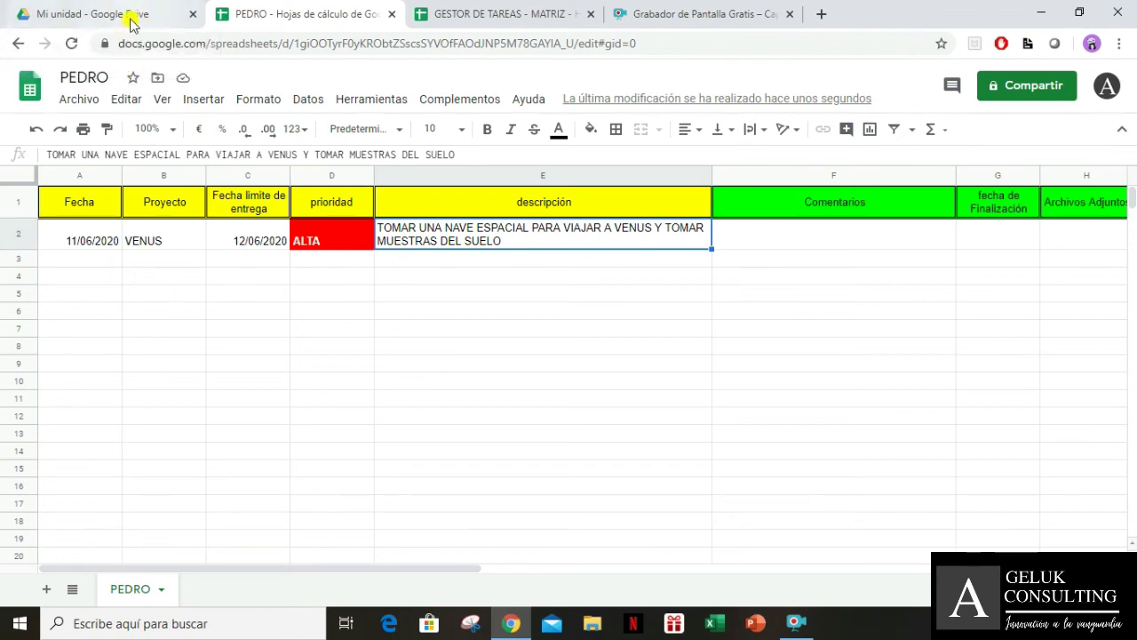
Navigate My Drive > tutoriales > GESTOR DE TAREAS and select the PEDRO and matrix spreadsheets
{"action": "left_click", "coordinate": [134, 17]}
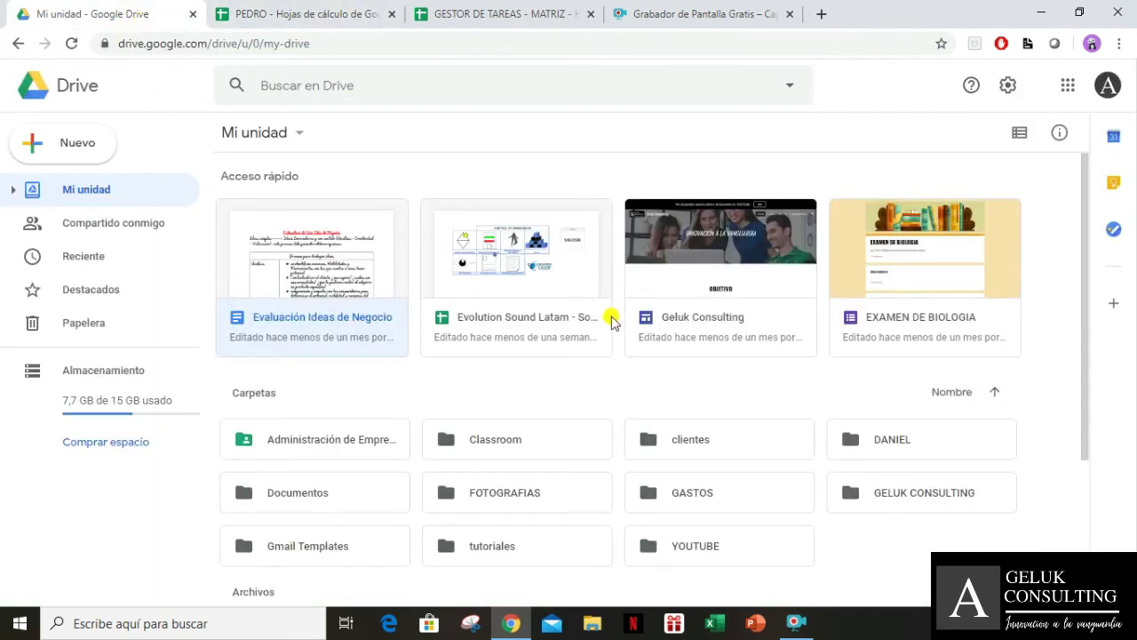
{"action": "scroll", "coordinate": [755, 382], "scroll_direction": "down", "scroll_amount": 2}
{"action": "double_click", "coordinate": [738, 375]}
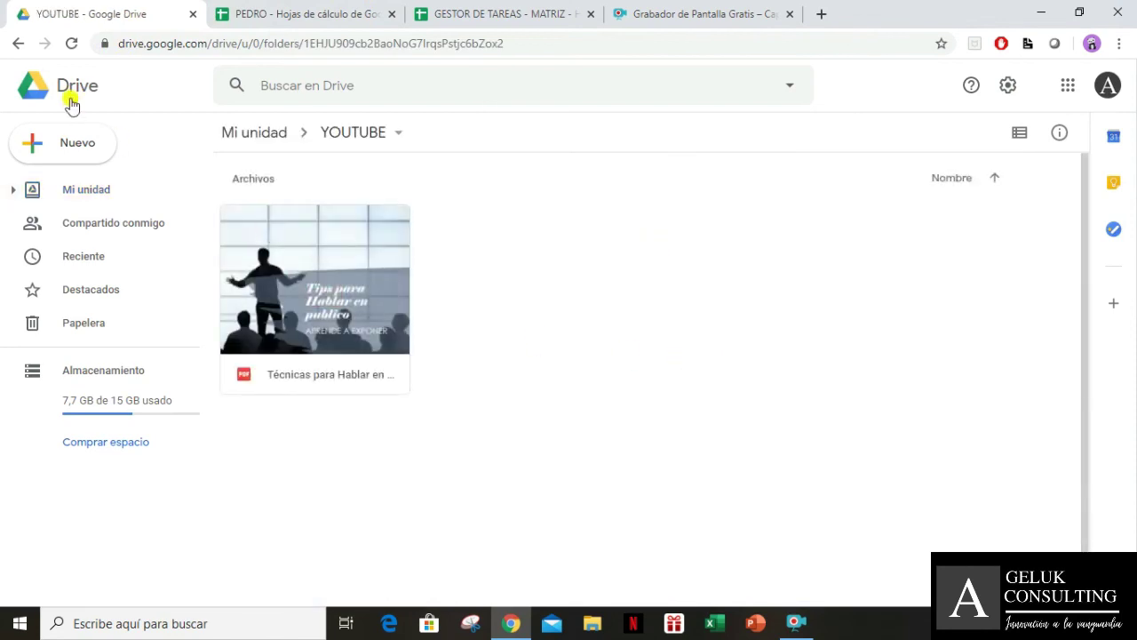
{"action": "left_click", "coordinate": [18, 45]}
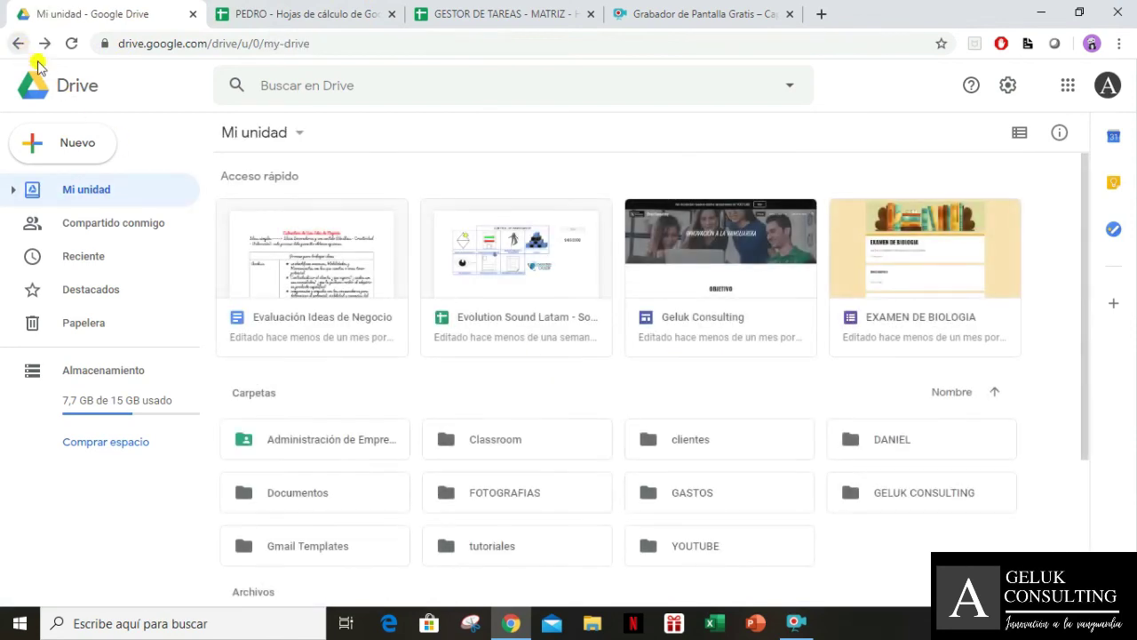
{"action": "double_click", "coordinate": [552, 551]}
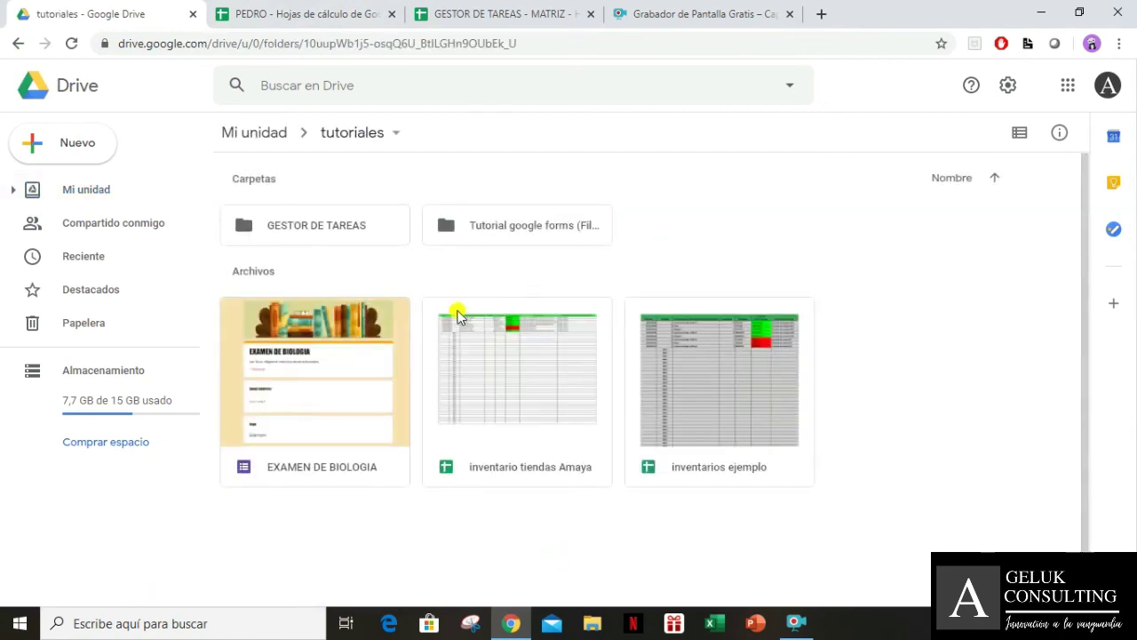
{"action": "left_click", "coordinate": [526, 228]}
{"action": "double_click", "coordinate": [526, 228]}
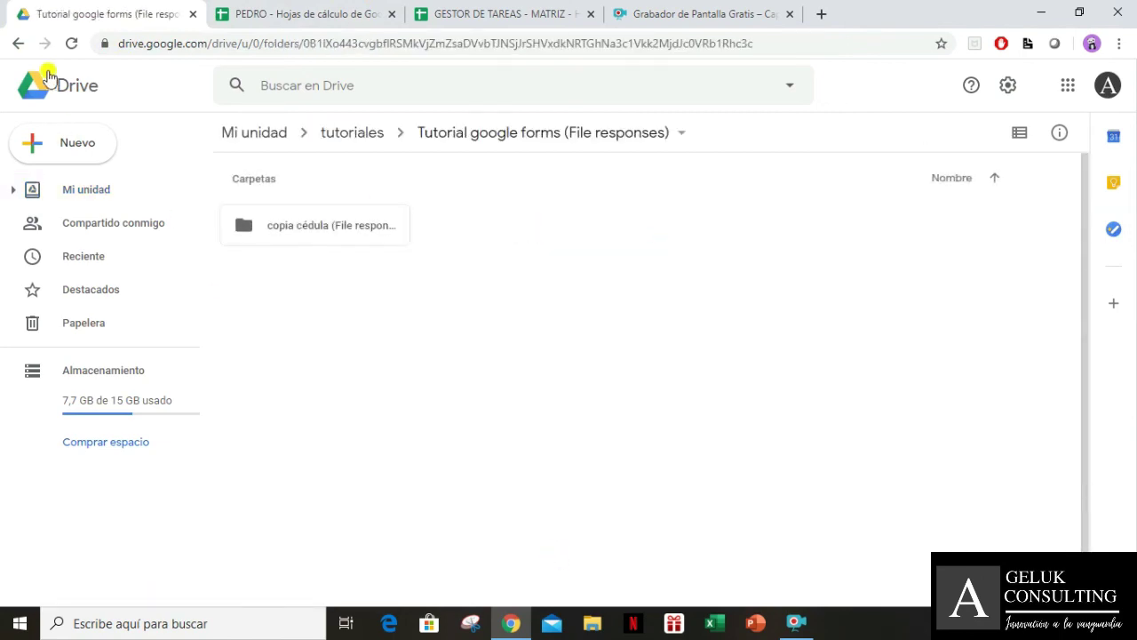
{"action": "left_click", "coordinate": [19, 43]}
{"action": "double_click", "coordinate": [310, 229]}
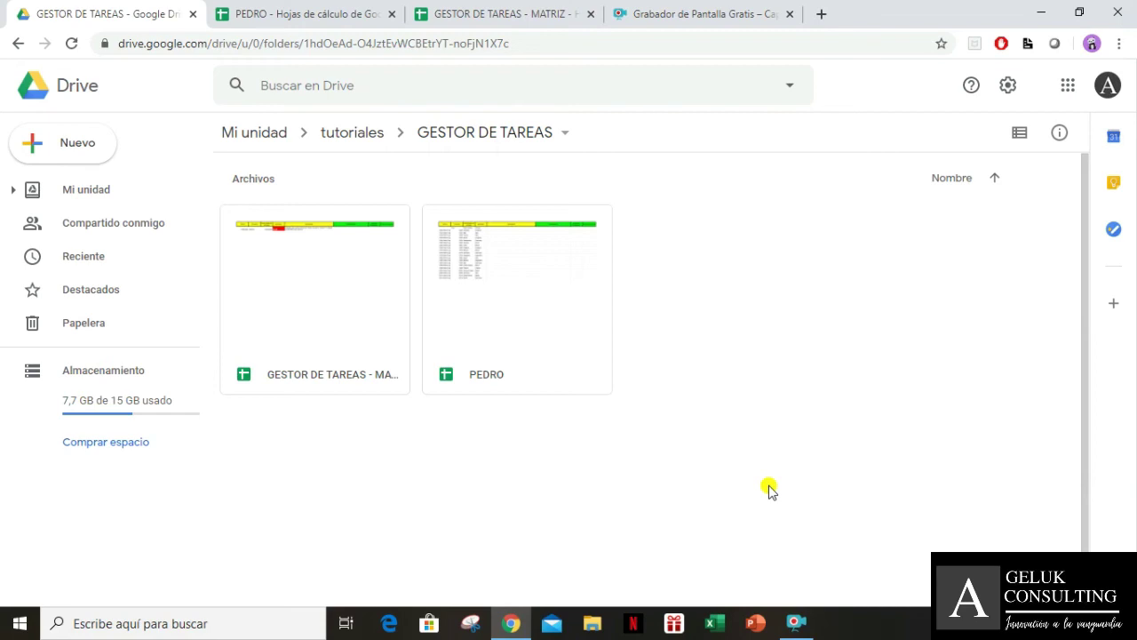
{"action": "left_click", "coordinate": [518, 312]}
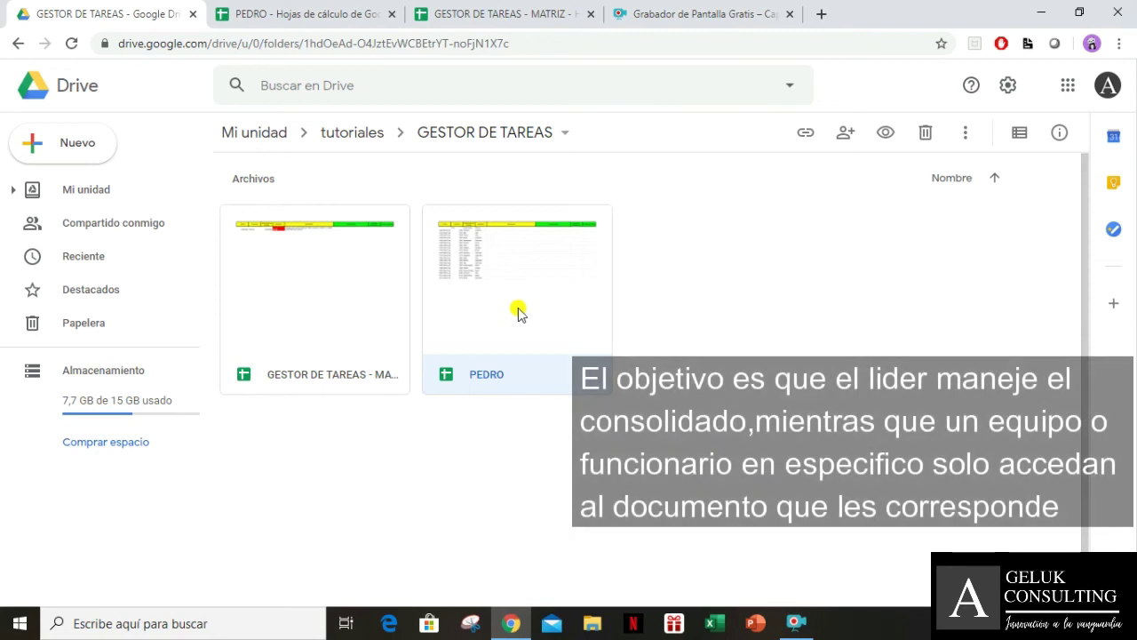
{"action": "left_click", "coordinate": [338, 298]}
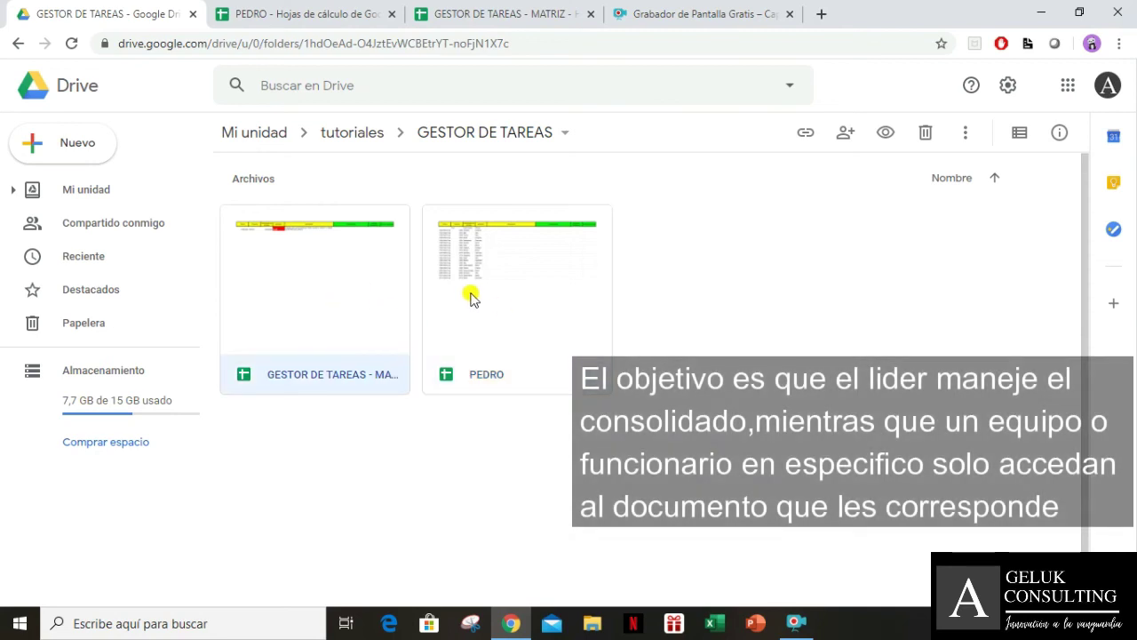
Compare the PEDRO and MATRIZ spreadsheets, then return to the GESTOR DE TAREAS folder
{"action": "left_click", "coordinate": [455, 9]}
{"action": "left_click", "coordinate": [330, 19]}
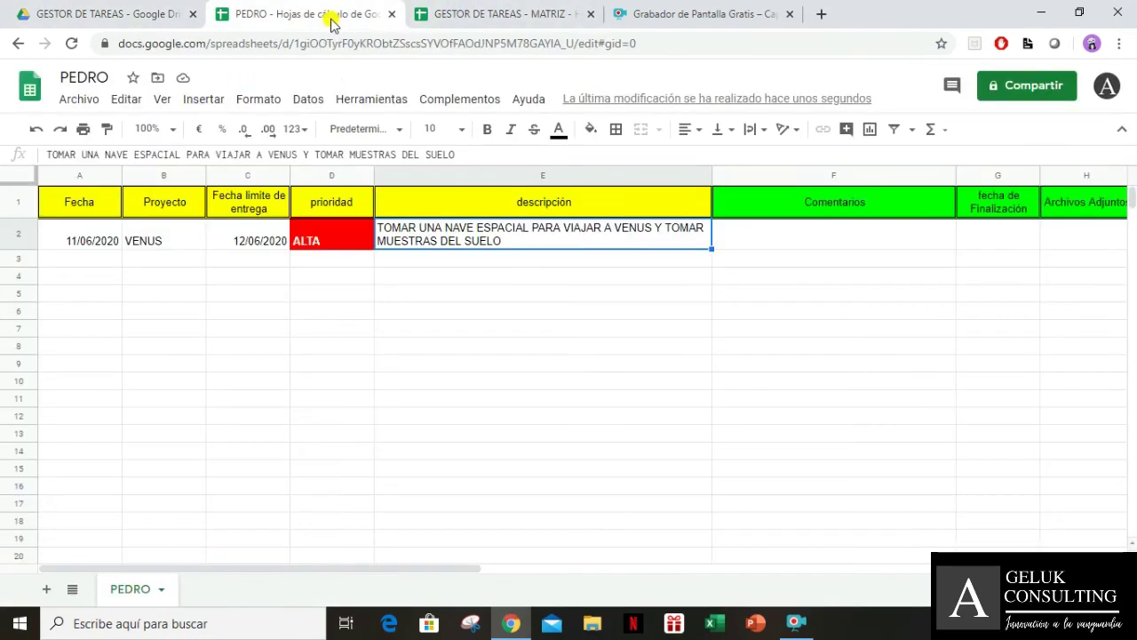
{"action": "left_click", "coordinate": [445, 12]}
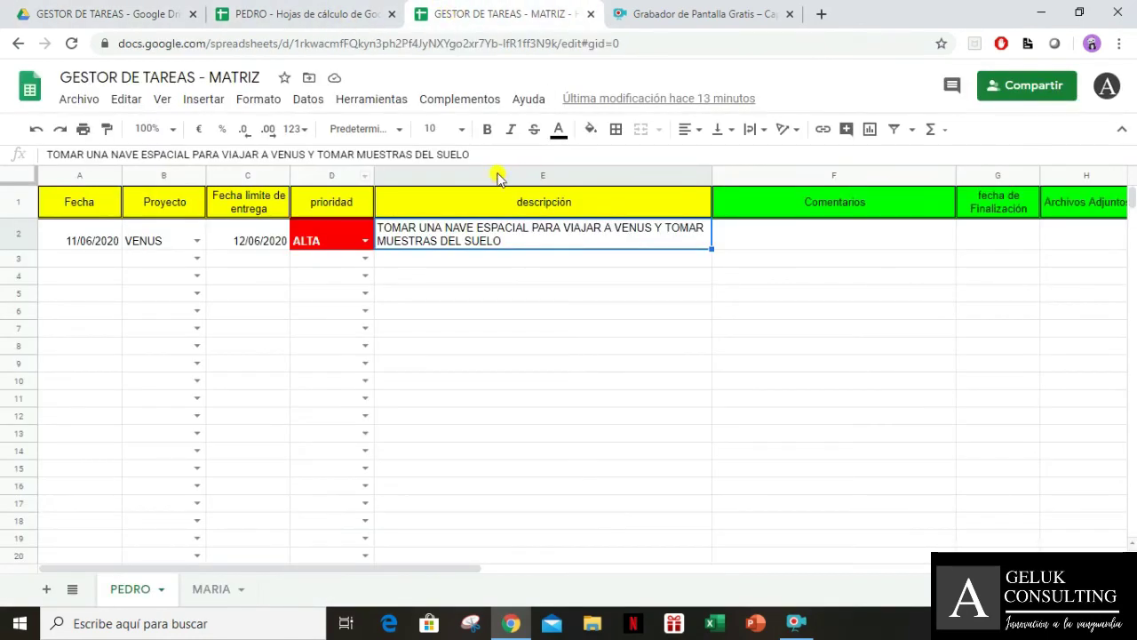
{"action": "left_click", "coordinate": [374, 11]}
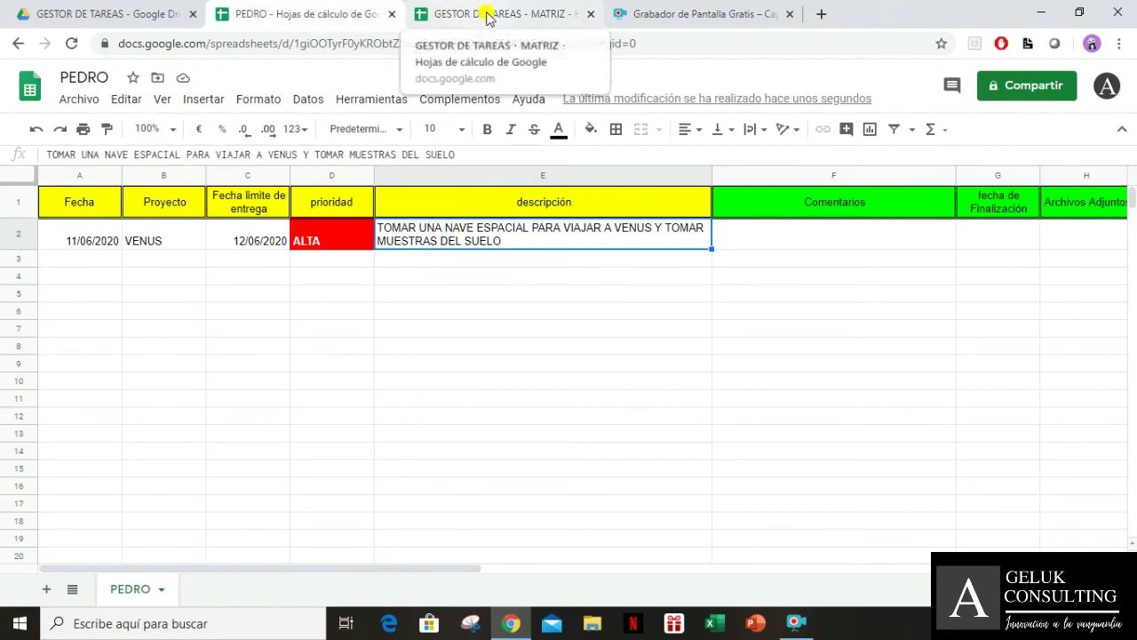
{"action": "left_click", "coordinate": [66, 7]}
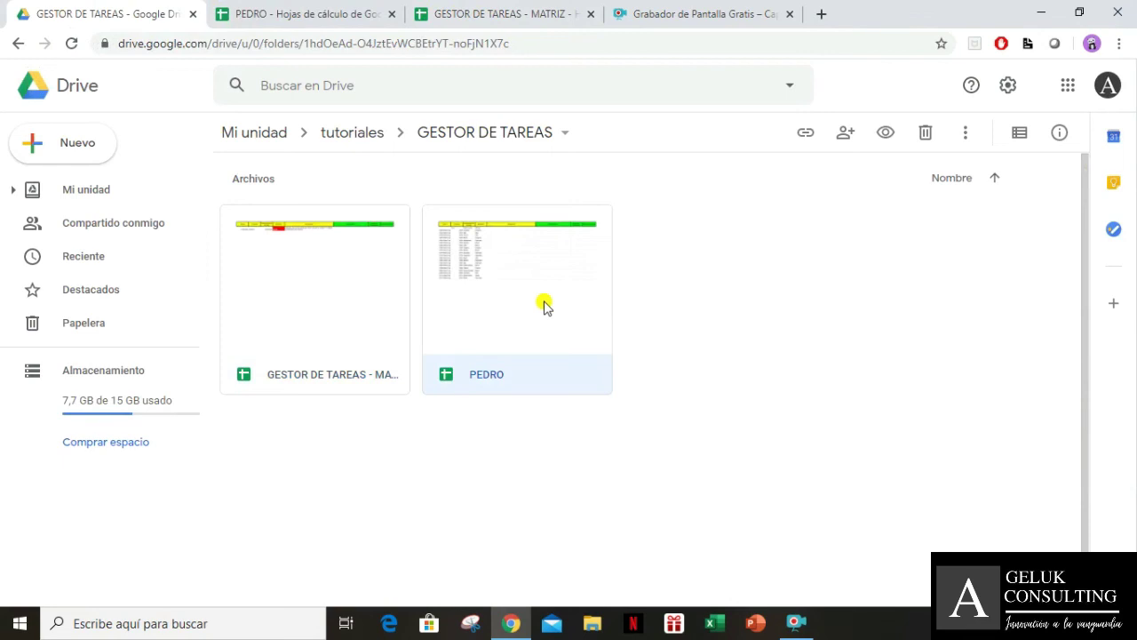
Review the PEDRO file's sharing settings and close them without changes
{"action": "right_click", "coordinate": [544, 306]}
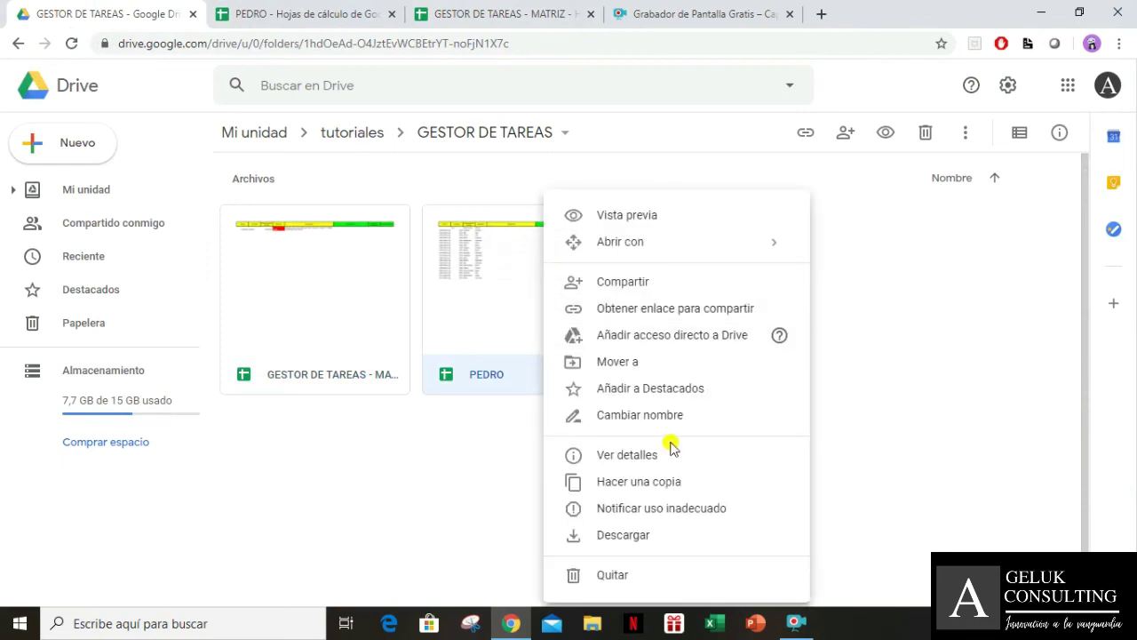
{"action": "left_click", "coordinate": [617, 286]}
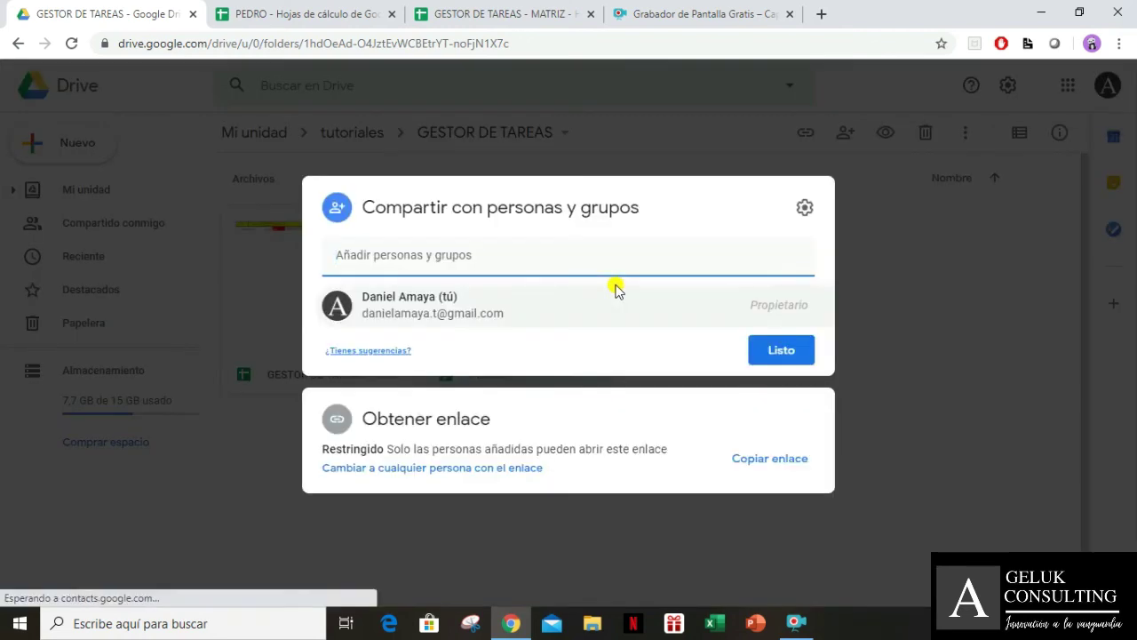
{"action": "left_click", "coordinate": [782, 355]}
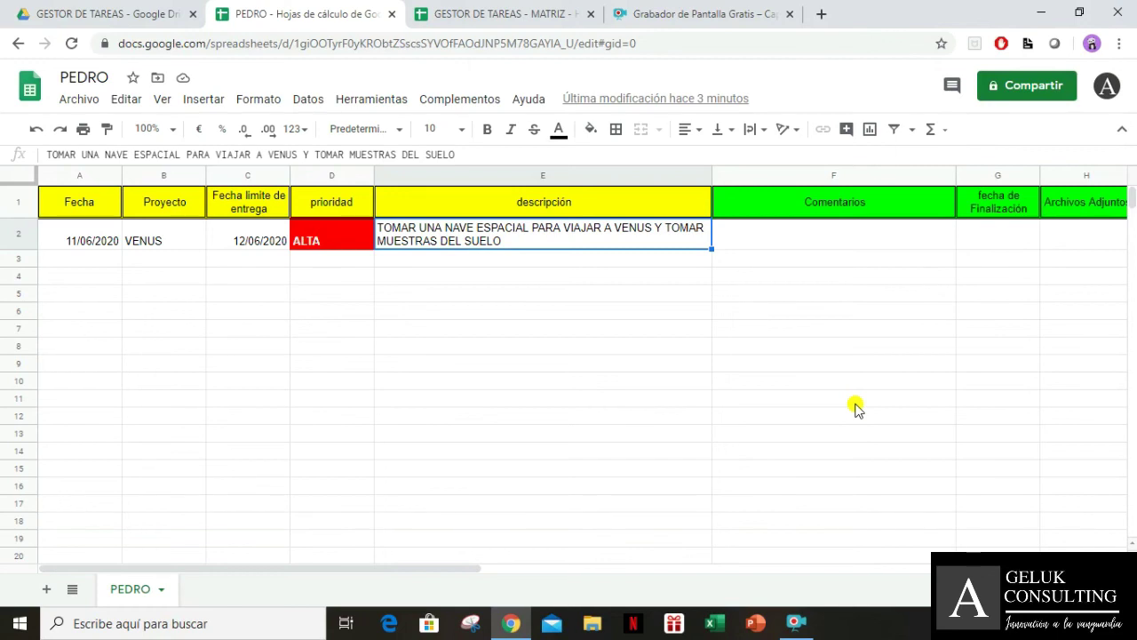
{"action": "left_click_drag", "start_coordinate": [77, 211], "coordinate": [459, 243]}
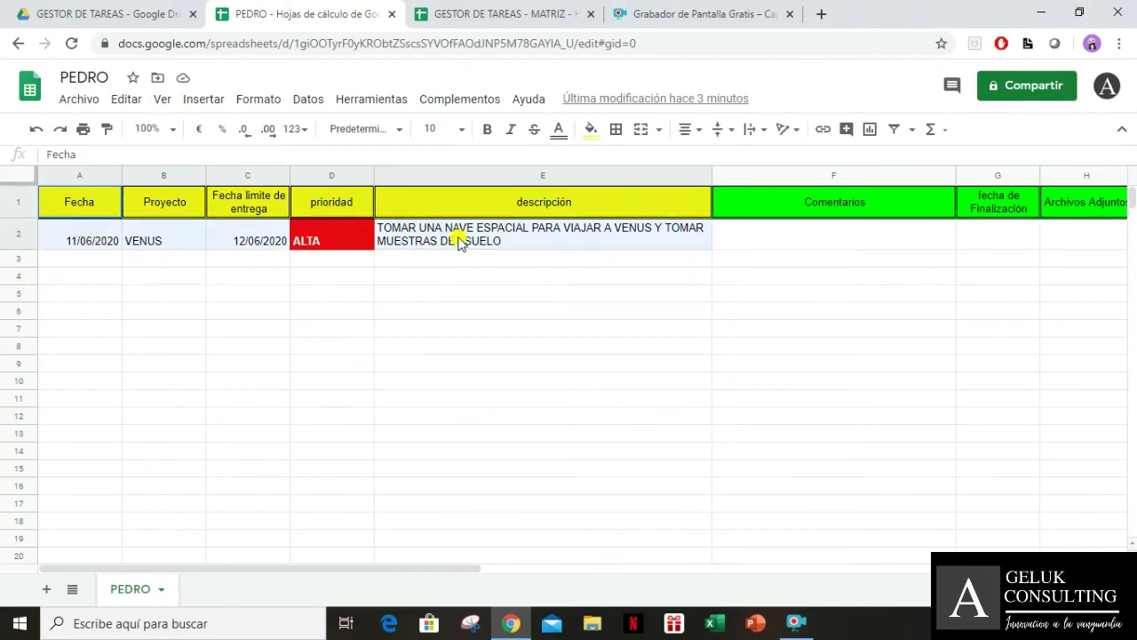
{"action": "left_click", "coordinate": [79, 249]}
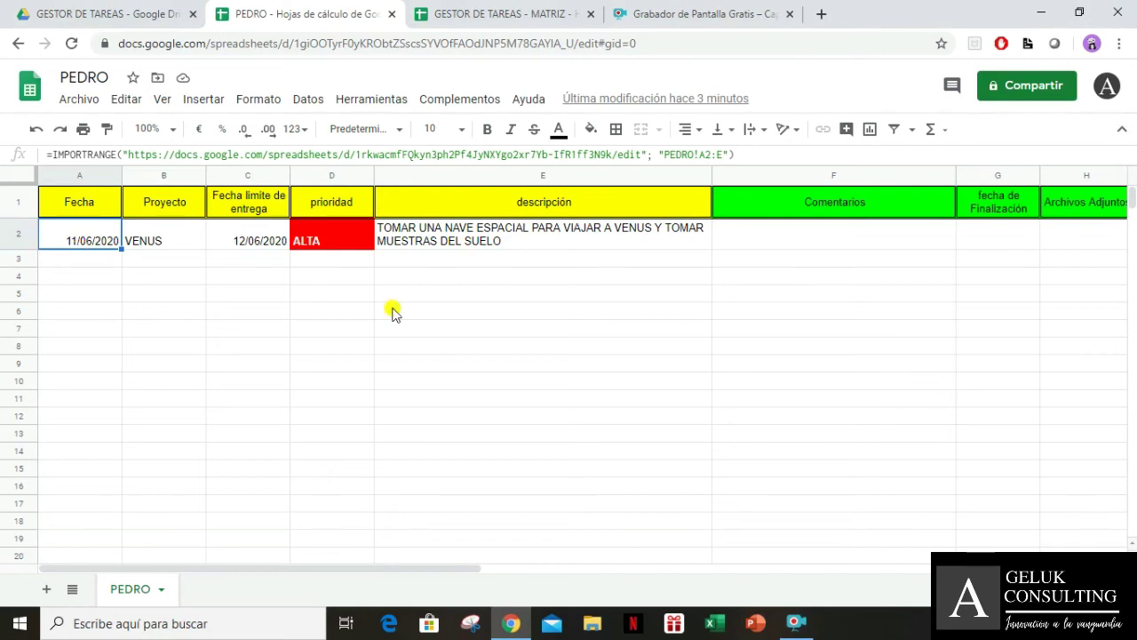
{"action": "key", "text": "Down"}
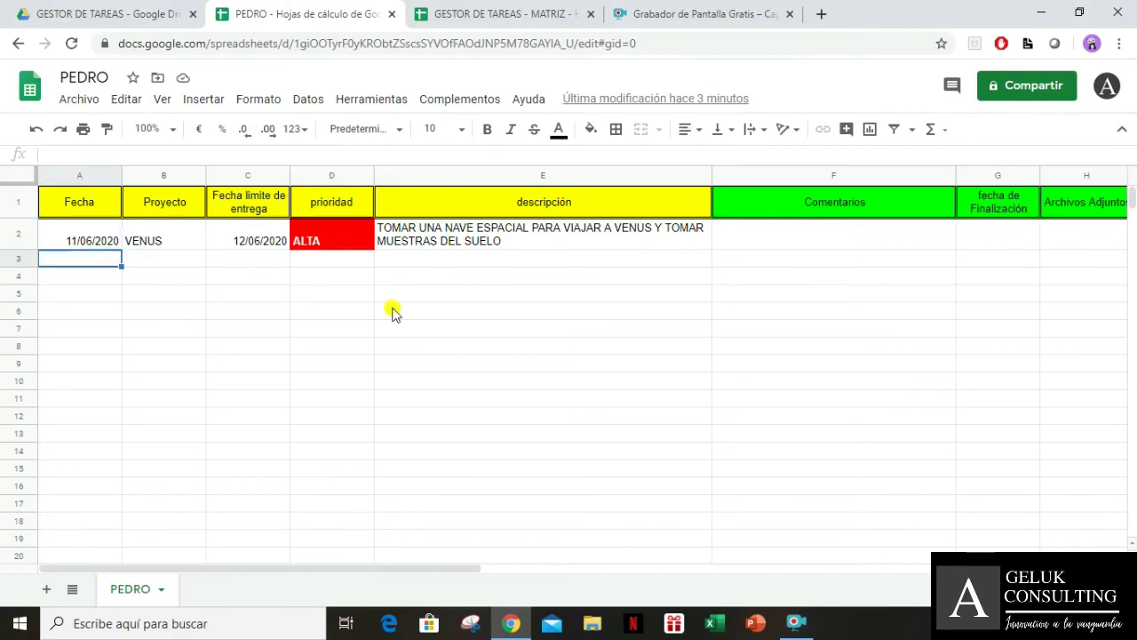
{"action": "key", "text": "Up"}
{"action": "key", "text": "Right"}
{"action": "key", "text": "Right"}
{"action": "key", "text": "Right"}
{"action": "key", "text": "Right"}
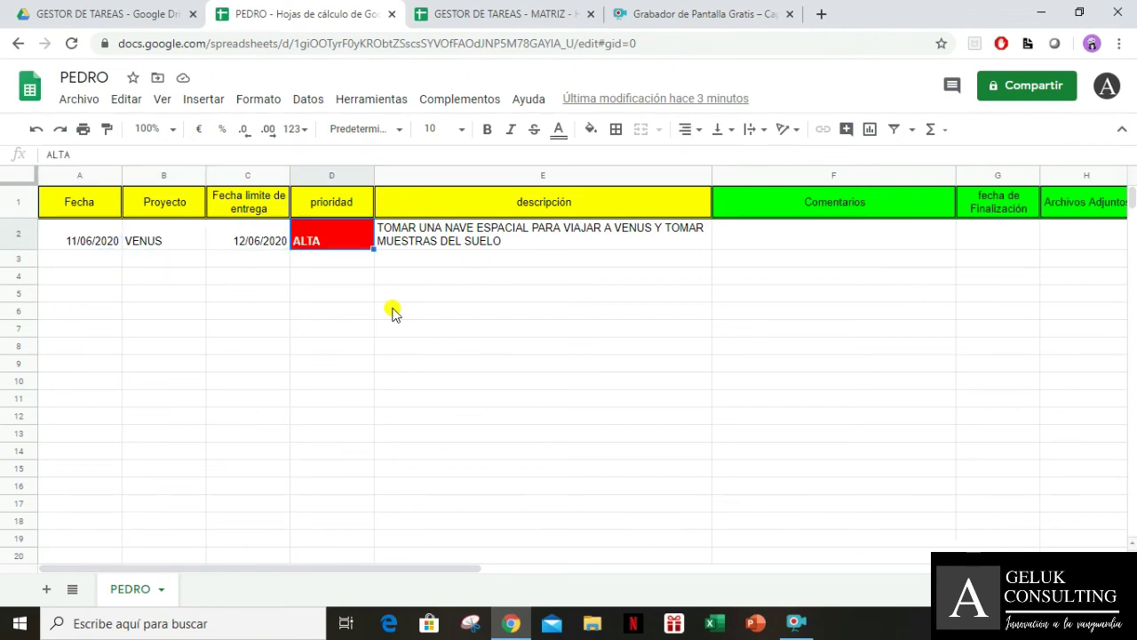
{"action": "type", "text": "CASA"}
{"action": "key", "text": "Return"}
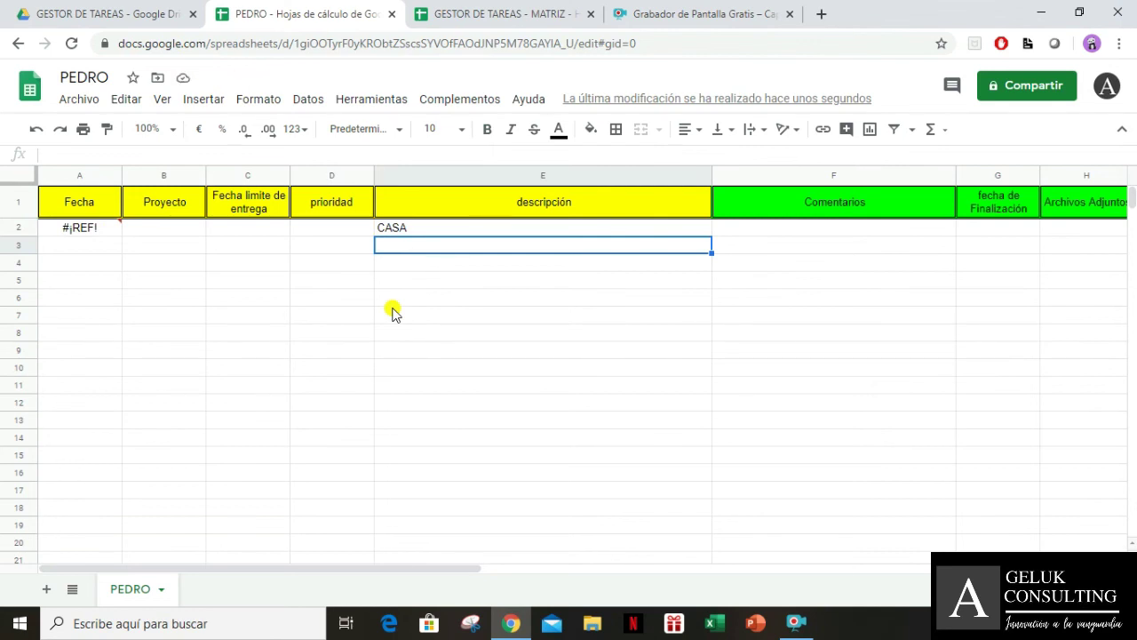
{"action": "key", "text": "ctrl+z"}
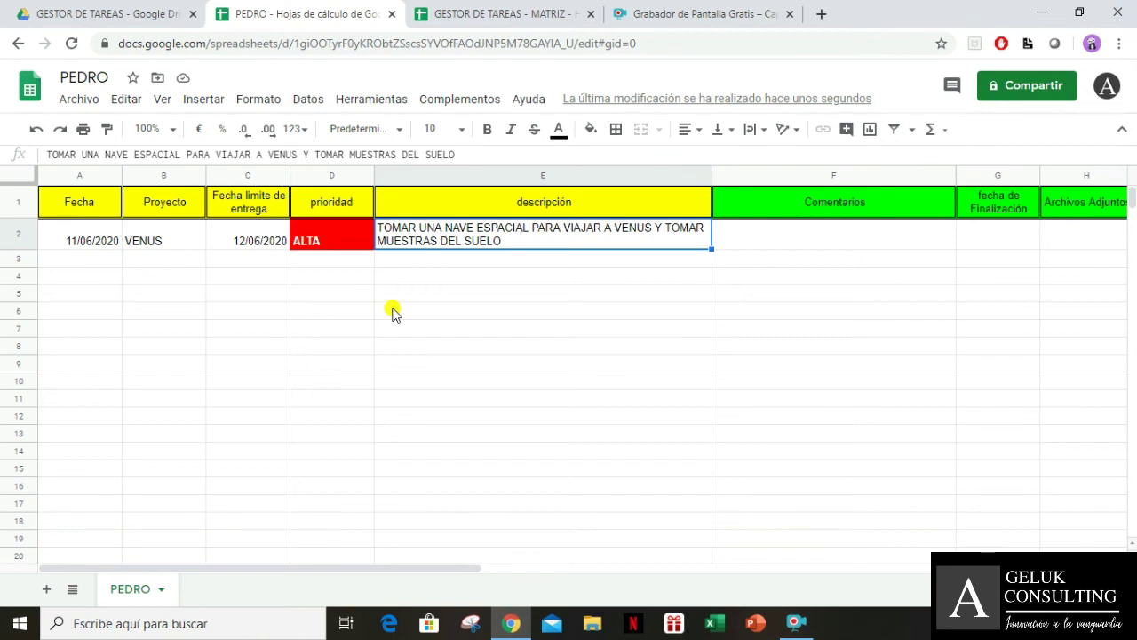
{"action": "left_click", "coordinate": [529, 16]}
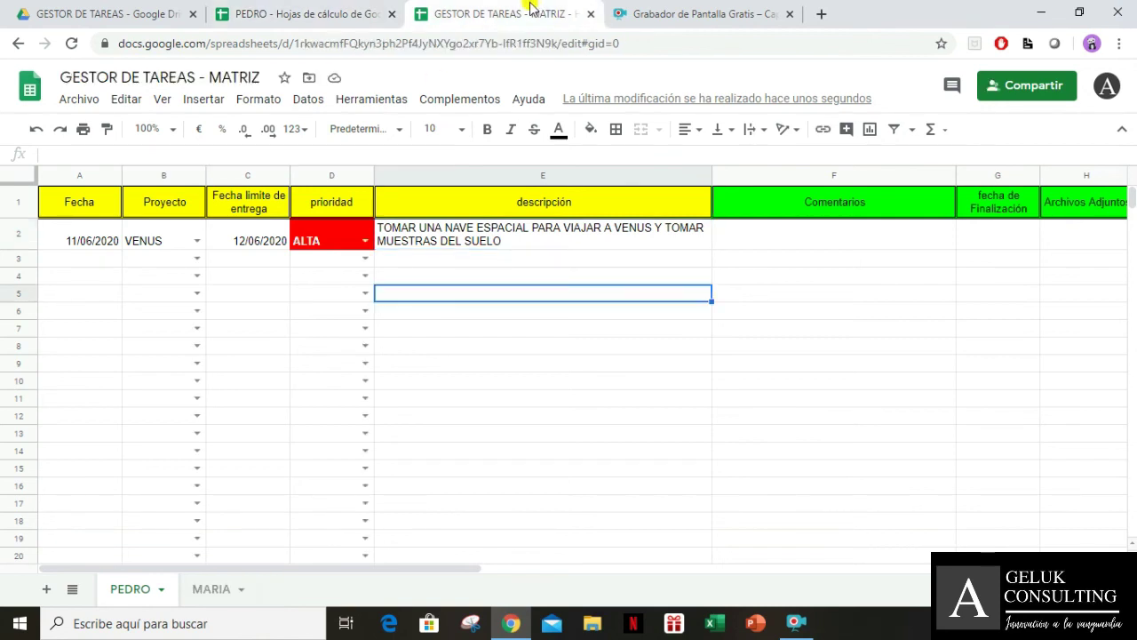
{"action": "left_click", "coordinate": [91, 264]}
{"action": "left_click", "coordinate": [226, 20]}
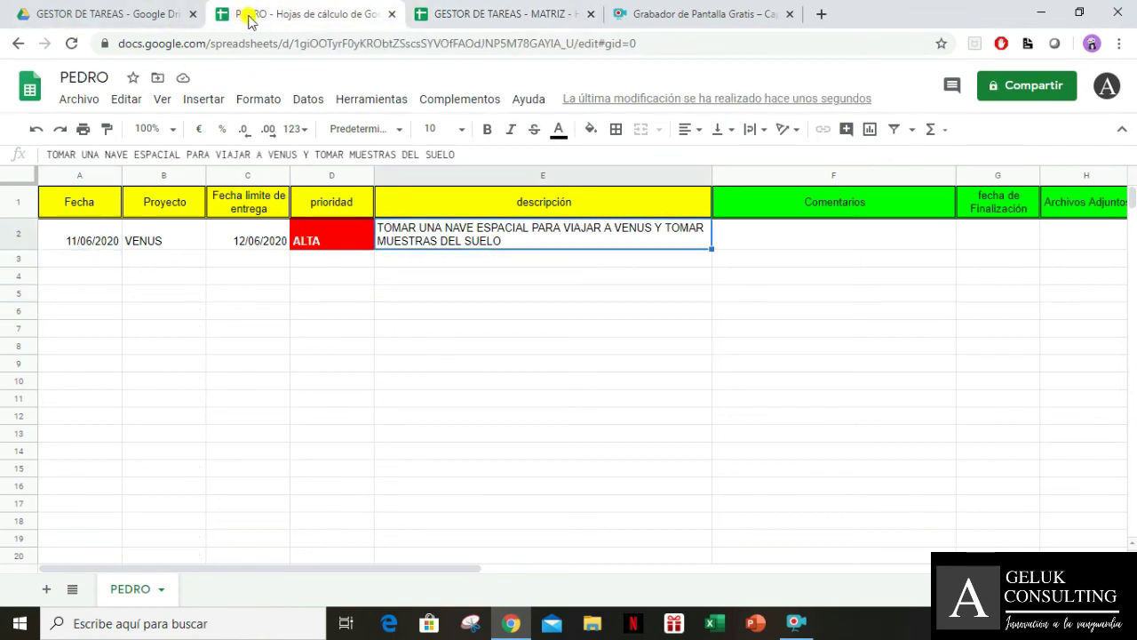
{"action": "key", "text": "Tab"}
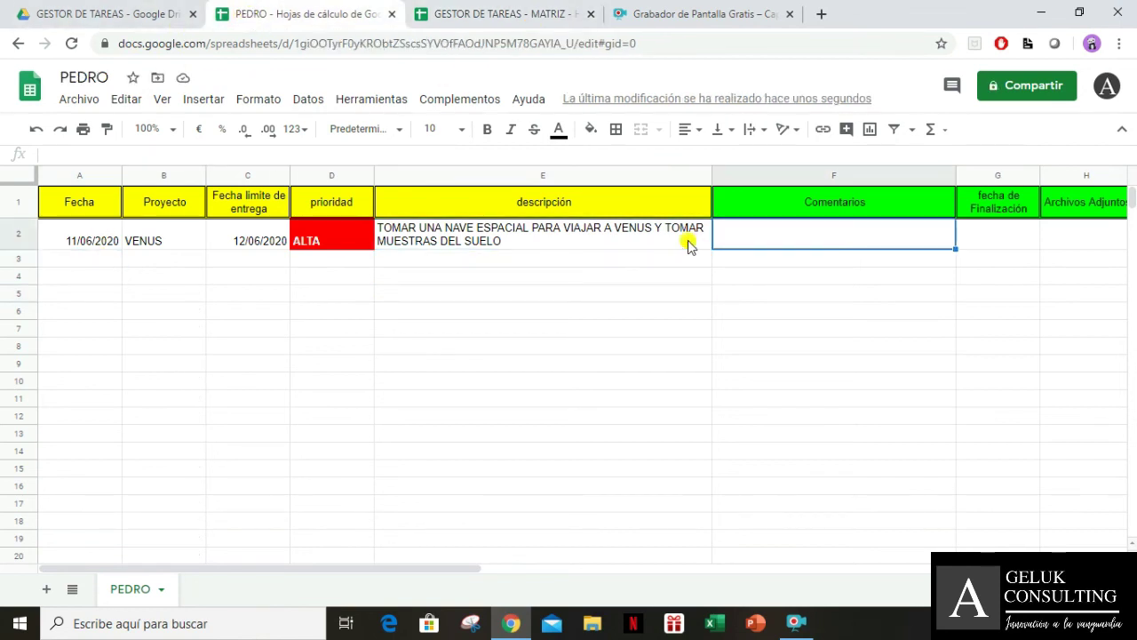
{"action": "key", "text": "Tab"}
{"action": "key", "text": "Tab"}
{"action": "key", "text": "Tab"}
{"action": "key", "text": "Left"}
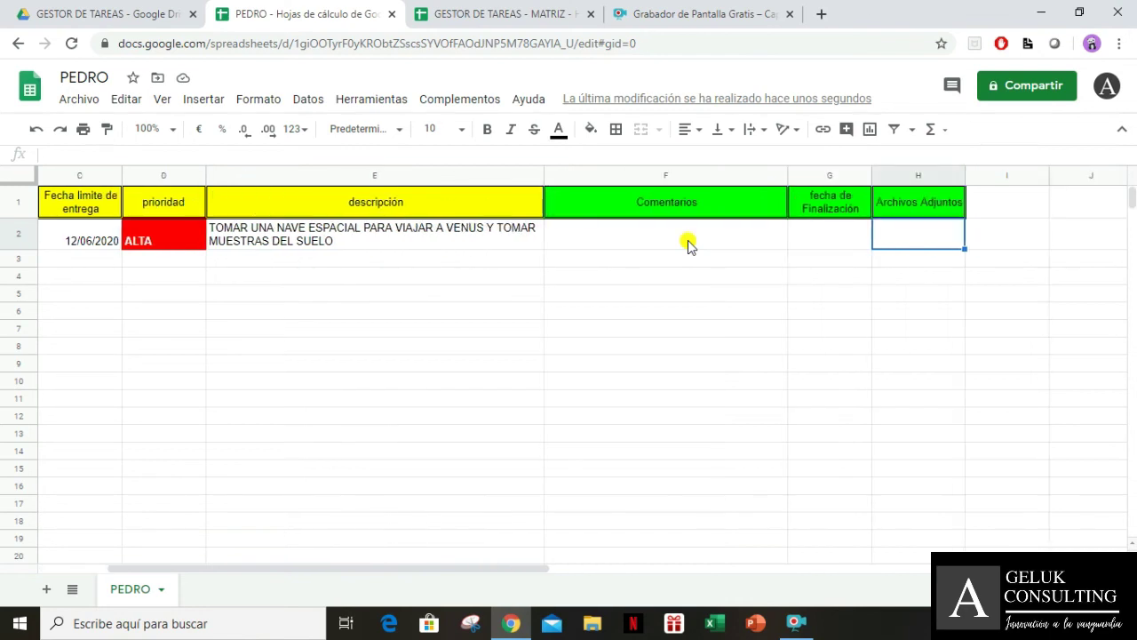
{"action": "key", "text": "Left"}
{"action": "key", "text": "Left"}
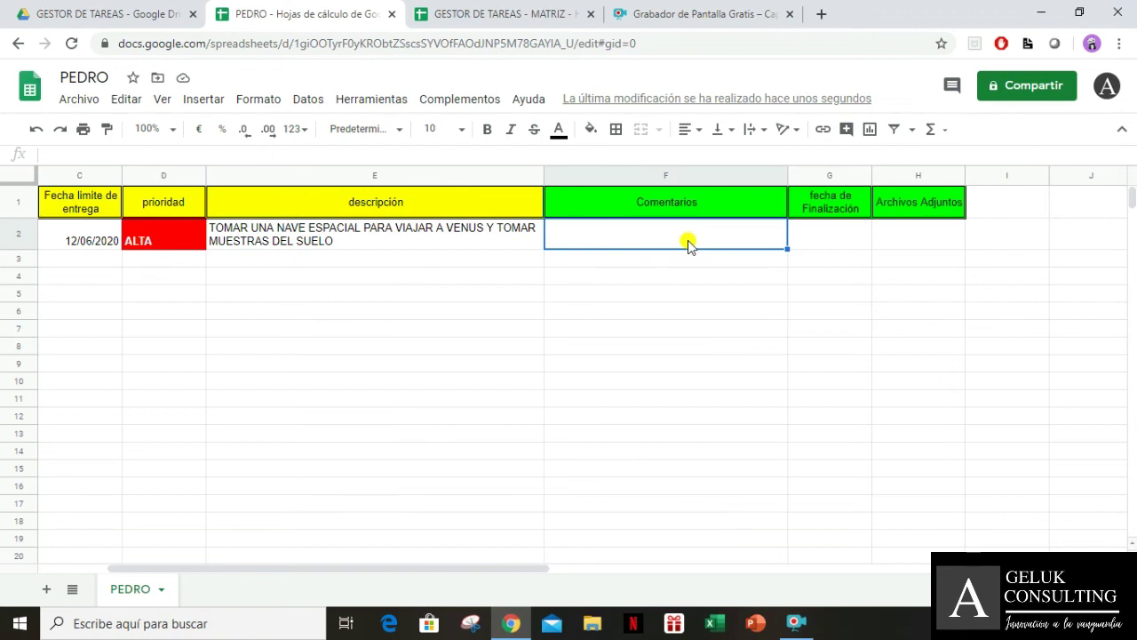
{"action": "left_click", "coordinate": [470, 12]}
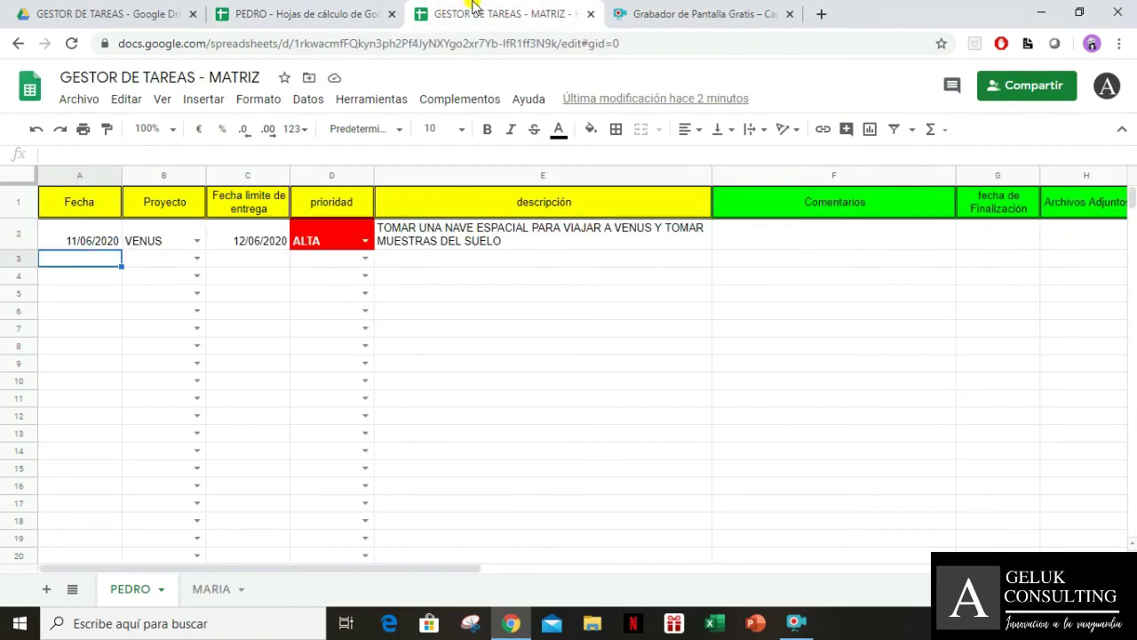
{"action": "left_click", "coordinate": [555, 349]}
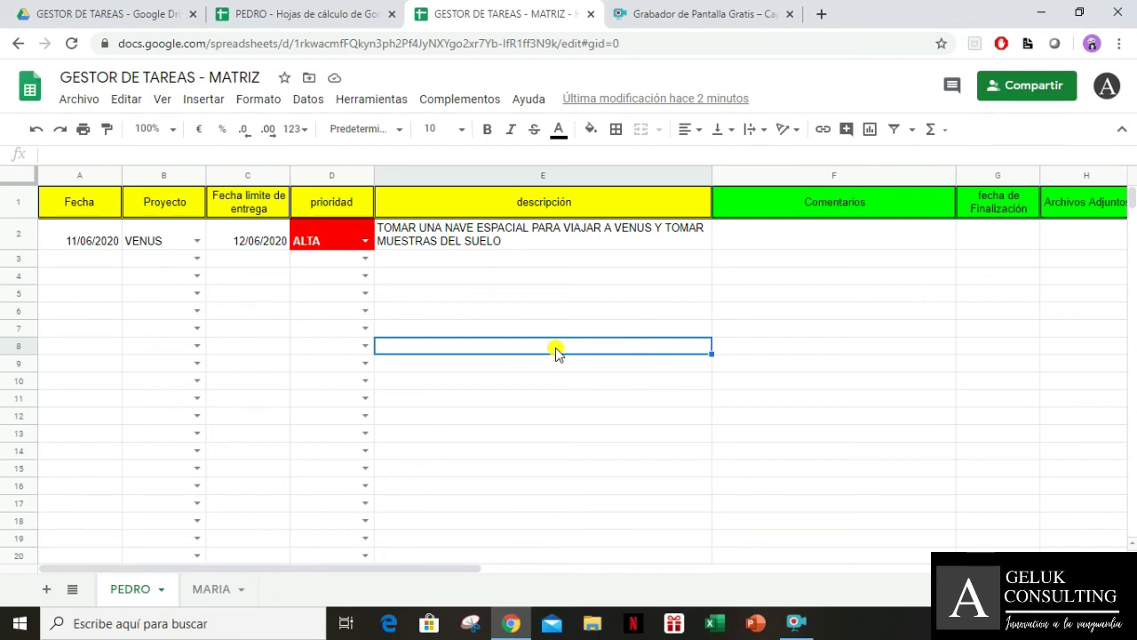
{"action": "left_click", "coordinate": [785, 245]}
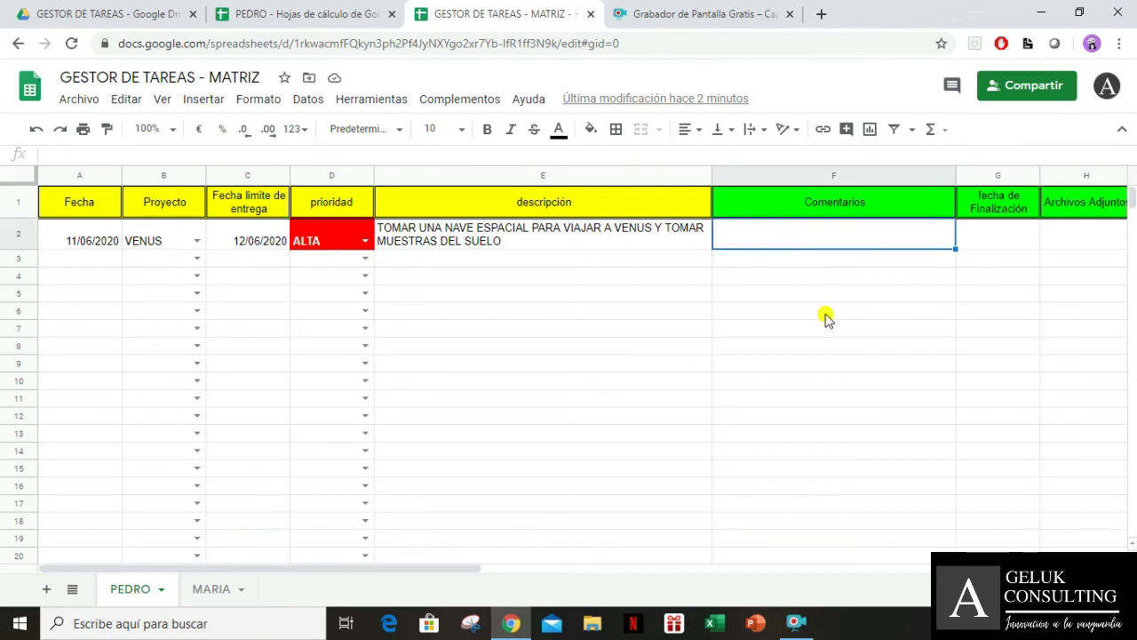
{"action": "key", "text": "Right"}
{"action": "key", "text": "Right"}
{"action": "key", "text": "Right"}
{"action": "key", "text": "Left"}
{"action": "key", "text": "Left"}
{"action": "key", "text": "Left"}
{"action": "key", "text": "Left"}
{"action": "key", "text": "Left"}
{"action": "key", "text": "Left"}
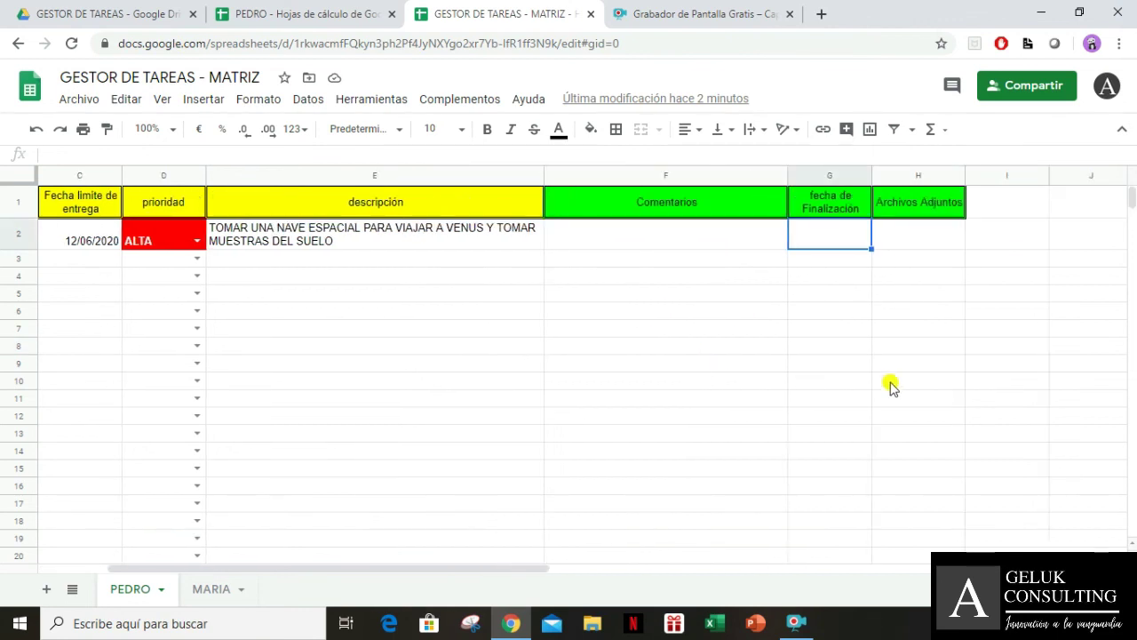
{"action": "key", "text": "Right"}
{"action": "key", "text": "Right"}
{"action": "key", "text": "Right"}
{"action": "key", "text": "Right"}
{"action": "key", "text": "Right"}
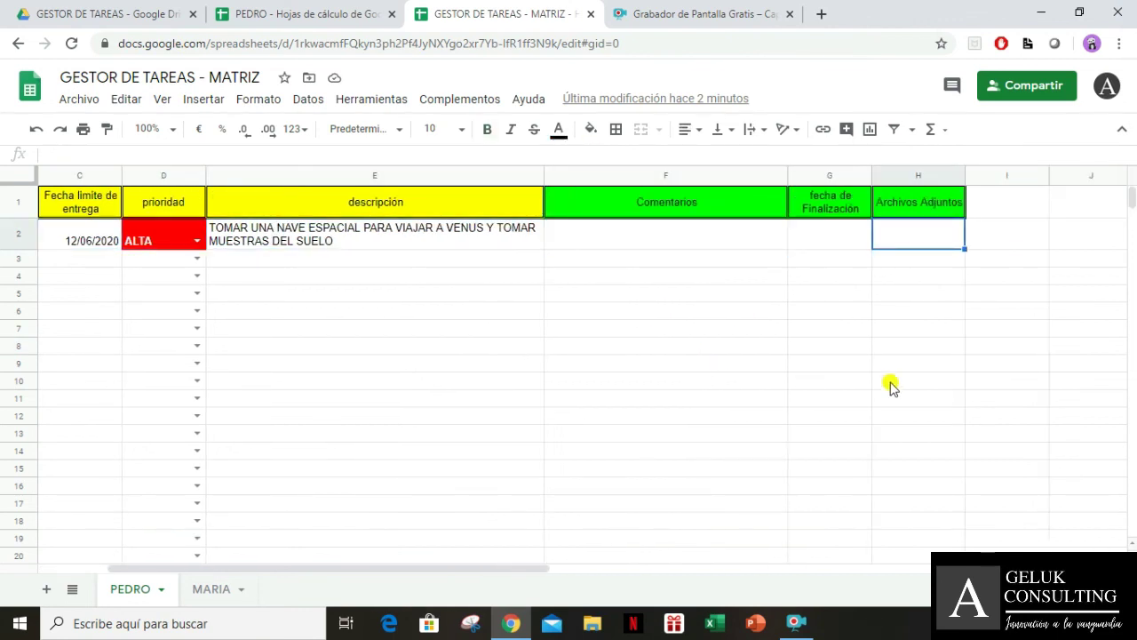
{"action": "left_click", "coordinate": [894, 213]}
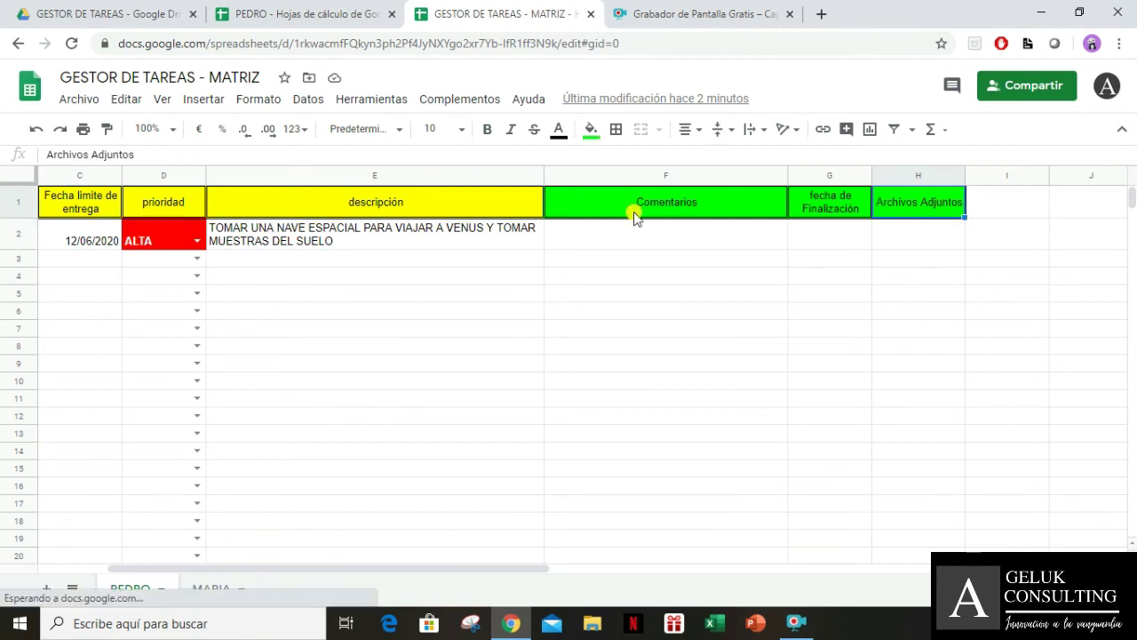
{"action": "left_click_drag", "start_coordinate": [622, 213], "coordinate": [855, 228]}
{"action": "left_click", "coordinate": [919, 210]}
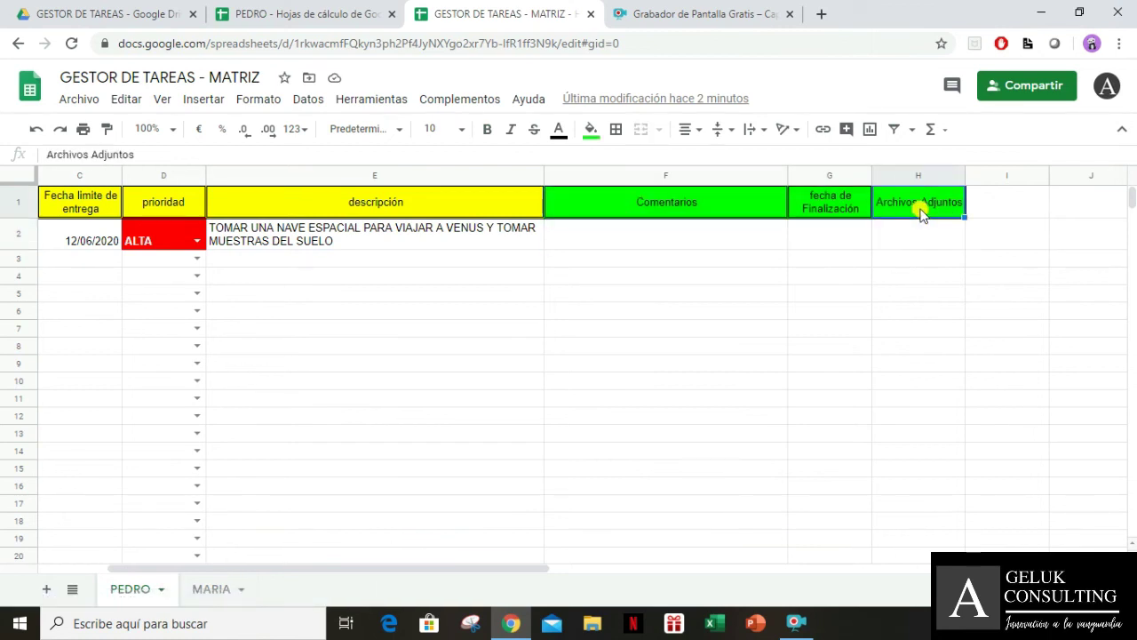
{"action": "key", "text": "Right"}
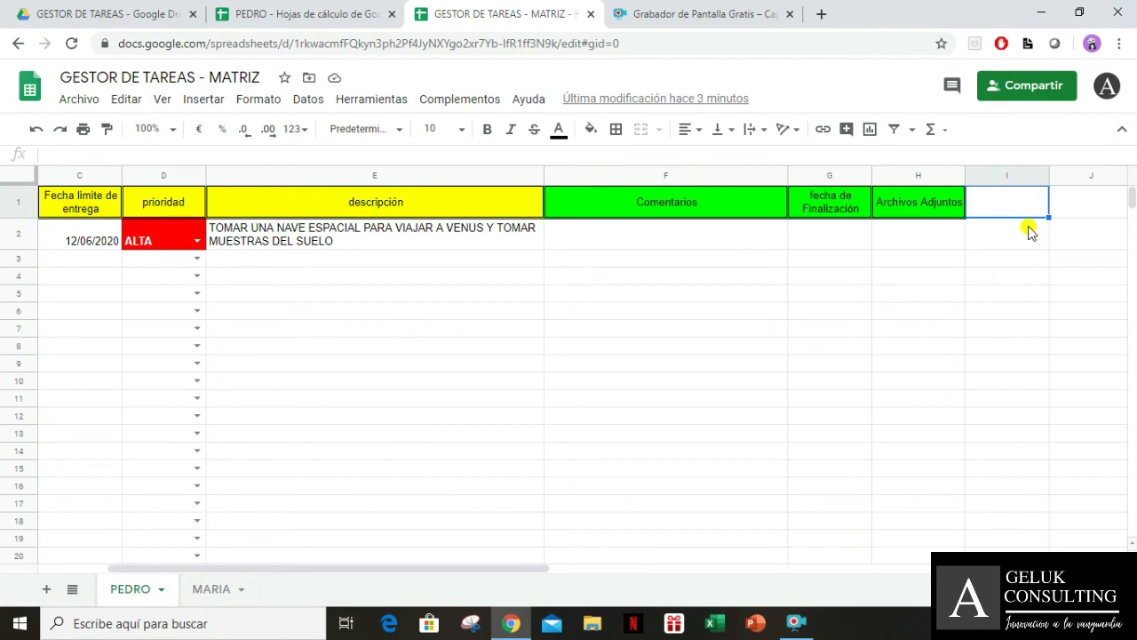
Enter ESTADO in I1 and paint the green header formatting onto it from H1
{"action": "type", "text": "ESTADO"}
{"action": "key", "text": "Right"}
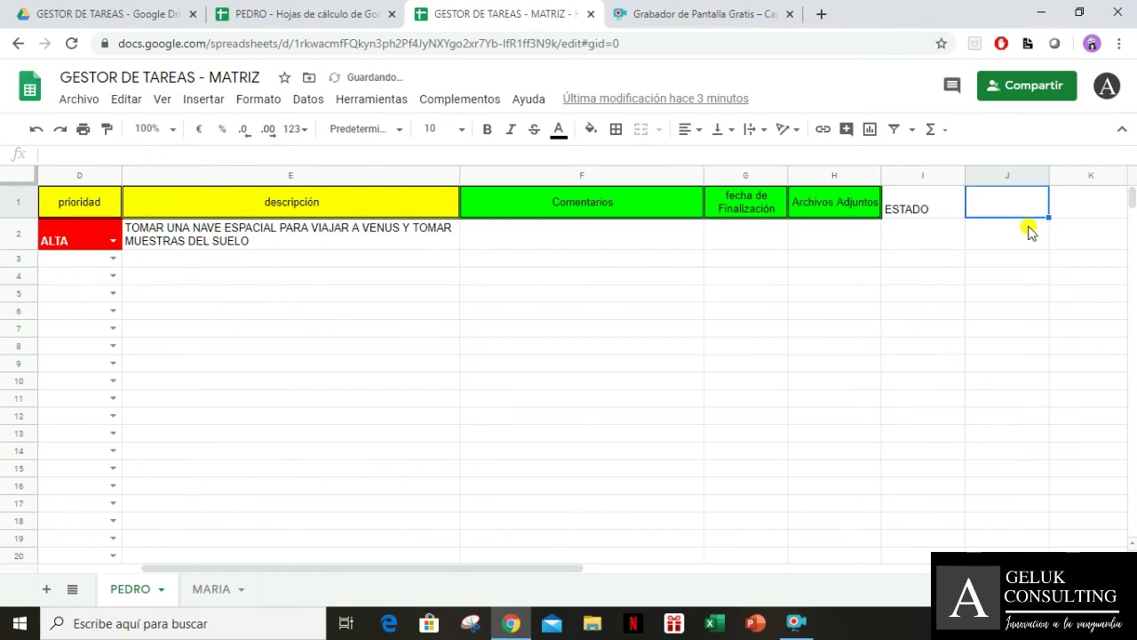
{"action": "key", "text": "Left"}
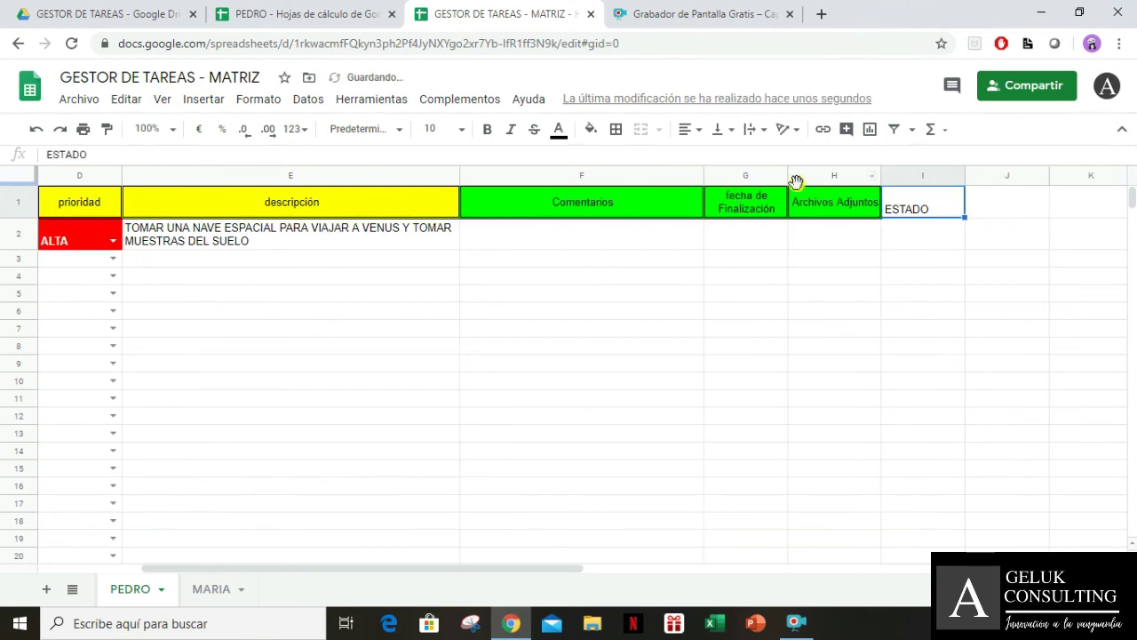
{"action": "left_click", "coordinate": [817, 206]}
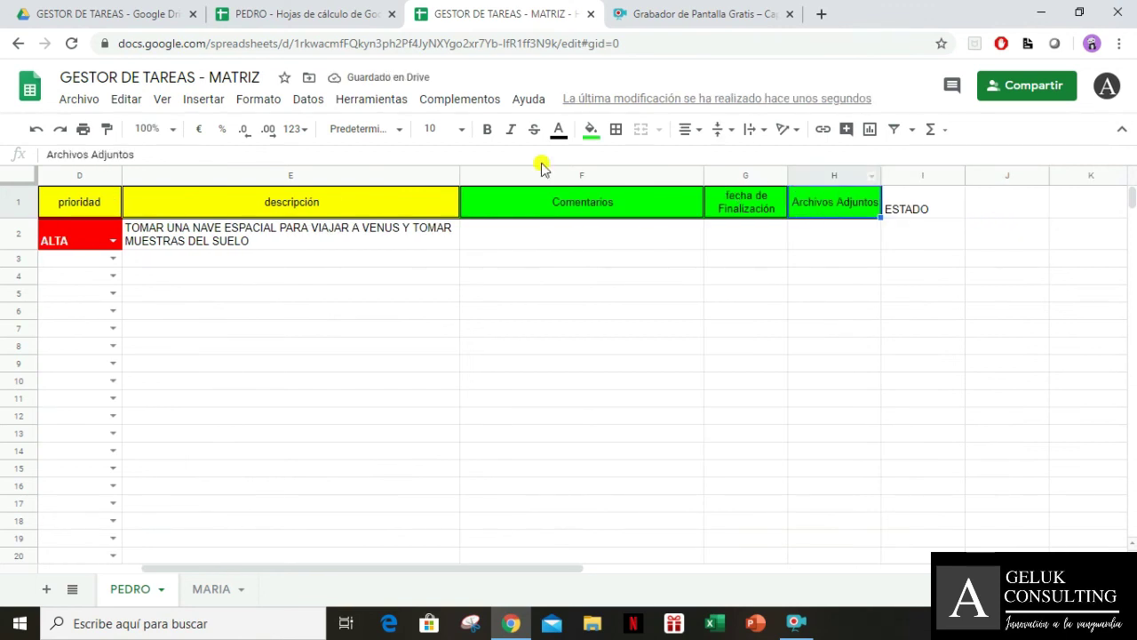
{"action": "left_click", "coordinate": [893, 206]}
{"action": "left_click", "coordinate": [915, 249]}
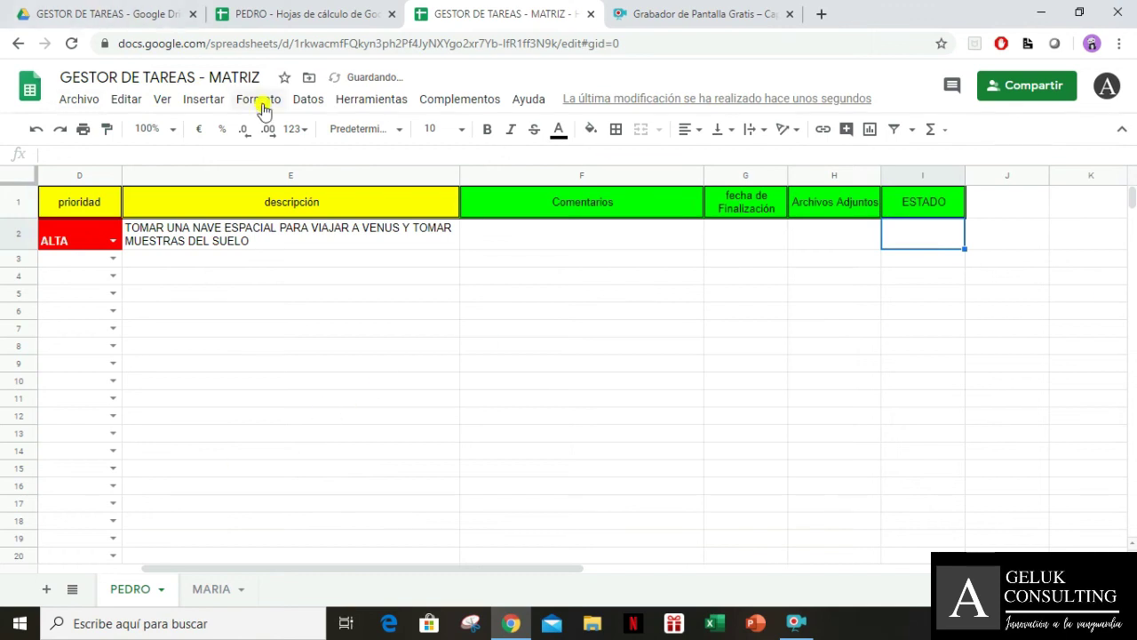
{"action": "left_click", "coordinate": [309, 99]}
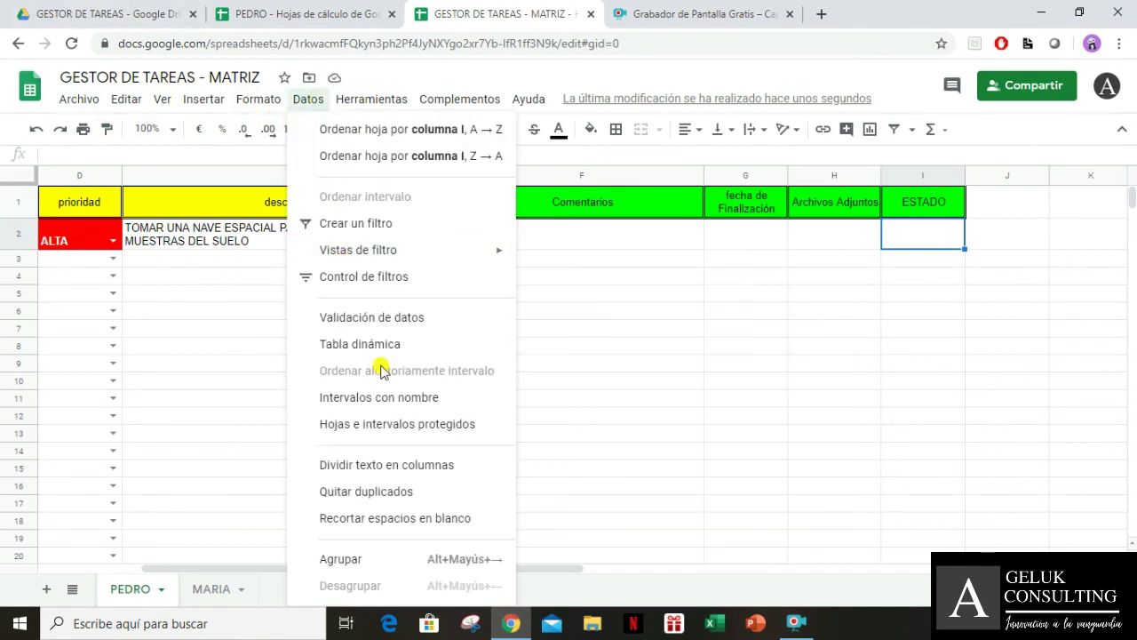
Unhide the DATOS sheet and move to the top of its column C
{"action": "mouse_move", "coordinate": [180, 107]}
{"action": "mouse_move", "coordinate": [253, 307]}
{"action": "left_click", "coordinate": [369, 311]}
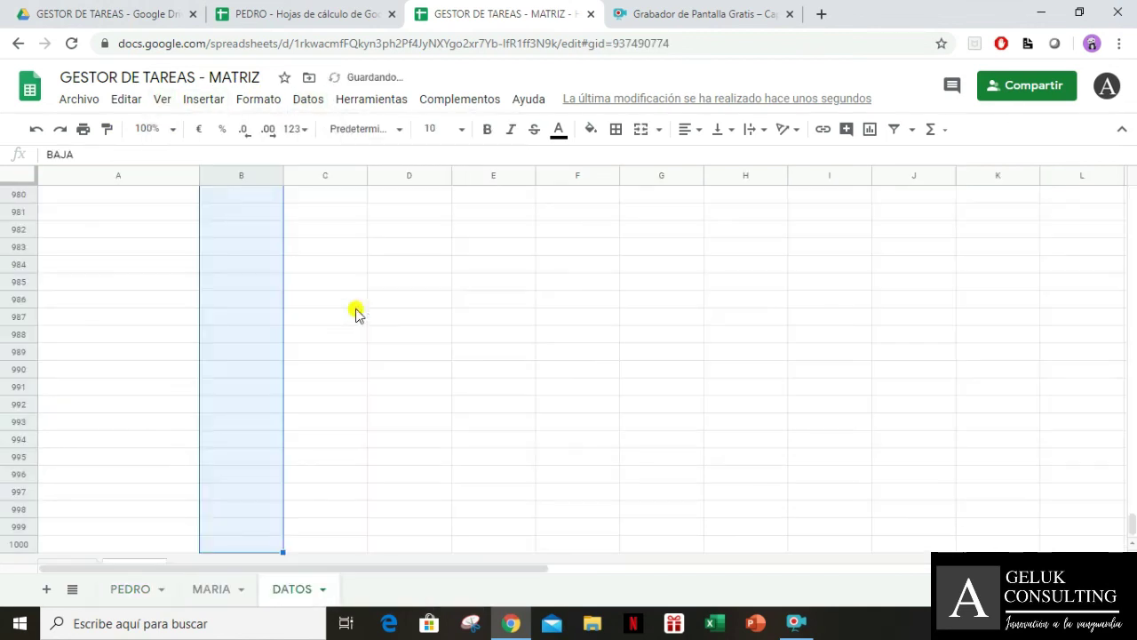
{"action": "left_click", "coordinate": [239, 318]}
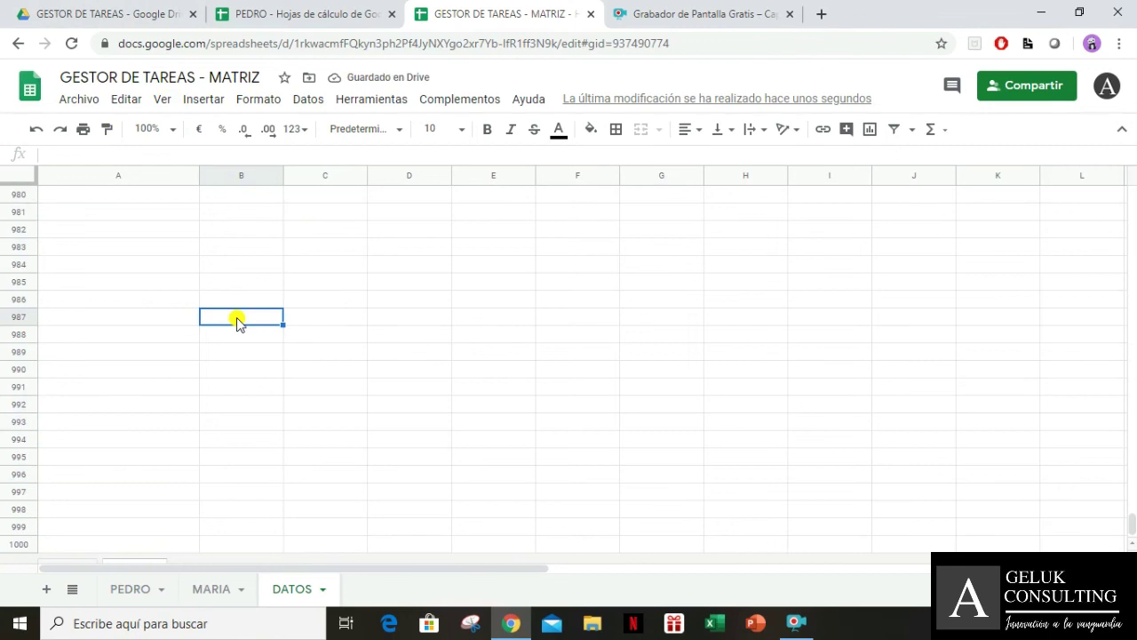
{"action": "key", "text": "ctrl+Up"}
{"action": "key", "text": "Up"}
{"action": "key", "text": "Up"}
{"action": "key", "text": "Up"}
{"action": "key", "text": "Right"}
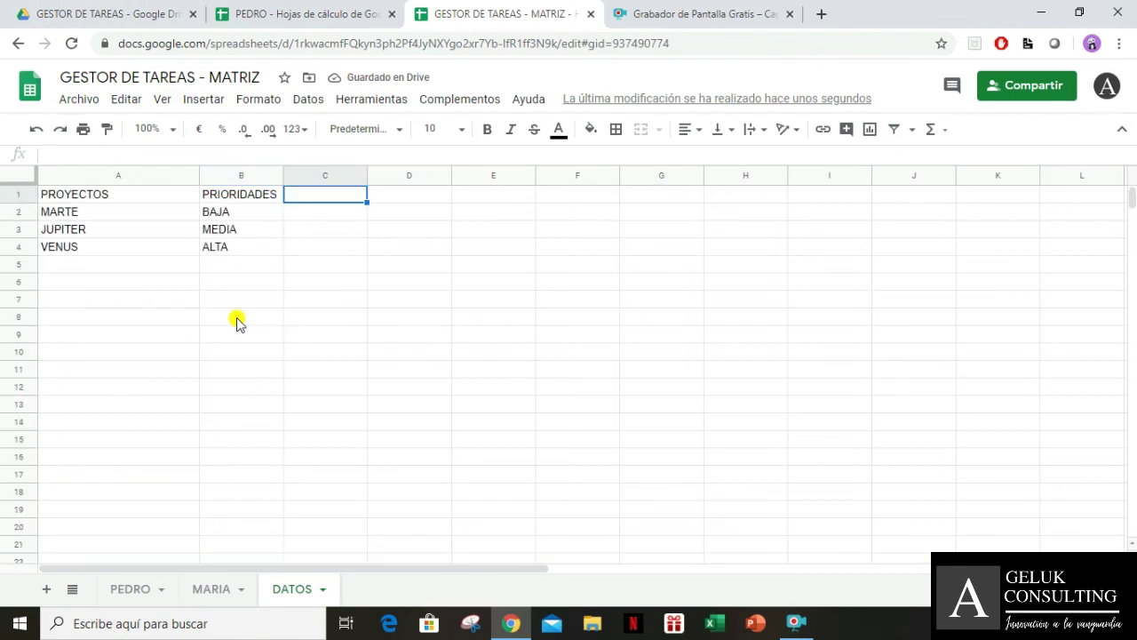
Enter the ESTADO header with ASIGNADA, FINALIZADA and PAUSA below it in DATOS column C
{"action": "type", "text": "ESTADO"}
{"action": "key", "text": "Return"}
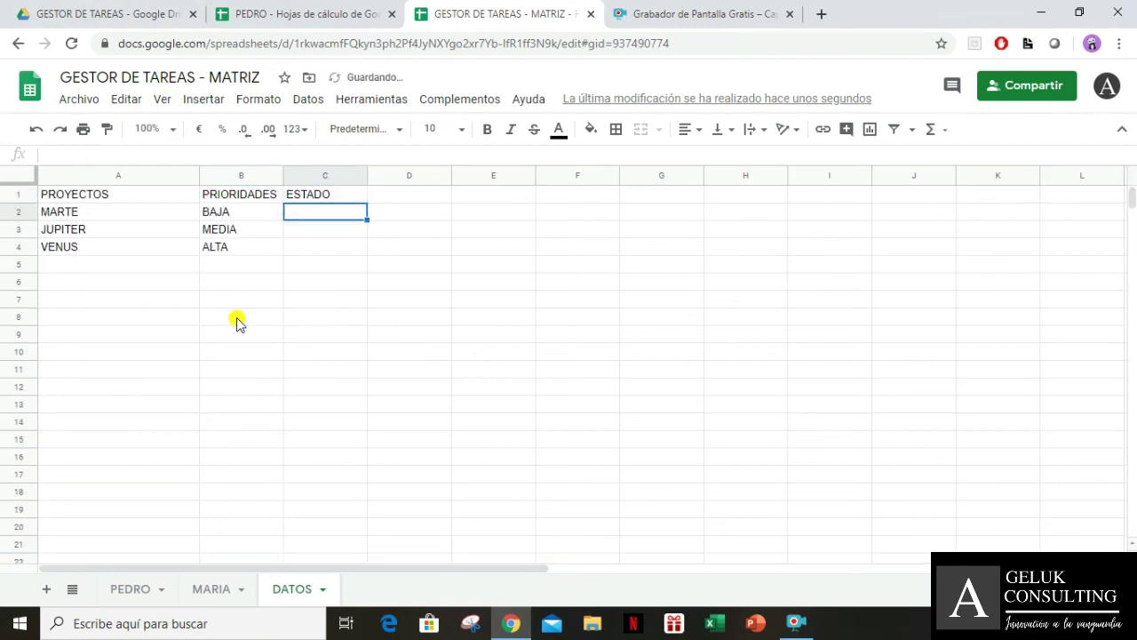
{"action": "type", "text": "ASIGNADA"}
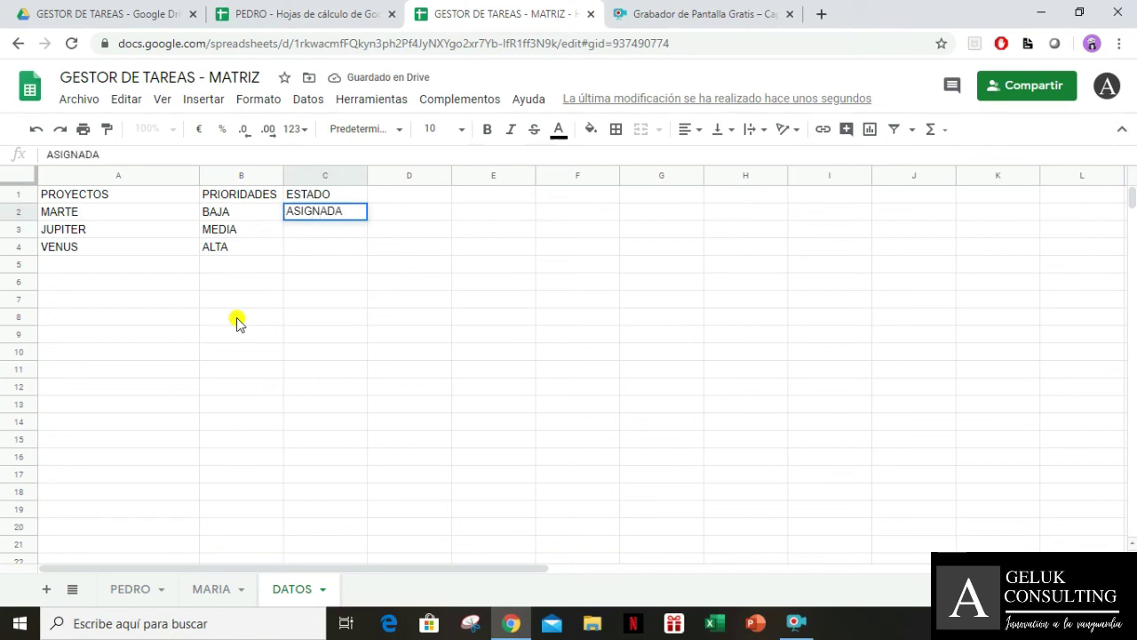
{"action": "key", "text": "Return"}
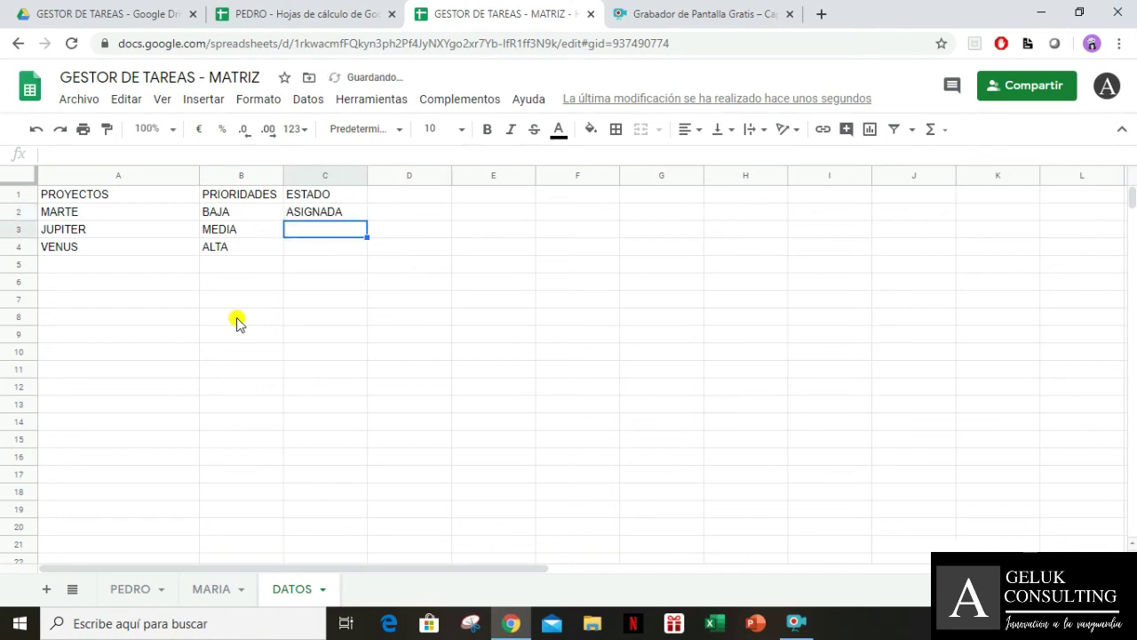
{"action": "type", "text": "FINAL"}
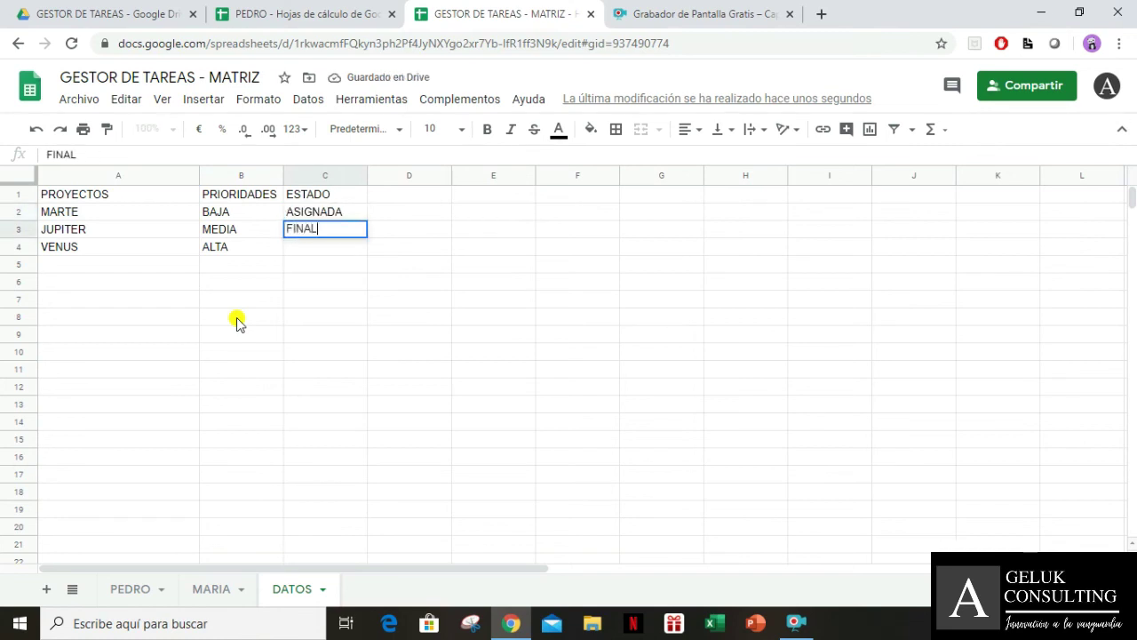
{"action": "type", "text": "OZAIZA"}
{"action": "key", "text": "Up"}
{"action": "key", "text": "Up"}
{"action": "key", "text": "Down"}
{"action": "key", "text": "Down"}
{"action": "key", "text": "Down"}
{"action": "type", "text": "PAUSA"}
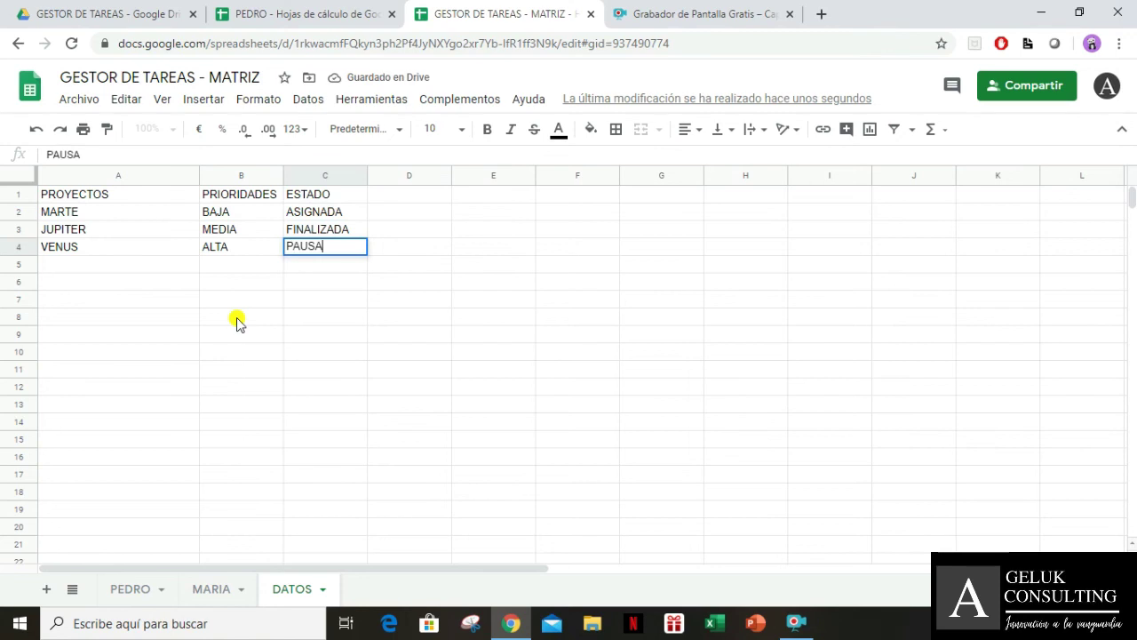
{"action": "key", "text": "Return"}
Switch to the PEDRO spreadsheet and check its task cells
{"action": "left_click", "coordinate": [565, 248]}
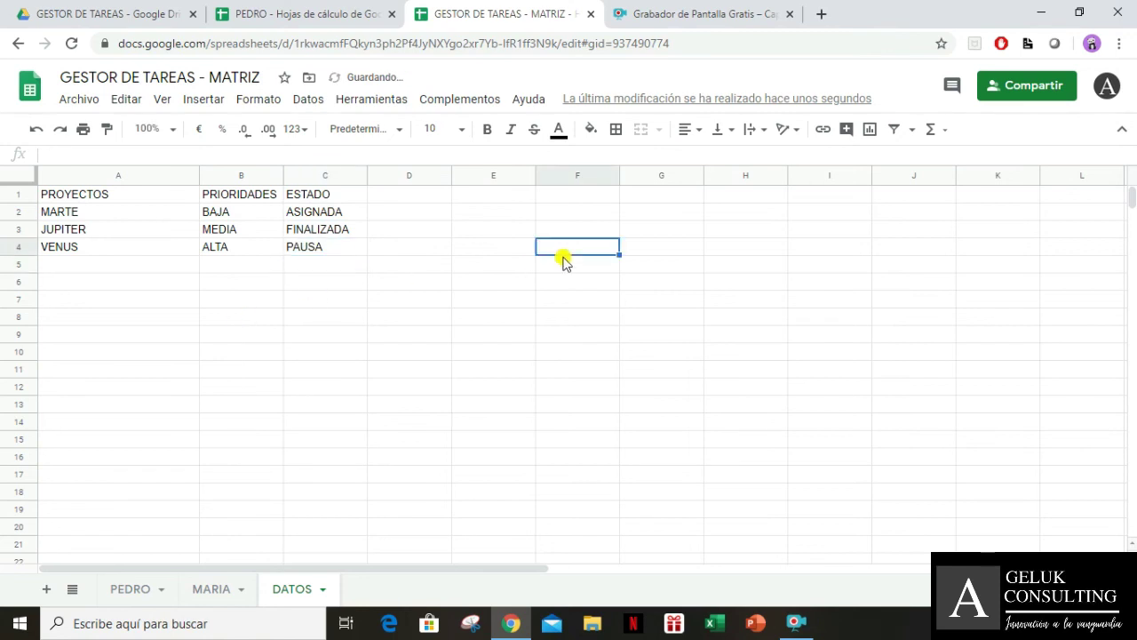
{"action": "left_click", "coordinate": [331, 14]}
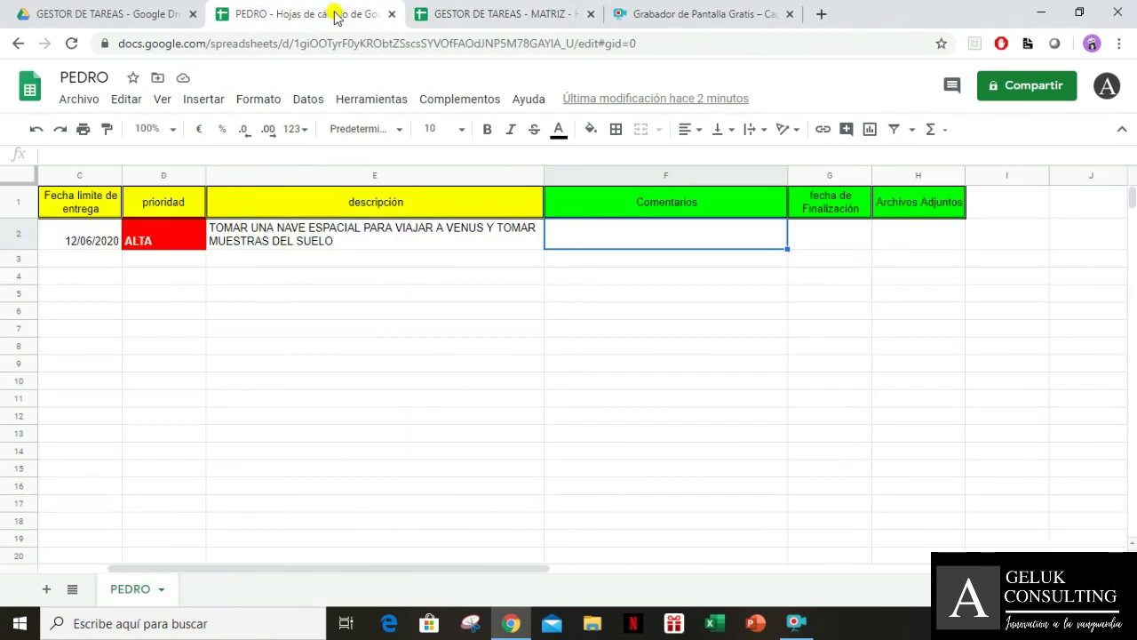
{"action": "left_click", "coordinate": [640, 351]}
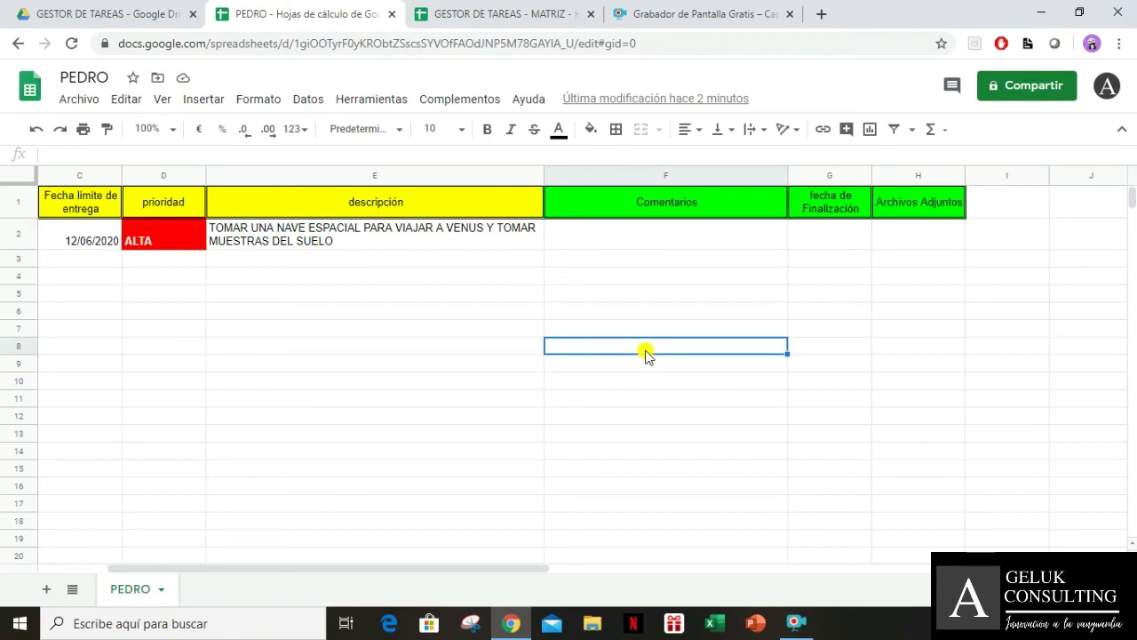
In MATRIZ's PEDRO sheet, select the ESTADO cells from I2 down and open the Datos menu
{"action": "left_click", "coordinate": [902, 247]}
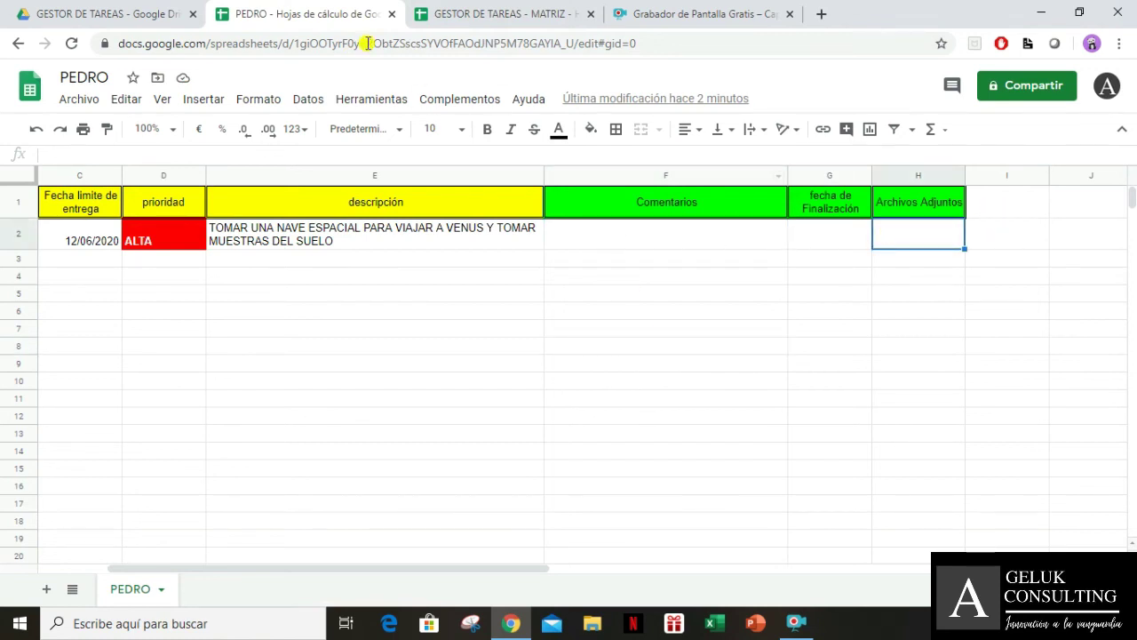
{"action": "left_click", "coordinate": [424, 13]}
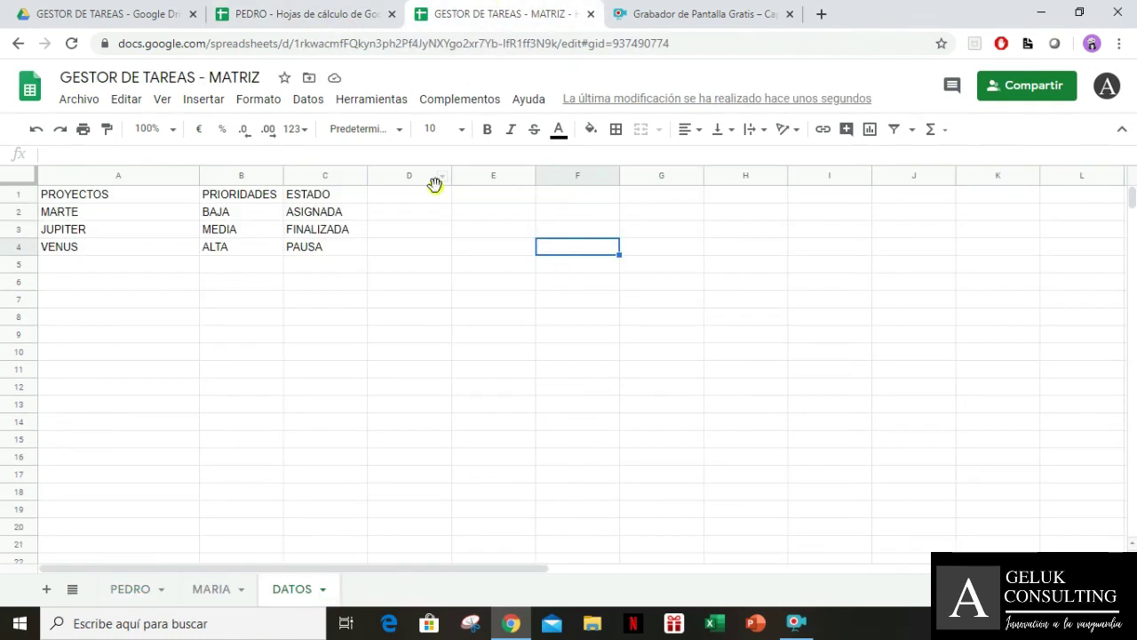
{"action": "left_click", "coordinate": [214, 593]}
{"action": "left_click", "coordinate": [143, 594]}
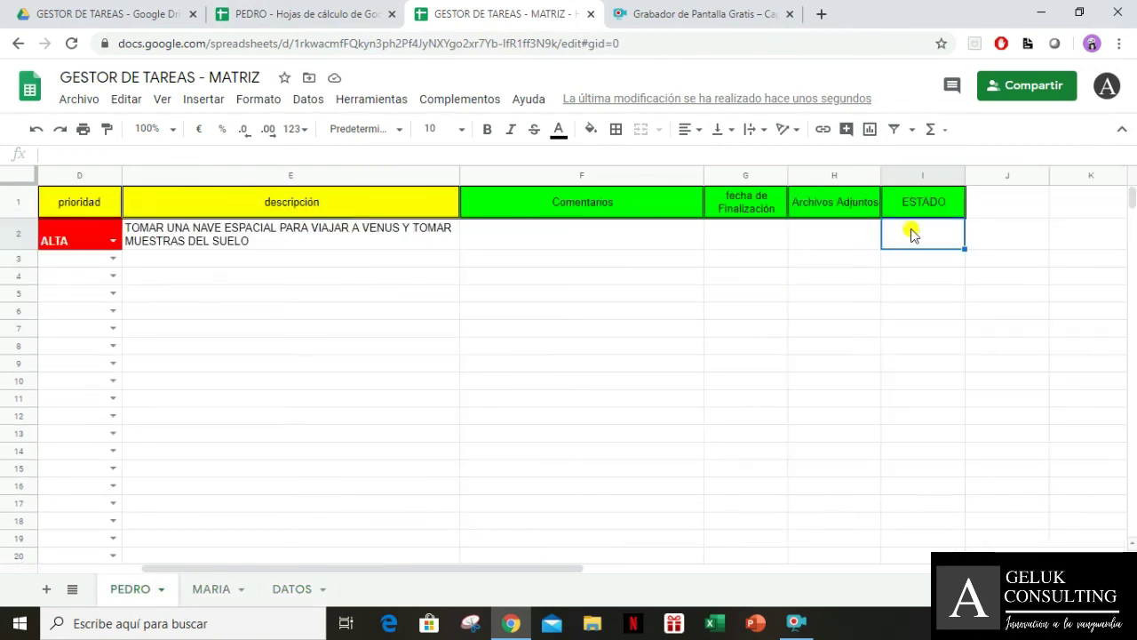
{"action": "key", "text": "ctrl+shift+Down"}
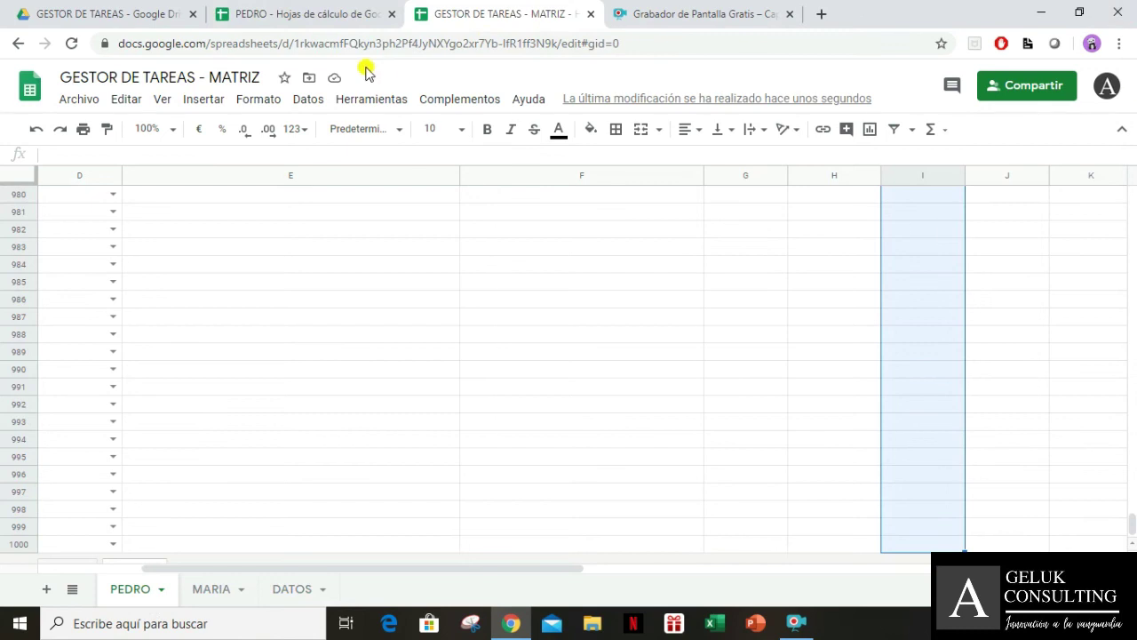
{"action": "left_click", "coordinate": [294, 101]}
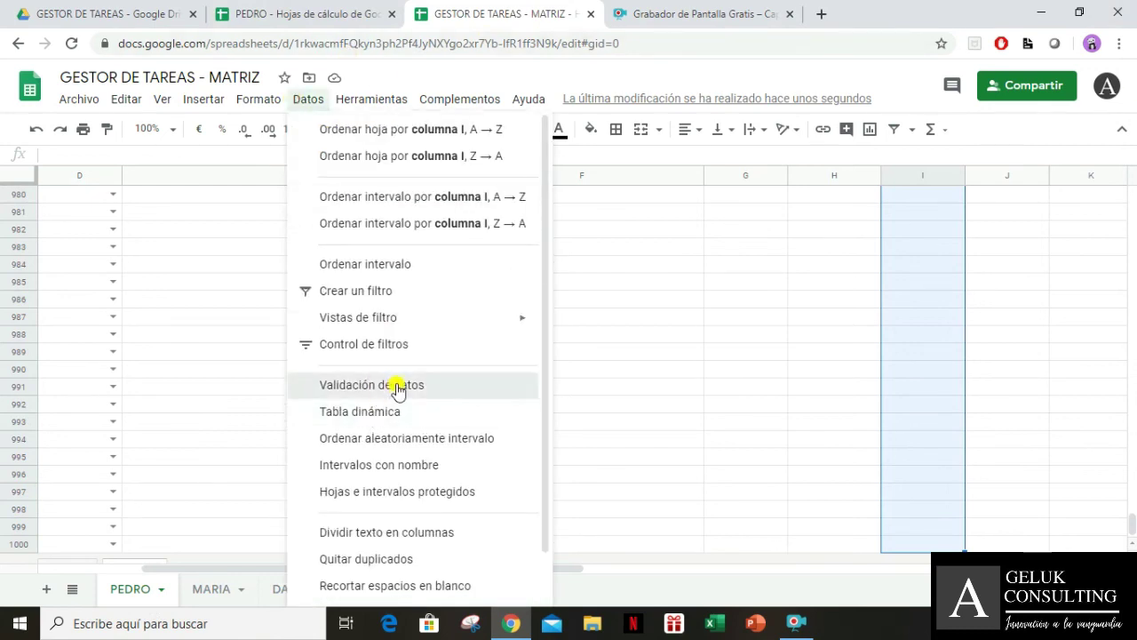
Add a dropdown validation to PEDRO I2:I1000 listing values from DATOS!C2:C1000
{"action": "left_click", "coordinate": [396, 386]}
{"action": "left_click", "coordinate": [277, 593]}
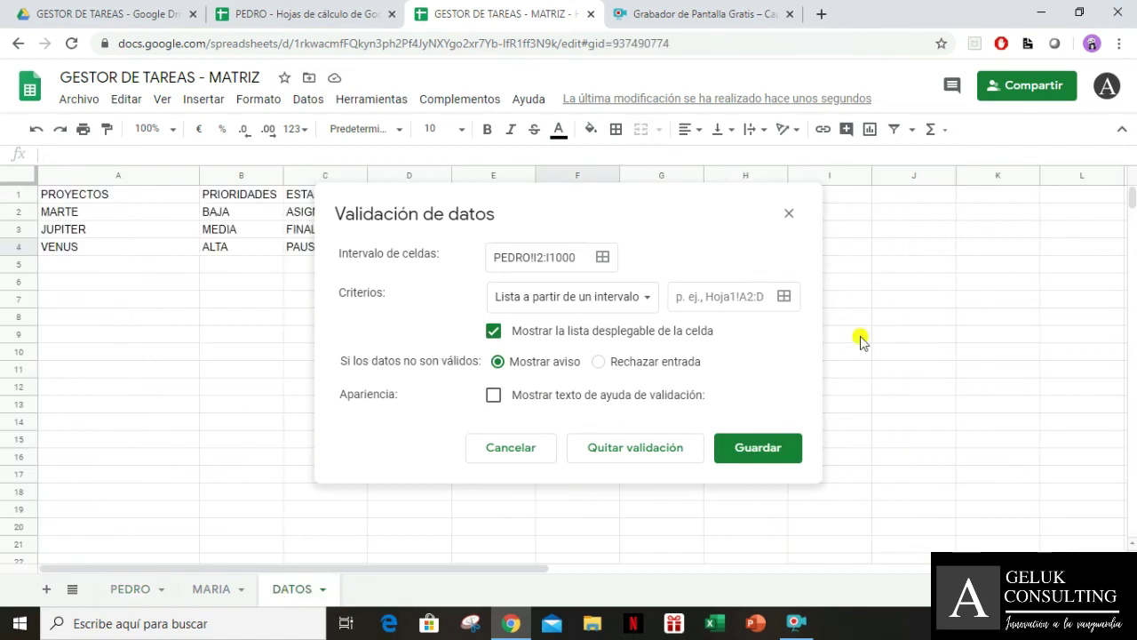
{"action": "left_click", "coordinate": [784, 296]}
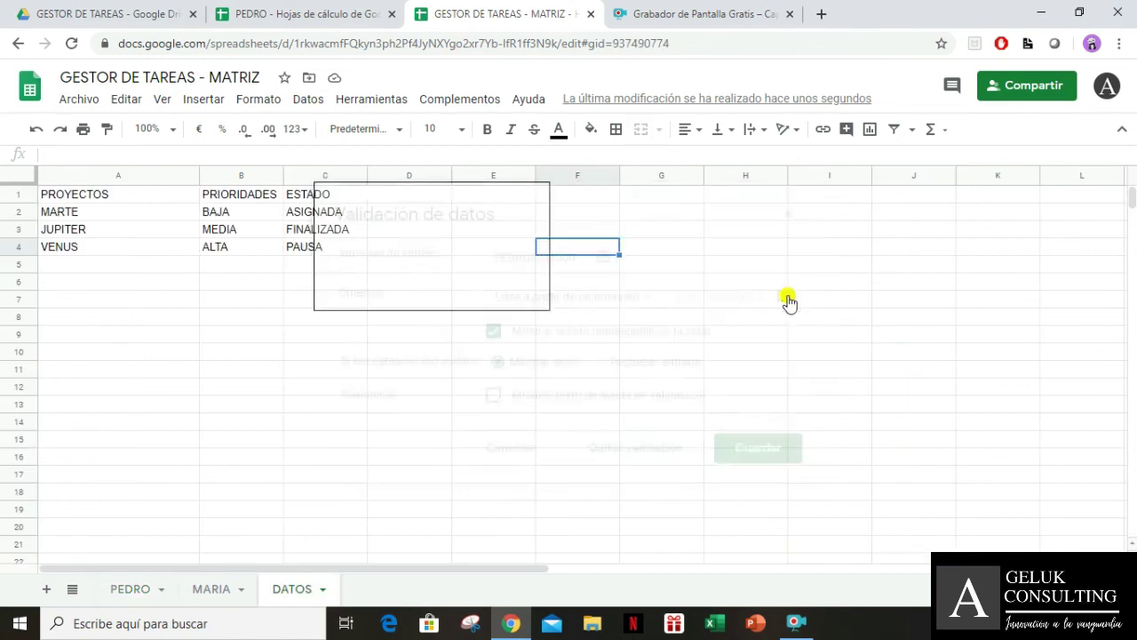
{"action": "left_click", "coordinate": [297, 216]}
{"action": "key", "text": "ctrl+shift+Down"}
{"action": "key", "text": "ctrl+shift+Down"}
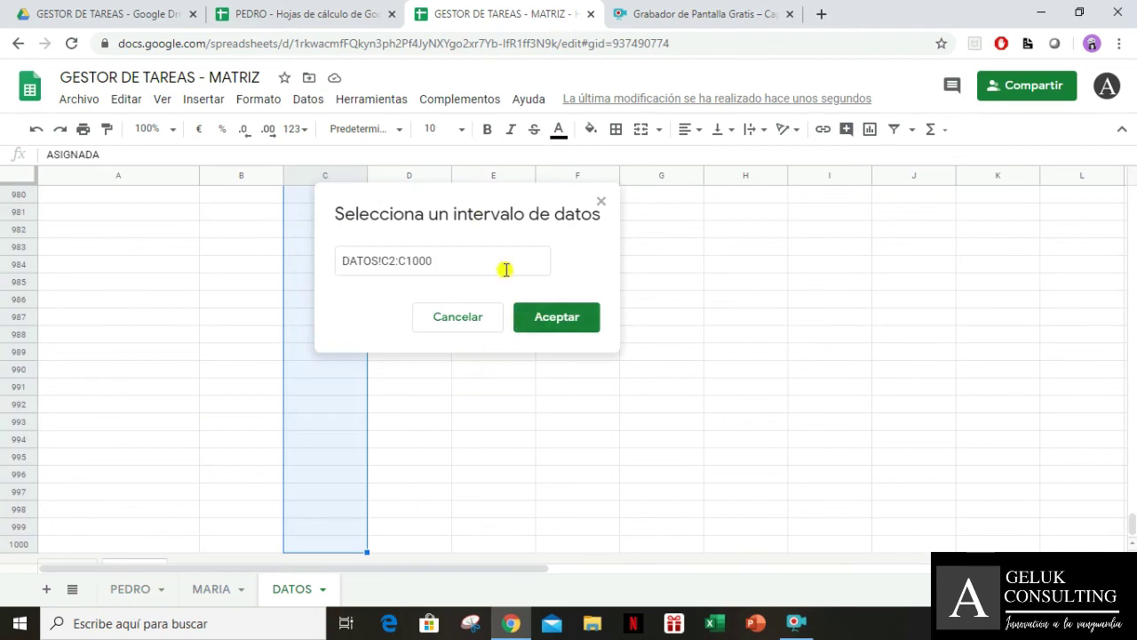
{"action": "left_click", "coordinate": [547, 318]}
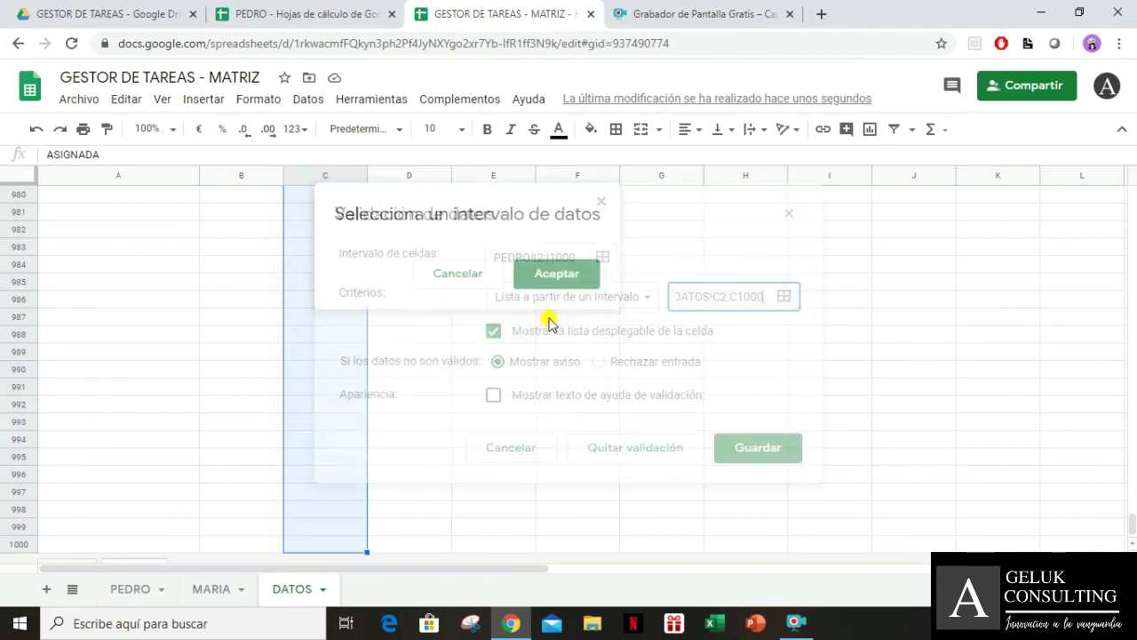
{"action": "left_click", "coordinate": [734, 449]}
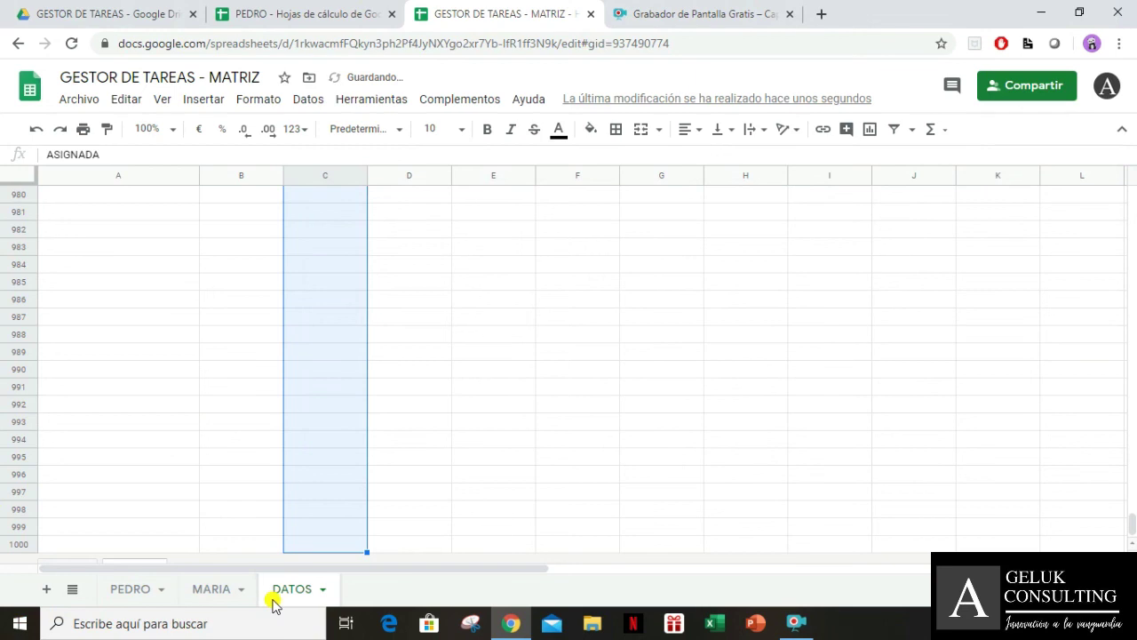
{"action": "left_click", "coordinate": [322, 589]}
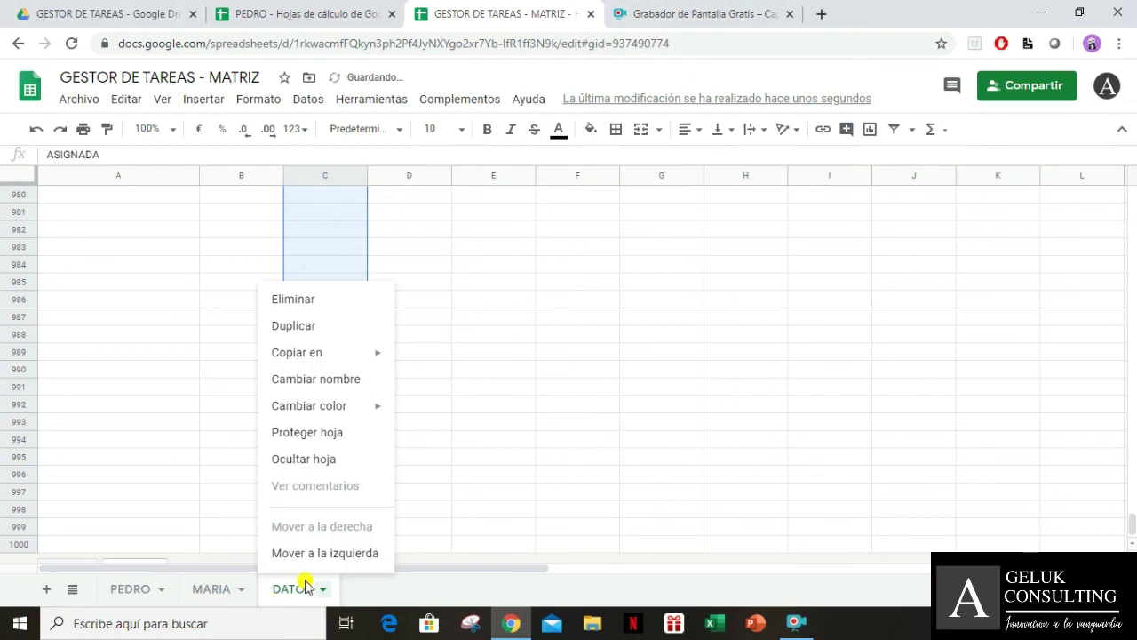
Hide the DATOS sheet and go to the top of the PEDRO sheet
{"action": "left_click", "coordinate": [324, 459]}
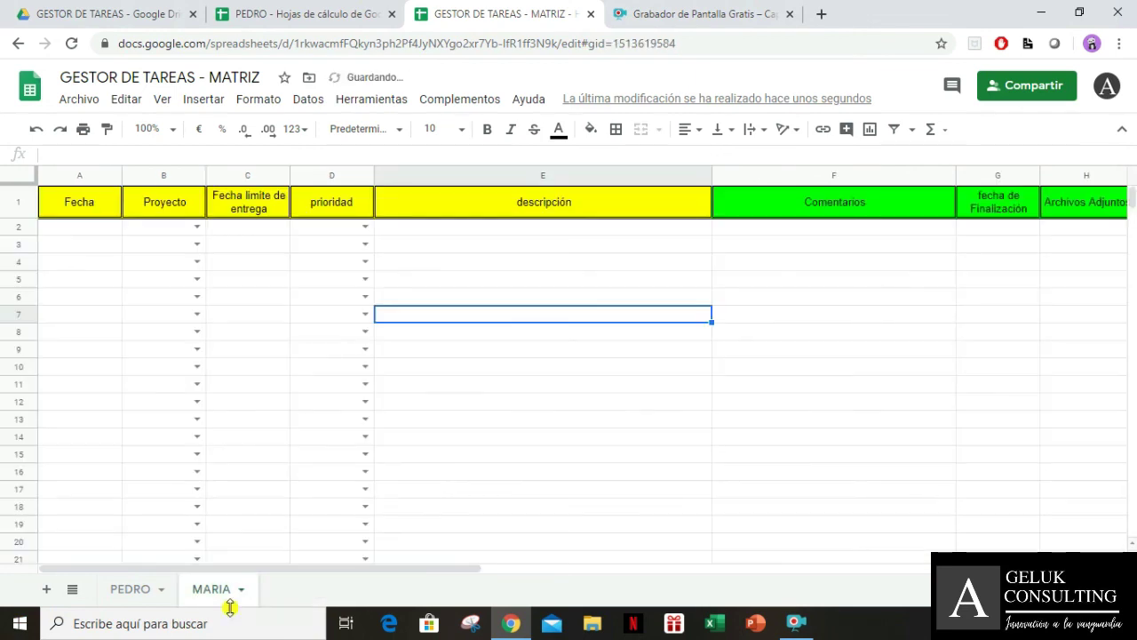
{"action": "left_click", "coordinate": [141, 590]}
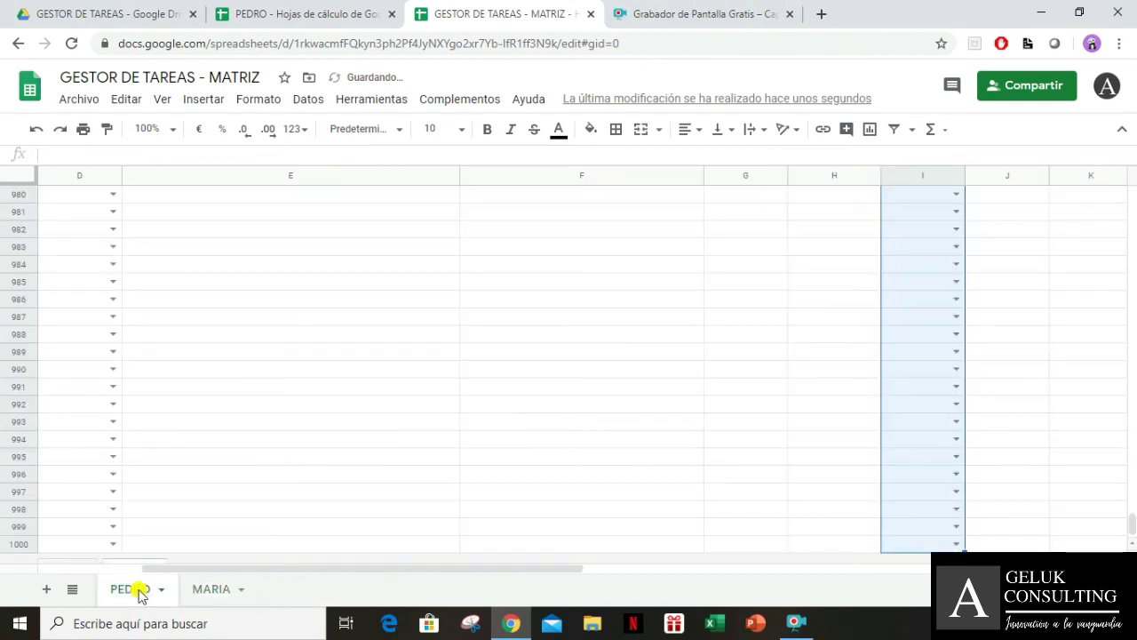
{"action": "left_click", "coordinate": [885, 391]}
{"action": "key", "text": "ctrl+Up"}
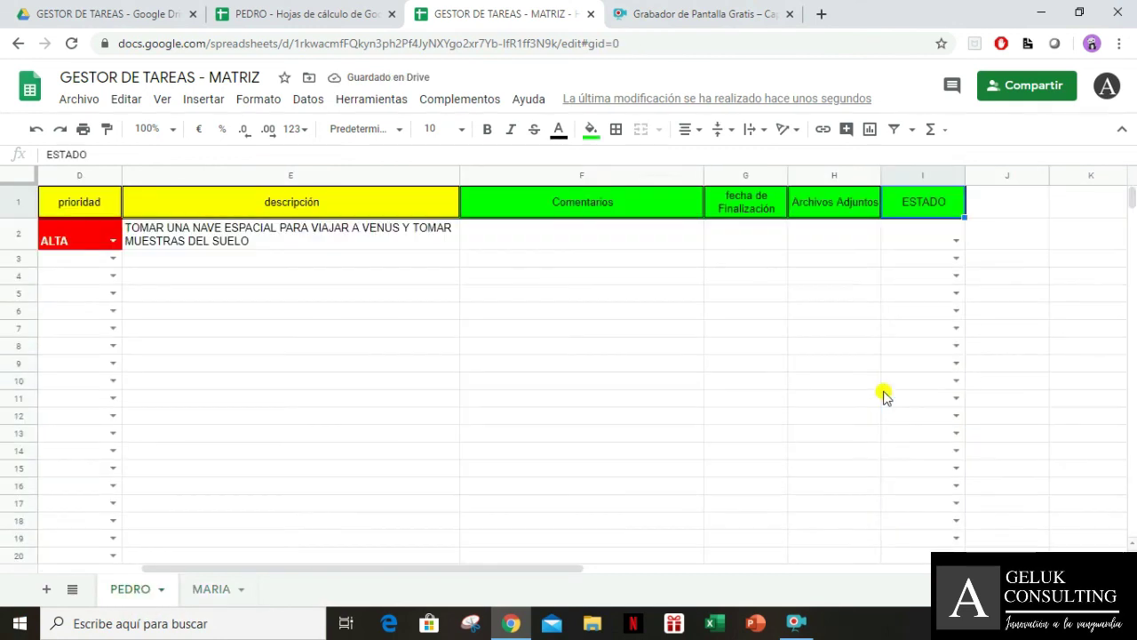
Choose ASIGNADA from the status dropdown in cell I2
{"action": "left_click", "coordinate": [956, 242]}
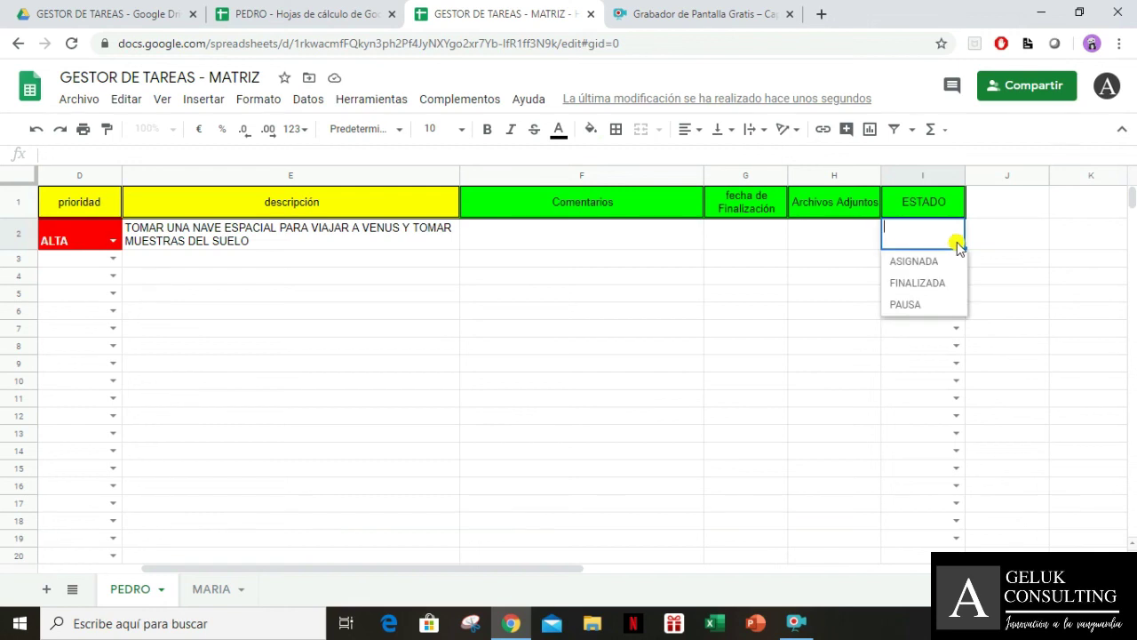
{"action": "left_click", "coordinate": [1008, 241]}
{"action": "left_click", "coordinate": [886, 233]}
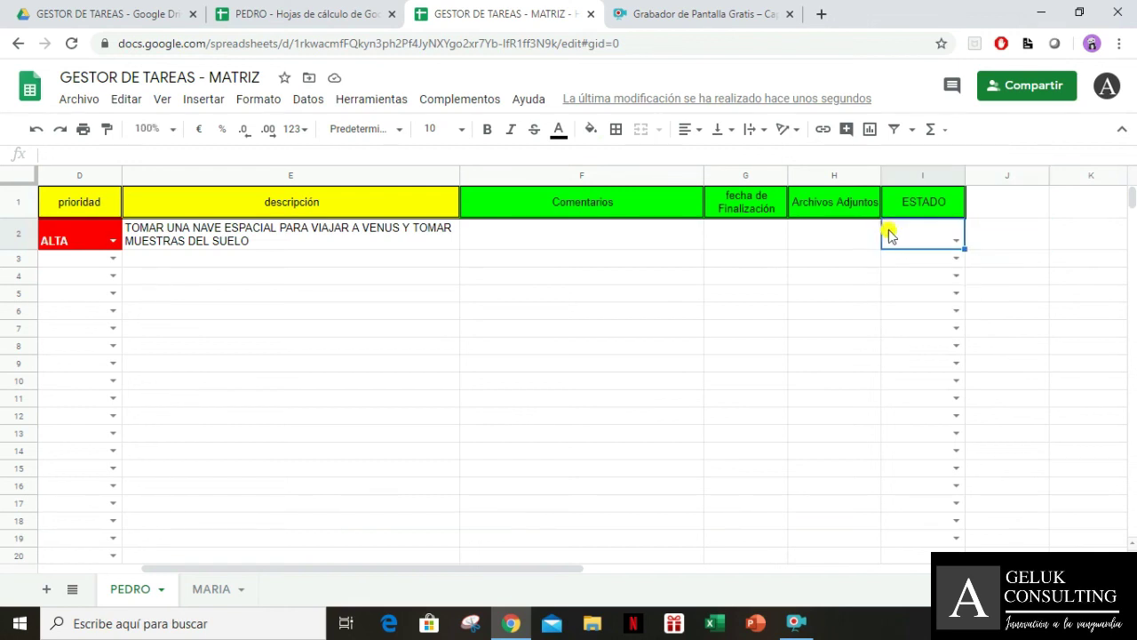
{"action": "left_click", "coordinate": [957, 242]}
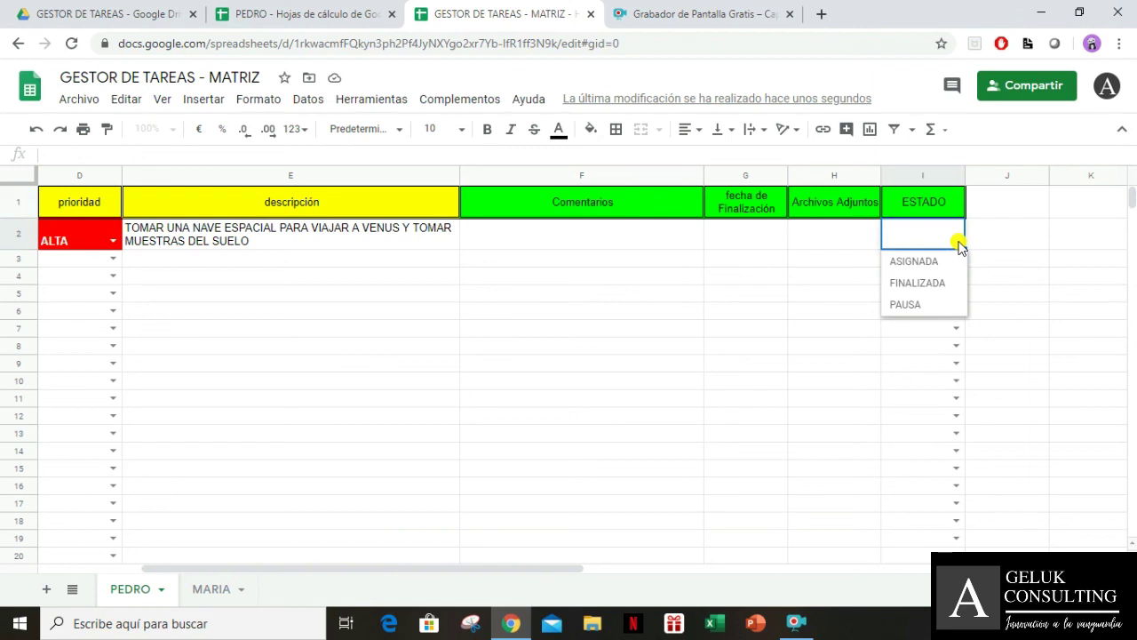
{"action": "left_click", "coordinate": [952, 262]}
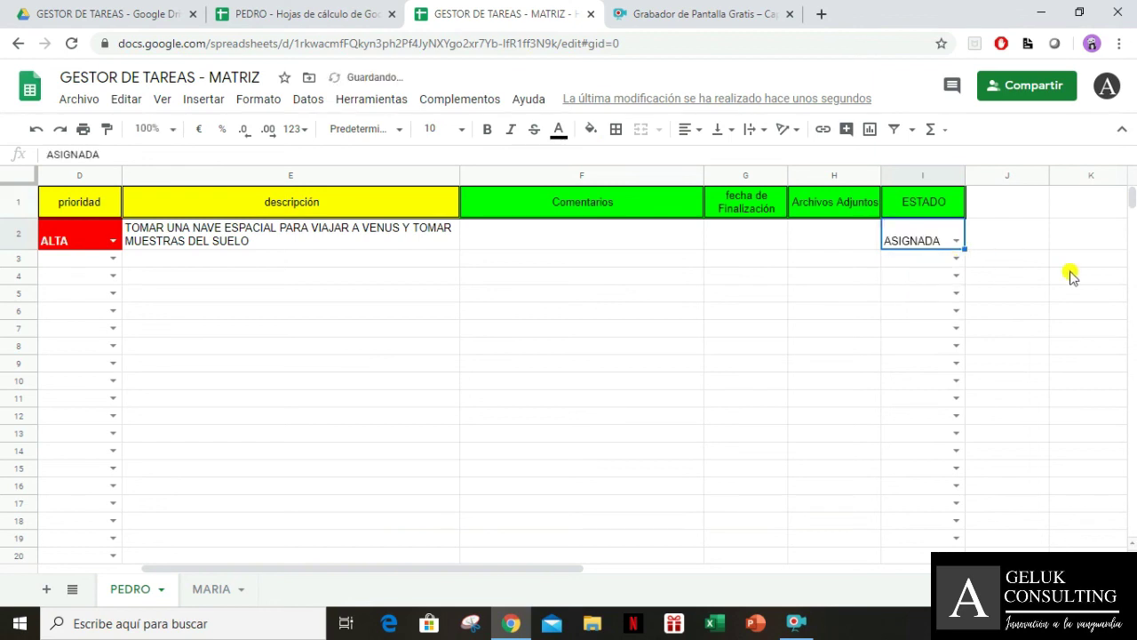
Review the row 2 task entries, then select the status range I2:I1000
{"action": "key", "text": "Left"}
{"action": "key", "text": "Left"}
{"action": "key", "text": "Left"}
{"action": "key", "text": "Left"}
{"action": "key", "text": "Left"}
{"action": "key", "text": "Left"}
{"action": "key", "text": "Left"}
{"action": "key", "text": "Left"}
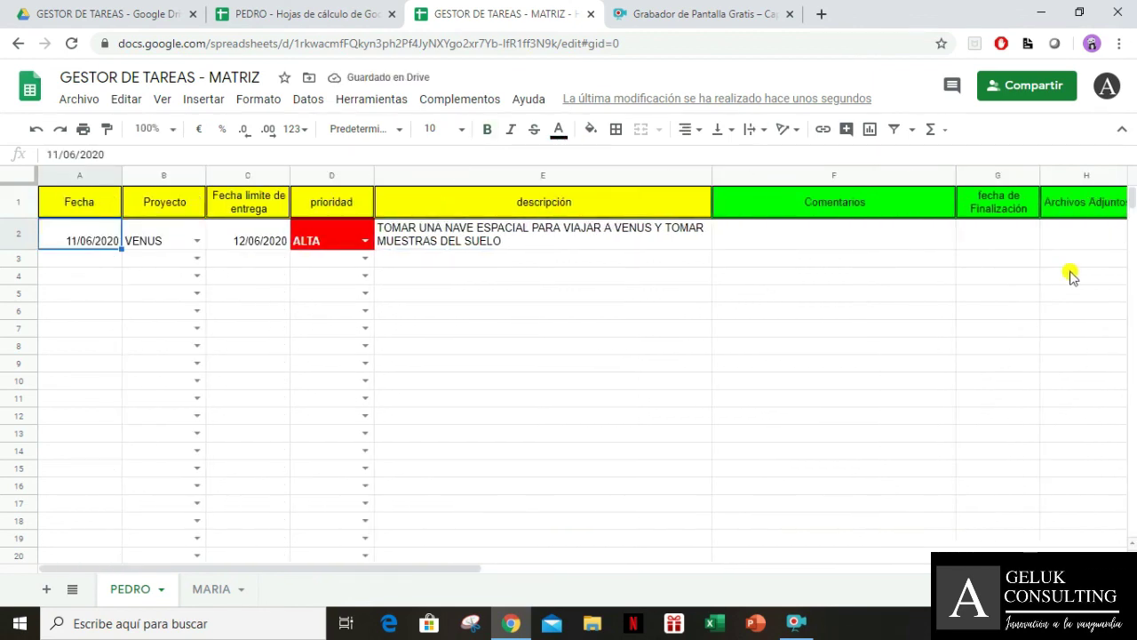
{"action": "key", "text": "Right"}
{"action": "key", "text": "Right"}
{"action": "key", "text": "Right"}
{"action": "key", "text": "Right"}
{"action": "key", "text": "Right"}
{"action": "key", "text": "Right"}
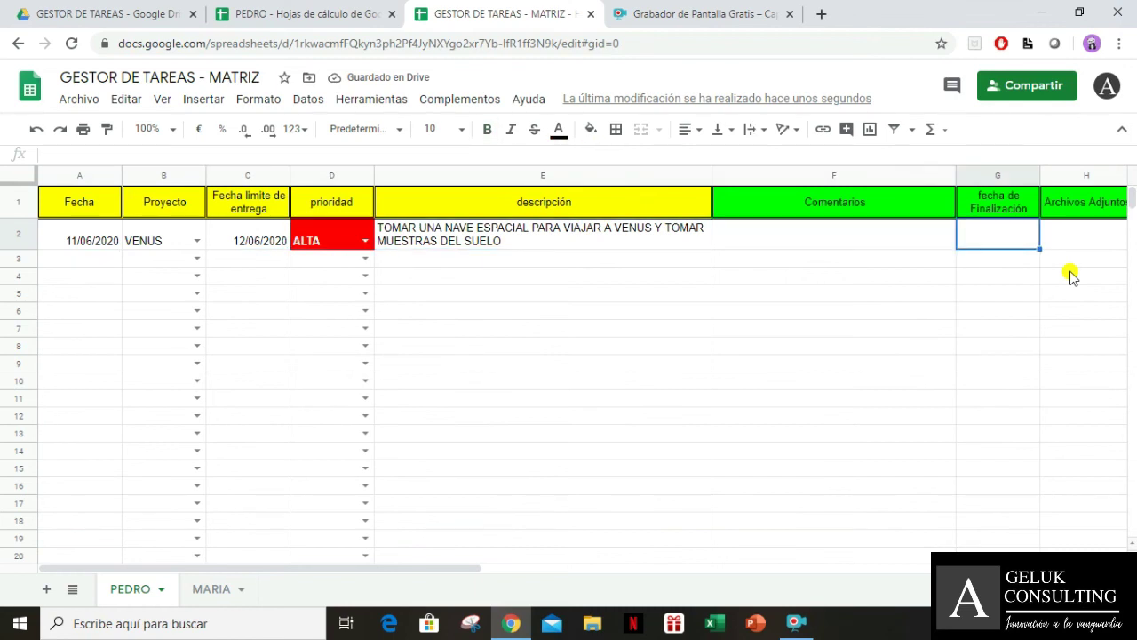
{"action": "key", "text": "Right"}
{"action": "key", "text": "Right"}
{"action": "key", "text": "Right"}
{"action": "key", "text": "Left"}
{"action": "key", "text": "Left"}
{"action": "key", "text": "Left"}
{"action": "key", "text": "Left"}
{"action": "key", "text": "Left"}
{"action": "key", "text": "Left"}
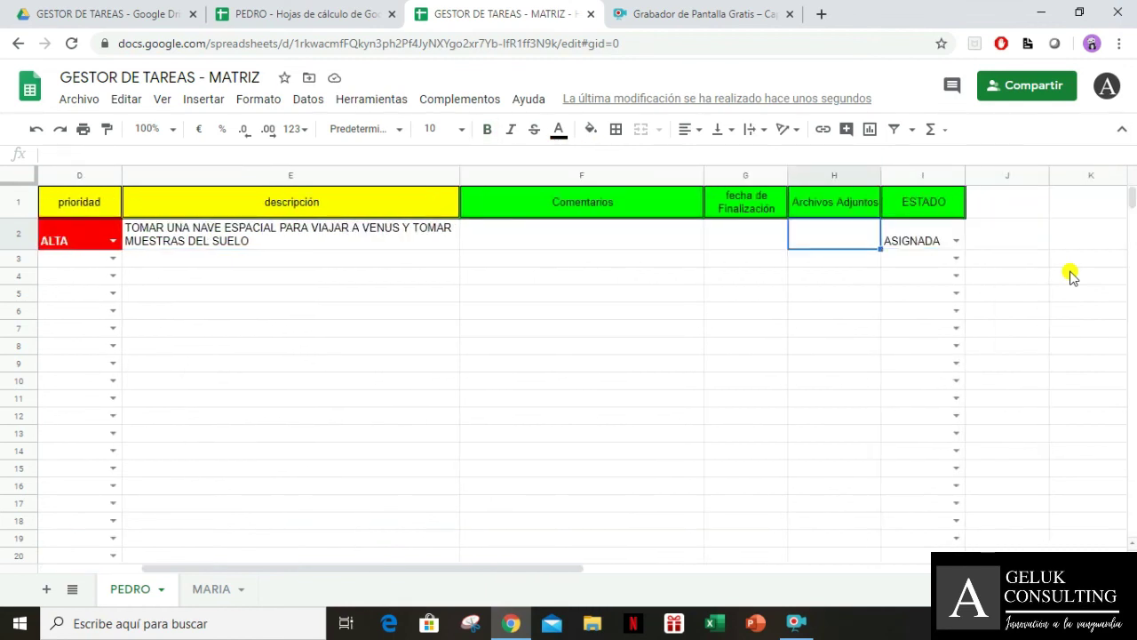
{"action": "key", "text": "Down"}
{"action": "key", "text": "Down"}
{"action": "key", "text": "Down"}
{"action": "key", "text": "Up"}
{"action": "key", "text": "Up"}
{"action": "key", "text": "Up"}
{"action": "key", "text": "Right"}
{"action": "key", "text": "Right"}
{"action": "key", "text": "Right"}
{"action": "key", "text": "Left"}
{"action": "key", "text": "Right"}
{"action": "key", "text": "Right"}
{"action": "key", "text": "Right"}
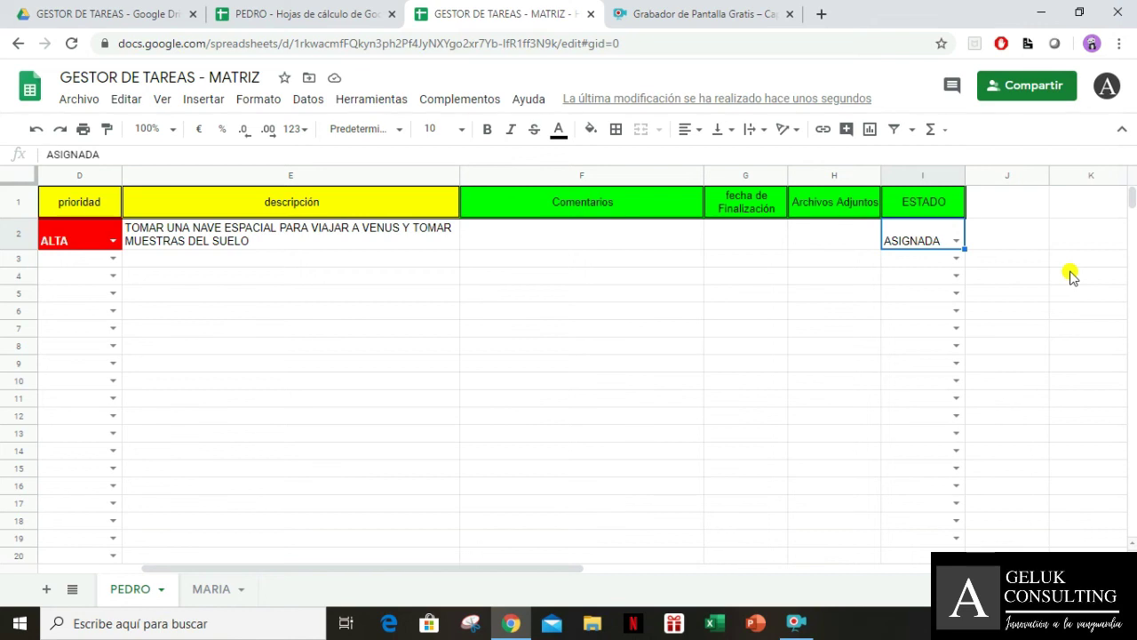
{"action": "key", "text": "Left"}
{"action": "key", "text": "Left"}
{"action": "key", "text": "Left"}
{"action": "key", "text": "Left"}
{"action": "key", "text": "Left"}
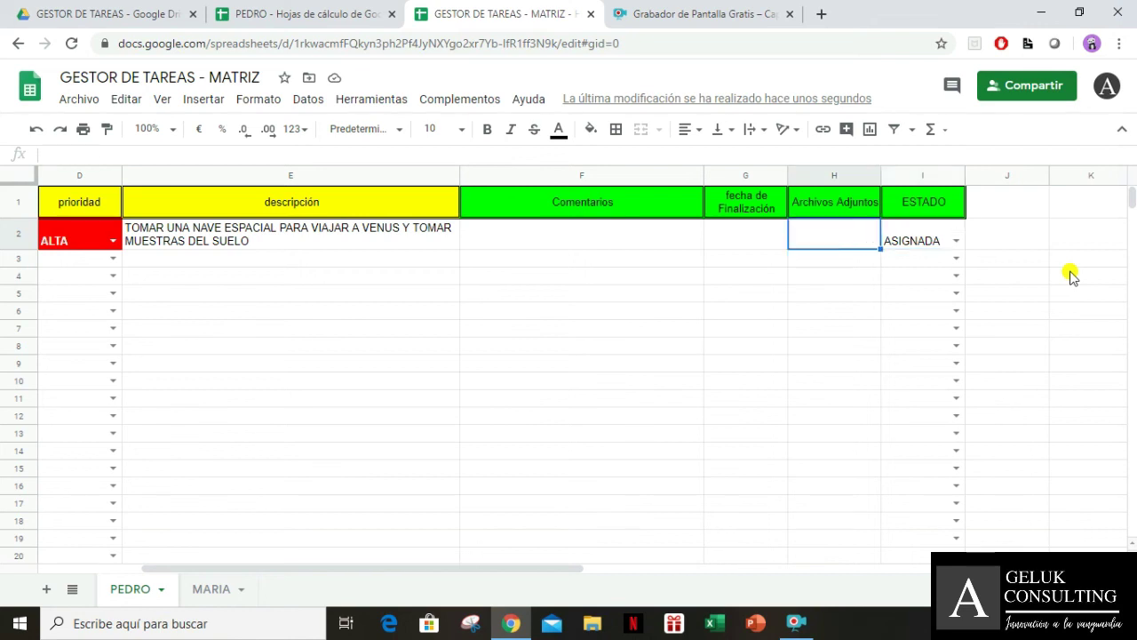
{"action": "key", "text": "Right"}
{"action": "key", "text": "Right"}
{"action": "key", "text": "Right"}
{"action": "key", "text": "Right"}
{"action": "key", "text": "Right"}
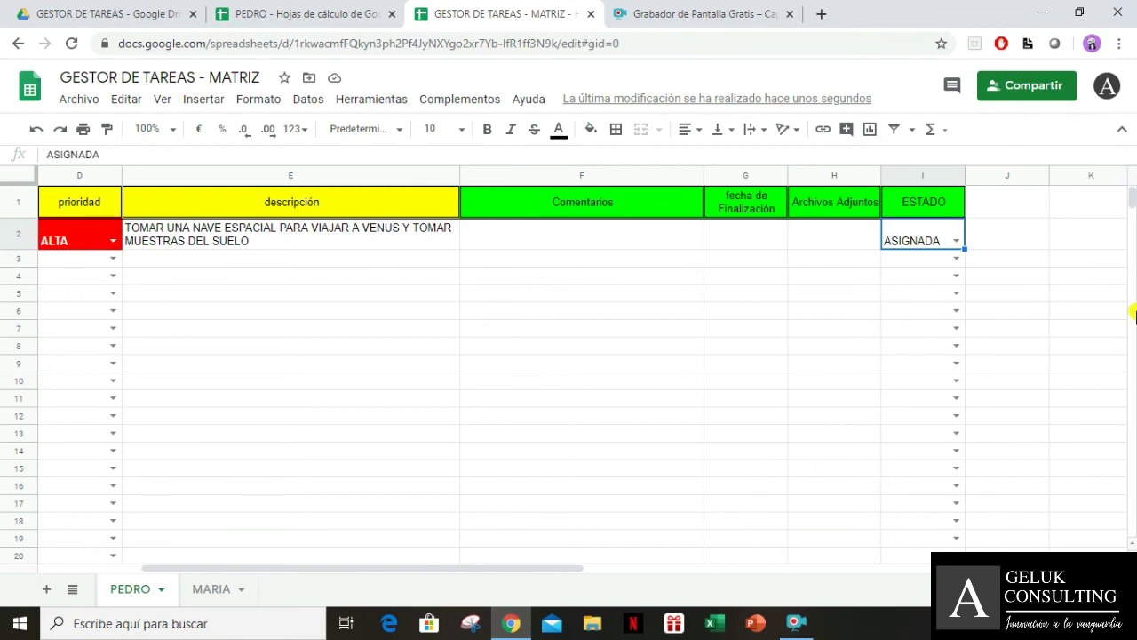
{"action": "key", "text": "ctrl+shift+Down"}
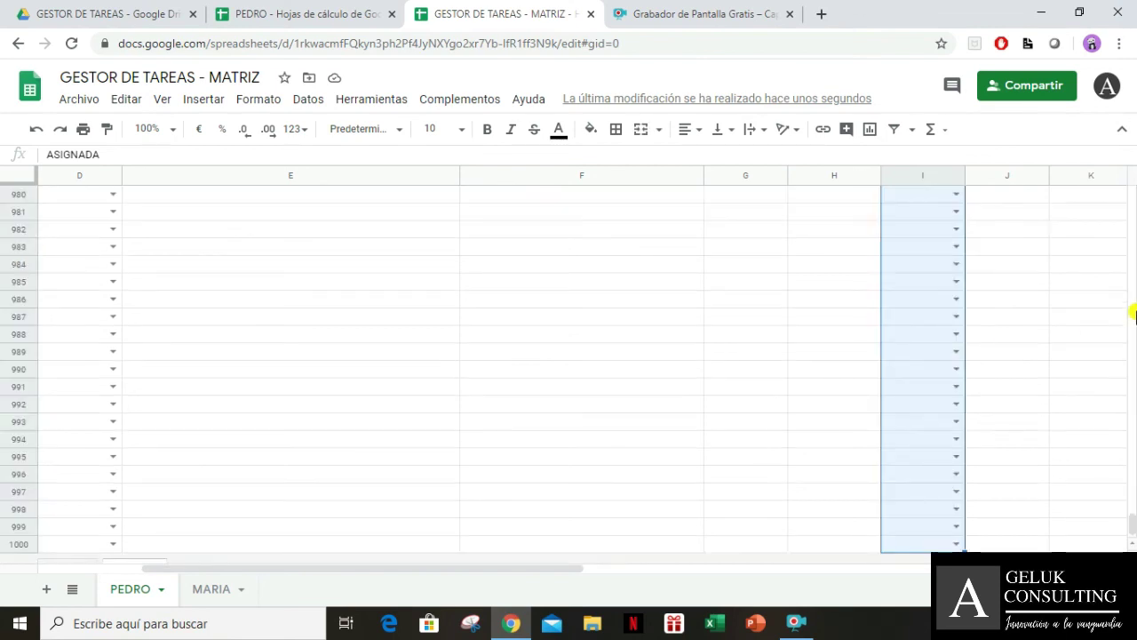
Add a conditional rule turning I2:I1000 green when the text is exactly ASIGNADA
{"action": "left_click", "coordinate": [253, 99]}
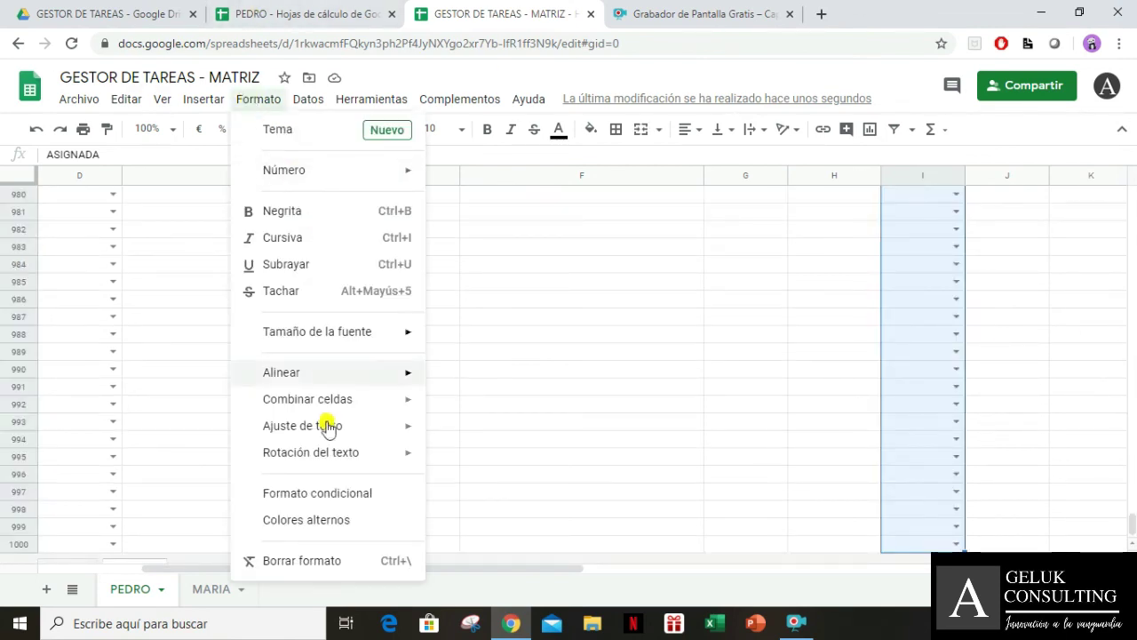
{"action": "left_click", "coordinate": [321, 493]}
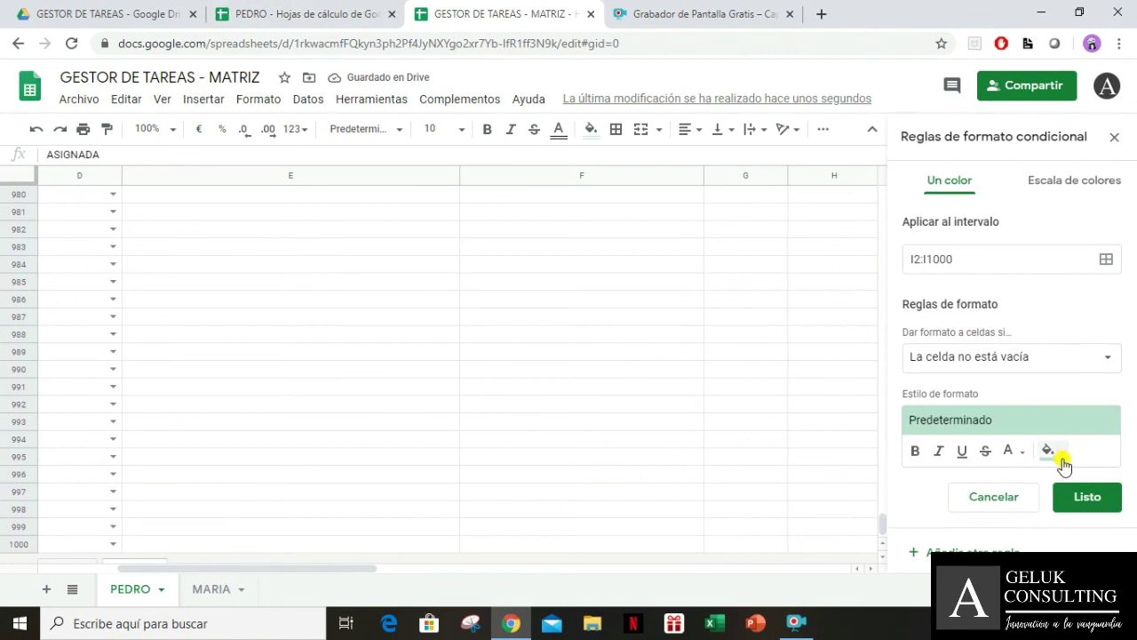
{"action": "left_click", "coordinate": [1067, 366]}
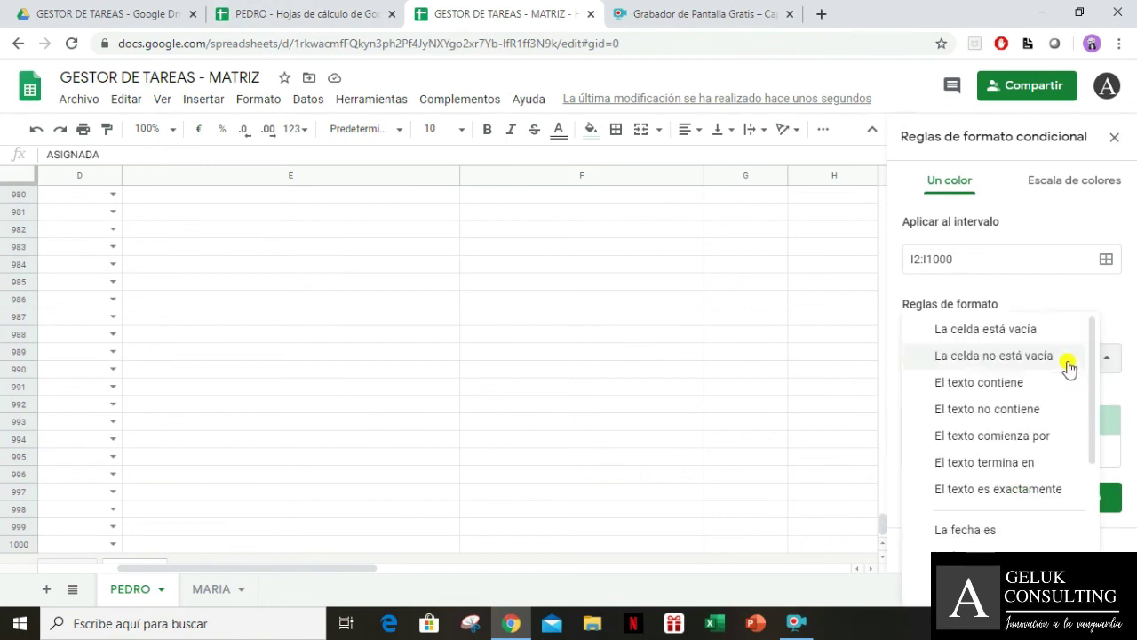
{"action": "left_click", "coordinate": [1039, 490]}
{"action": "left_click", "coordinate": [984, 390]}
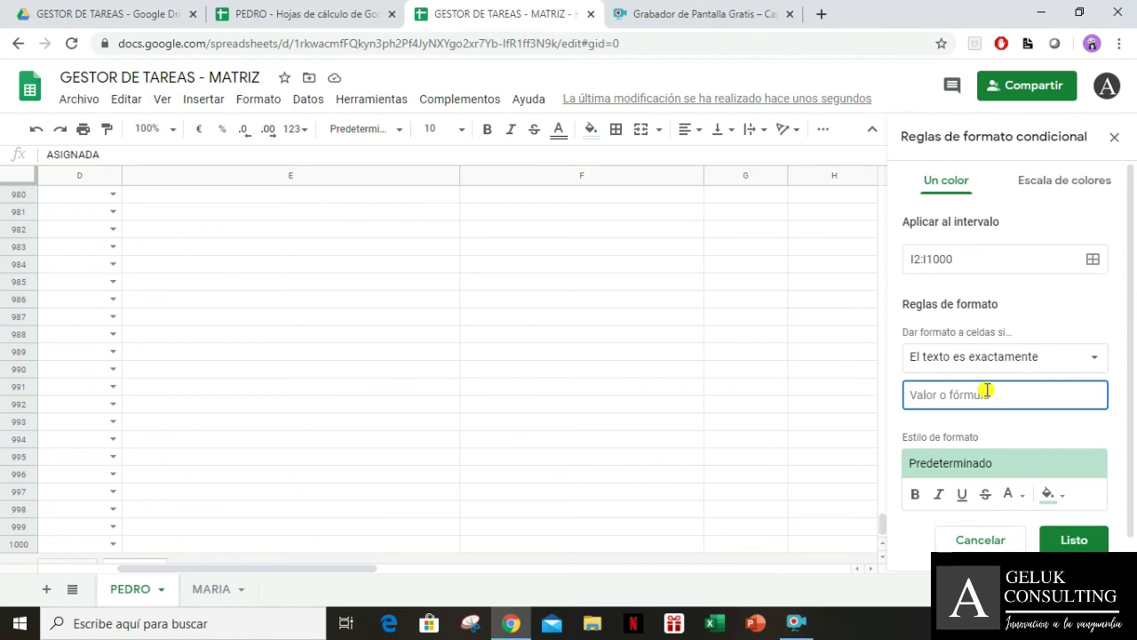
{"action": "type", "text": "ASIGNADA"}
{"action": "scroll", "coordinate": [1008, 414], "scroll_direction": "down", "scroll_amount": 1}
{"action": "left_click", "coordinate": [1071, 511]}
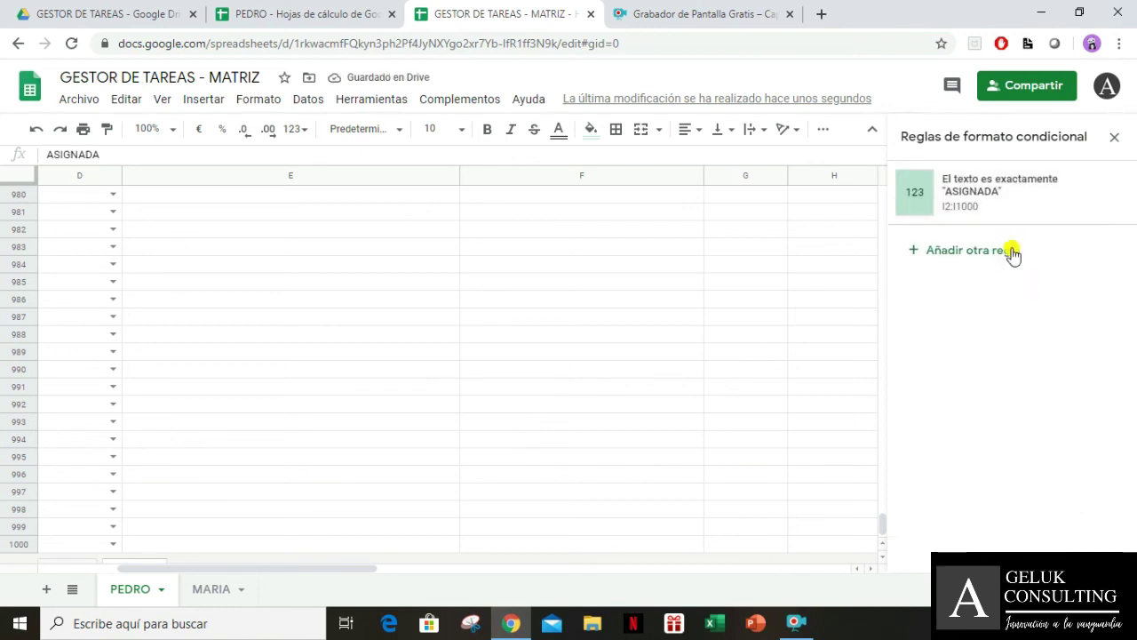
{"action": "left_click", "coordinate": [1012, 251]}
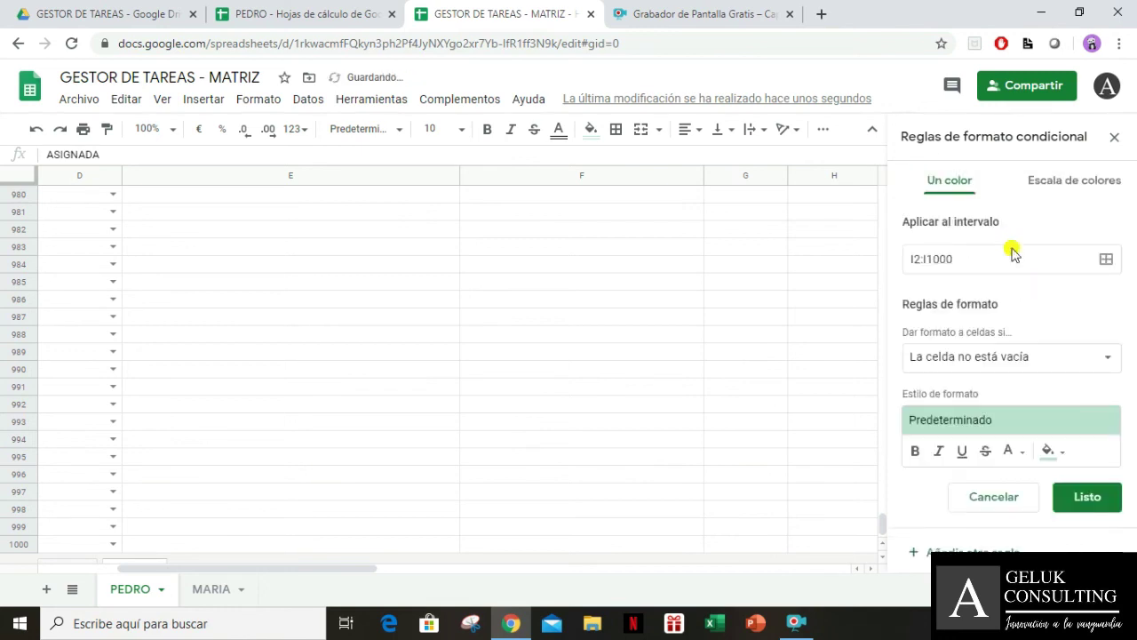
Start a second rule matching text exactly FINALIZADA, and set I3 to FINALIZADA
{"action": "left_click", "coordinate": [1019, 364]}
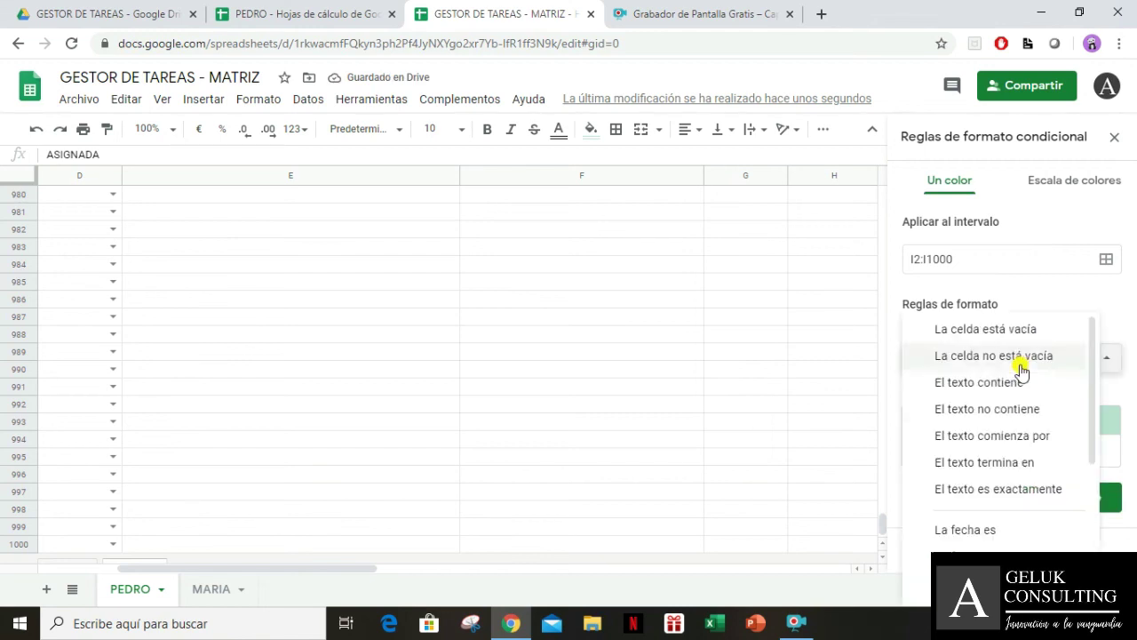
{"action": "left_click", "coordinate": [1031, 489]}
{"action": "left_click", "coordinate": [987, 394]}
{"action": "type", "text": "FINALIZADO"}
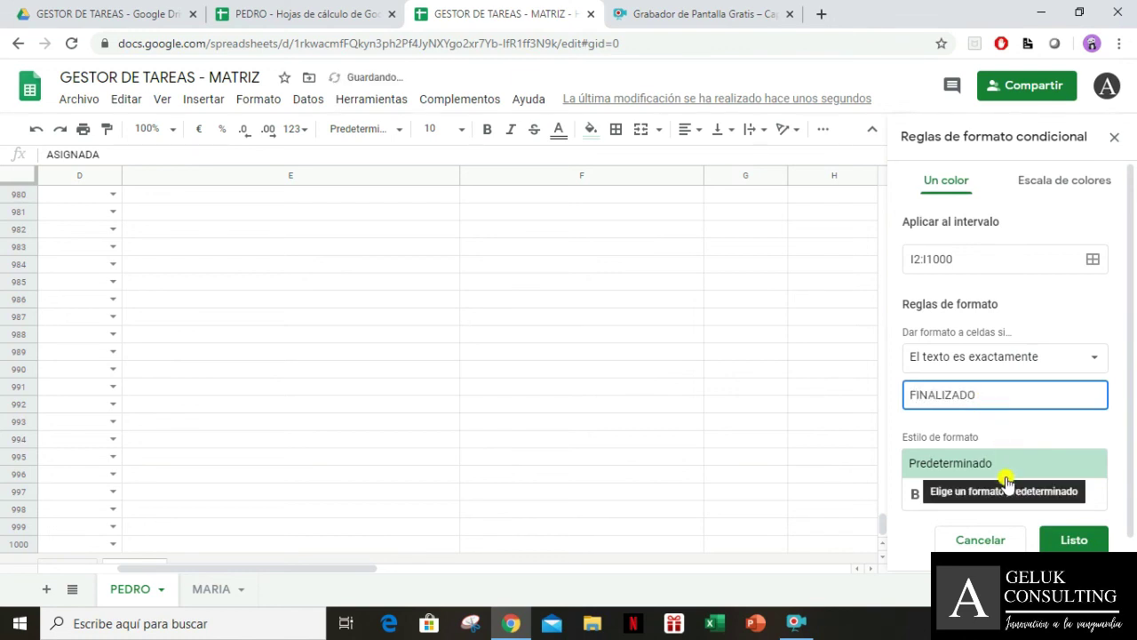
{"action": "key", "text": "BackSpace"}
{"action": "type", "text": "A"}
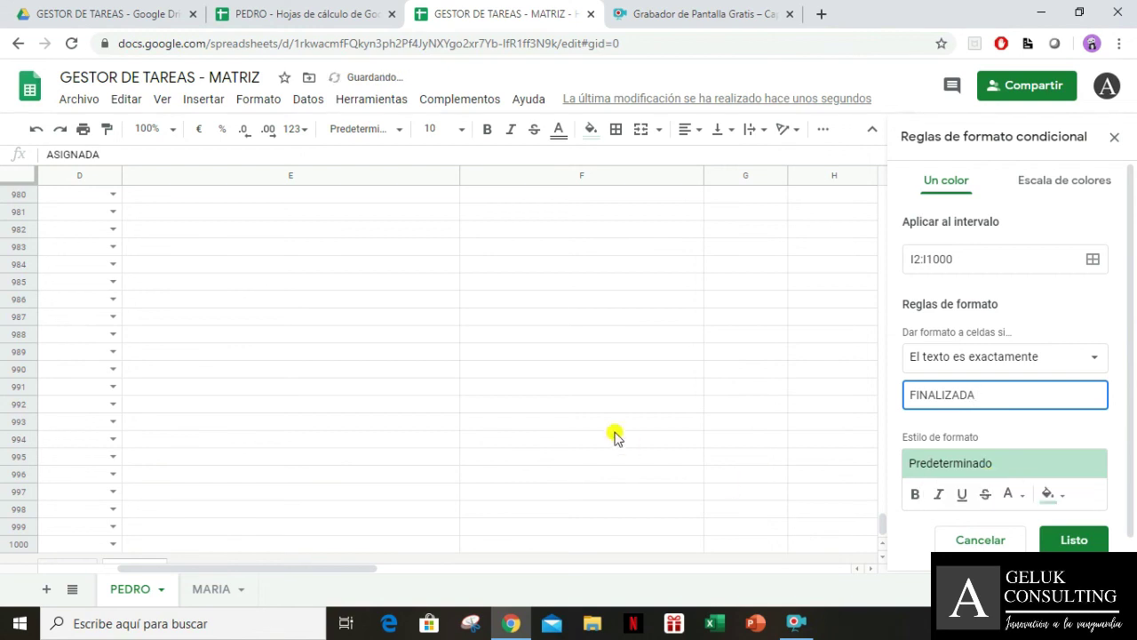
{"action": "scroll", "coordinate": [376, 416], "scroll_direction": "up", "scroll_amount": 1}
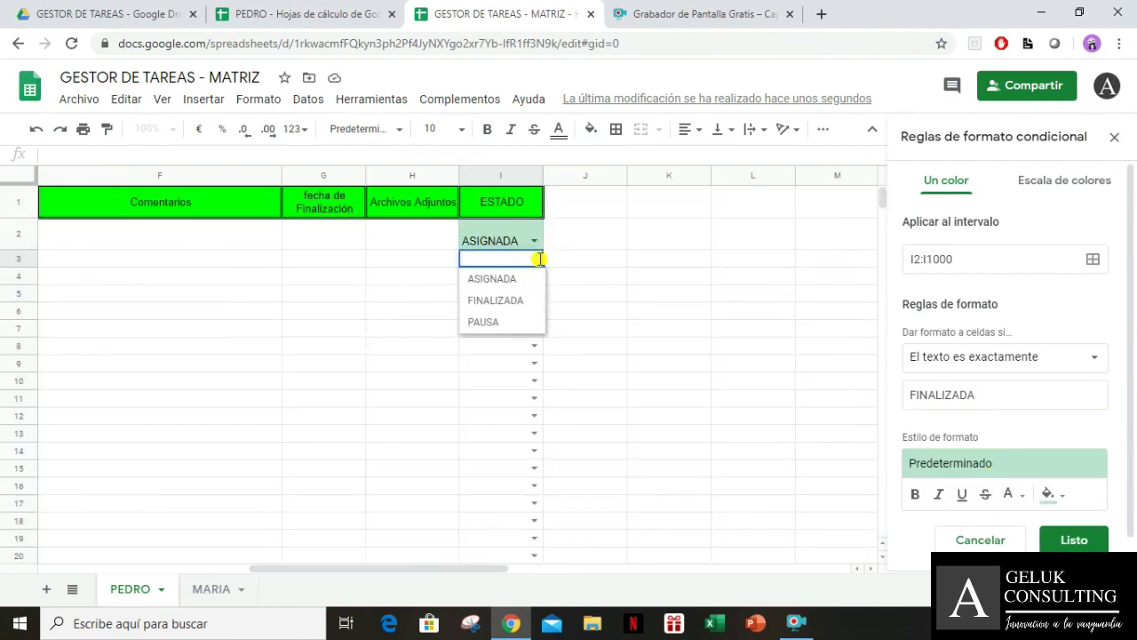
{"action": "left_click", "coordinate": [517, 302]}
Give the FINALIZADA rule the yellow preset style and save it
{"action": "left_click", "coordinate": [1012, 389]}
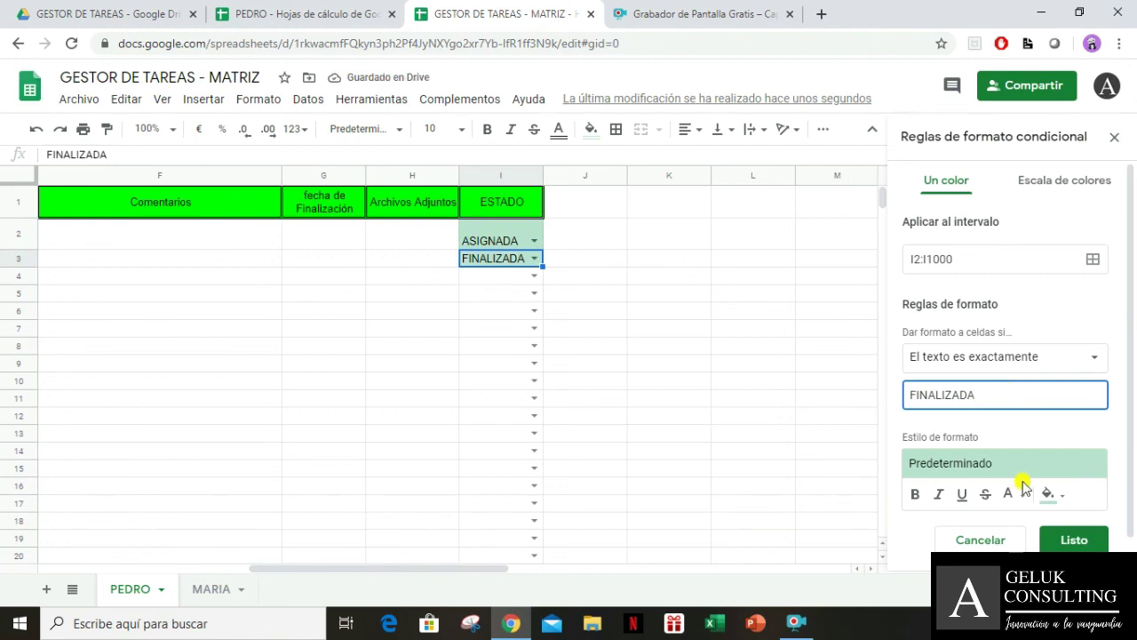
{"action": "left_click", "coordinate": [1048, 496]}
{"action": "left_click", "coordinate": [1048, 495]}
{"action": "left_click", "coordinate": [989, 469]}
{"action": "left_click", "coordinate": [989, 469]}
{"action": "left_click", "coordinate": [990, 469]}
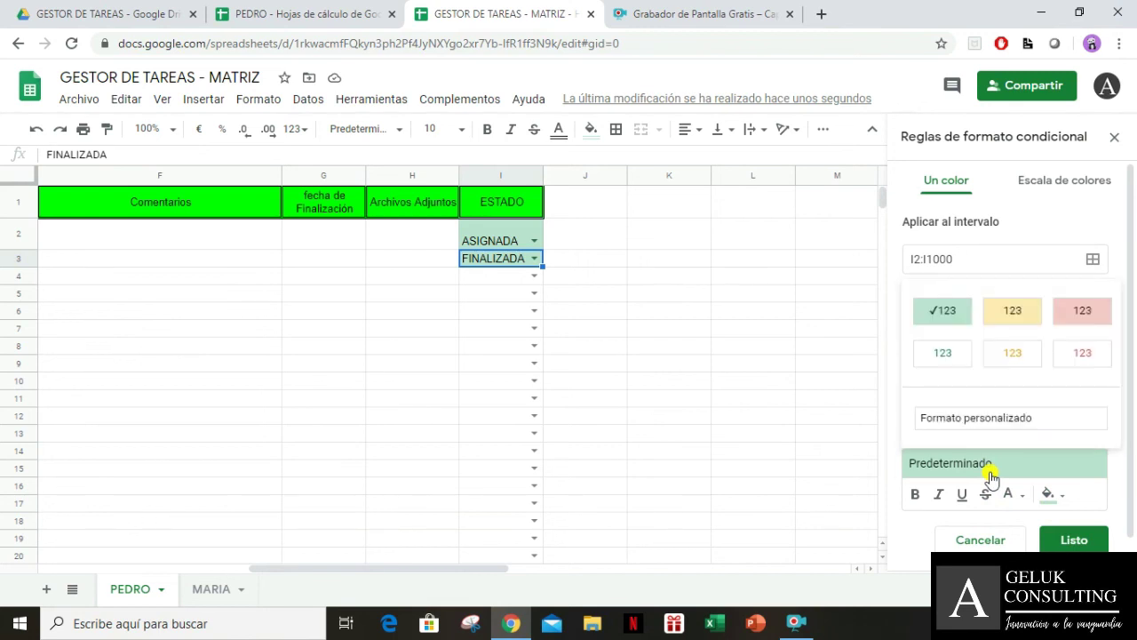
{"action": "left_click", "coordinate": [1012, 311]}
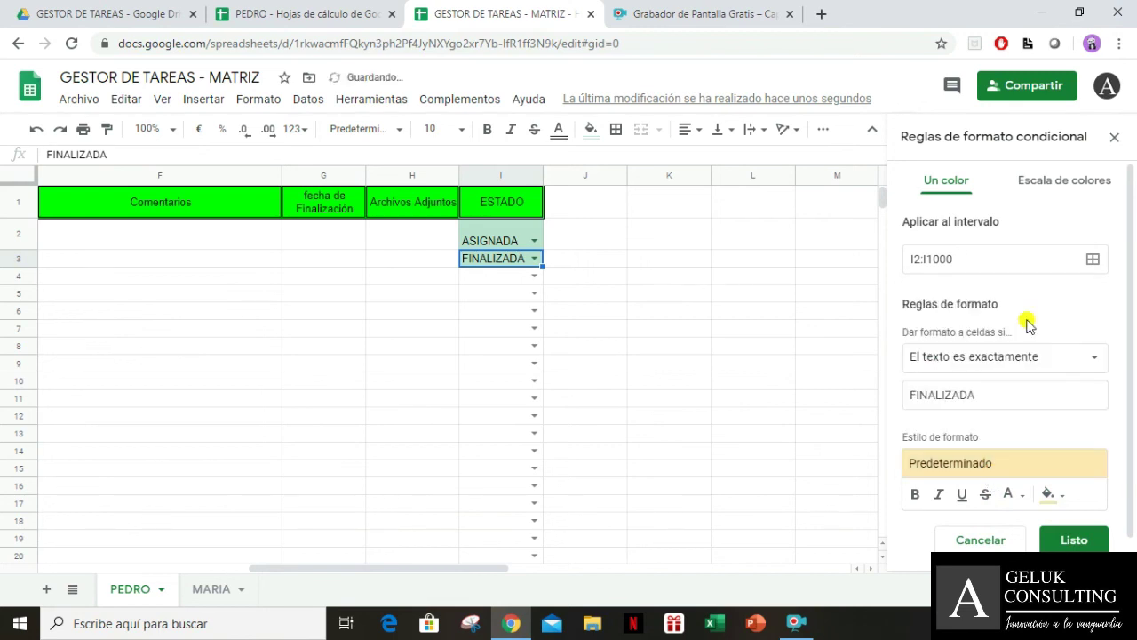
{"action": "left_click", "coordinate": [1073, 539]}
Set I4's status to PAUSA and reselect I2:I1000
{"action": "left_click", "coordinate": [534, 276]}
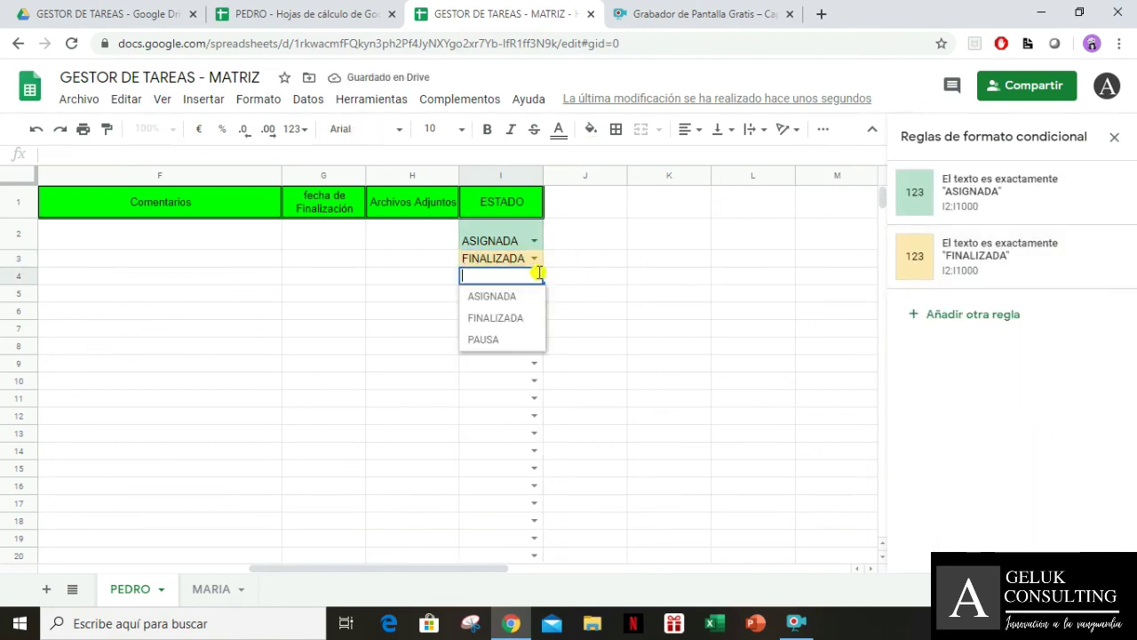
{"action": "left_click", "coordinate": [497, 339]}
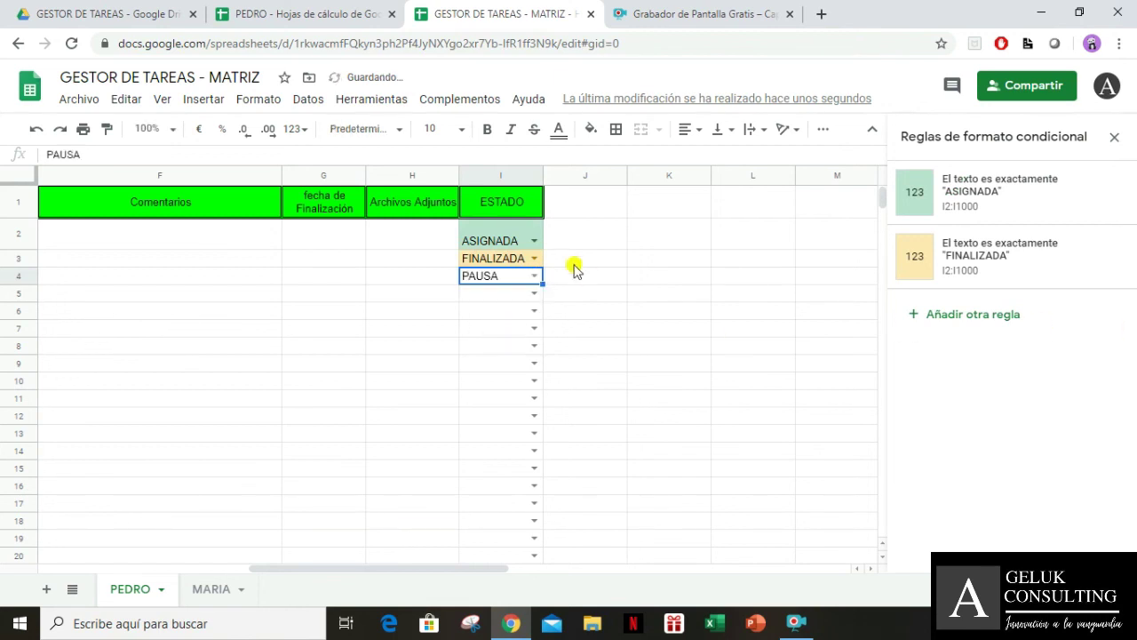
{"action": "left_click", "coordinate": [505, 240]}
{"action": "key", "text": "ctrl+shift+Down"}
{"action": "key", "text": "ctrl+shift+Down"}
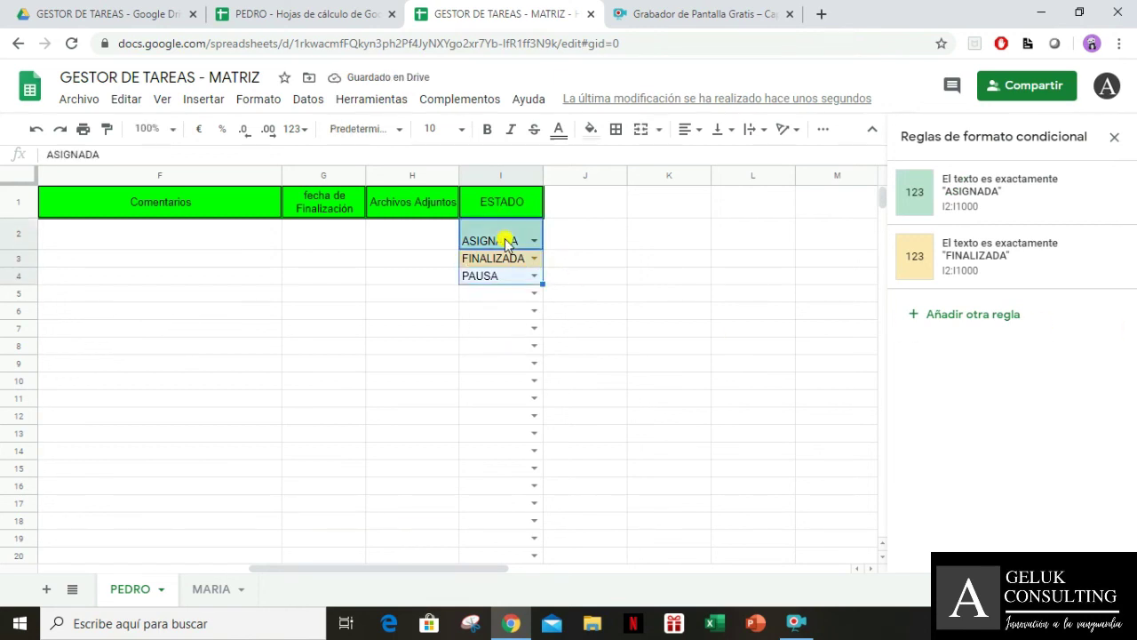
Add a third rule giving cells exactly PAUSA the red preset style, then return to I2
{"action": "left_click", "coordinate": [1000, 315]}
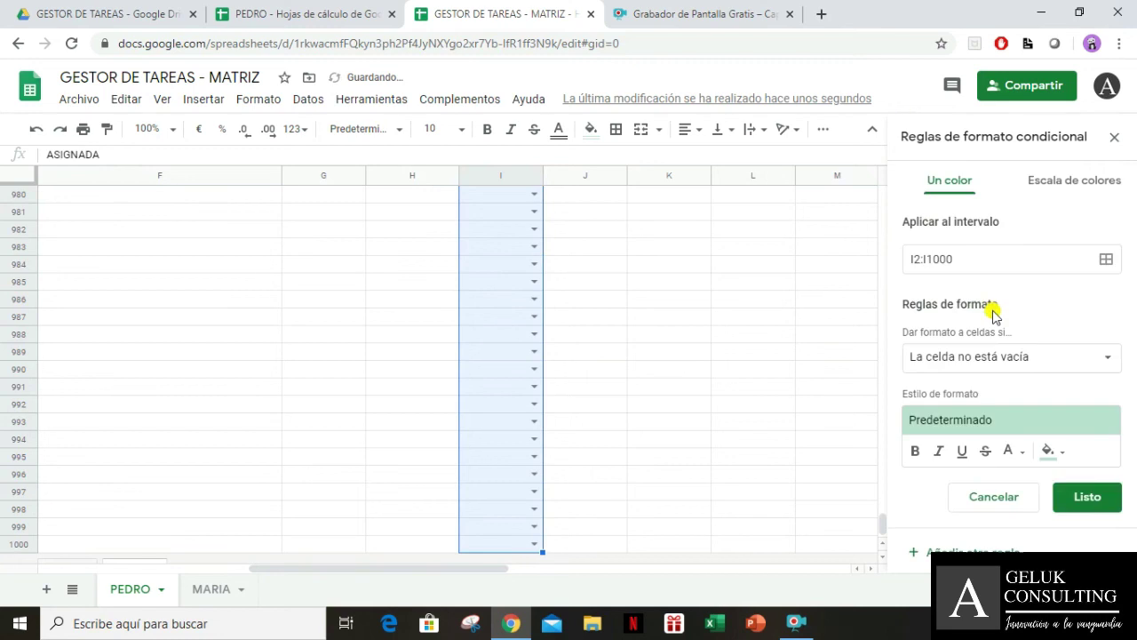
{"action": "left_click", "coordinate": [989, 370]}
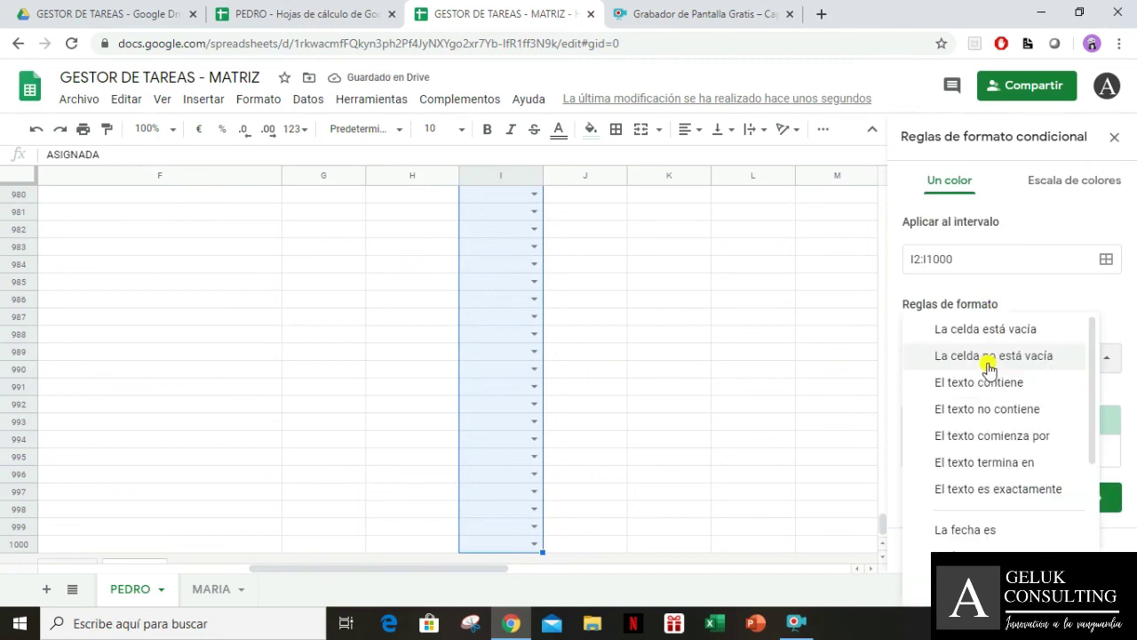
{"action": "left_click", "coordinate": [991, 486]}
{"action": "left_click", "coordinate": [999, 404]}
{"action": "type", "text": "PAUSA"}
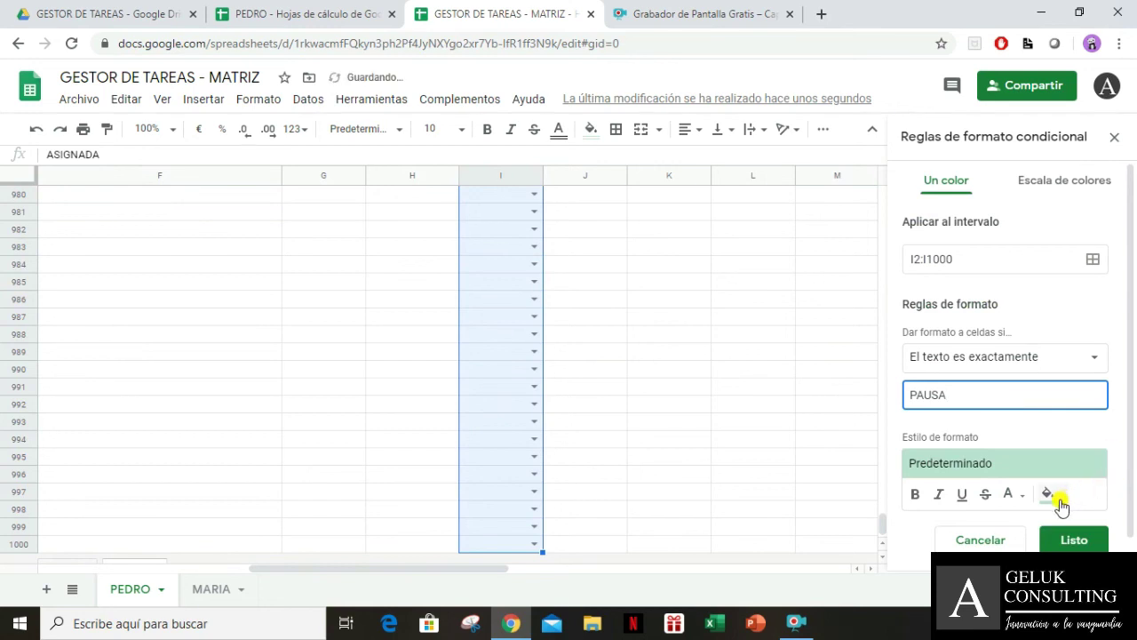
{"action": "left_click", "coordinate": [1059, 505]}
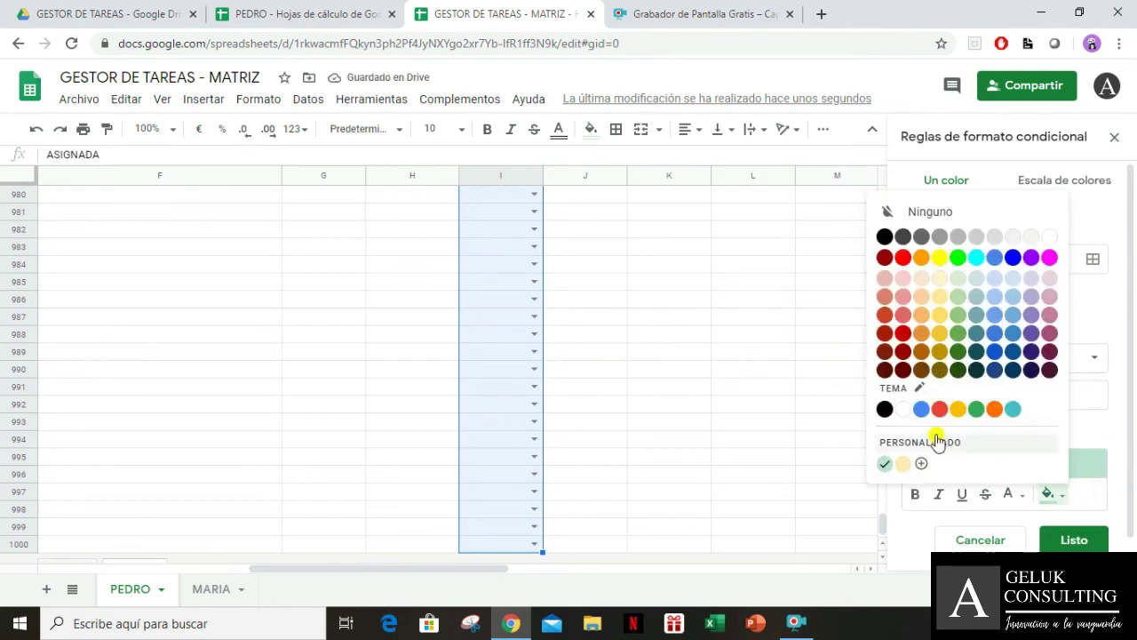
{"action": "left_click", "coordinate": [1060, 460]}
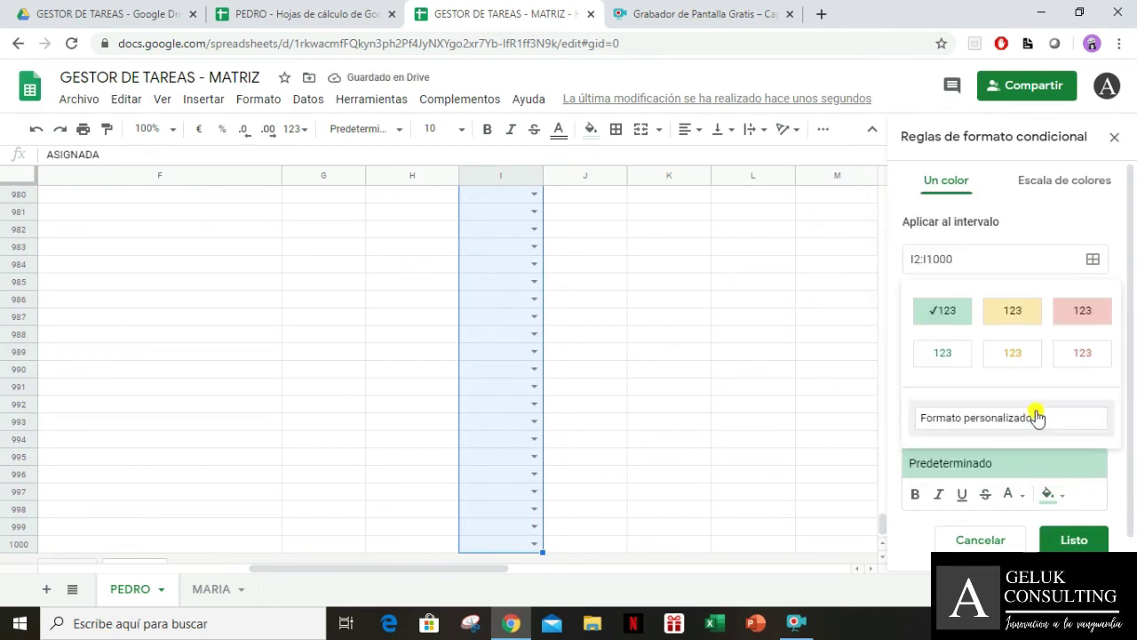
{"action": "left_click", "coordinate": [1106, 313]}
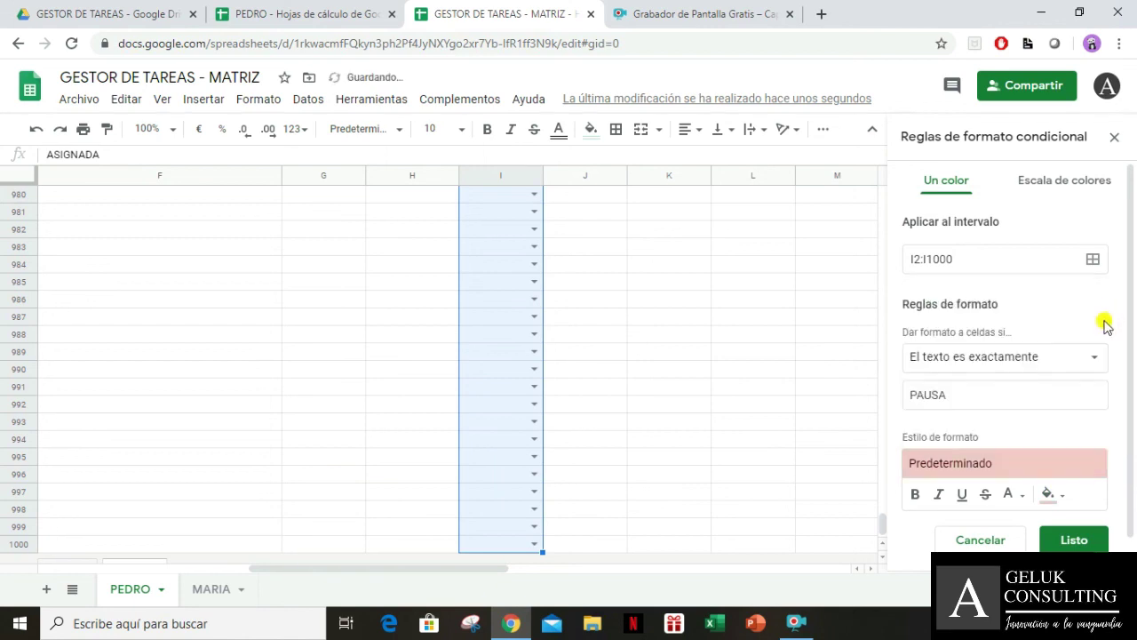
{"action": "left_click", "coordinate": [1073, 540]}
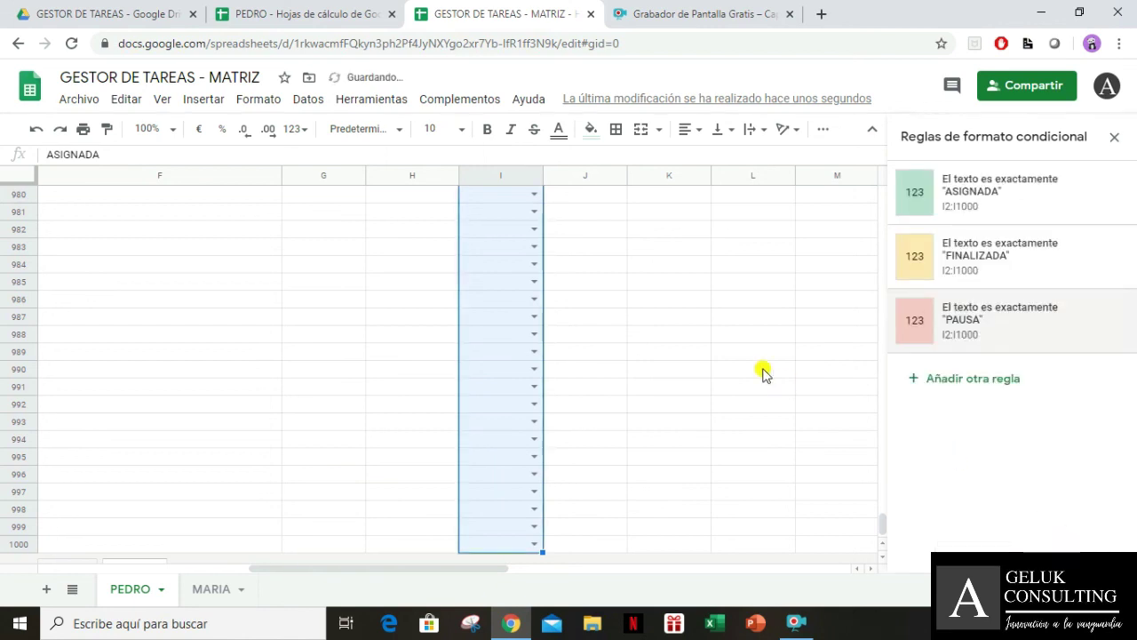
{"action": "left_click", "coordinate": [533, 387]}
{"action": "key", "text": "ctrl+Up"}
{"action": "key", "text": "ctrl+Up"}
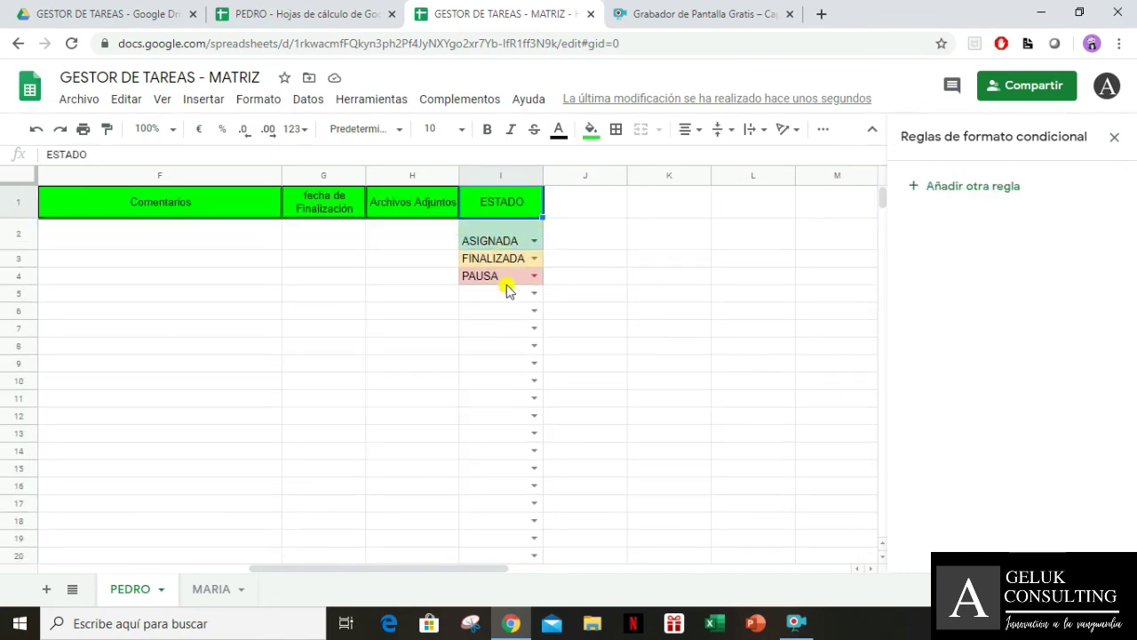
Drag the ESTADO column to sit between descripción and Comentarios
{"action": "left_click", "coordinate": [498, 176]}
{"action": "left_click_drag", "start_coordinate": [498, 176], "coordinate": [606, 191]}
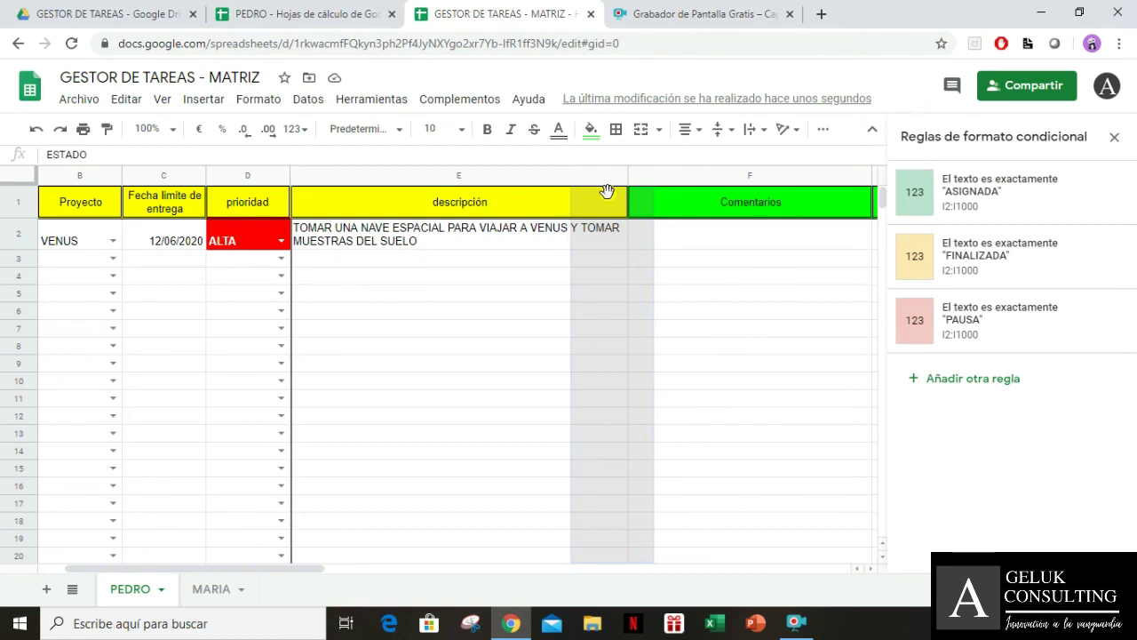
{"action": "left_click_drag", "start_coordinate": [607, 191], "coordinate": [609, 190]}
{"action": "left_click", "coordinate": [721, 271]}
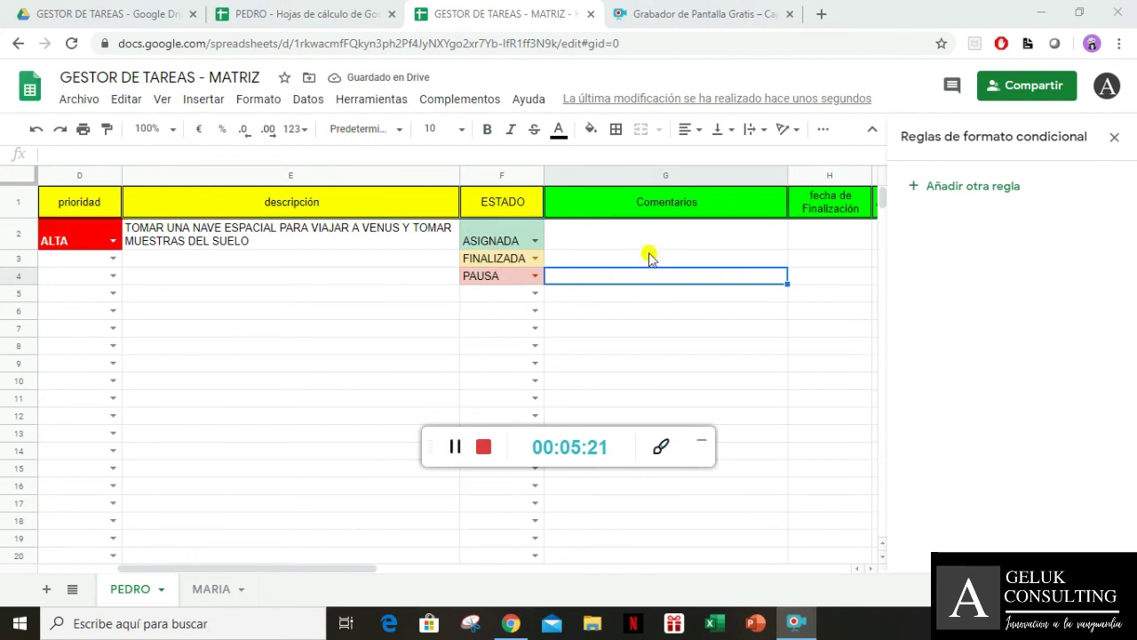
Clear the FINALIZADA and PAUSA sample values from F3 and F4
{"action": "left_click", "coordinate": [500, 202]}
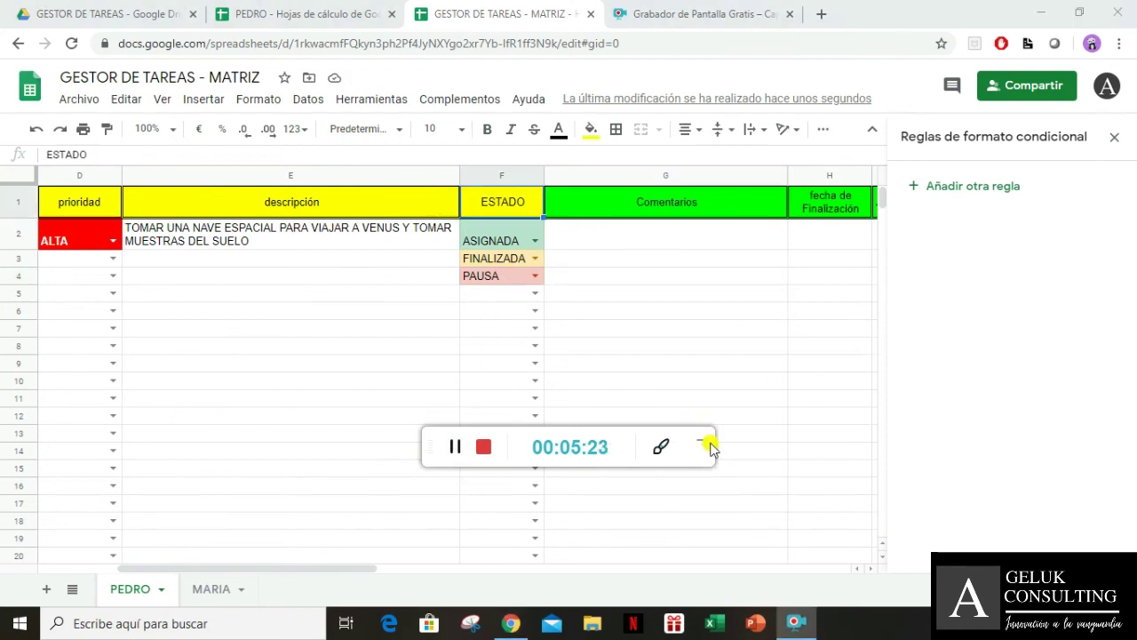
{"action": "left_click", "coordinate": [701, 442]}
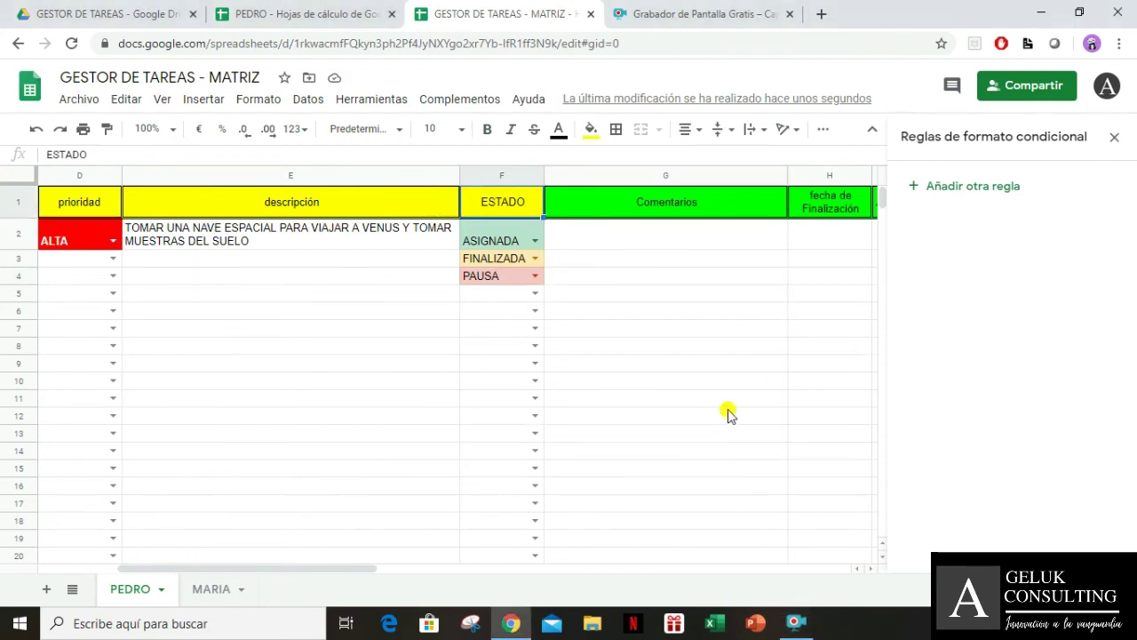
{"action": "key", "text": "Down"}
{"action": "key", "text": "Down"}
{"action": "key", "text": "Down"}
{"action": "key", "text": "Up"}
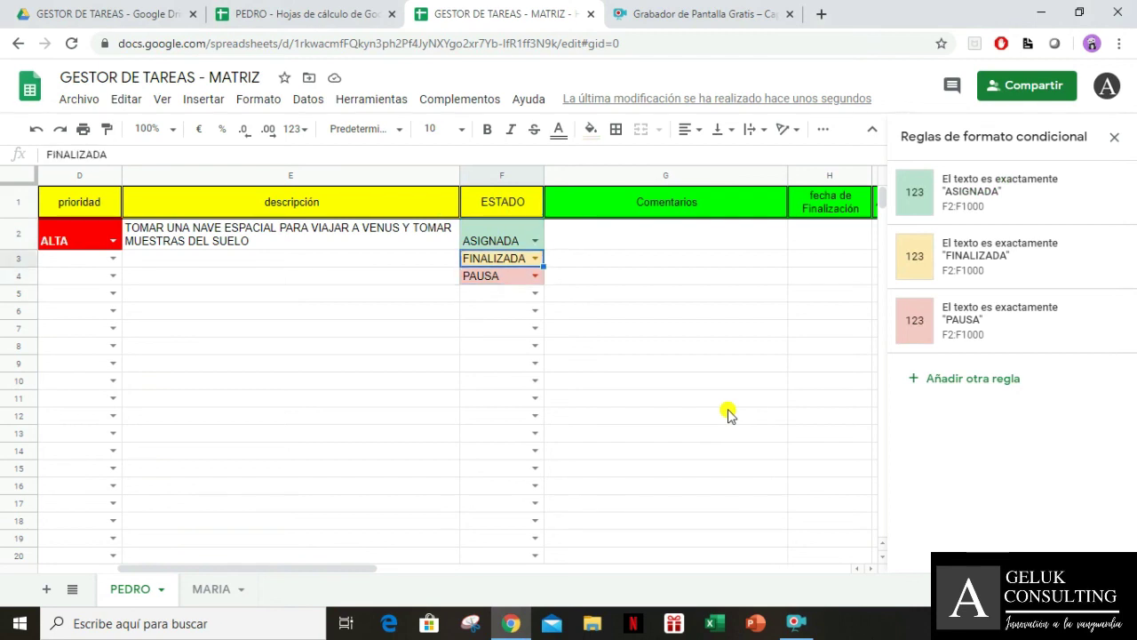
{"action": "key", "text": "Delete"}
{"action": "key", "text": "Down"}
{"action": "key", "text": "Delete"}
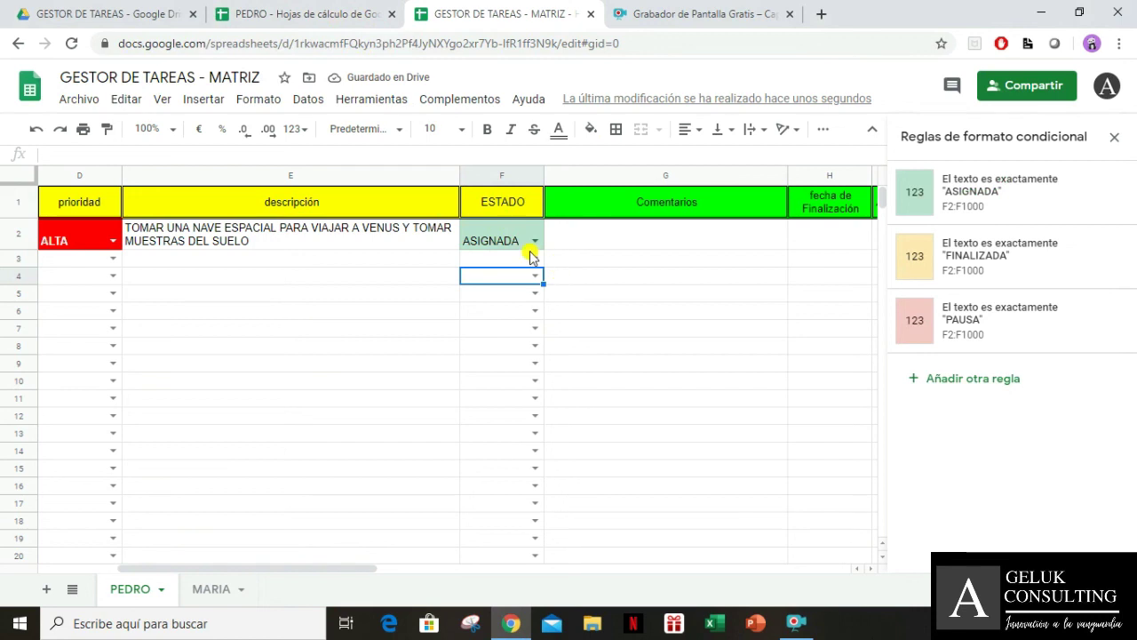
{"action": "left_click", "coordinate": [266, 13]}
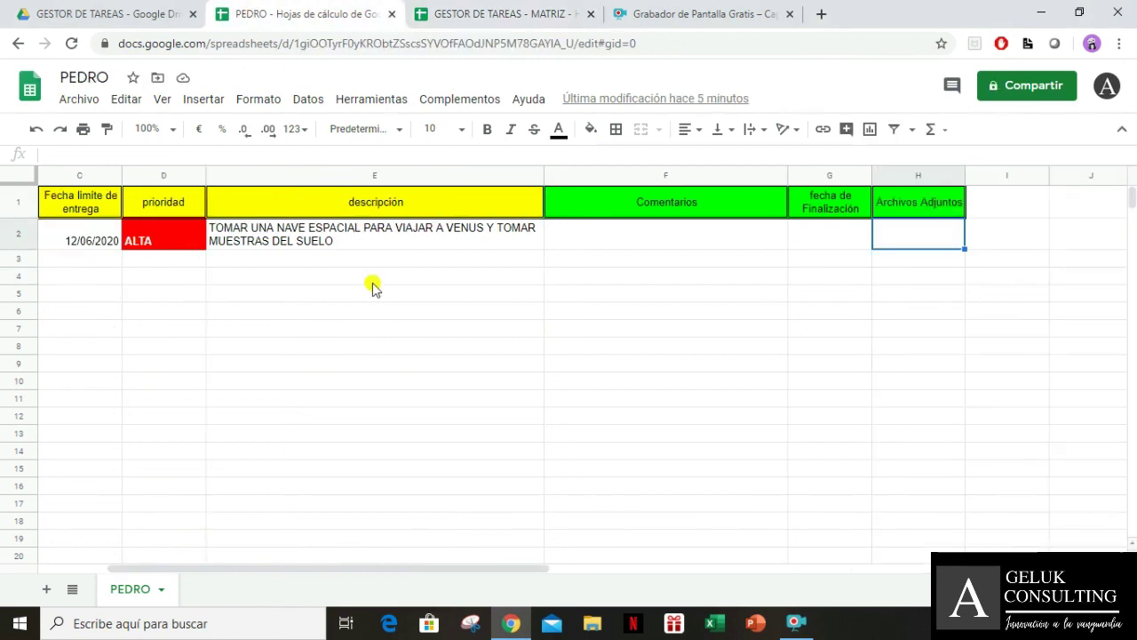
Insert a column right of descripción headed ESTADO
{"action": "right_click", "coordinate": [419, 175]}
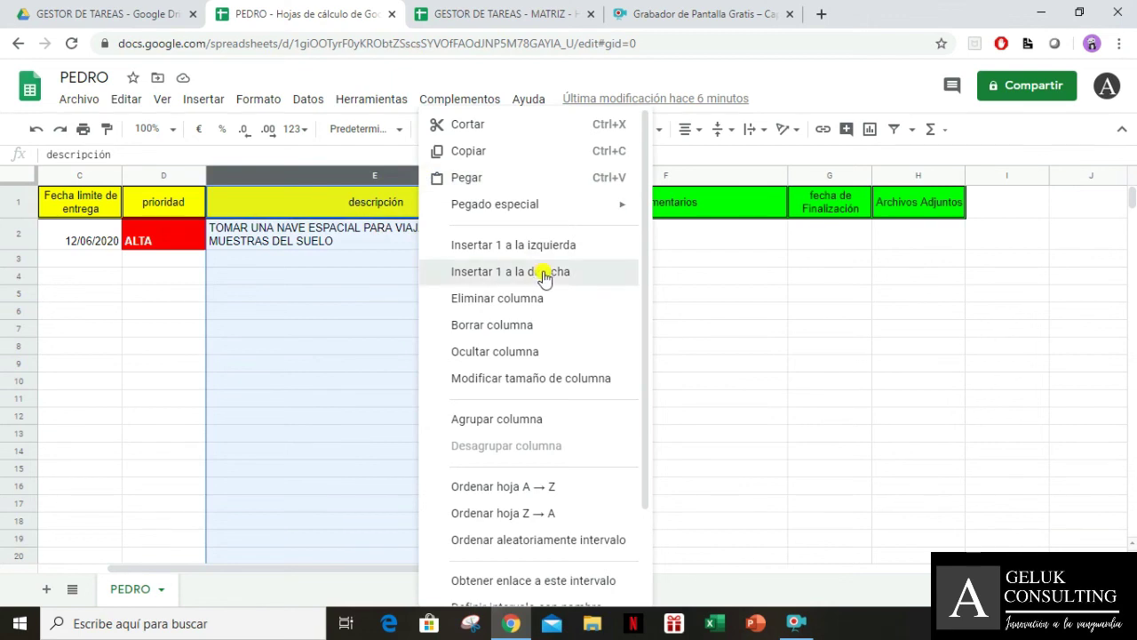
{"action": "left_click", "coordinate": [542, 273]}
{"action": "left_click", "coordinate": [642, 197]}
{"action": "type", "text": "ESTASO"}
{"action": "key", "text": "BackSpace"}
{"action": "key", "text": "BackSpace"}
{"action": "type", "text": "DO"}
{"action": "key", "text": "Tab"}
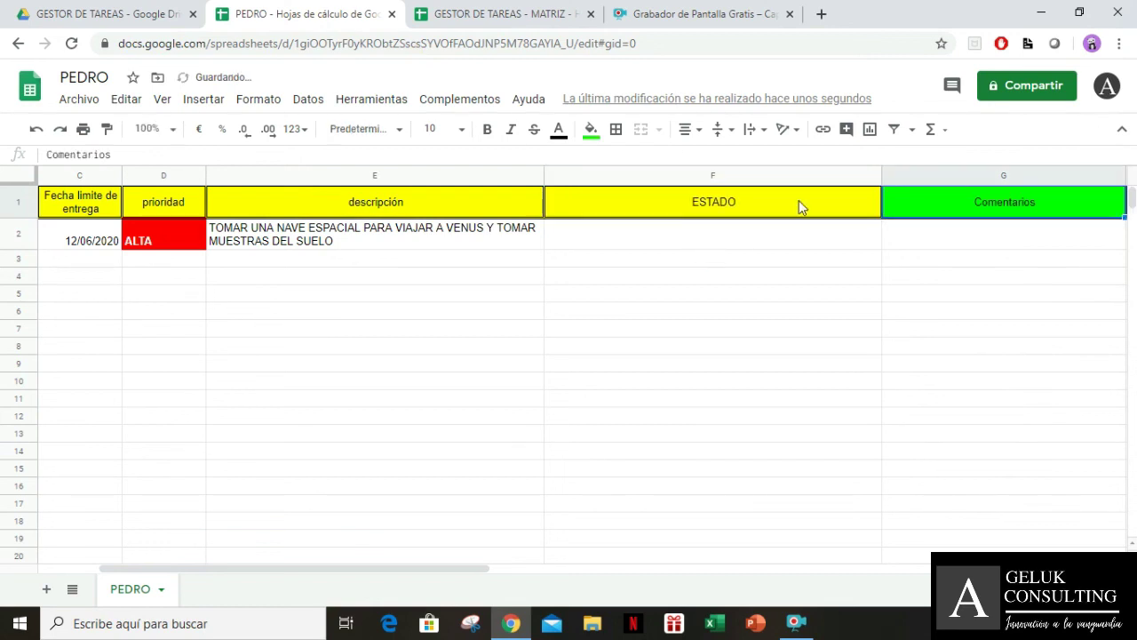
Change the A2 IMPORTRANGE range from PEDRO!A2:E to PEDRO!A2:F
{"action": "left_click", "coordinate": [378, 245]}
{"action": "key", "text": "Left"}
{"action": "key", "text": "Left"}
{"action": "key", "text": "Left"}
{"action": "key", "text": "Left"}
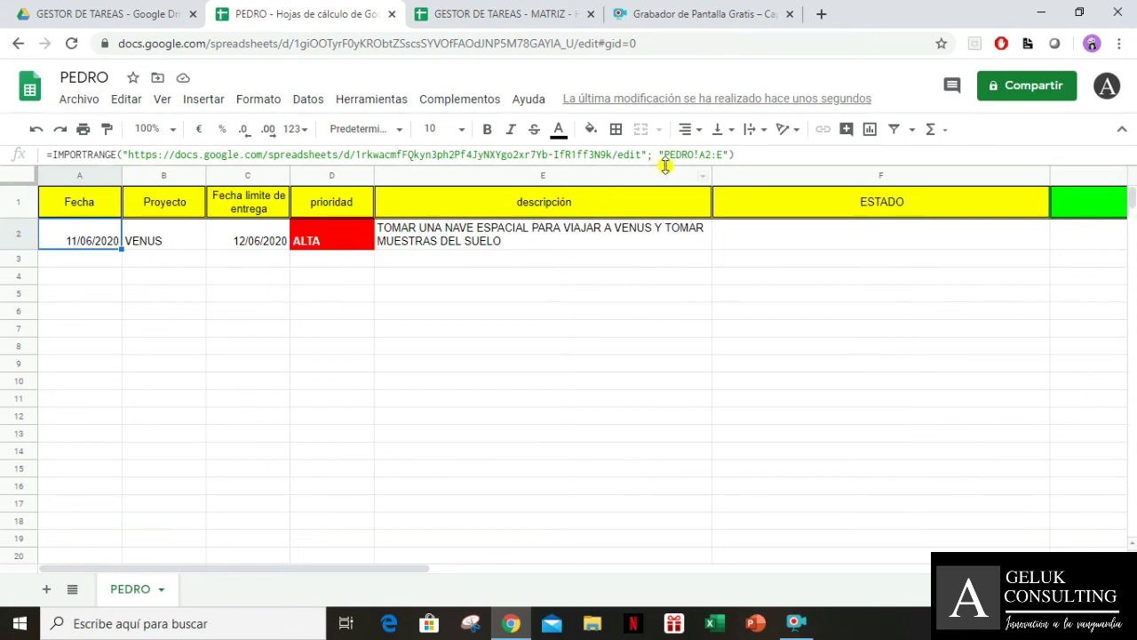
{"action": "left_click", "coordinate": [722, 155]}
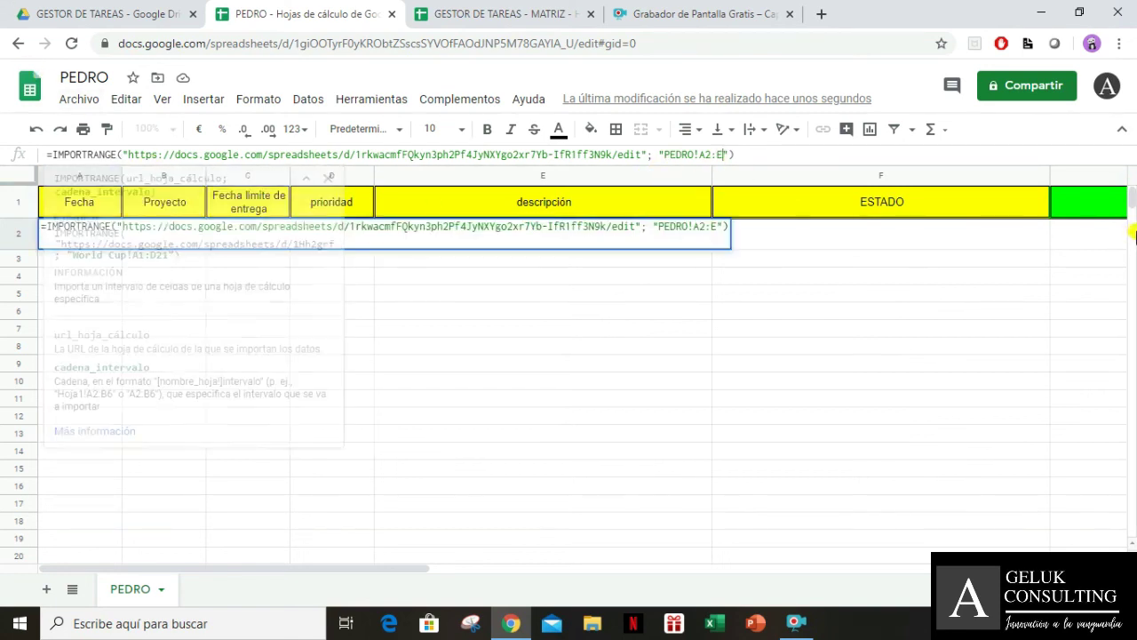
{"action": "key", "text": "BackSpace"}
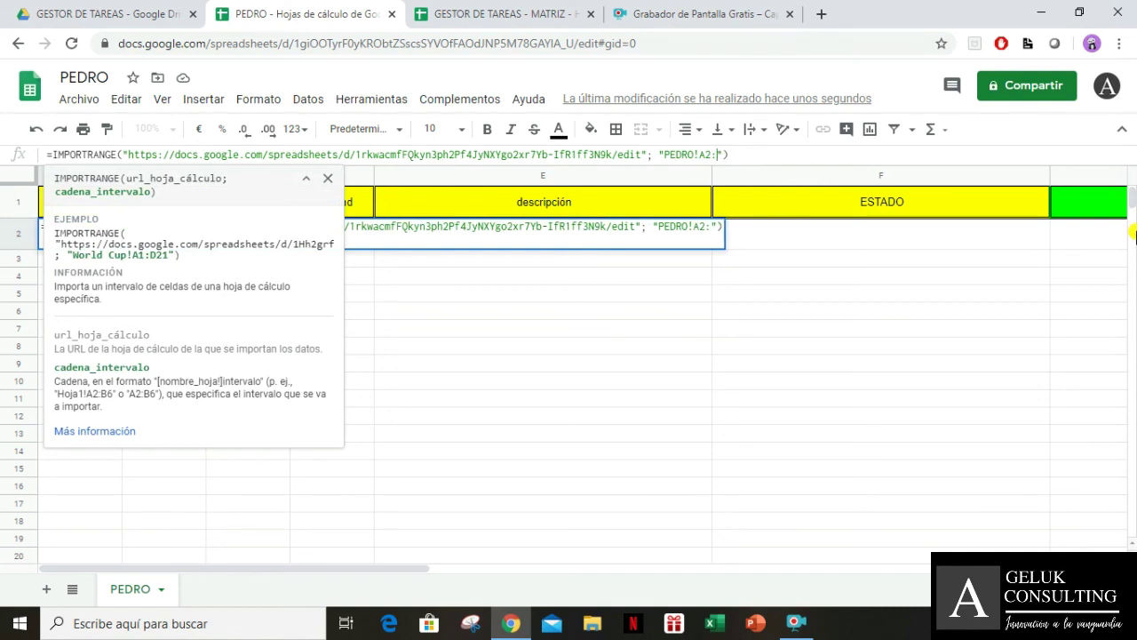
{"action": "type", "text": "F"}
{"action": "key", "text": "Return"}
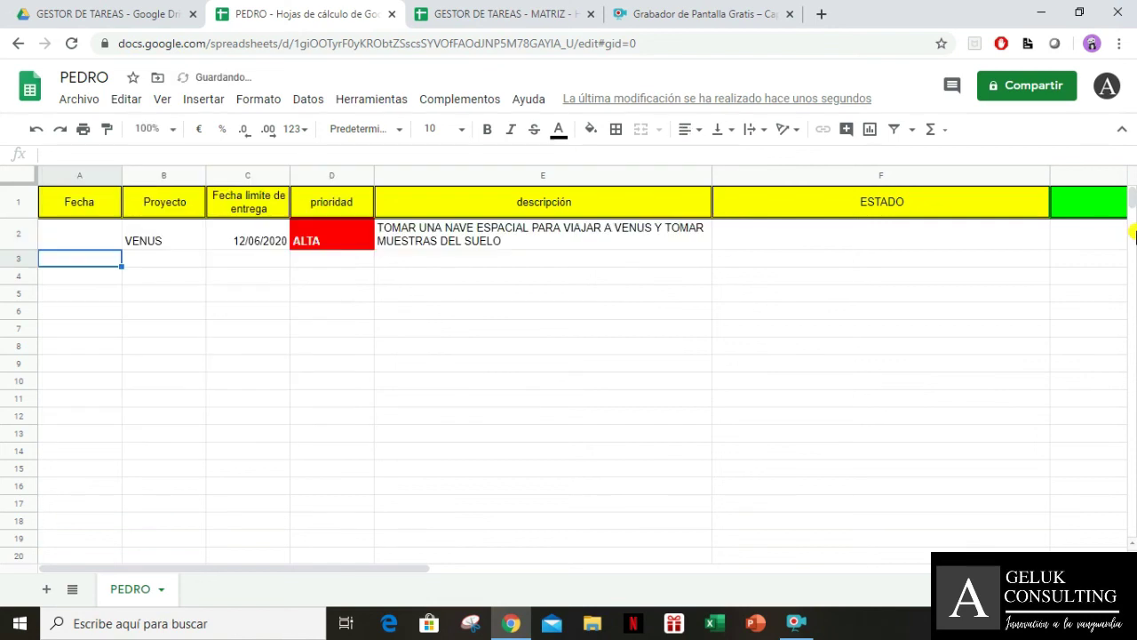
{"action": "key", "text": "Up"}
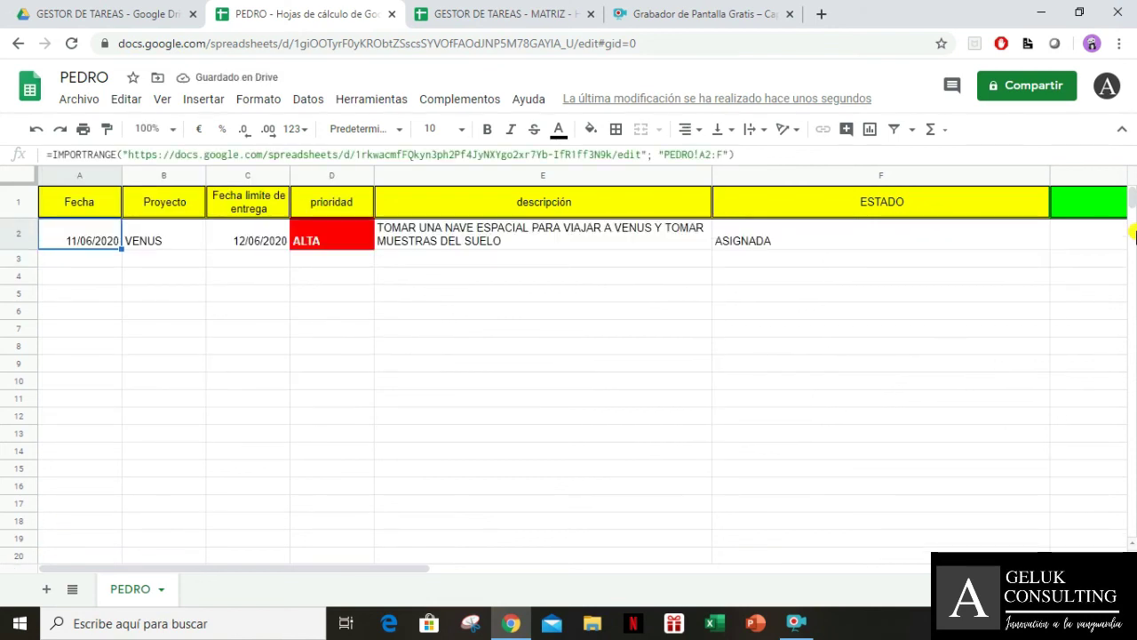
Auto-fit column F to its ASIGNADA value and check the imported row 2 data
{"action": "left_click_drag", "start_coordinate": [1049, 179], "coordinate": [1050, 180]}
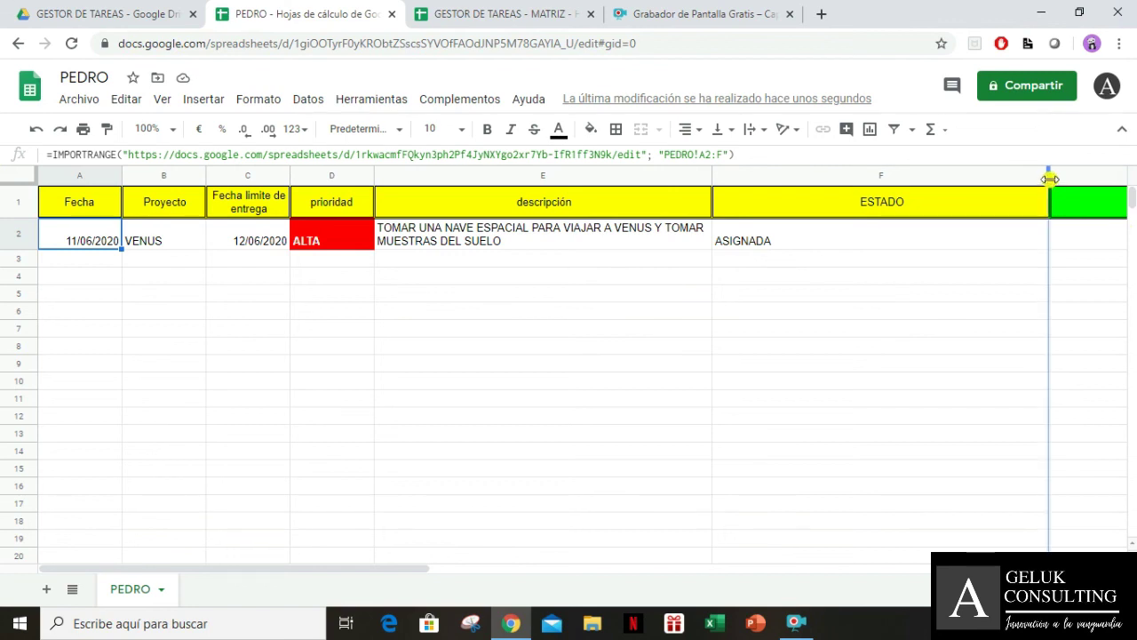
{"action": "double_click", "coordinate": [1049, 180]}
{"action": "left_click", "coordinate": [766, 241]}
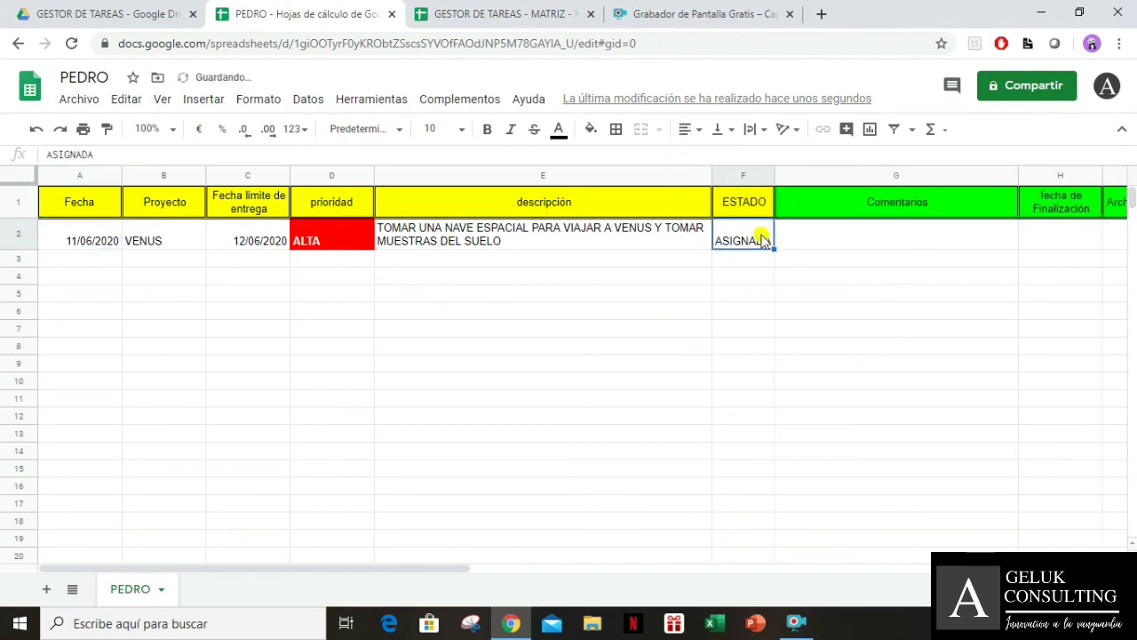
{"action": "mouse_move", "coordinate": [746, 236]}
{"action": "left_mouse_down"}
{"action": "mouse_move", "coordinate": [746, 314]}
{"action": "mouse_move", "coordinate": [746, 246]}
{"action": "left_mouse_up"}
{"action": "left_click", "coordinate": [823, 235]}
{"action": "left_click", "coordinate": [728, 246]}
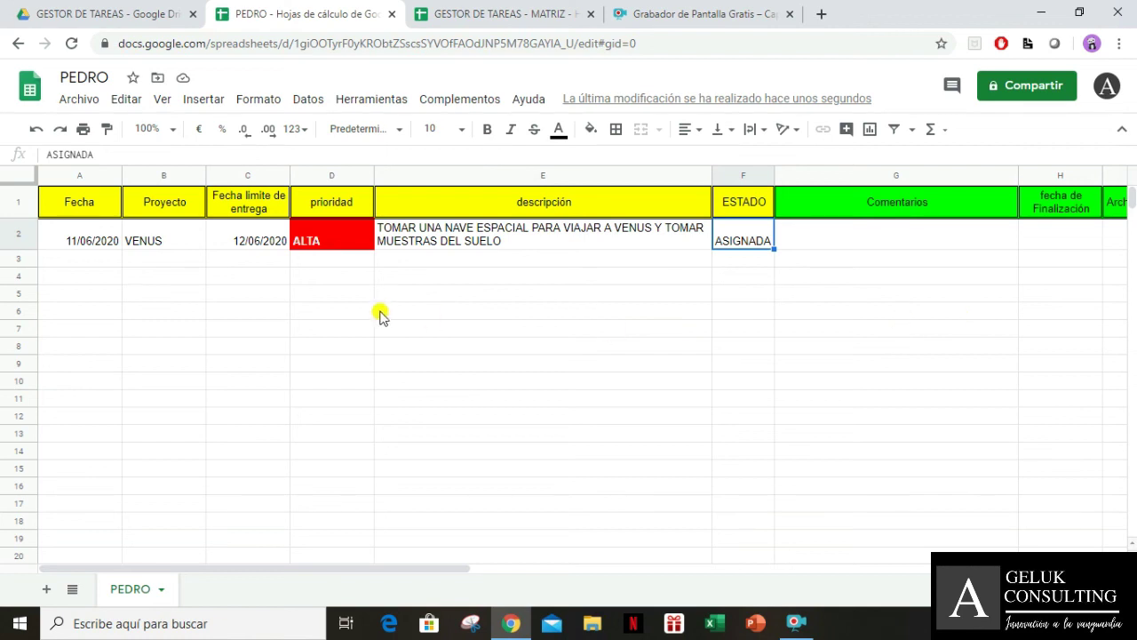
{"action": "left_click", "coordinate": [103, 245]}
{"action": "left_click", "coordinate": [351, 344]}
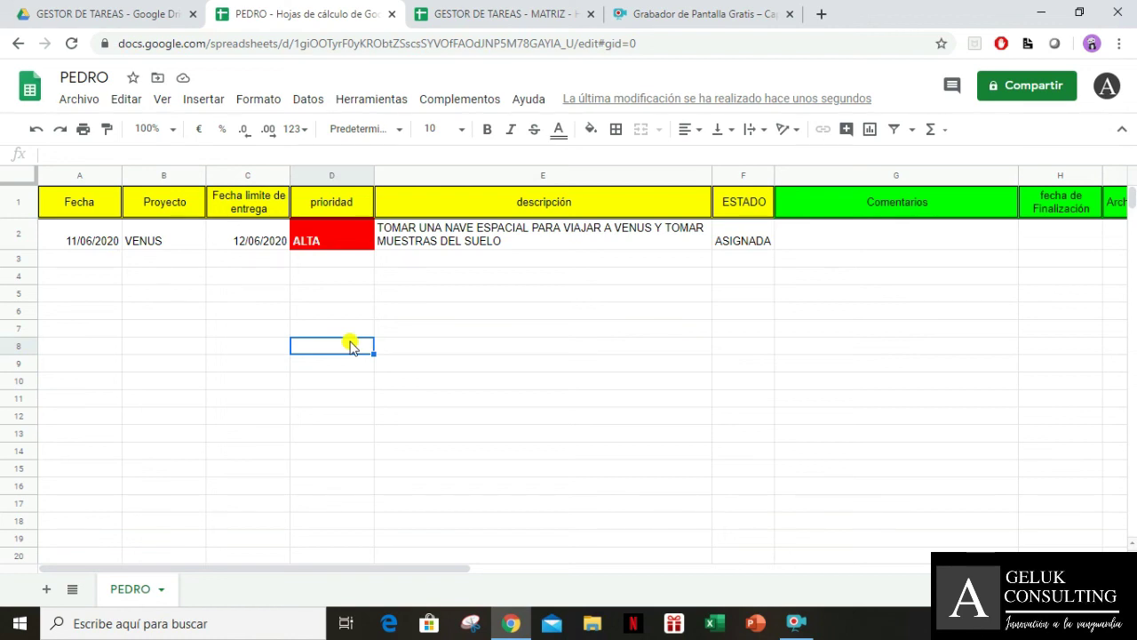
{"action": "key", "text": "Up"}
{"action": "key", "text": "Up"}
{"action": "key", "text": "Up"}
{"action": "key", "text": "Up"}
{"action": "key", "text": "Up"}
{"action": "key", "text": "Up"}
{"action": "key", "text": "Right"}
{"action": "key", "text": "Right"}
{"action": "key", "text": "Right"}
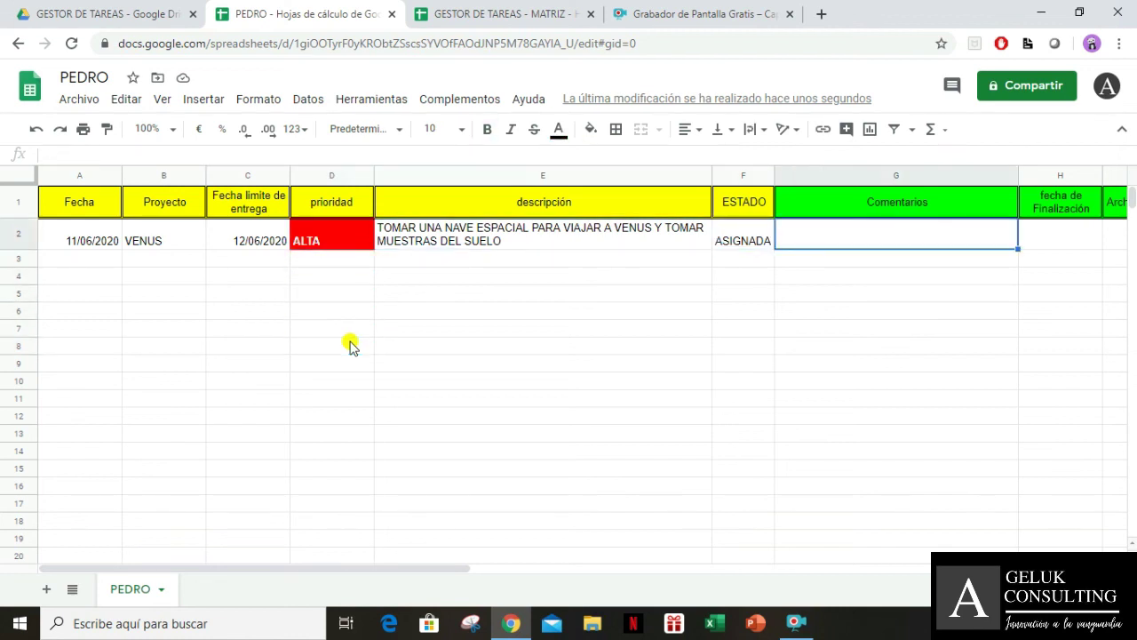
{"action": "key", "text": "Right"}
{"action": "key", "text": "Right"}
{"action": "key", "text": "Right"}
{"action": "key", "text": "Left"}
{"action": "key", "text": "Left"}
{"action": "key", "text": "Left"}
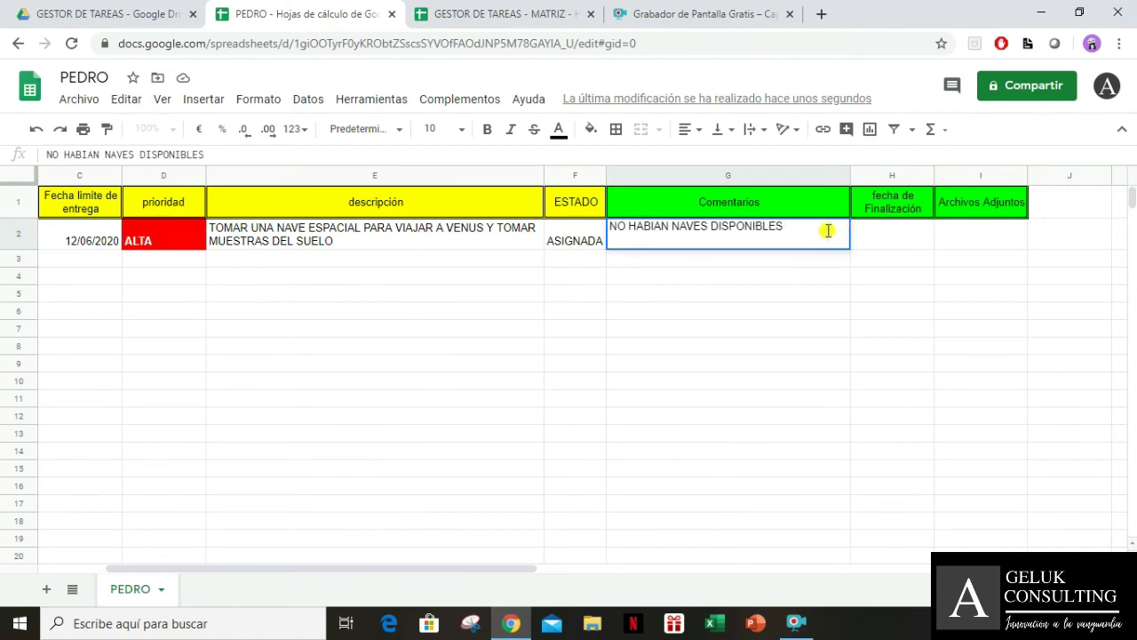
Replace the G2 comment with the 11/06/2020 note that no ships were available, so the task must be postponed
{"action": "left_click_drag", "start_coordinate": [827, 230], "coordinate": [515, 233]}
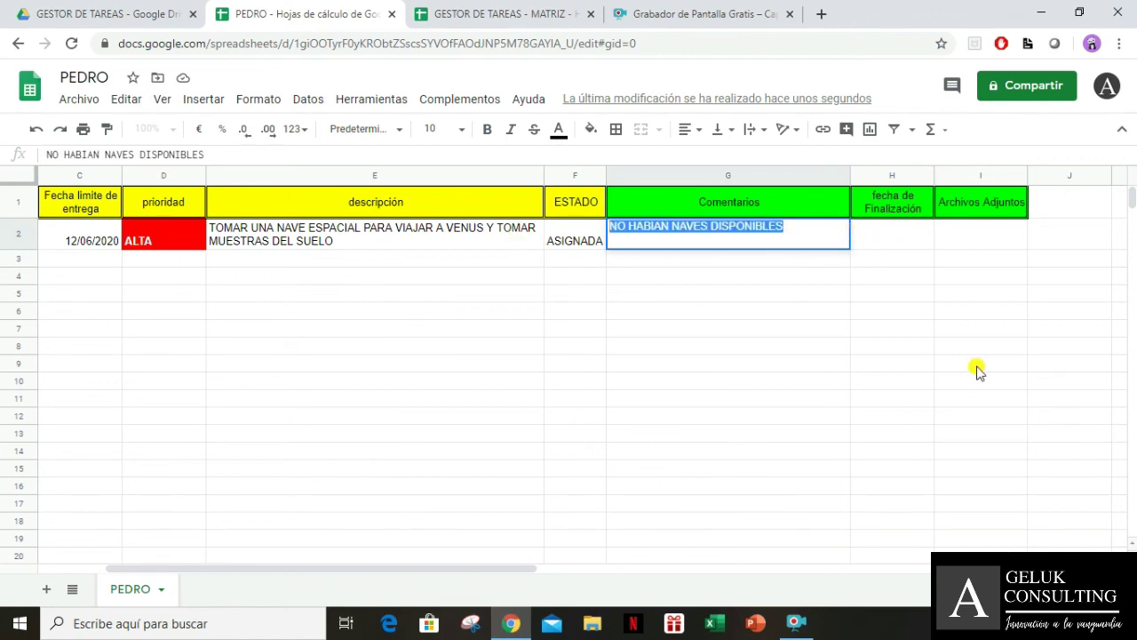
{"action": "type", "text": "1"}
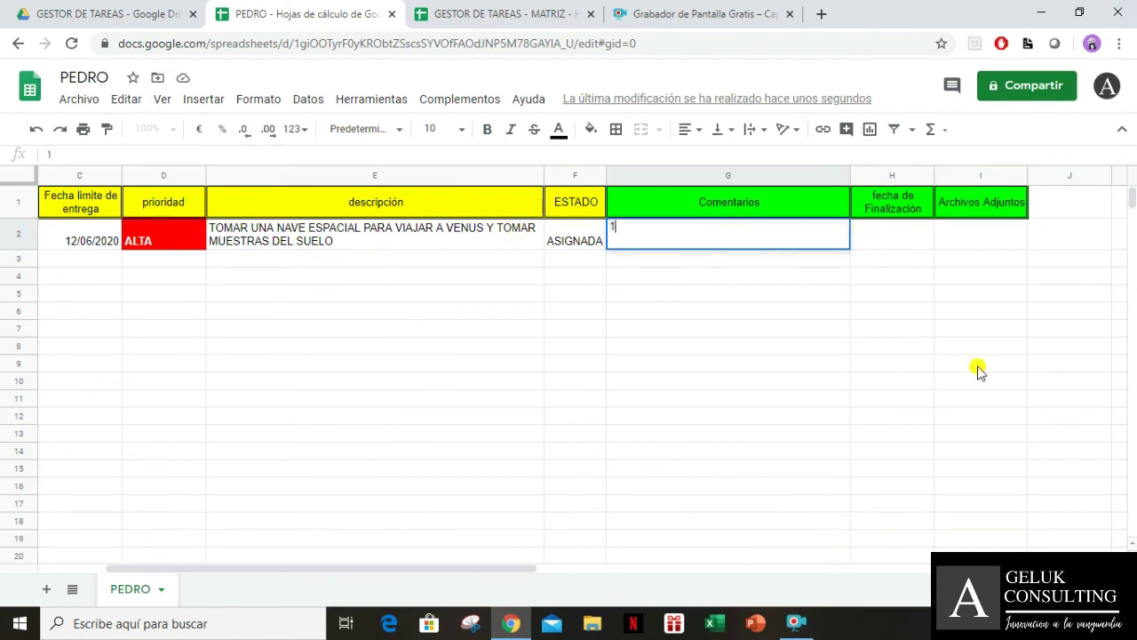
{"action": "type", "text": "1/06/2020 QUE"}
{"action": "key", "text": "BackSpace"}
{"action": "key", "text": "BackSpace"}
{"action": "key", "text": "BackSpace"}
{"action": "type", "text": "No habian"}
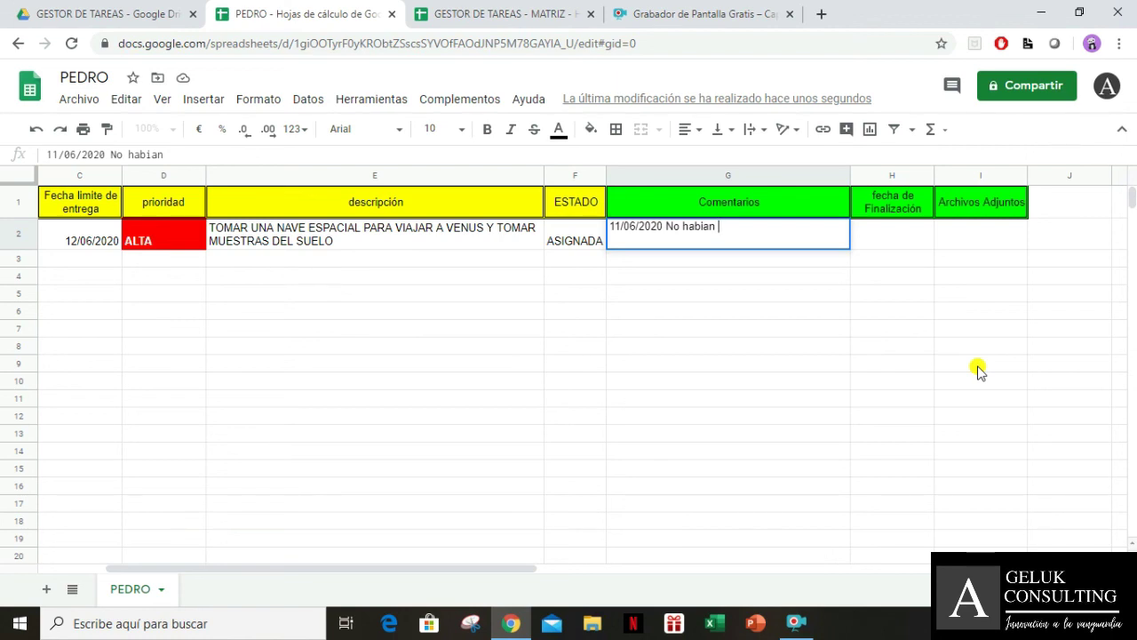
{"action": "type", "text": " naves disponibles para realizar la tarea po"}
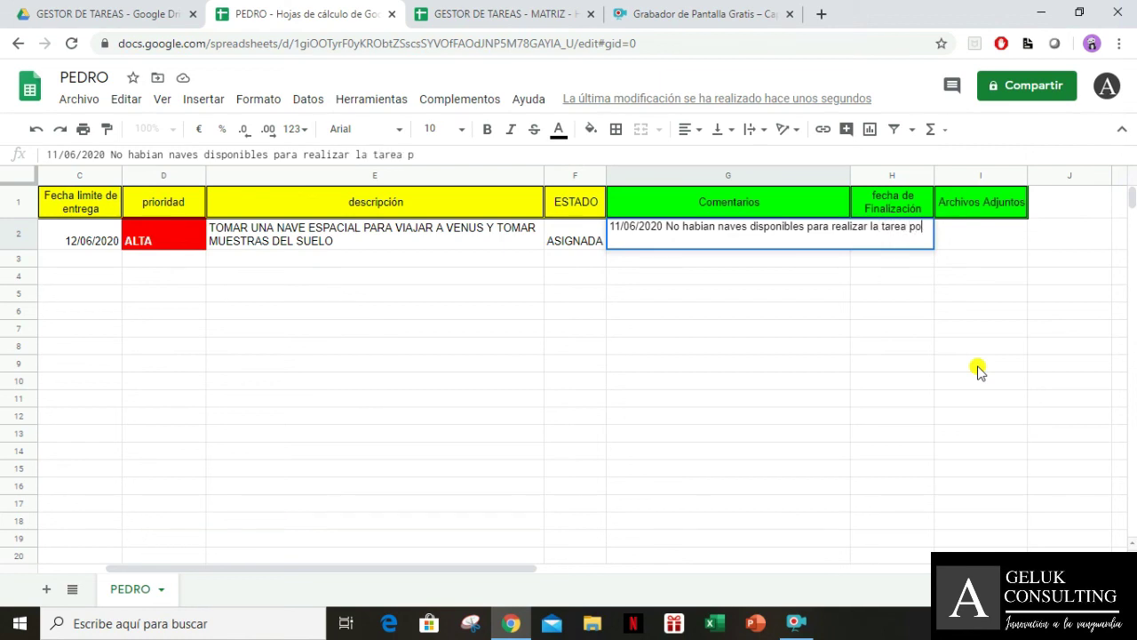
{"action": "type", "text": "r lo cual se debe apa"}
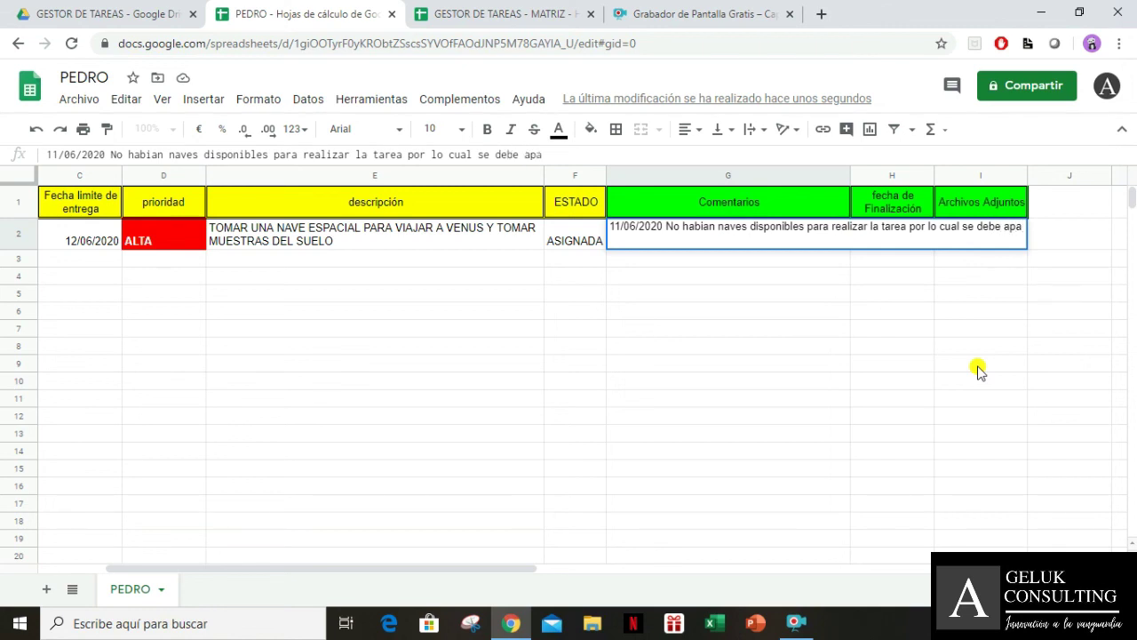
{"action": "key", "text": "BackSpace"}
{"action": "type", "text": "lazae"}
{"action": "key", "text": "BackSpace"}
{"action": "type", "text": "r"}
{"action": "key", "text": "Return"}
{"action": "key", "text": "Up"}
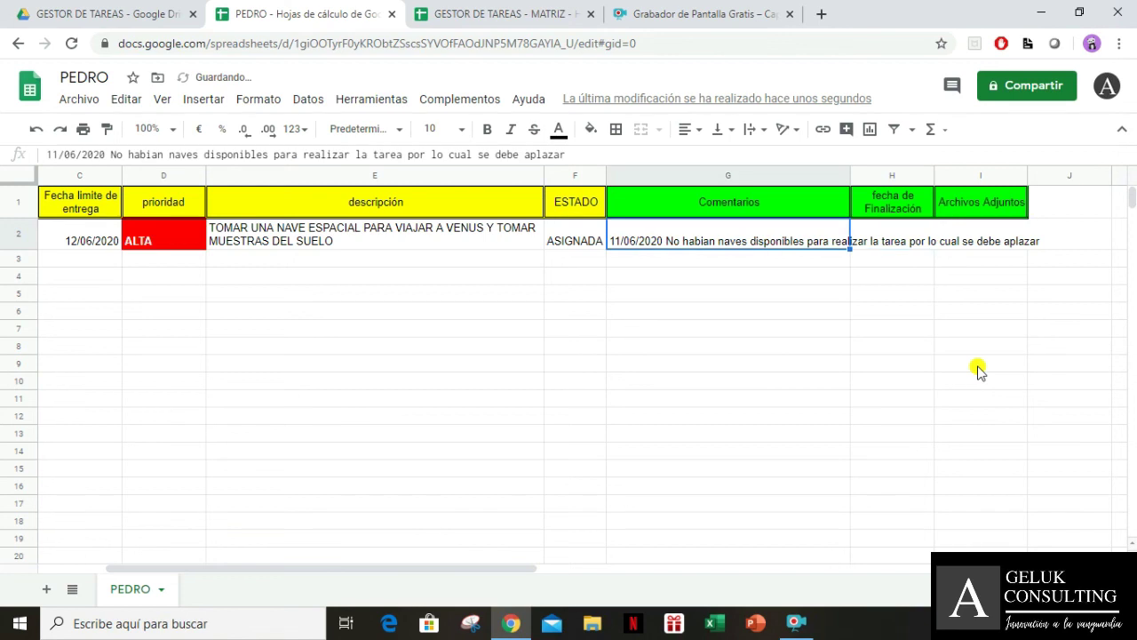
Apply text wrapping to the G2 comment, then undo it
{"action": "left_click", "coordinate": [756, 130]}
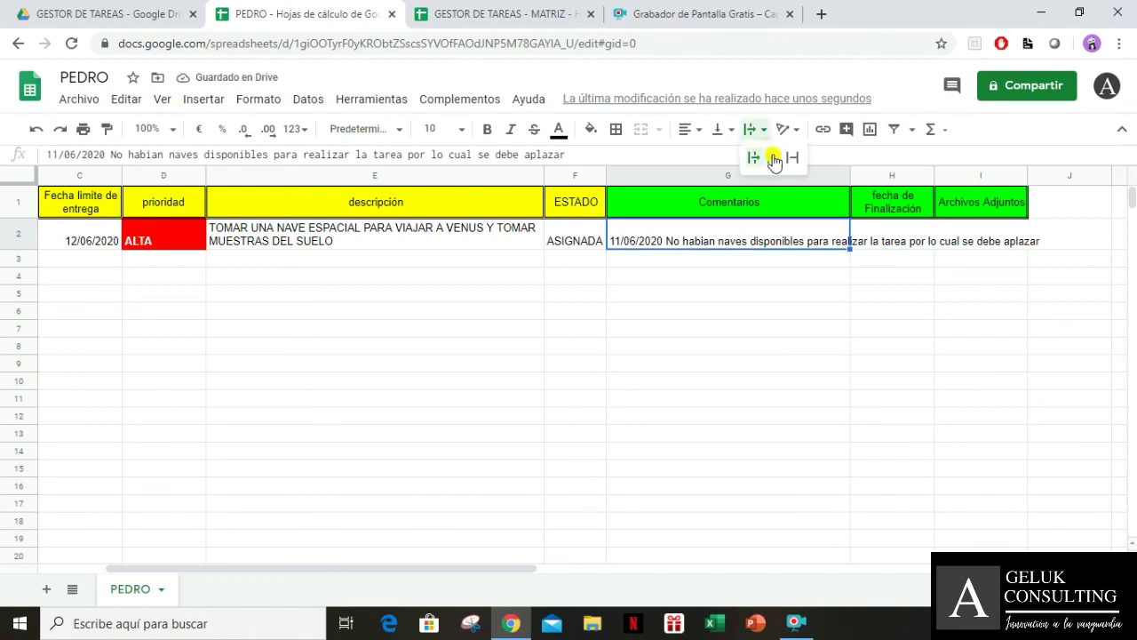
{"action": "left_click", "coordinate": [773, 158]}
{"action": "left_click", "coordinate": [808, 329]}
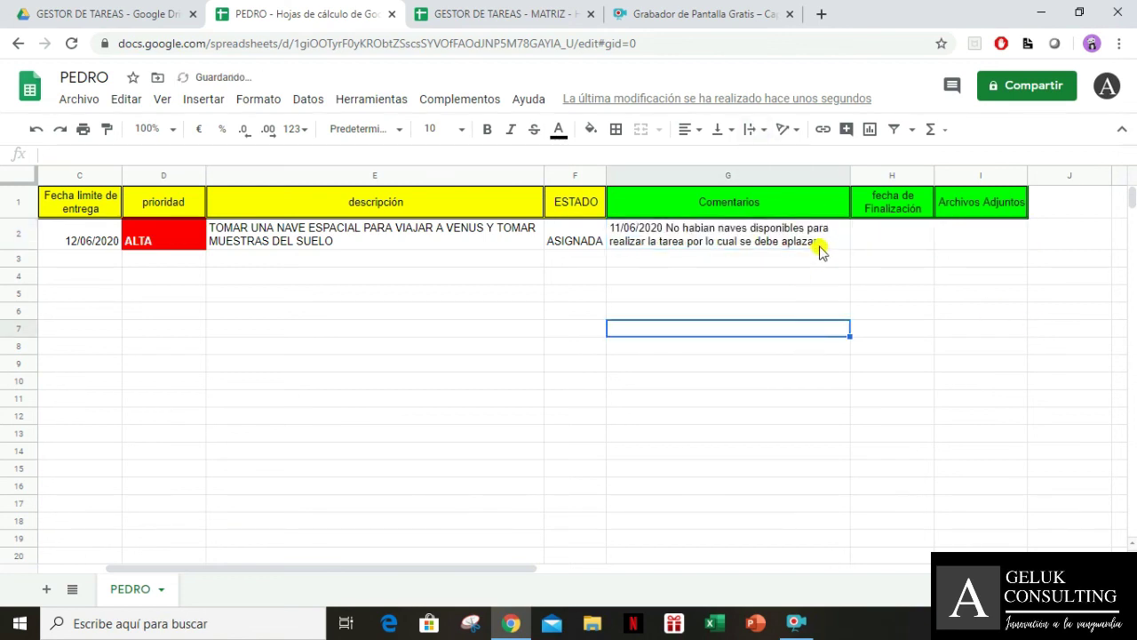
{"action": "key", "text": "ctrl+z"}
Add a new line to G2: '12/06/2020 Aun no hay naves disponibles, la tarea sigue aplazada'
{"action": "key", "text": "ctrl+Return"}
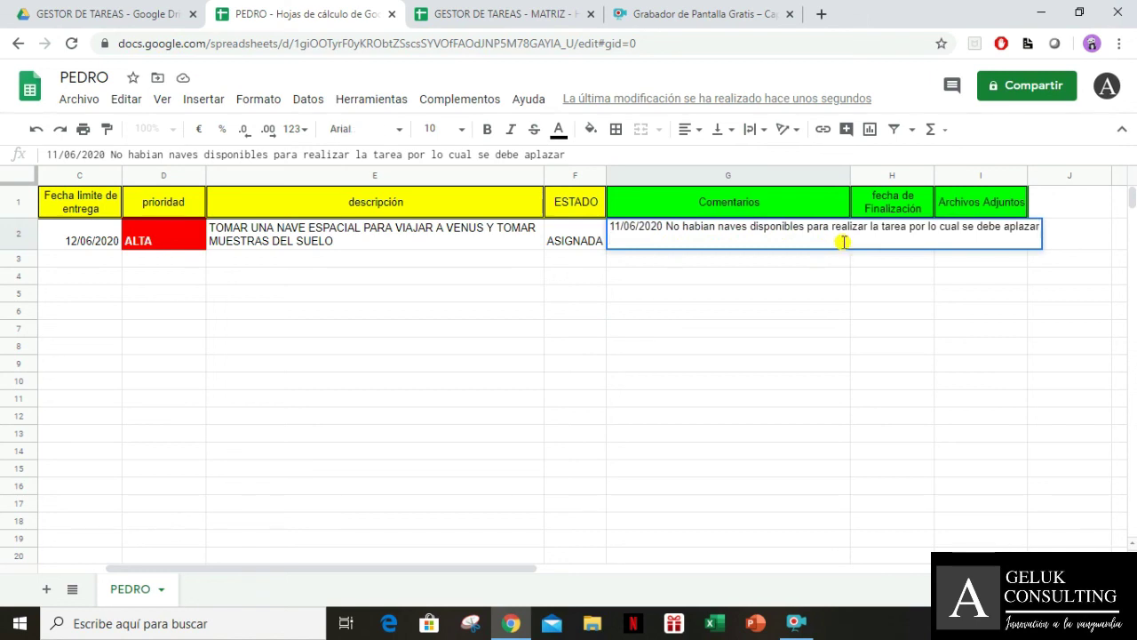
{"action": "key", "text": "ctrl+Return"}
{"action": "type", "text": "1"}
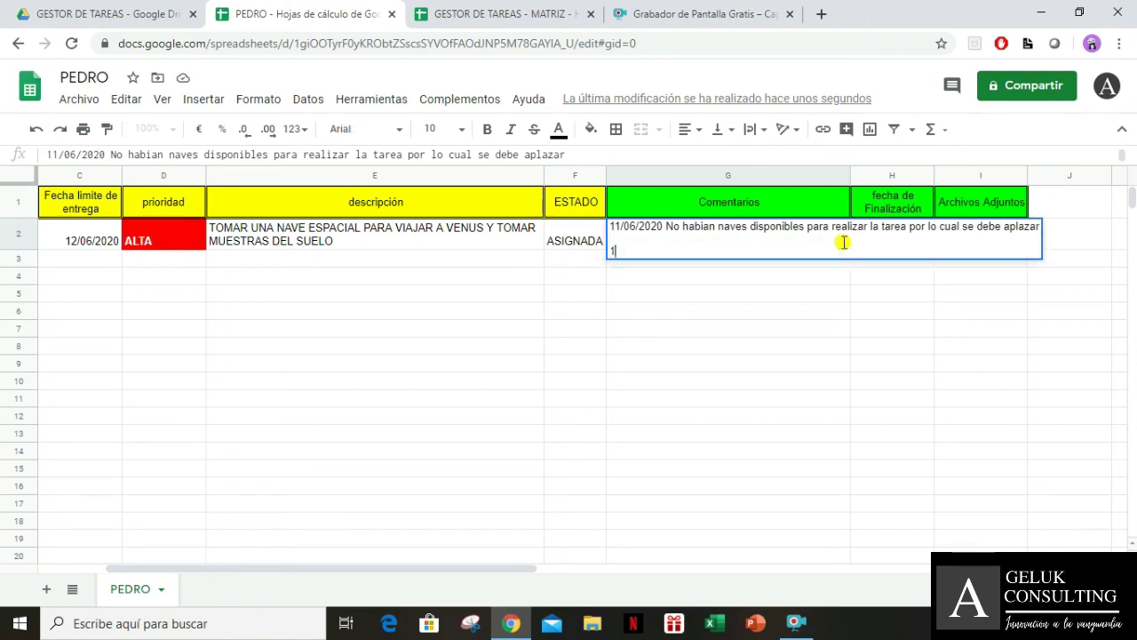
{"action": "type", "text": "2/06/202"}
{"action": "type", "text": "0 Aun no ha"}
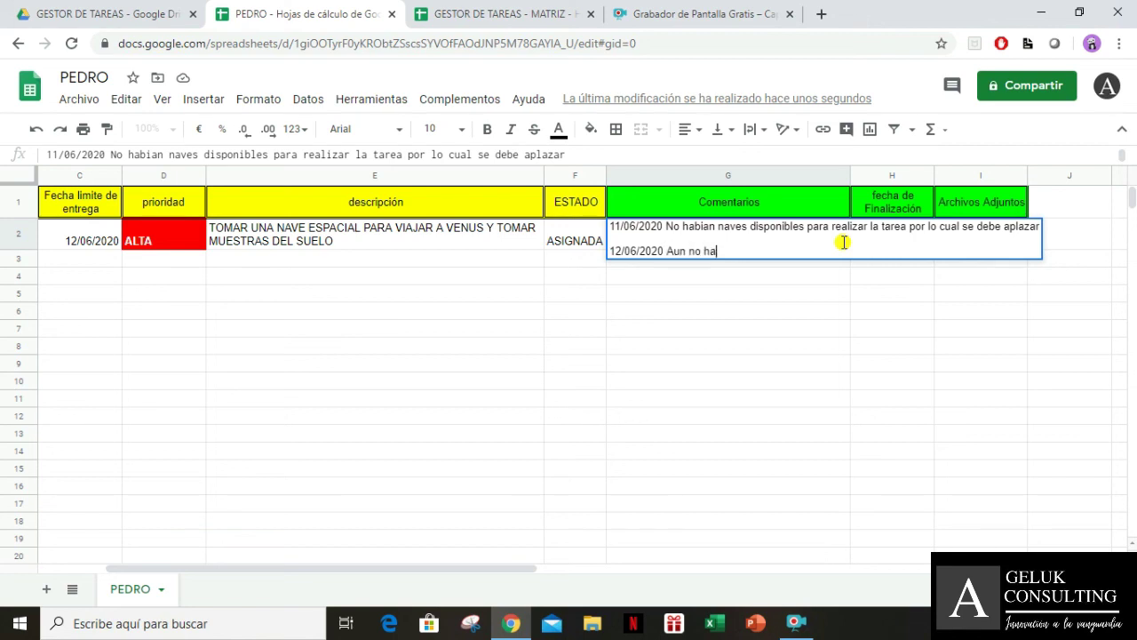
{"action": "type", "text": "y naves disponibles, "}
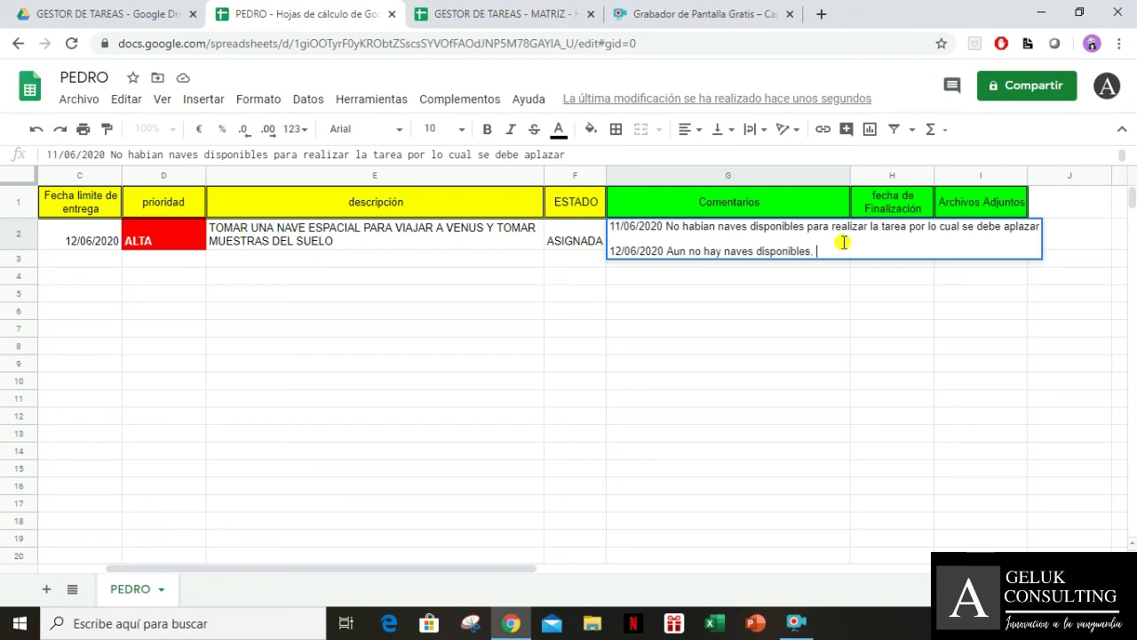
{"action": "type", "text": "la tarea sigue aplazad"}
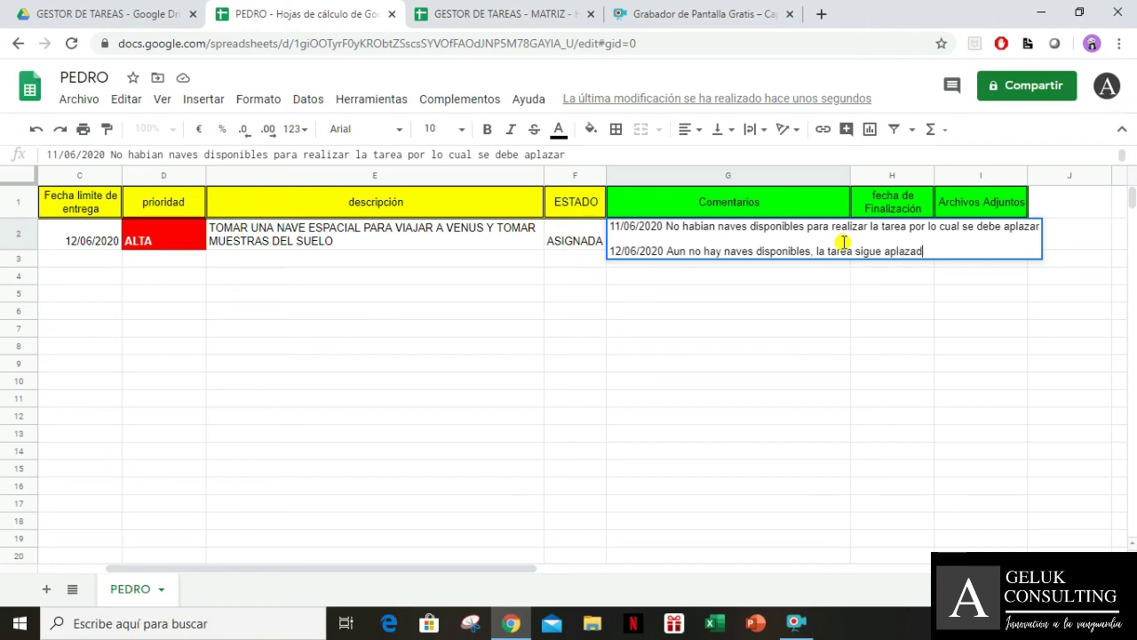
{"action": "type", "text": "a"}
{"action": "key", "text": "Return"}
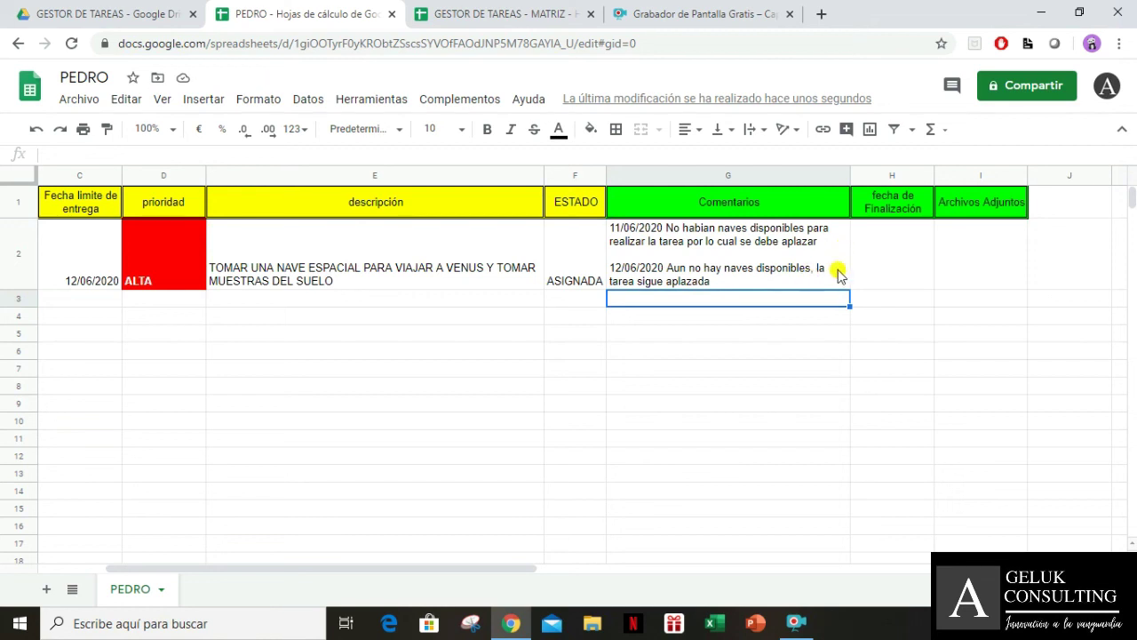
Enter 13/06/2020 as the finish date in H2
{"action": "left_click", "coordinate": [871, 260]}
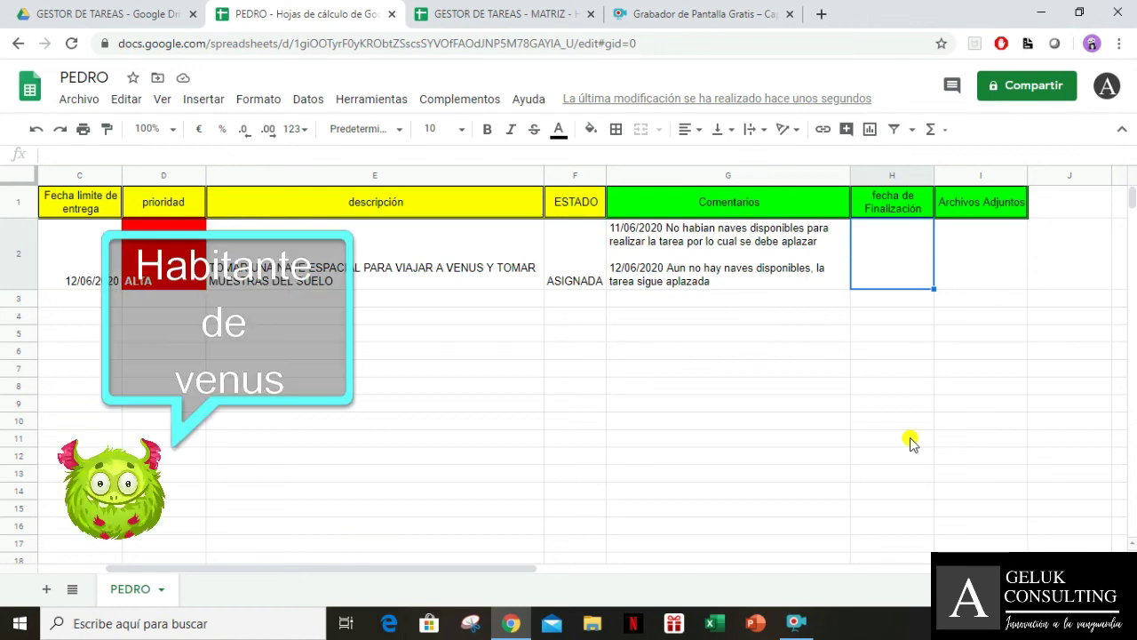
{"action": "type", "text": "13/06/2020"}
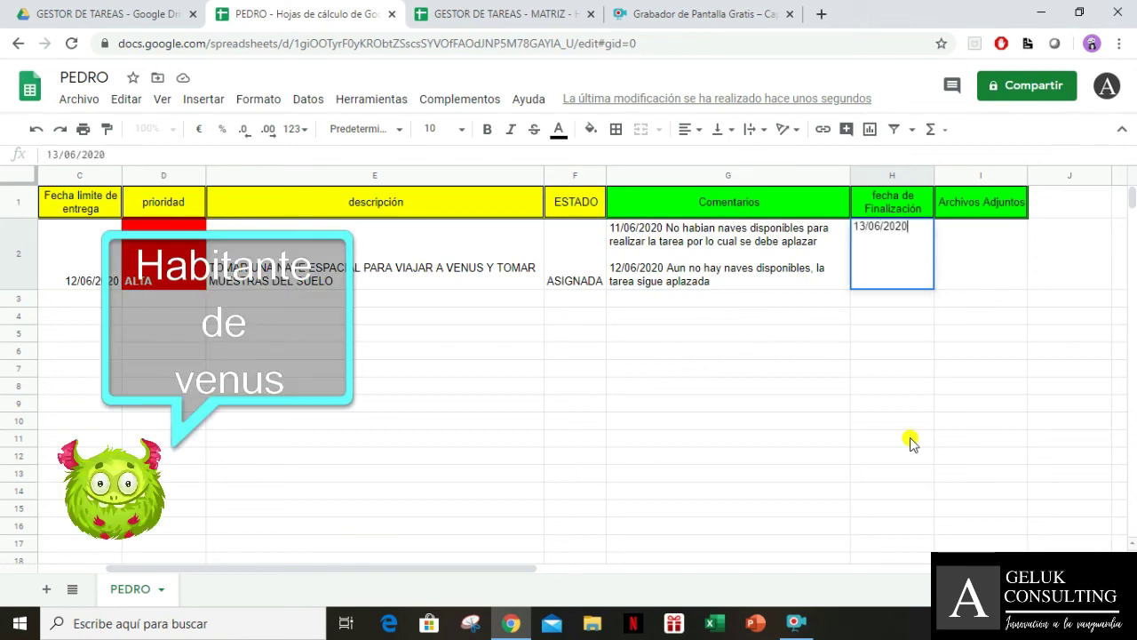
{"action": "key", "text": "Tab"}
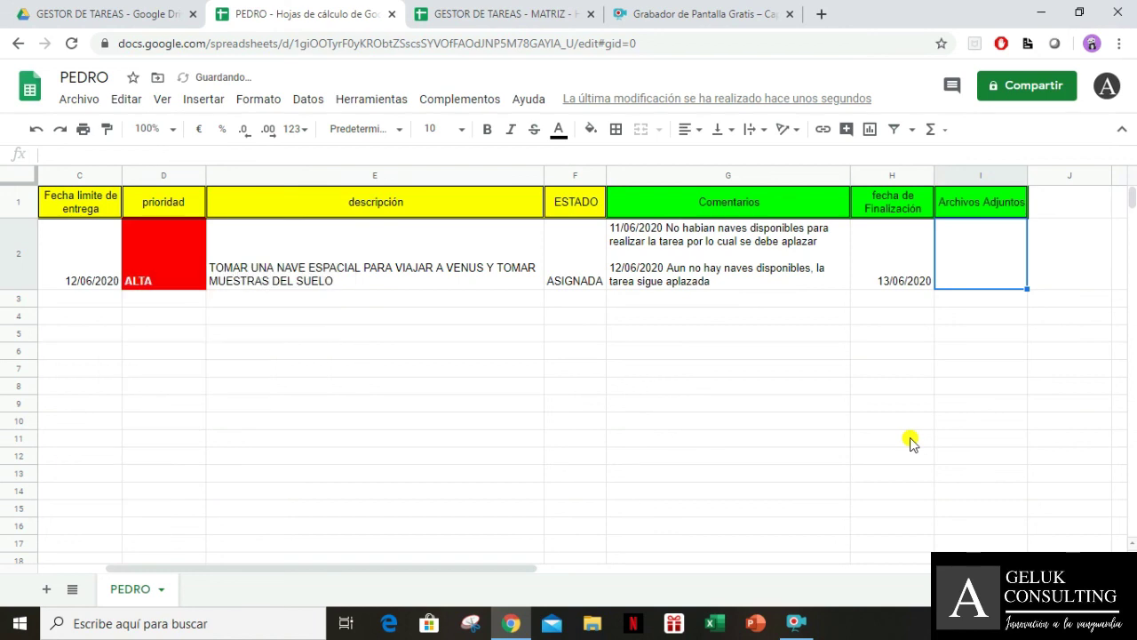
{"action": "left_click", "coordinate": [73, 7]}
{"action": "left_click", "coordinate": [726, 304]}
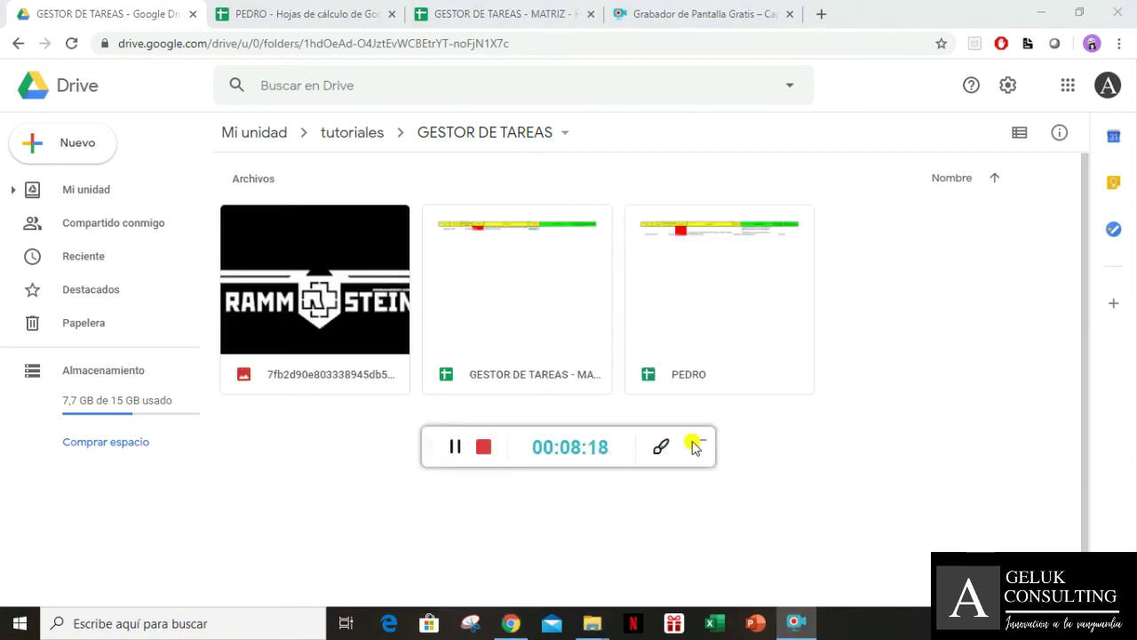
Select the Rammstein image file in the folder and bring up its actions menu
{"action": "left_click", "coordinate": [696, 442]}
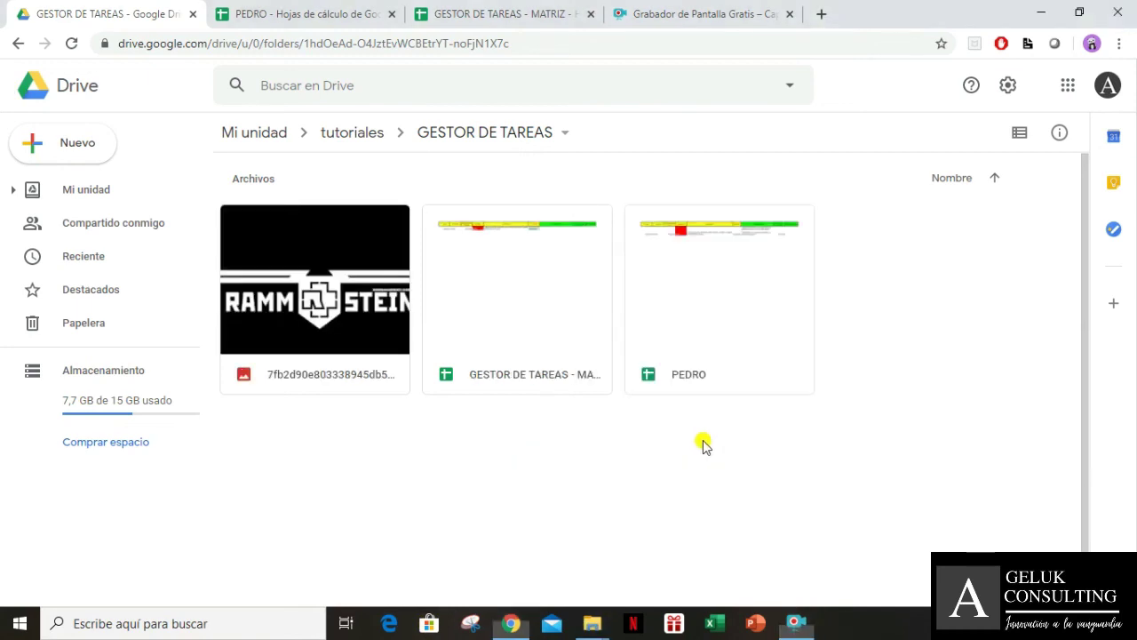
{"action": "left_click", "coordinate": [278, 309]}
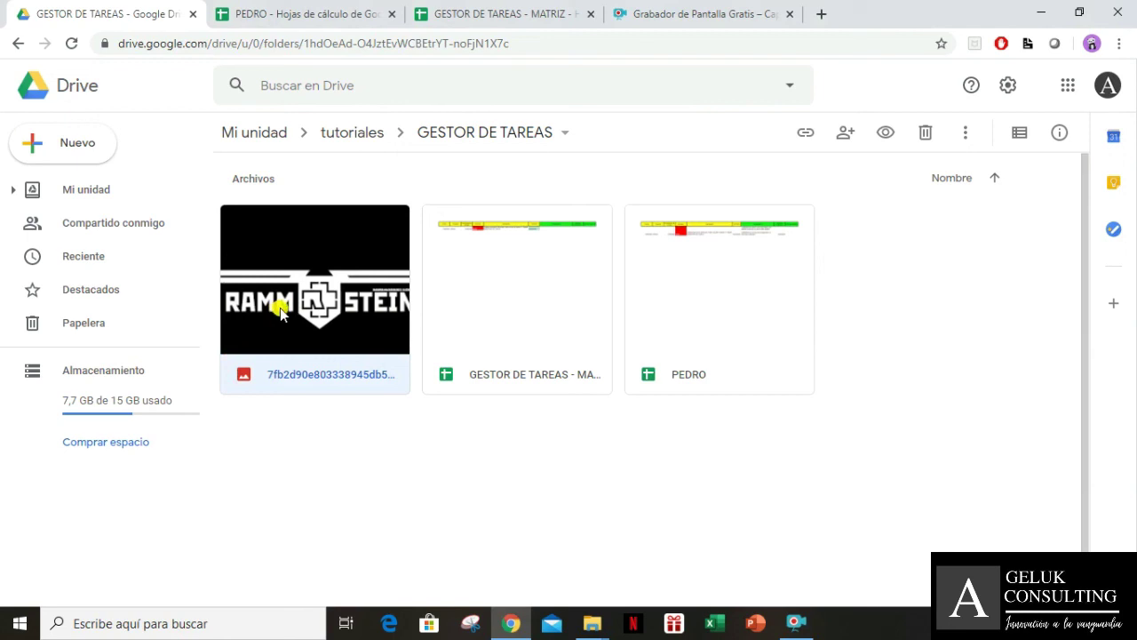
{"action": "left_click", "coordinate": [421, 451]}
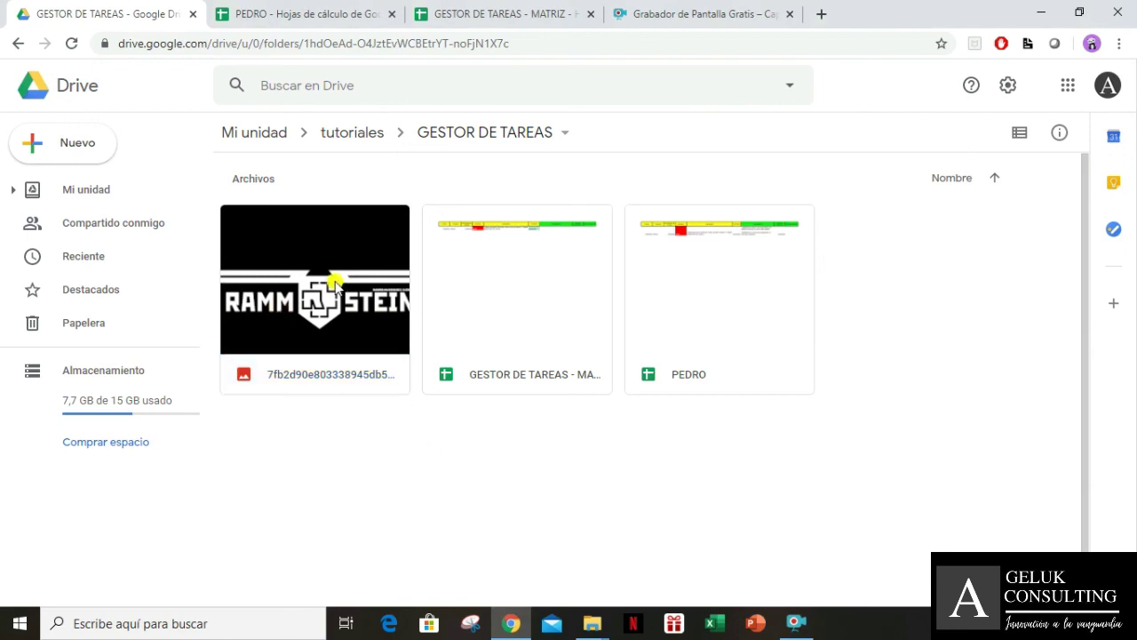
{"action": "left_click", "coordinate": [378, 259]}
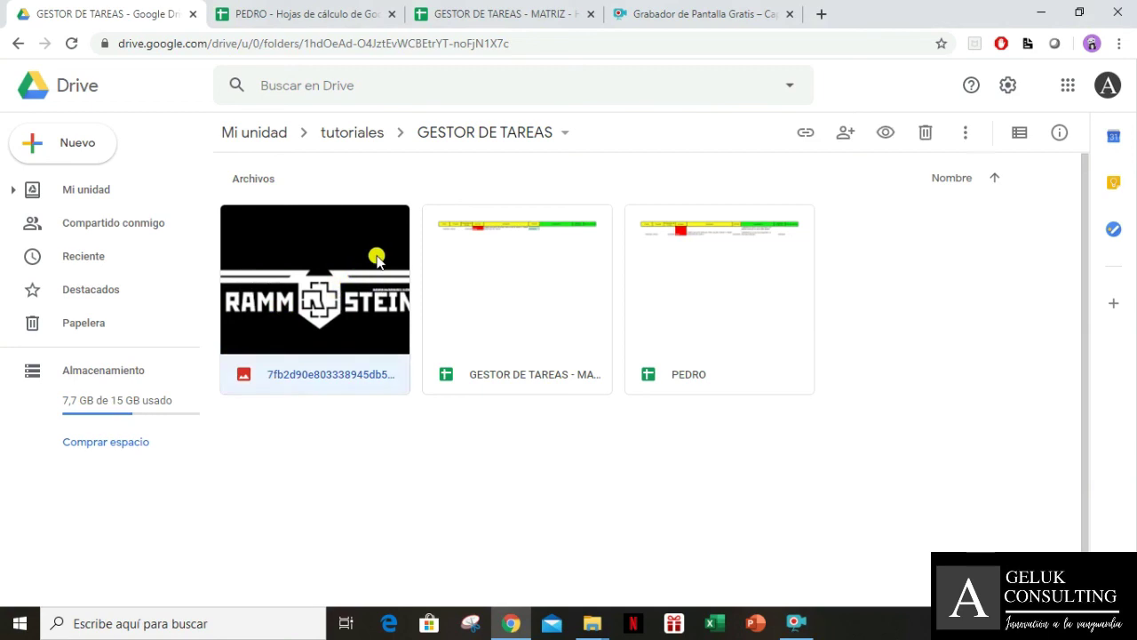
{"action": "right_click", "coordinate": [378, 259]}
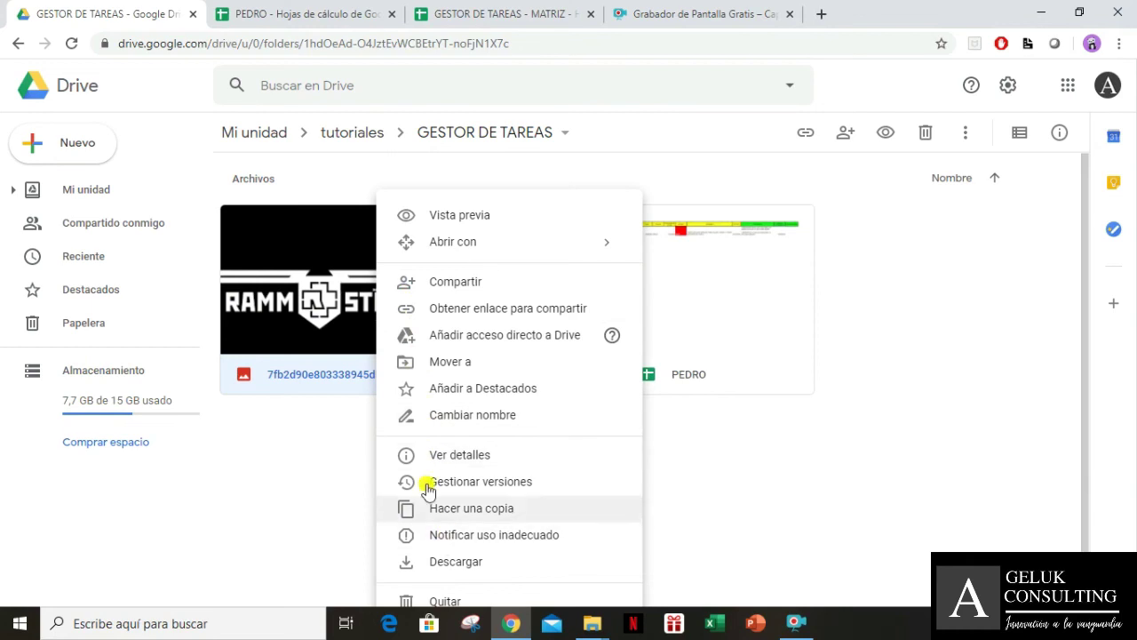
{"action": "left_click", "coordinate": [303, 484]}
{"action": "left_click", "coordinate": [307, 281]}
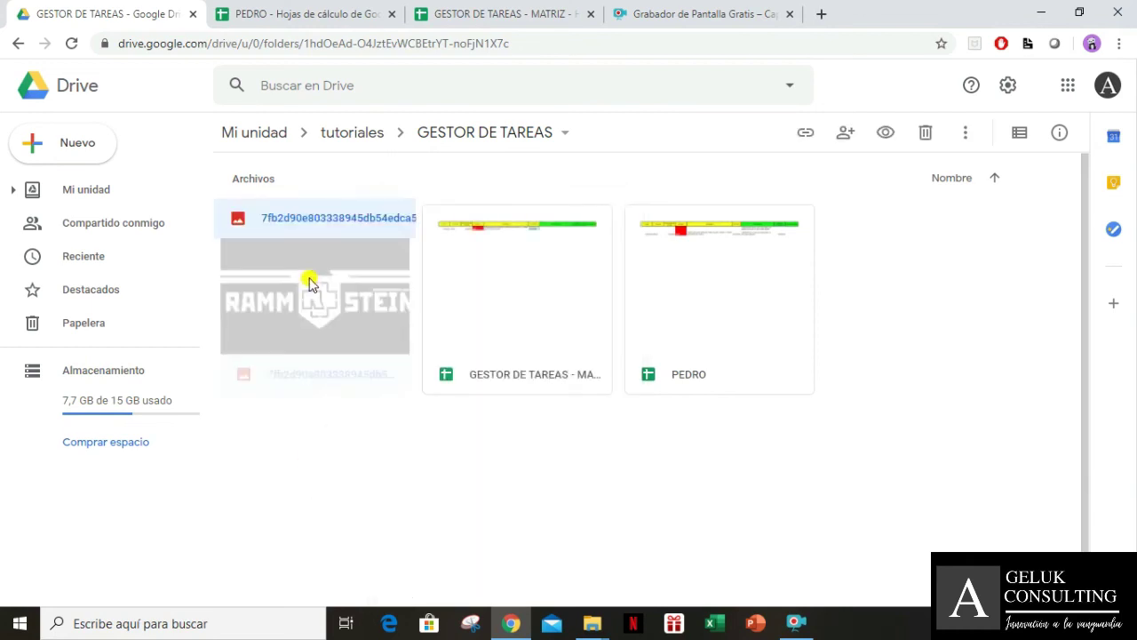
{"action": "right_click", "coordinate": [309, 282]}
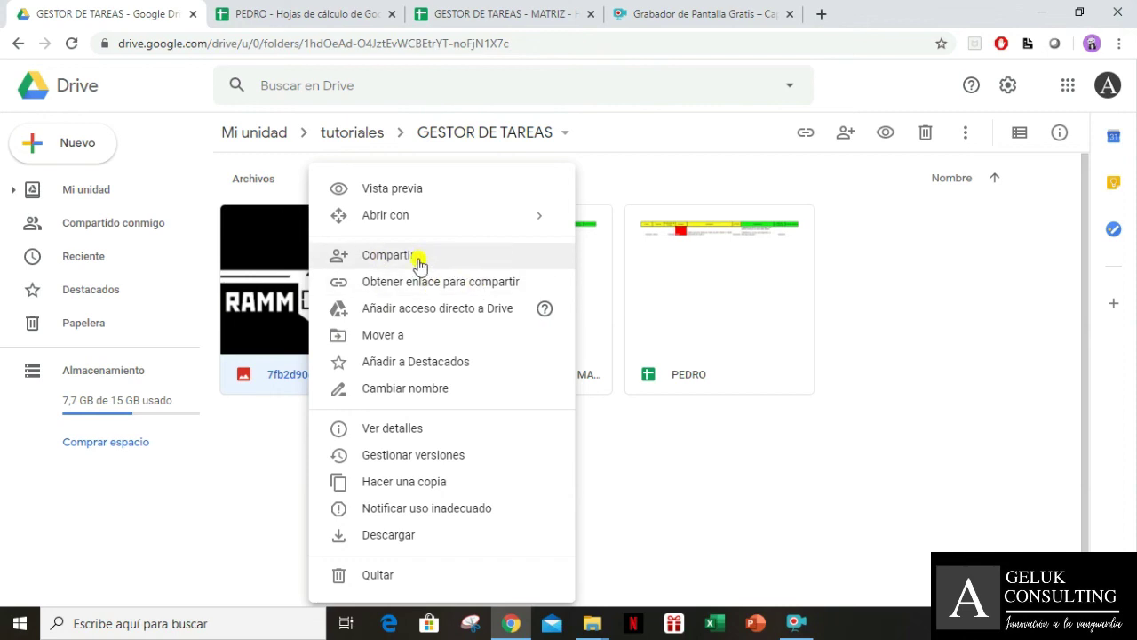
Copy the image's shareable link and close the sharing dialog
{"action": "left_click", "coordinate": [507, 282]}
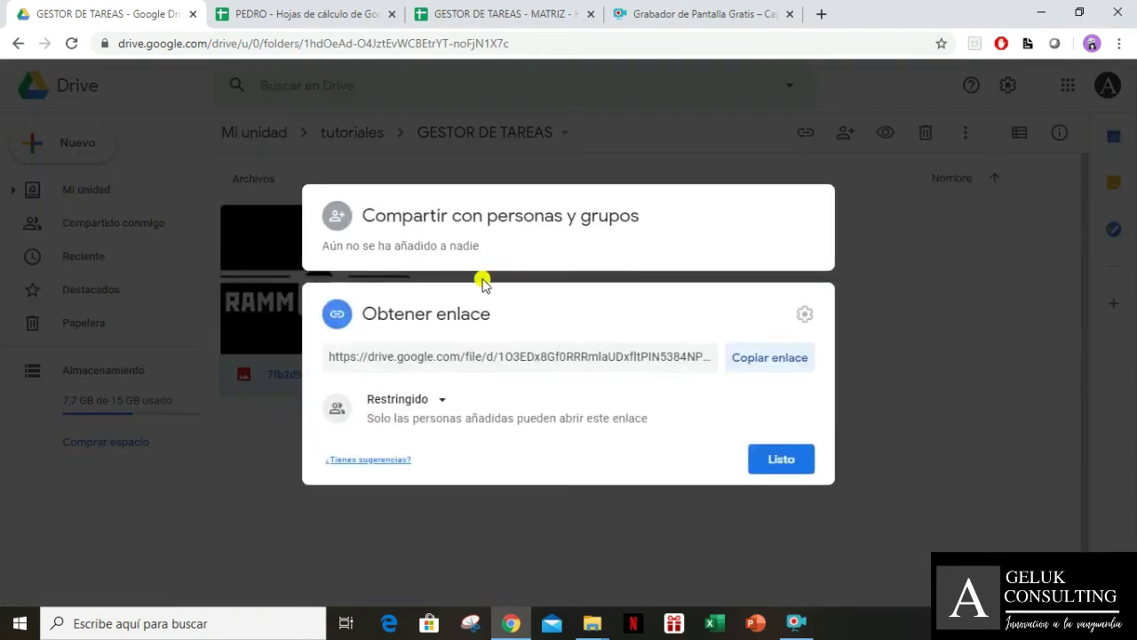
{"action": "left_click", "coordinate": [762, 362]}
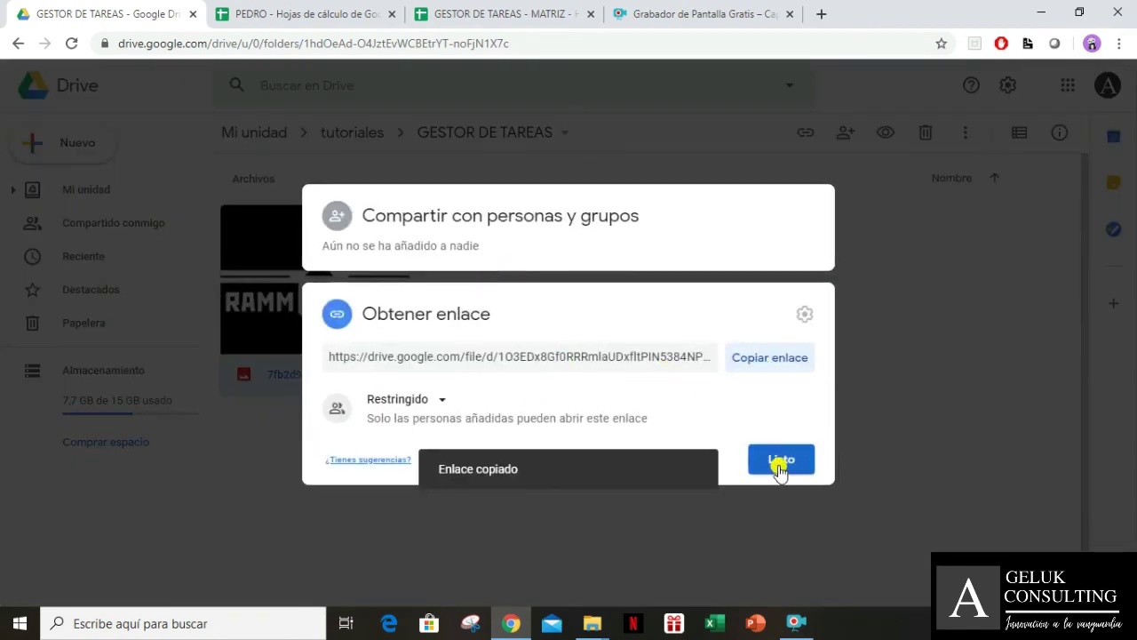
{"action": "left_click", "coordinate": [779, 468]}
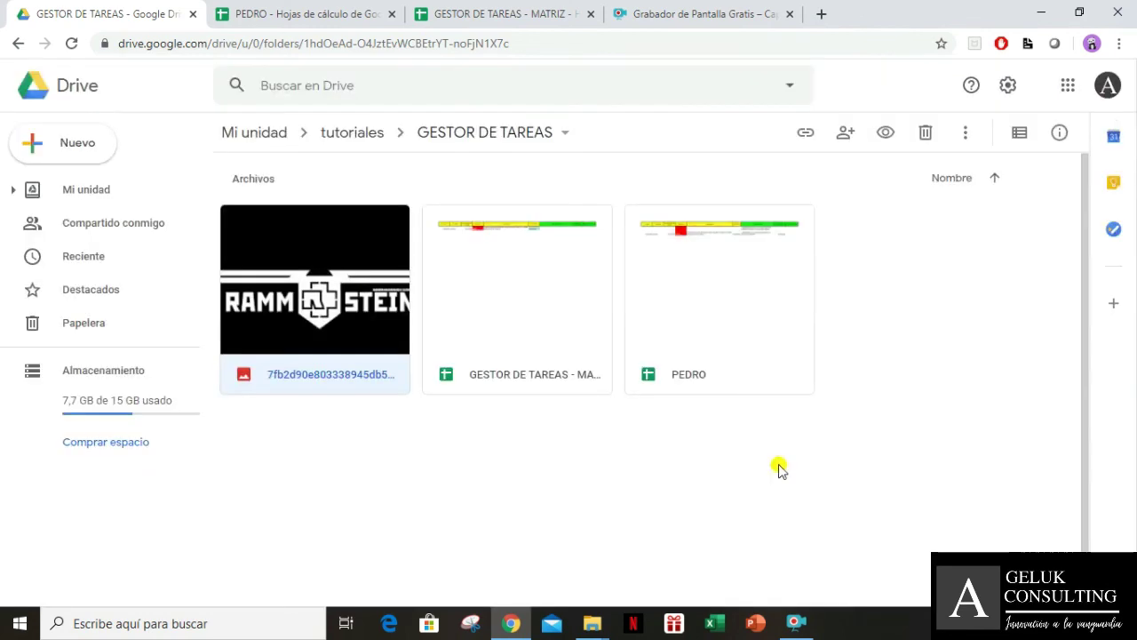
{"action": "left_click", "coordinate": [322, 469]}
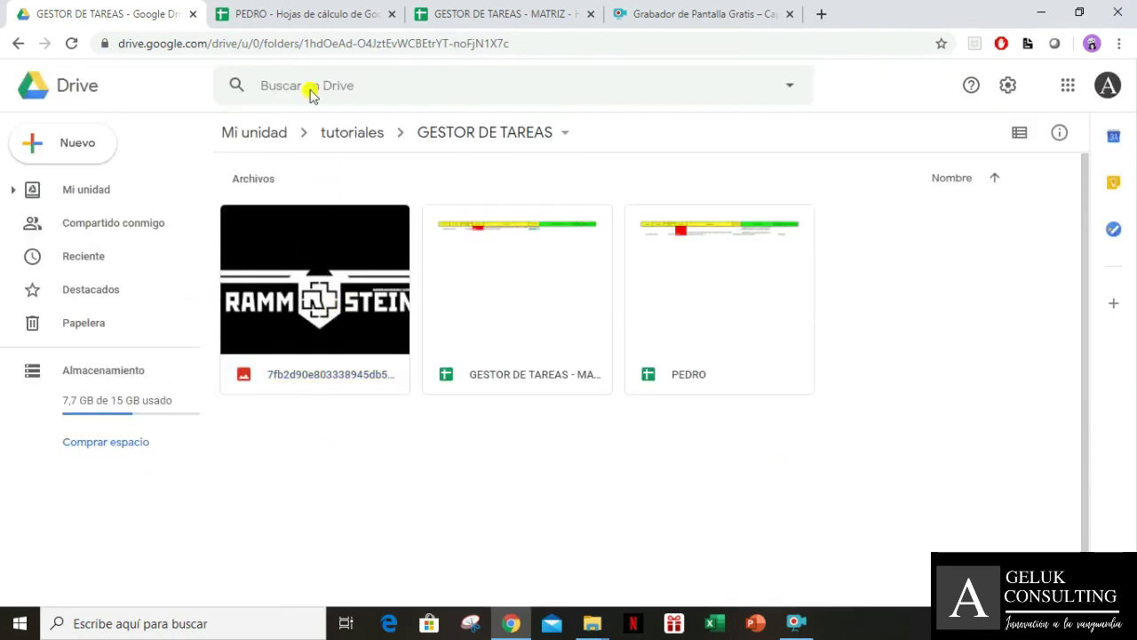
{"action": "left_click", "coordinate": [348, 12]}
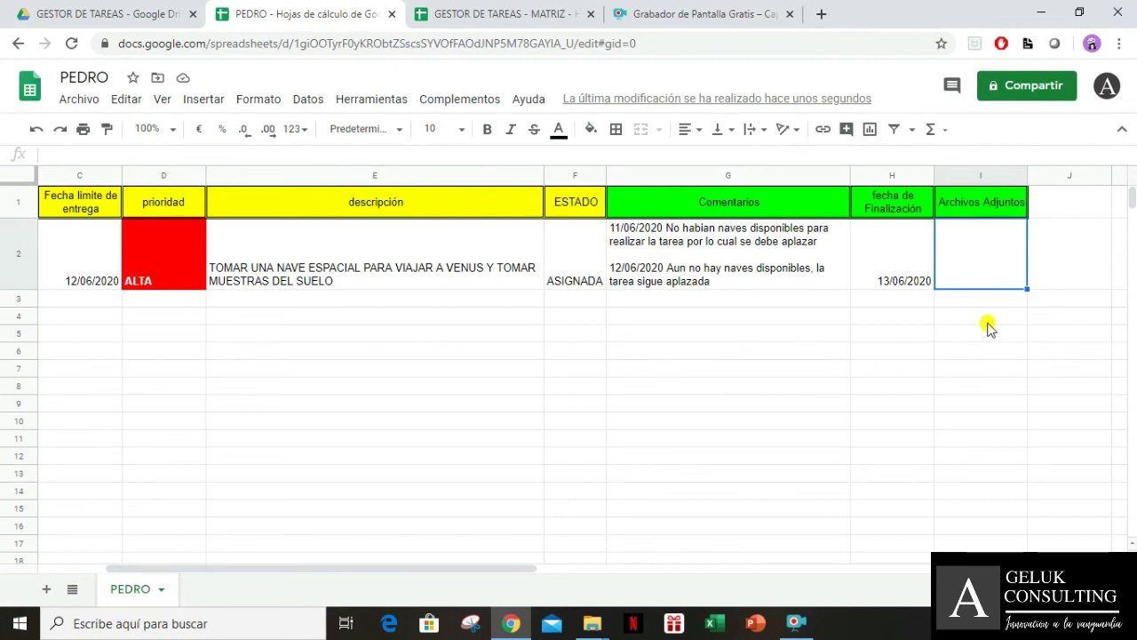
Paste the image's Drive share link into PEDRO's Archivos Adjuntos cell I2
{"action": "double_click", "coordinate": [968, 279]}
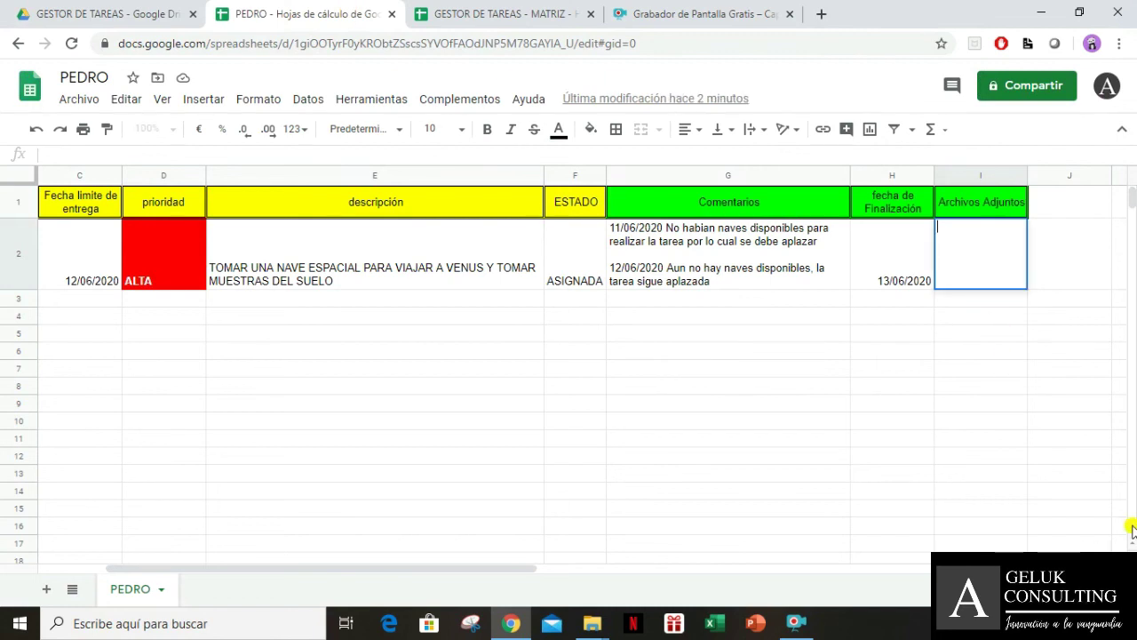
{"action": "key", "text": "Return"}
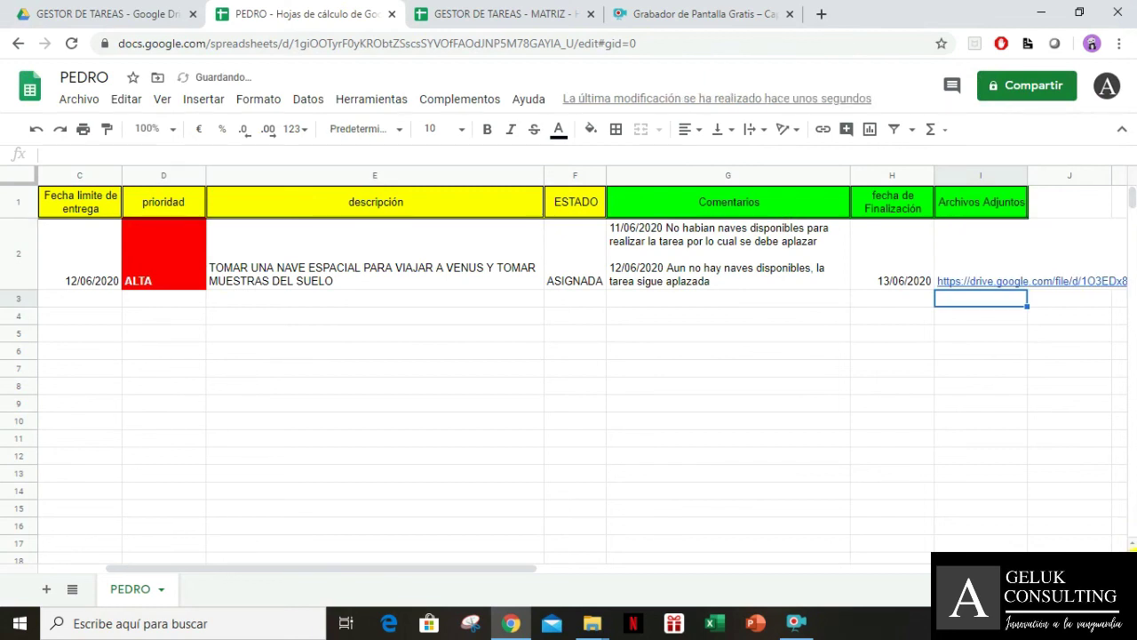
{"action": "left_click", "coordinate": [1001, 258]}
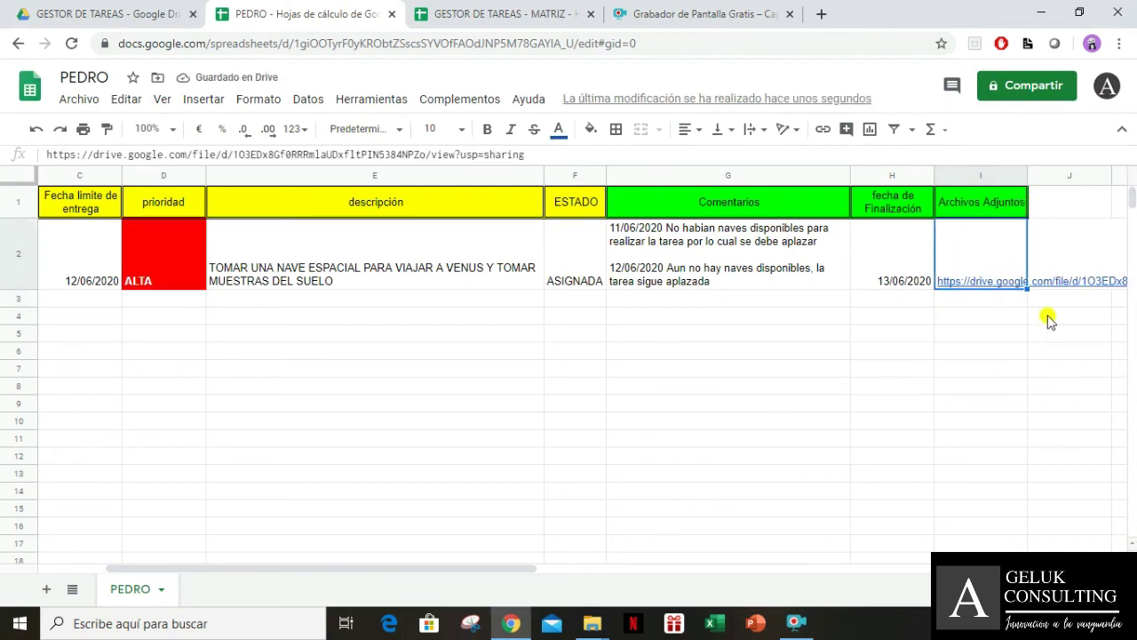
Widen column I and set the link cell's text wrapping to Clip
{"action": "left_click_drag", "start_coordinate": [1025, 175], "coordinate": [1115, 175]}
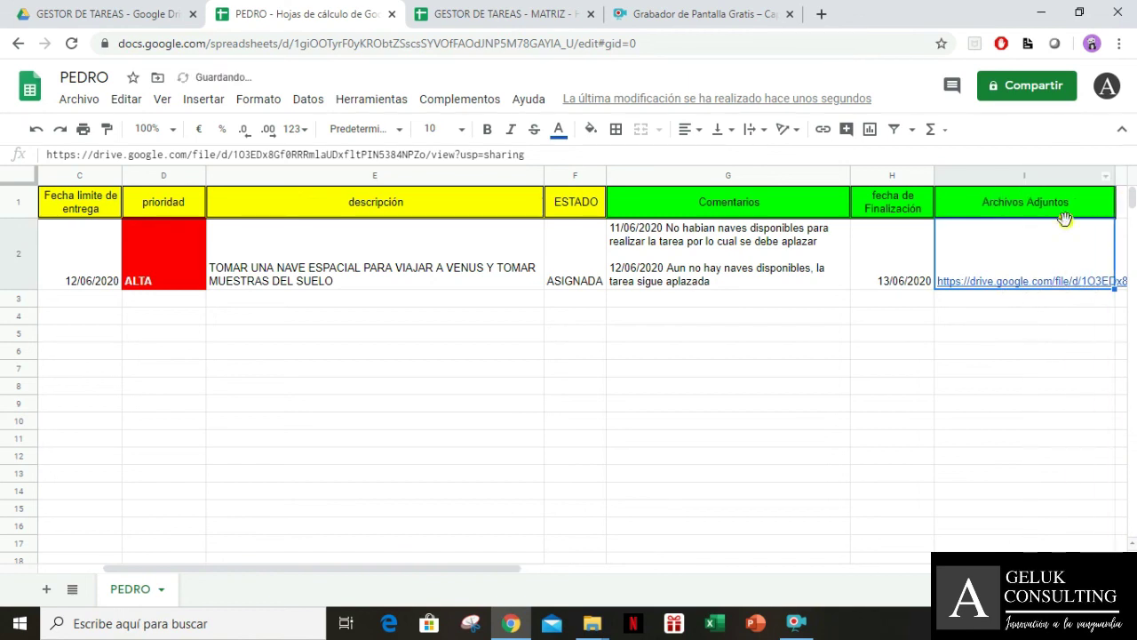
{"action": "left_click", "coordinate": [569, 442]}
{"action": "left_click", "coordinate": [1030, 256]}
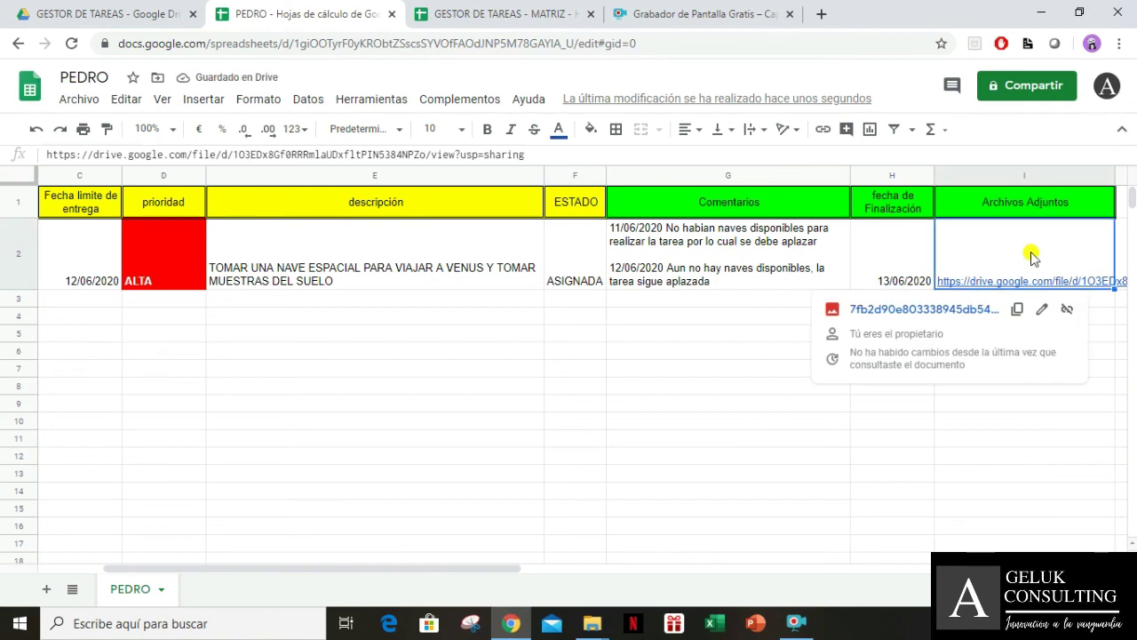
{"action": "left_click", "coordinate": [754, 128]}
{"action": "left_click", "coordinate": [786, 158]}
{"action": "left_click", "coordinate": [966, 404]}
{"action": "key", "text": "Left"}
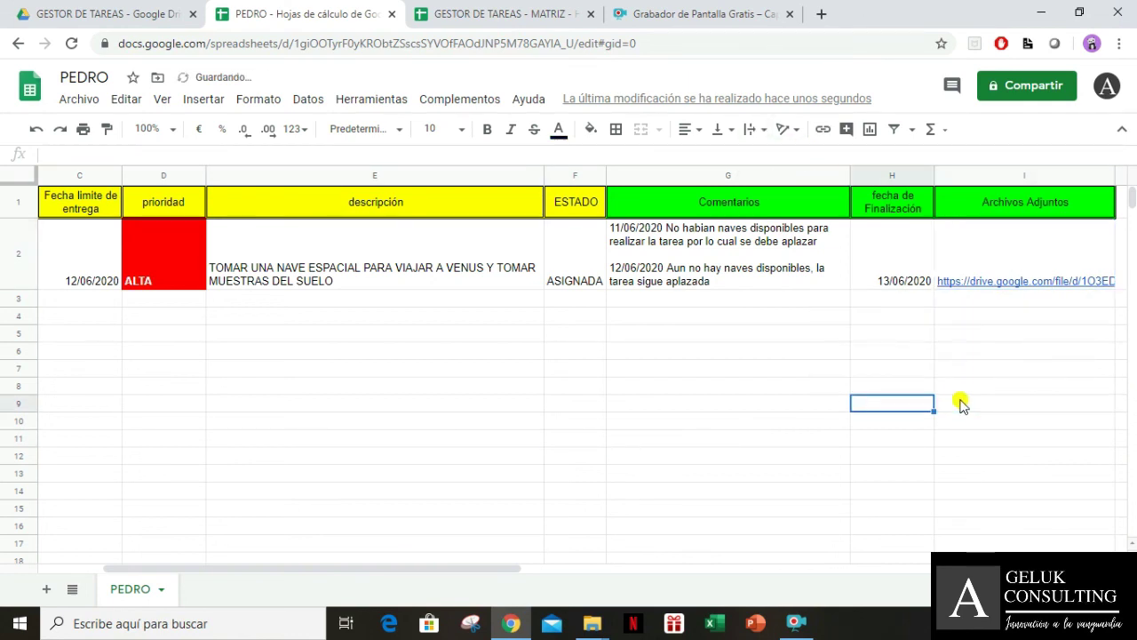
{"action": "key", "text": "Home"}
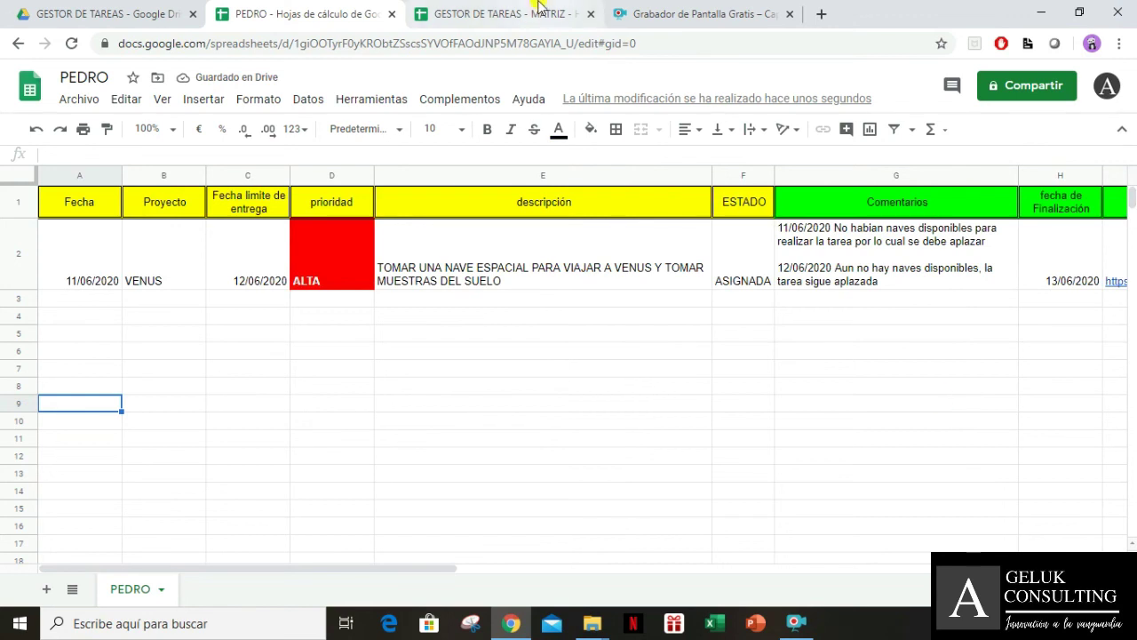
{"action": "left_click", "coordinate": [541, 10]}
Start an IMPORTRANGE formula in MATRIZ cell G2 using the help card's example URL and range
{"action": "left_click", "coordinate": [644, 240]}
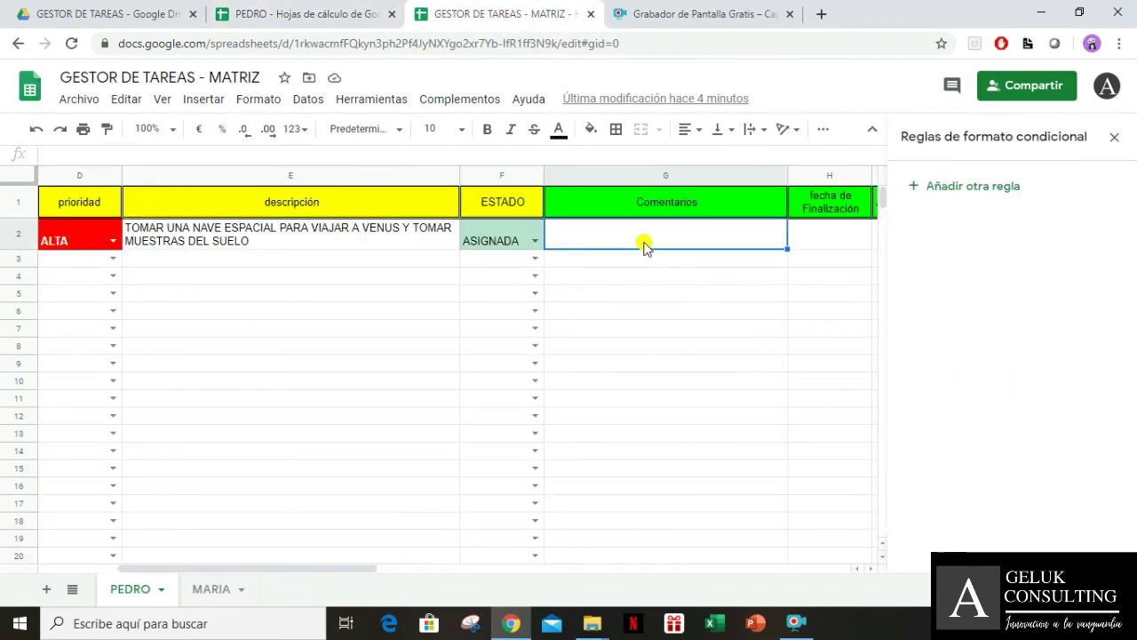
{"action": "left_click", "coordinate": [1114, 137]}
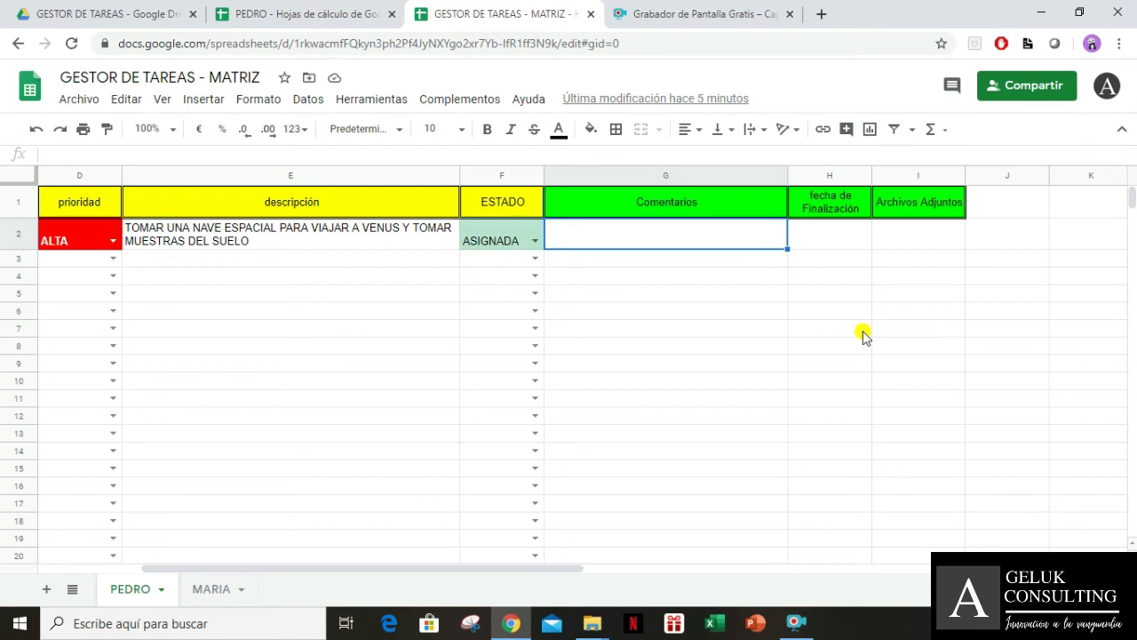
{"action": "type", "text": "="}
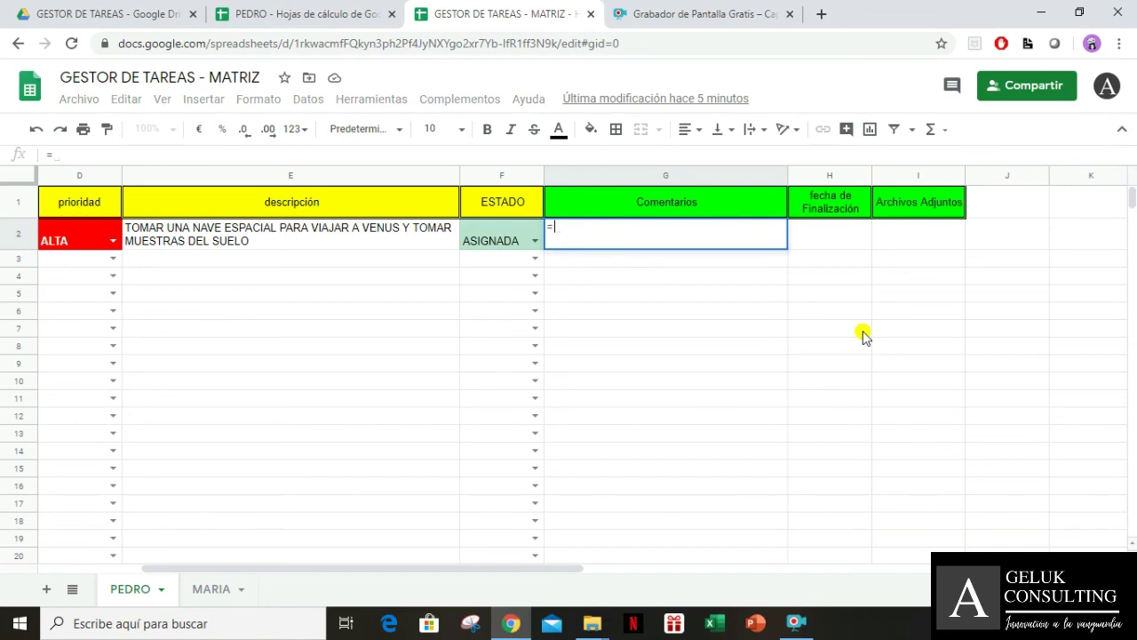
{"action": "type", "text": "impor"}
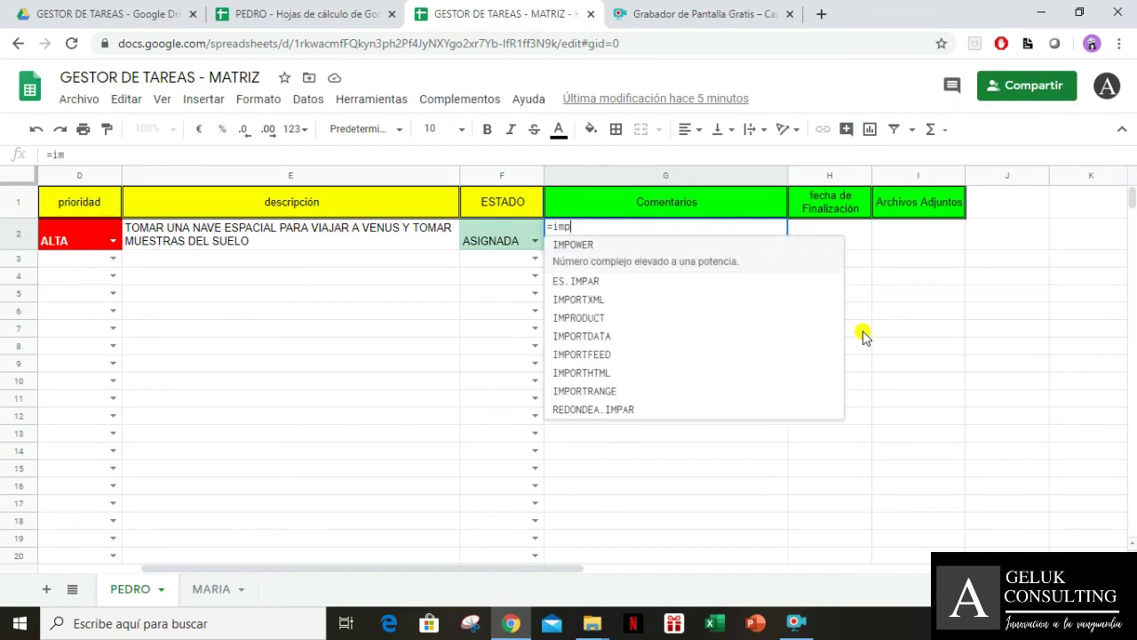
{"action": "key", "text": "Down"}
{"action": "key", "text": "Down"}
{"action": "key", "text": "Down"}
{"action": "key", "text": "Down"}
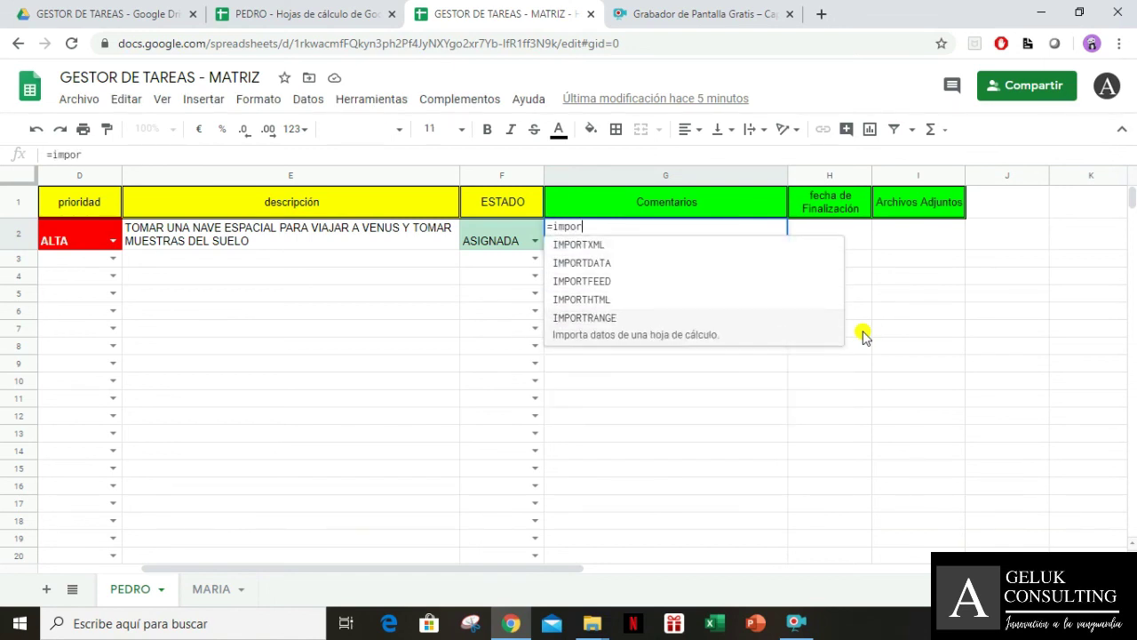
{"action": "key", "text": "Tab"}
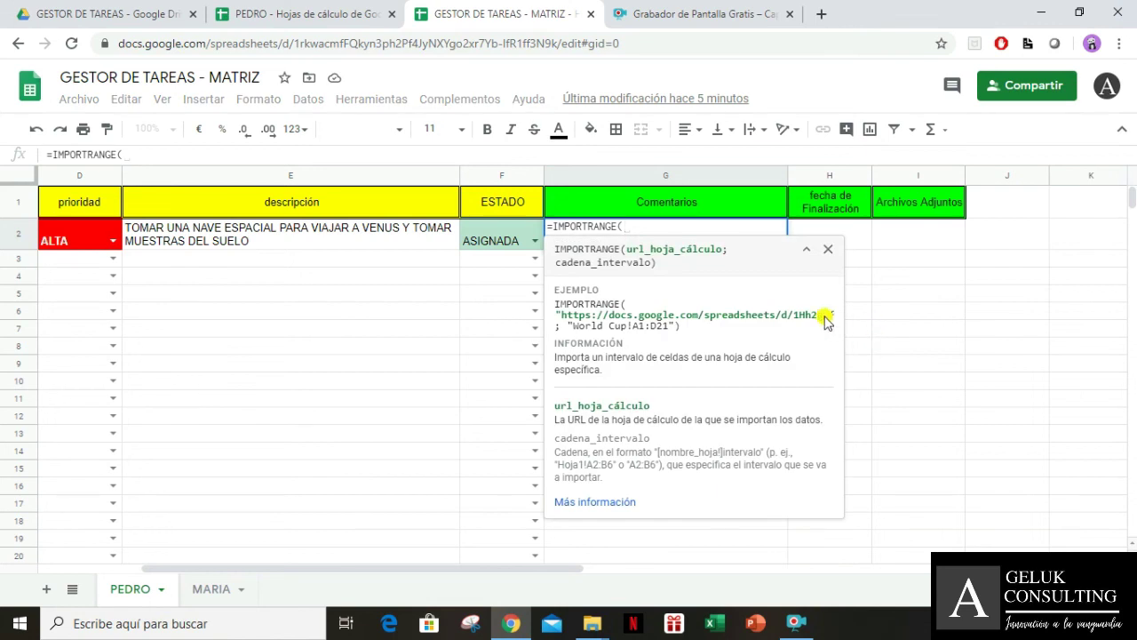
{"action": "left_click_drag", "start_coordinate": [558, 317], "coordinate": [684, 328]}
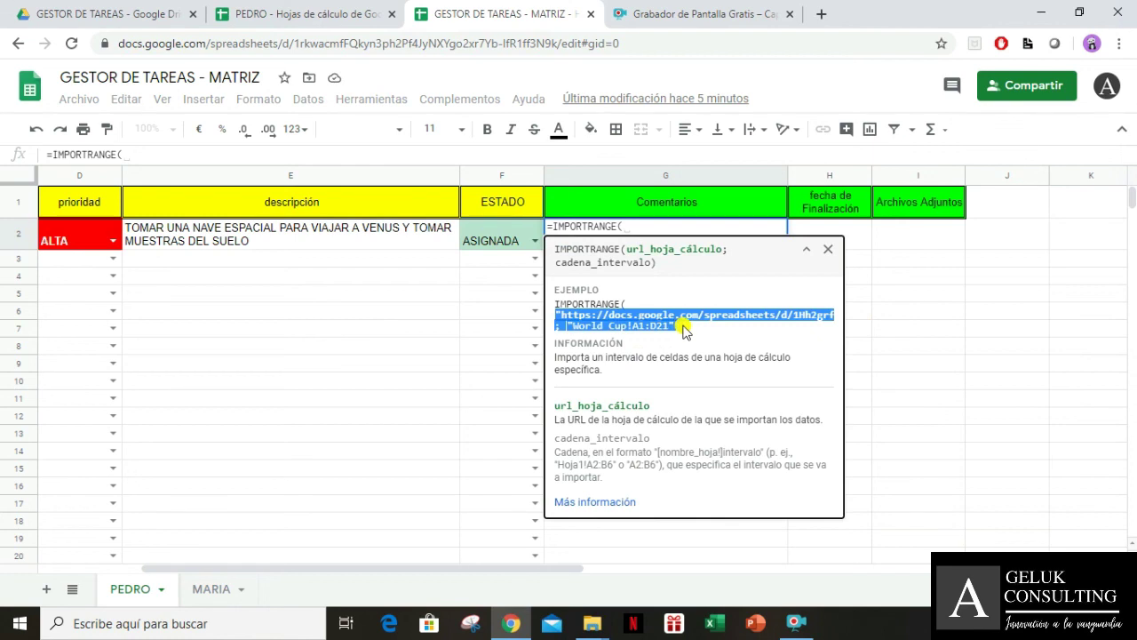
{"action": "left_click", "coordinate": [652, 228]}
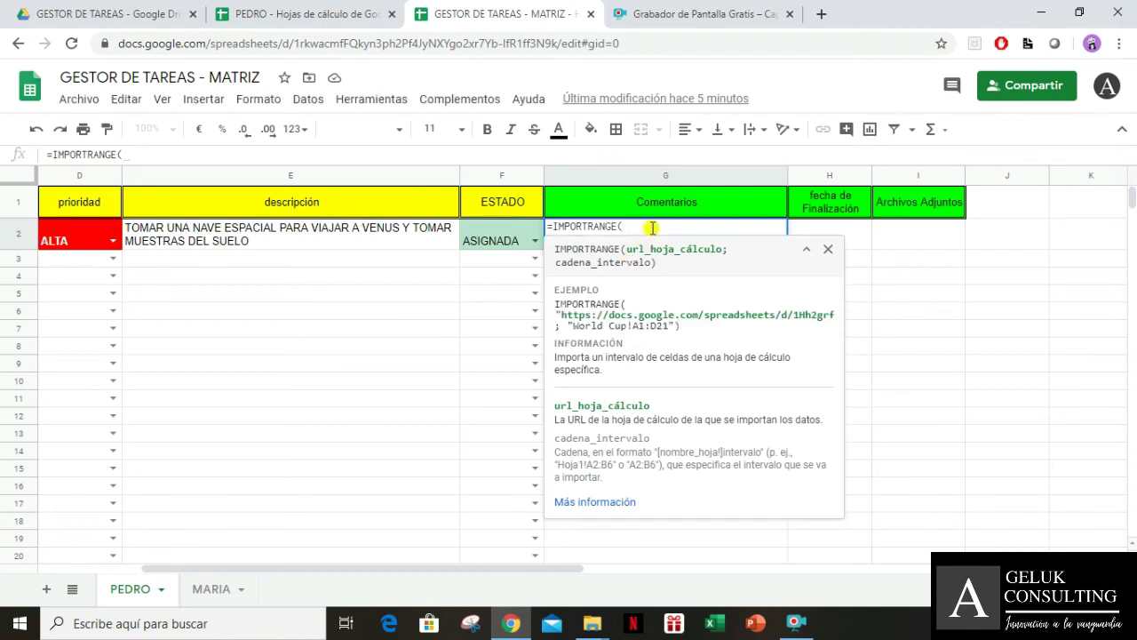
{"action": "type", "text": "\"https://docs.google.com/spreadsheets/d/1Hh2grfB6rp9OQ2yAIu3S5YF_CCFJGwyqPGveABlOZKg/edit\"; \"World Cup!A1:D21\")"}
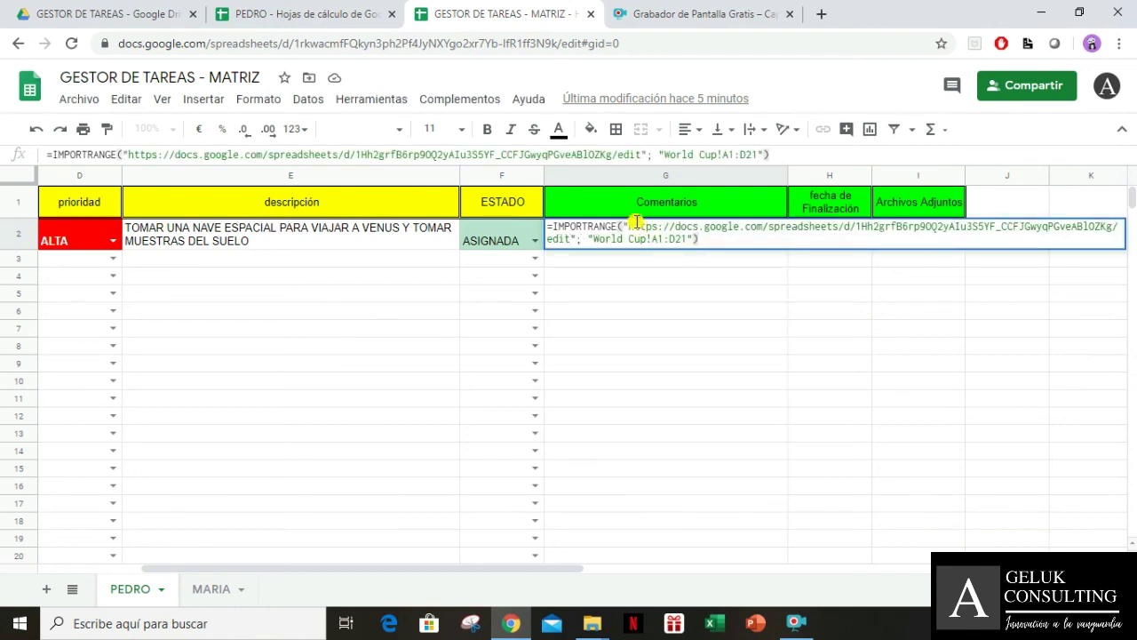
{"action": "left_click", "coordinate": [294, 15]}
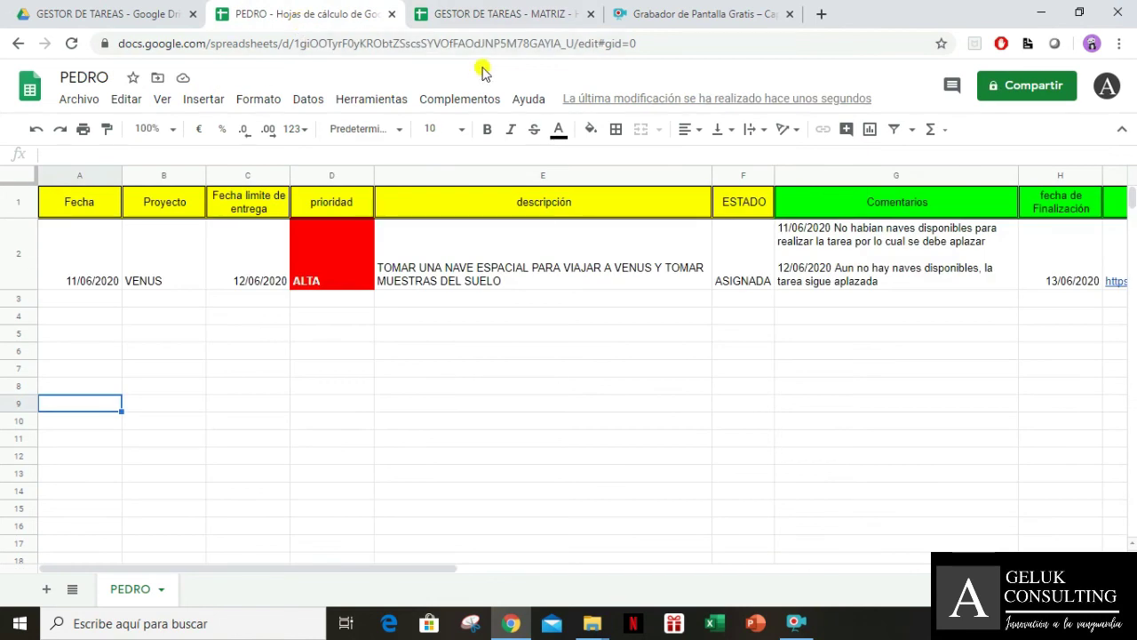
Replace the formula's example URL with PEDRO's spreadsheet URL and the sheet name with PEDRO
{"action": "left_click_drag", "start_coordinate": [599, 46], "coordinate": [122, 43]}
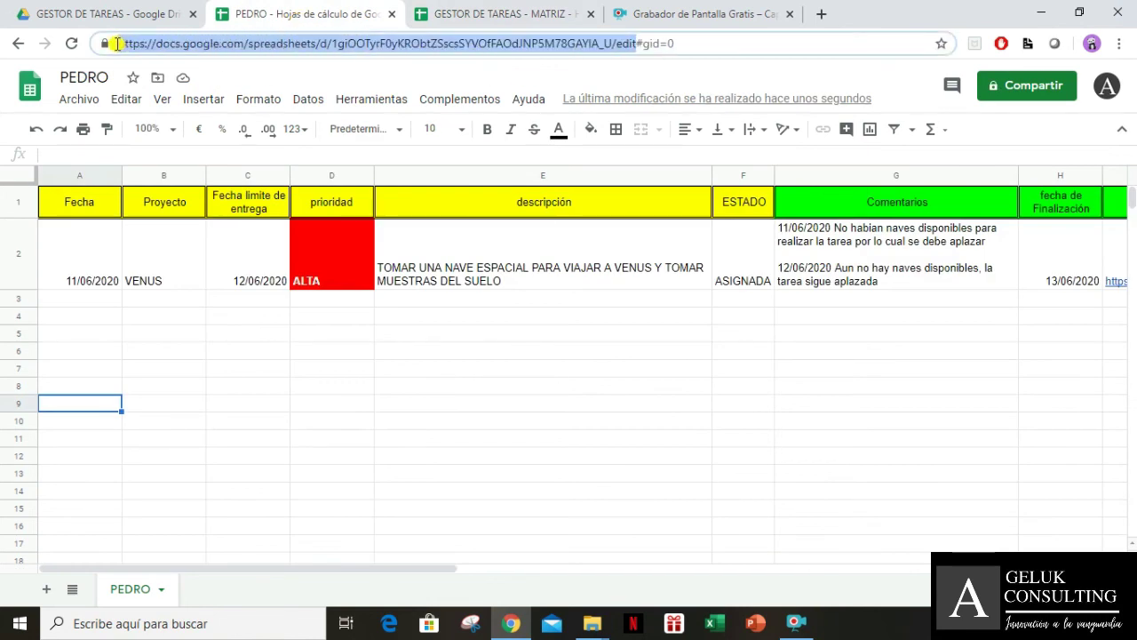
{"action": "left_click", "coordinate": [416, 11]}
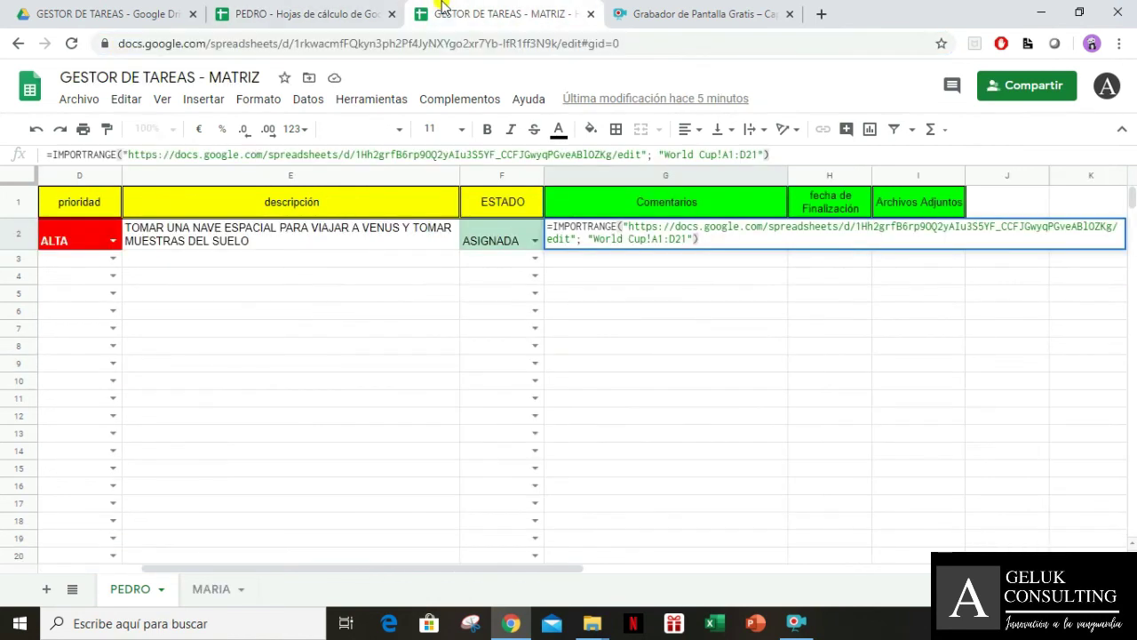
{"action": "left_click_drag", "start_coordinate": [128, 153], "coordinate": [632, 154]}
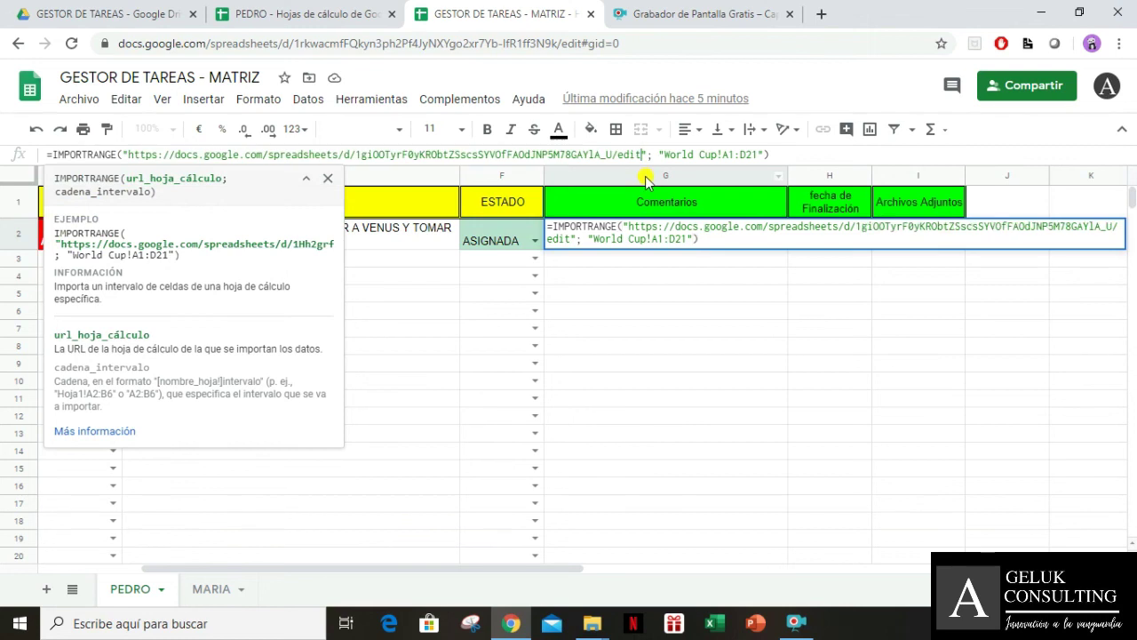
{"action": "left_click", "coordinate": [321, 15]}
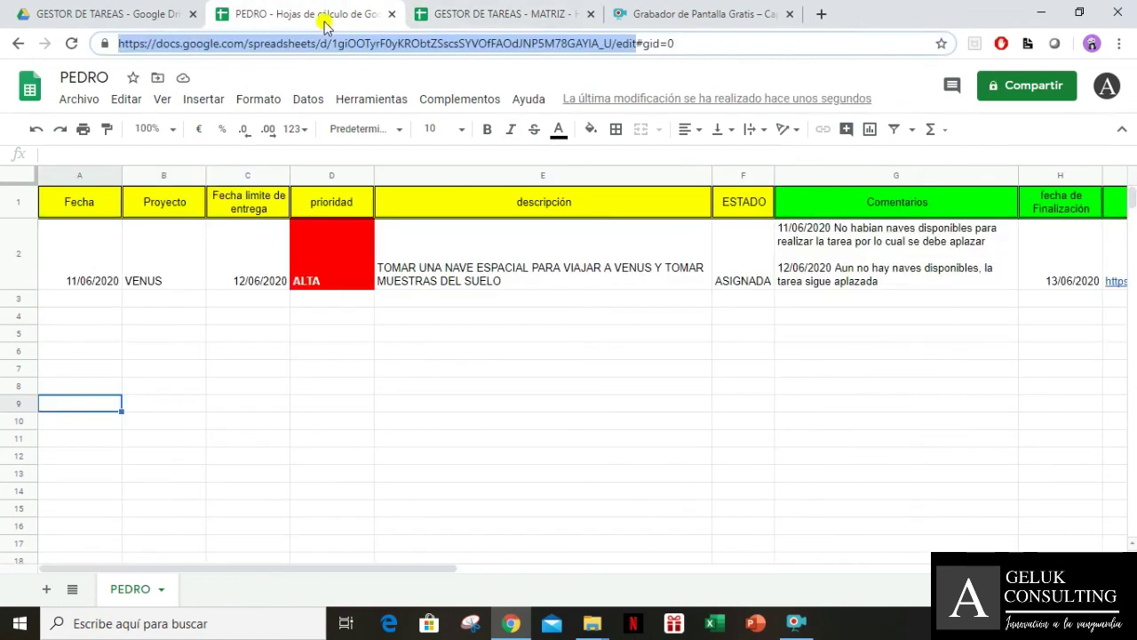
{"action": "double_click", "coordinate": [134, 589]}
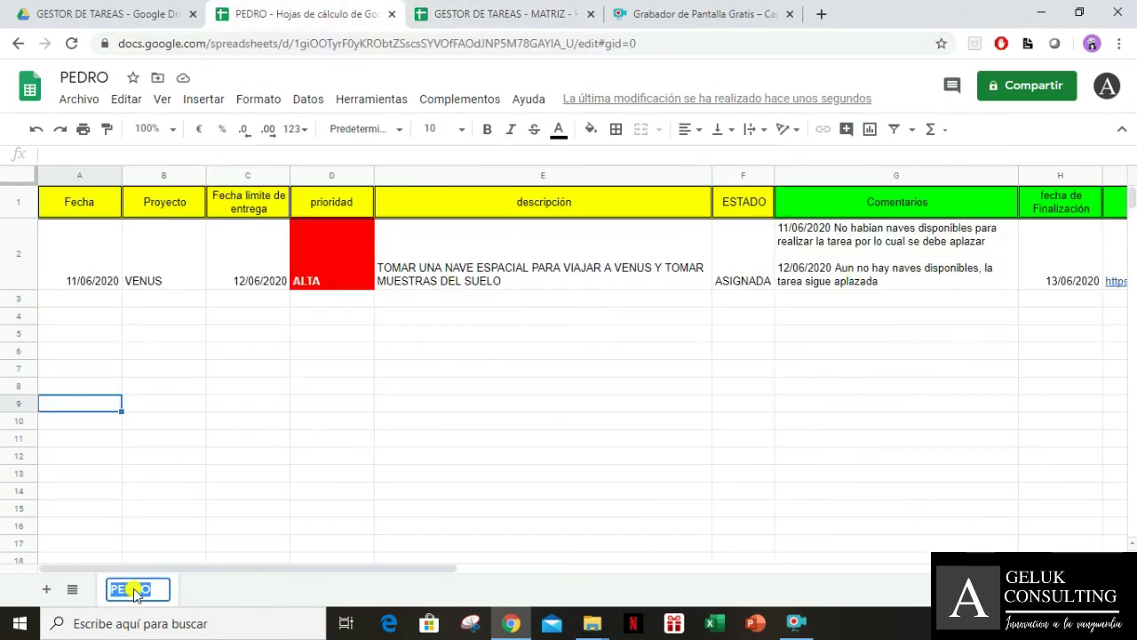
{"action": "left_click", "coordinate": [489, 15]}
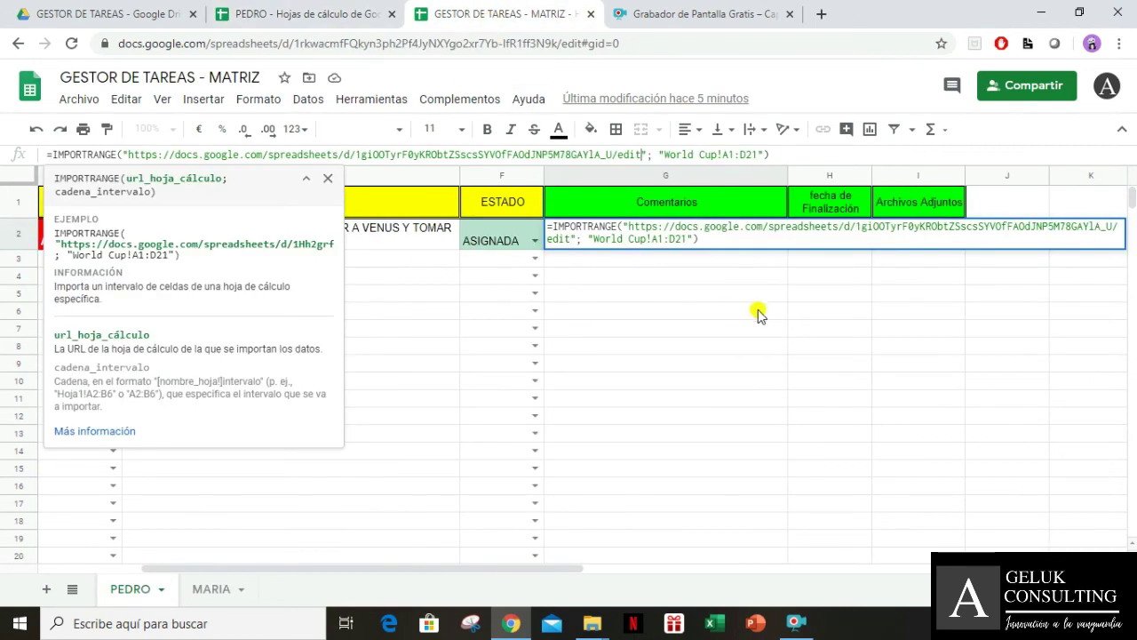
{"action": "left_click_drag", "start_coordinate": [592, 238], "coordinate": [653, 240]}
{"action": "type", "text": "PEDRO"}
Change the import range to PEDRO!g2:i2 and enter the IMPORTRANGE formula
{"action": "left_click", "coordinate": [301, 11]}
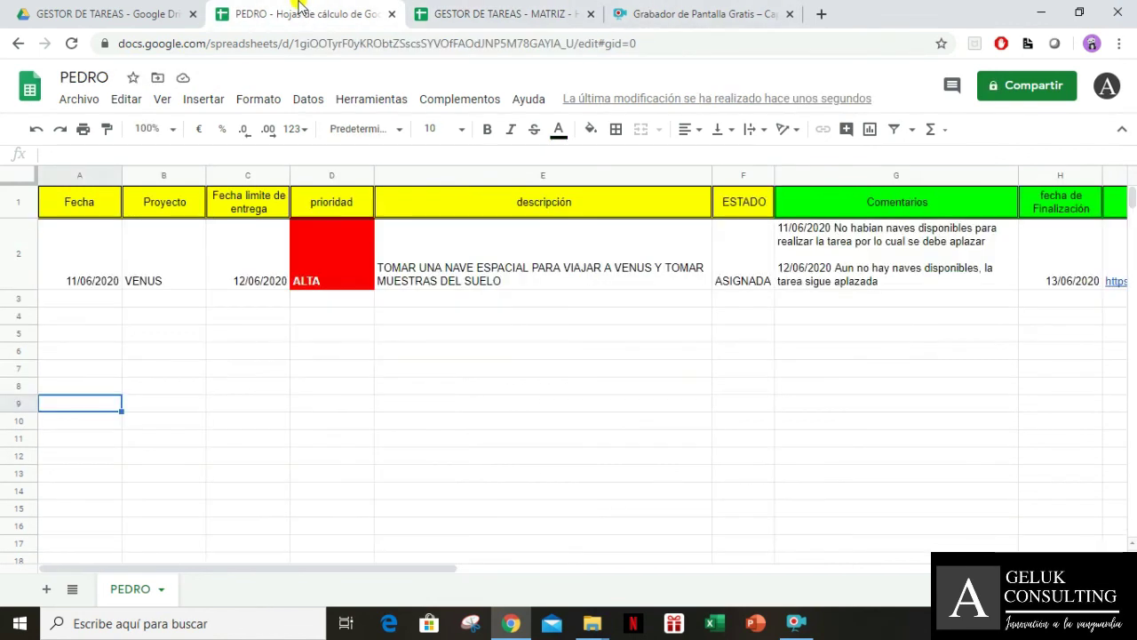
{"action": "left_click", "coordinate": [853, 264]}
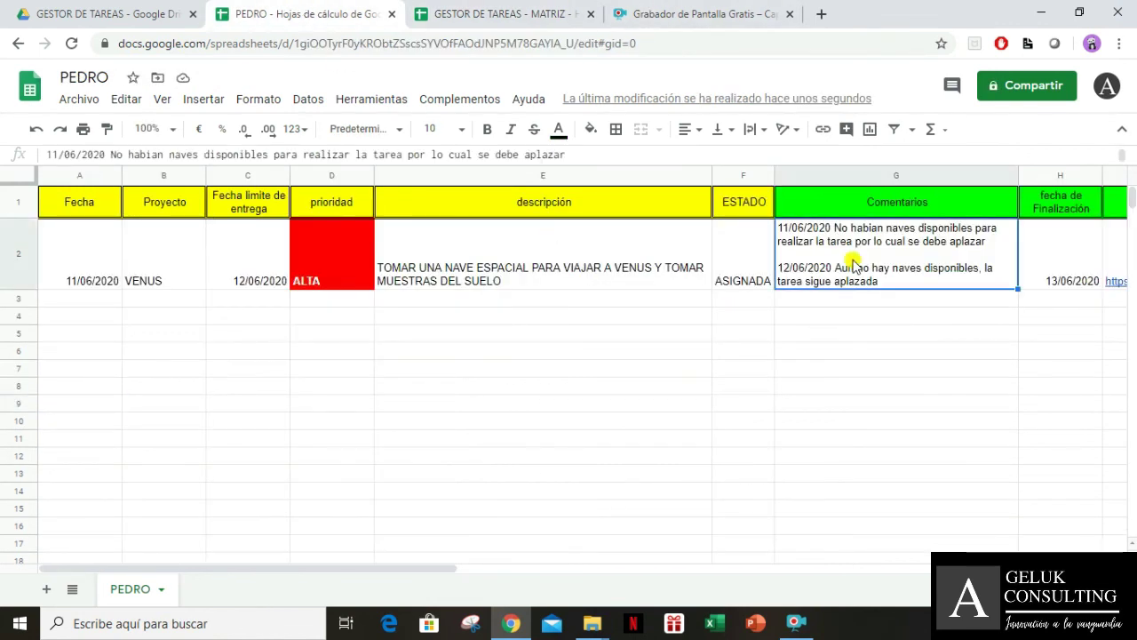
{"action": "key", "text": "Right"}
{"action": "key", "text": "Right"}
{"action": "key", "text": "Right"}
{"action": "key", "text": "Left"}
{"action": "key", "text": "Left"}
{"action": "key", "text": "Left"}
{"action": "key", "text": "Right"}
{"action": "key", "text": "Right"}
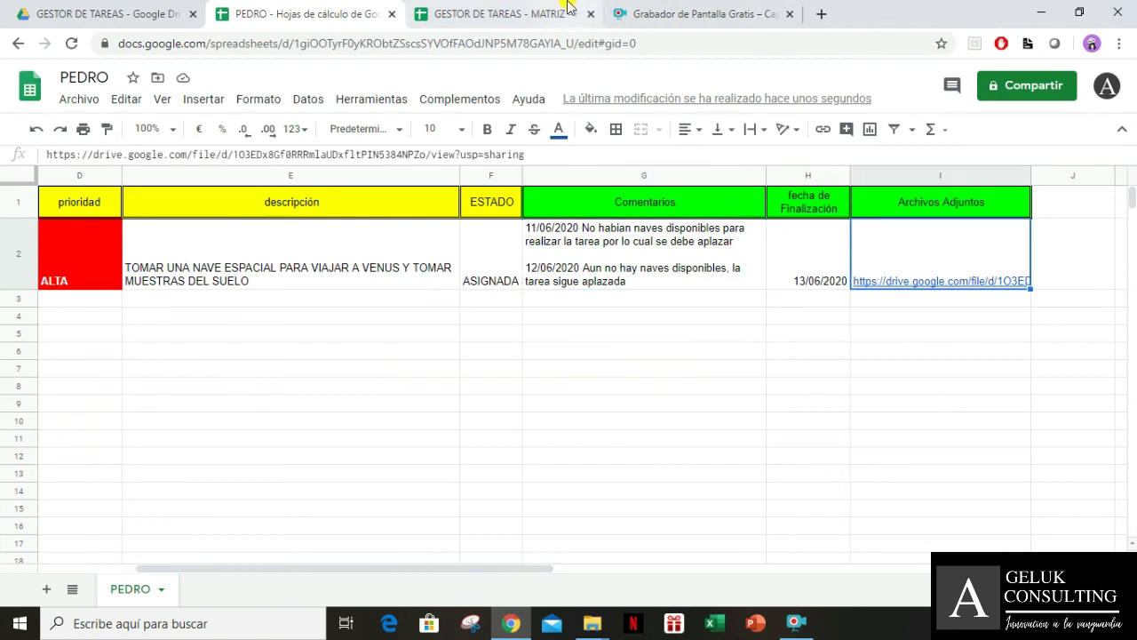
{"action": "left_click", "coordinate": [579, 11]}
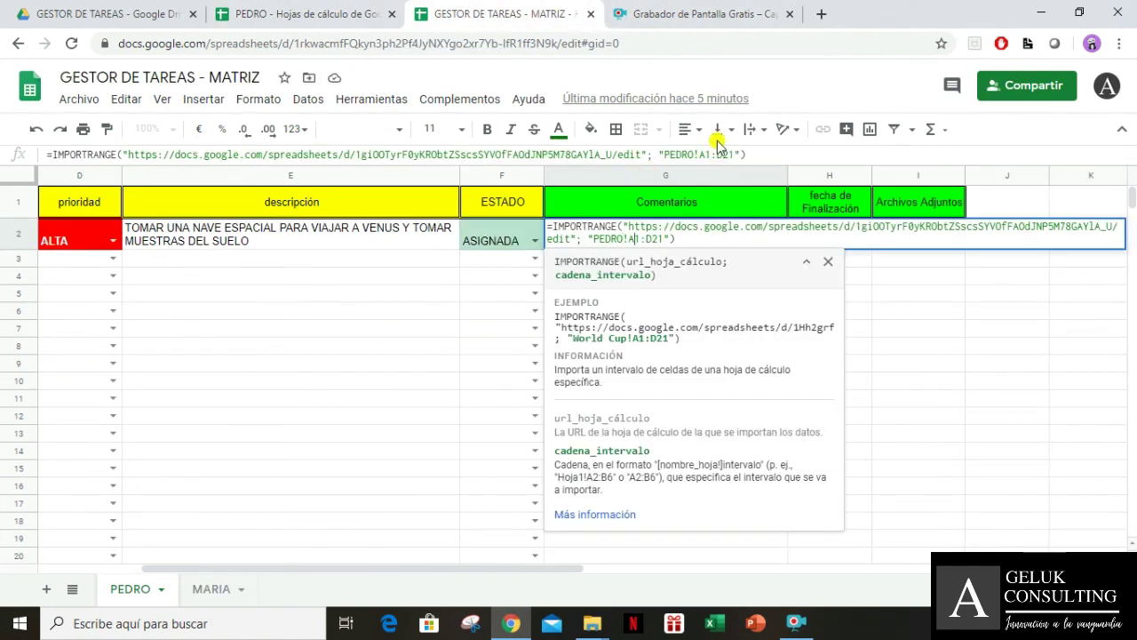
{"action": "key", "text": "BackSpace"}
{"action": "type", "text": "g"}
{"action": "key", "text": "BackSpace"}
{"action": "type", "text": "2"}
{"action": "key", "text": "BackSpace"}
{"action": "type", "text": "i"}
{"action": "key", "text": "Right"}
{"action": "key", "text": "Right"}
{"action": "key", "text": "BackSpace"}
{"action": "key", "text": "Return"}
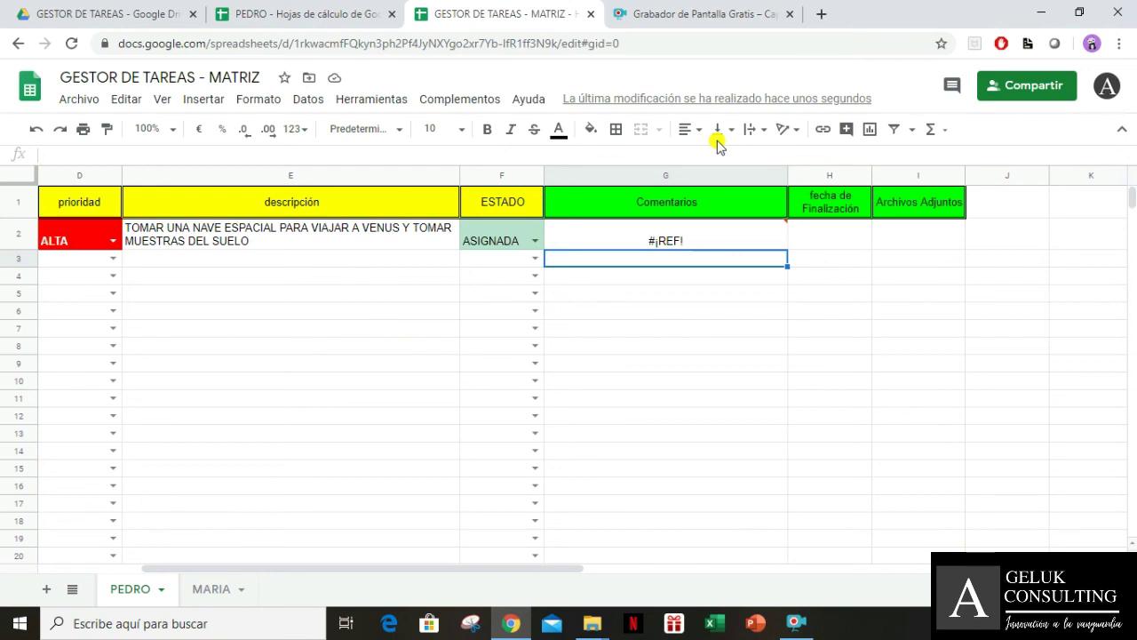
Allow MATRIZ access to the PEDRO spreadsheet so G2's import resolves
{"action": "left_click", "coordinate": [680, 229]}
{"action": "left_click", "coordinate": [827, 256]}
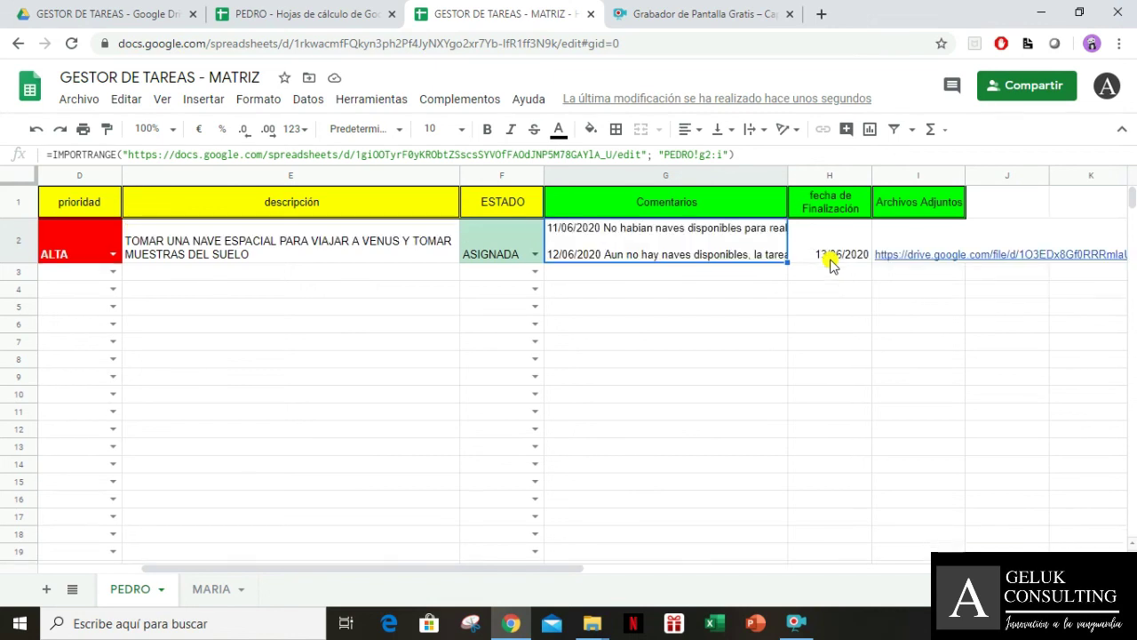
{"action": "scroll", "coordinate": [831, 263], "scroll_direction": "down", "scroll_amount": 1}
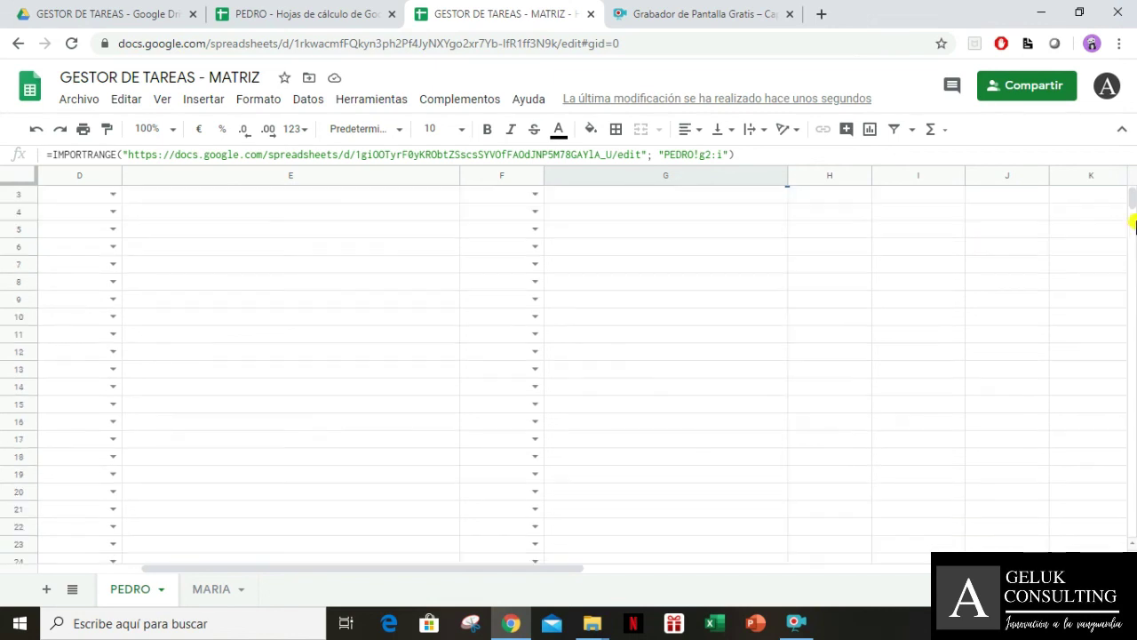
{"action": "left_click", "coordinate": [649, 317]}
{"action": "key", "text": "ctrl+Up"}
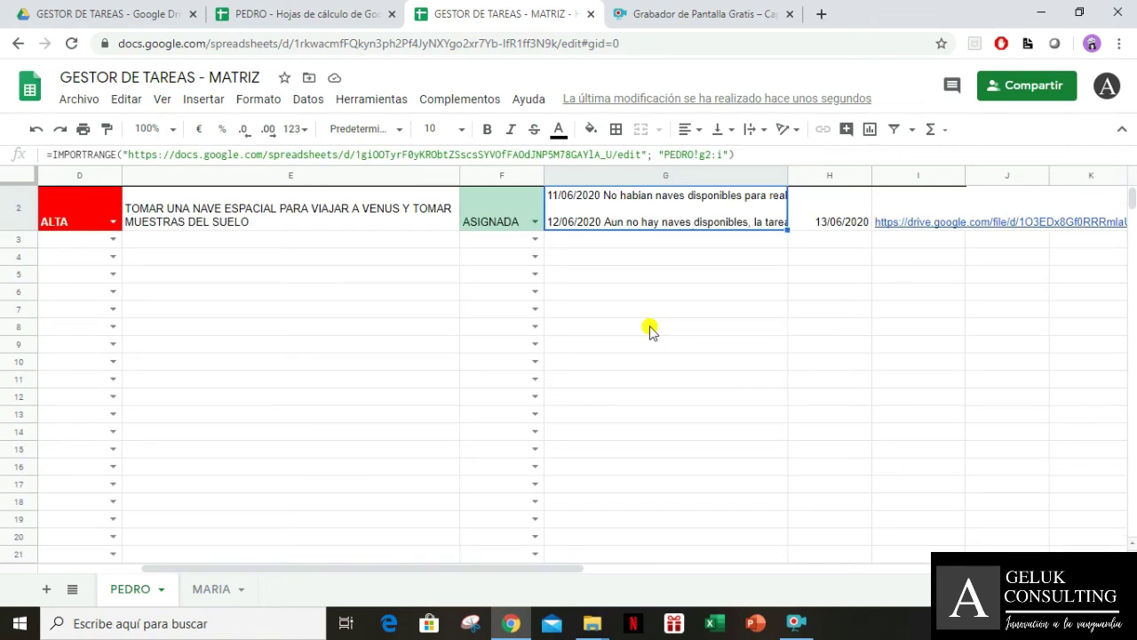
{"action": "scroll", "coordinate": [876, 330], "scroll_direction": "up", "scroll_amount": 1}
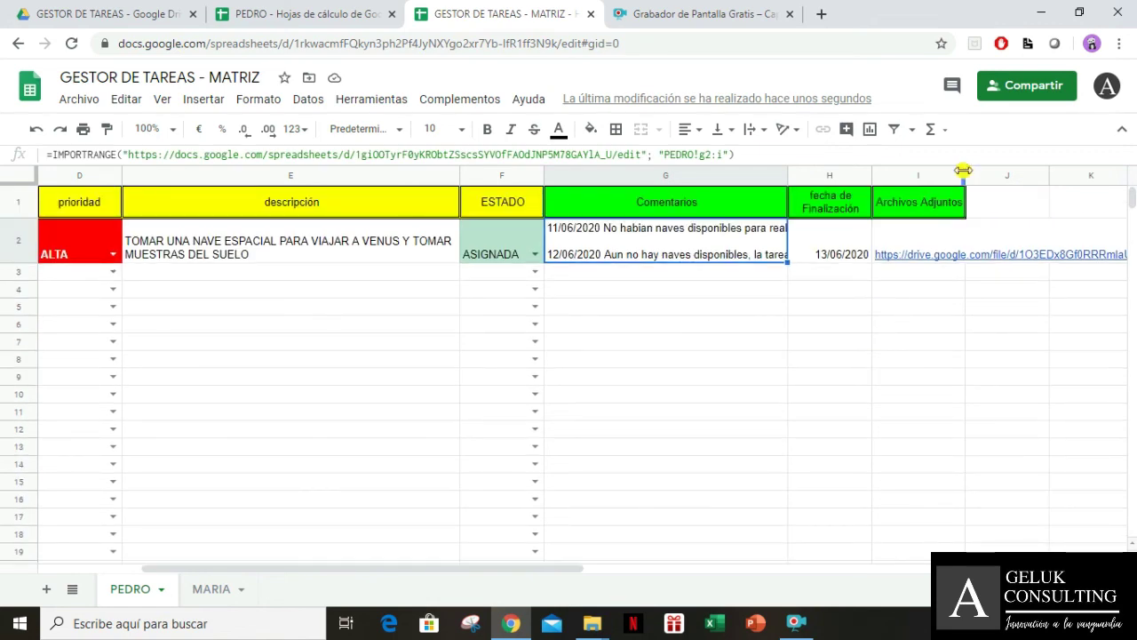
Widen column I and wrap the imported link in I2 and comments in G2
{"action": "left_click_drag", "start_coordinate": [964, 173], "coordinate": [1055, 173]}
{"action": "left_click", "coordinate": [944, 245]}
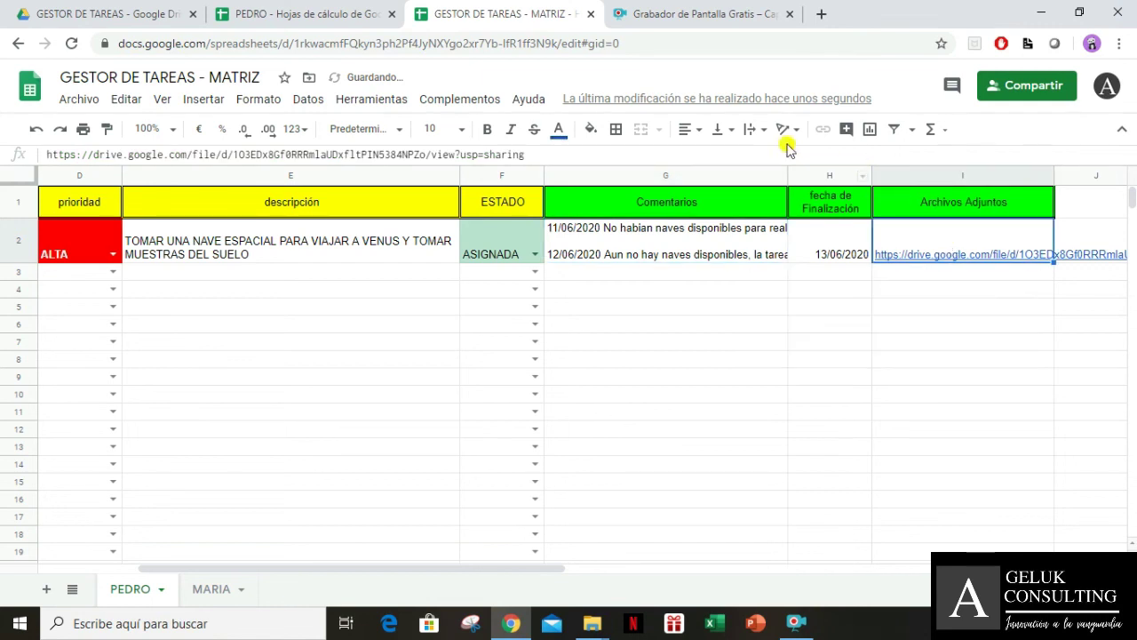
{"action": "left_click", "coordinate": [757, 130]}
{"action": "left_click", "coordinate": [775, 160]}
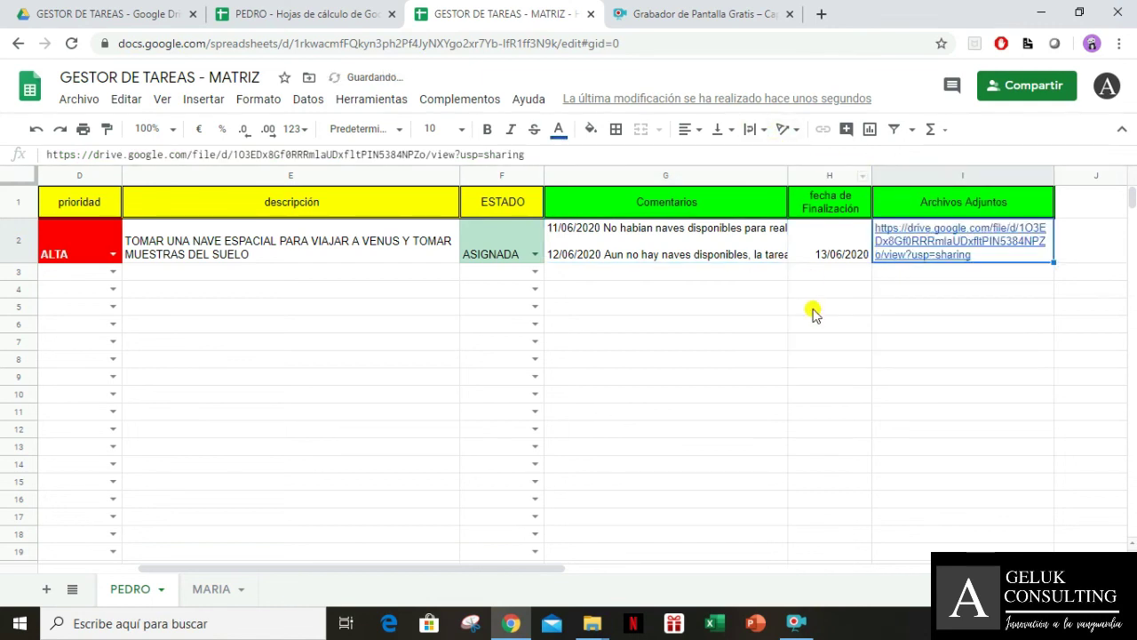
{"action": "left_click", "coordinate": [819, 354]}
{"action": "key", "text": "Up"}
{"action": "key", "text": "Up"}
{"action": "key", "text": "Up"}
{"action": "key", "text": "Up"}
{"action": "key", "text": "Up"}
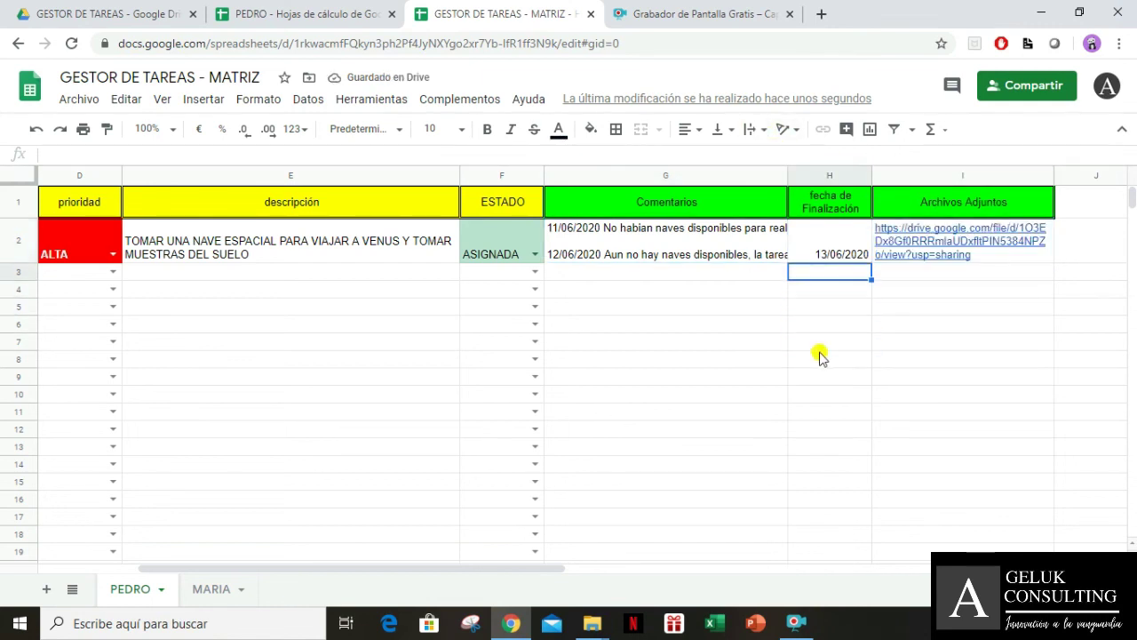
{"action": "key", "text": "Left"}
{"action": "key", "text": "Left"}
{"action": "key", "text": "Left"}
{"action": "key", "text": "Left"}
{"action": "key", "text": "Left"}
{"action": "key", "text": "Left"}
{"action": "key", "text": "Left"}
{"action": "key", "text": "Right"}
{"action": "key", "text": "Right"}
{"action": "key", "text": "Right"}
{"action": "key", "text": "Right"}
{"action": "key", "text": "Right"}
{"action": "key", "text": "Right"}
{"action": "key", "text": "Right"}
{"action": "key", "text": "Right"}
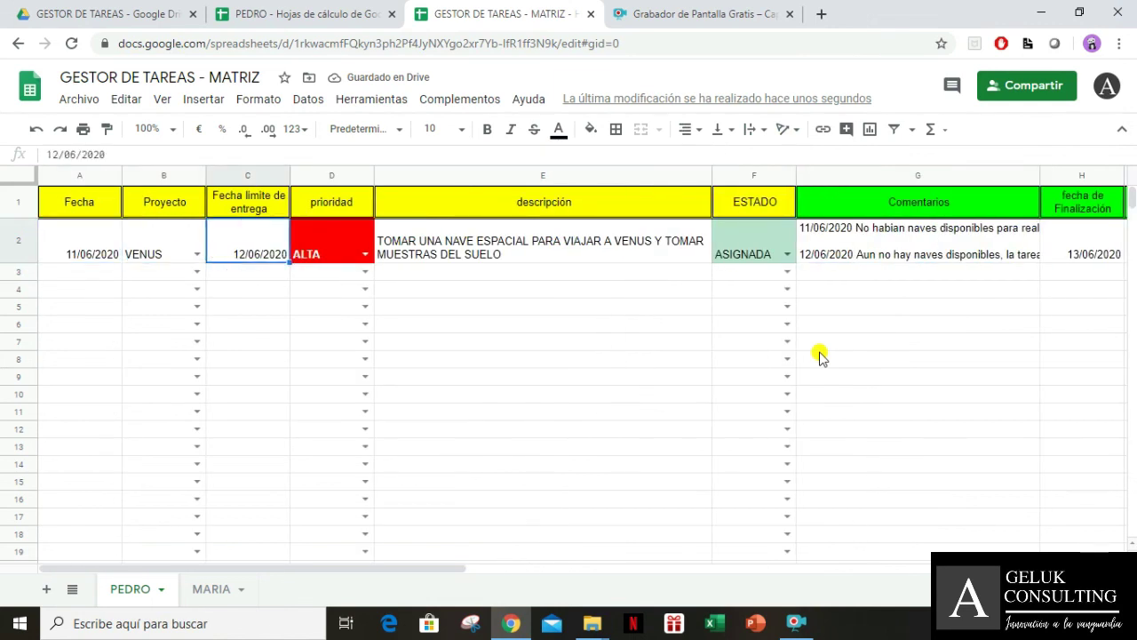
{"action": "key", "text": "Left"}
{"action": "key", "text": "Left"}
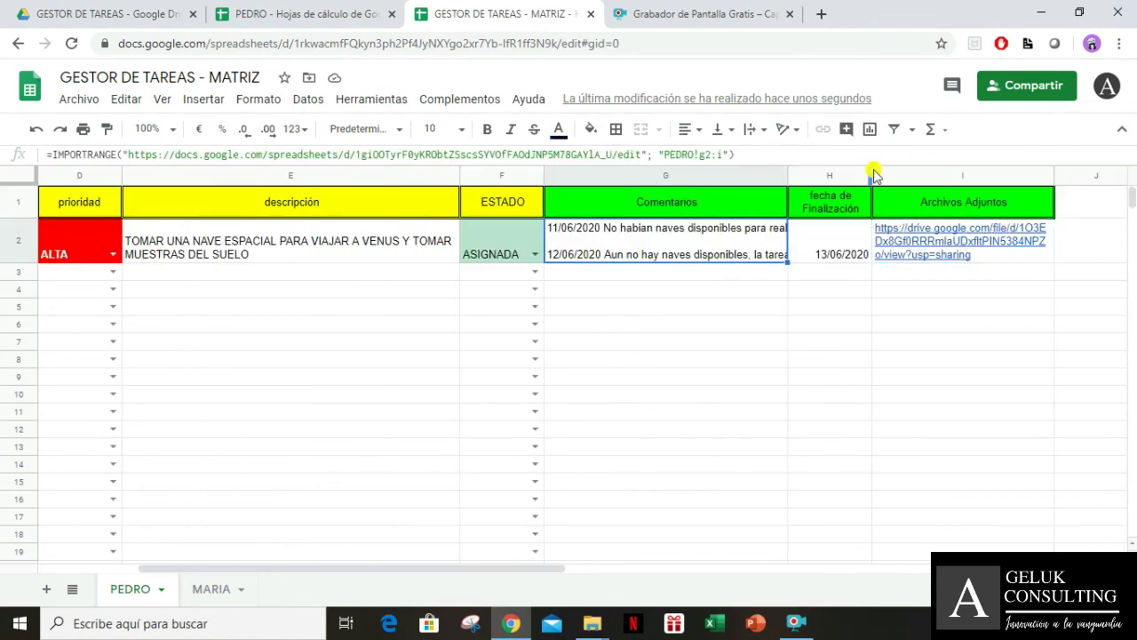
{"action": "left_click", "coordinate": [756, 130]}
{"action": "left_click", "coordinate": [776, 161]}
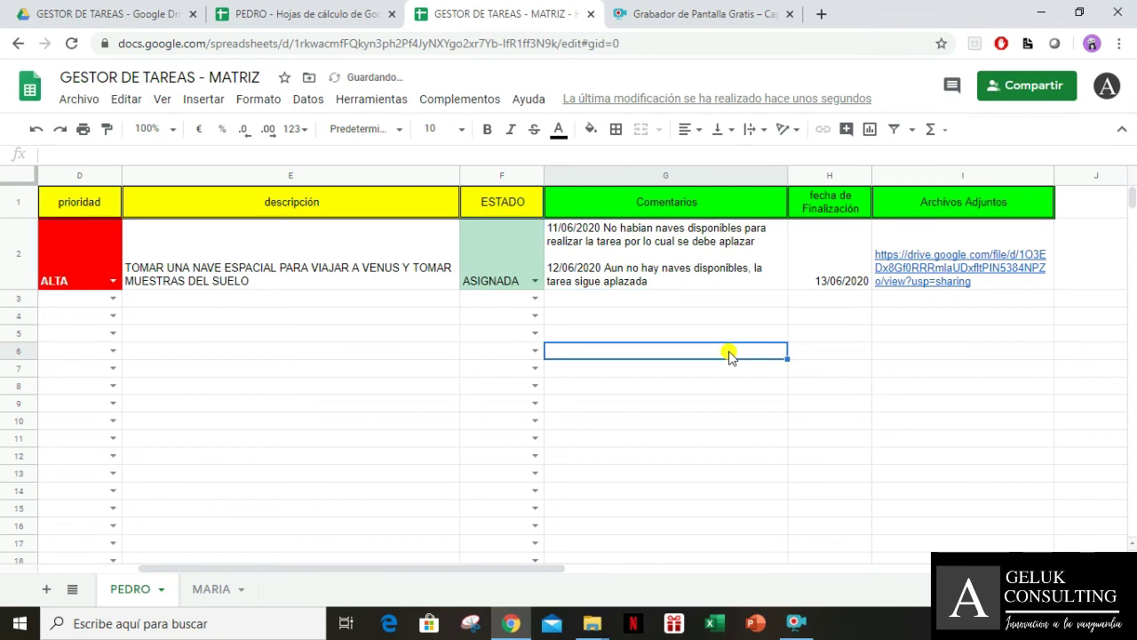
{"action": "key", "text": "Home"}
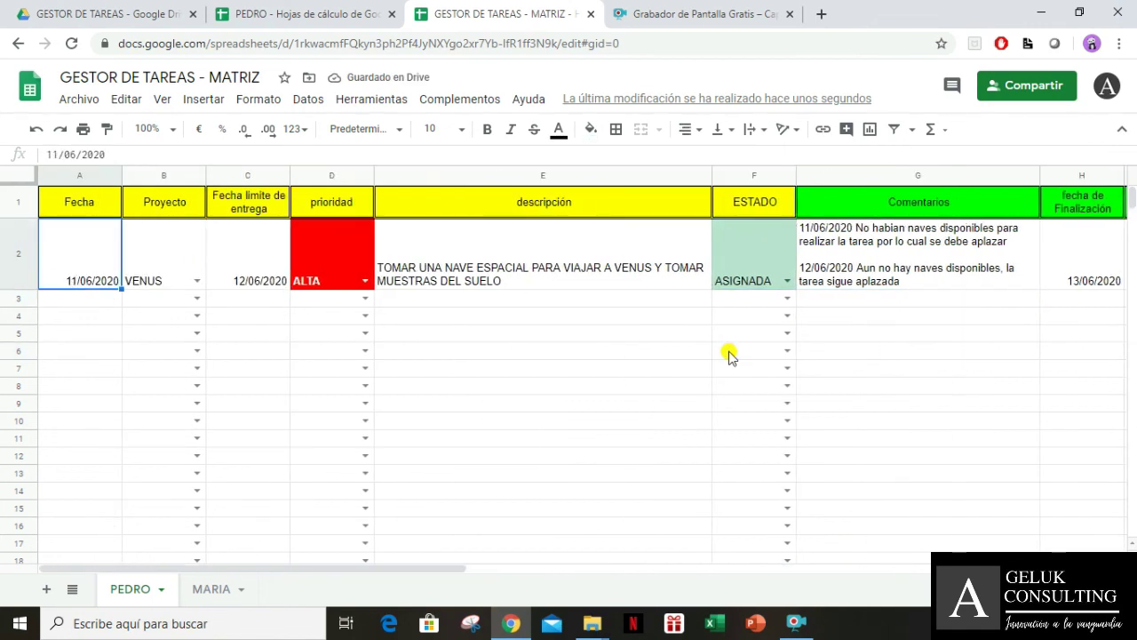
Set the VENUS task's status in MATRIZ F2 to FINALIZADA, keeping priority ALTA
{"action": "left_click", "coordinate": [365, 282]}
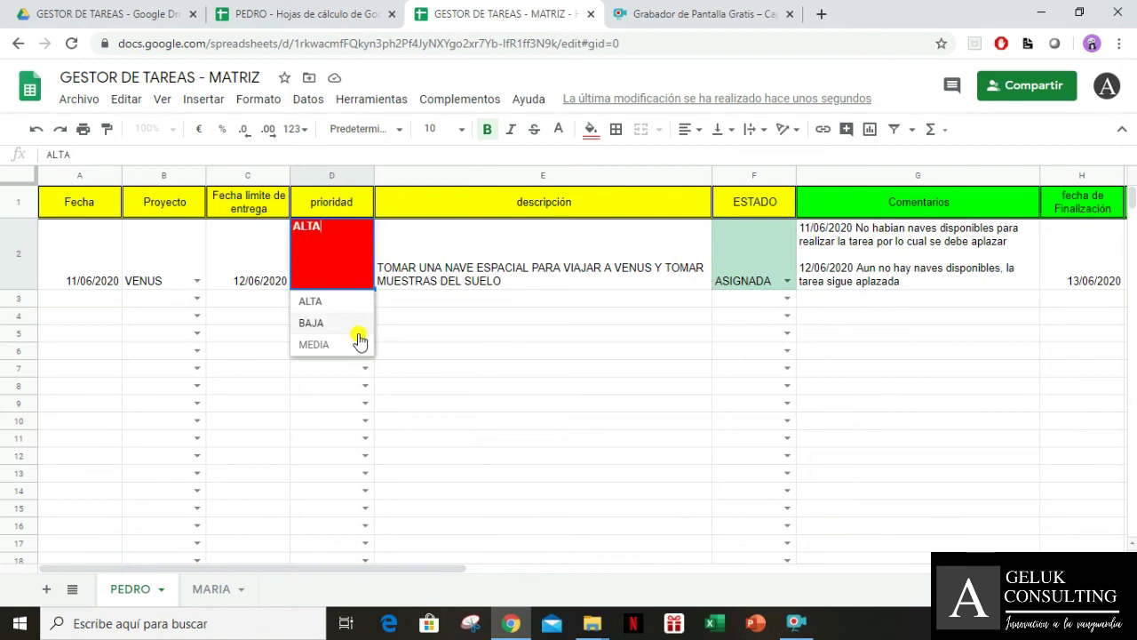
{"action": "left_click", "coordinate": [474, 327]}
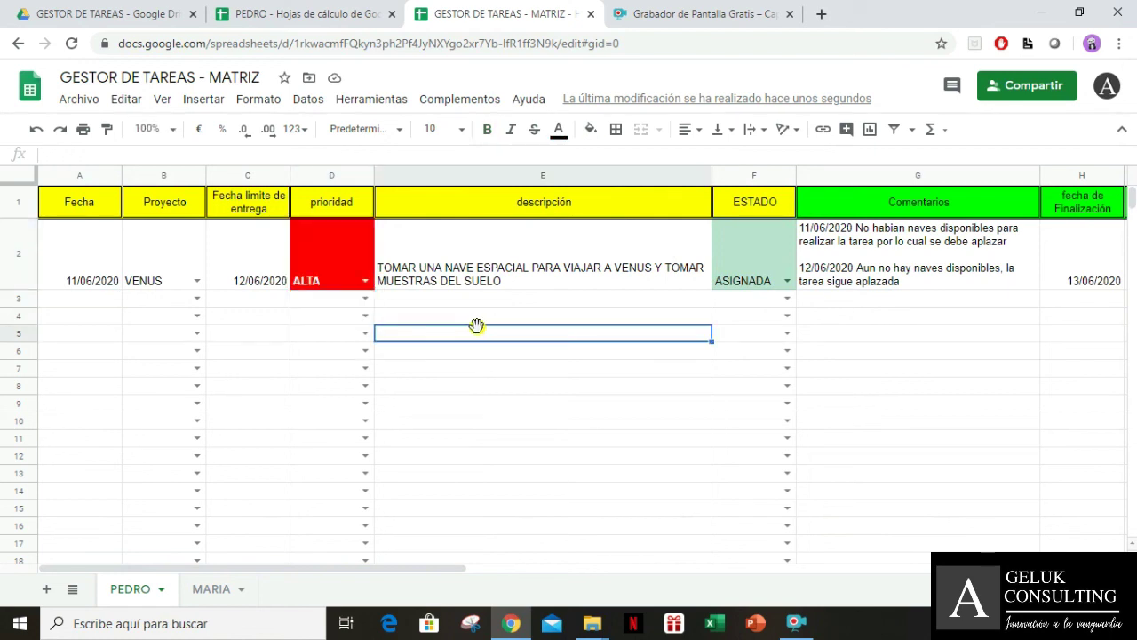
{"action": "left_click", "coordinate": [787, 281]}
{"action": "left_click", "coordinate": [771, 330]}
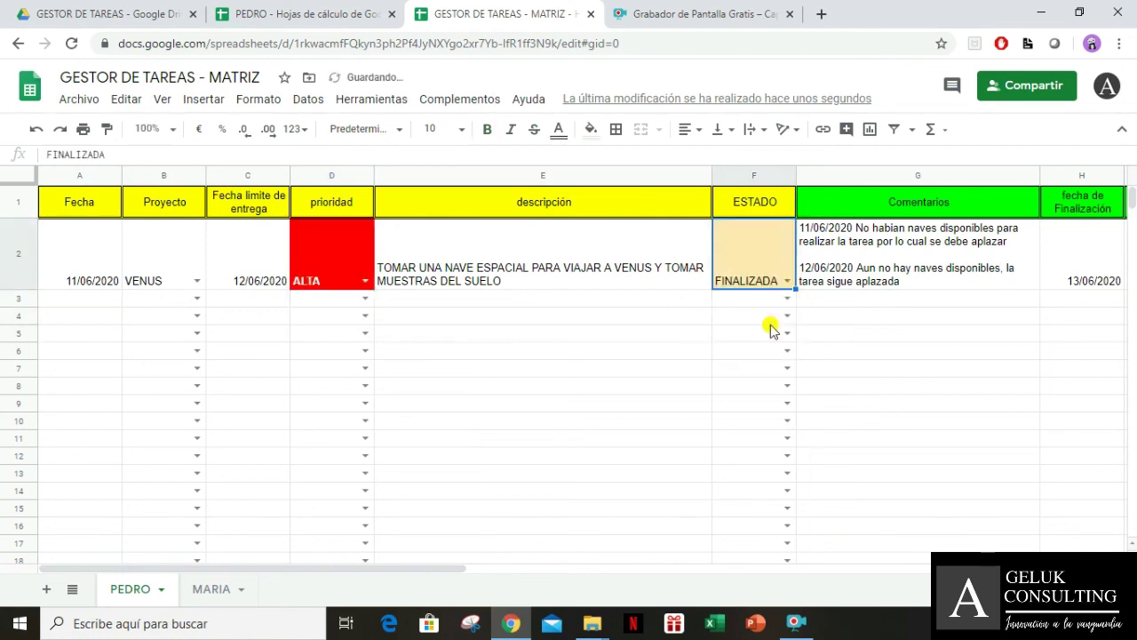
Confirm FINALIZADA appears in PEDRO's ESTADO column, narrowing that column slightly
{"action": "left_click", "coordinate": [311, 13]}
{"action": "left_click", "coordinate": [511, 266]}
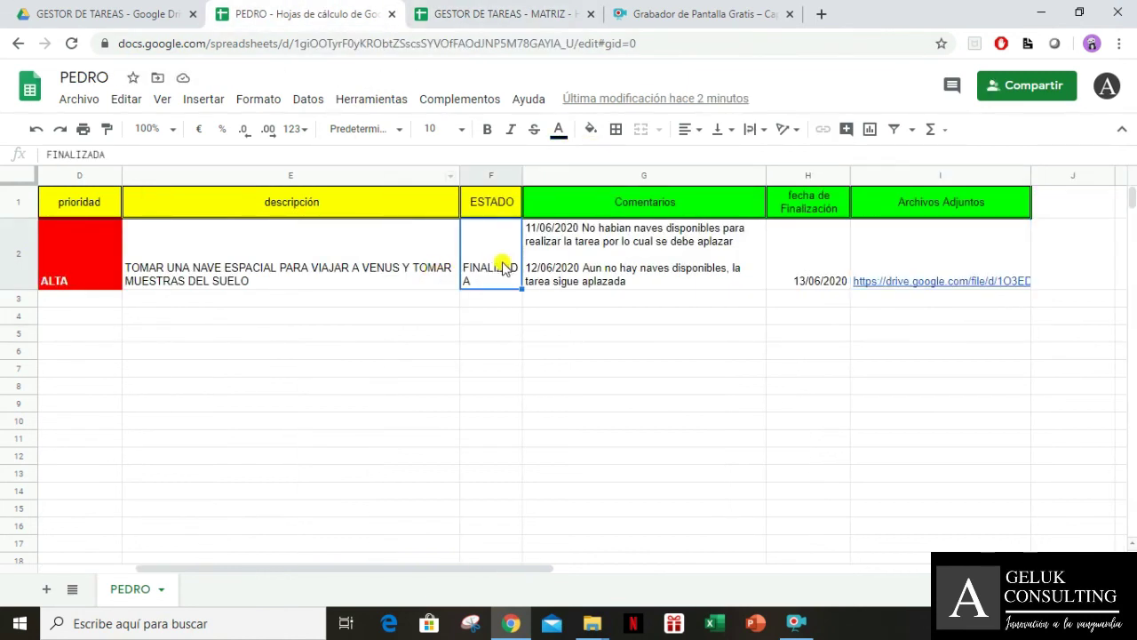
{"action": "left_click_drag", "start_coordinate": [522, 175], "coordinate": [543, 180]}
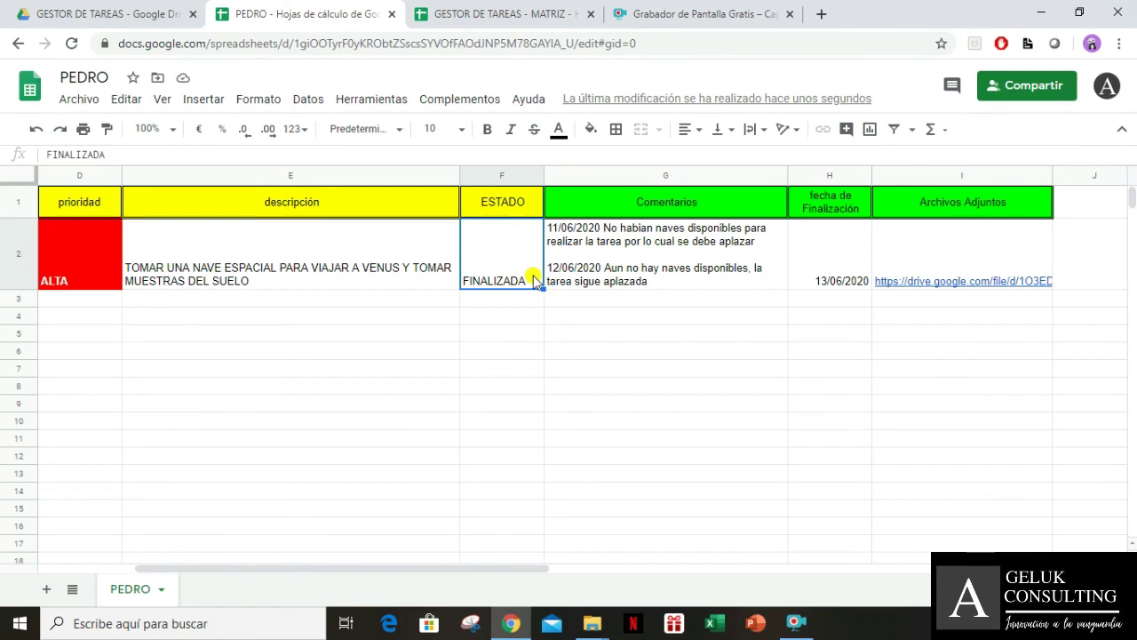
{"action": "key", "text": "Right"}
{"action": "key", "text": "Right"}
{"action": "key", "text": "Left"}
{"action": "key", "text": "Left"}
{"action": "key", "text": "Left"}
{"action": "key", "text": "Left"}
{"action": "key", "text": "Left"}
{"action": "key", "text": "Left"}
{"action": "key", "text": "Left"}
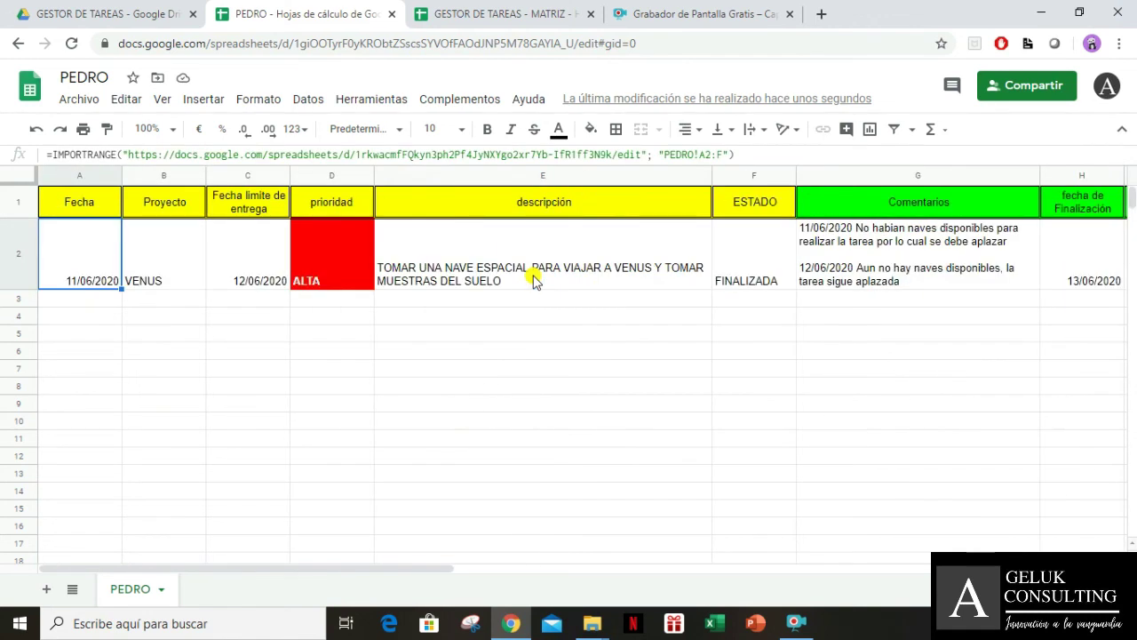
{"action": "left_click", "coordinate": [487, 13]}
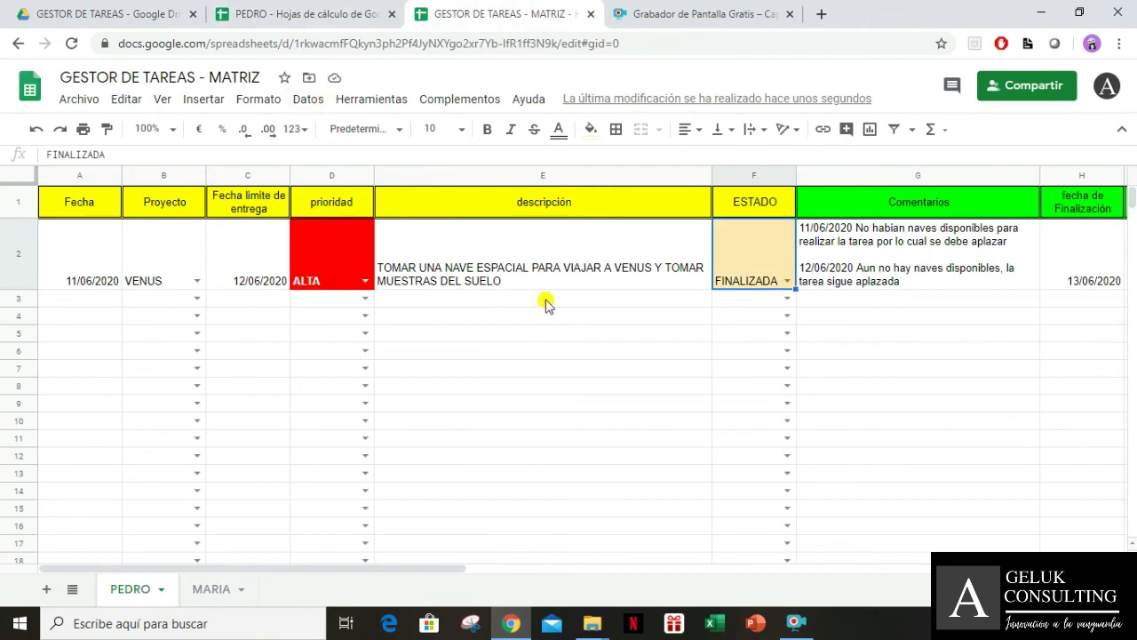
Switch past PEDRO to the MARIA spreadsheet and its single task row
{"action": "left_click", "coordinate": [333, 16]}
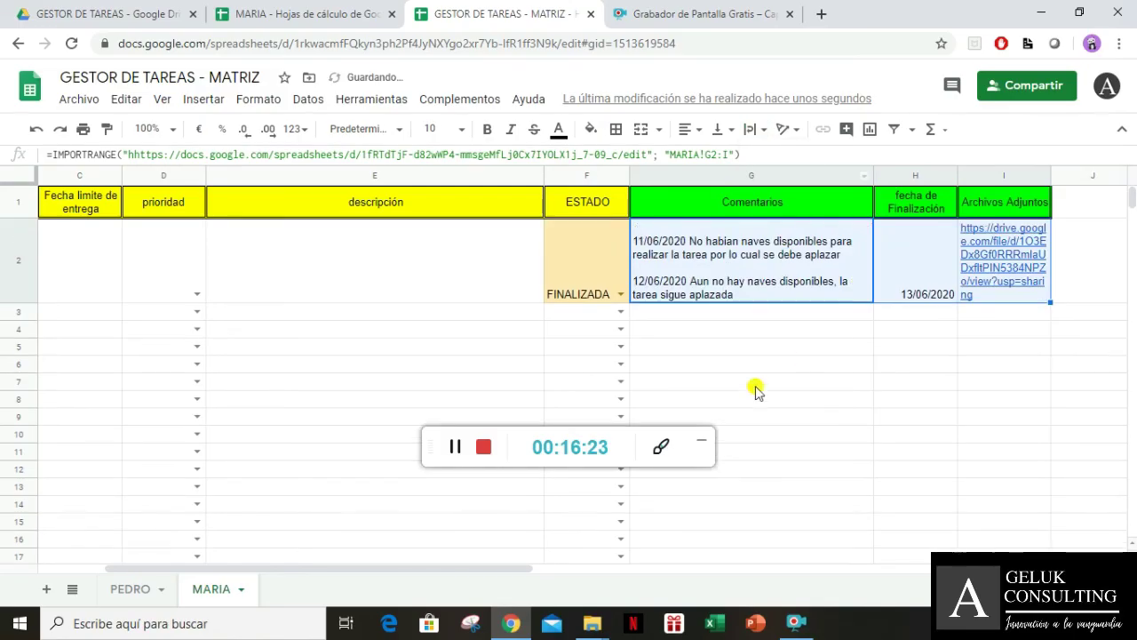
{"action": "left_click", "coordinate": [302, 14]}
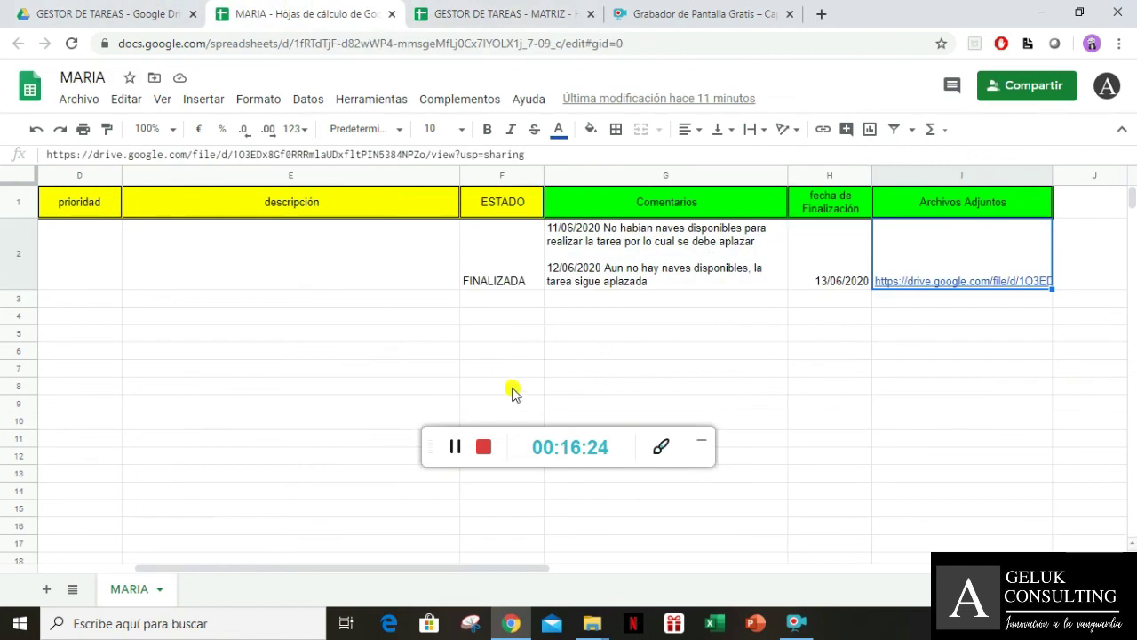
Replace MARIA's G2 comment with 'LA ACTIVIDADS FINALIZO SIN NINGUN INCONVENIENTE'
{"action": "left_click", "coordinate": [613, 223]}
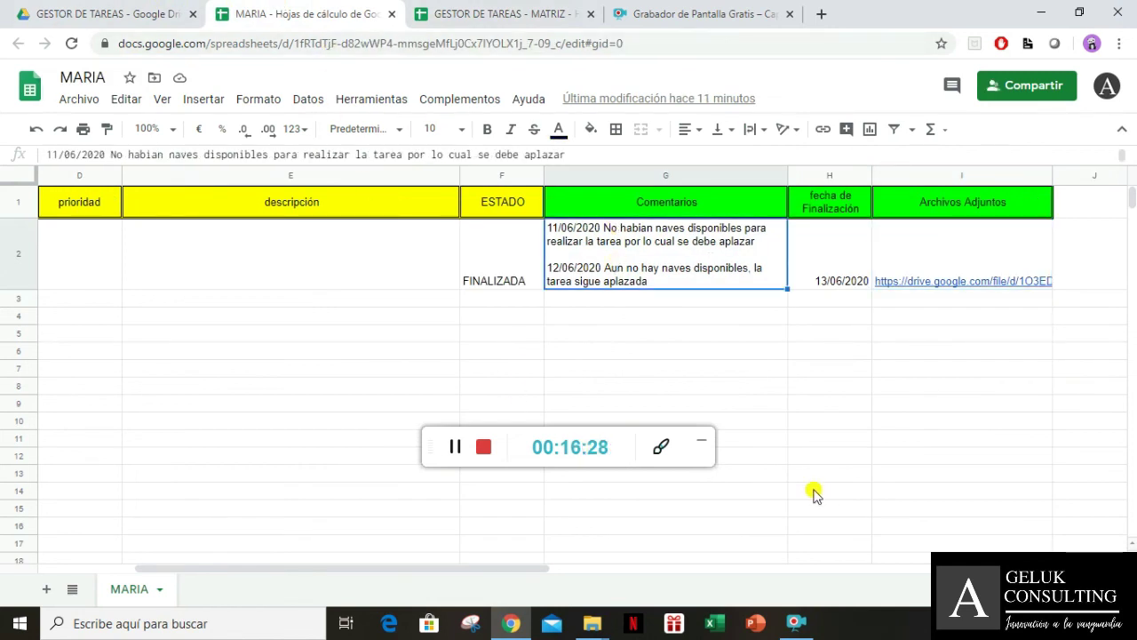
{"action": "key", "text": "Delete"}
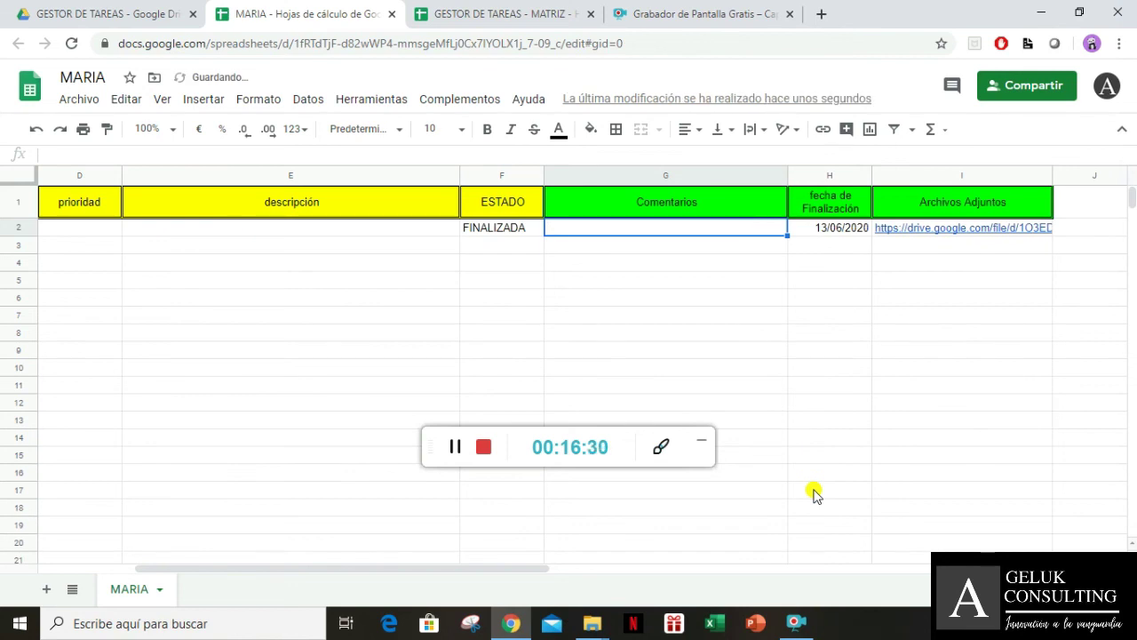
{"action": "type", "text": "LA ACTIV"}
{"action": "type", "text": "IDad"}
{"action": "key", "text": "BackSpace"}
{"action": "key", "text": "BackSpace"}
{"action": "key", "text": "BackSpace"}
{"action": "type", "text": "AS"}
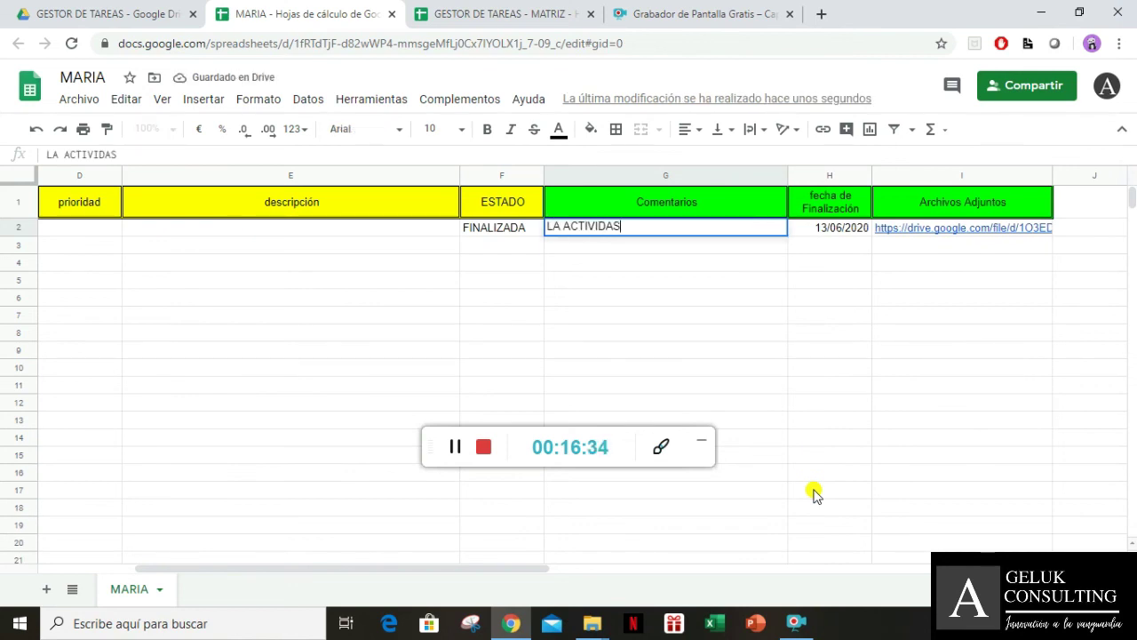
{"action": "type", "text": " FINALI"}
{"action": "key", "text": "BackSpace"}
{"action": "type", "text": "IZO SIN NINGUN INCONVENIENTE"}
{"action": "key", "text": "Tab"}
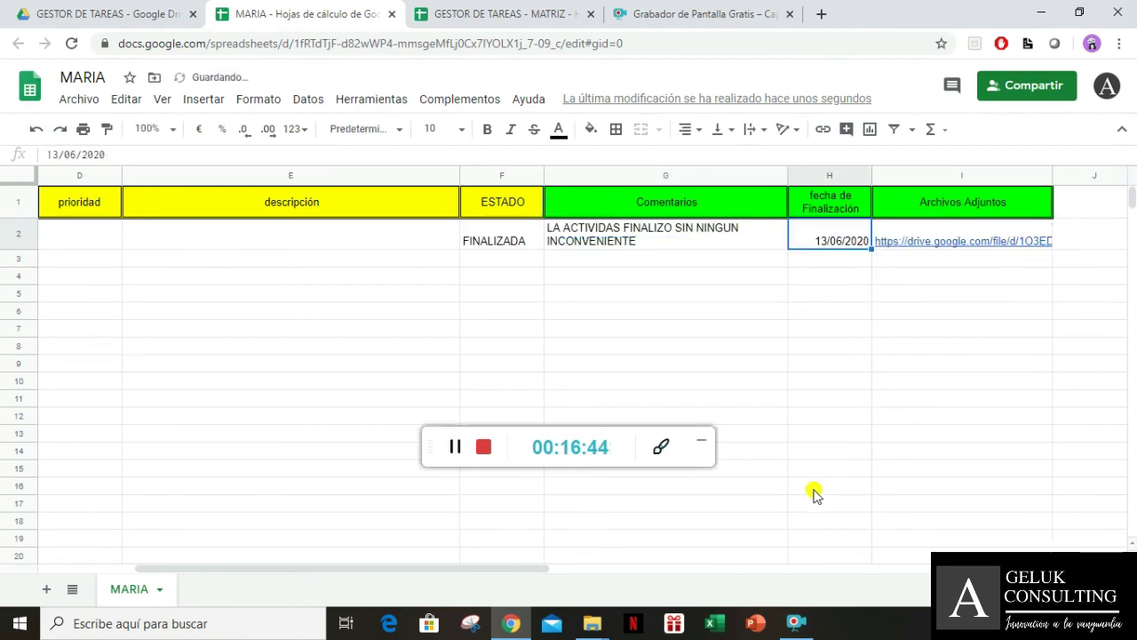
{"action": "left_click", "coordinate": [506, 13]}
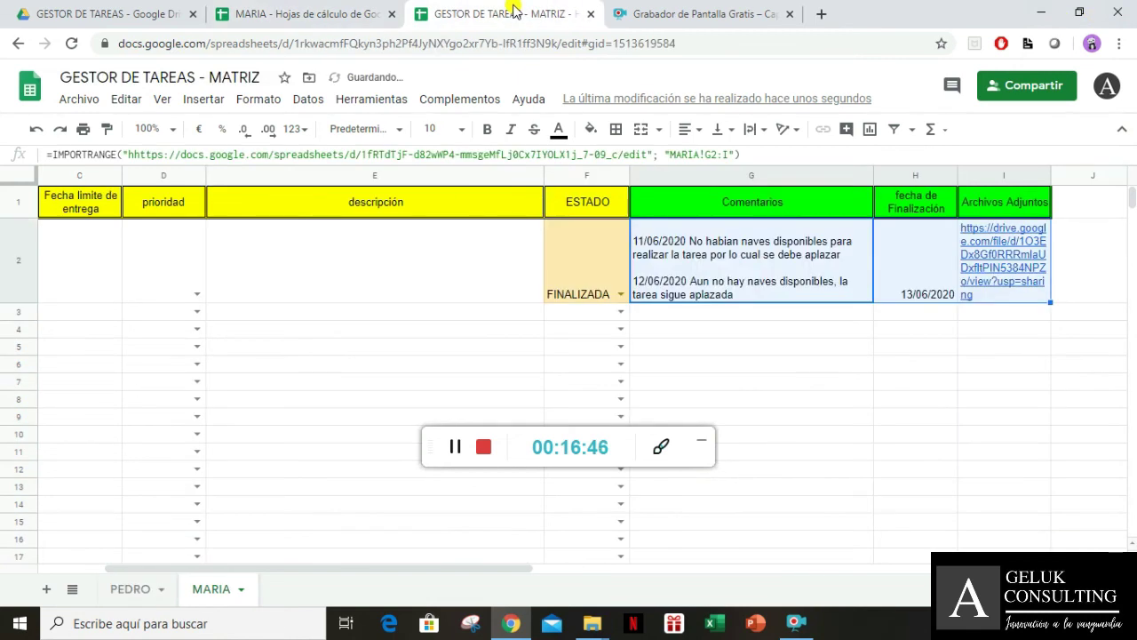
Refresh MATRIZ's MARIA sheet to verify G2 shows MARIA's new comment
{"action": "left_click", "coordinate": [695, 330]}
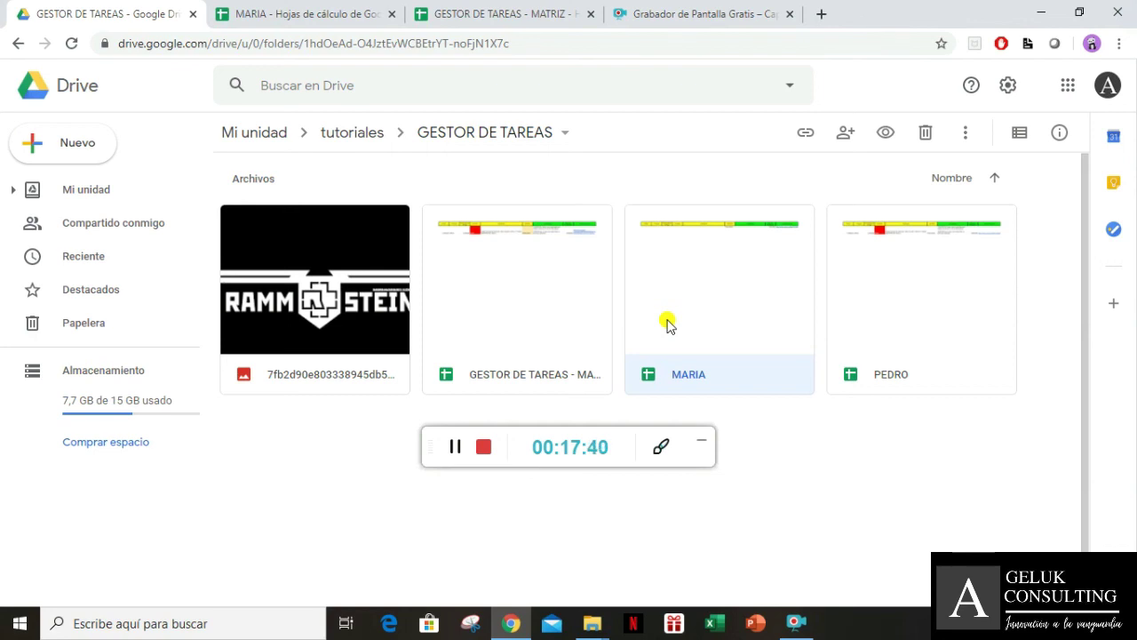
{"action": "left_click", "coordinate": [325, 12]}
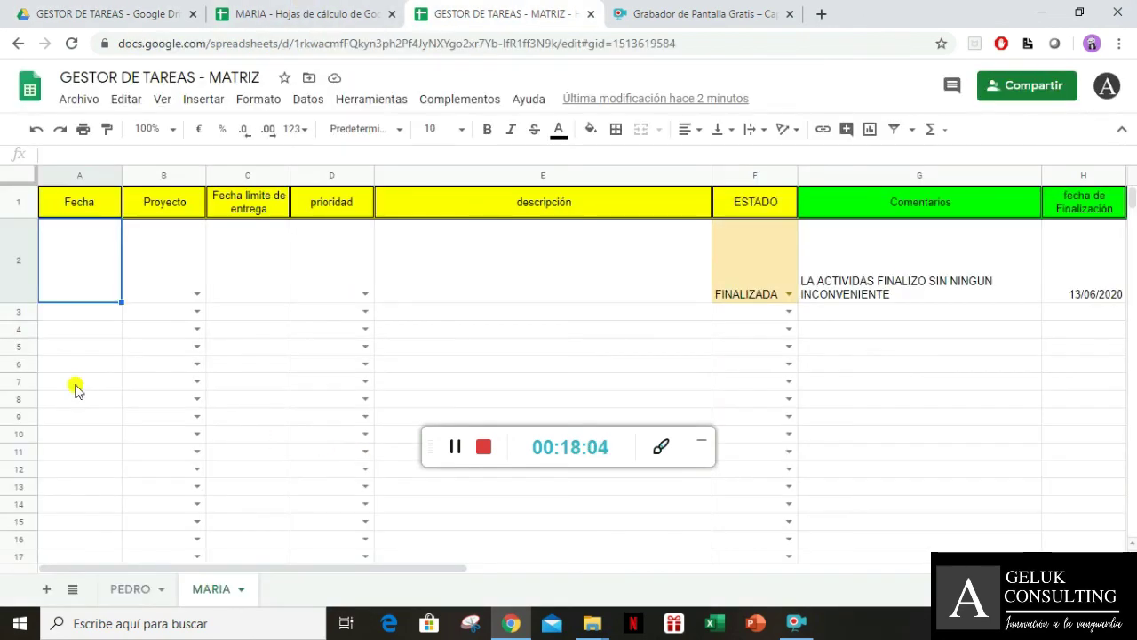
Enter start date 11/06/2020, project JUPITER and deadline 12/06/2020 for MARIA's task
{"action": "type", "text": "11/06"}
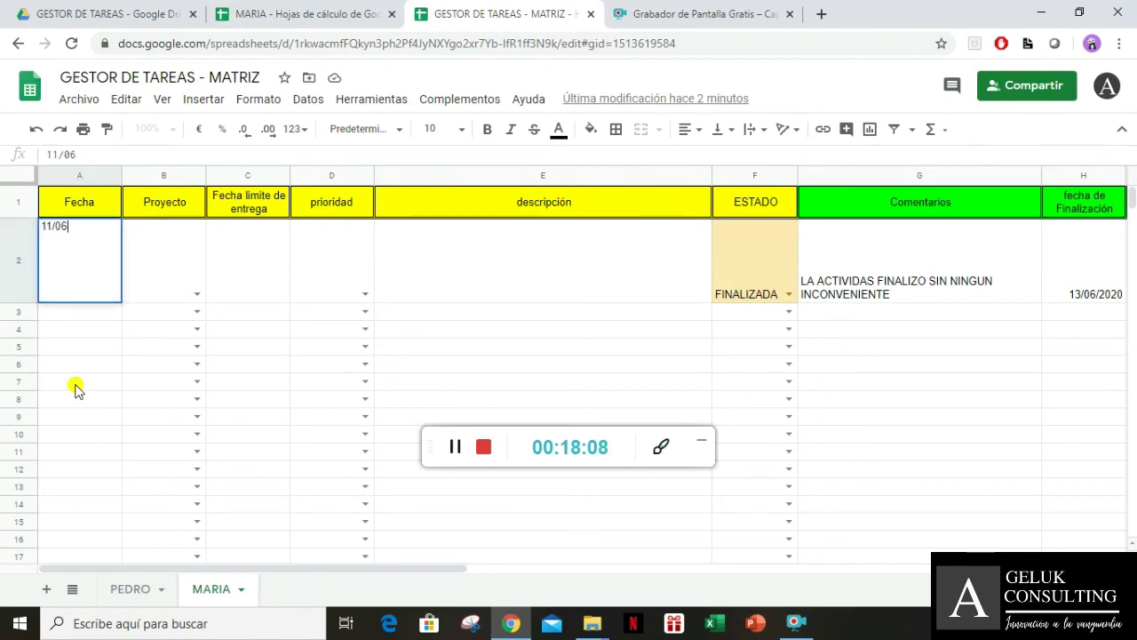
{"action": "type", "text": "/2020"}
{"action": "key", "text": "Tab"}
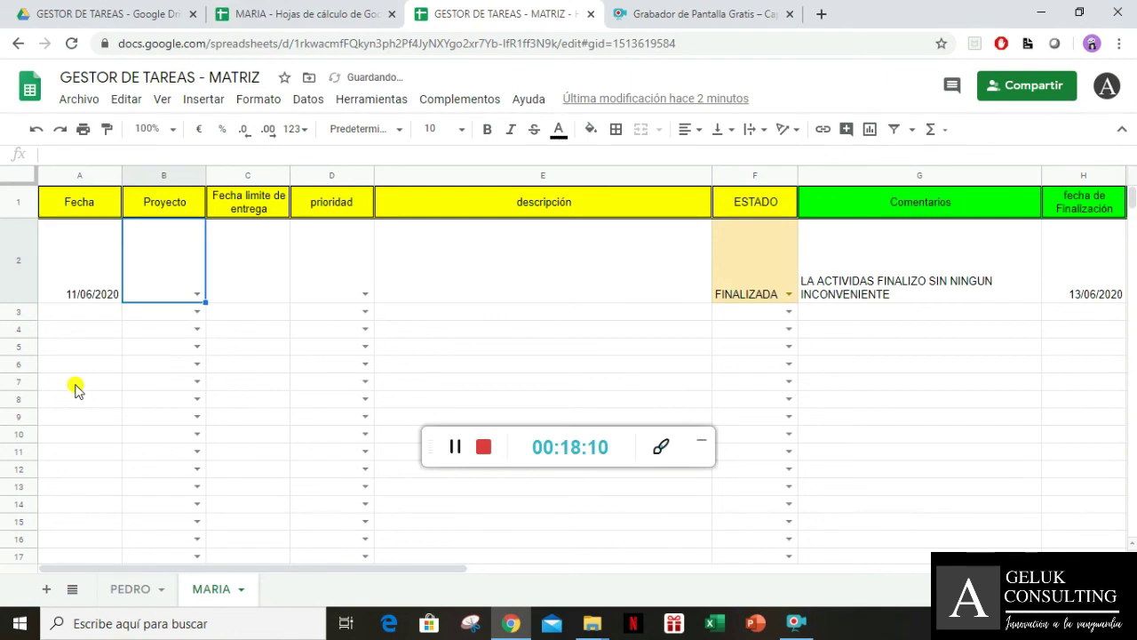
{"action": "left_click", "coordinate": [196, 293]}
{"action": "left_click", "coordinate": [180, 335]}
{"action": "left_click", "coordinate": [262, 275]}
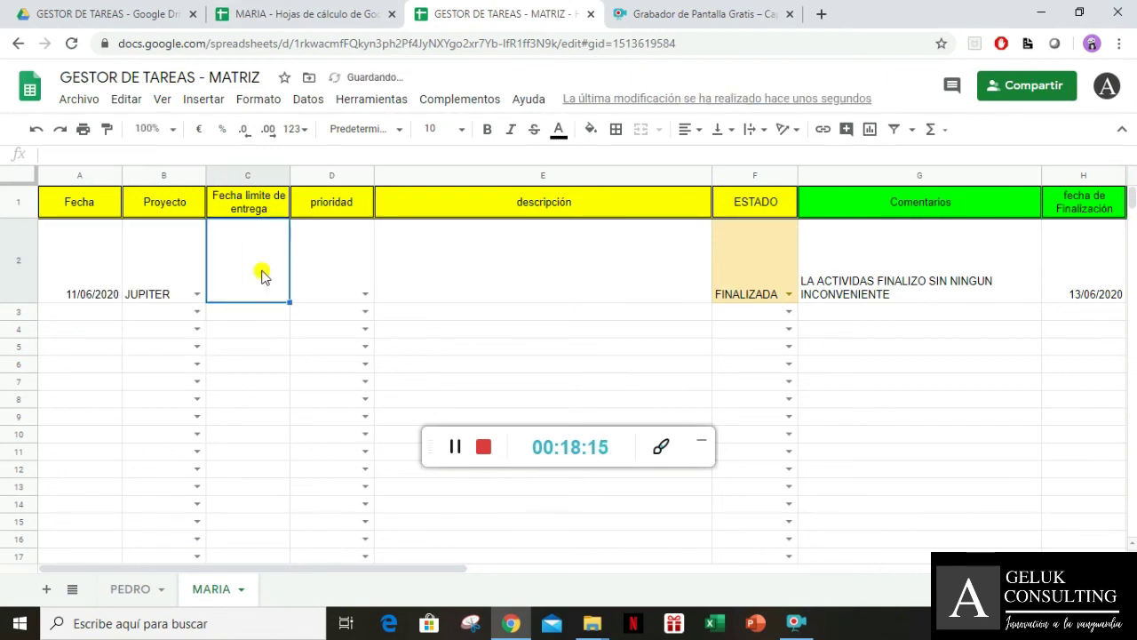
{"action": "type", "text": "12/06/2020"}
{"action": "key", "text": "Tab"}
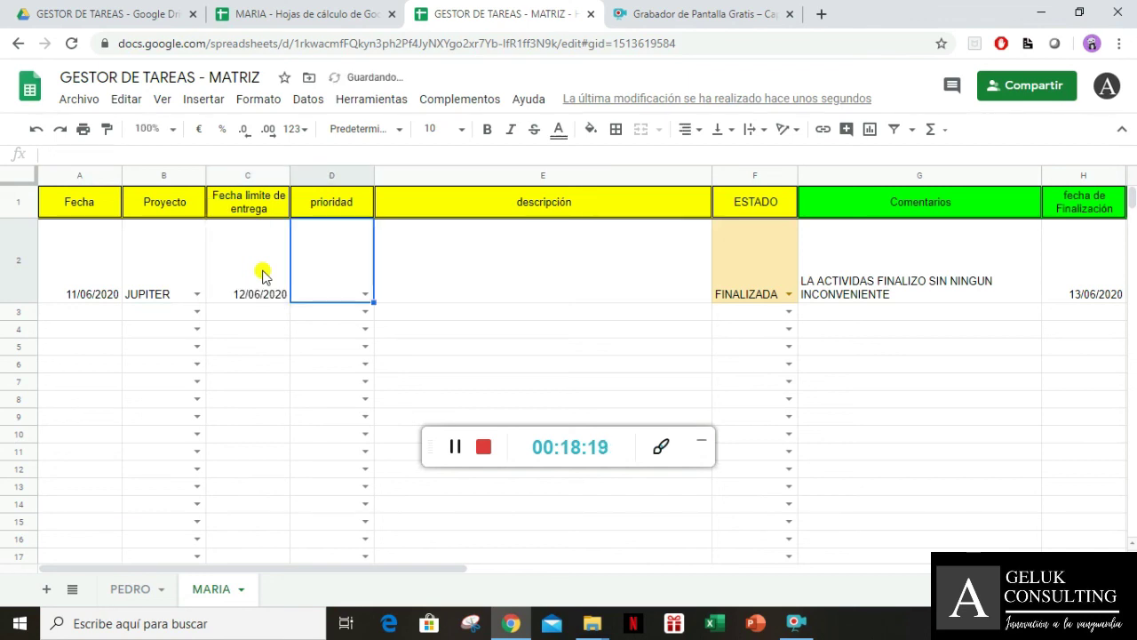
Set priority MEDIA and description 'NECESITAMOS LAS LUNAS DE JUPITER', then check MARIA's file
{"action": "left_click", "coordinate": [364, 293]}
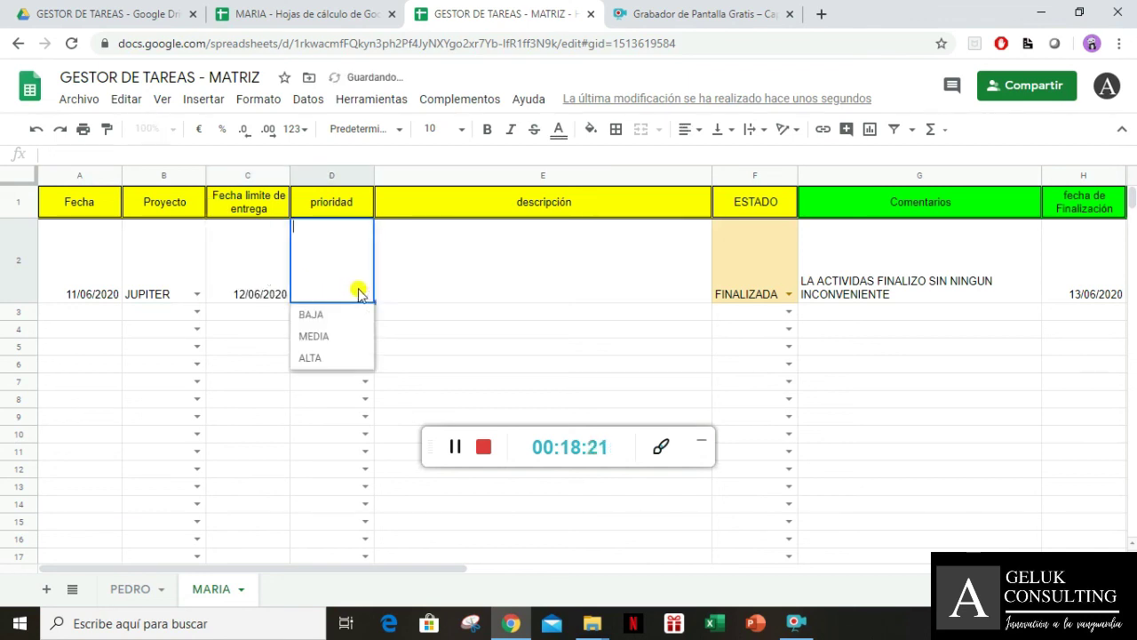
{"action": "left_click", "coordinate": [353, 337]}
{"action": "left_click", "coordinate": [417, 293]}
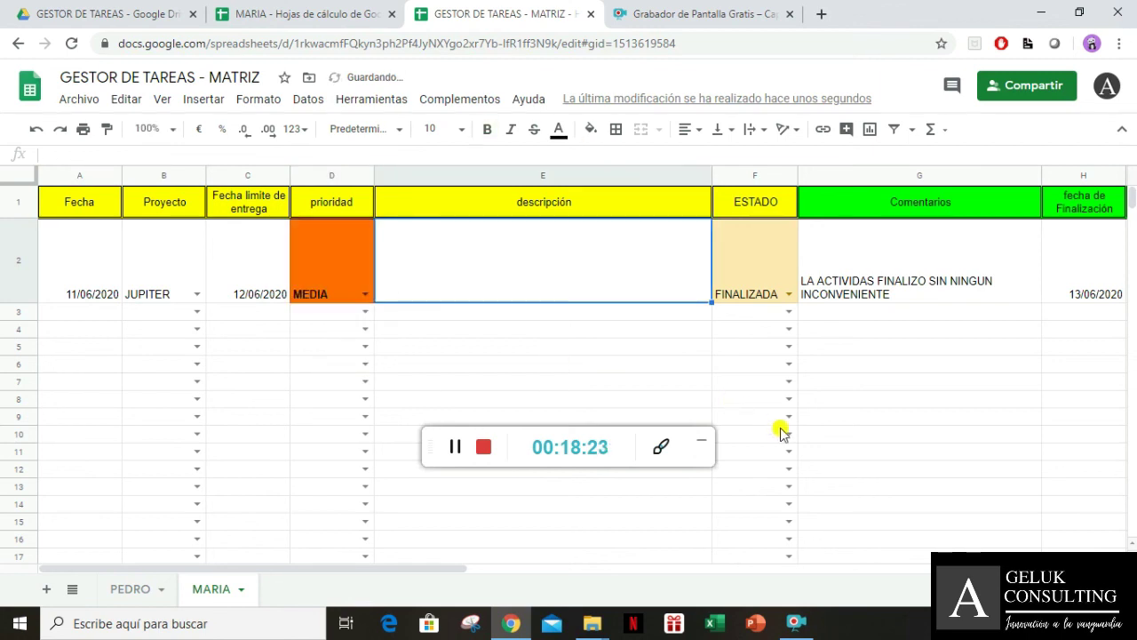
{"action": "type", "text": "NECESITAMO"}
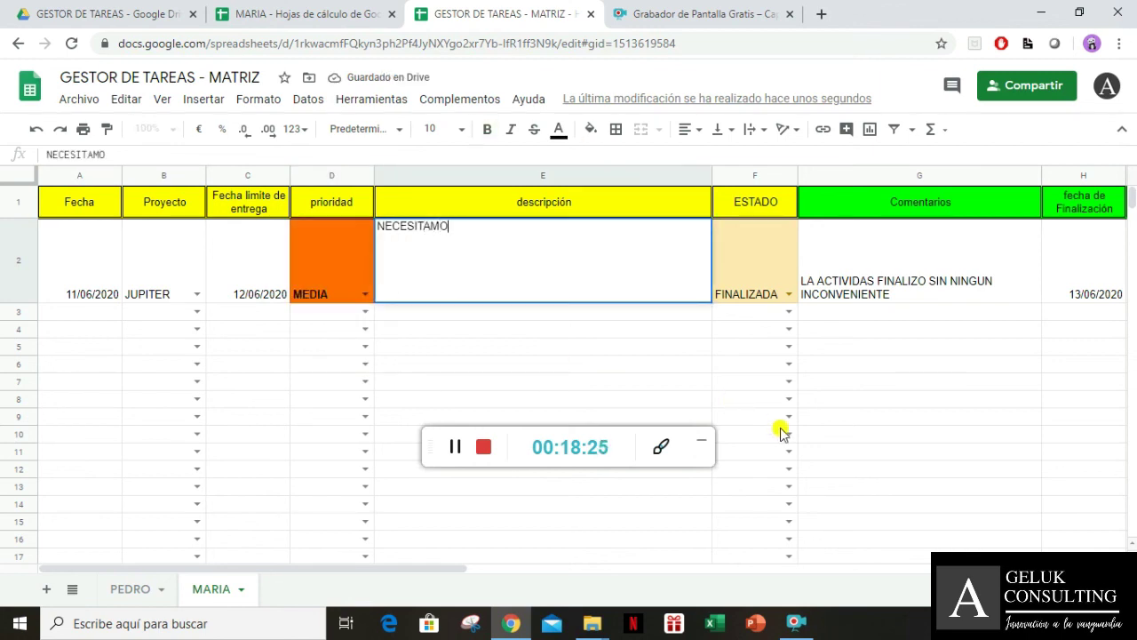
{"action": "type", "text": "S LAS LUNAS DE"}
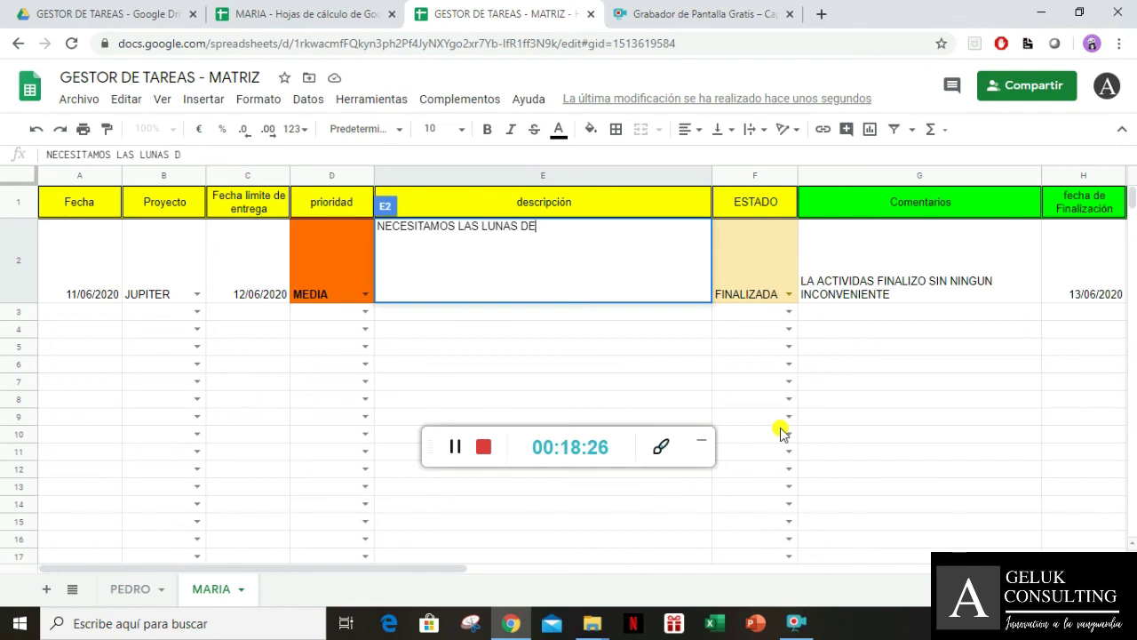
{"action": "type", "text": " JUPITER"}
{"action": "key", "text": "Return"}
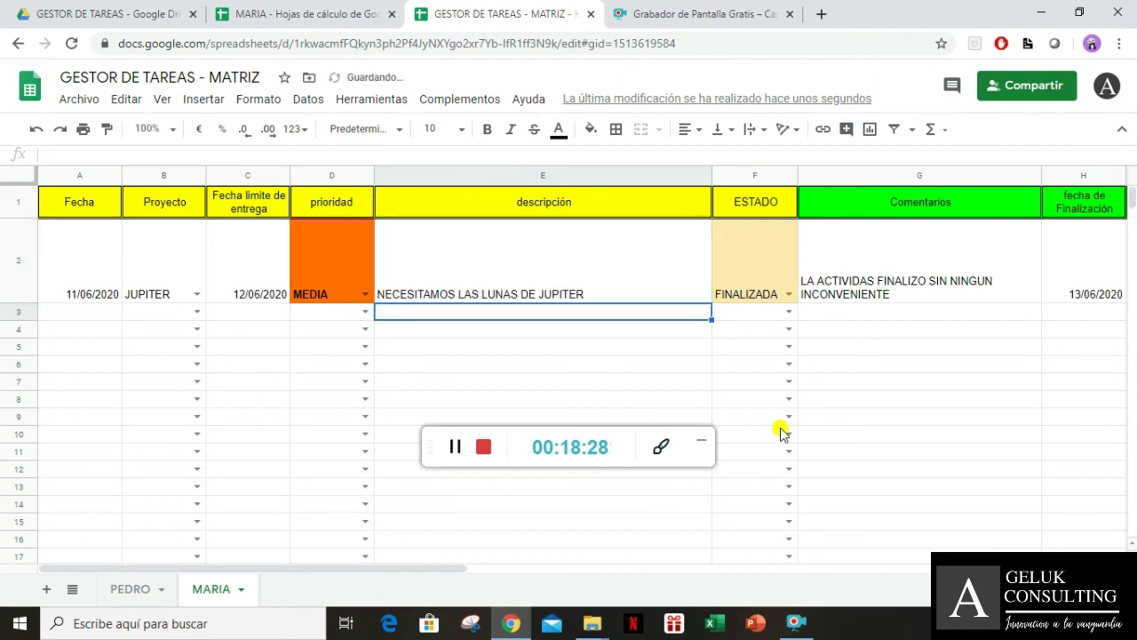
{"action": "left_click", "coordinate": [294, 11]}
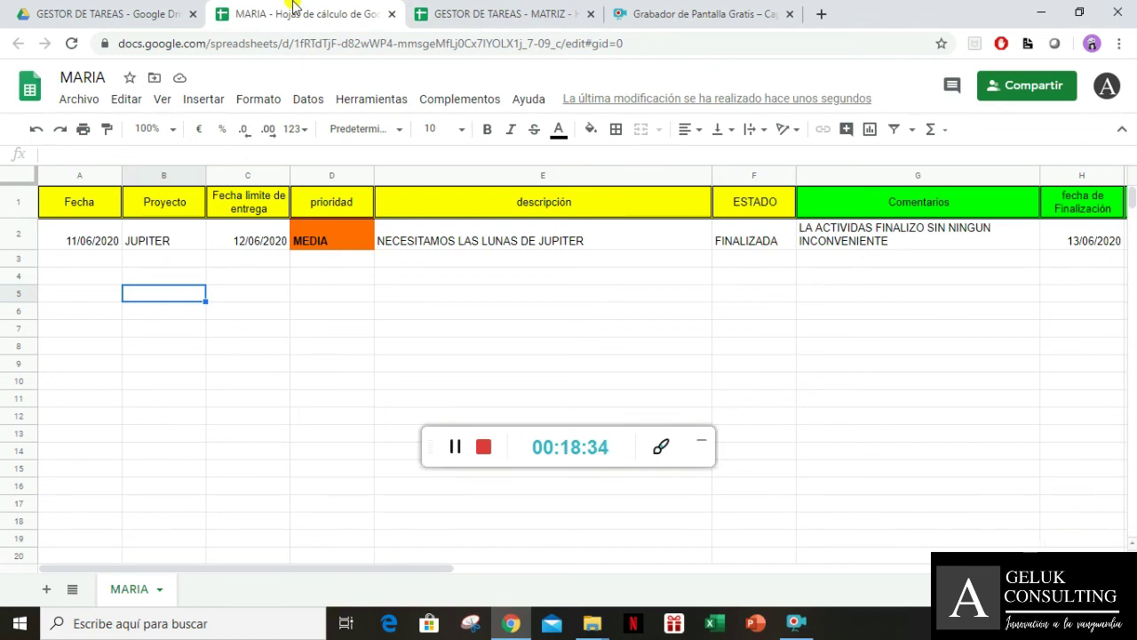
Return to MATRIZ, then view the GESTOR DE TAREAS Drive folder with all three spreadsheets
{"action": "left_click", "coordinate": [438, 5]}
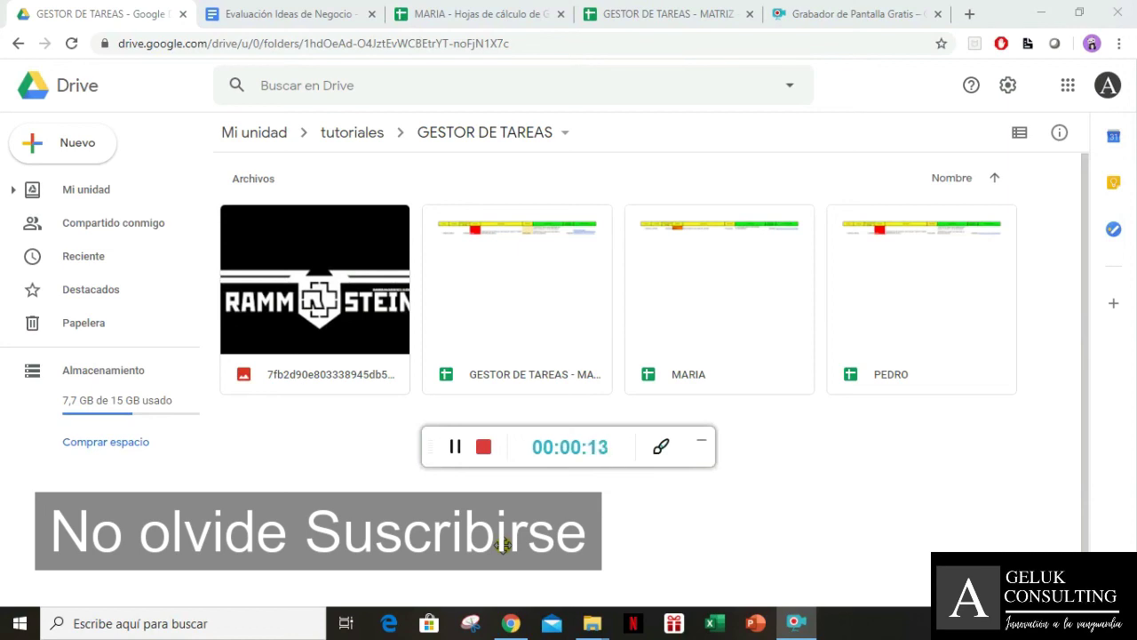
{"action": "left_click", "coordinate": [700, 440]}
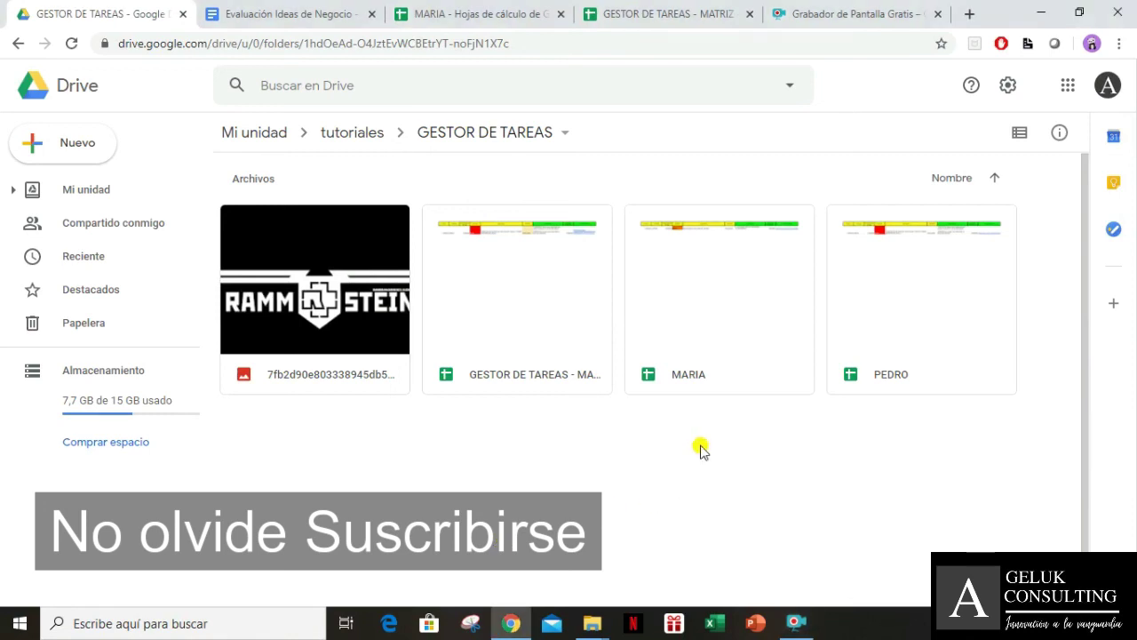